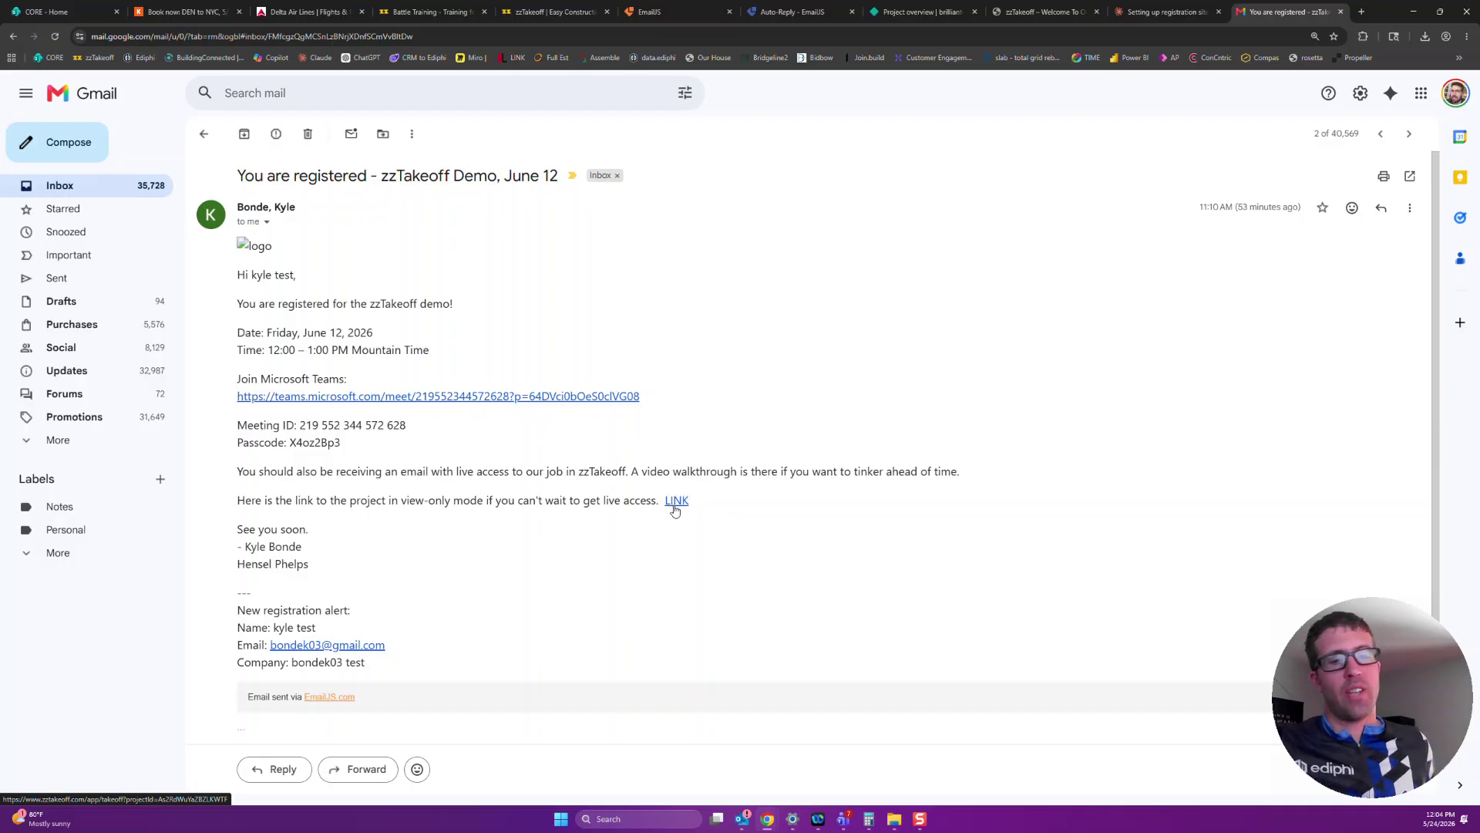
Switch to the zzTakeoff tab with the Training for Battle project and collapse the Battle page folder
click(432, 13)
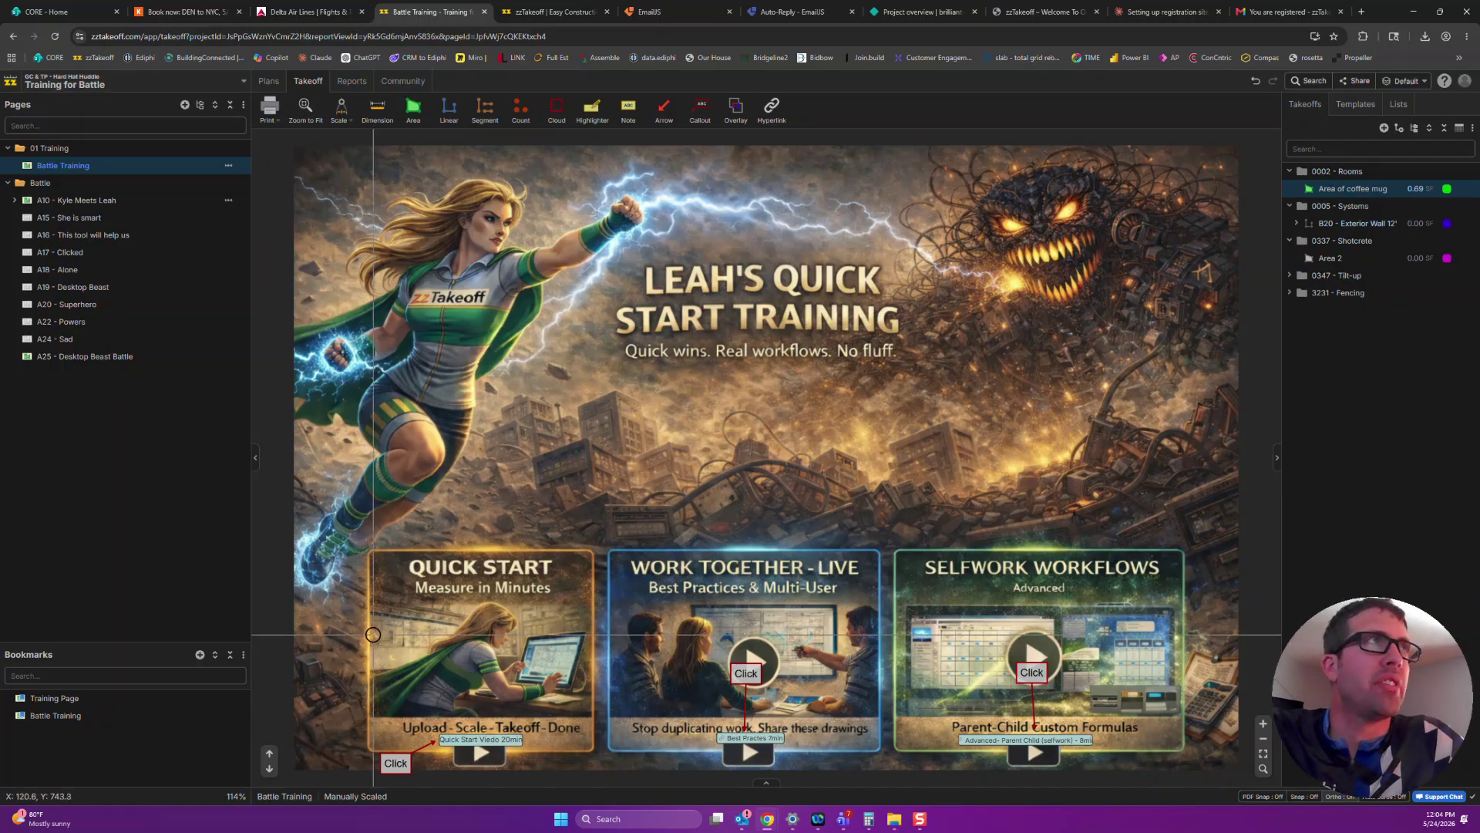
click(9, 184)
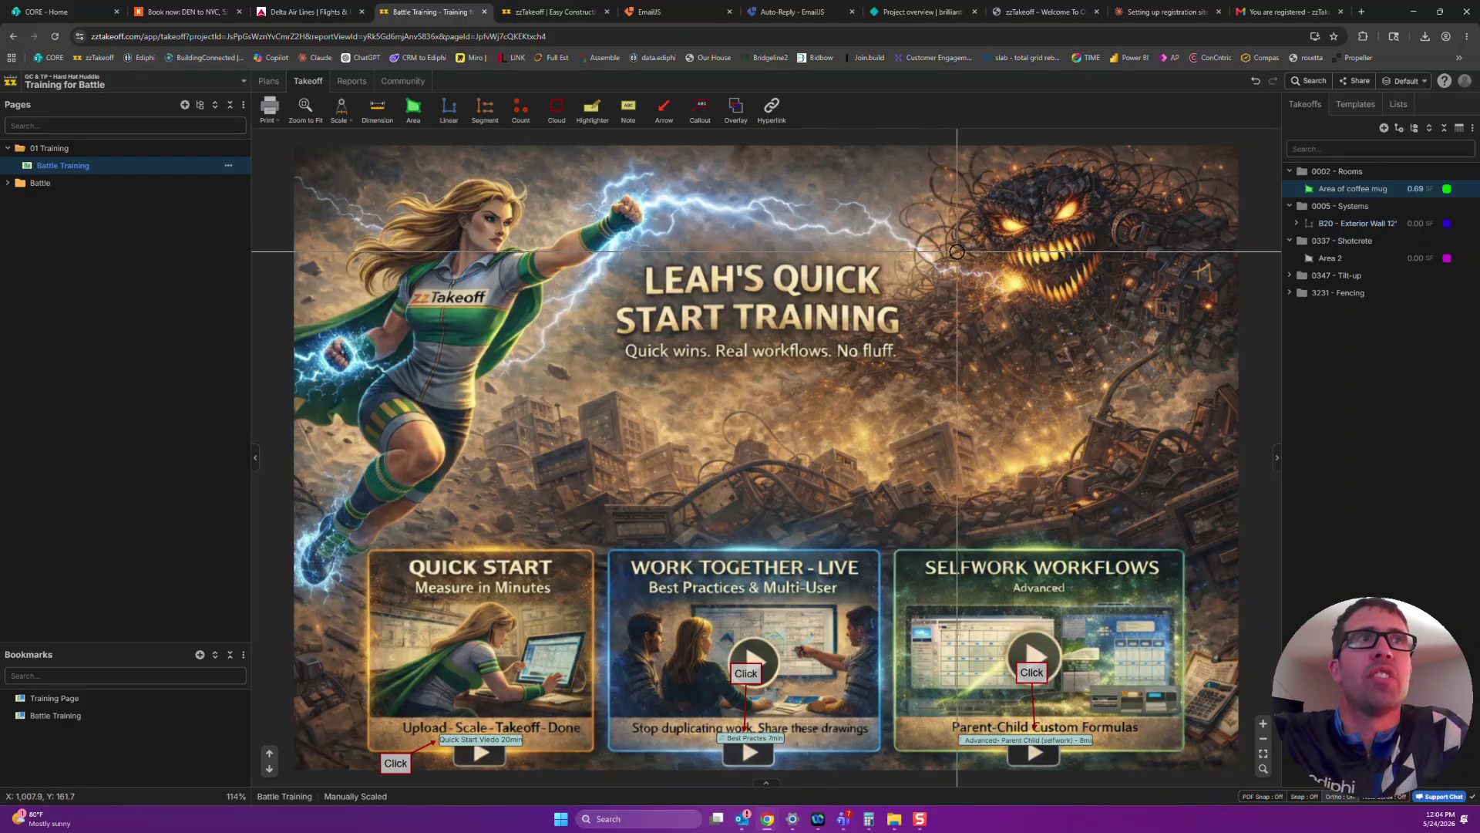
Switch the interface to light mode and back to dark mode
click(1467, 85)
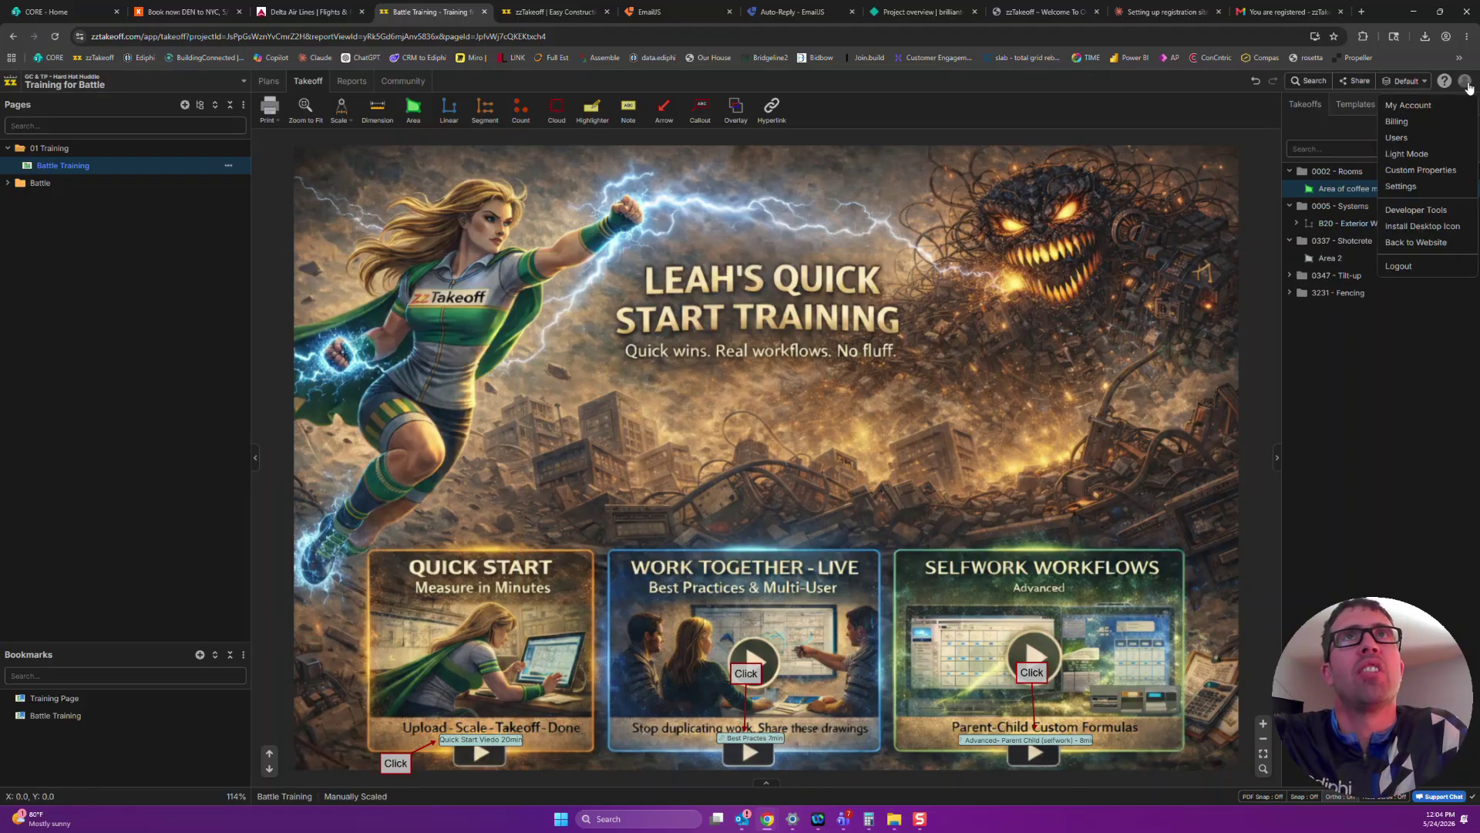
click(1431, 154)
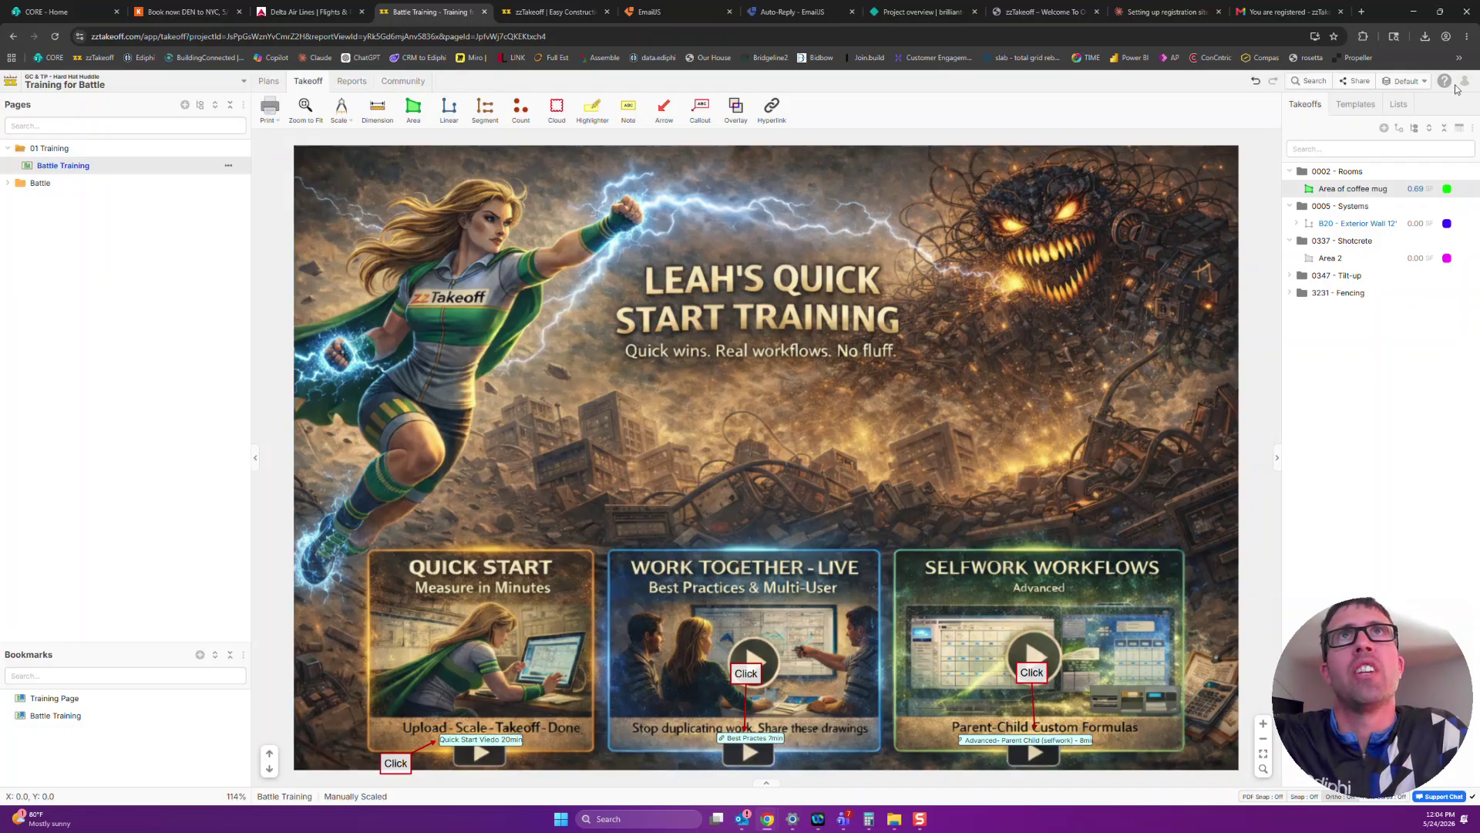
click(1467, 84)
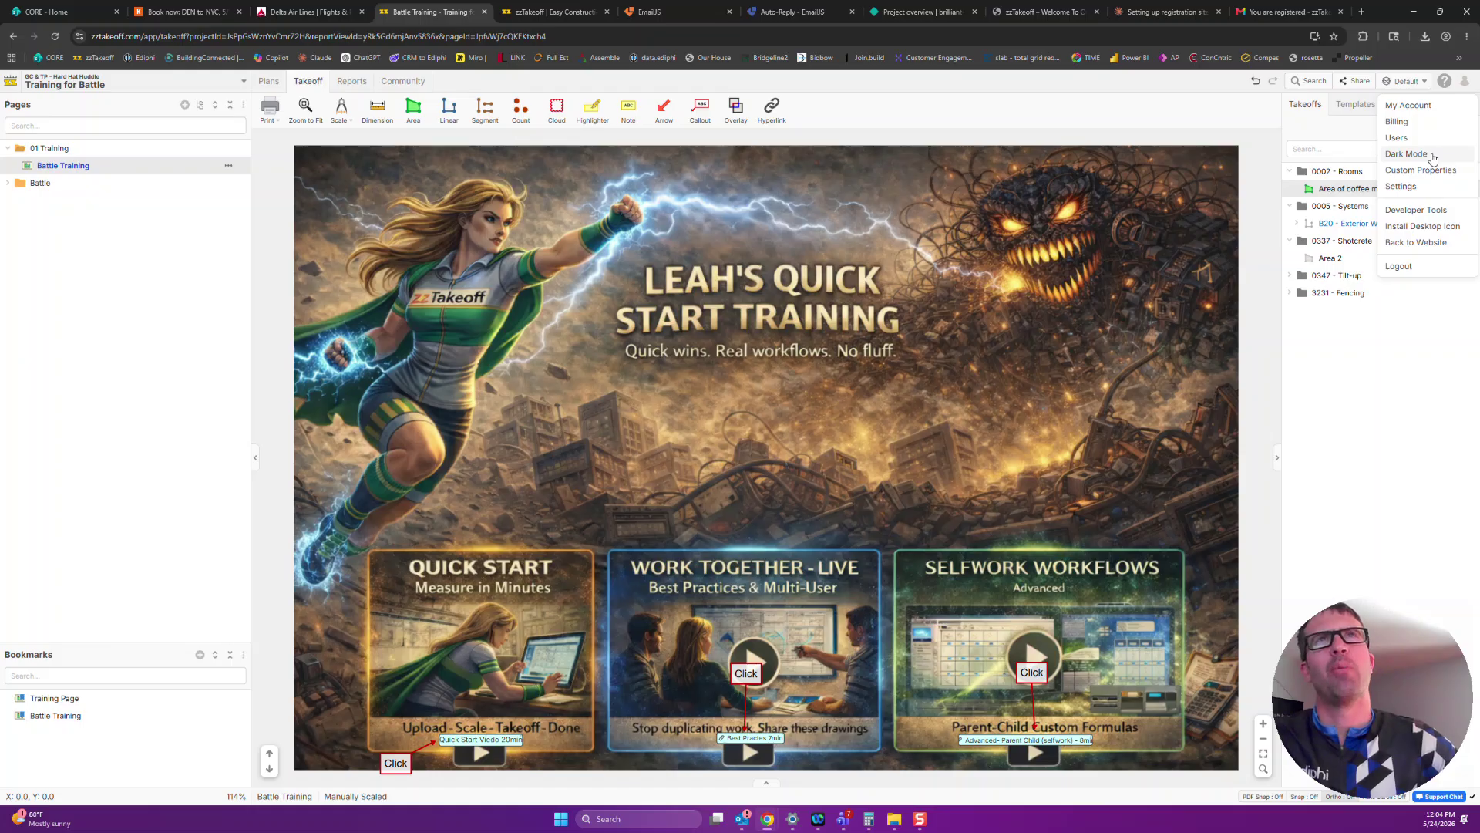
click(1406, 154)
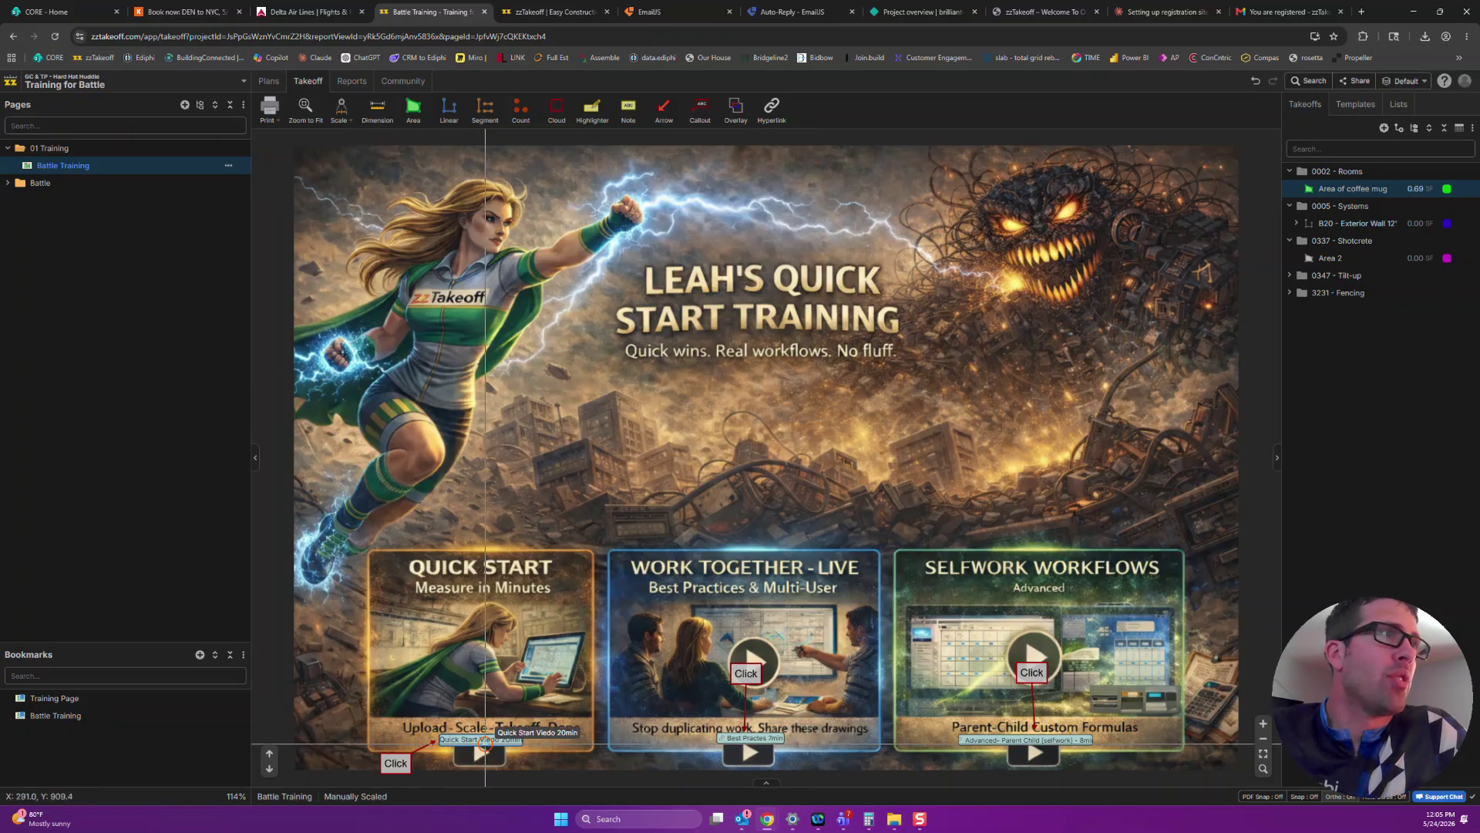
Expand the Battle folder and browse its comic pages starting at A10 - Kyle Meets Leah, returning to the Battle Training page
click(9, 186)
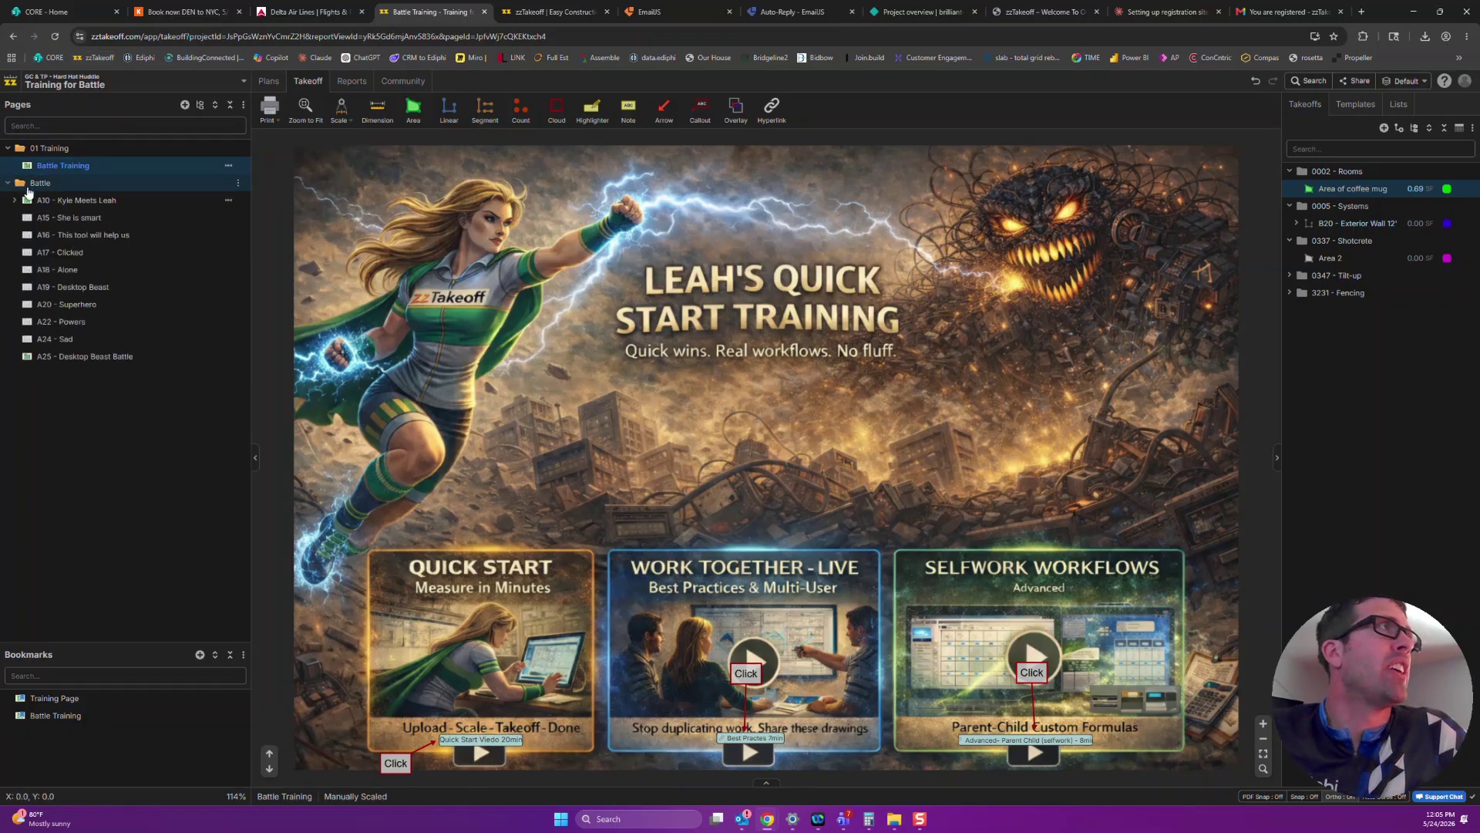
click(66, 201)
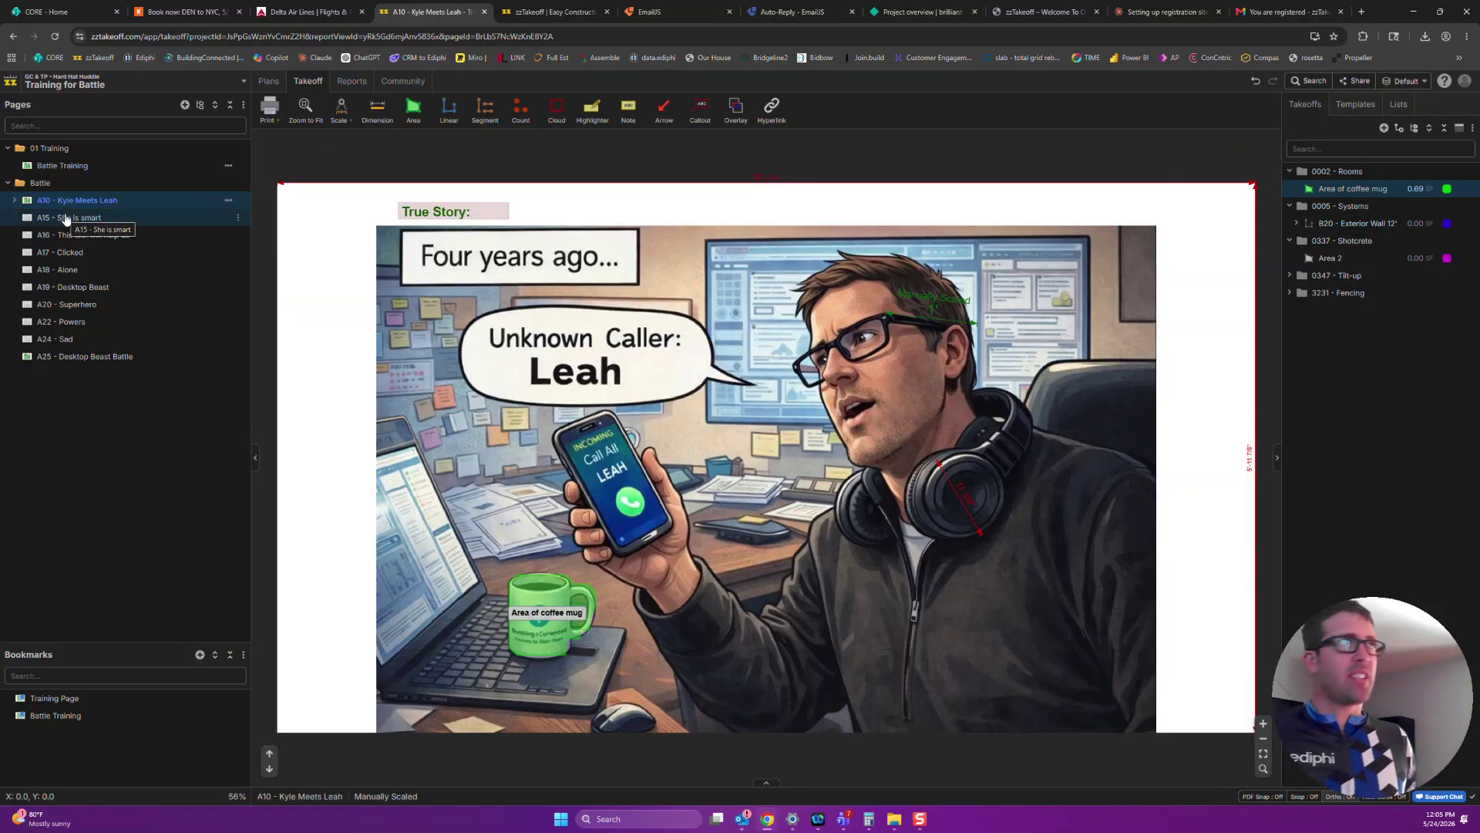
click(66, 219)
key(Down)
key(Up)
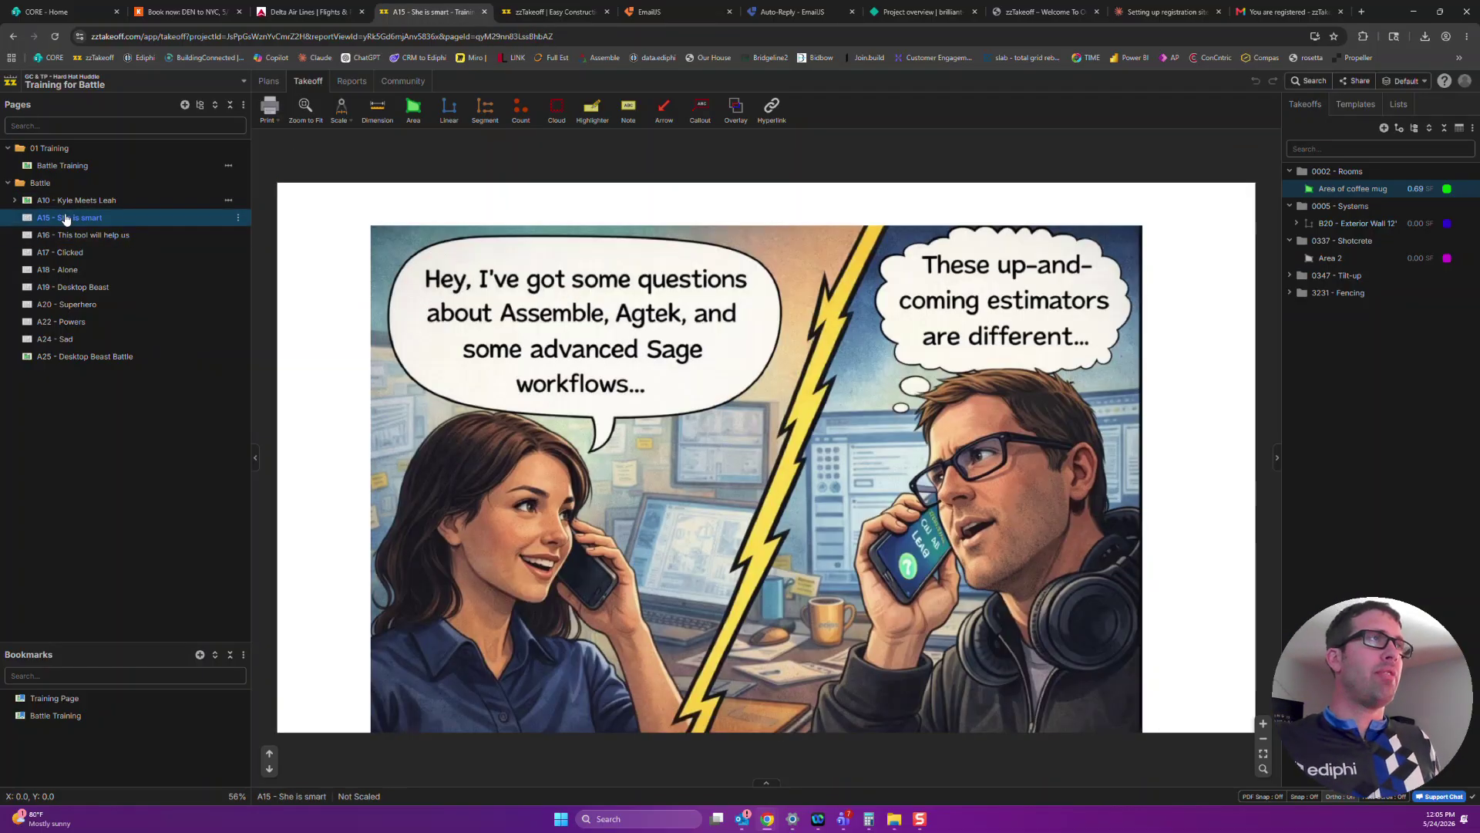
key(Down)
key(Down)
key(Down)
key(Up)
key(Up)
key(Up)
key(Up)
key(Up)
key(Up)
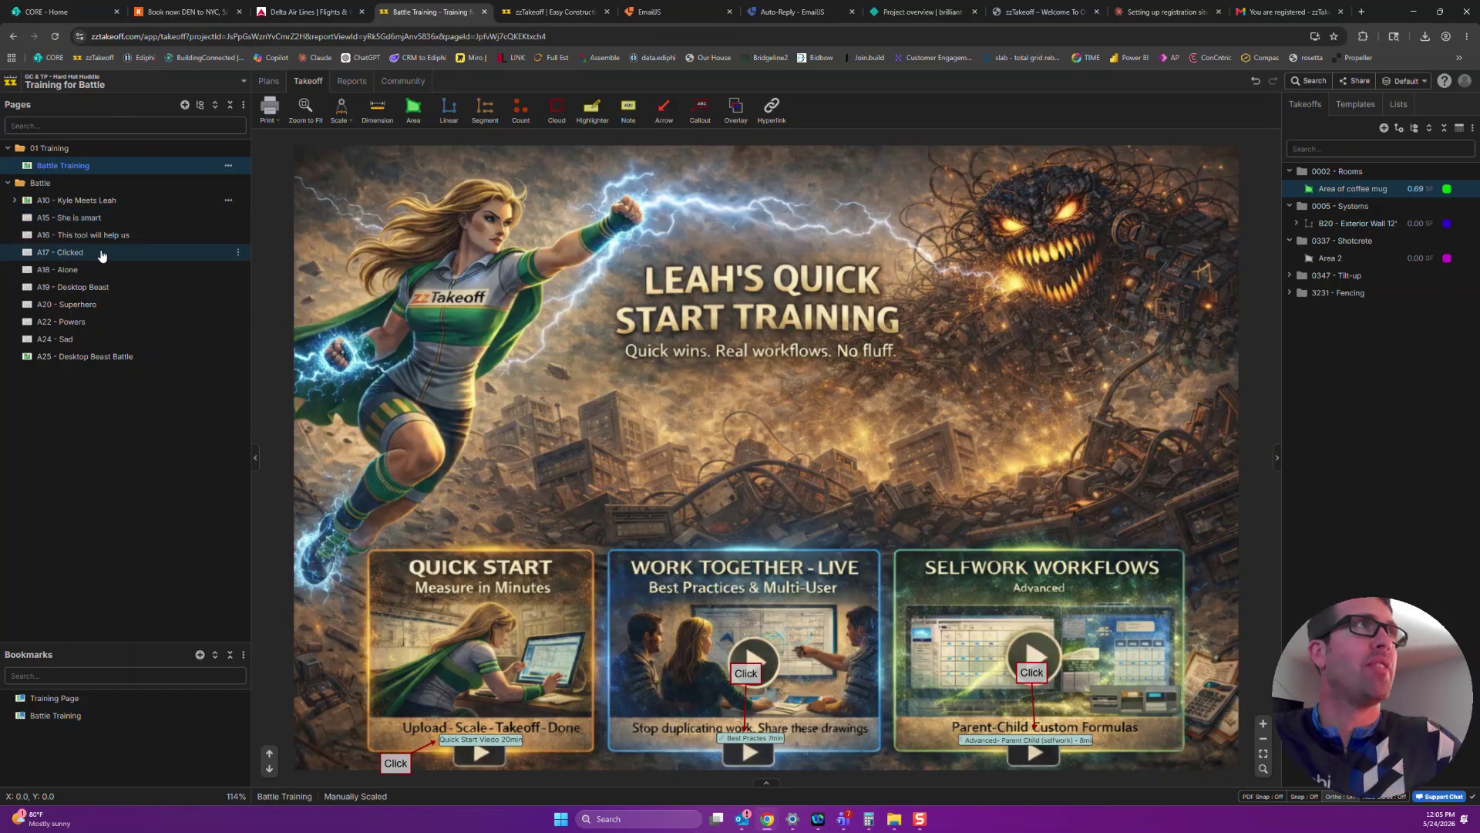
Create a new project named test22 with its region set to 500 NorCal
click(108, 88)
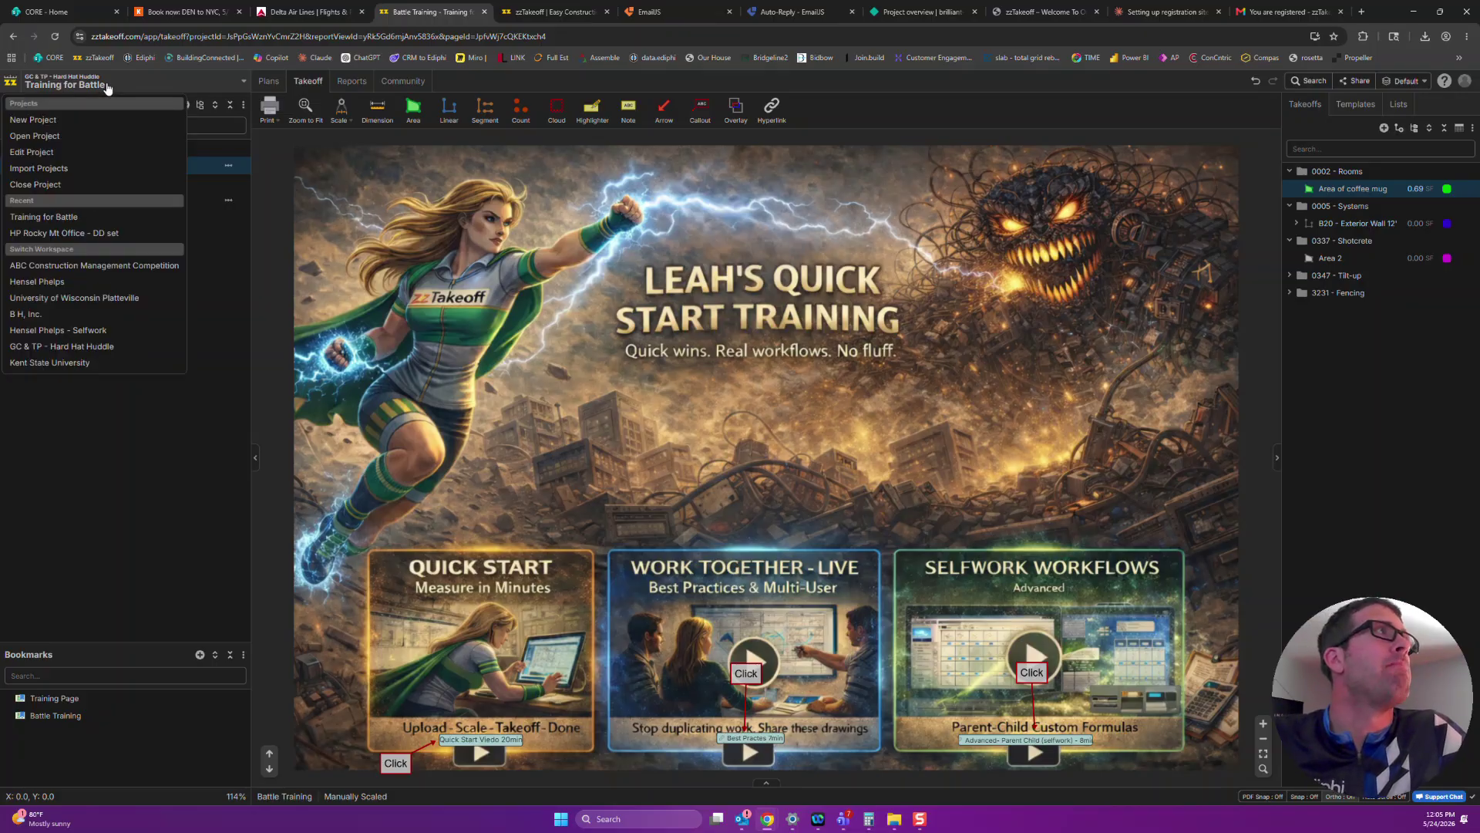
click(108, 89)
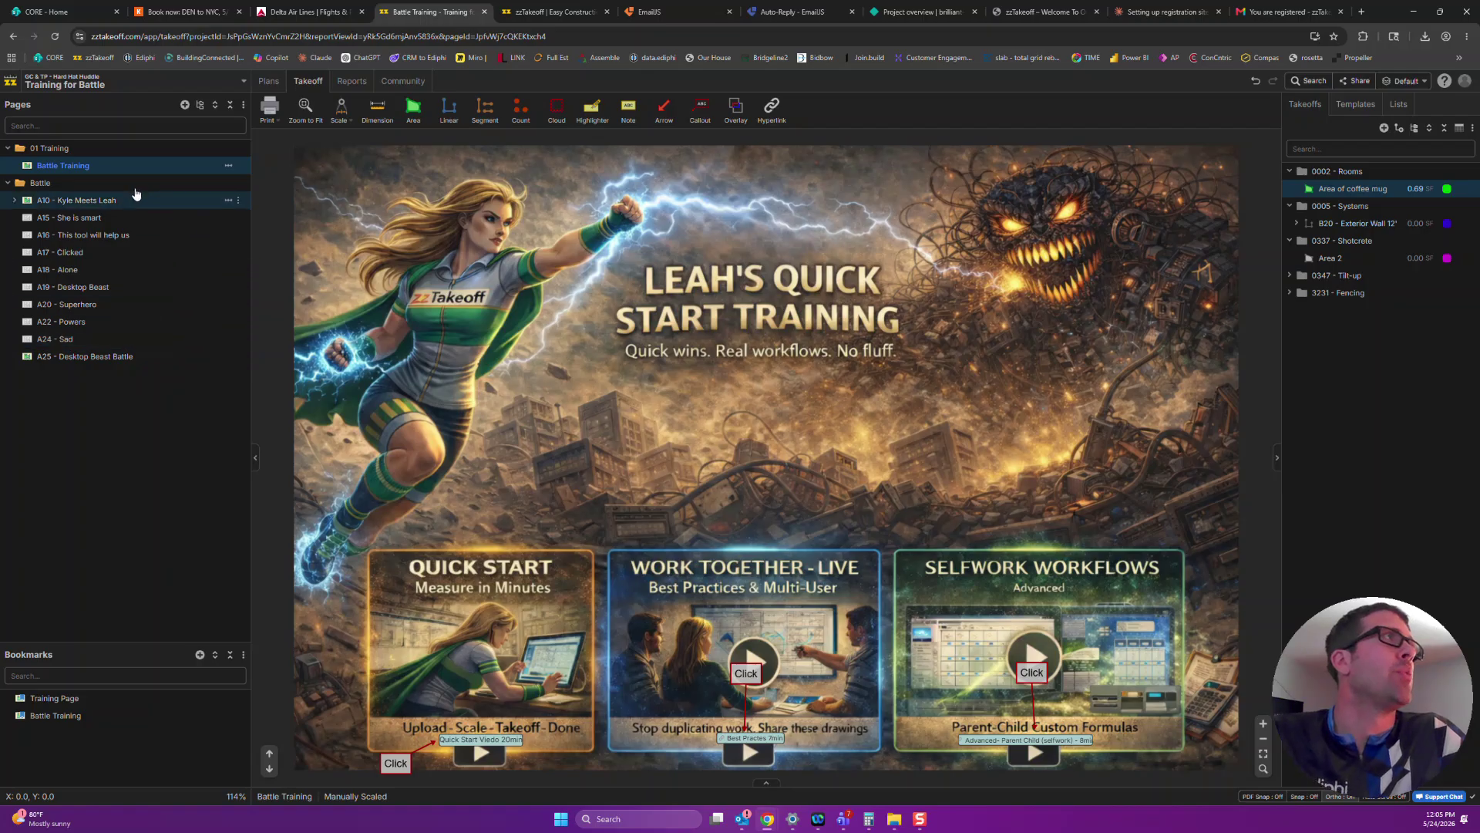
click(34, 85)
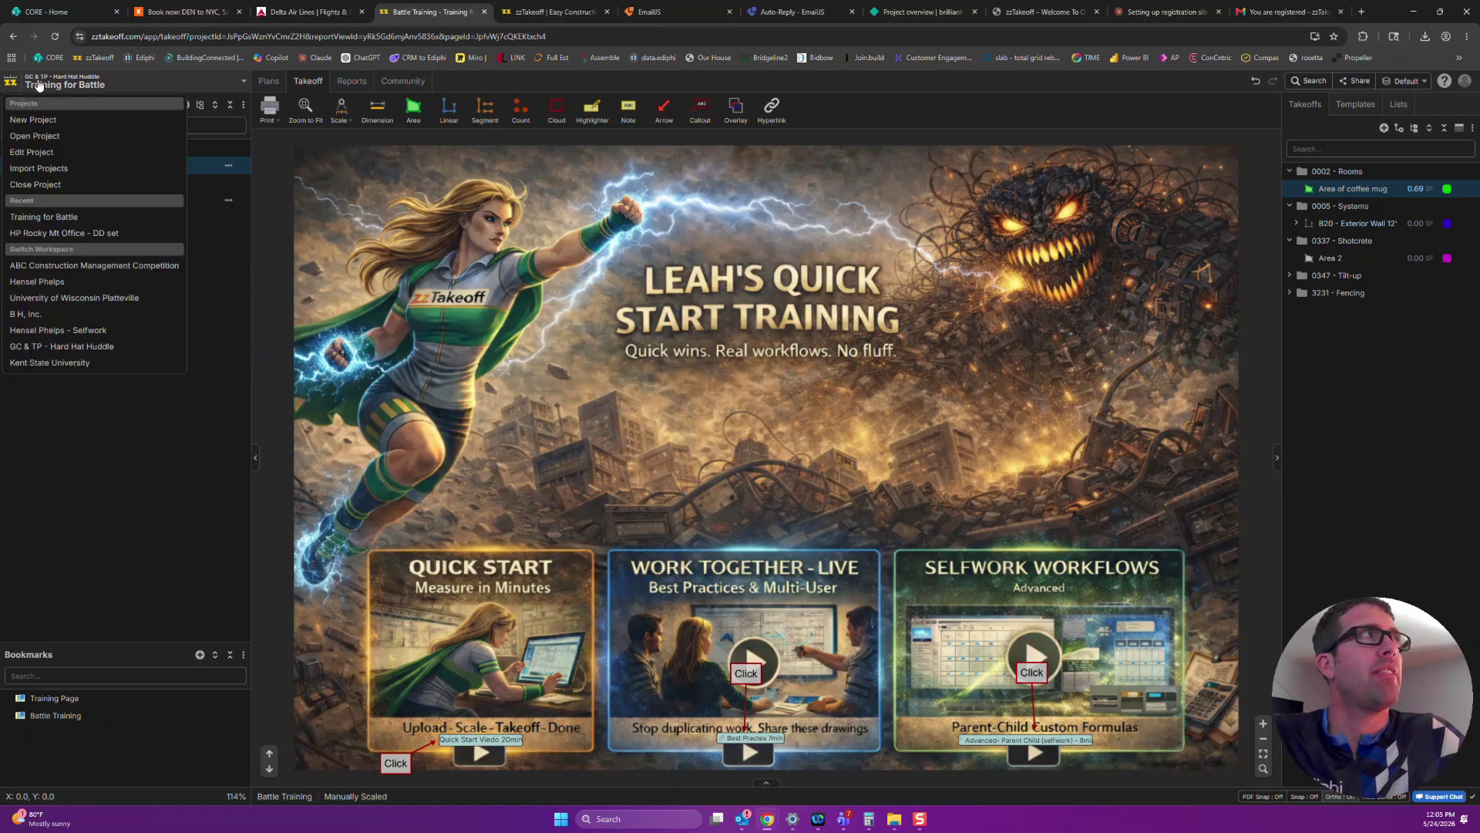
click(57, 128)
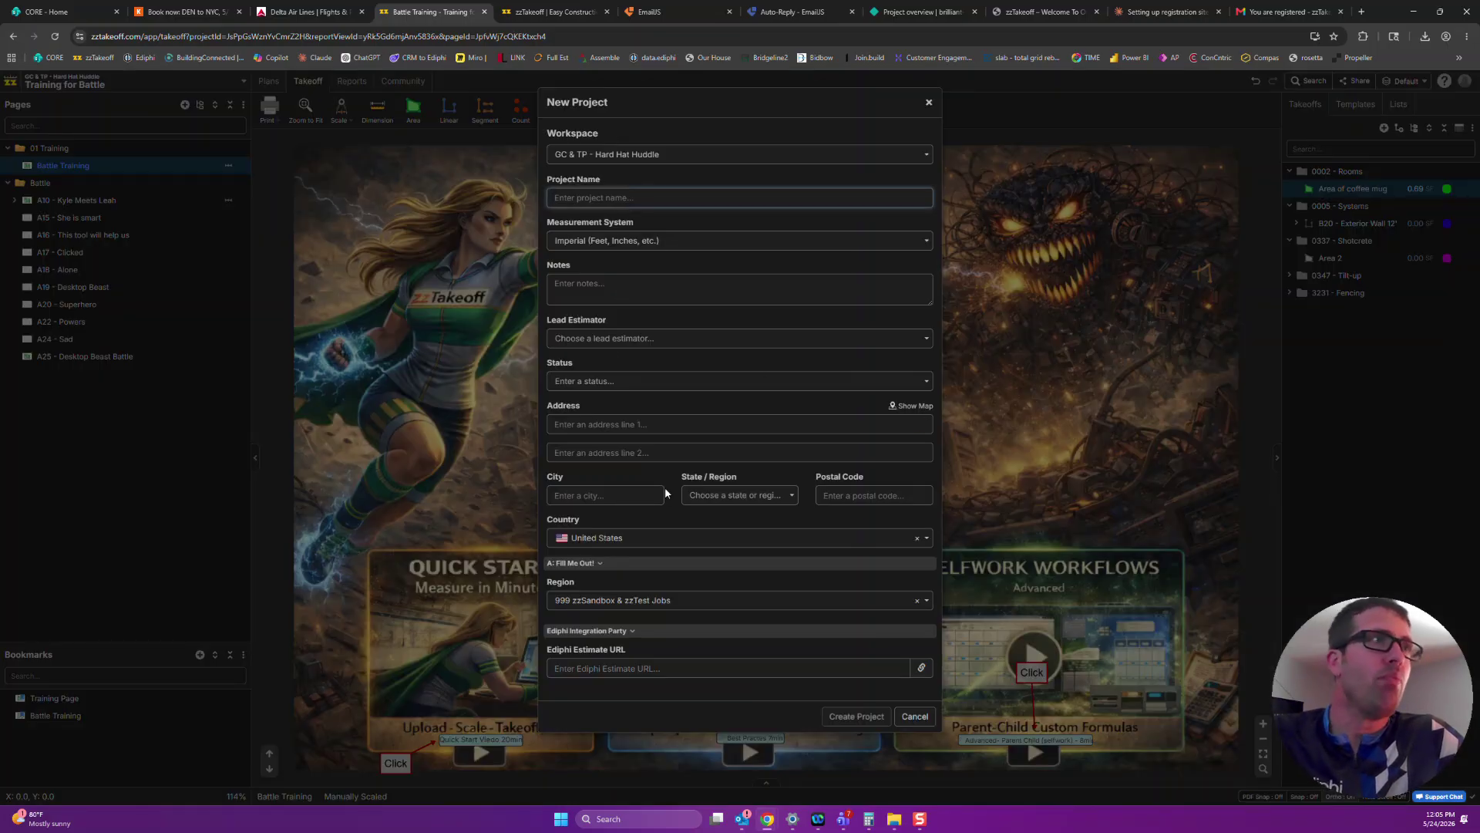
click(626, 600)
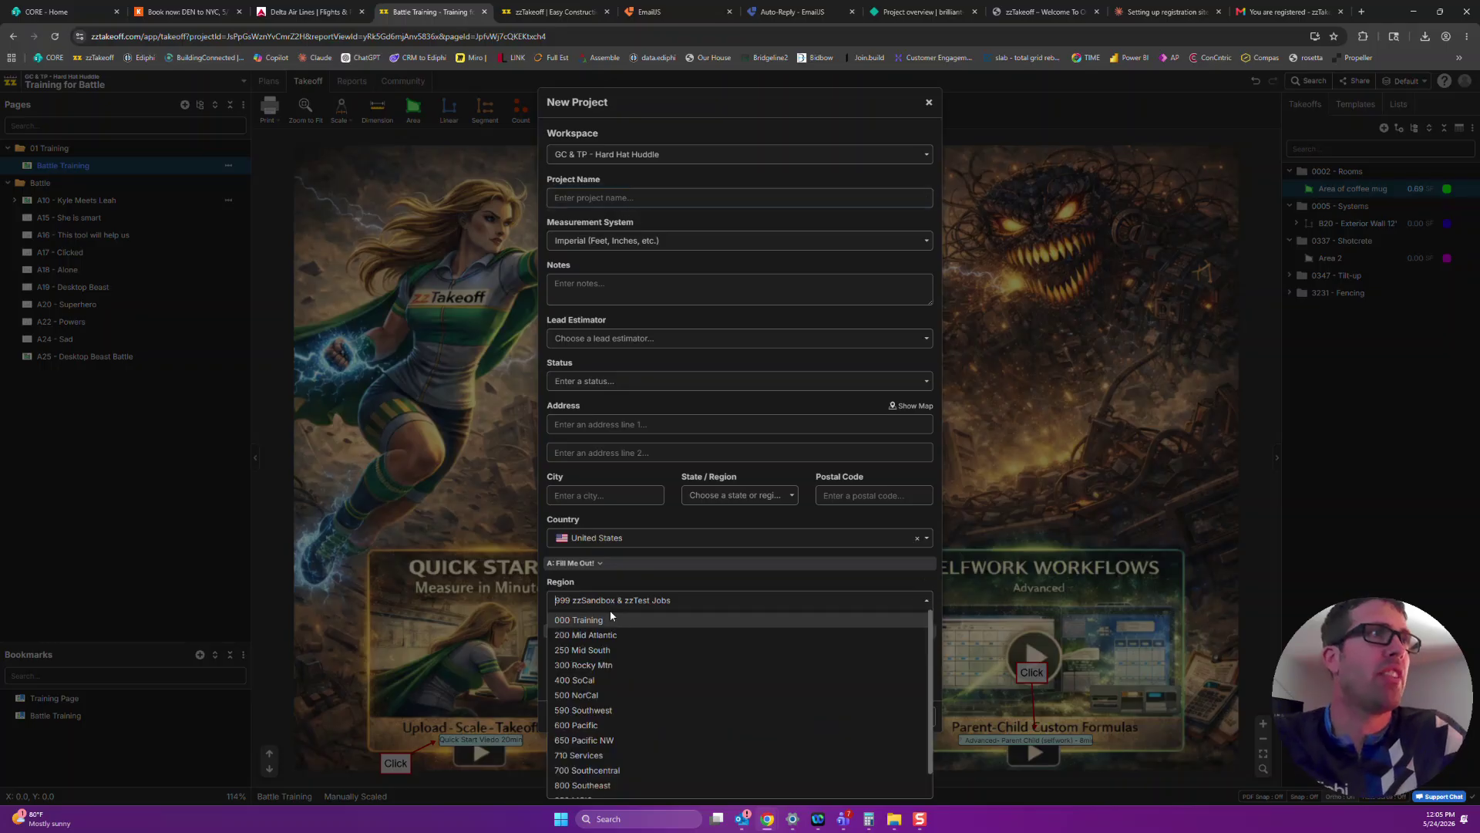
click(627, 696)
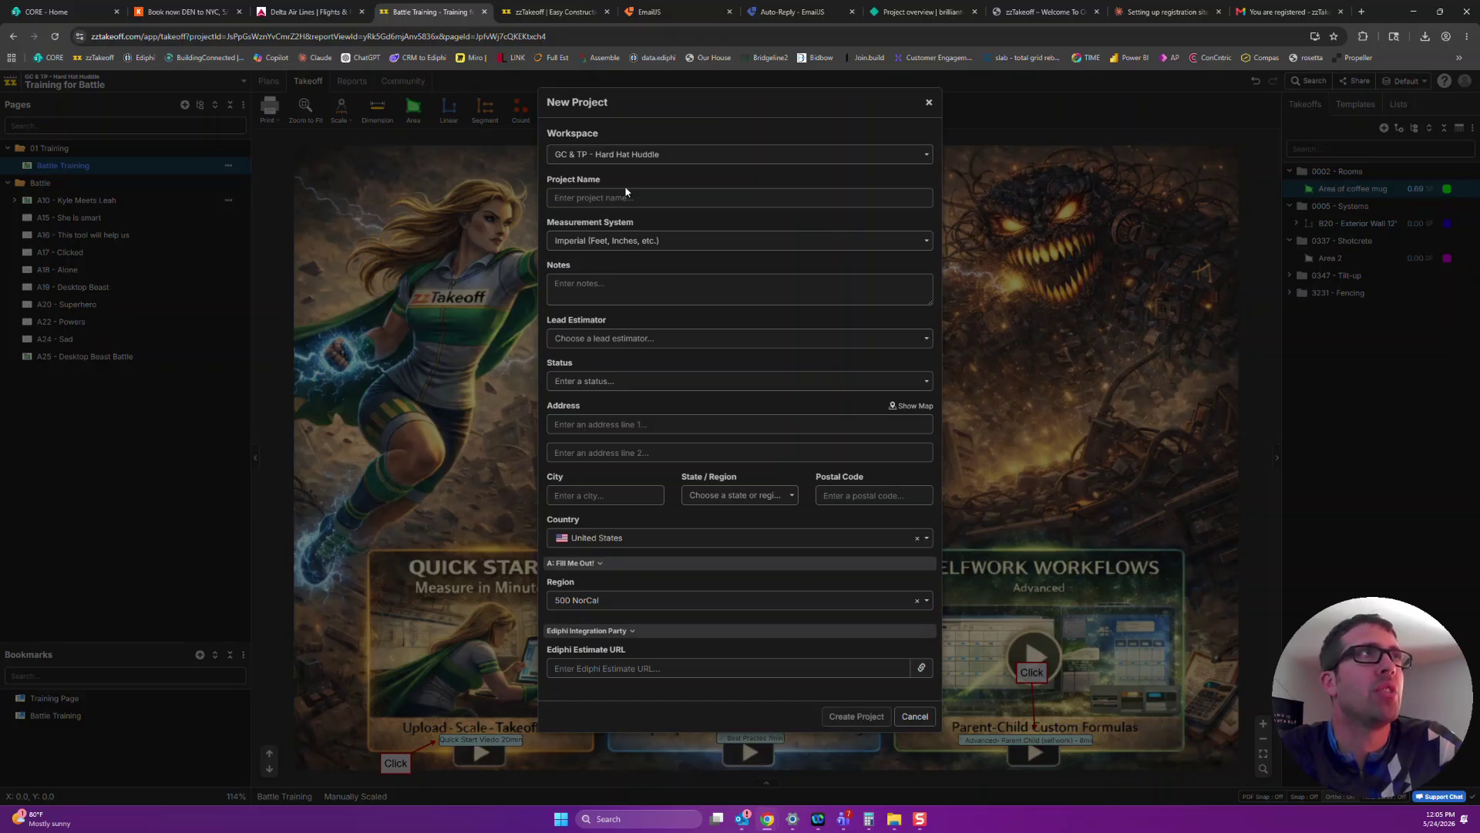
click(607, 198)
text(test22)
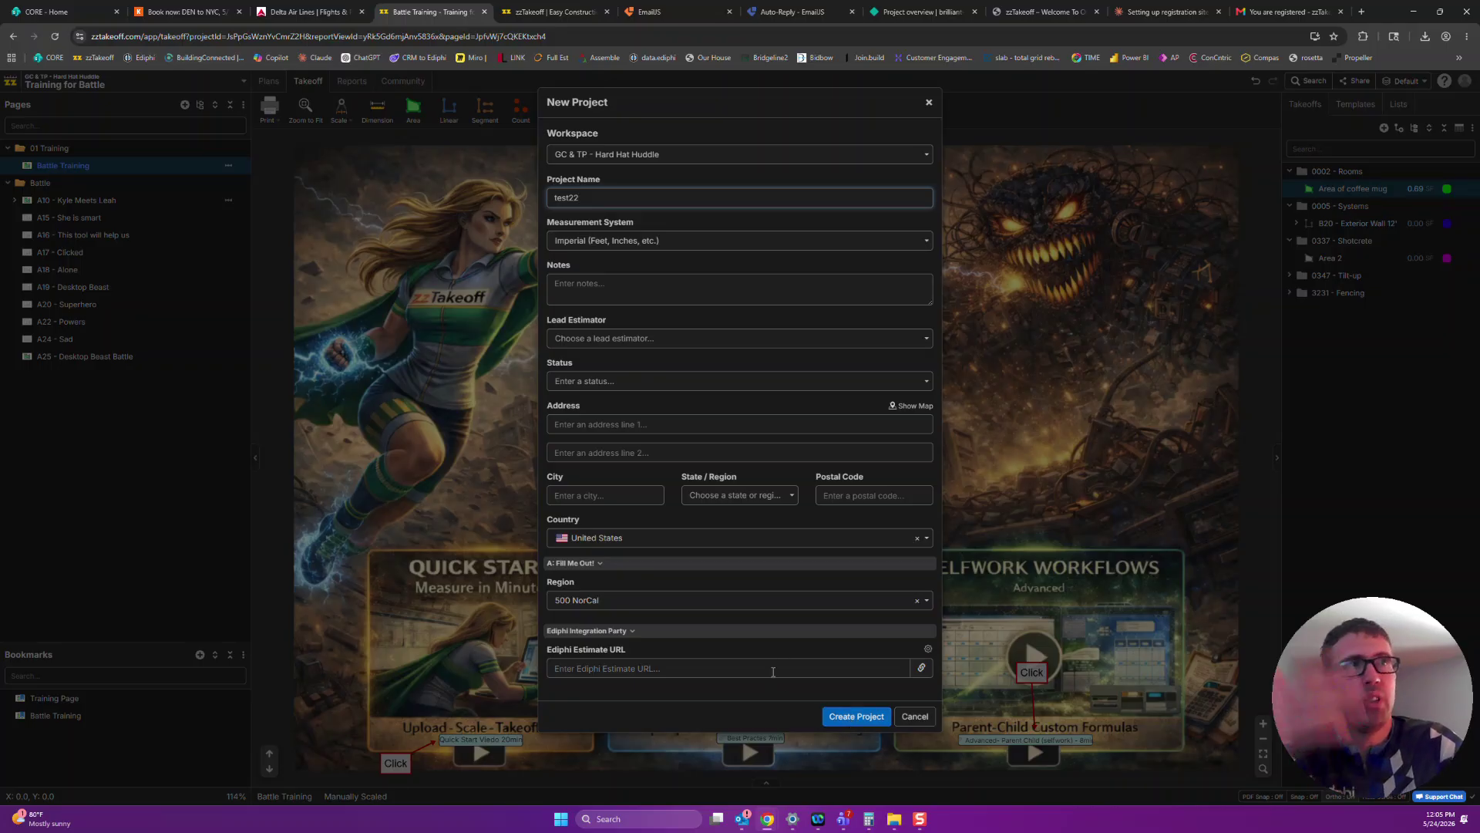
click(849, 717)
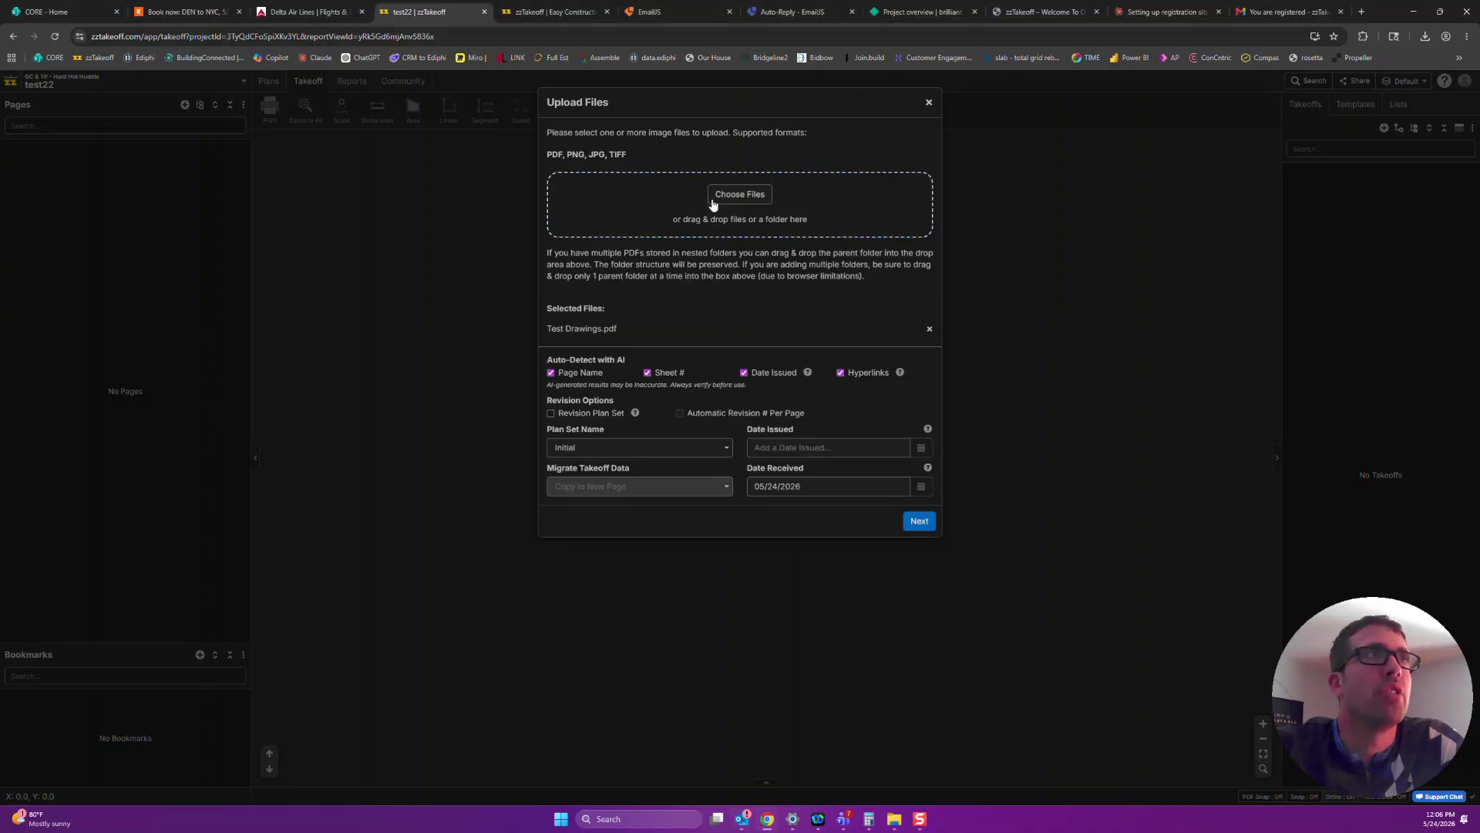
Upload all pages of Test Drawings.pdf with AI detection of page names, sheet numbers, issue dates and hyperlinks, and complete the page review
triple_click(544, 344)
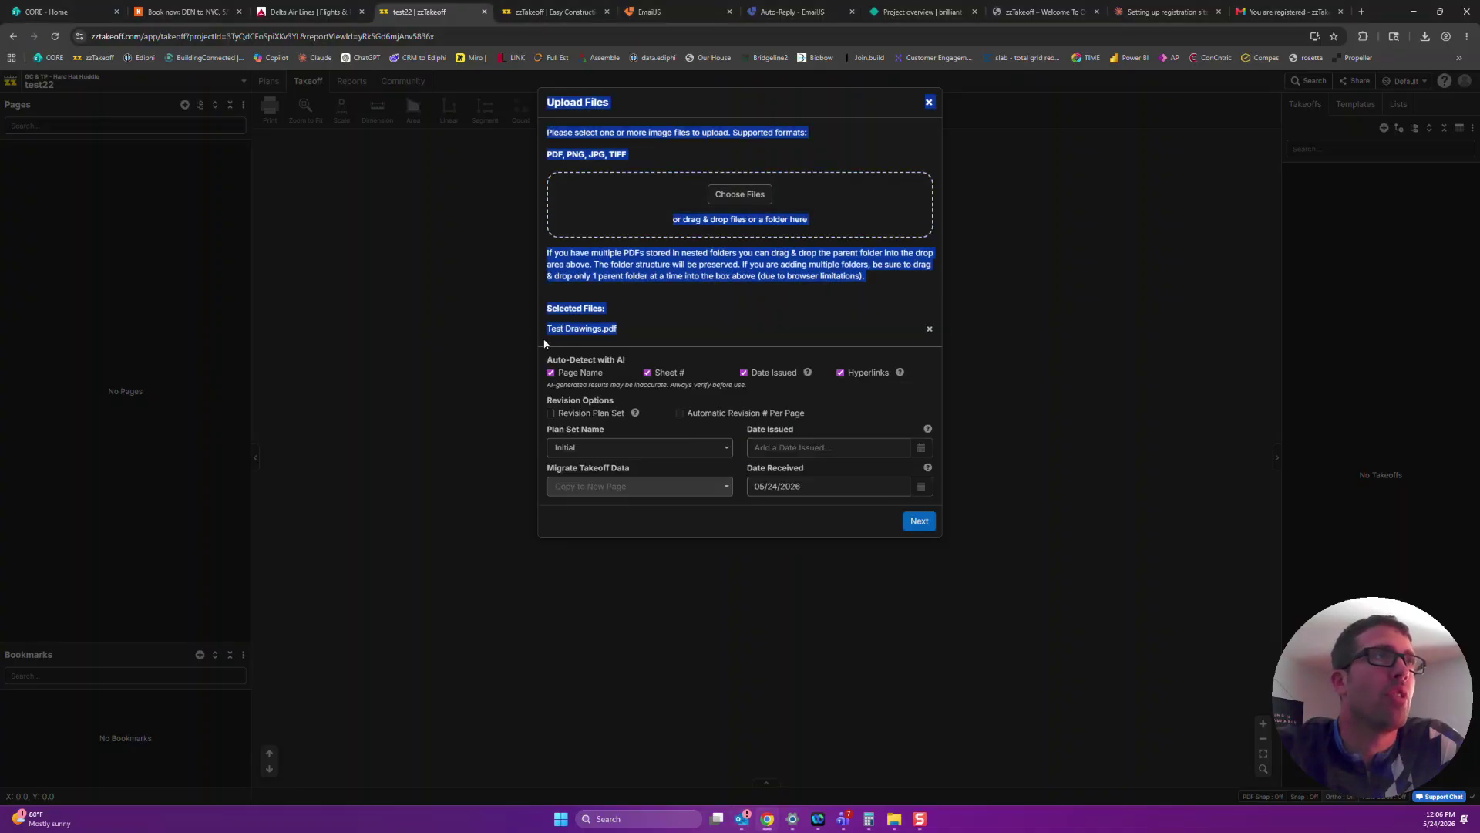
click(654, 339)
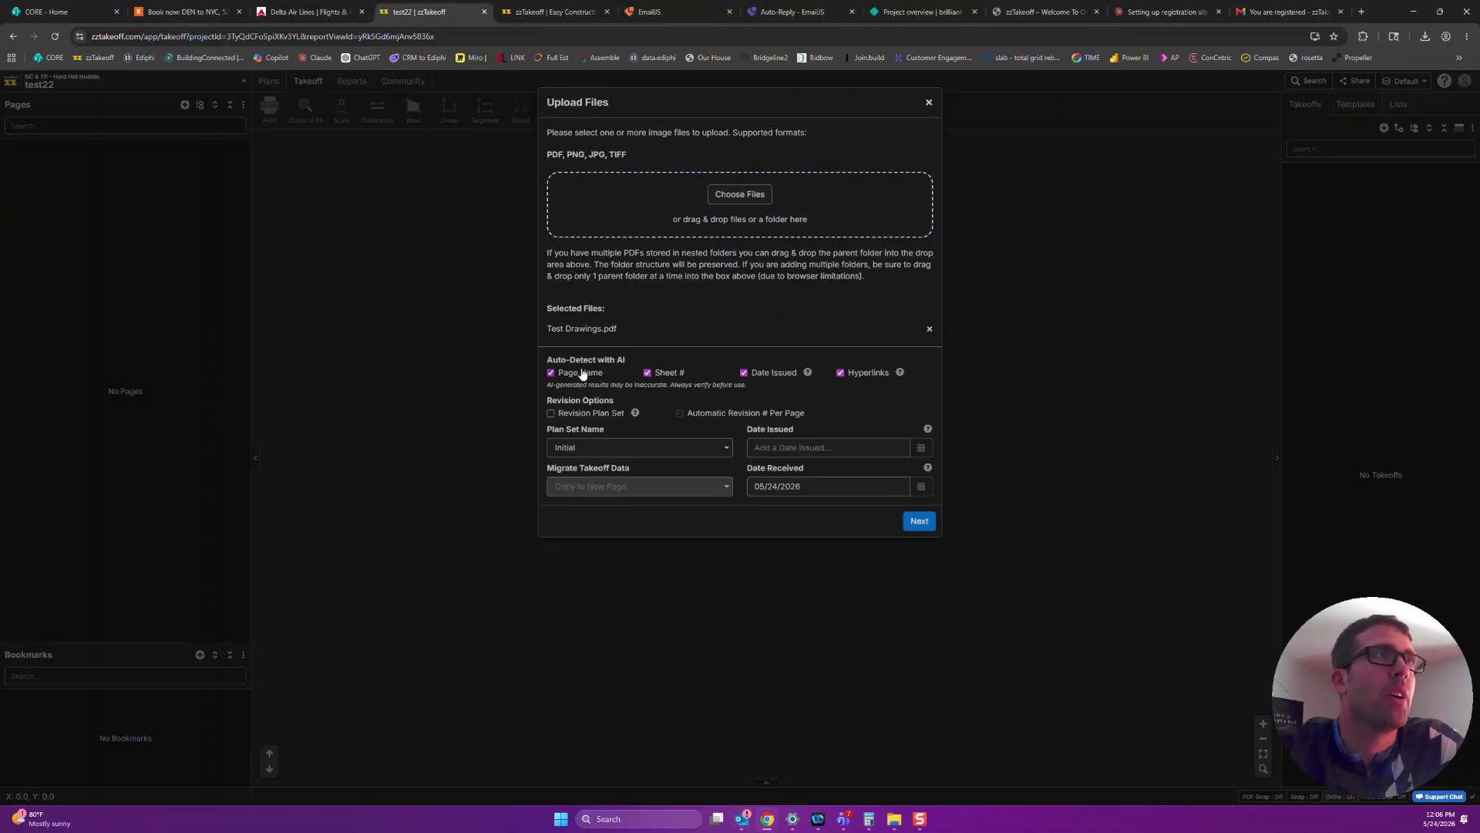
click(919, 522)
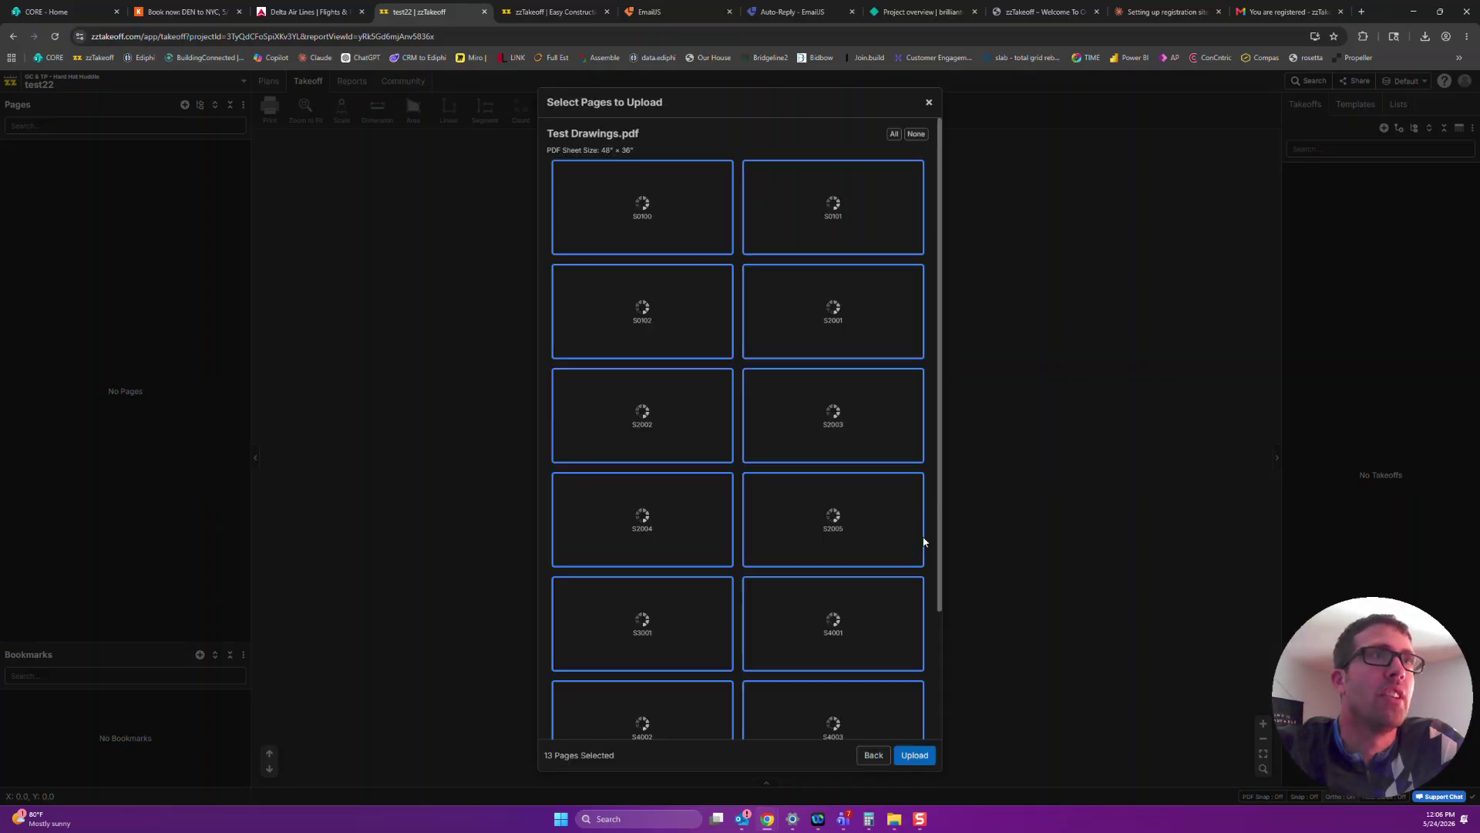
click(915, 755)
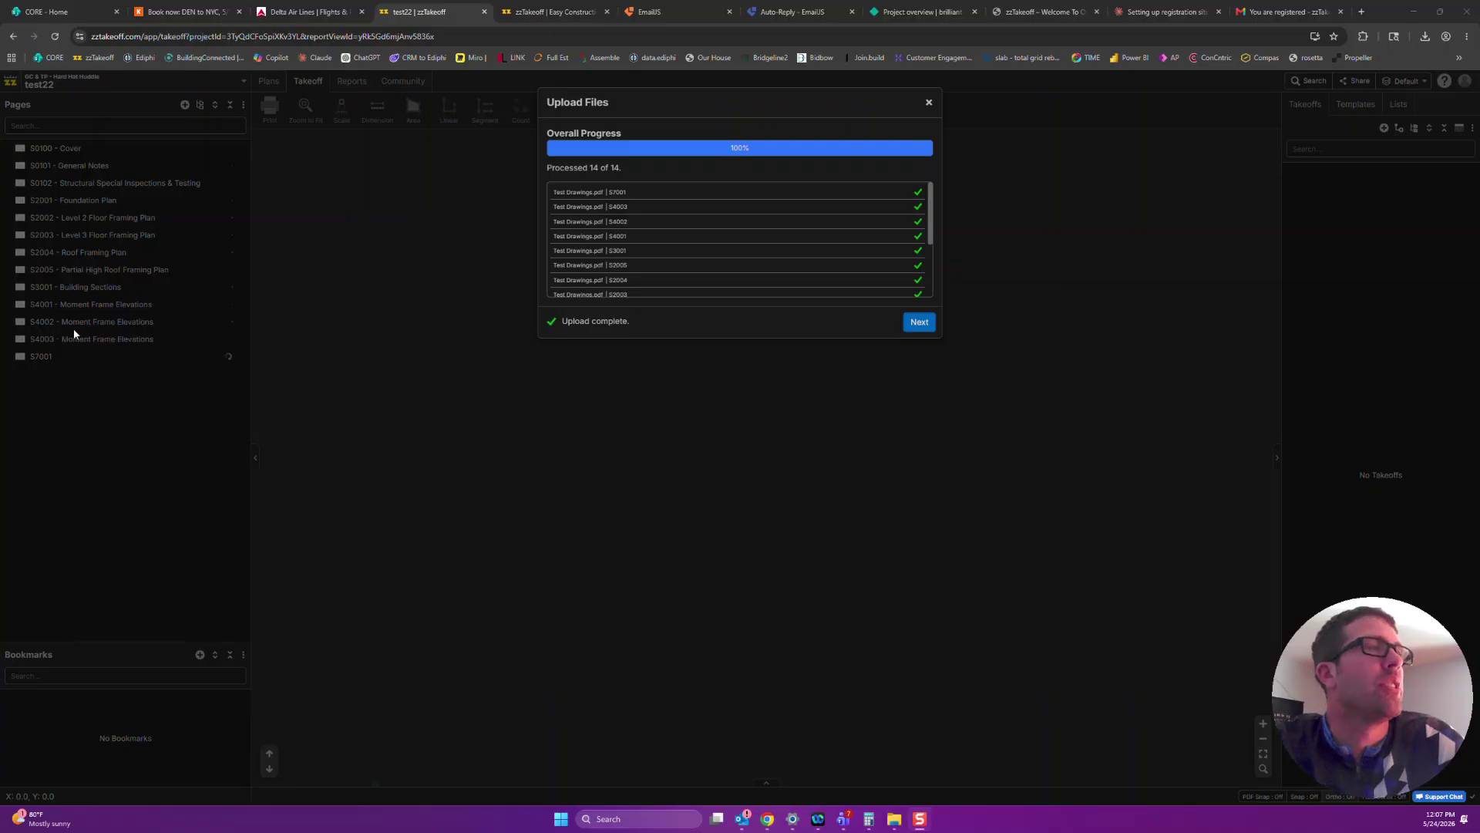
click(920, 322)
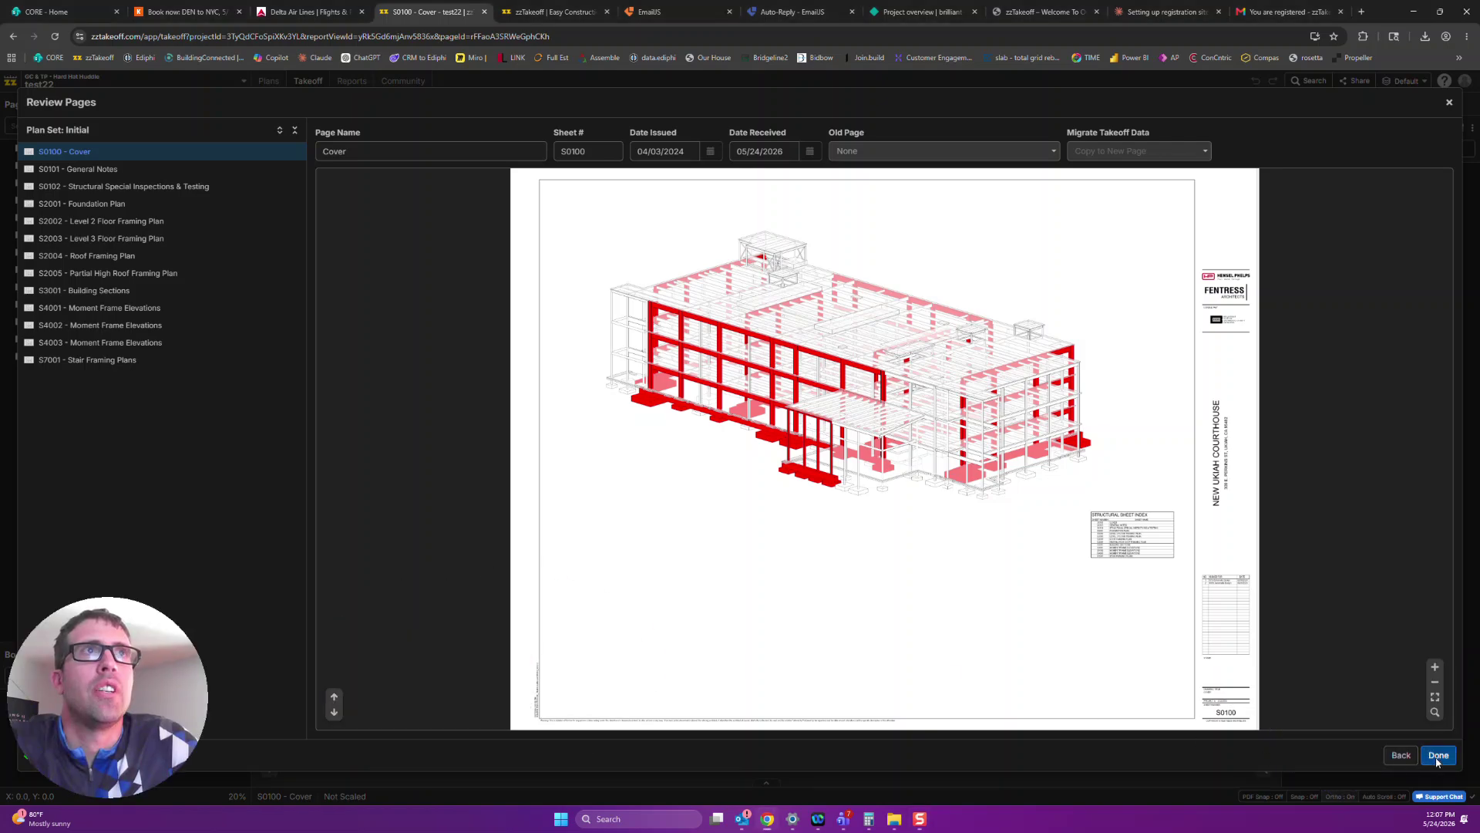
click(1438, 755)
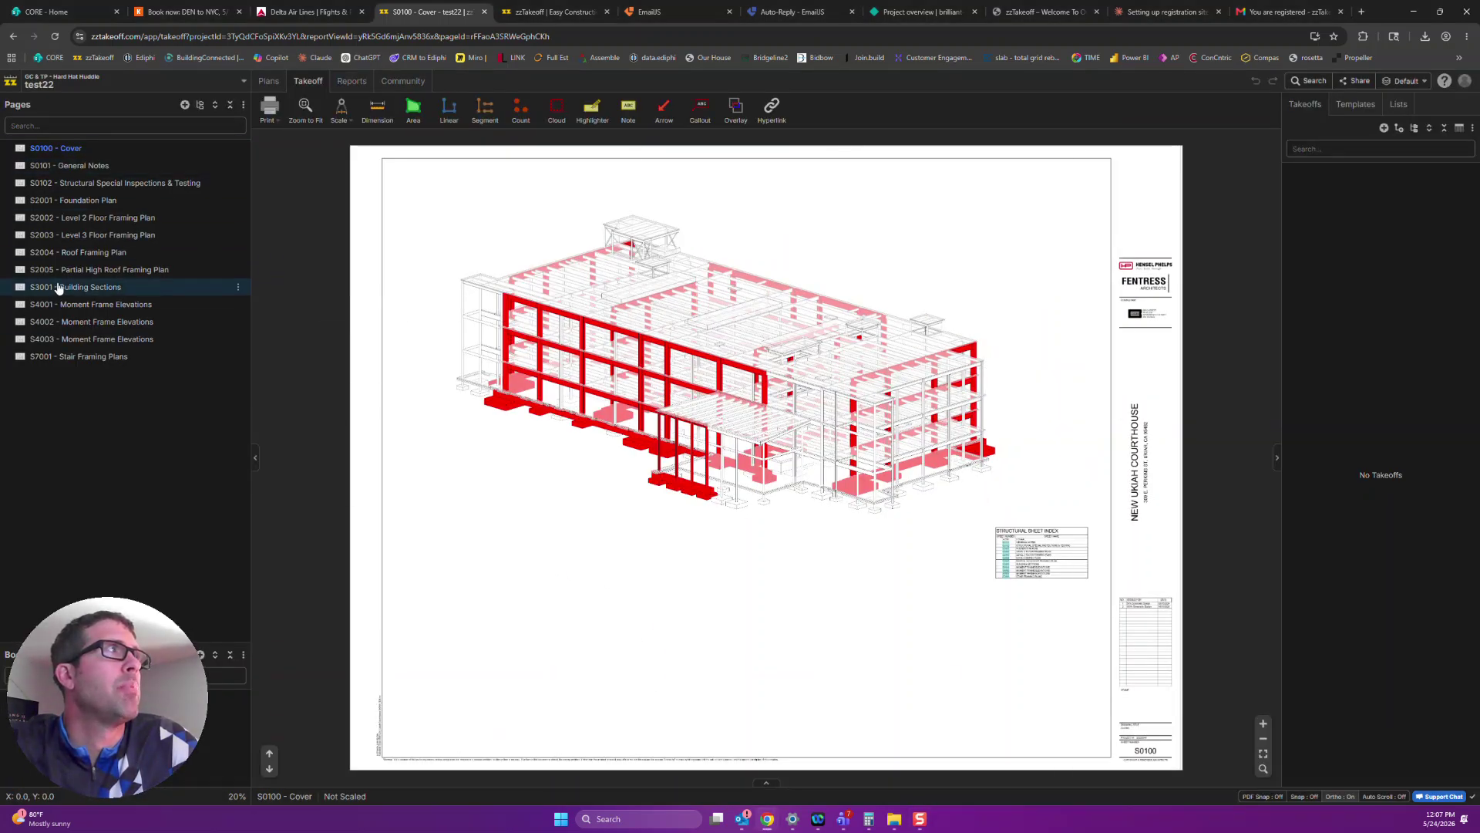
View the S2004 and S2005 roof framing sheets and follow the section C hyperlink on S2004 to the S3001 Building Sections sheet
click(85, 252)
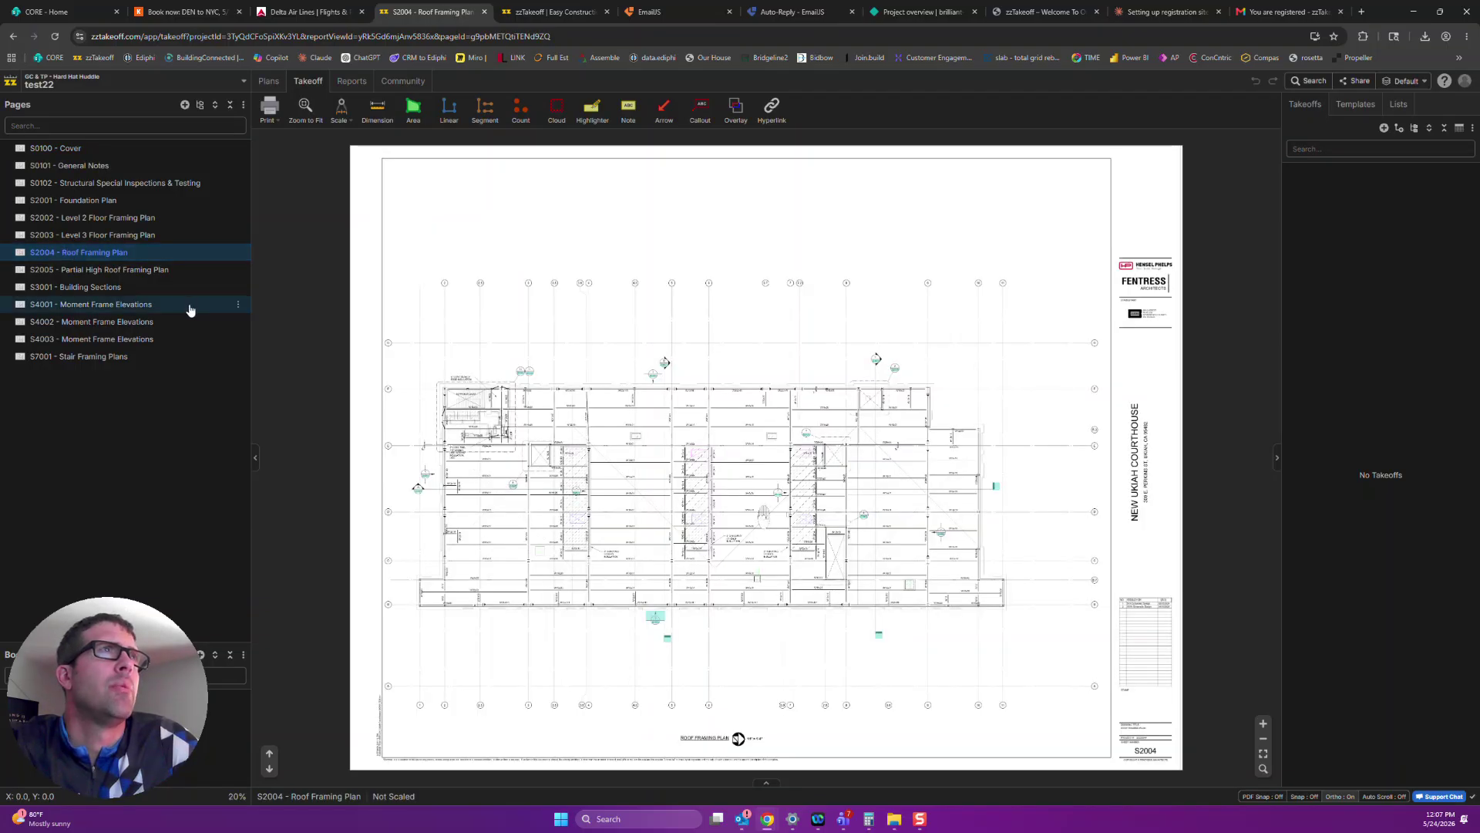
click(150, 270)
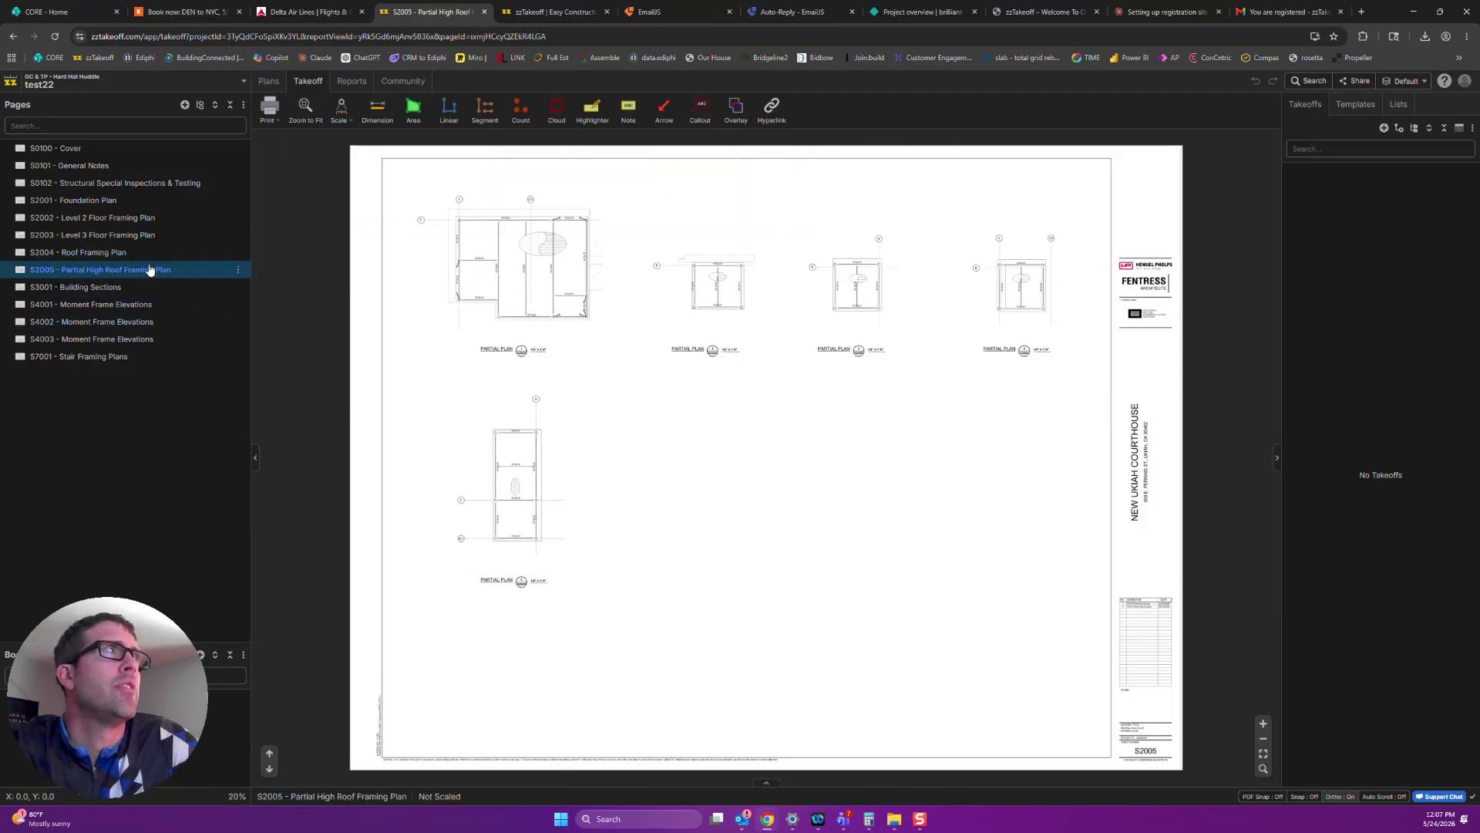
click(146, 254)
scroll(767, 327, up, 5)
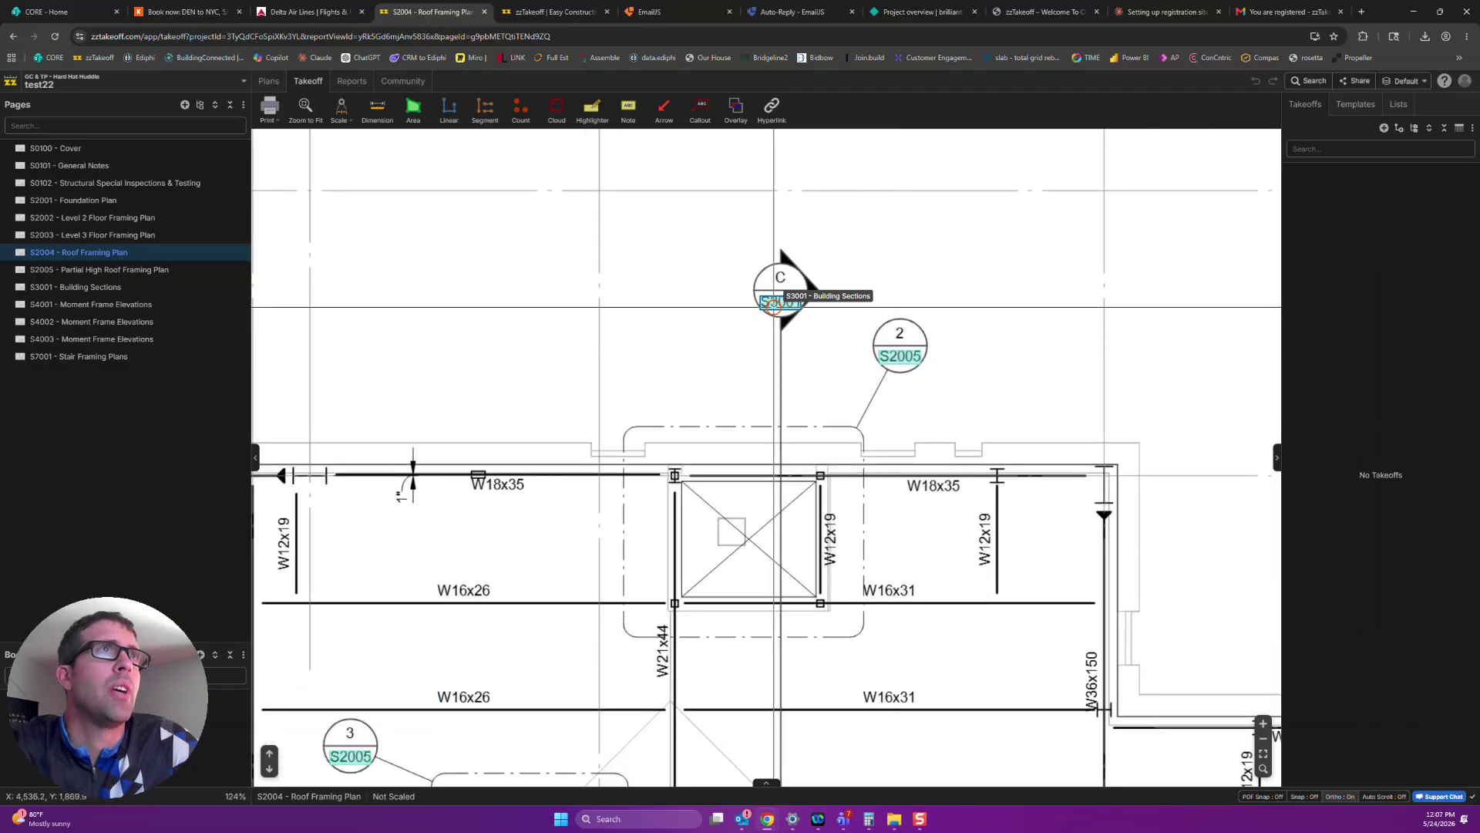
click(780, 306)
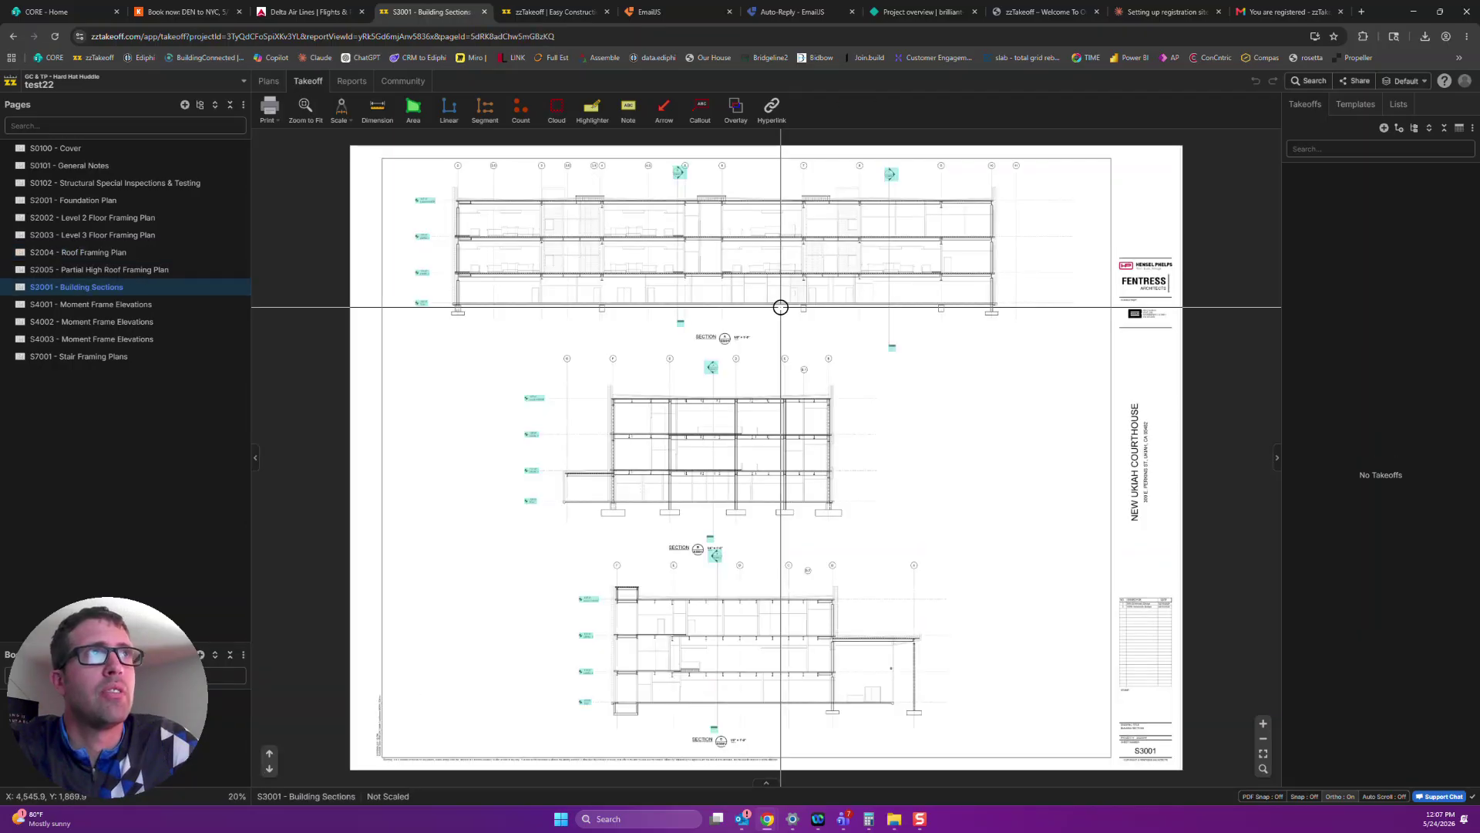
Examine the section-marker hyperlinks on the S3001 Building Sections sheet and return to the S2004 Roof Framing Plan
scroll(710, 366, up, 3)
click(710, 365)
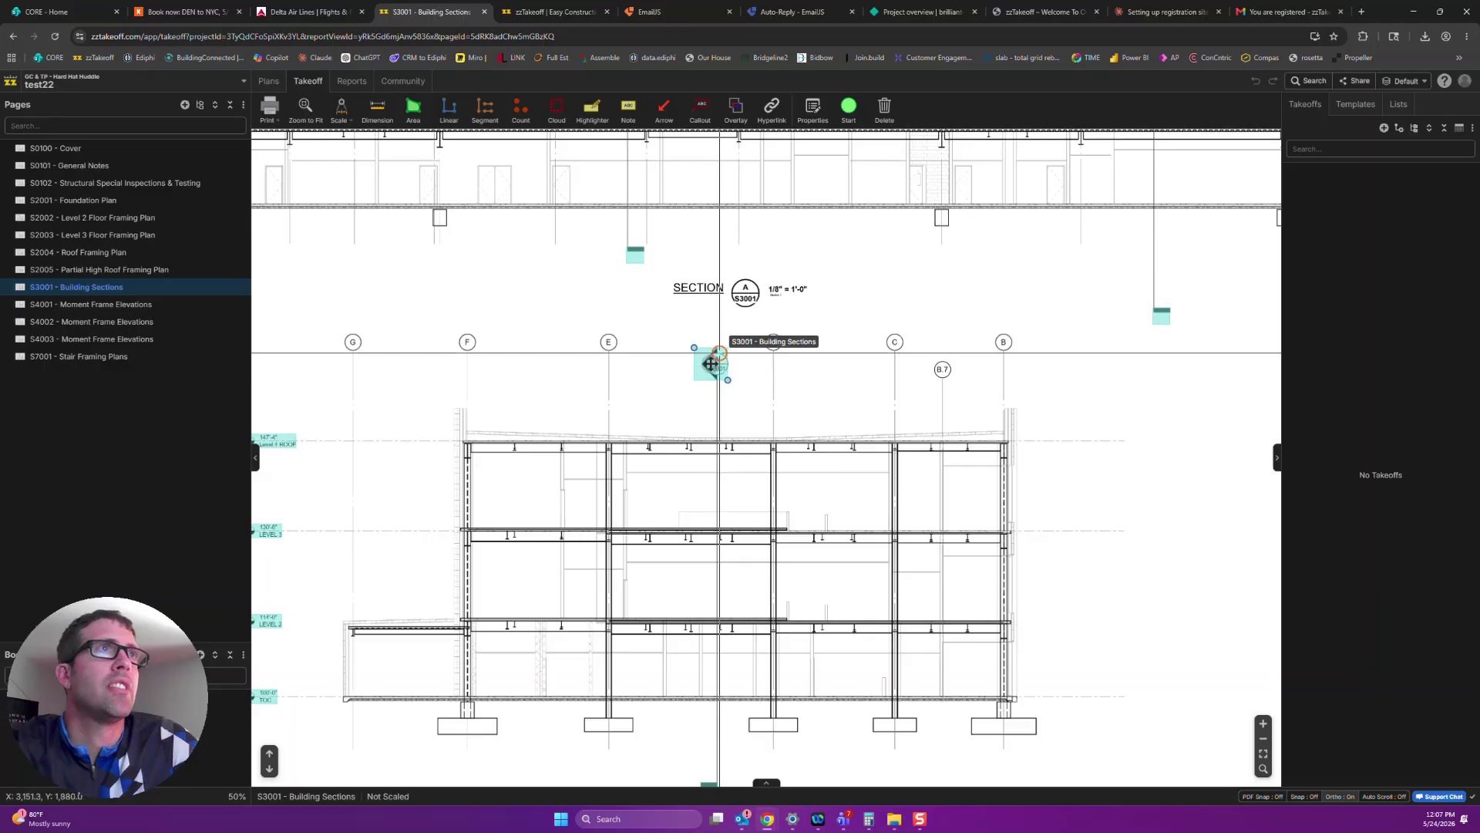
click(830, 331)
scroll(832, 327, down, 2)
drag(838, 297, 903, 413)
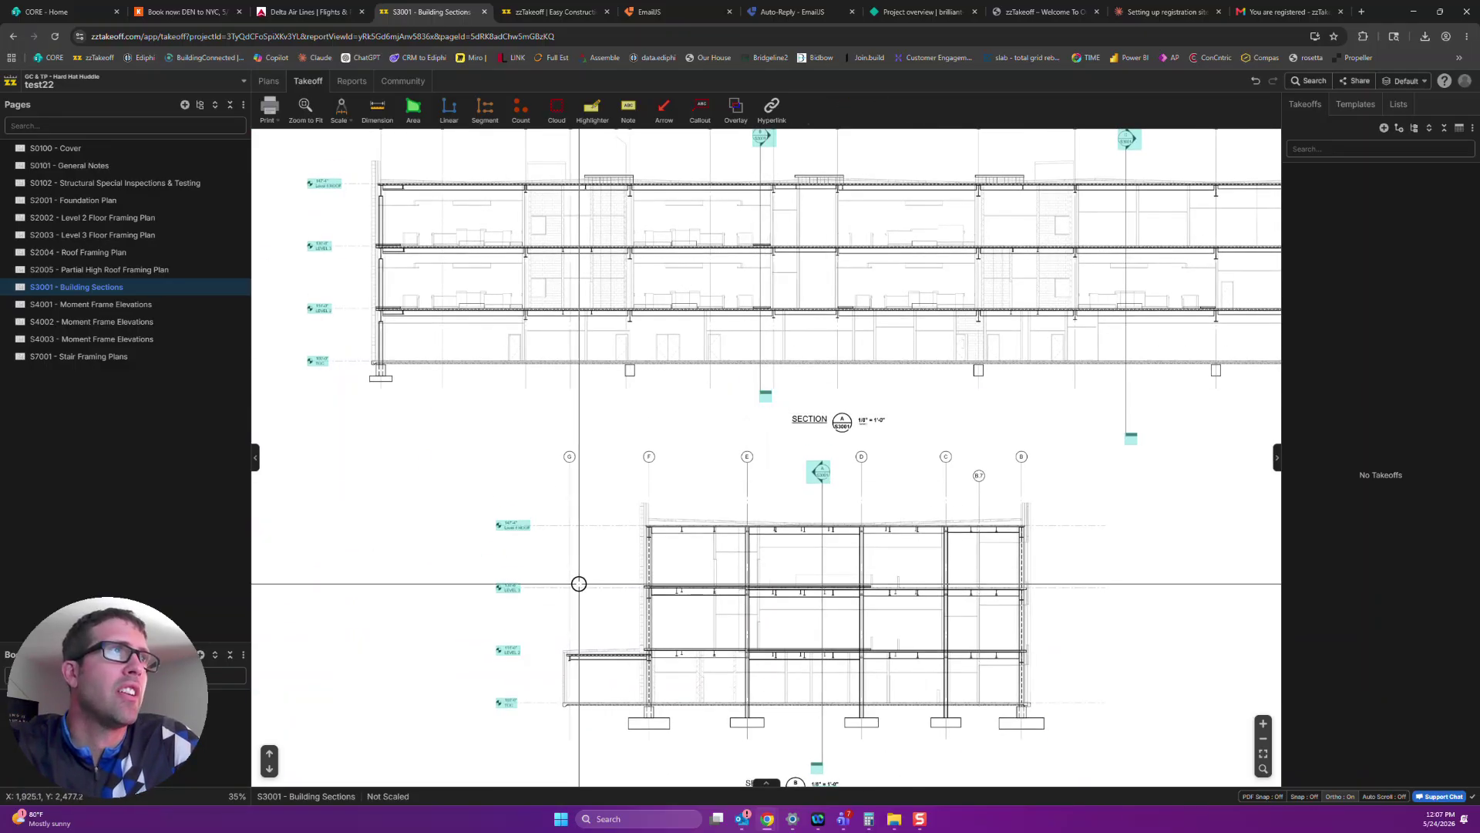
scroll(579, 584, down, 3)
scroll(694, 459, up, 4)
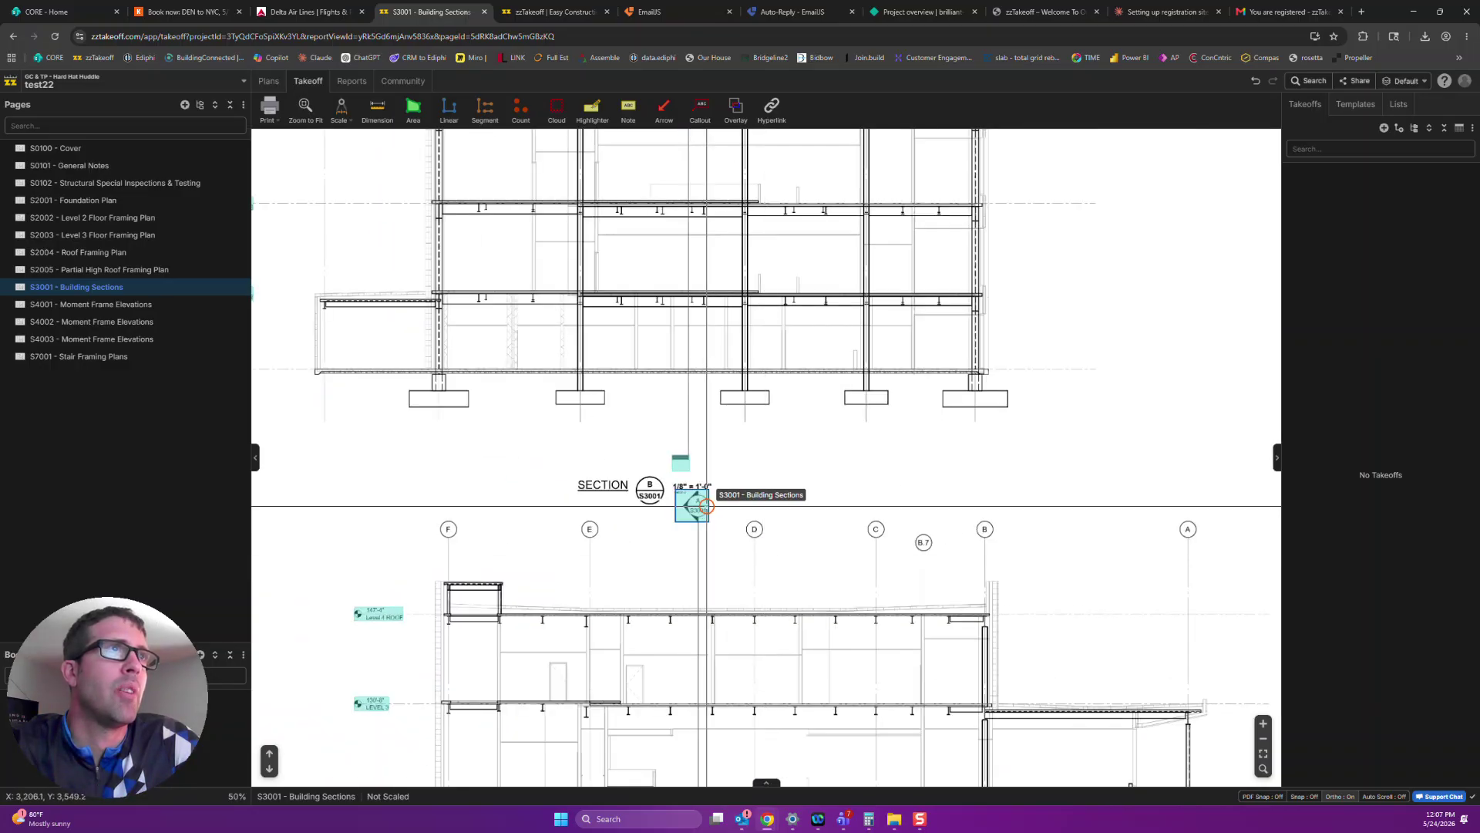
click(700, 507)
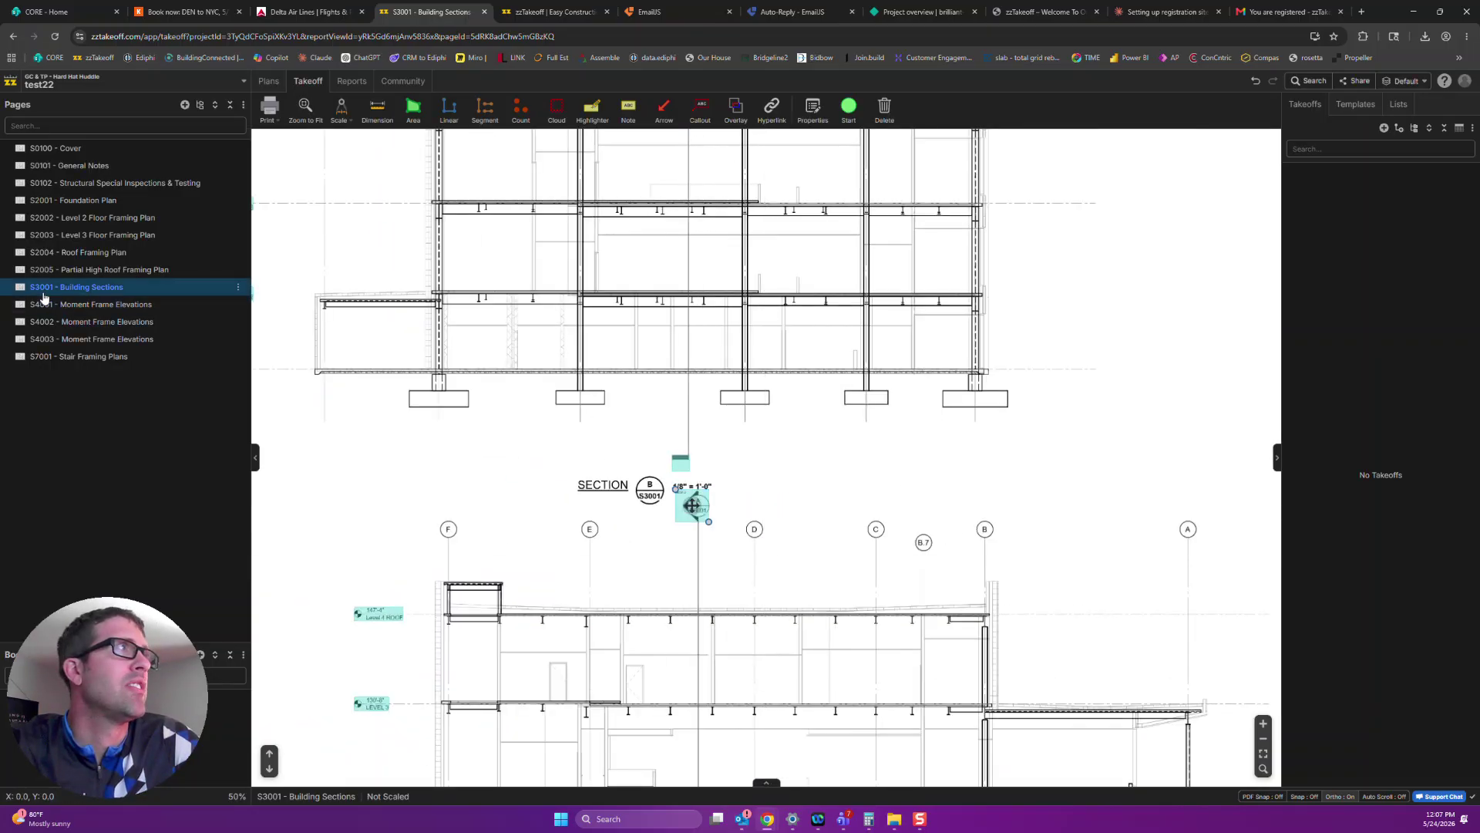
scroll(829, 555, down, 5)
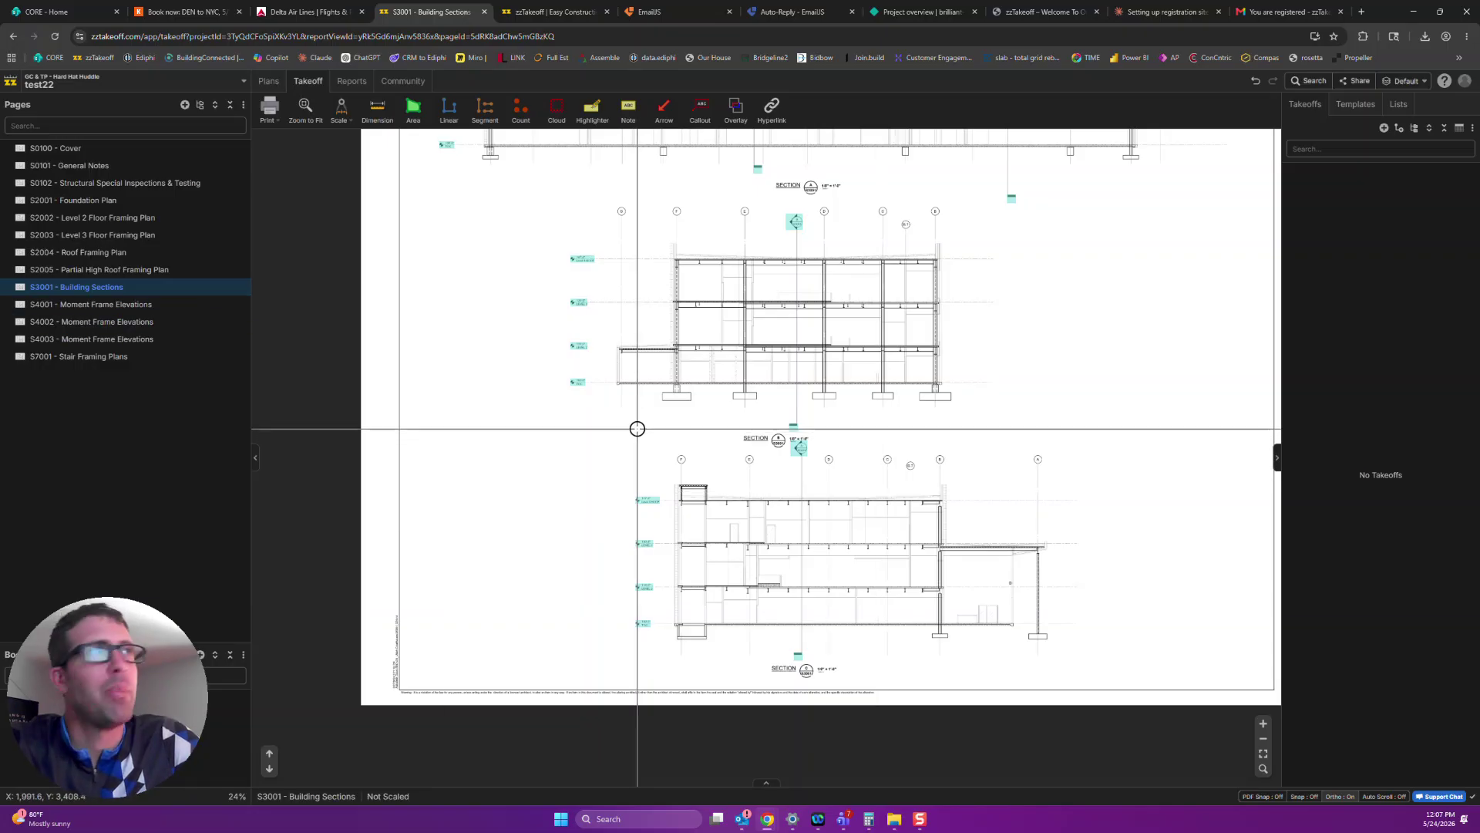
click(13, 37)
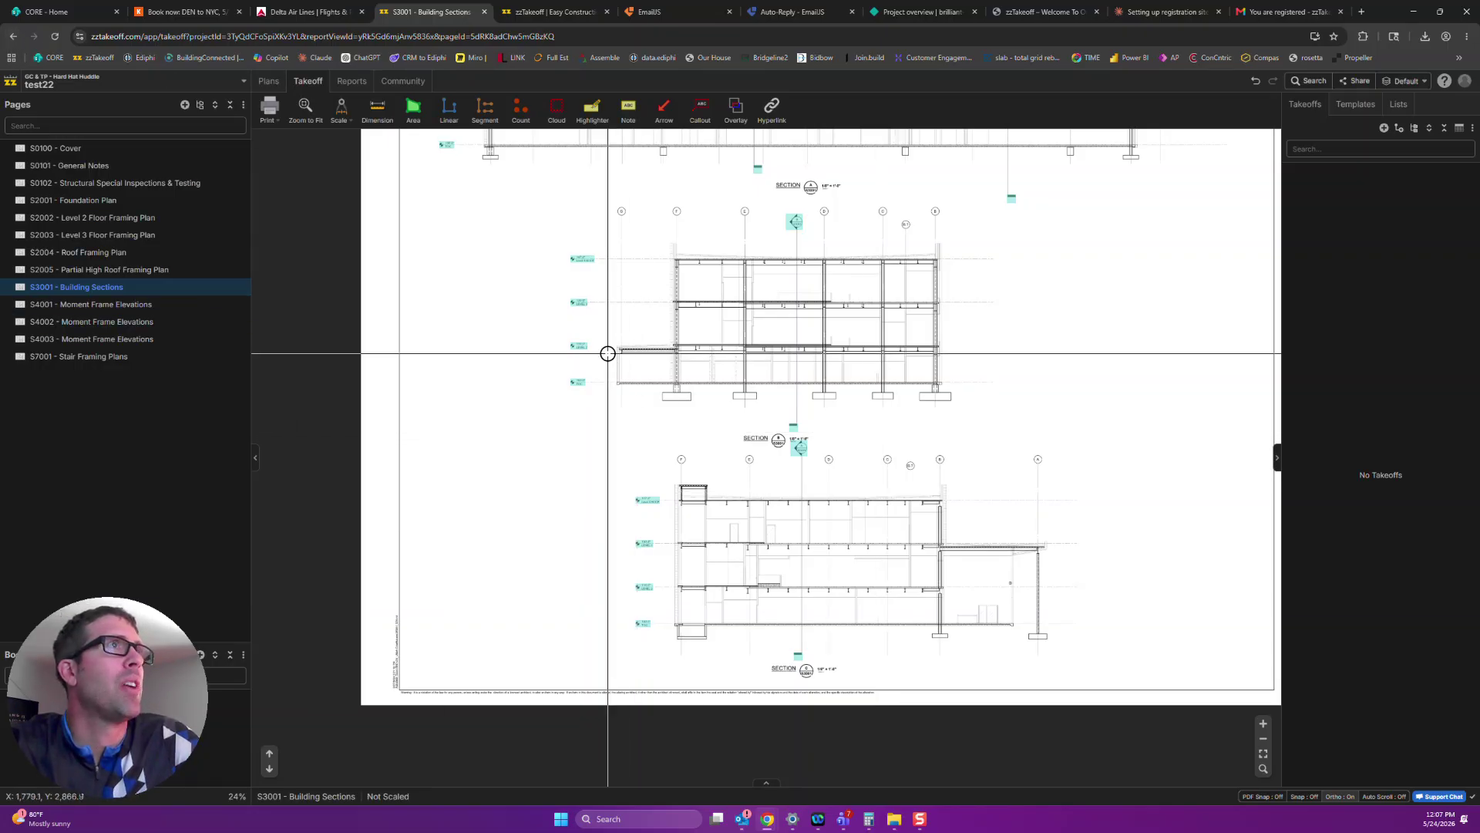
scroll(628, 434, down, 5)
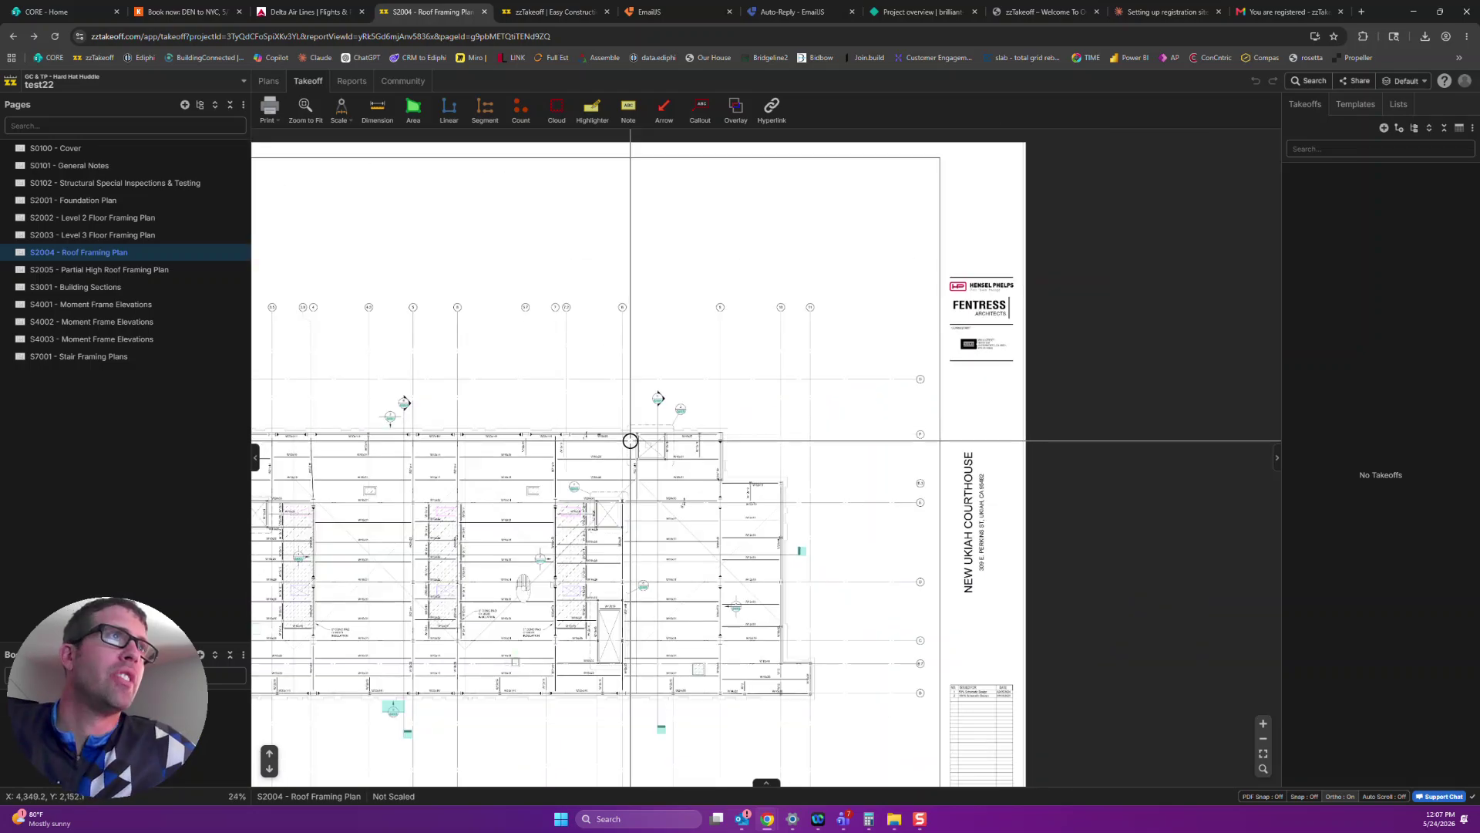
Browse the workspace's existing projects and look inside the 000 Training and 500 NorCal region folders
scroll(552, 350, up, 3)
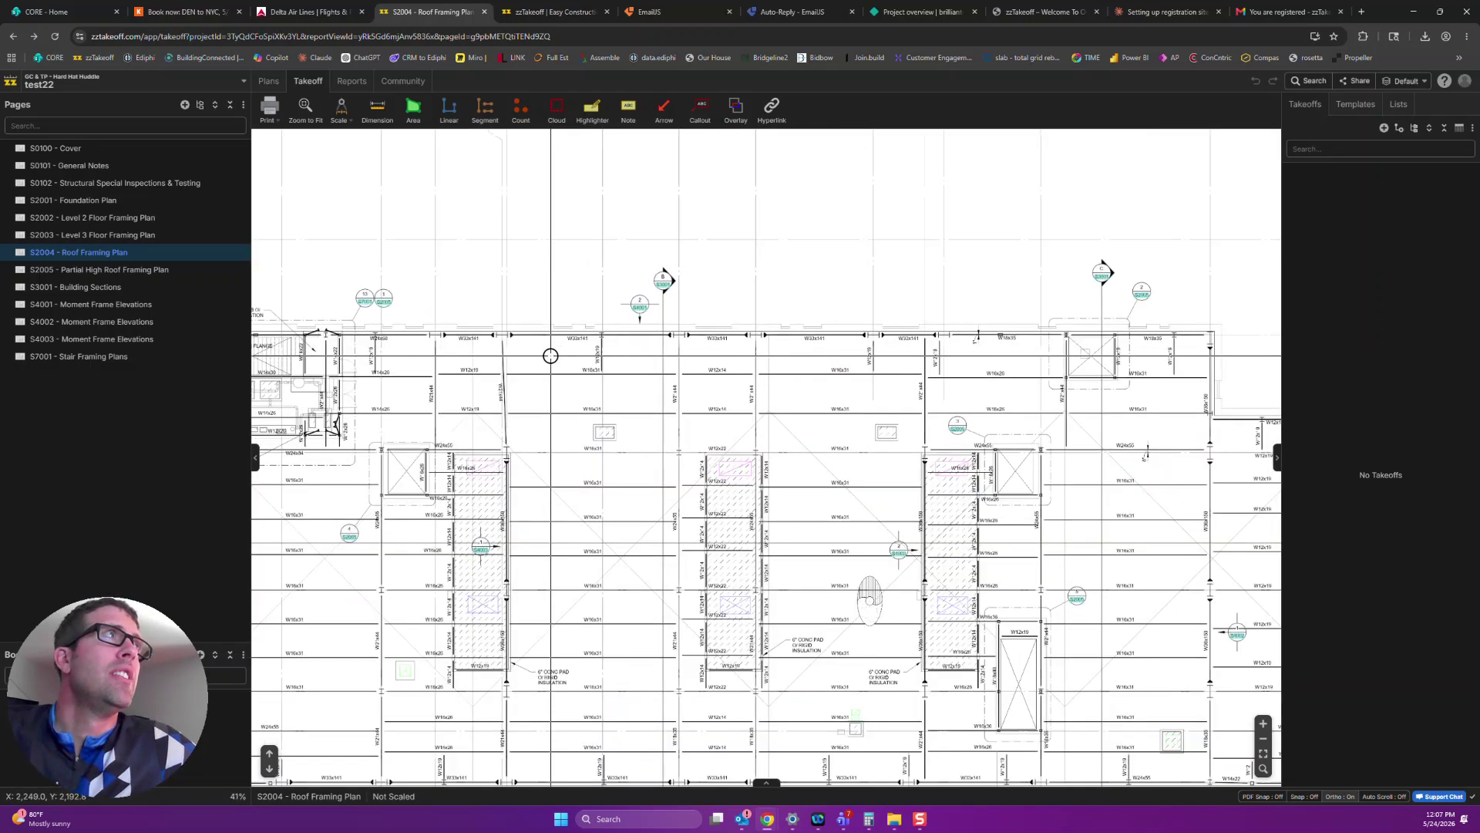
scroll(614, 423, left, 3)
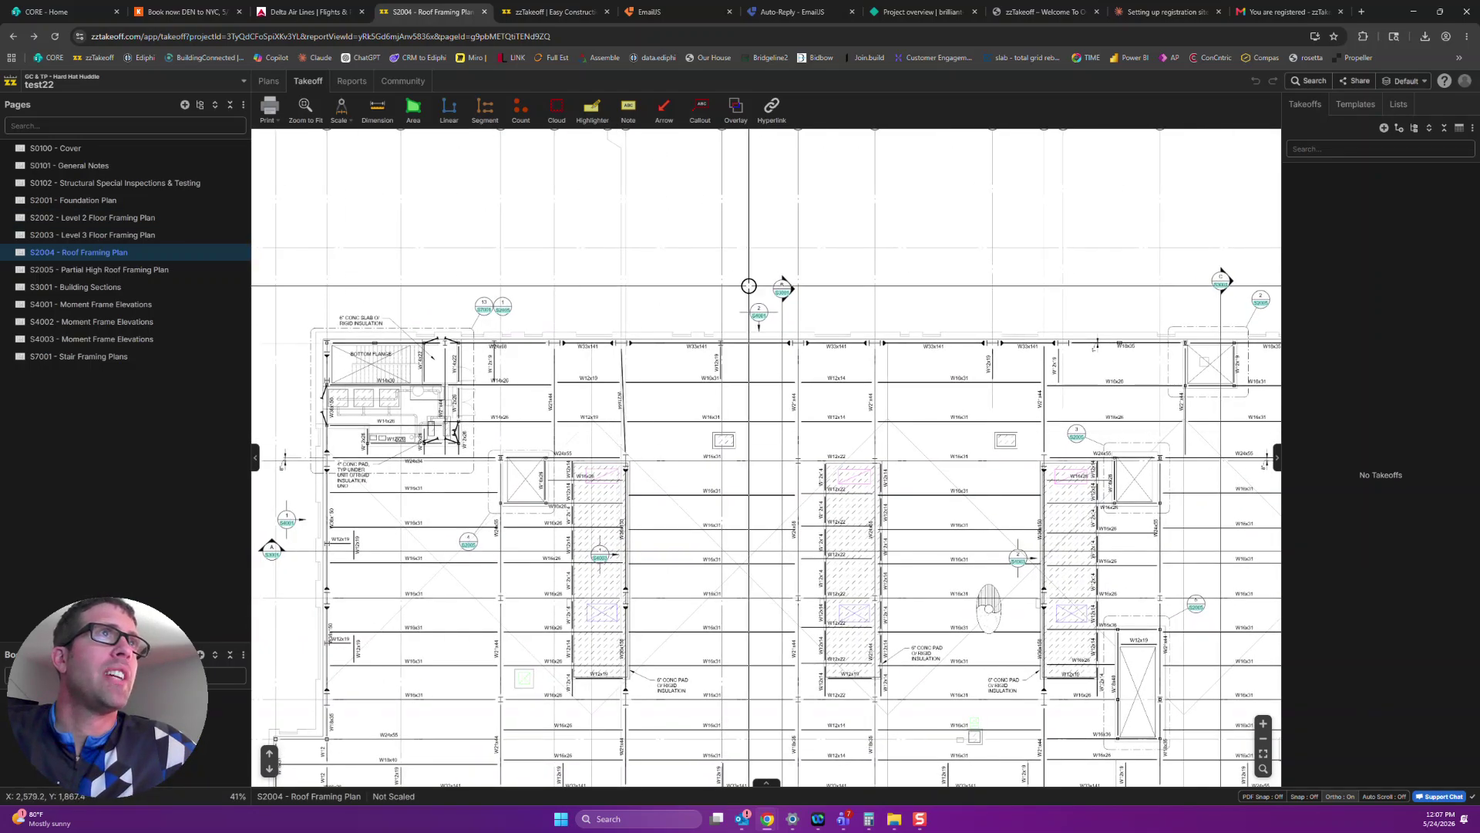
click(66, 85)
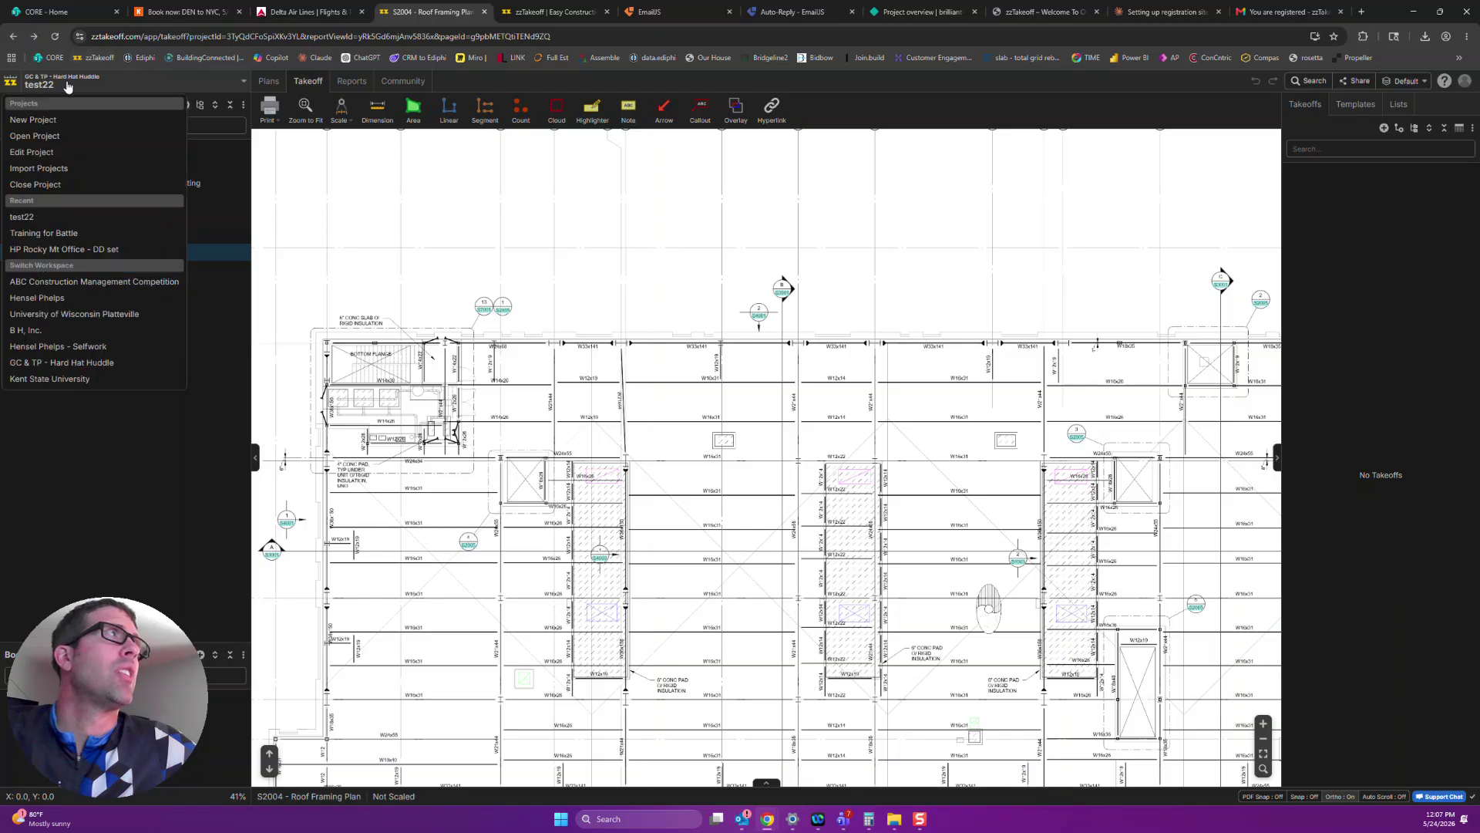
click(54, 139)
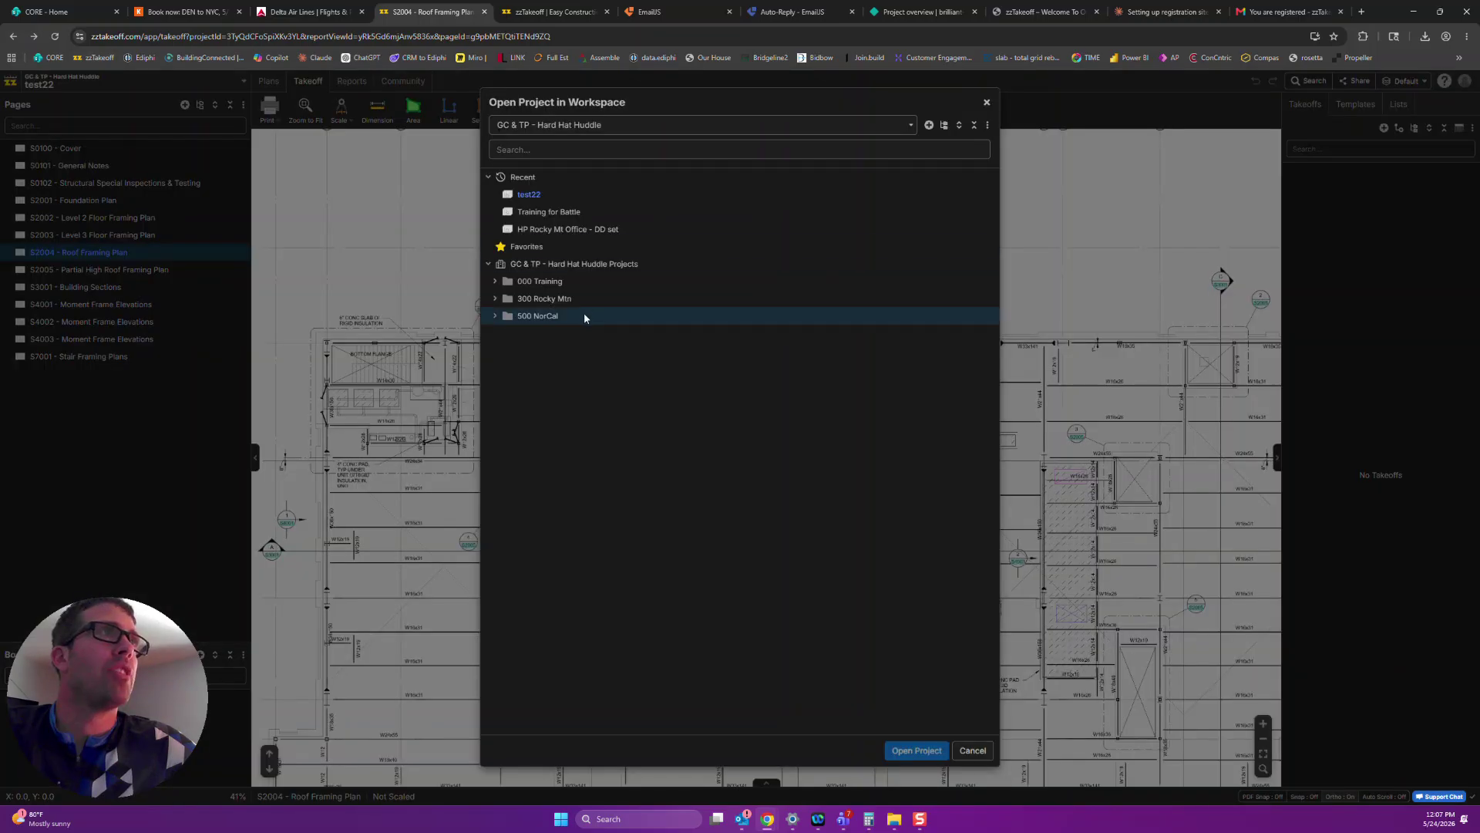
click(494, 283)
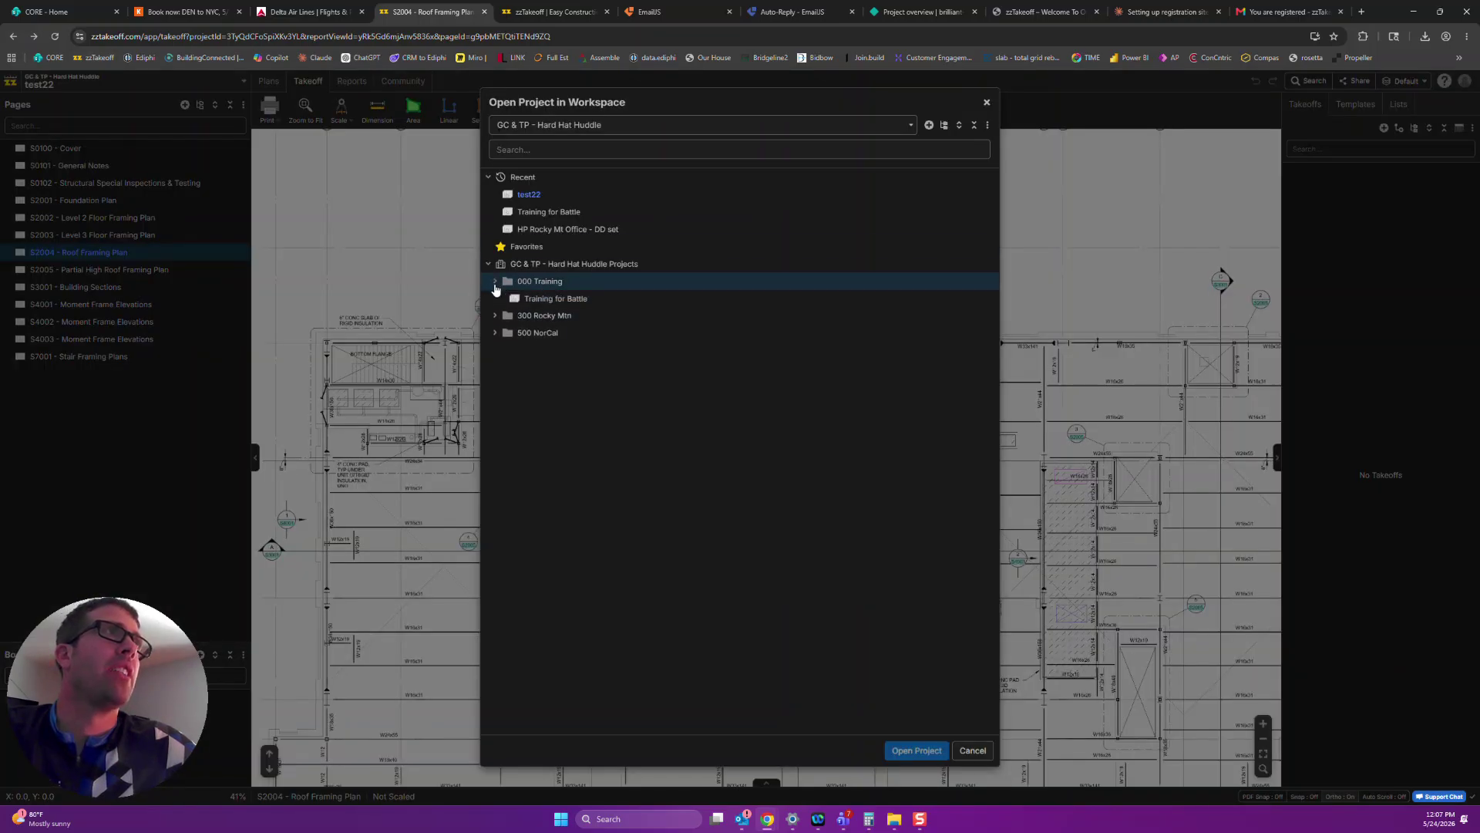
click(495, 284)
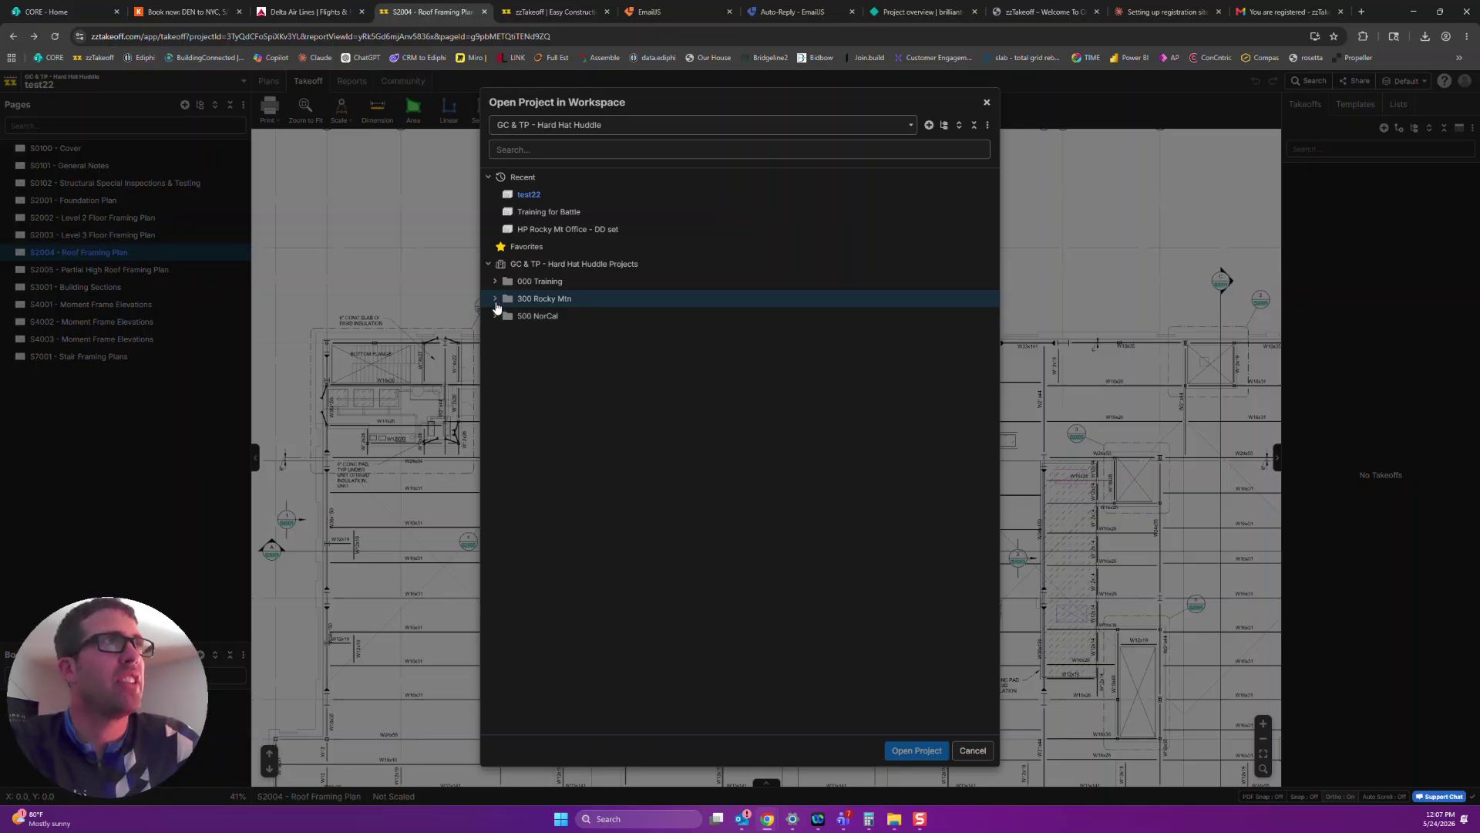
click(494, 317)
click(494, 317)
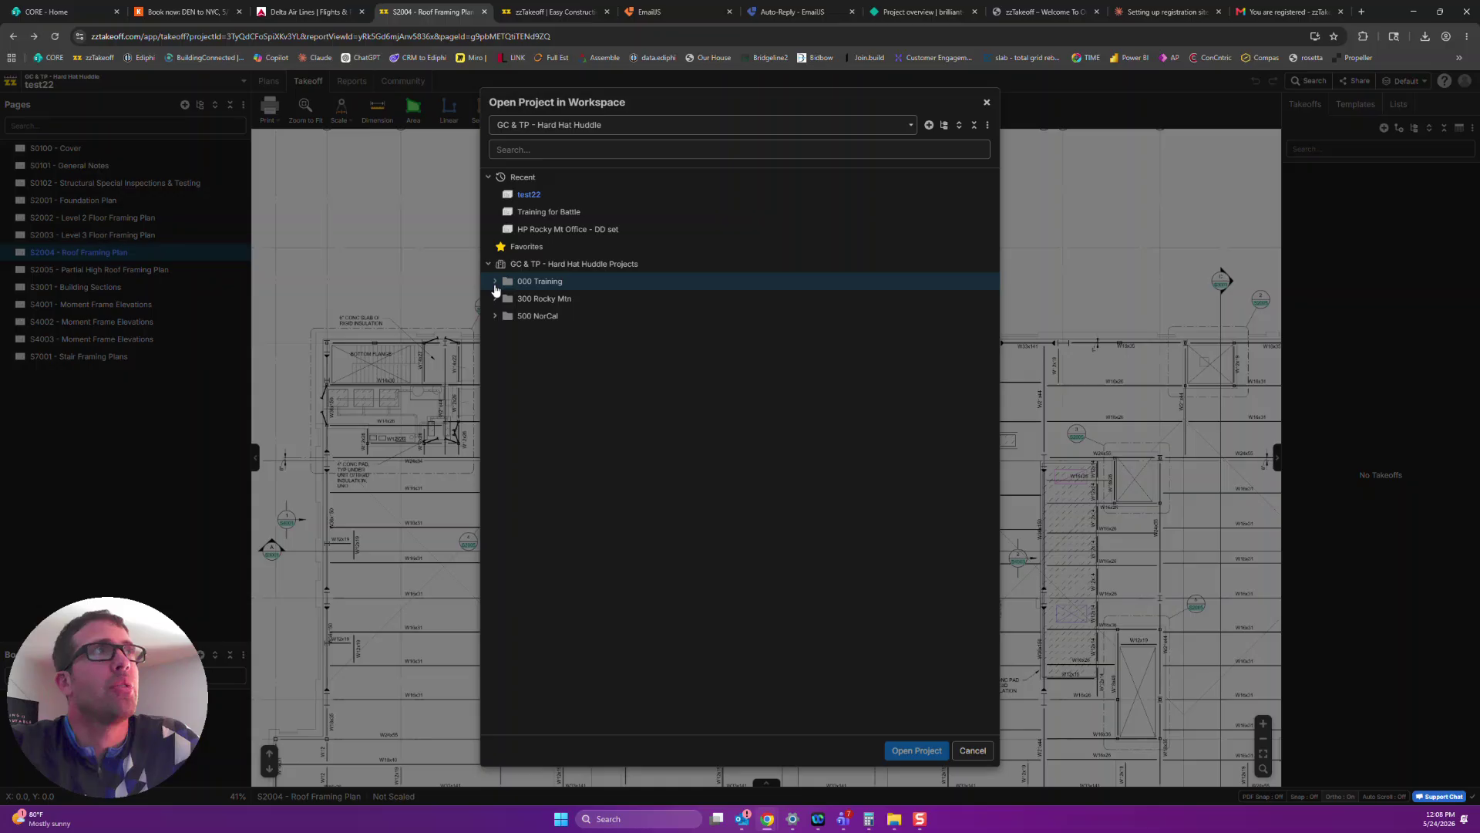
Expand the project list by one level and view its display options
click(959, 126)
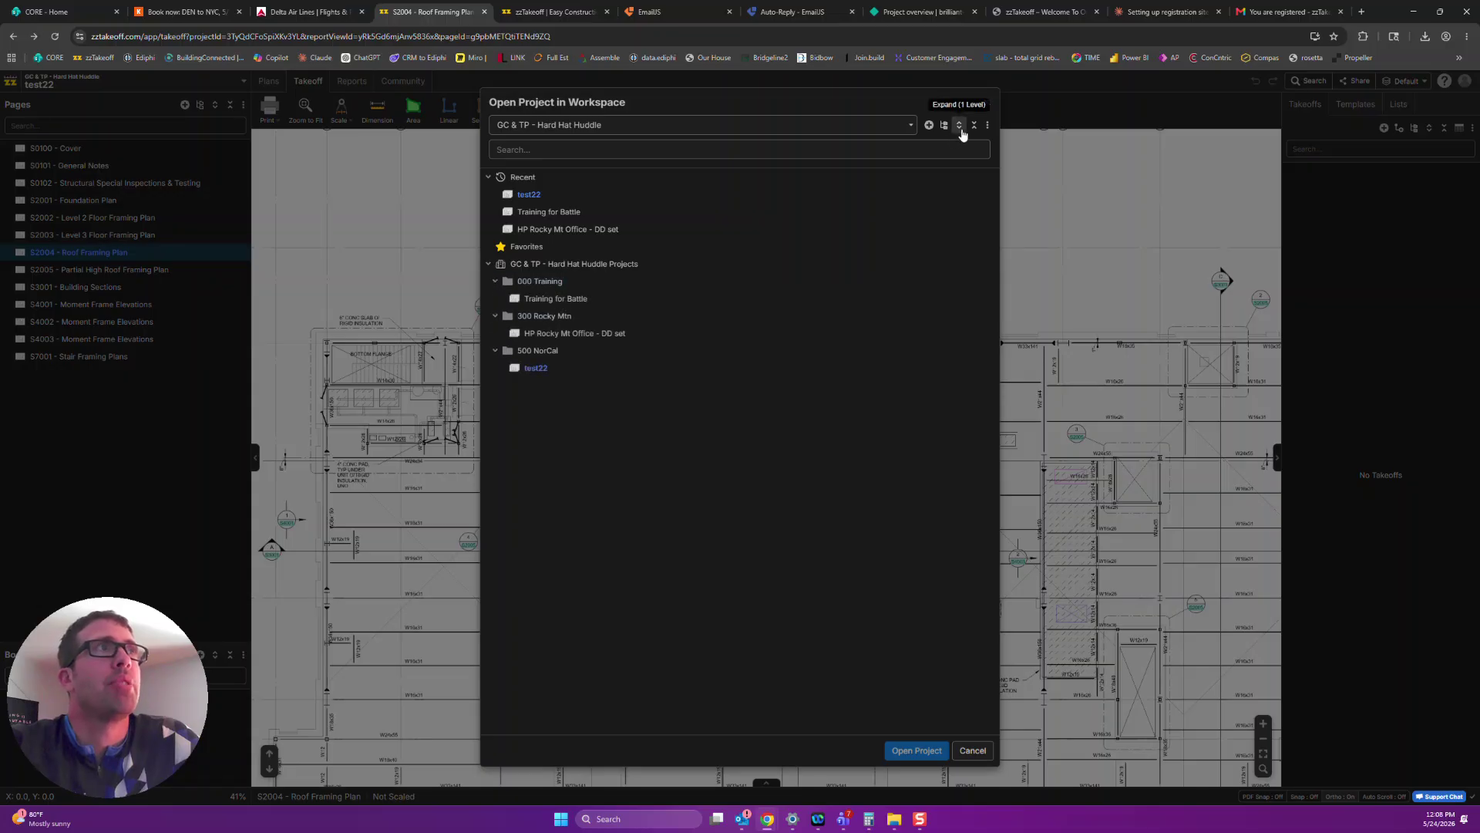
click(986, 127)
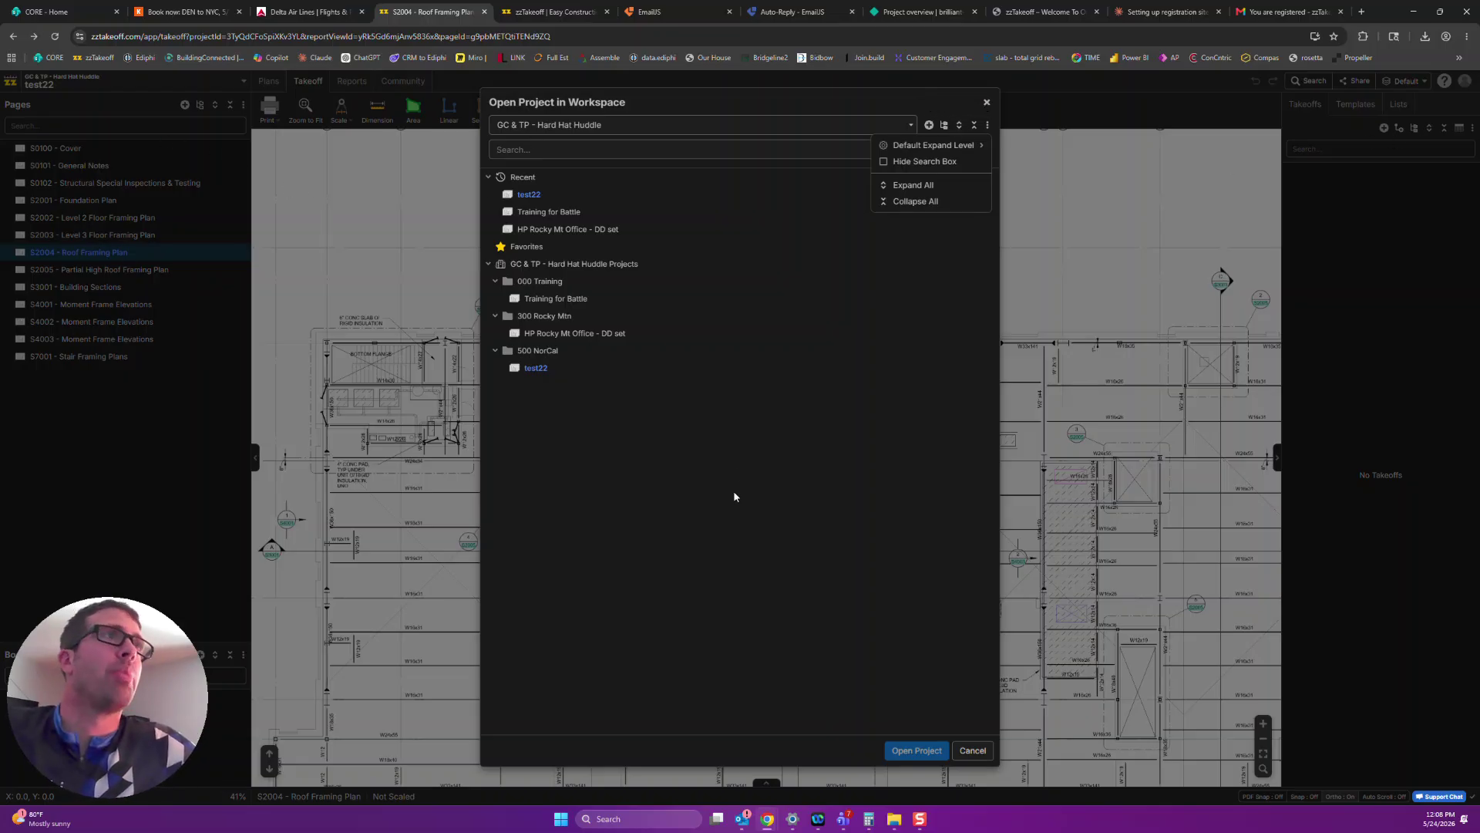
click(778, 442)
Try Lead Estimator and State in turn as a second grouping level under Region in the project list
click(944, 124)
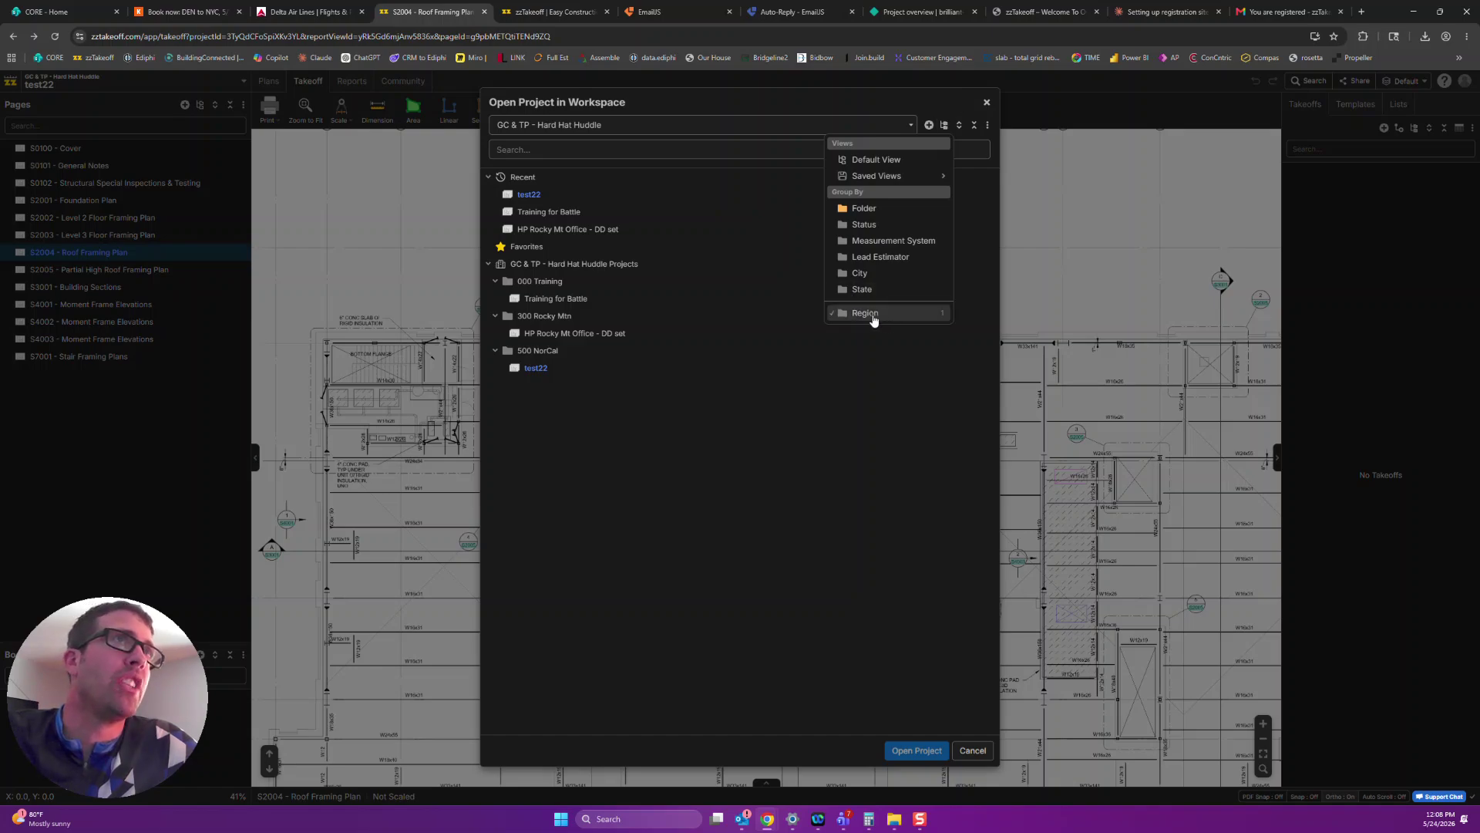
click(879, 259)
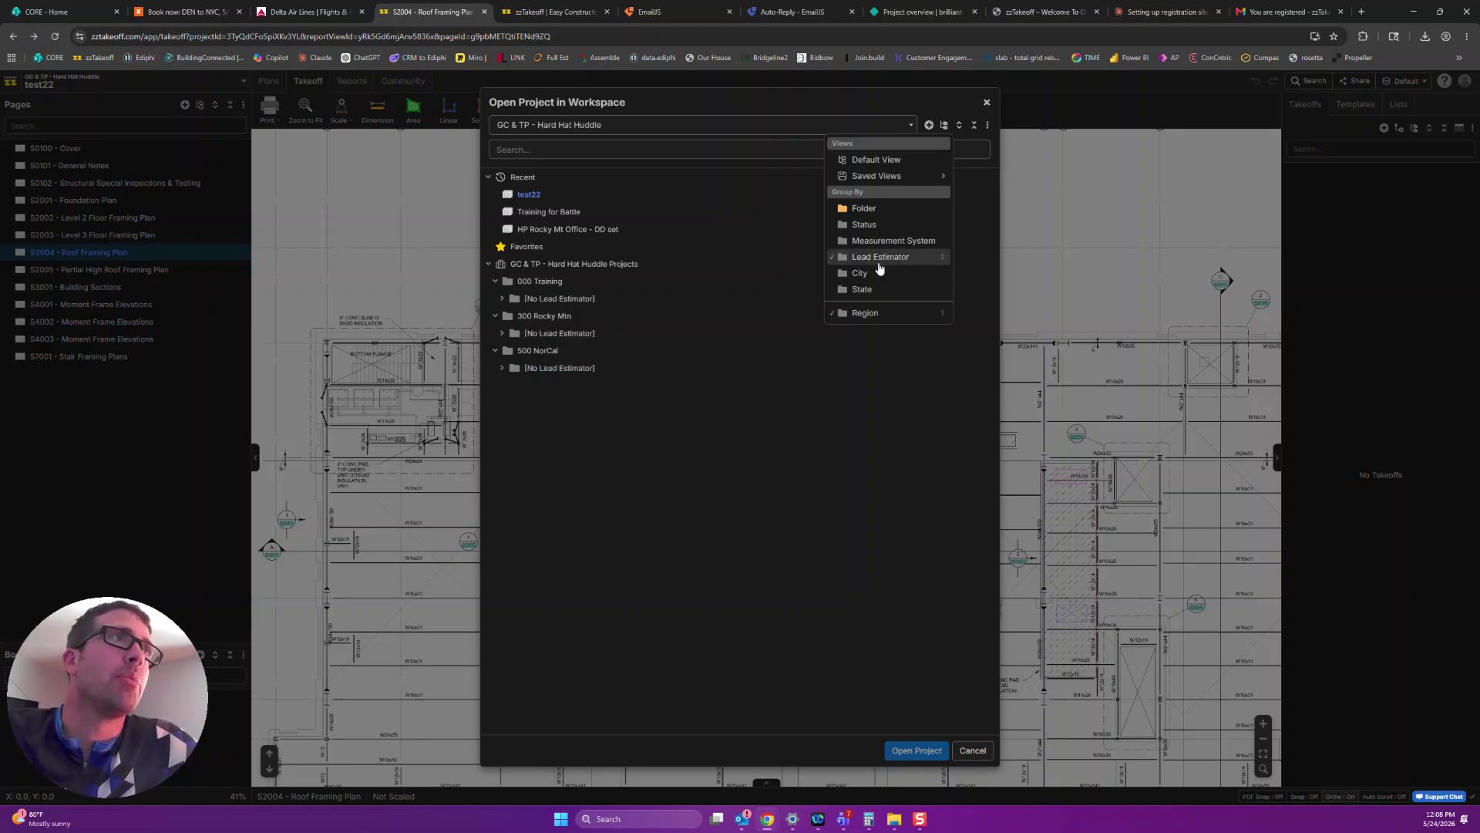
click(880, 262)
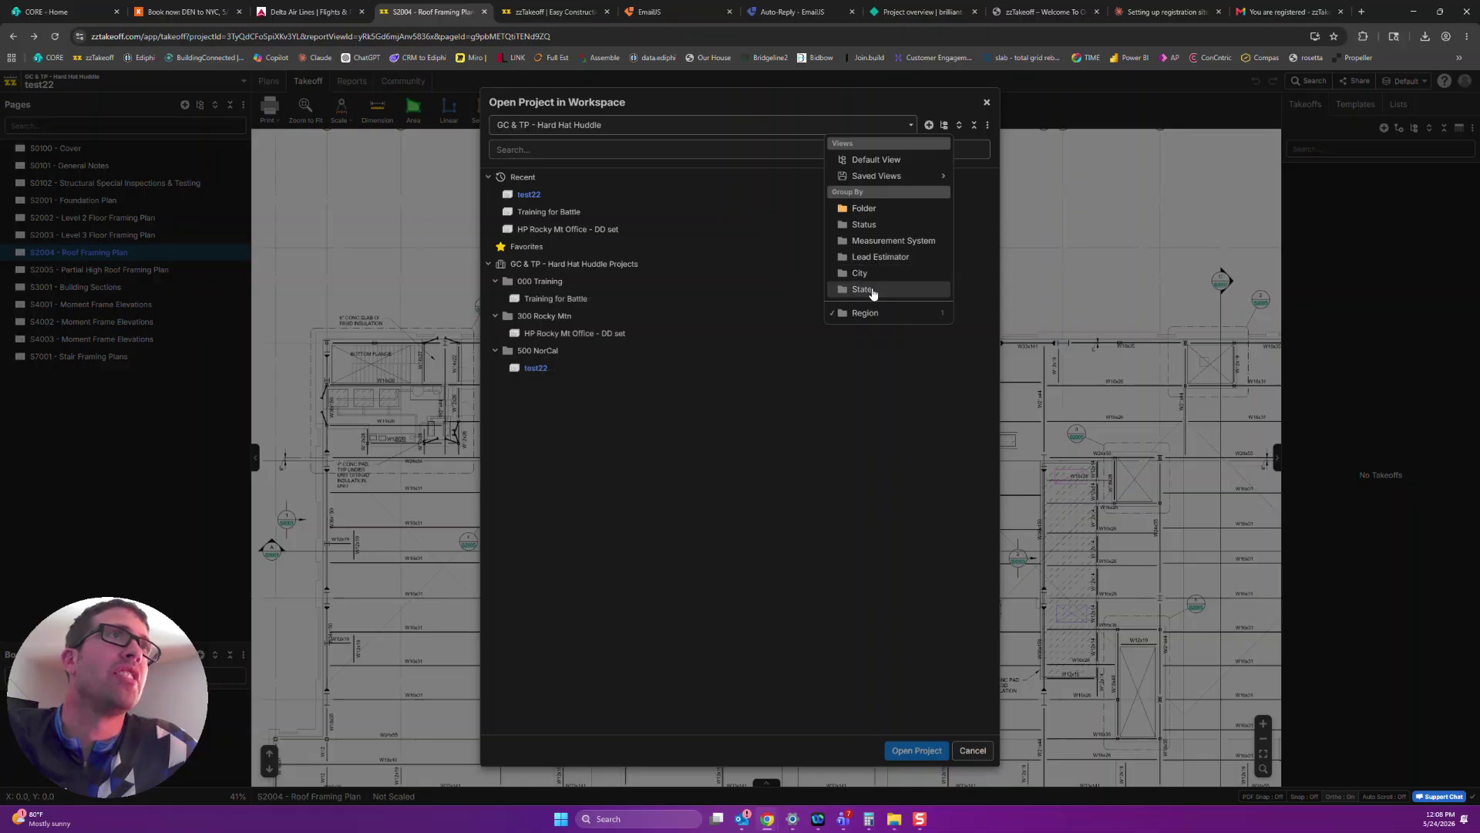
click(870, 289)
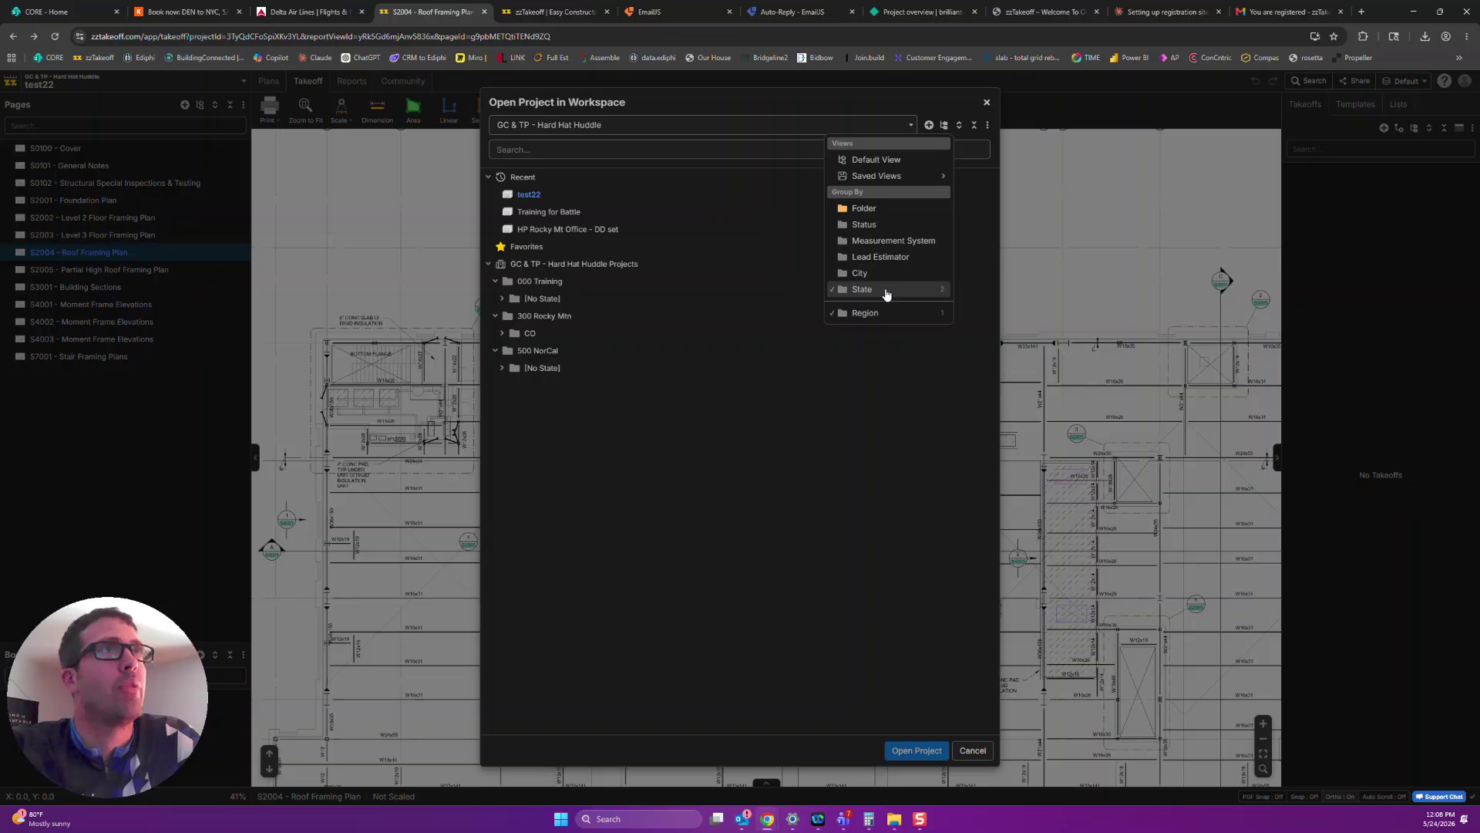
Regroup the project list by Folder only and expand the 000 Training and 300 Rocky folders
click(864, 314)
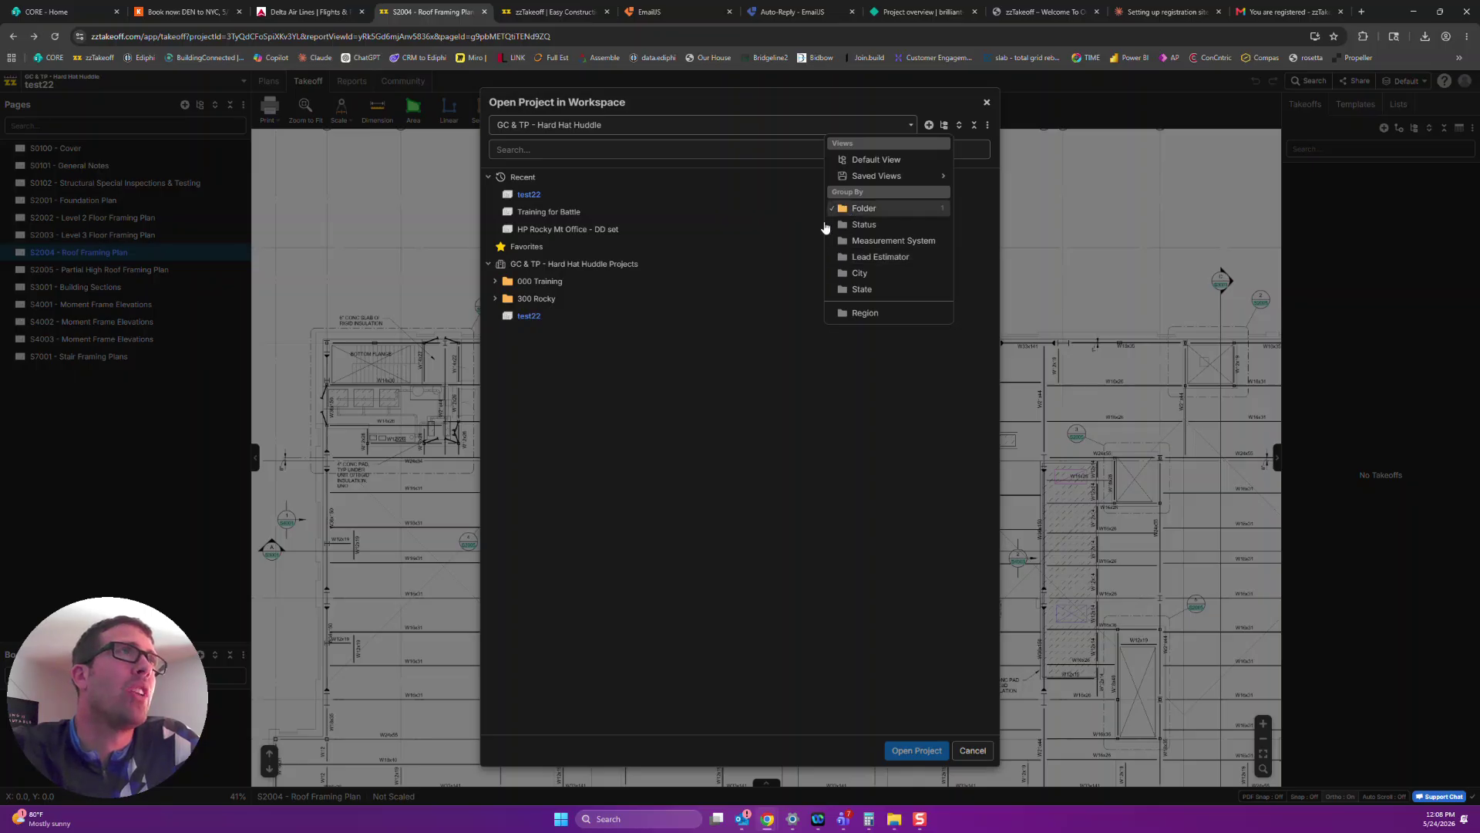
click(495, 299)
click(494, 282)
click(495, 282)
click(495, 282)
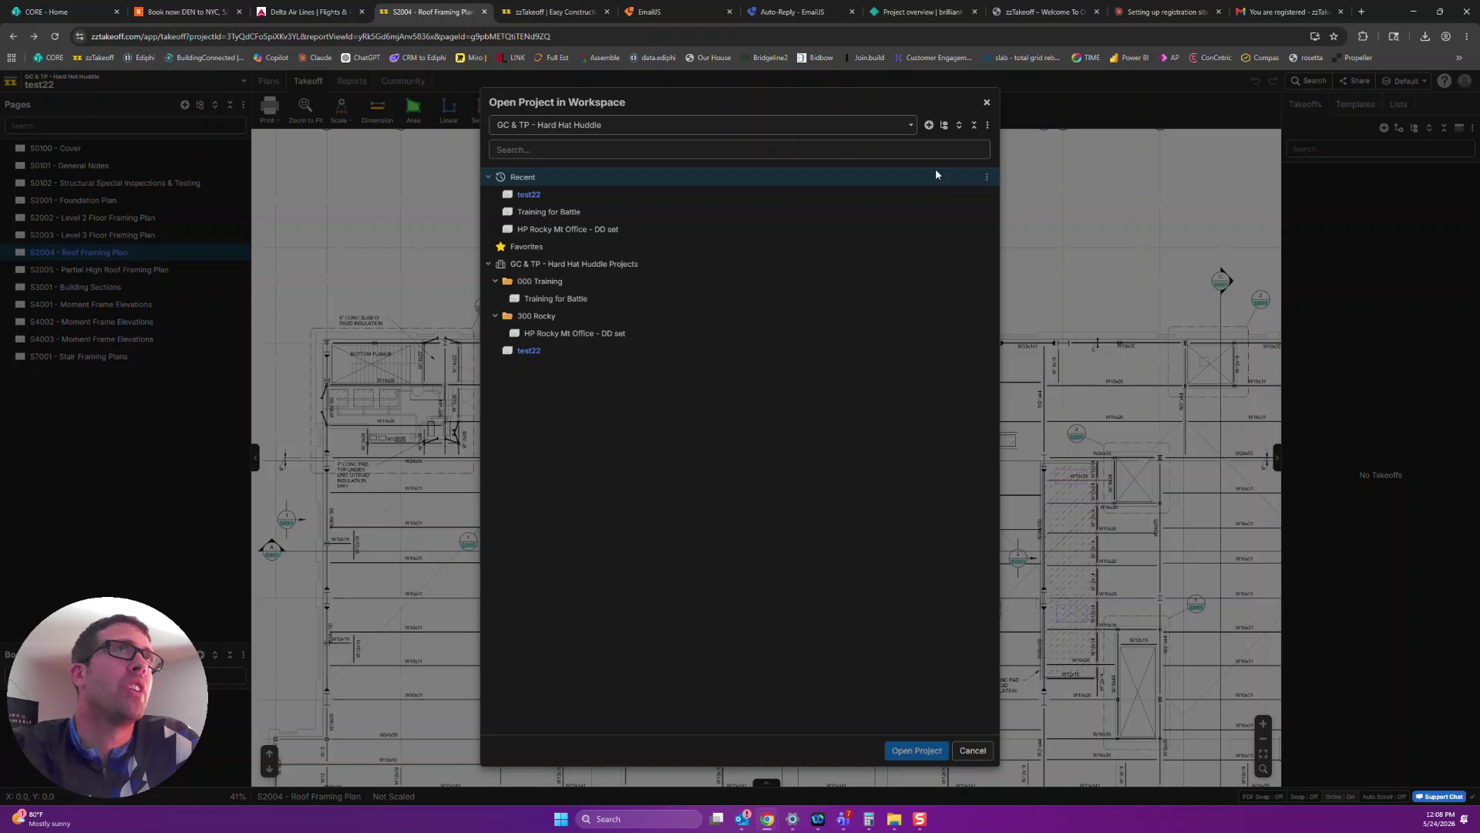
Group the project list by Region instead of Folder and expand the 300 Rocky Mtn and 500 NorCal groups
click(943, 125)
click(902, 313)
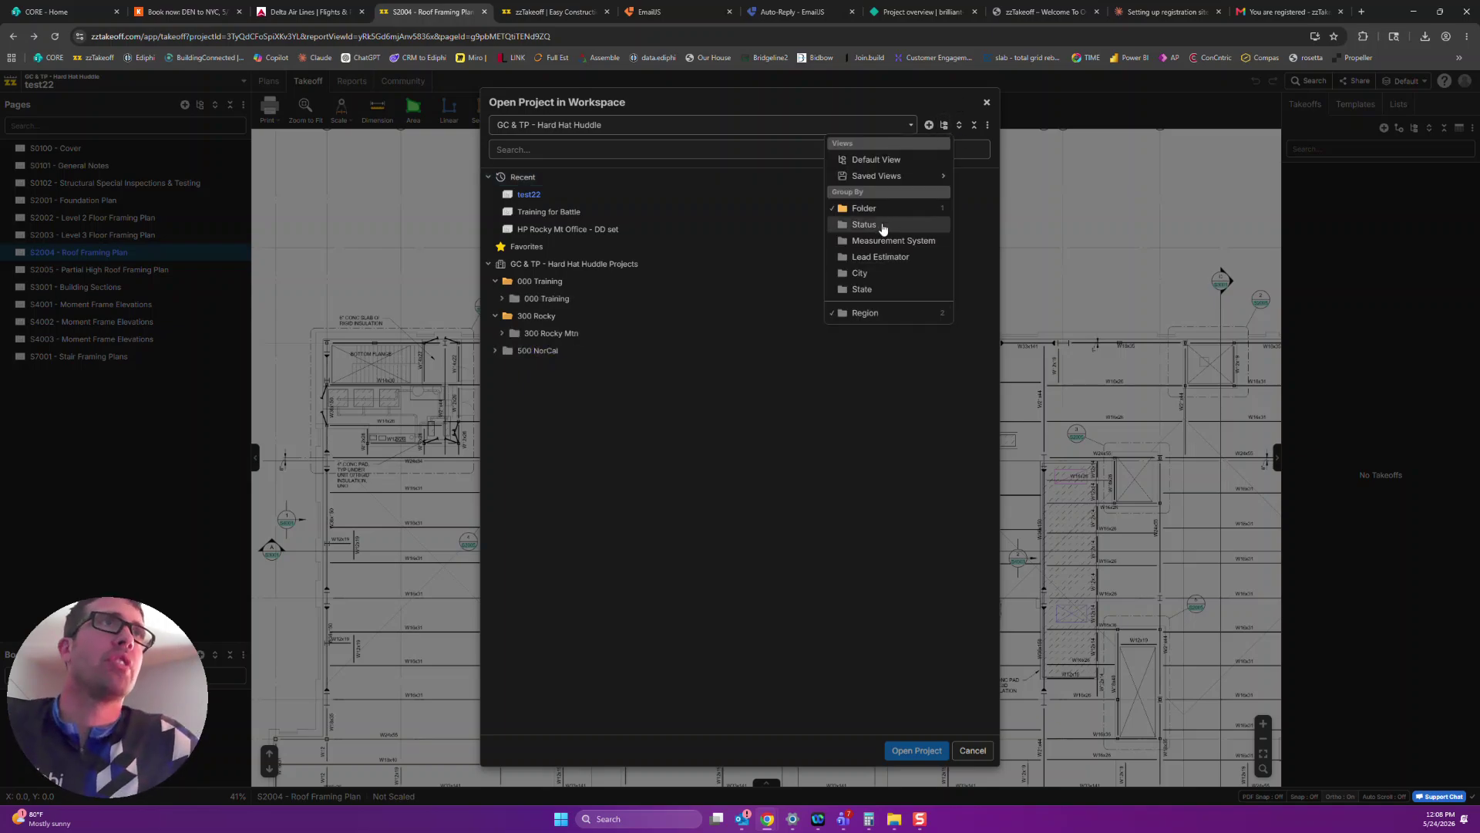
click(885, 208)
click(798, 367)
click(497, 299)
click(496, 334)
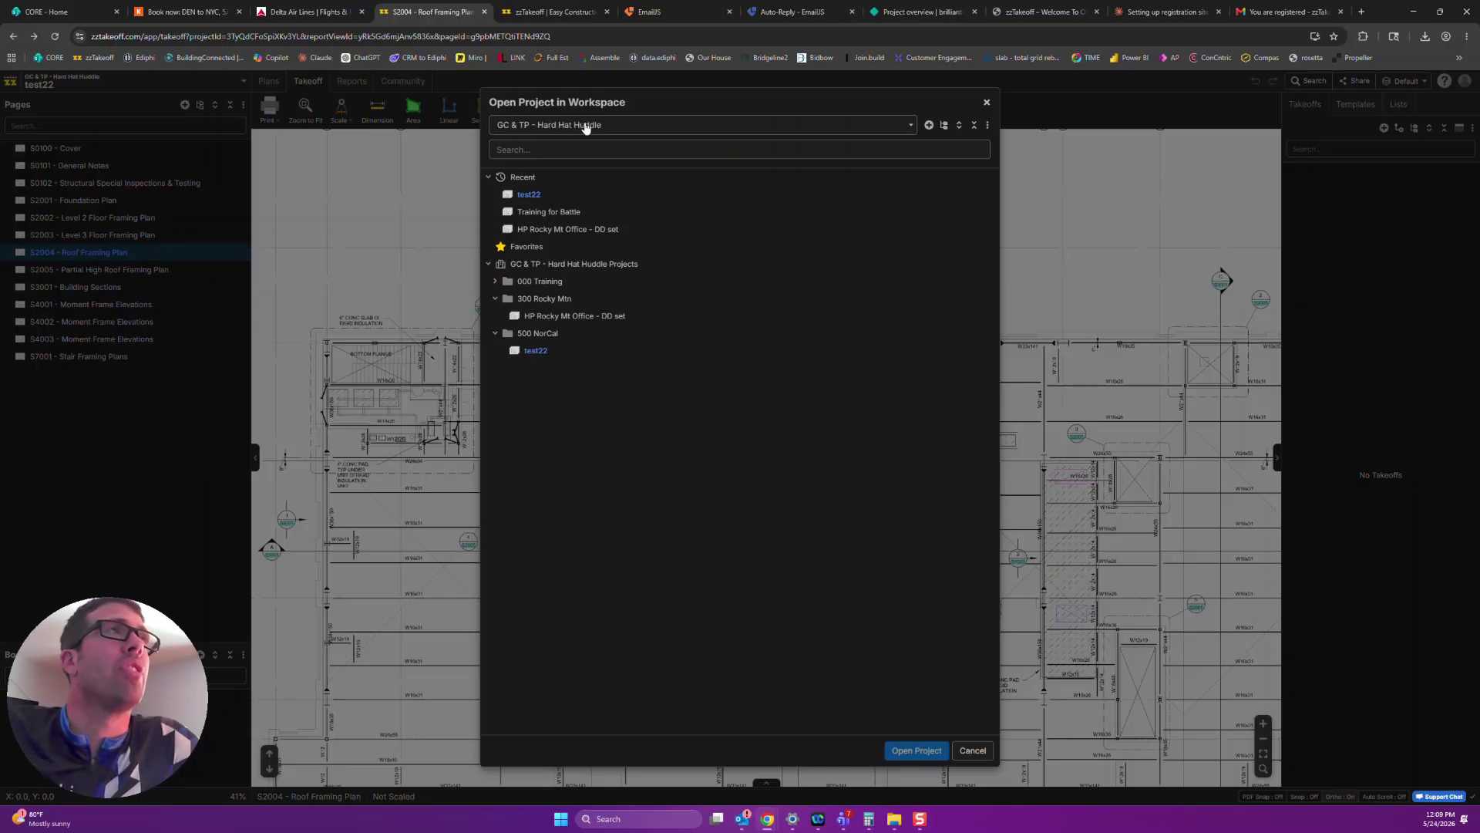
View the list of available workspaces, and search the projects for "tr" before clearing the search
click(555, 129)
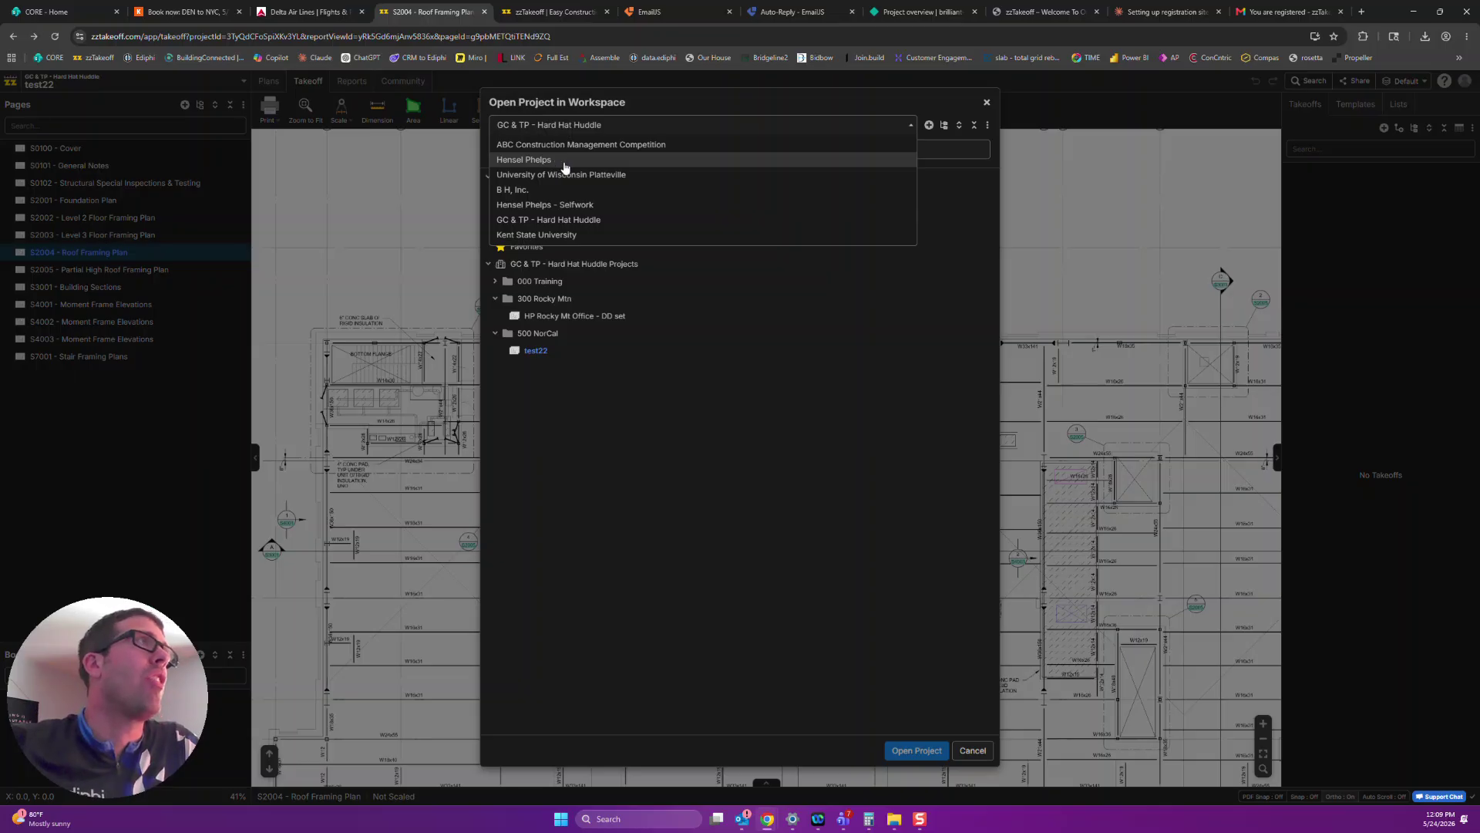
click(688, 94)
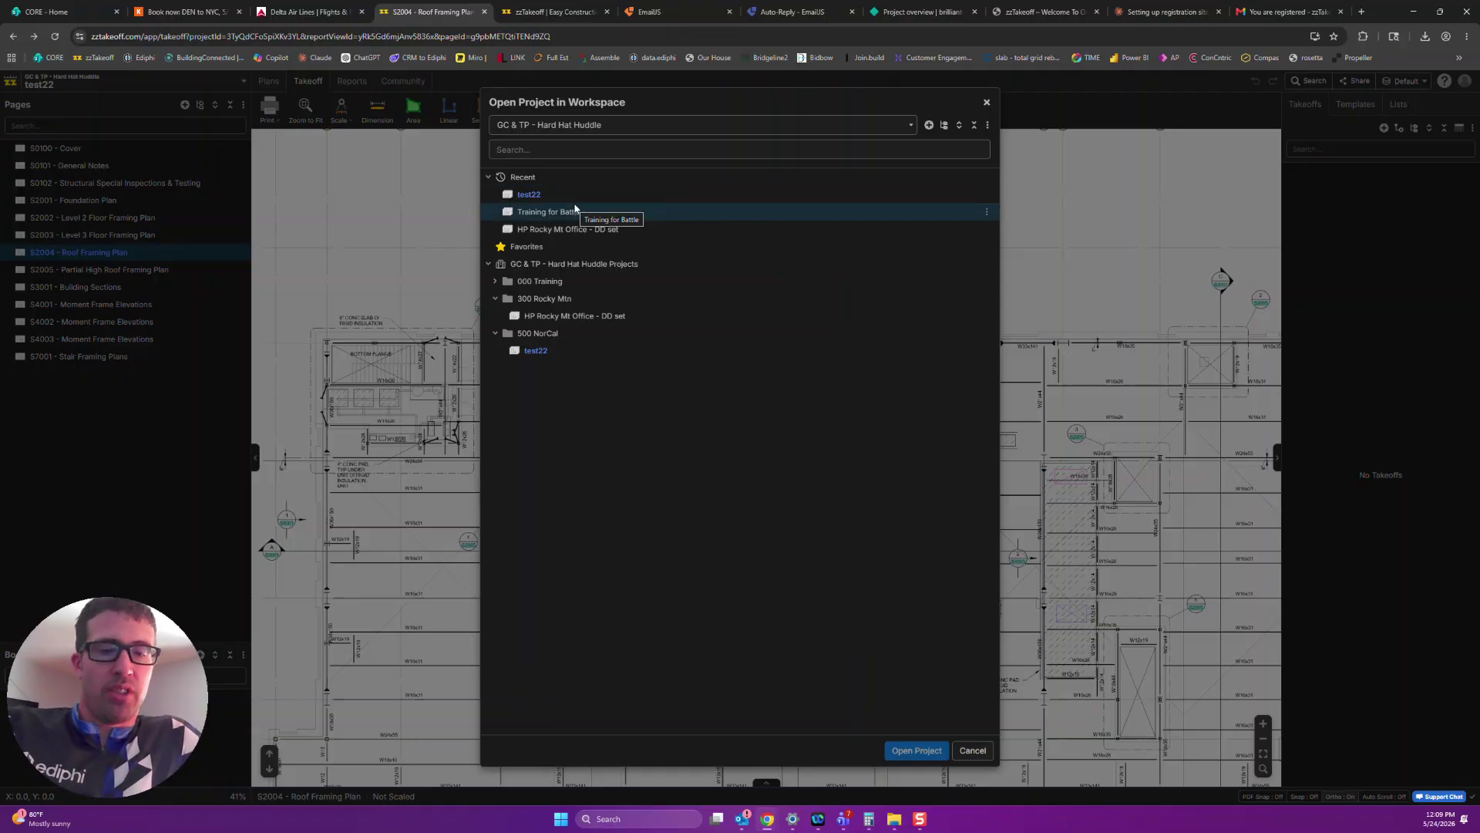
text(tr)
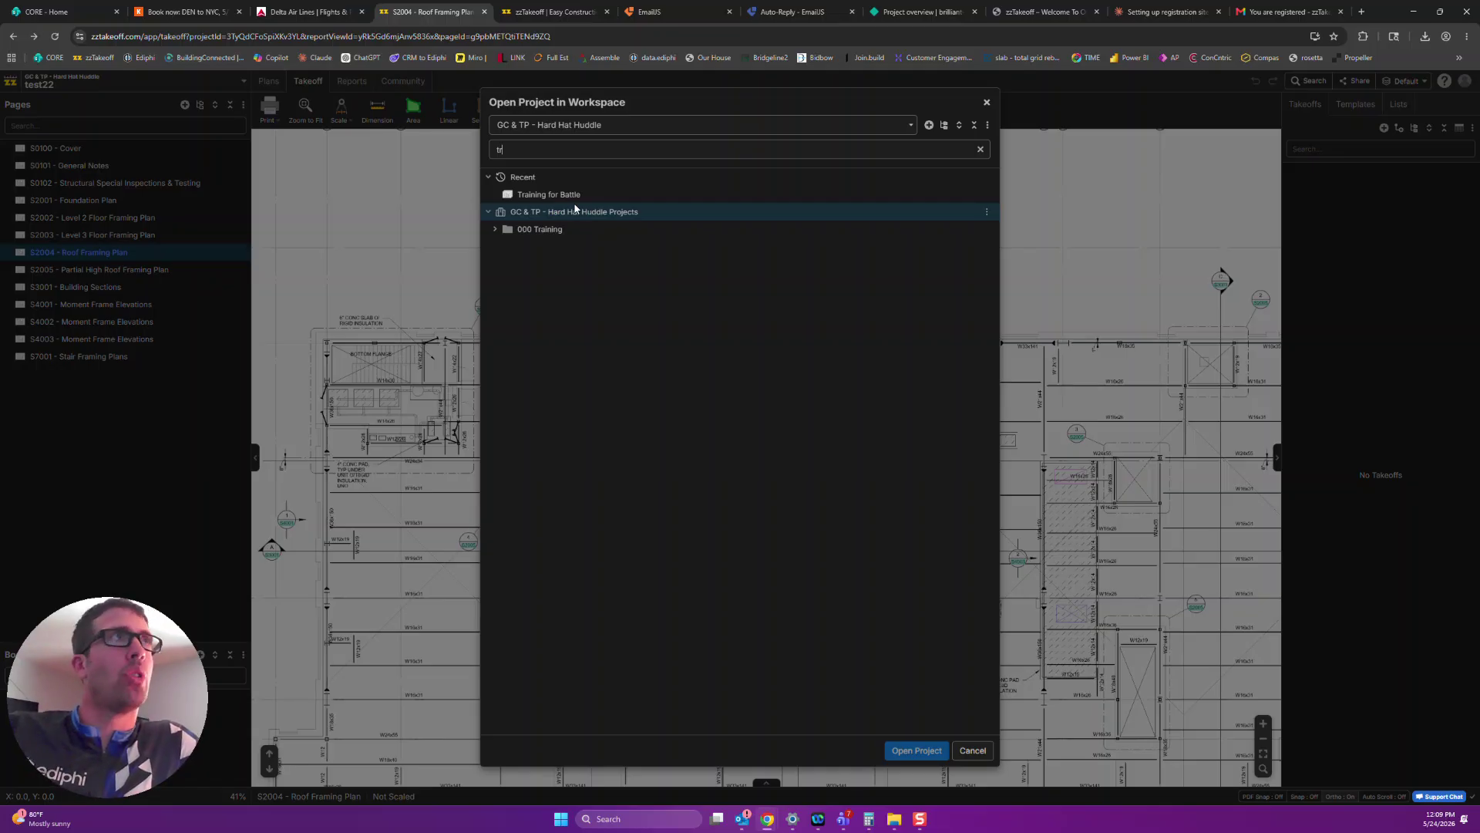
key(BackSpace)
key(BackSpace)
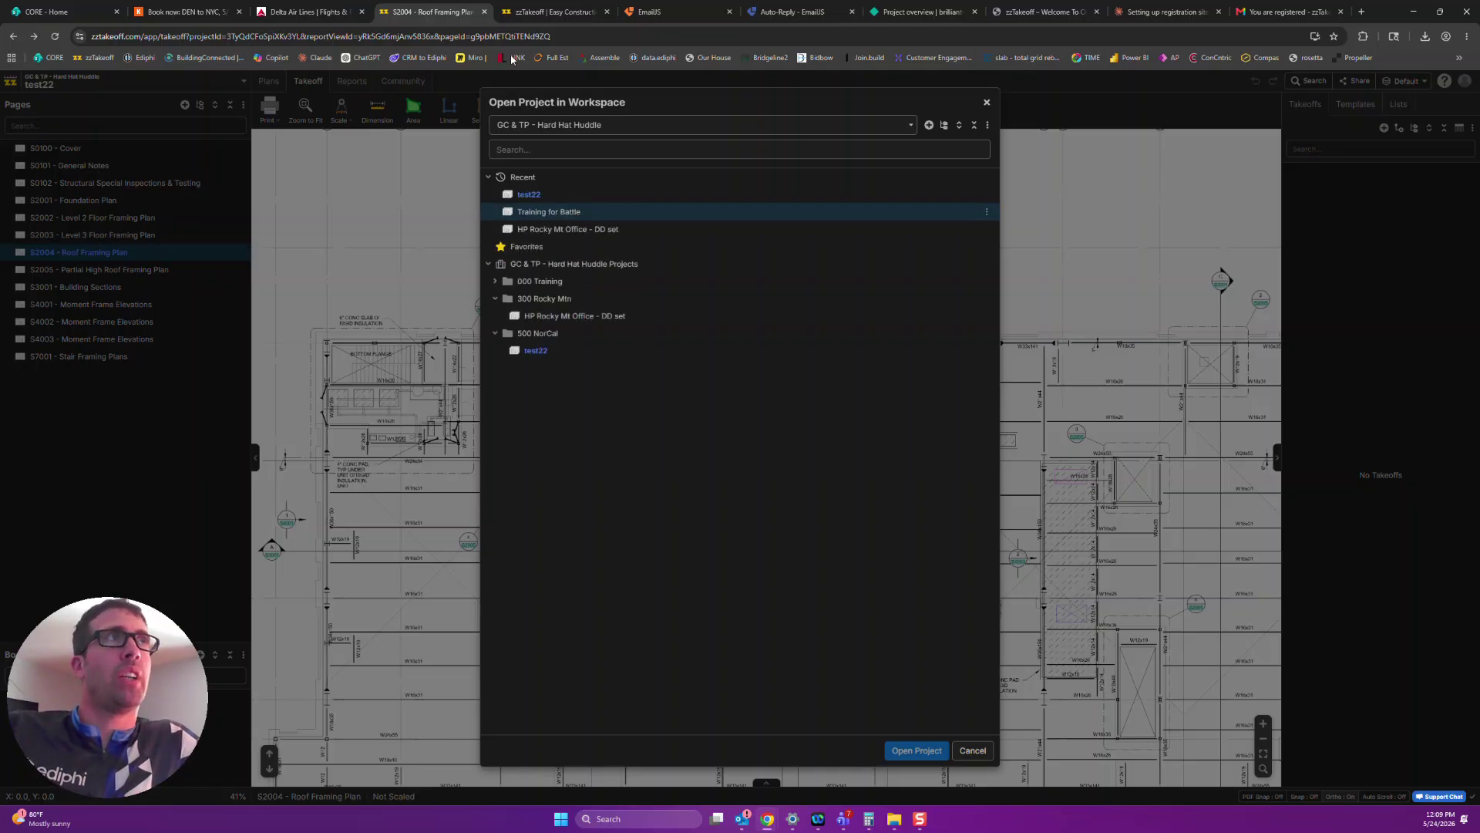
Open the recent project Training for Battle
click(582, 213)
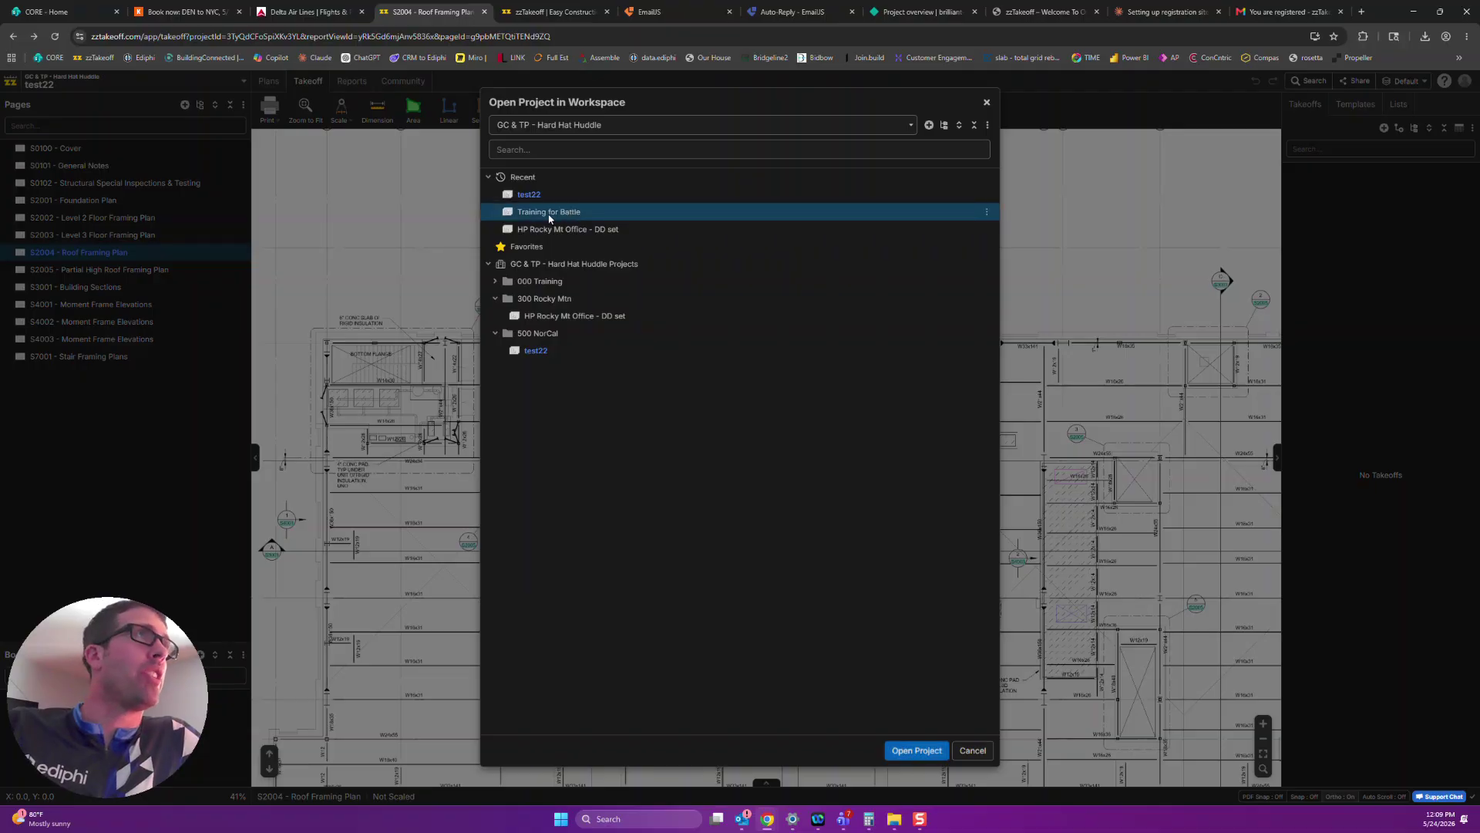
double_click(550, 213)
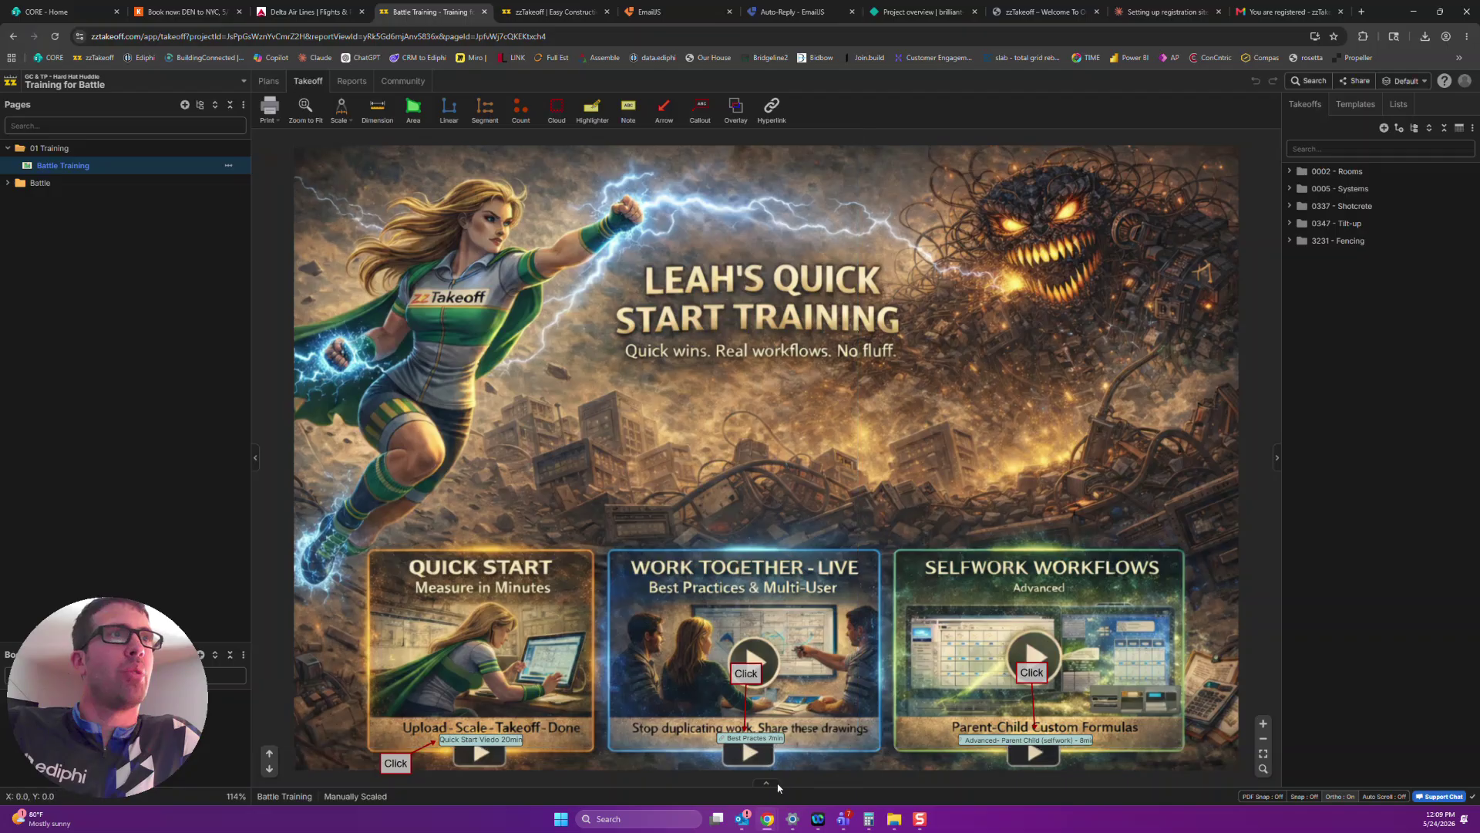
Search the projects for "roc" and open HP Rocky Mt Office - DD set from the 300 Rocky Mtn group
click(131, 83)
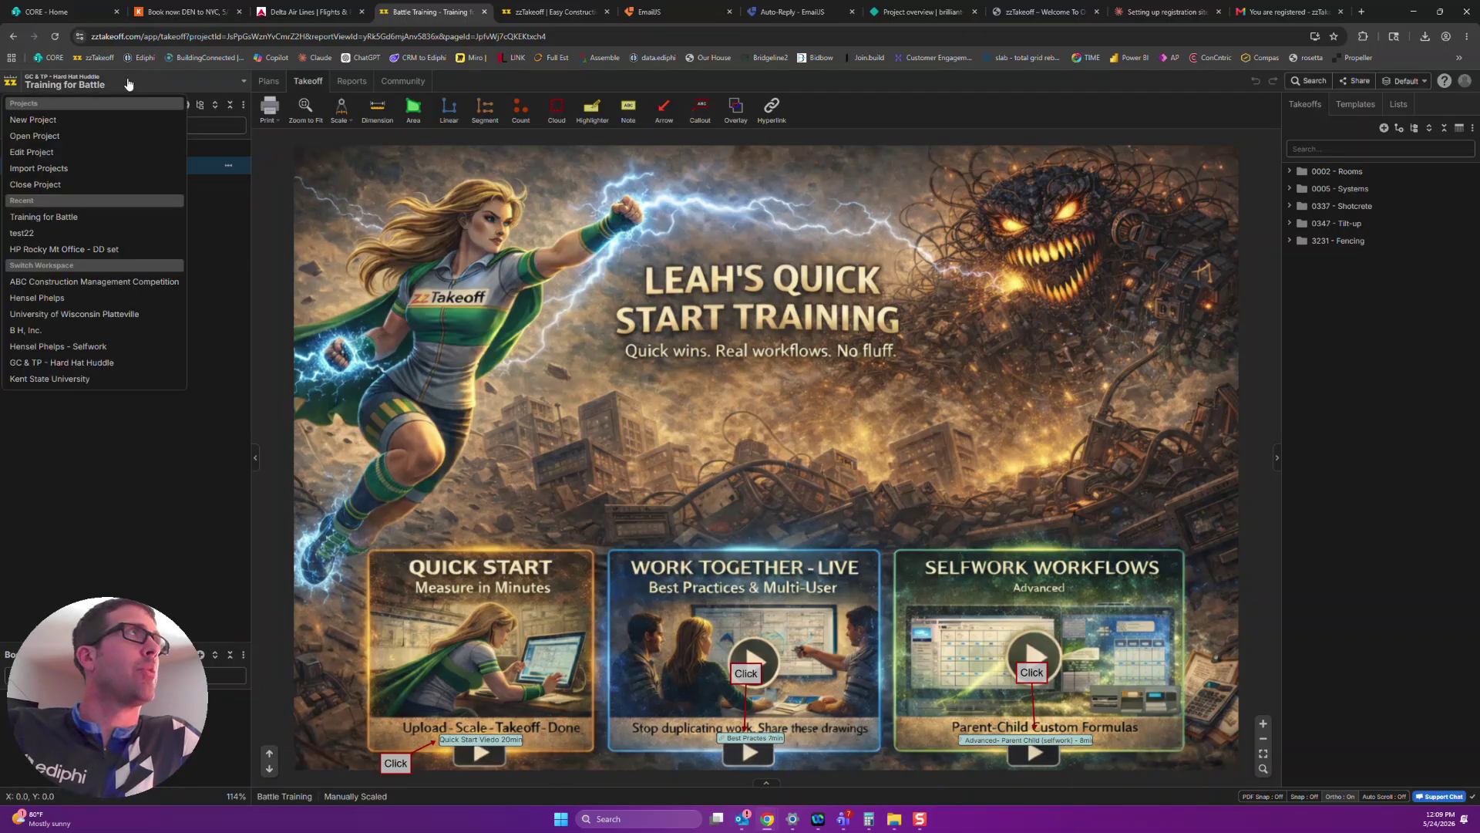
click(52, 136)
click(591, 149)
text(roc)
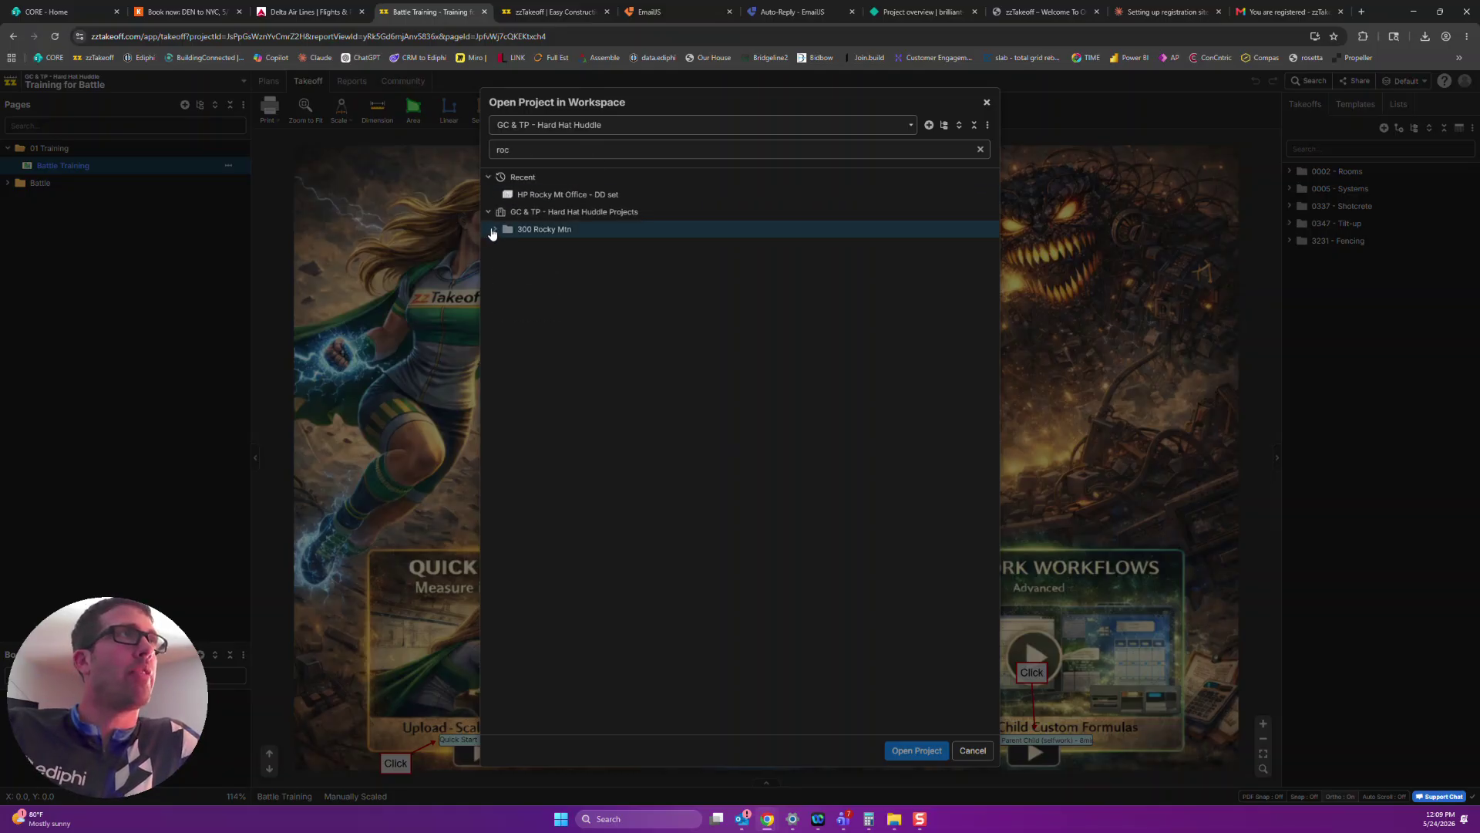
click(495, 229)
double_click(549, 247)
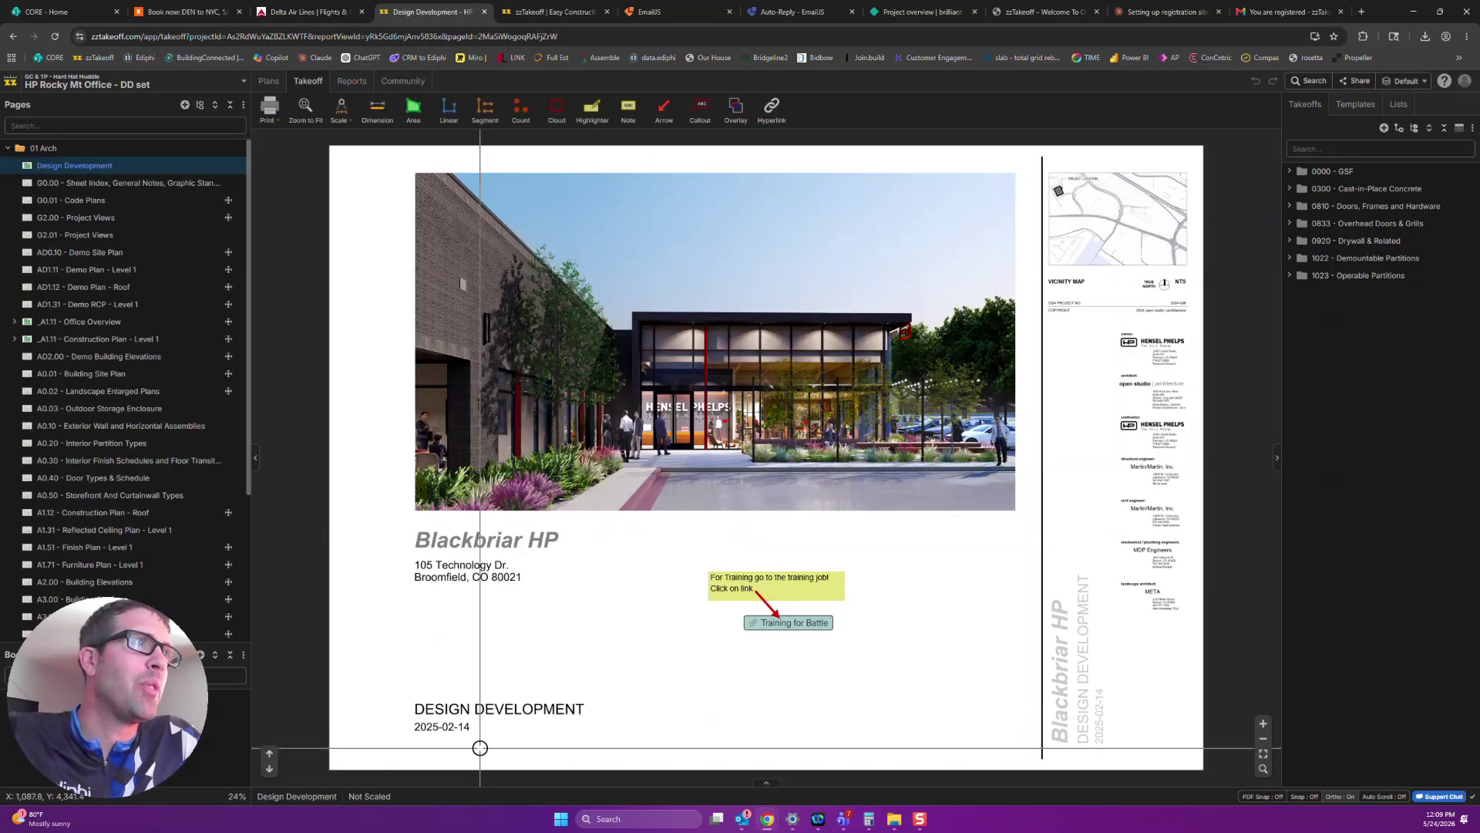
Examine the Design Development cover page and look through the project's page list
scroll(655, 417, up, 5)
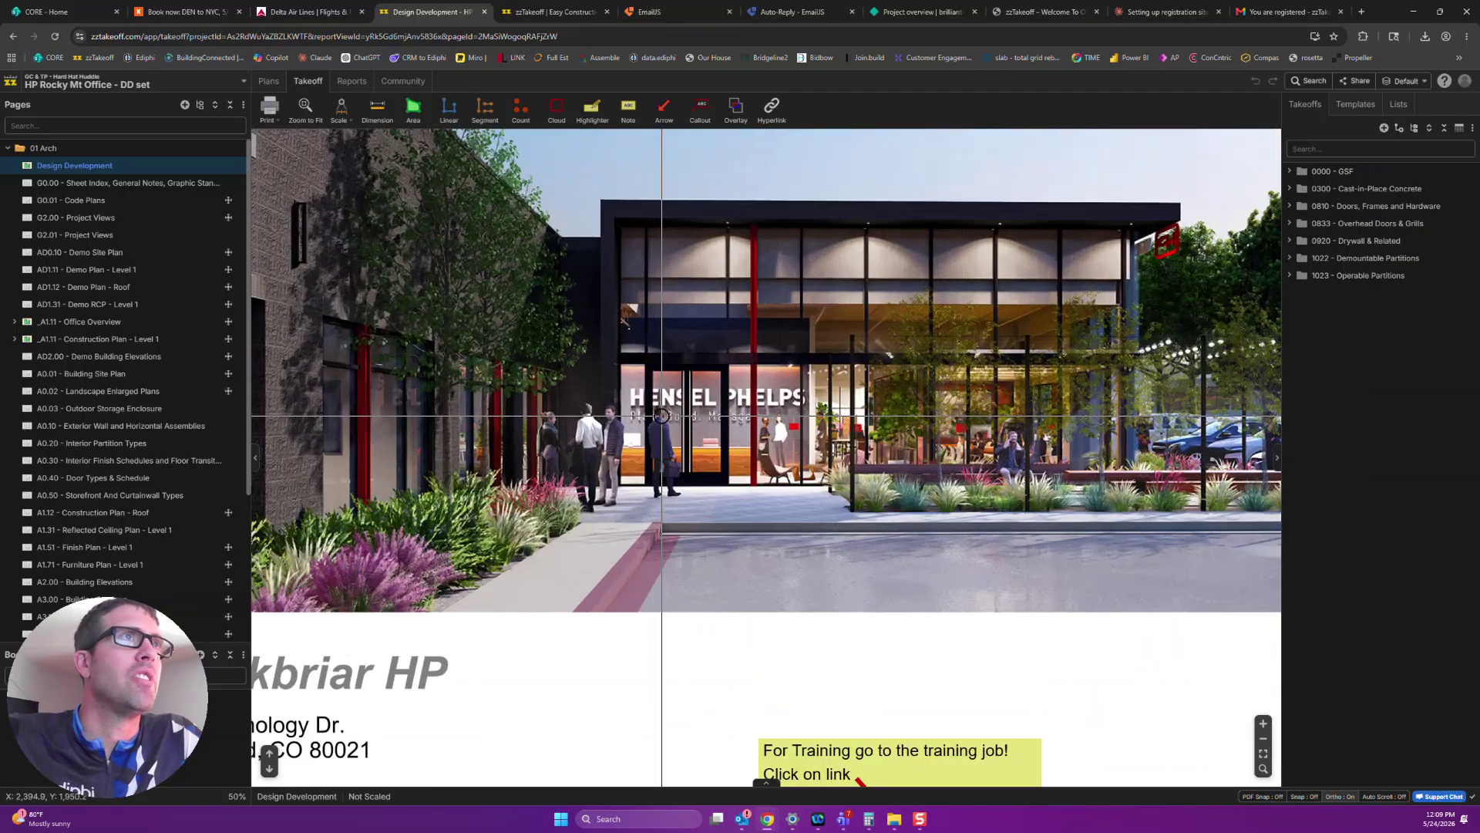
scroll(661, 417, down, 5)
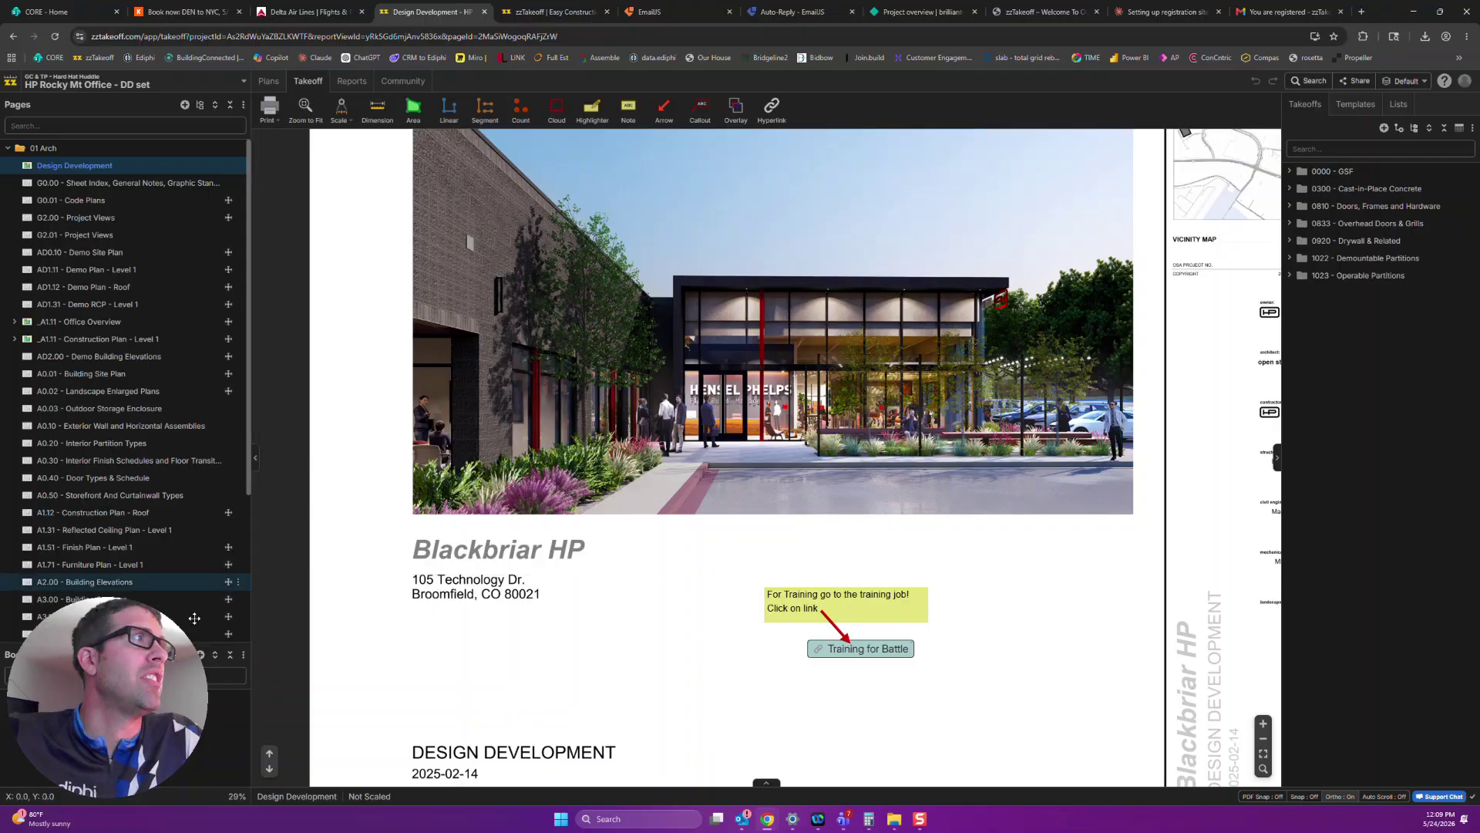
drag(128, 700, 1392, 700)
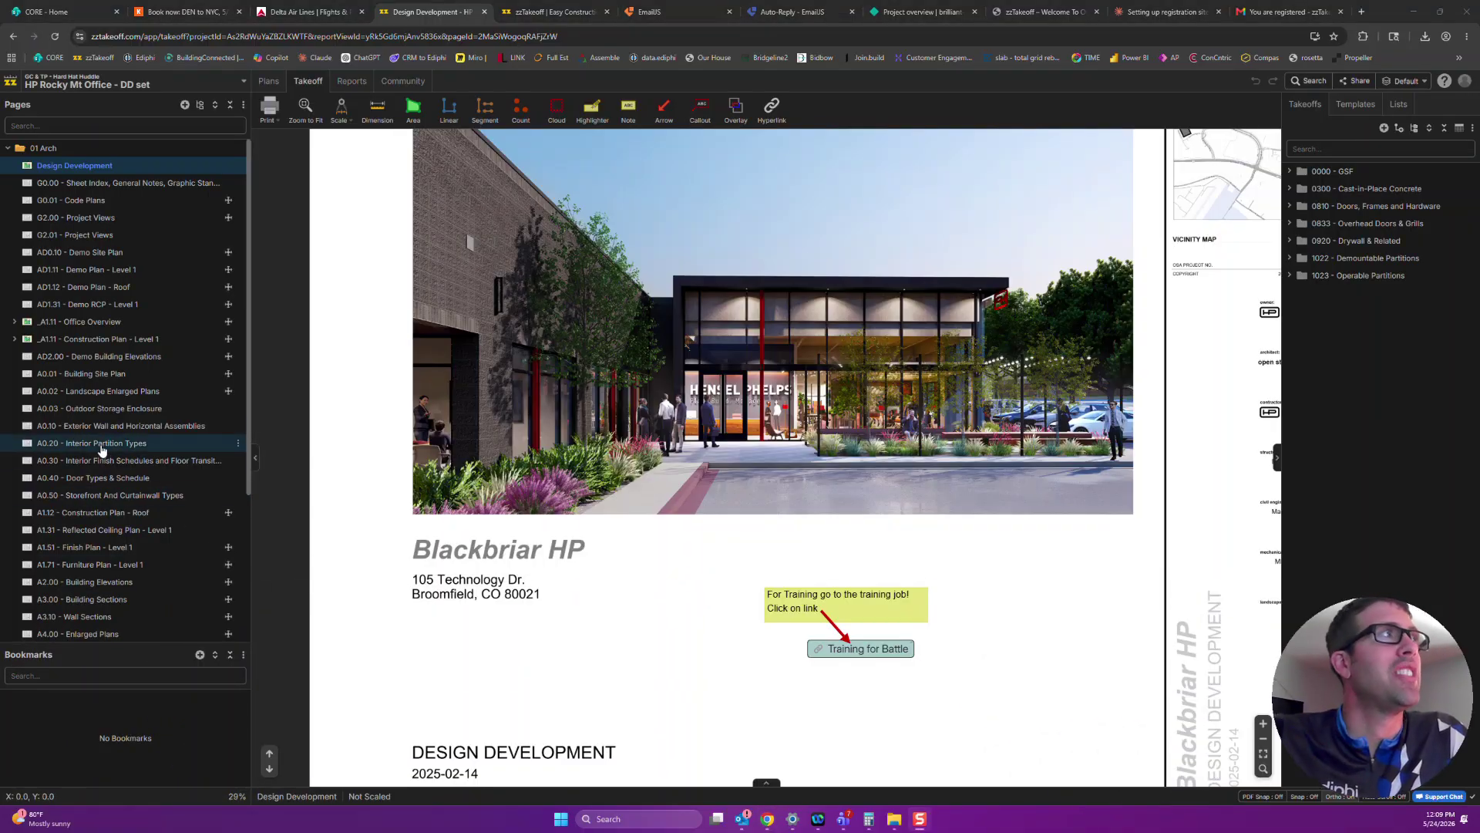
scroll(103, 449, down, 3)
scroll(102, 451, up, 3)
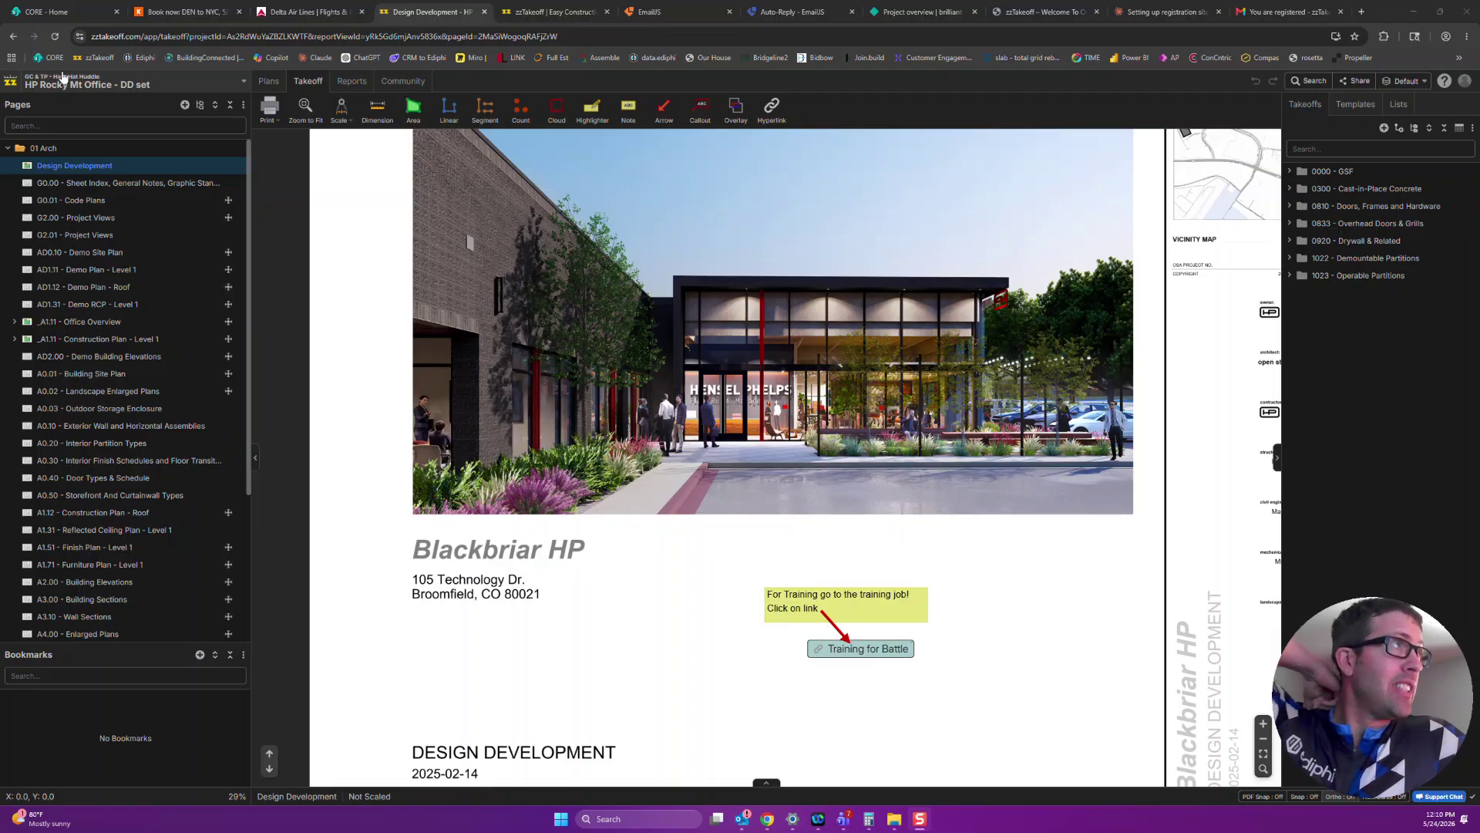
Browse the 01 Arch sheets, including the G0.00 sheet index, the _A1.11 Office Overview, Design Development and A4.40 Interior Elevations
click(113, 186)
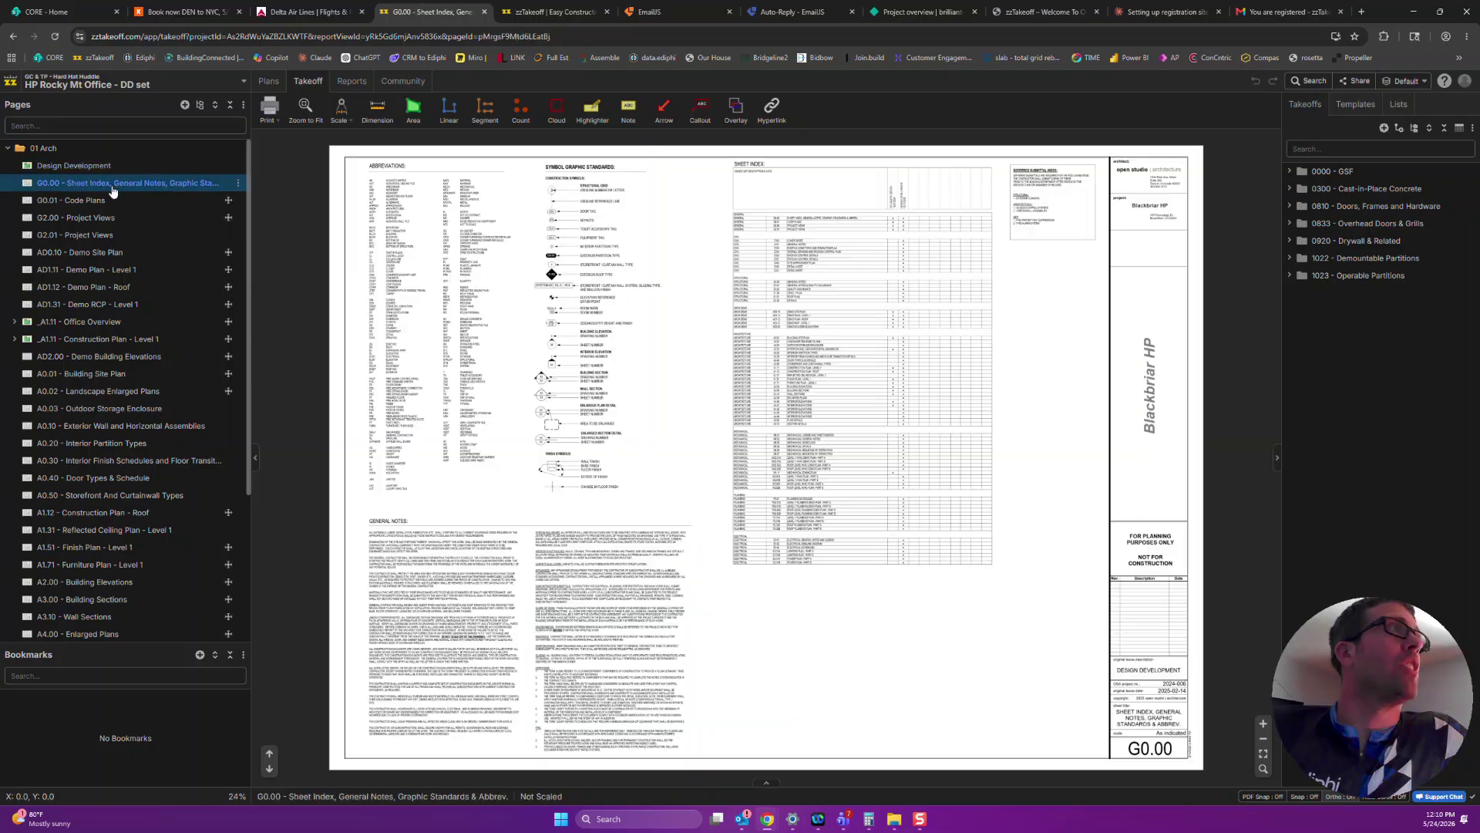
click(80, 323)
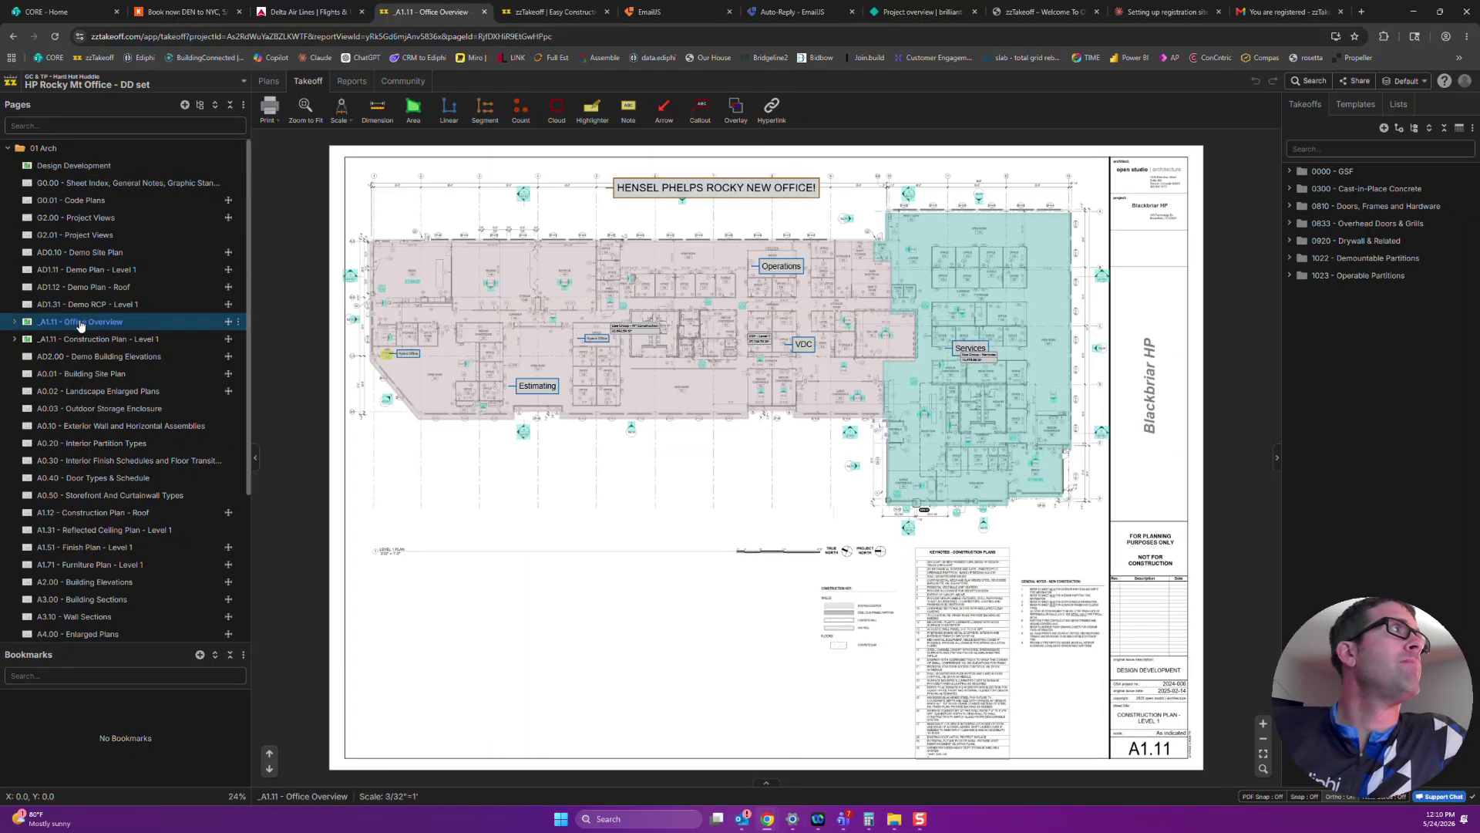
click(96, 169)
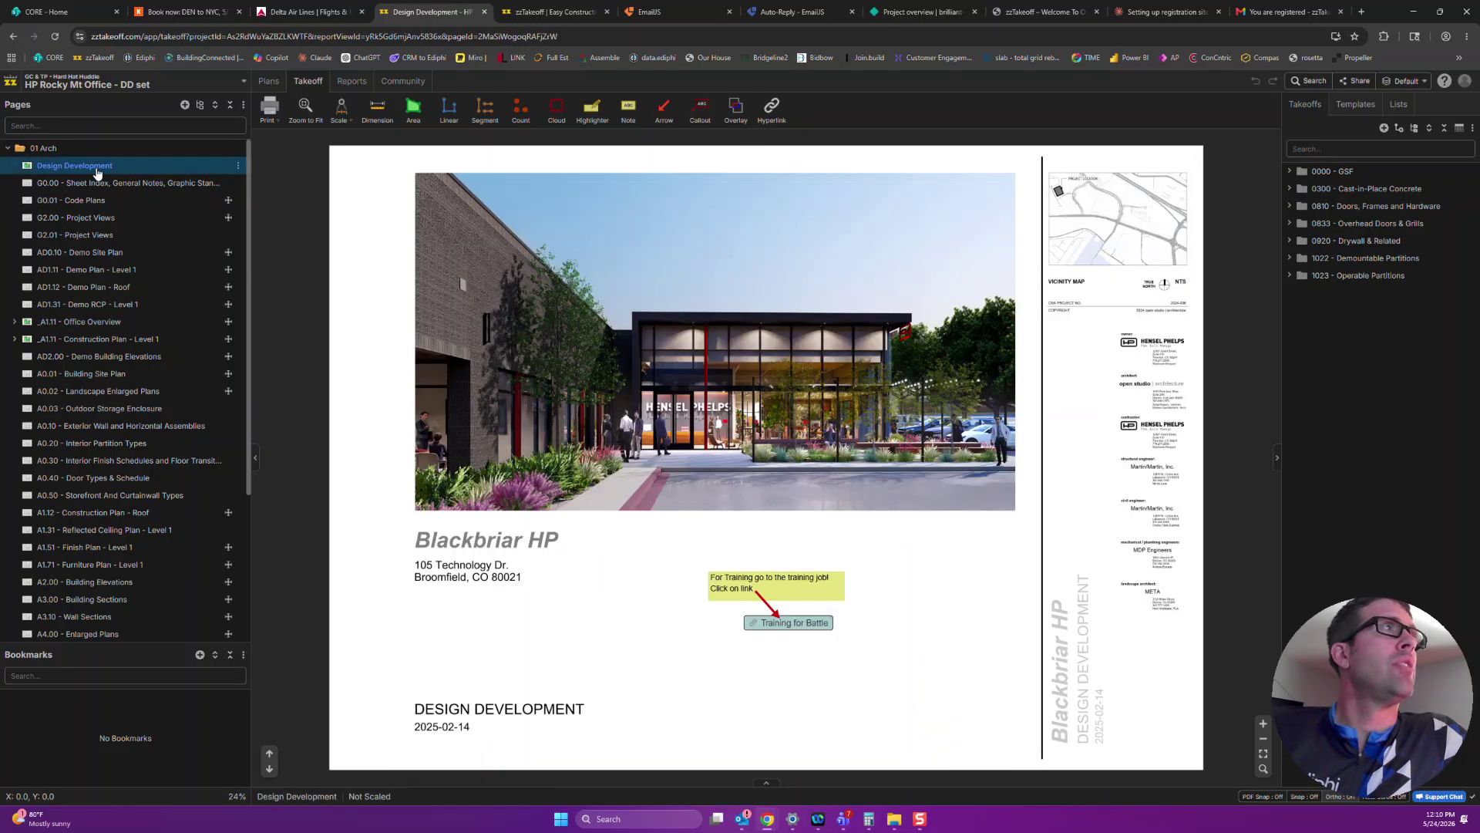
click(97, 201)
click(110, 461)
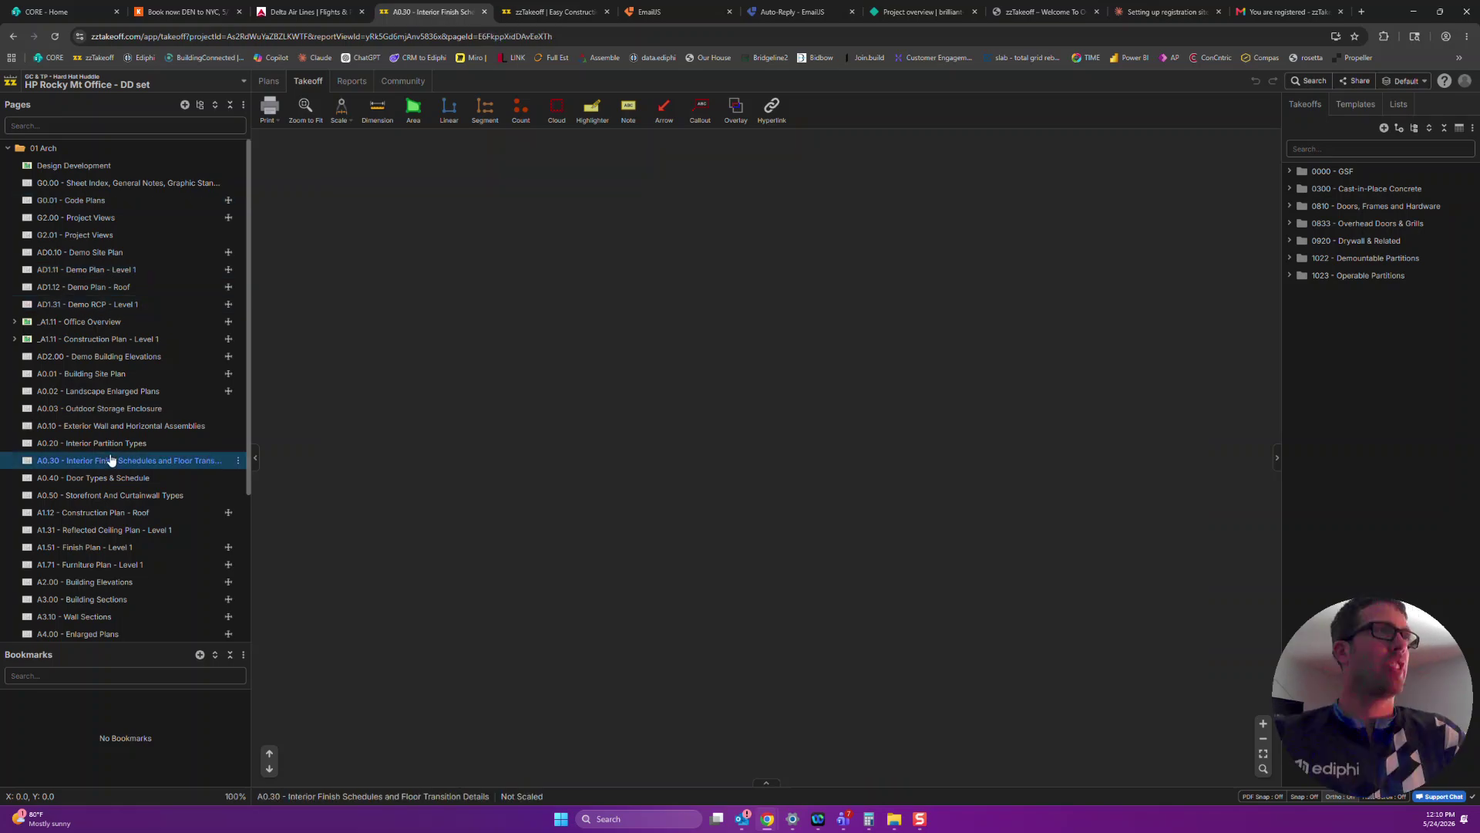
scroll(108, 466, down, 3)
click(99, 494)
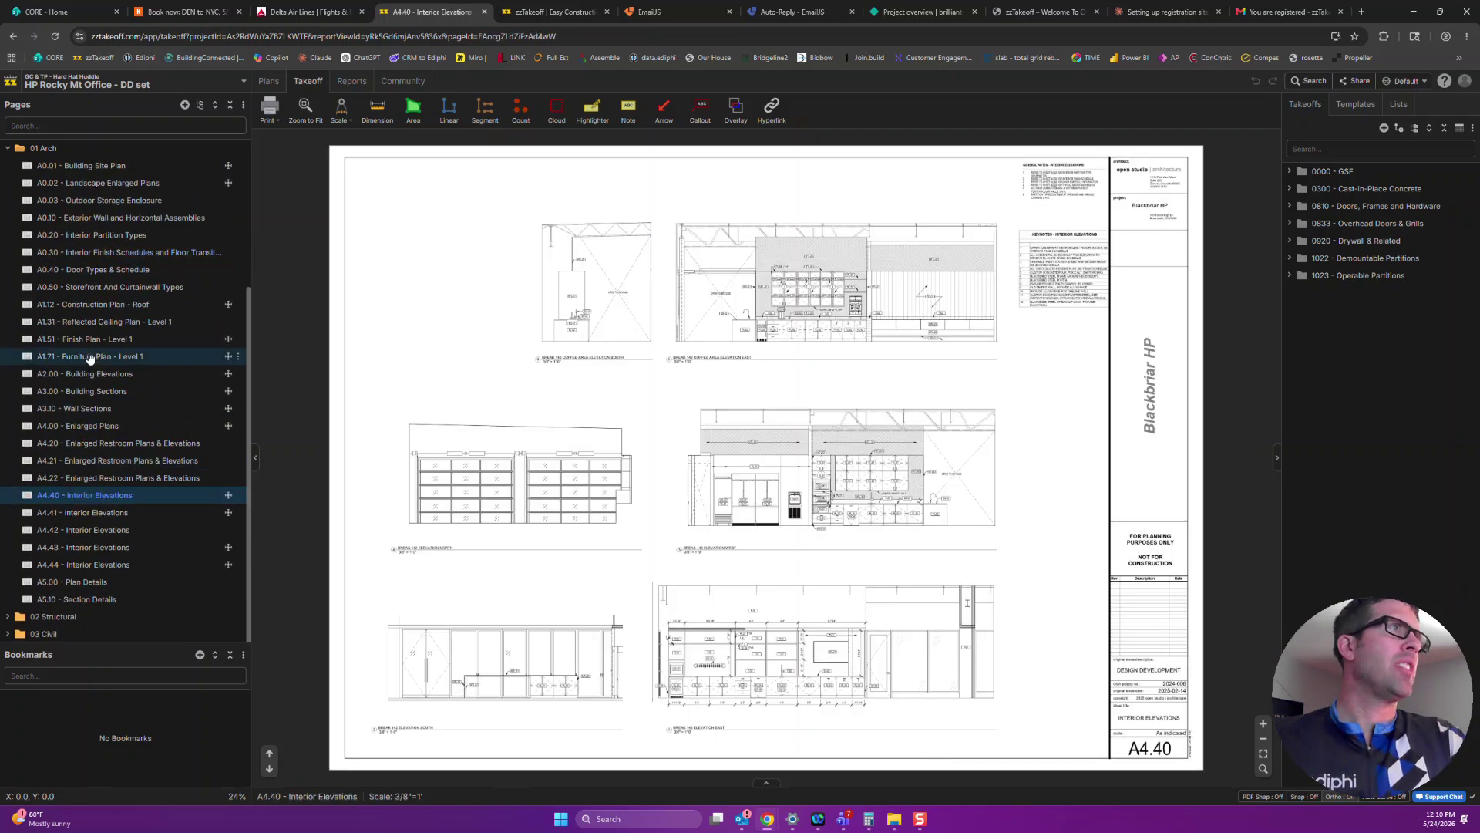
Browse the A0.50 Storefront, A1.51 Finish Plan, A1.71 Furniture Plan, A1.12 Construction Plan - Roof and A1.31 Reflected Ceiling Plan sheets in 01 Arch
click(100, 287)
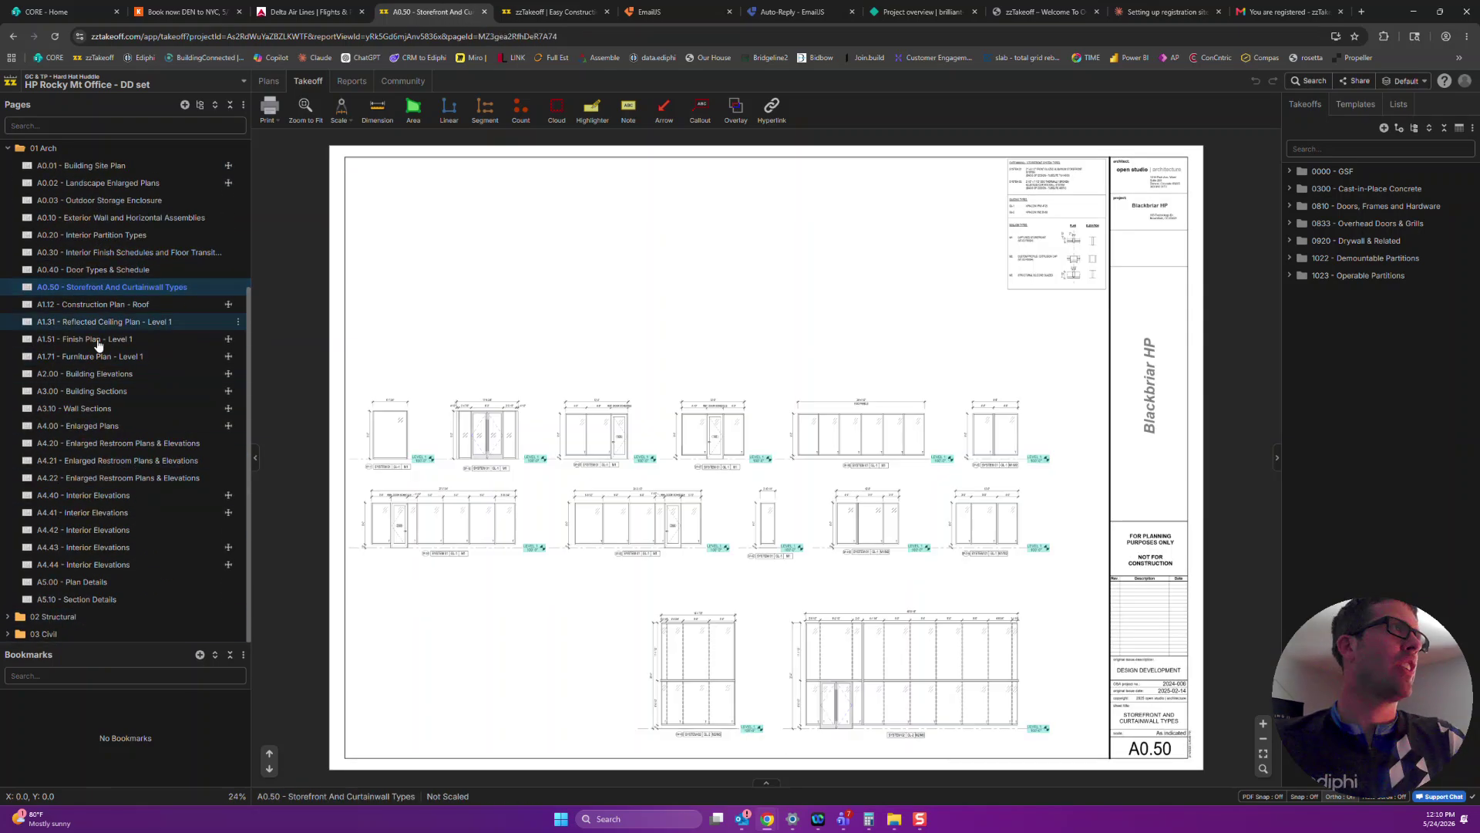
click(98, 340)
click(95, 357)
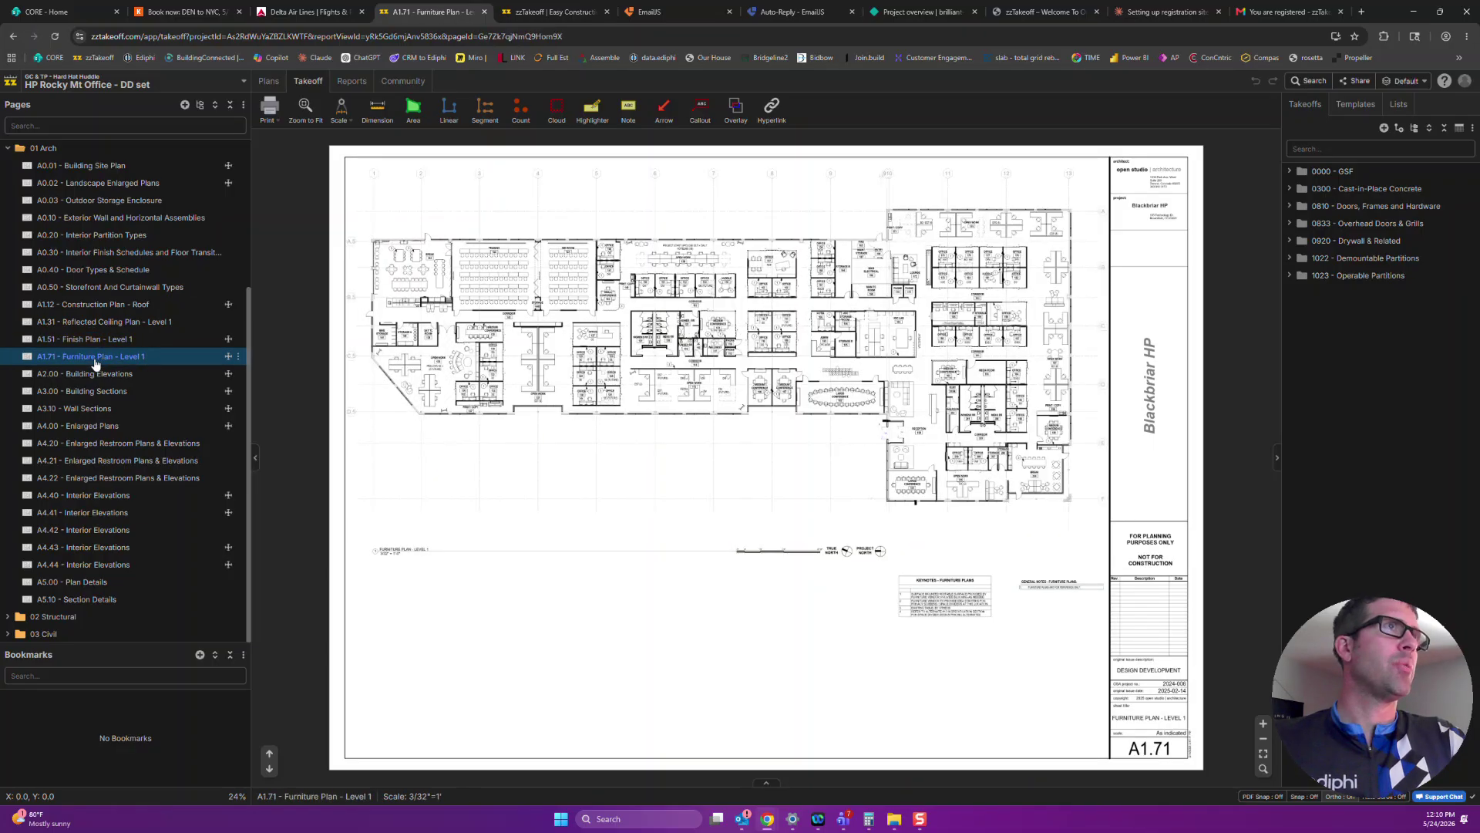
click(93, 306)
click(93, 323)
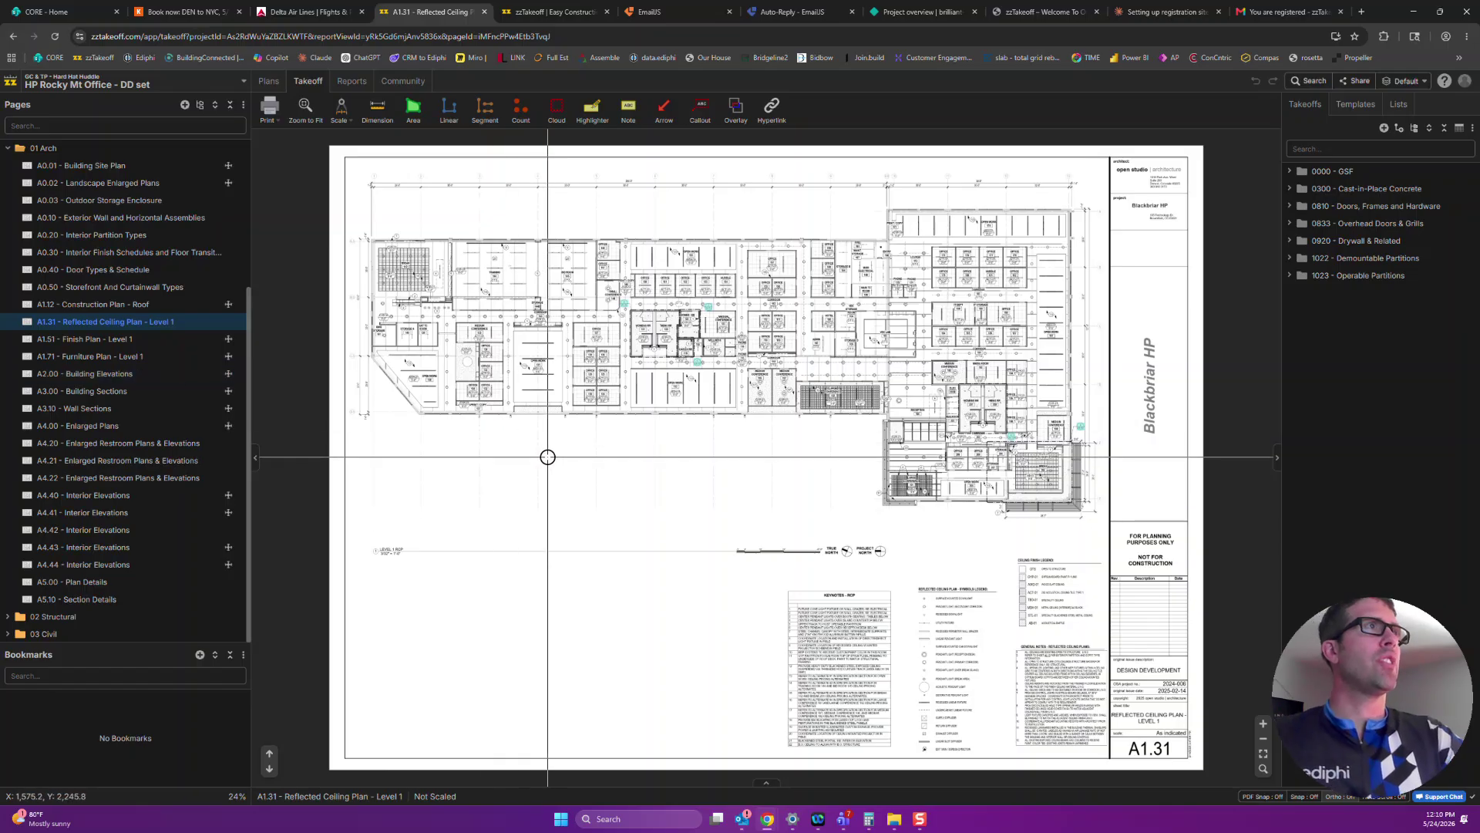
scroll(549, 456, down, 1)
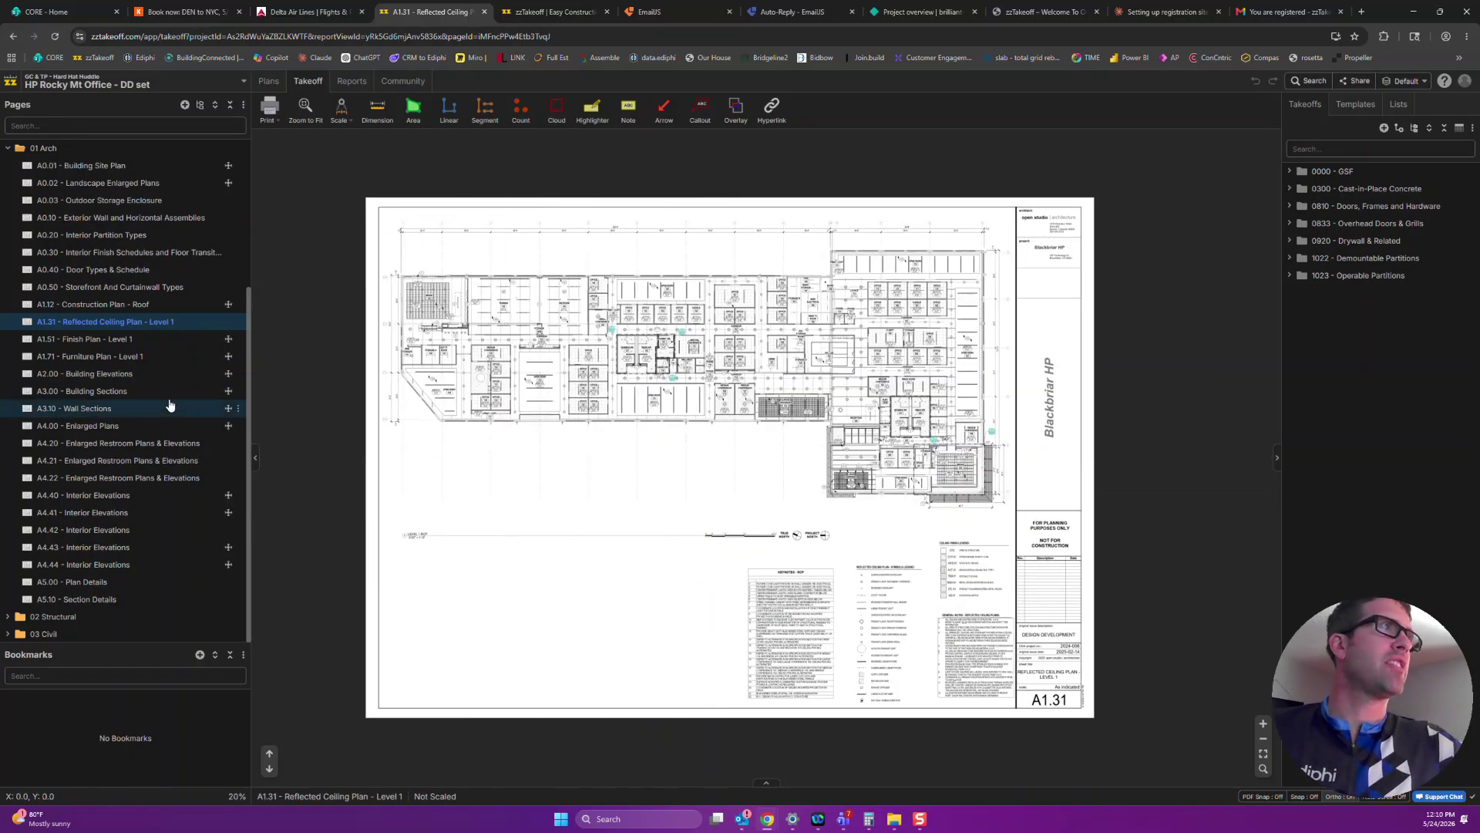
scroll(173, 347, up, 5)
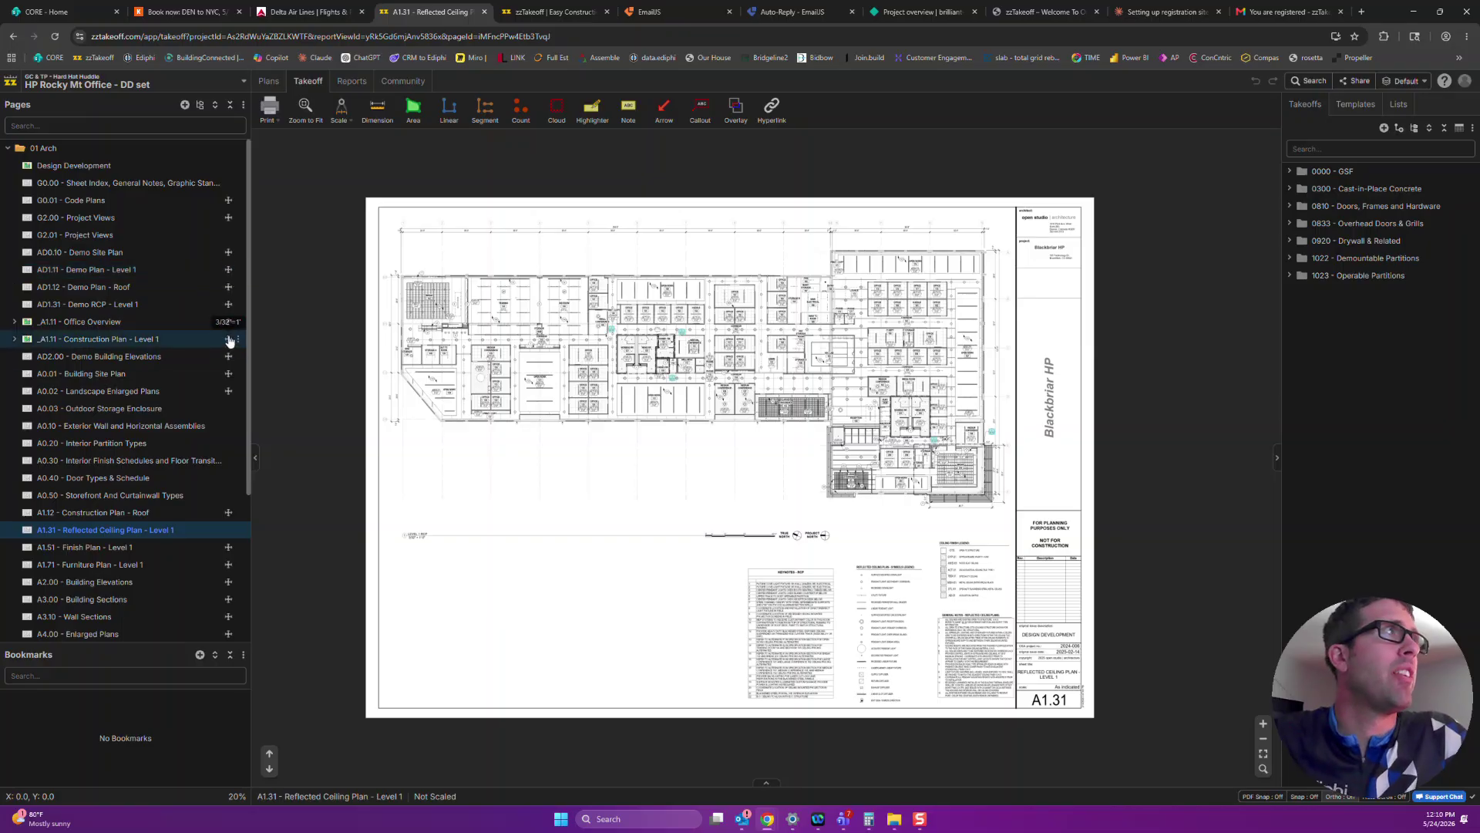
click(6, 149)
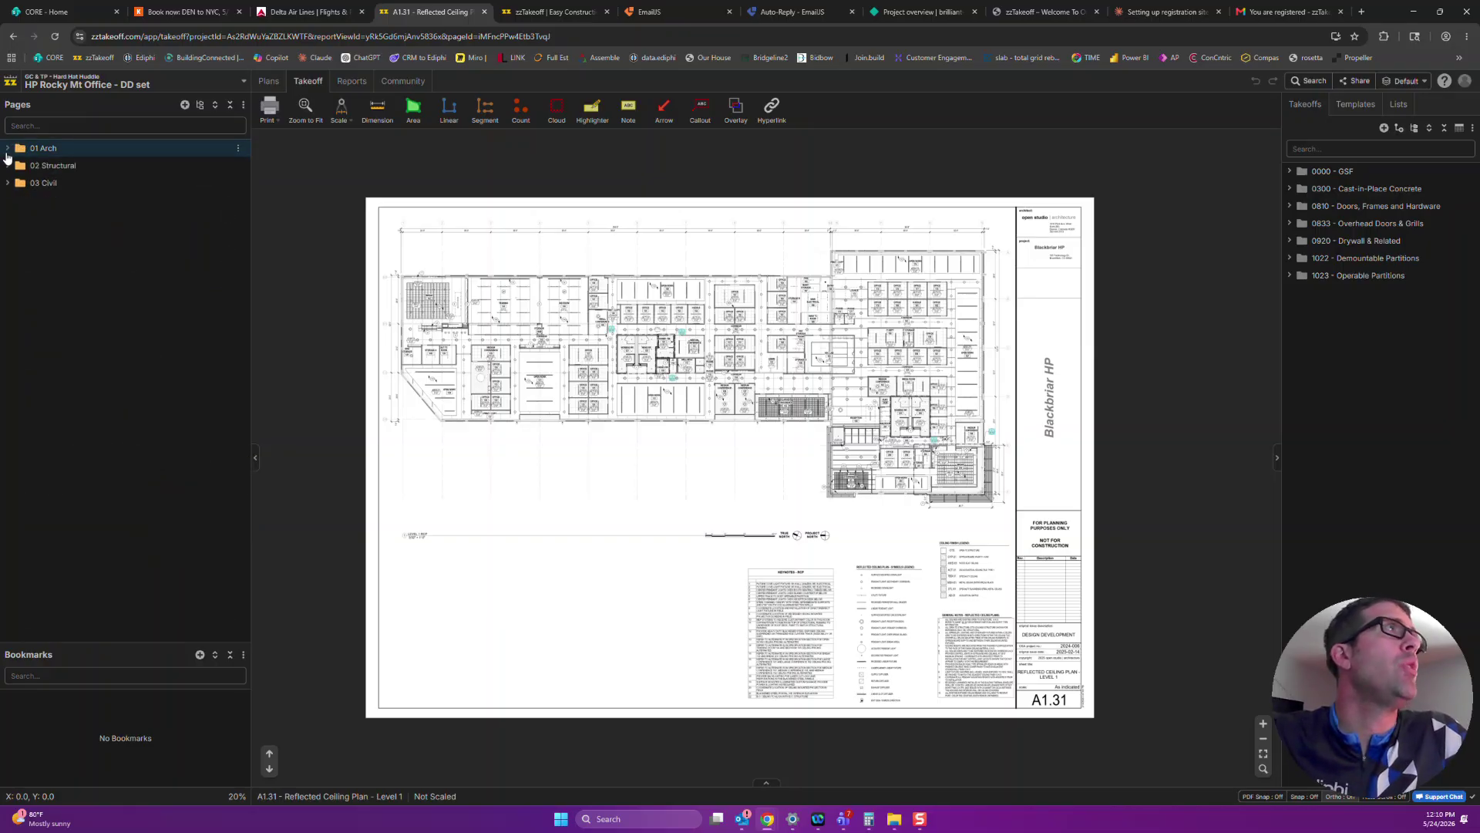
click(6, 149)
Open the recent project test22 and add a page folder named "01 Structral"
click(72, 85)
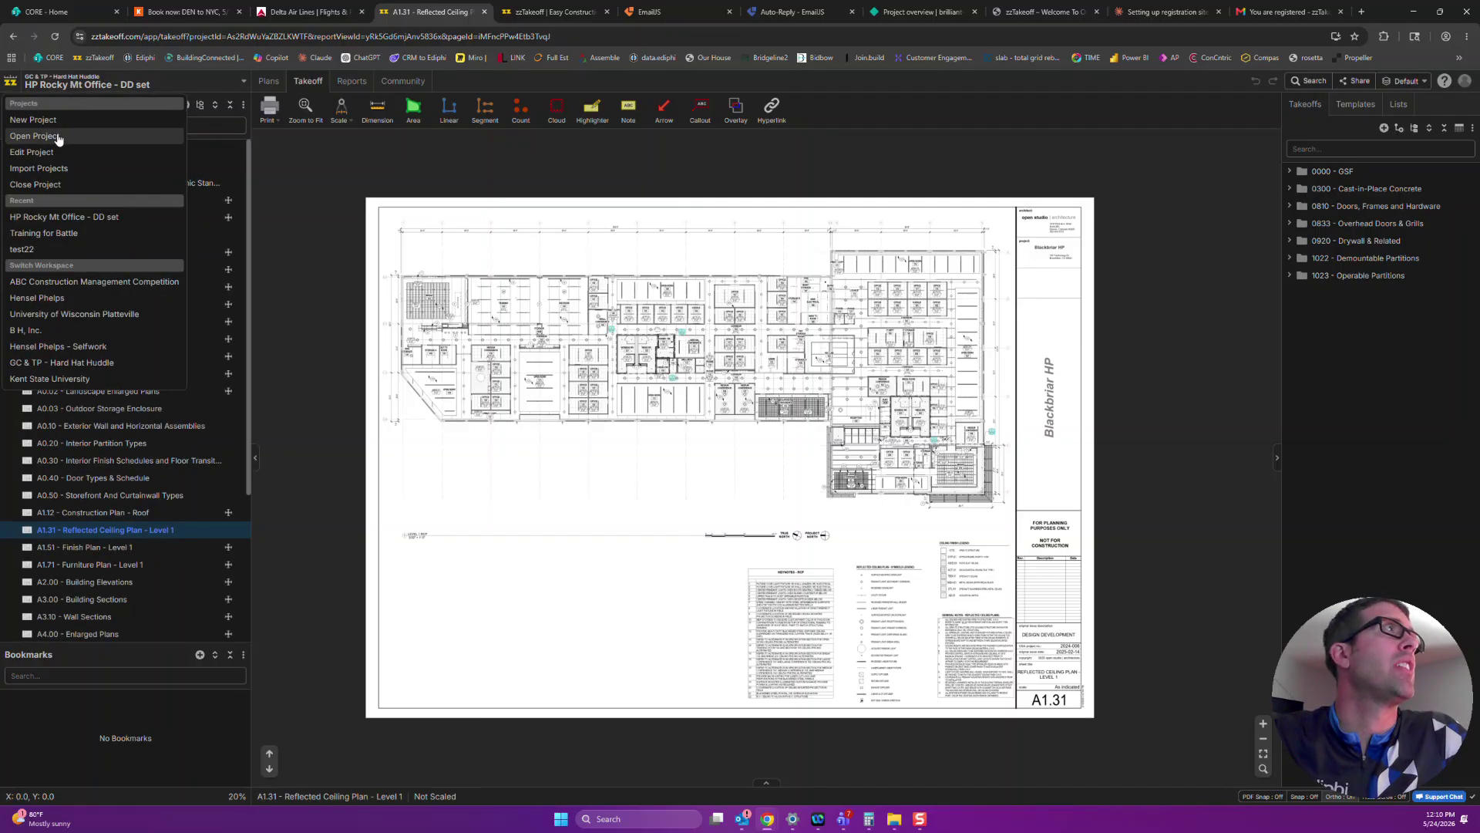
click(56, 252)
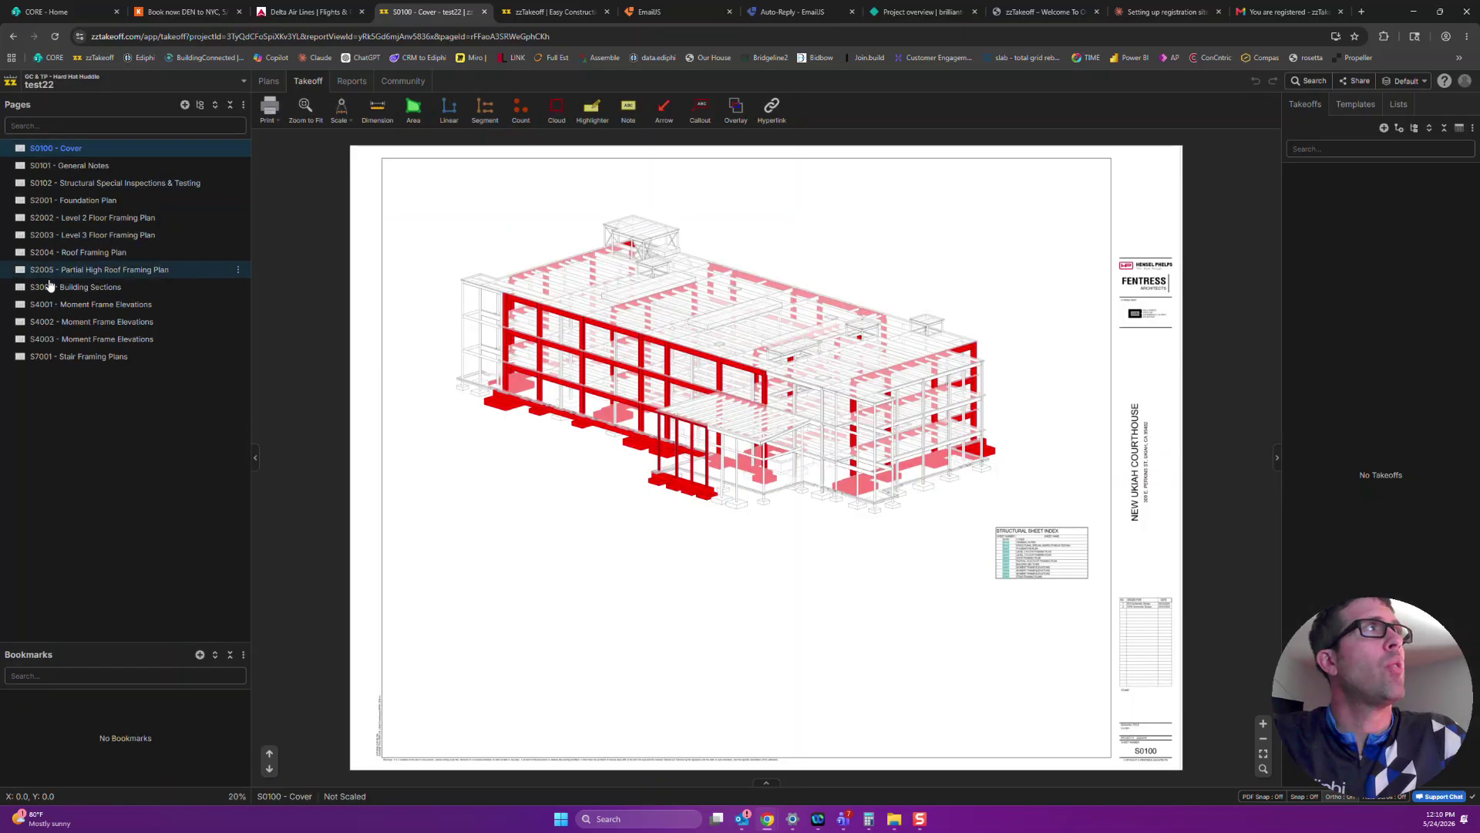
click(184, 106)
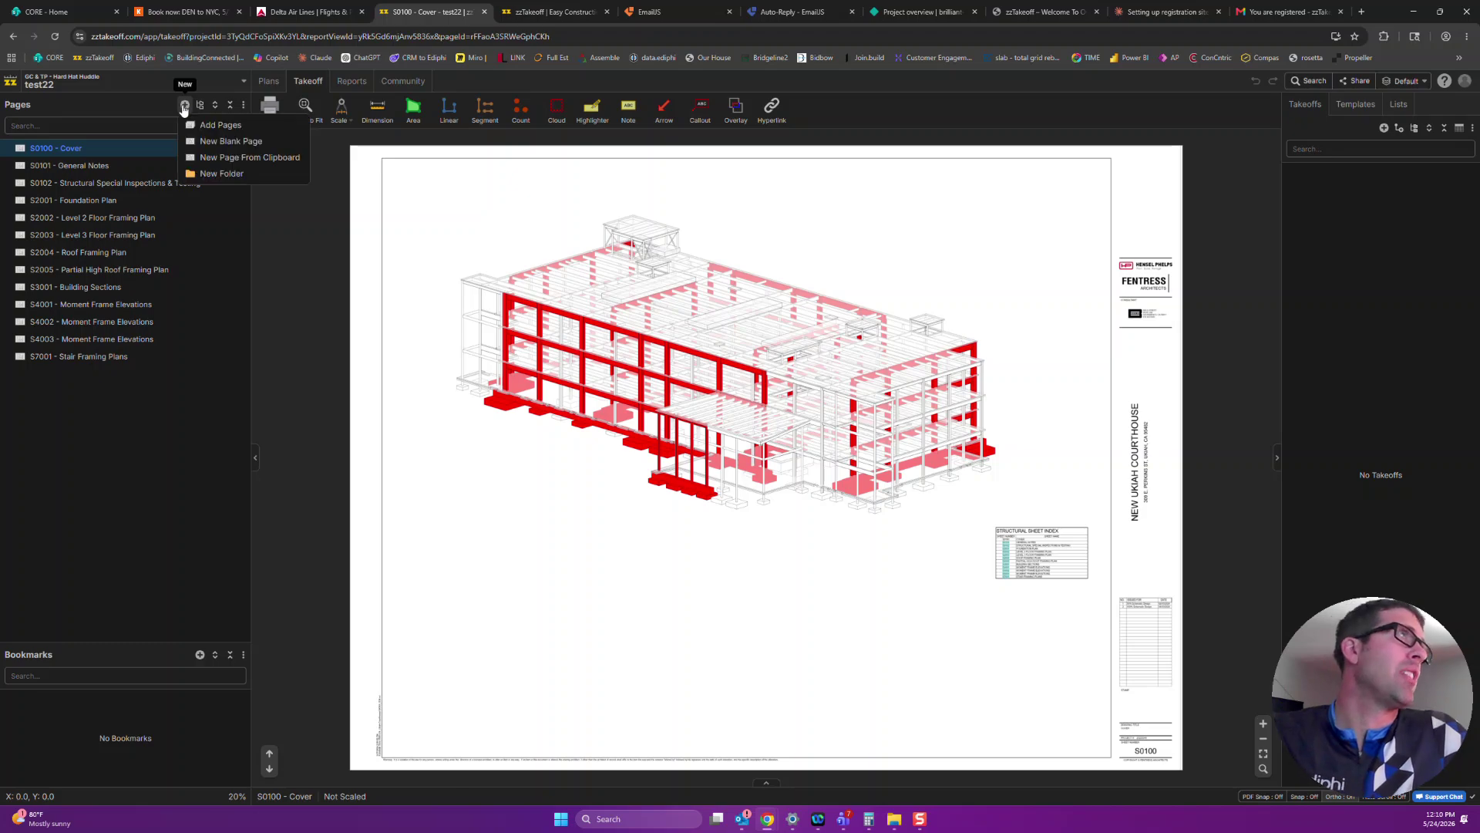
click(223, 174)
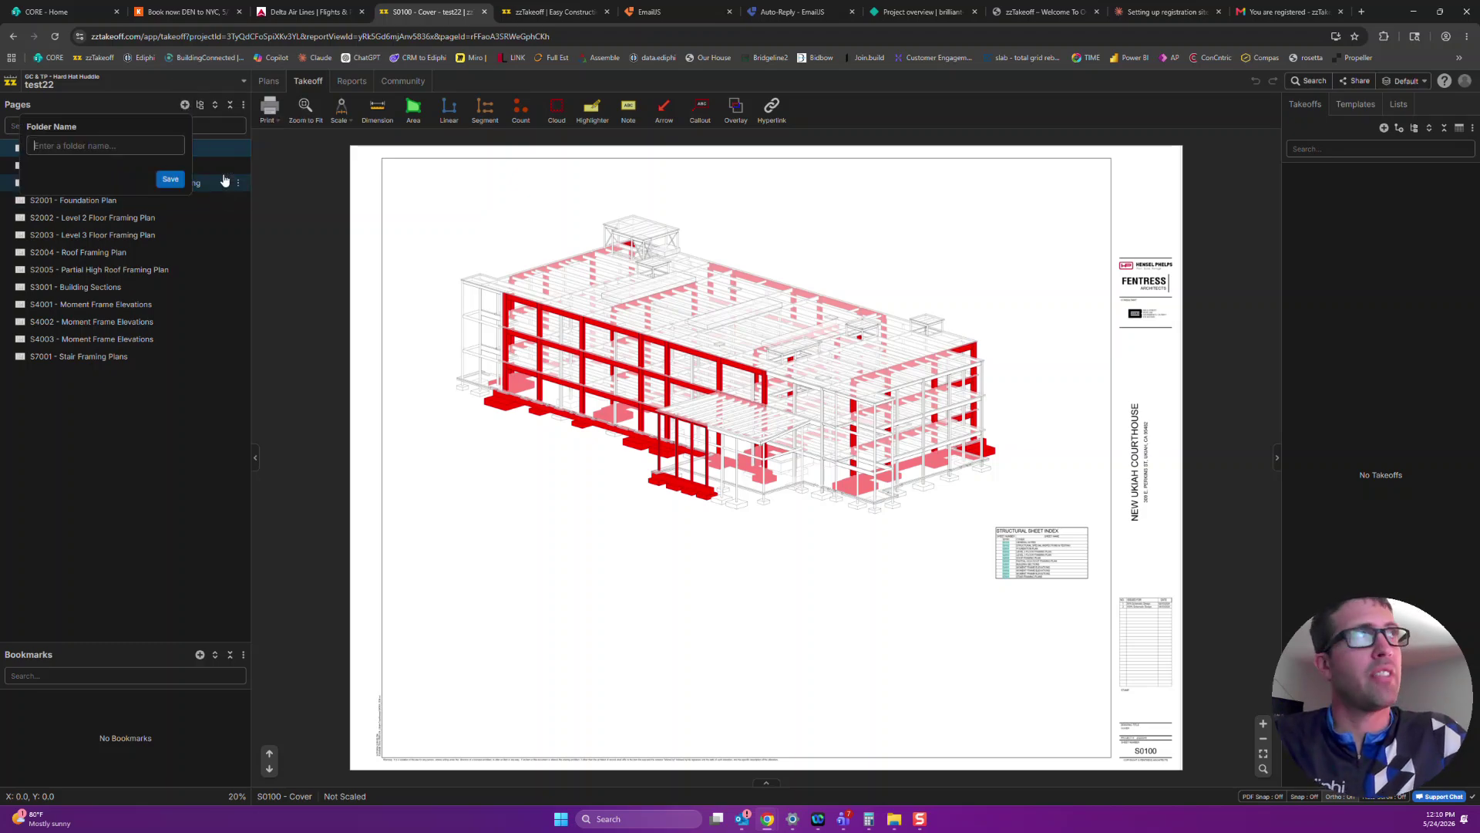
text(01)
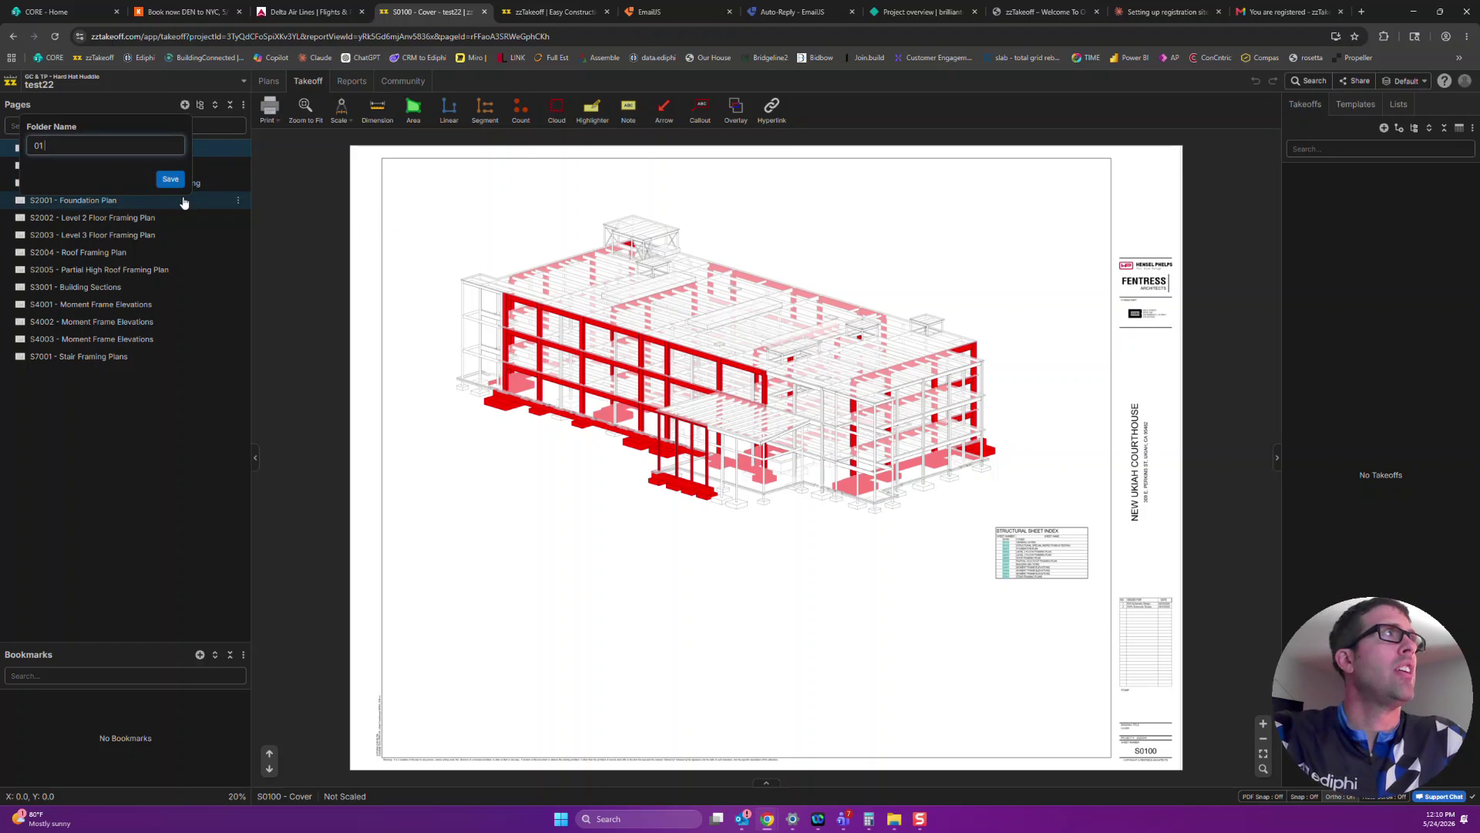
text( Structral)
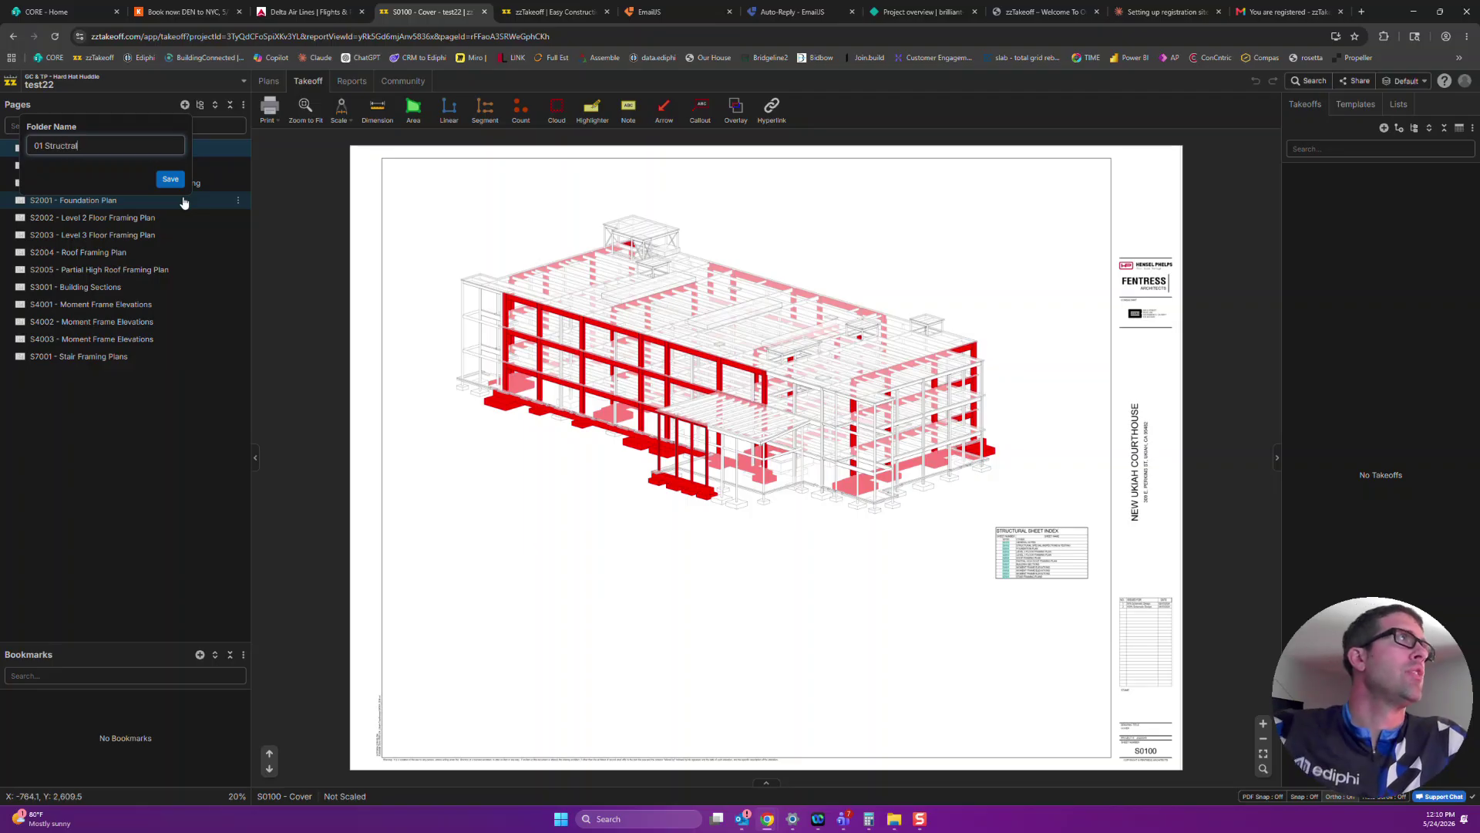
key(Return)
Move all sheets from S0100 - Cover through S7001 - Stair Framing Plans into the 01 Structral folder and view S2004 - Roof Framing Plan
shift+click(70, 373)
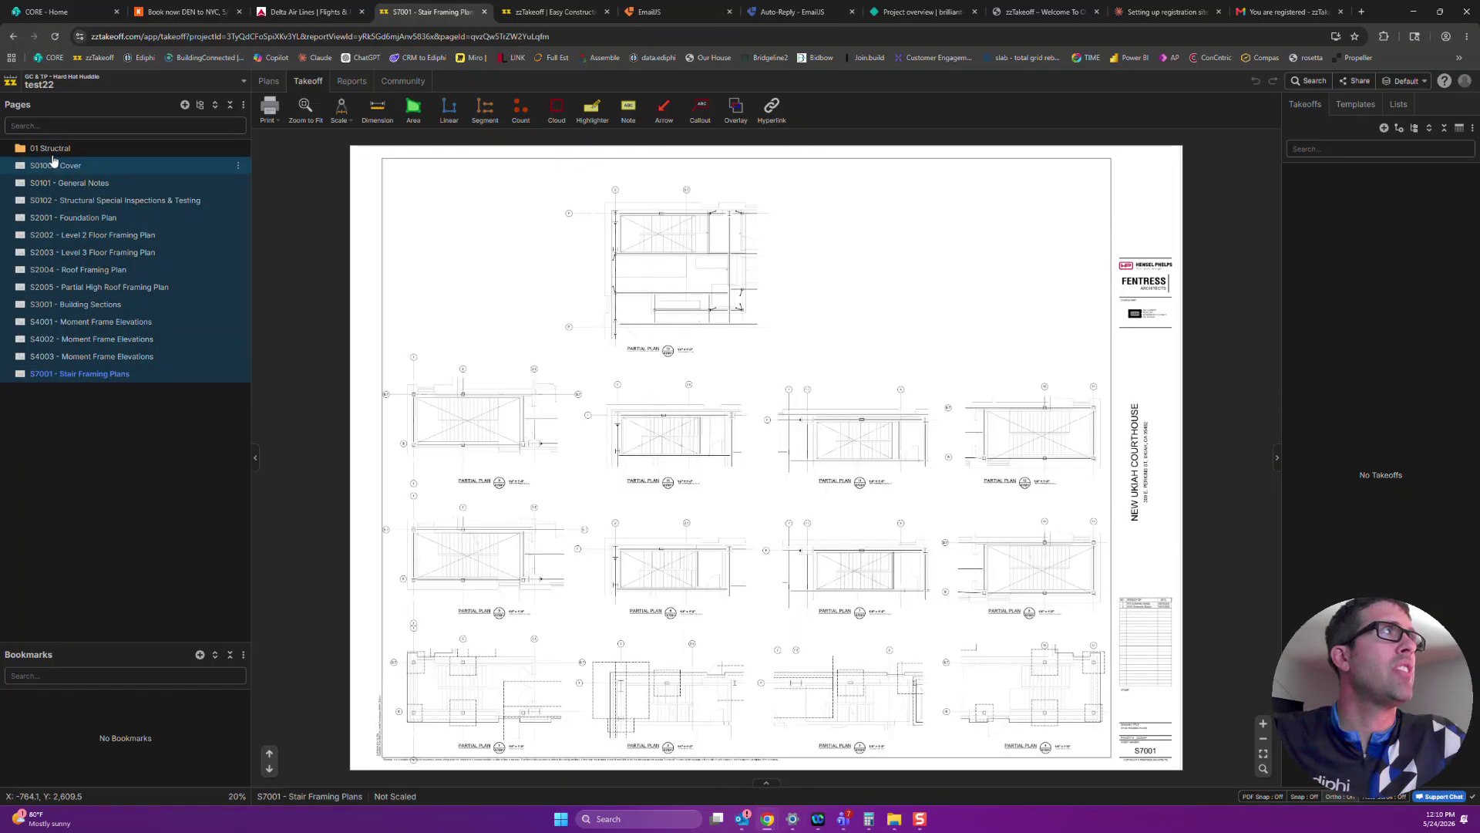
drag(62, 165, 52, 150)
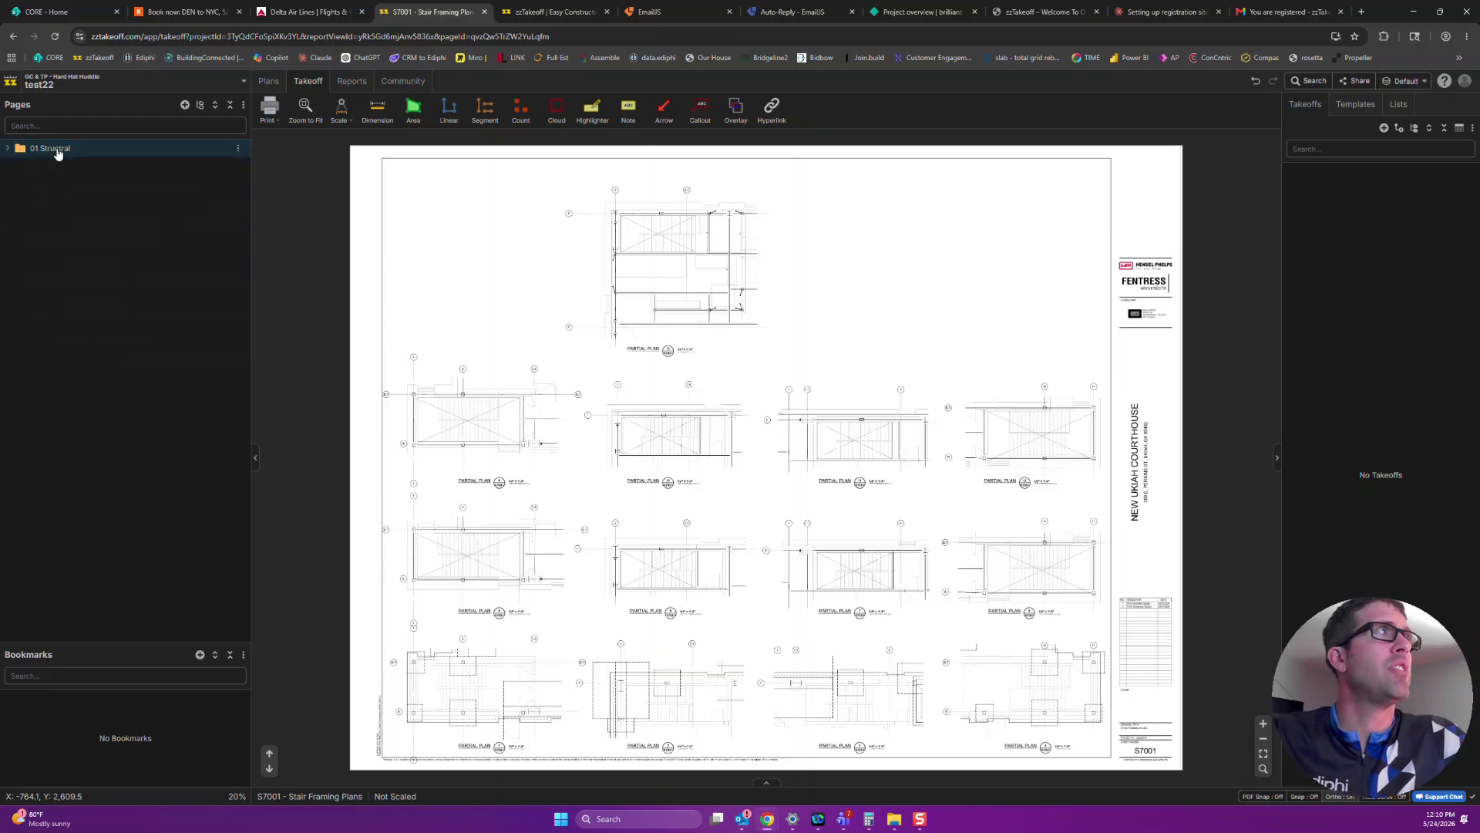
click(5, 149)
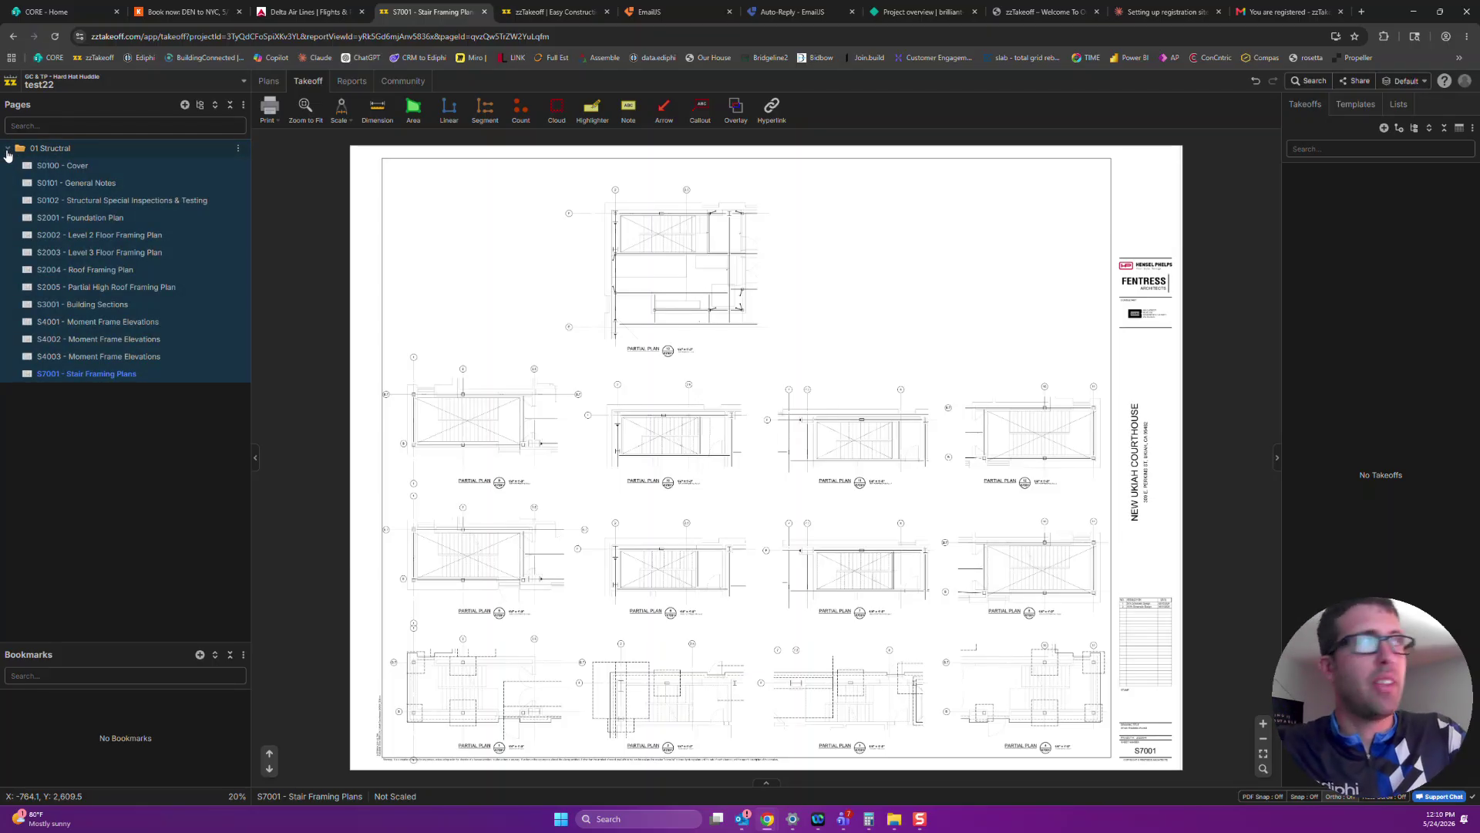
click(108, 270)
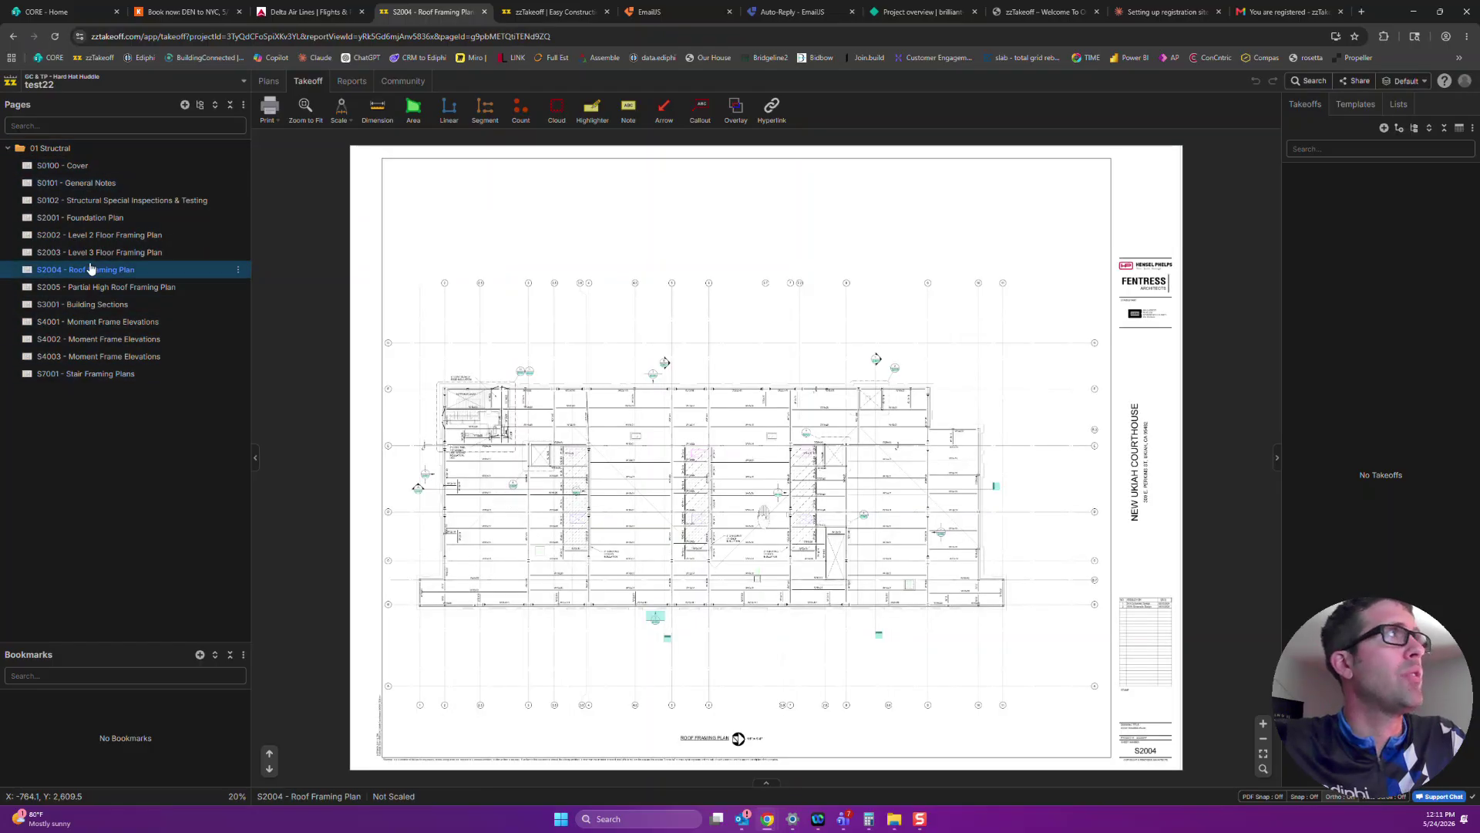
click(5, 150)
click(5, 148)
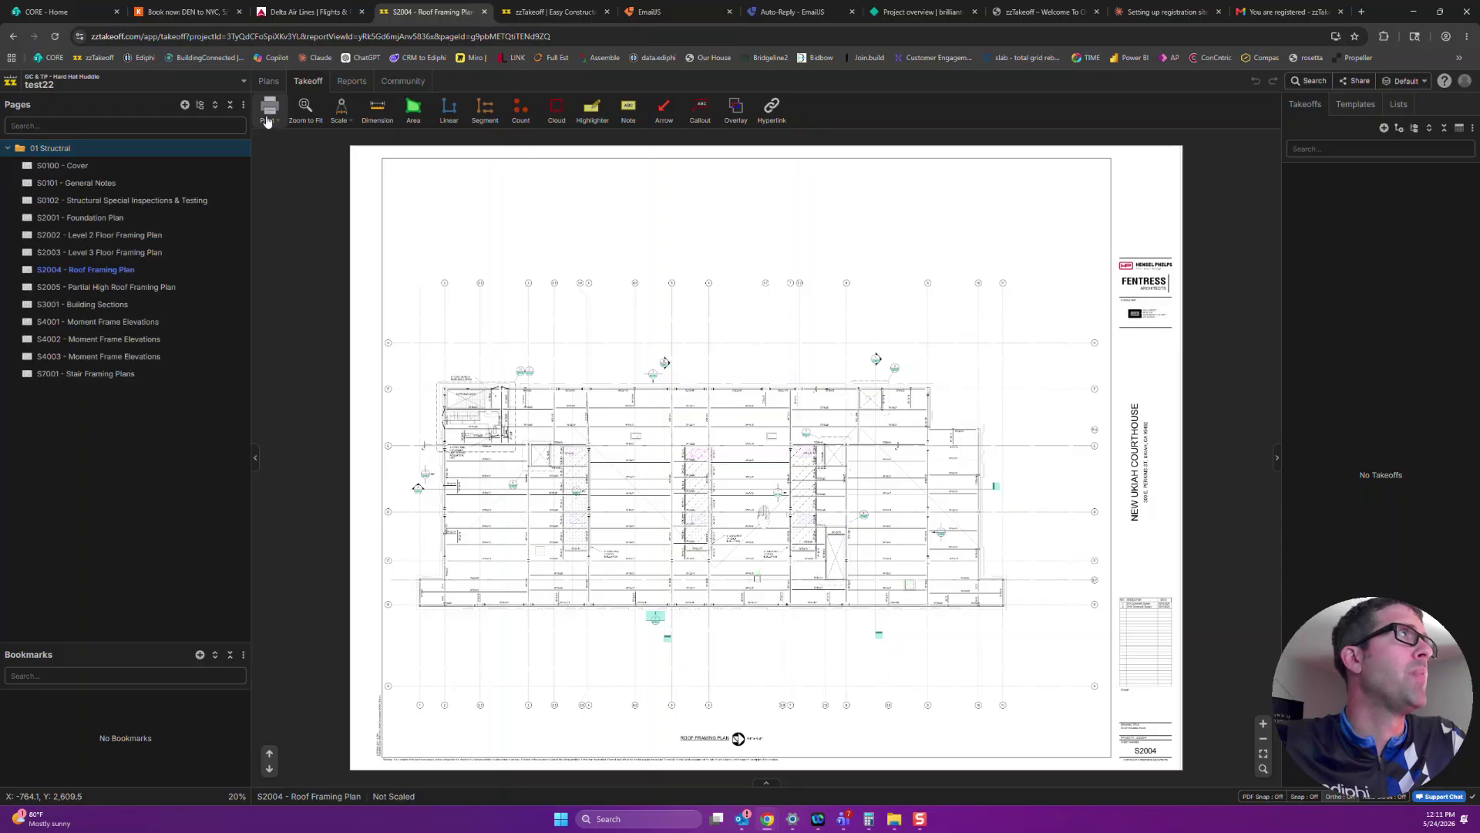
Create a folder named L2 inside 01 Structral and move all sheets from S0100 through S7001 into it
click(185, 104)
click(197, 174)
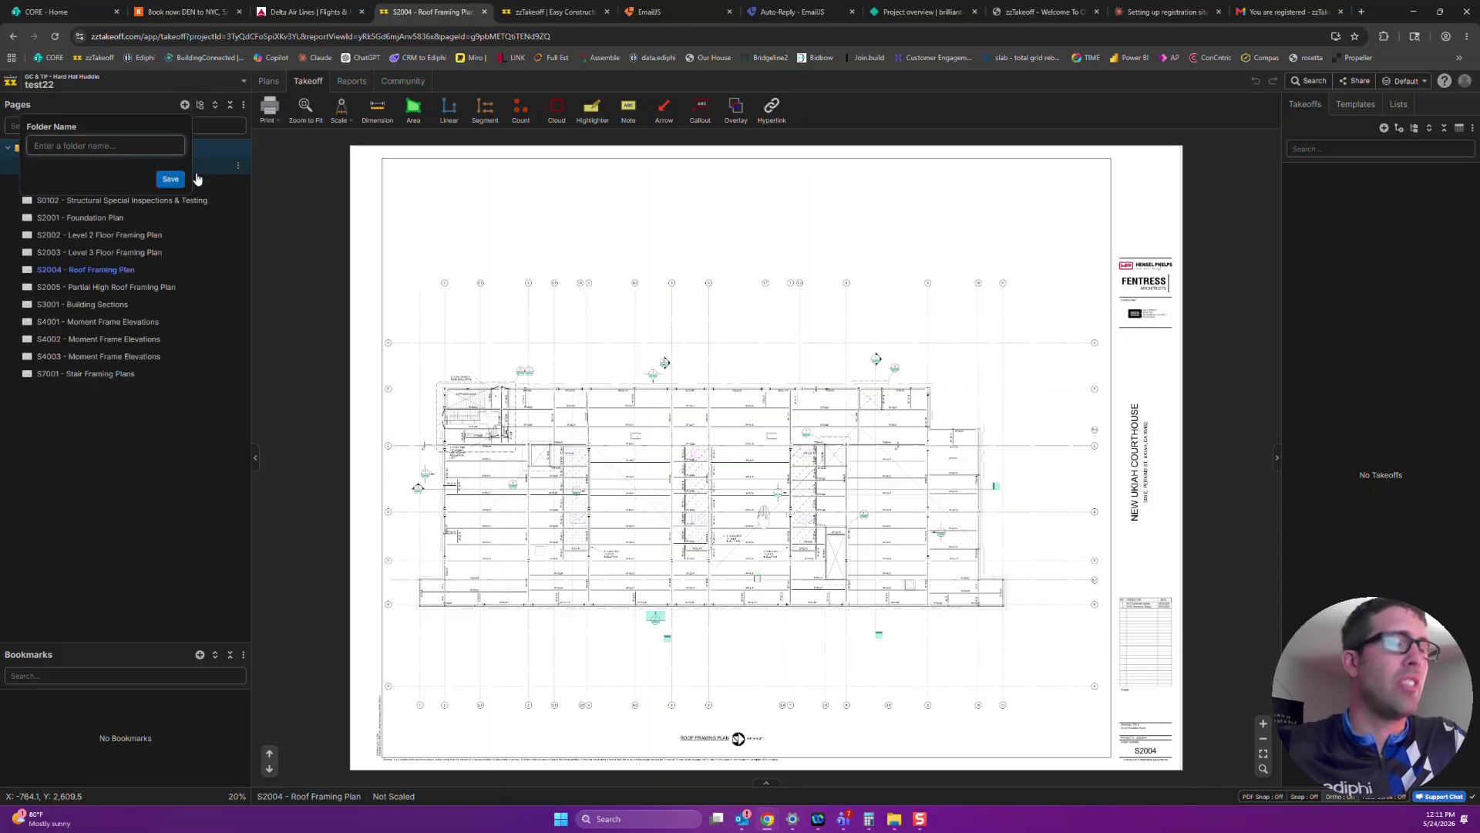
text(L2)
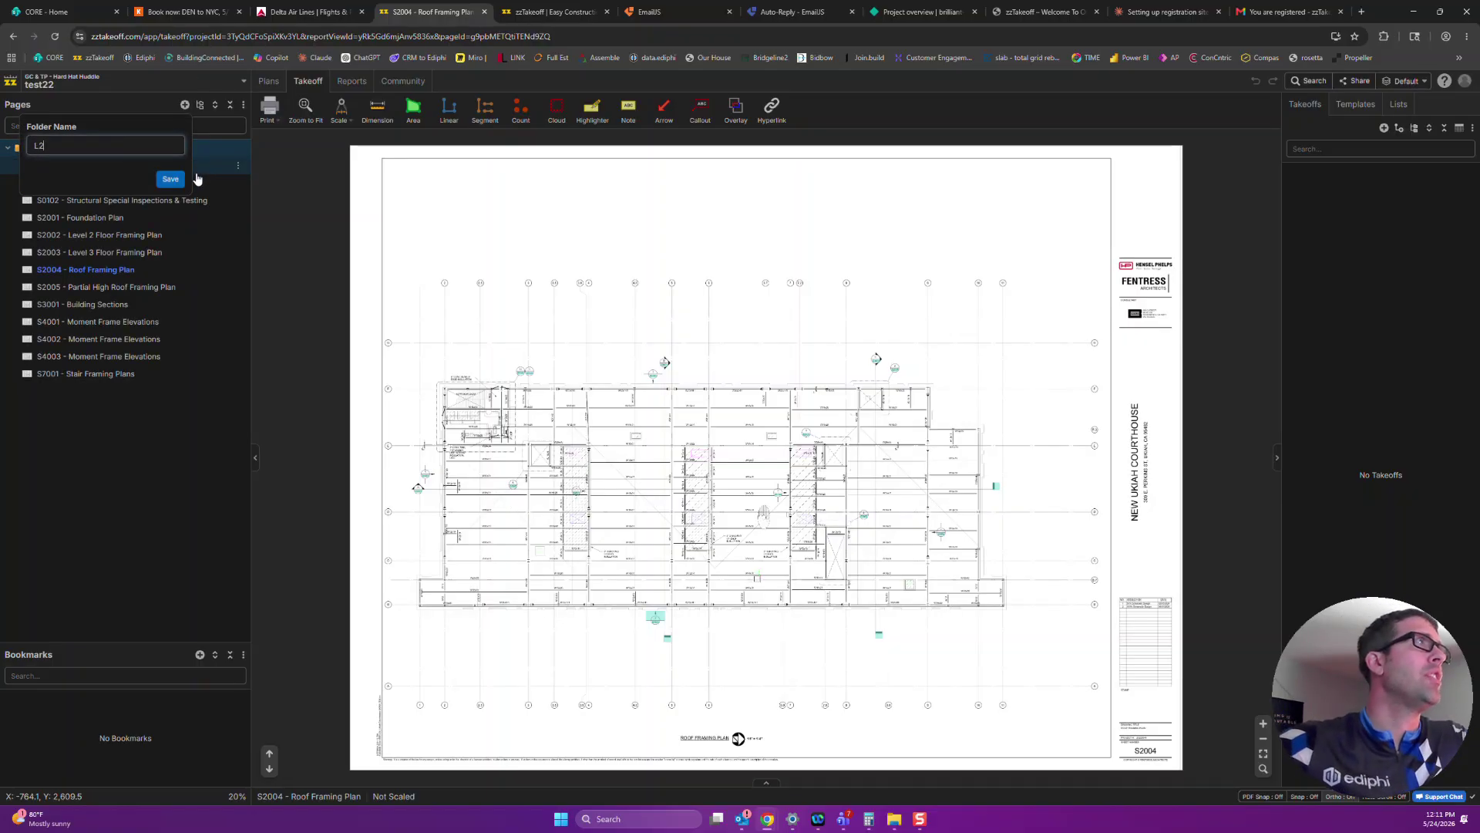
click(171, 178)
drag(15, 395, 58, 151)
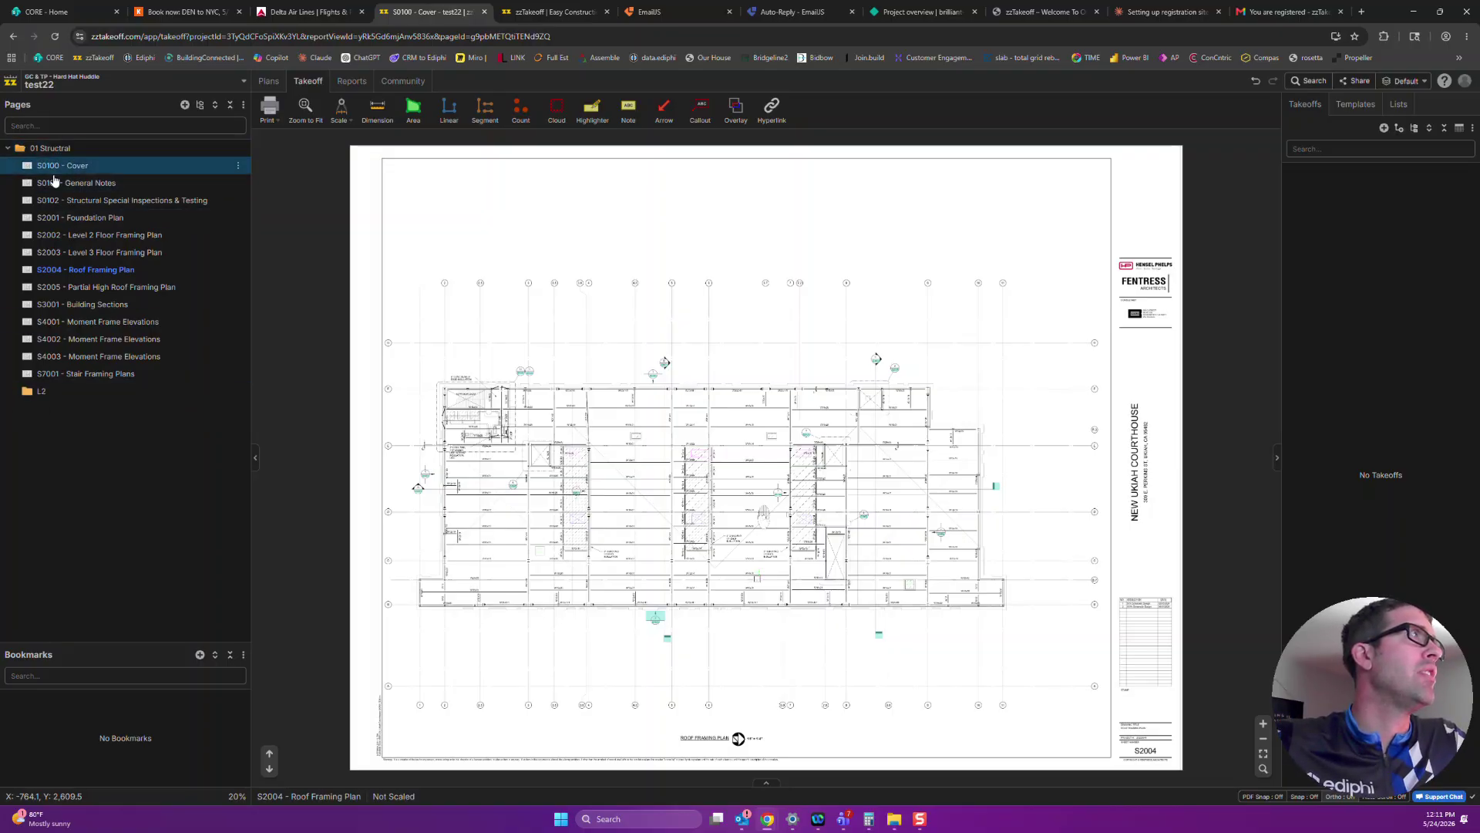
shift+click(54, 380)
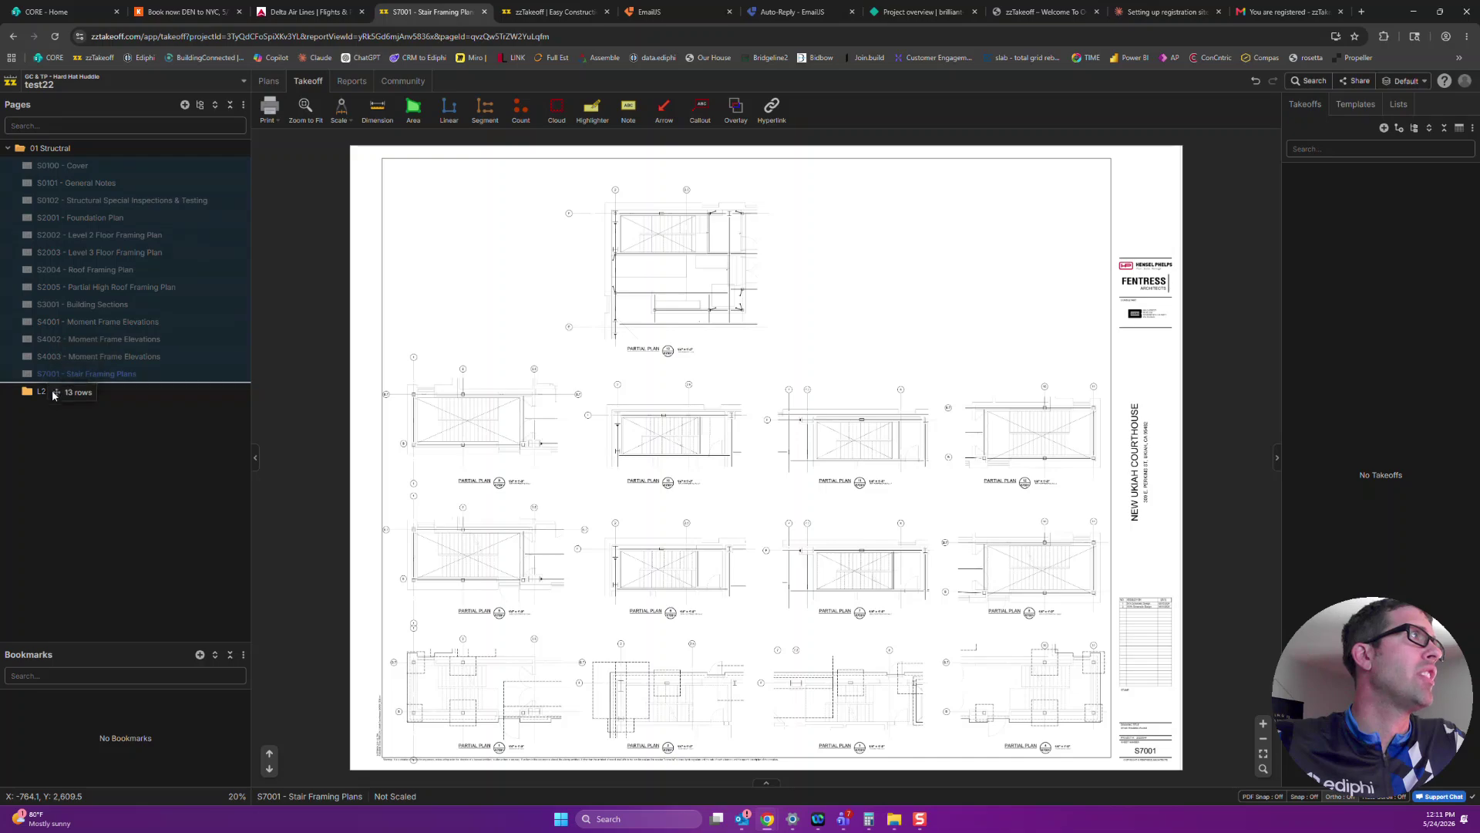
drag(54, 395, 46, 393)
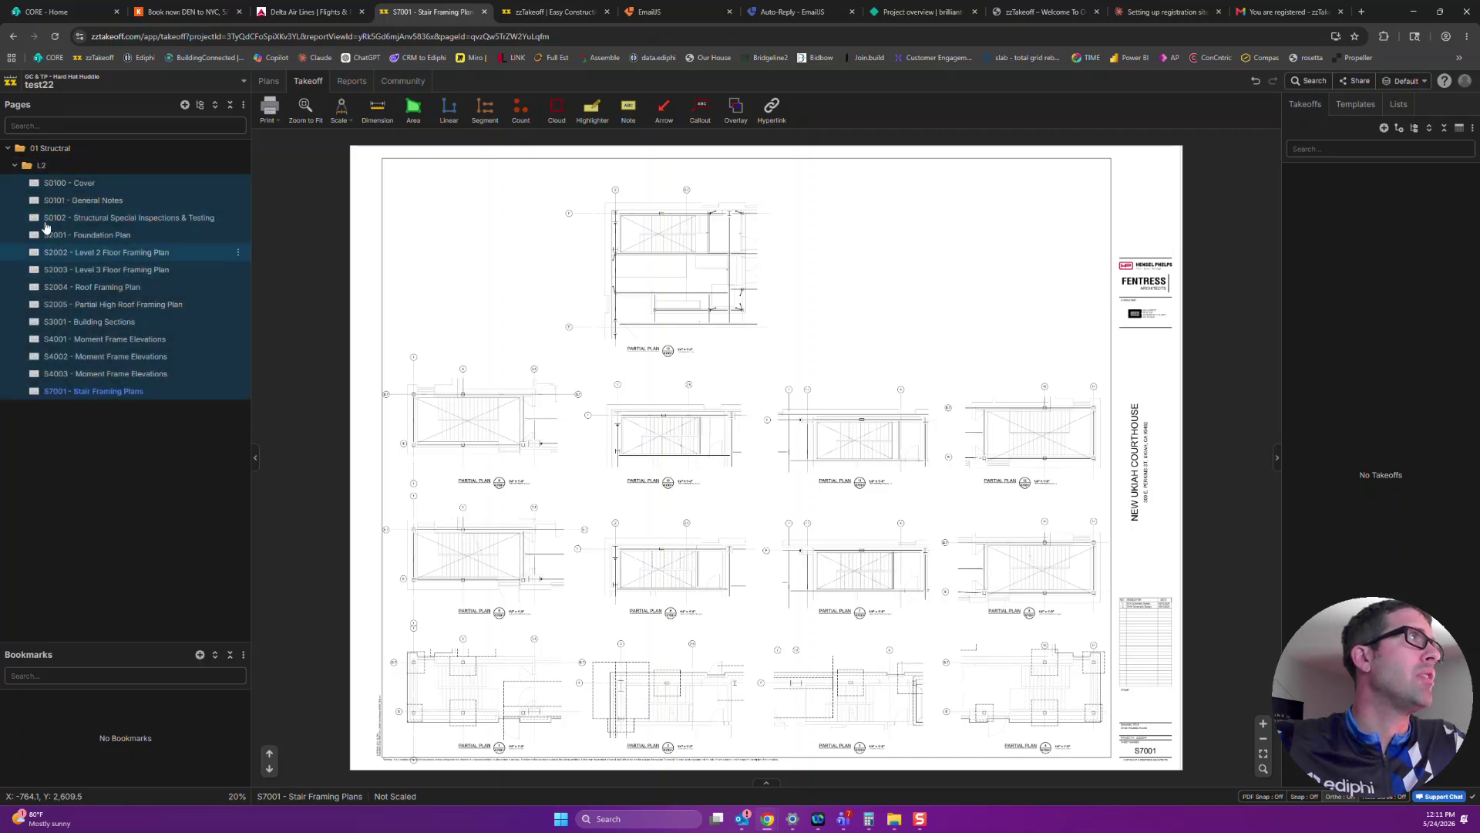
Move sheets S0102 through S3001 out of the L2 subfolder, directly into the 01 Structral folder
click(74, 219)
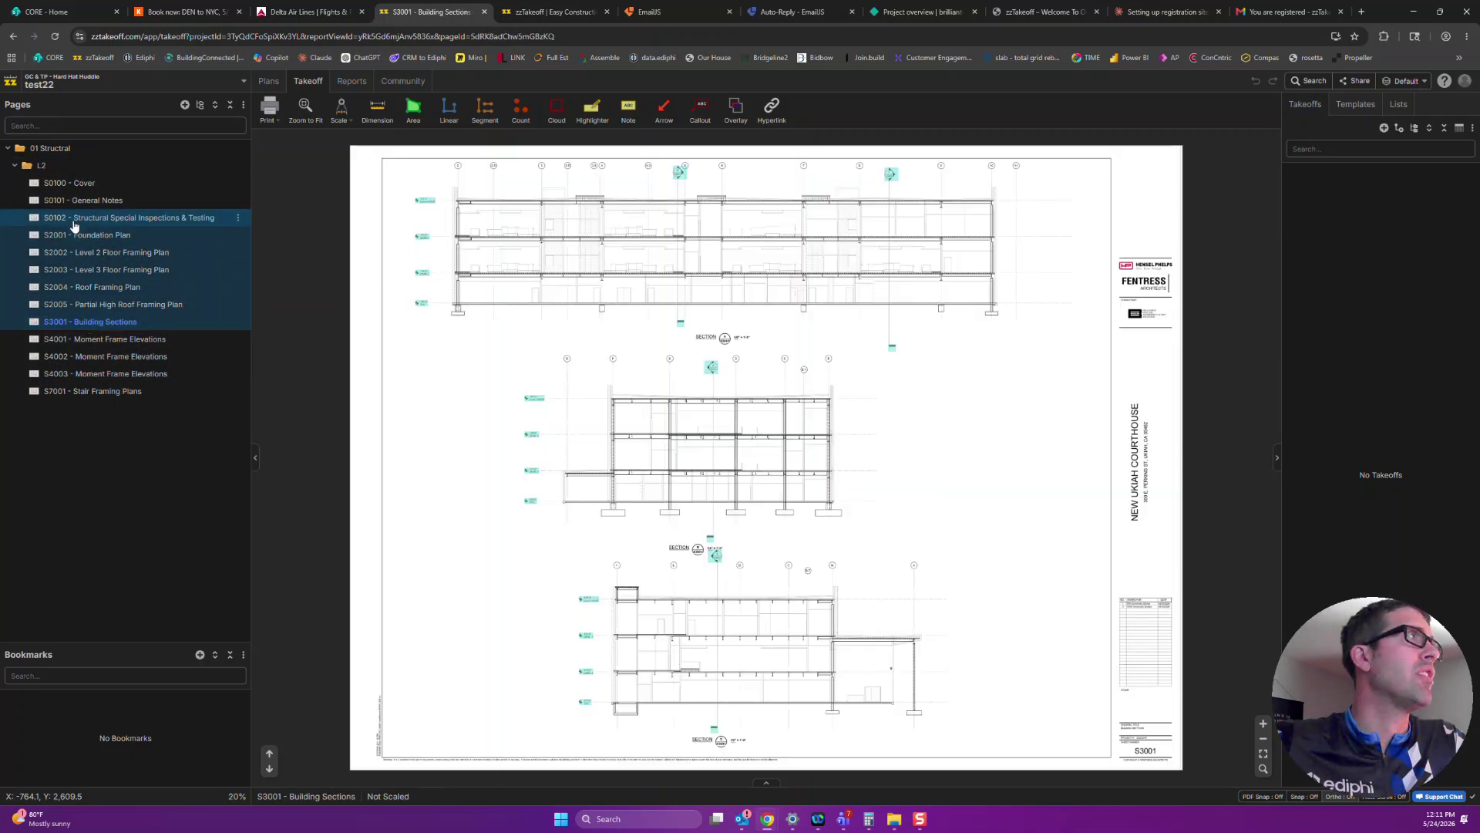
drag(74, 225, 14, 171)
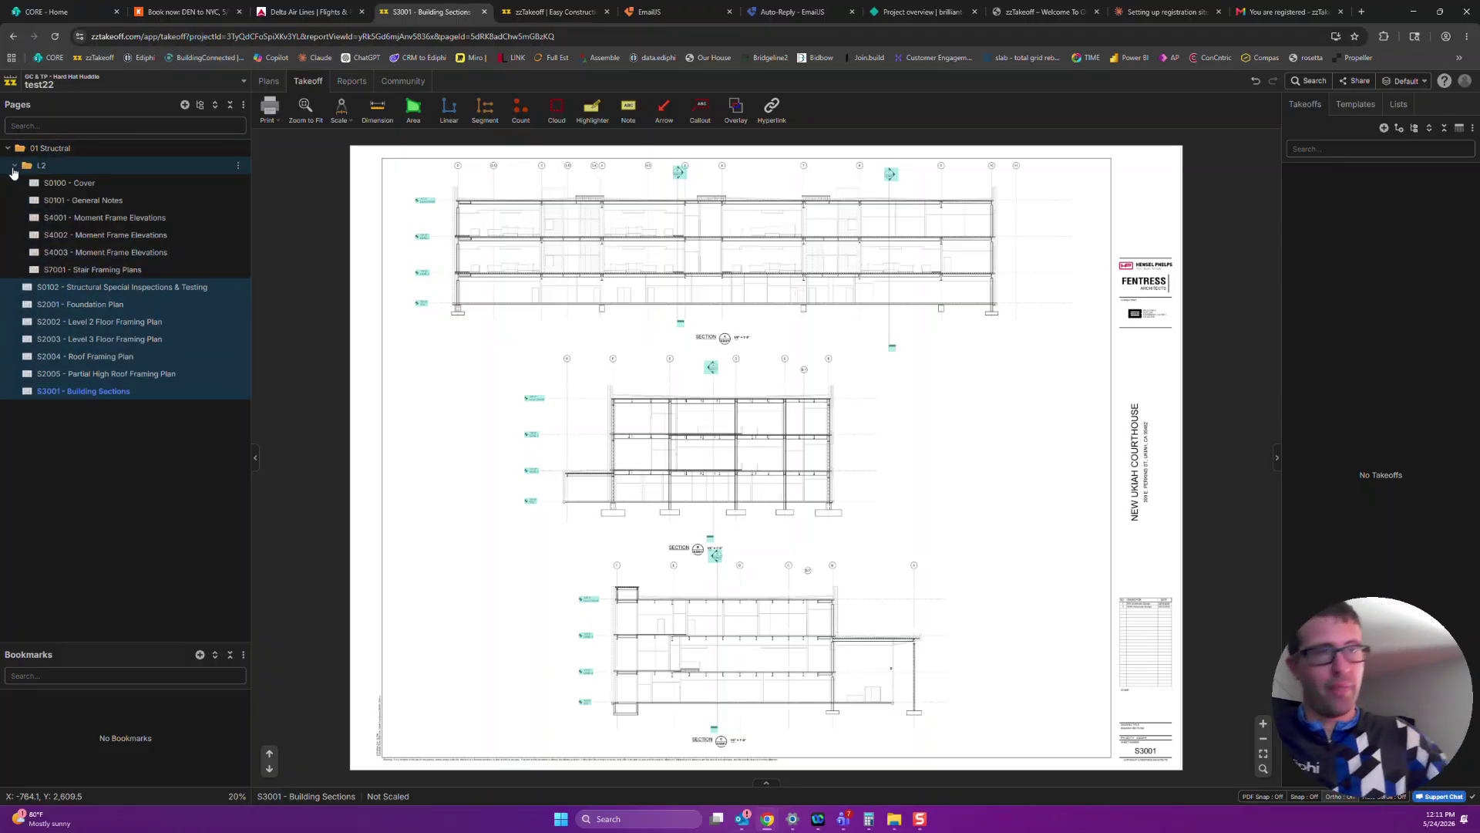
click(13, 168)
click(12, 170)
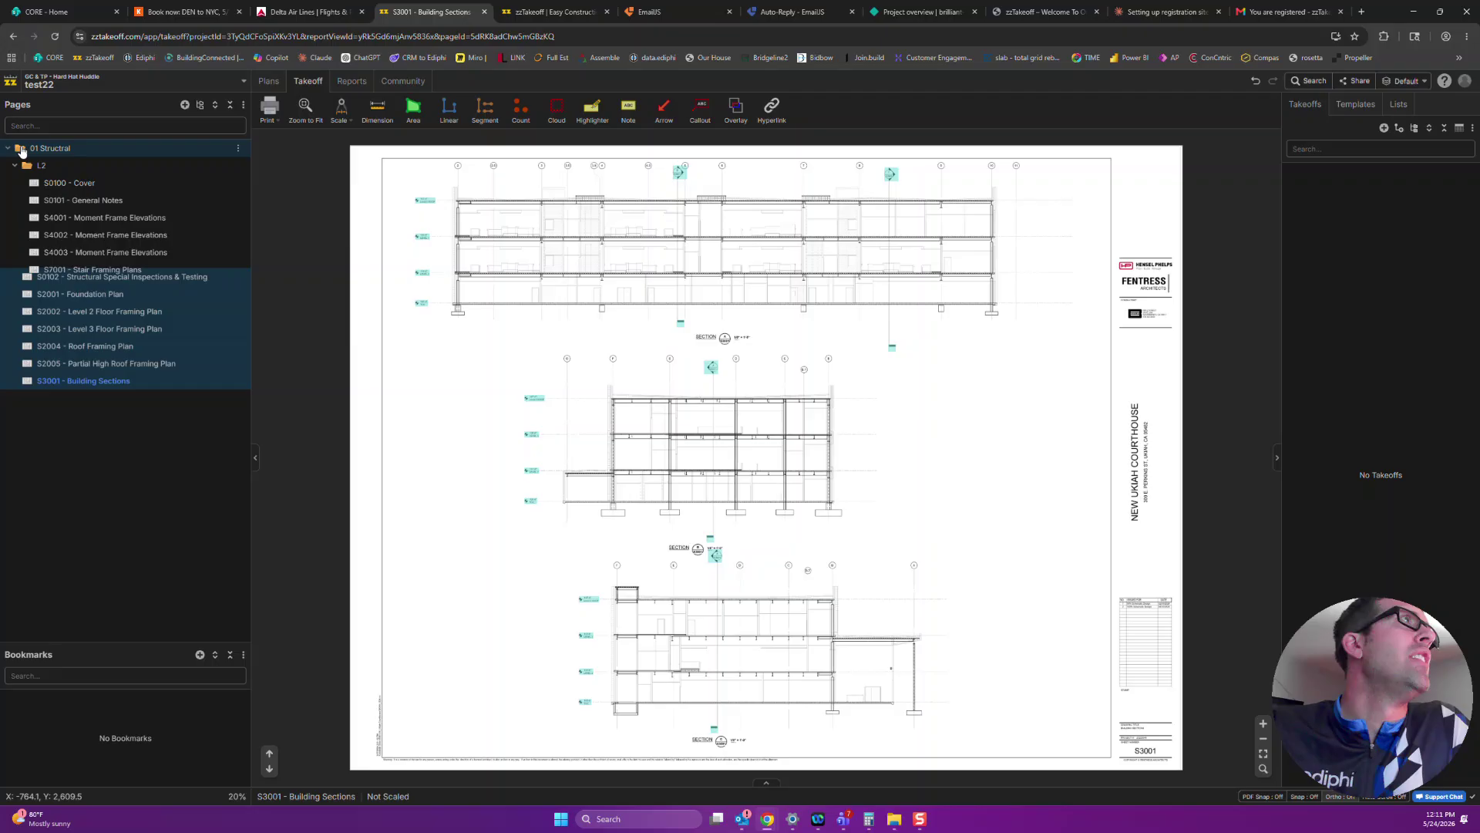
Open the recent project HP Rocky Mt Office - DD set and look through its page list
click(75, 87)
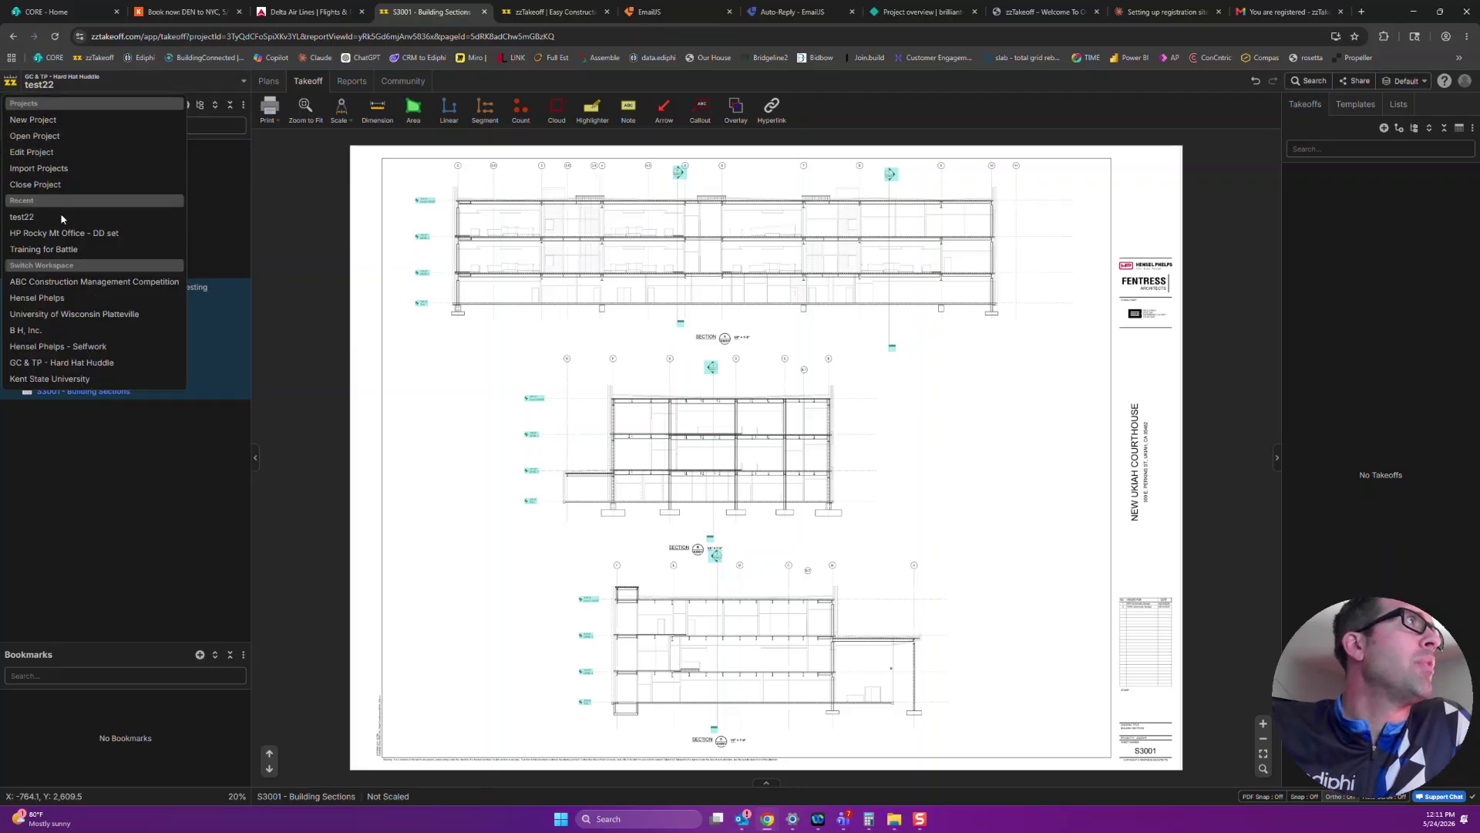
click(60, 235)
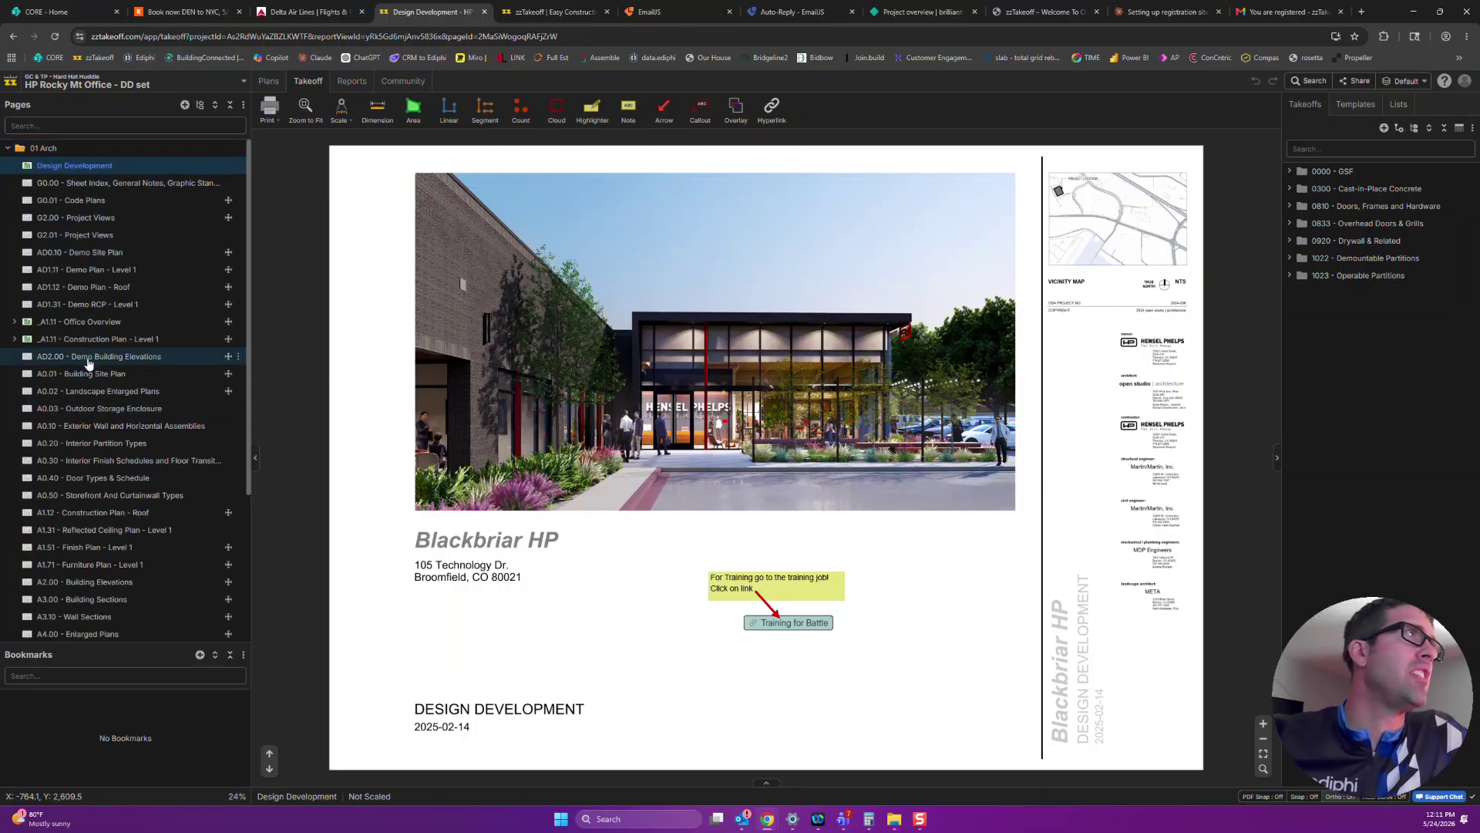
scroll(92, 343, down, 3)
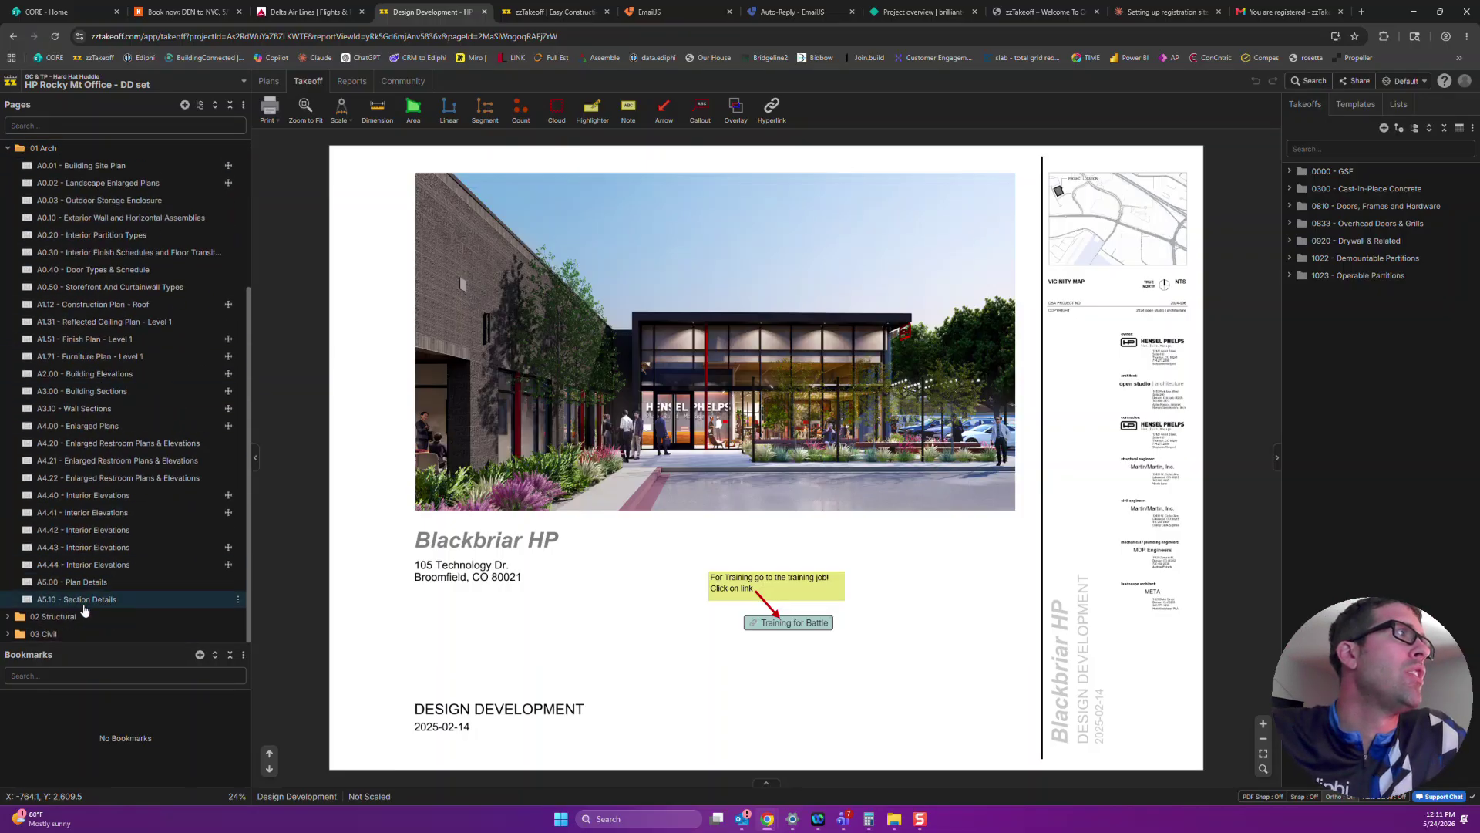
scroll(77, 332, up, 3)
Examine the page properties of the _A1.11 - Office Overview sheet and save them
click(83, 322)
double_click(83, 322)
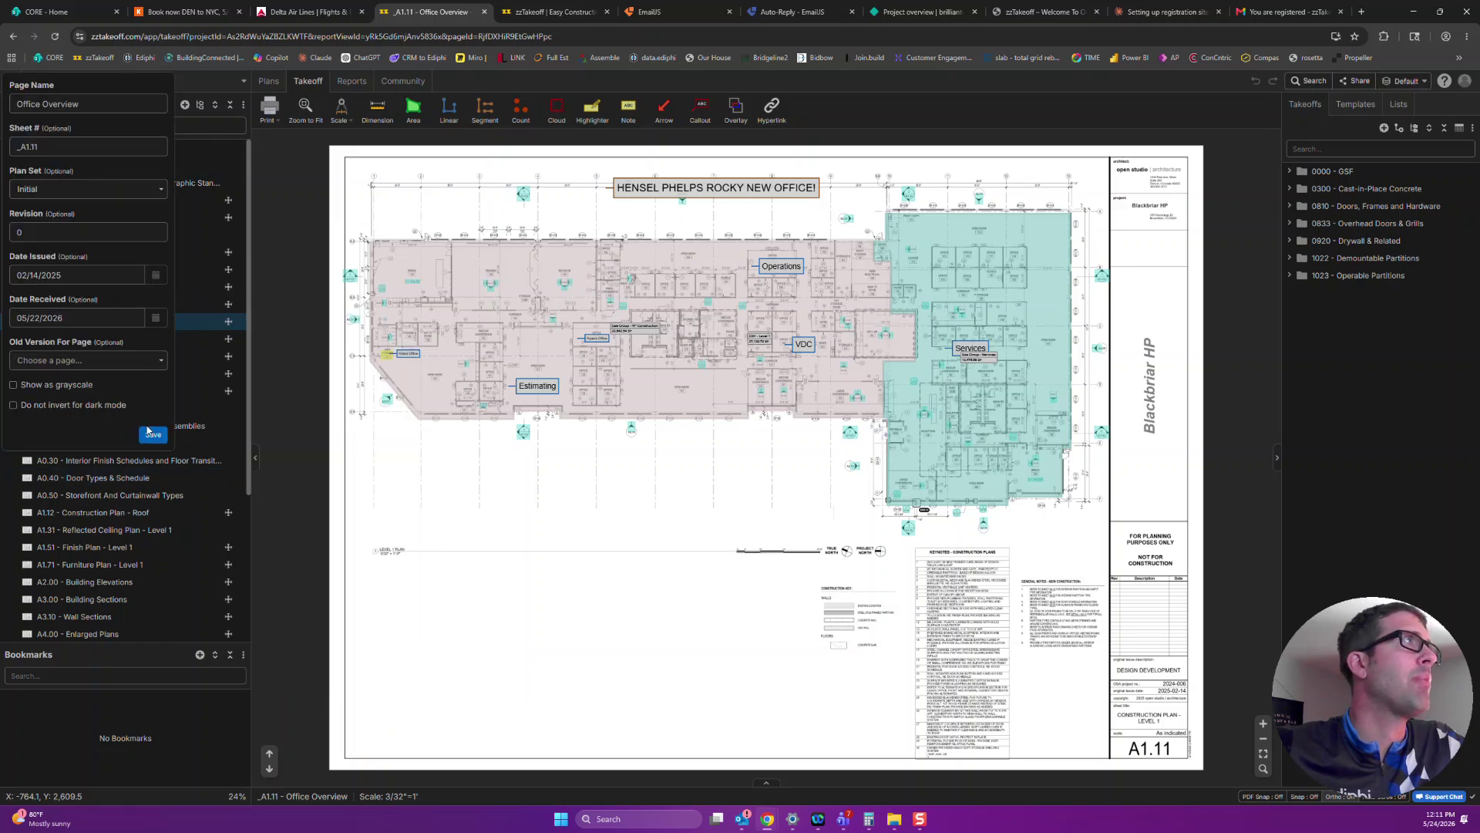
click(152, 435)
Set the Design Development cover page to show as grayscale
click(76, 166)
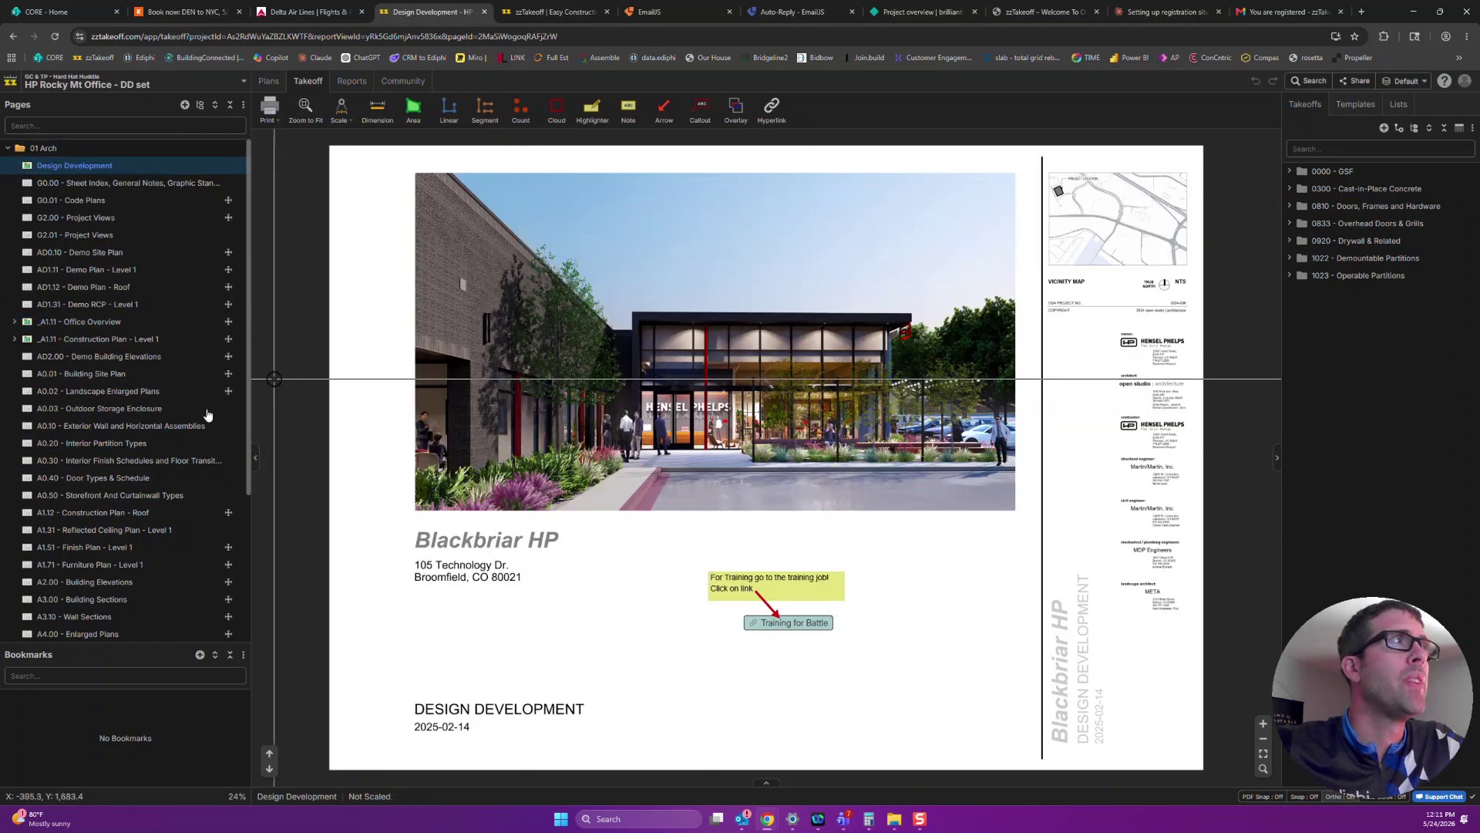
click(237, 166)
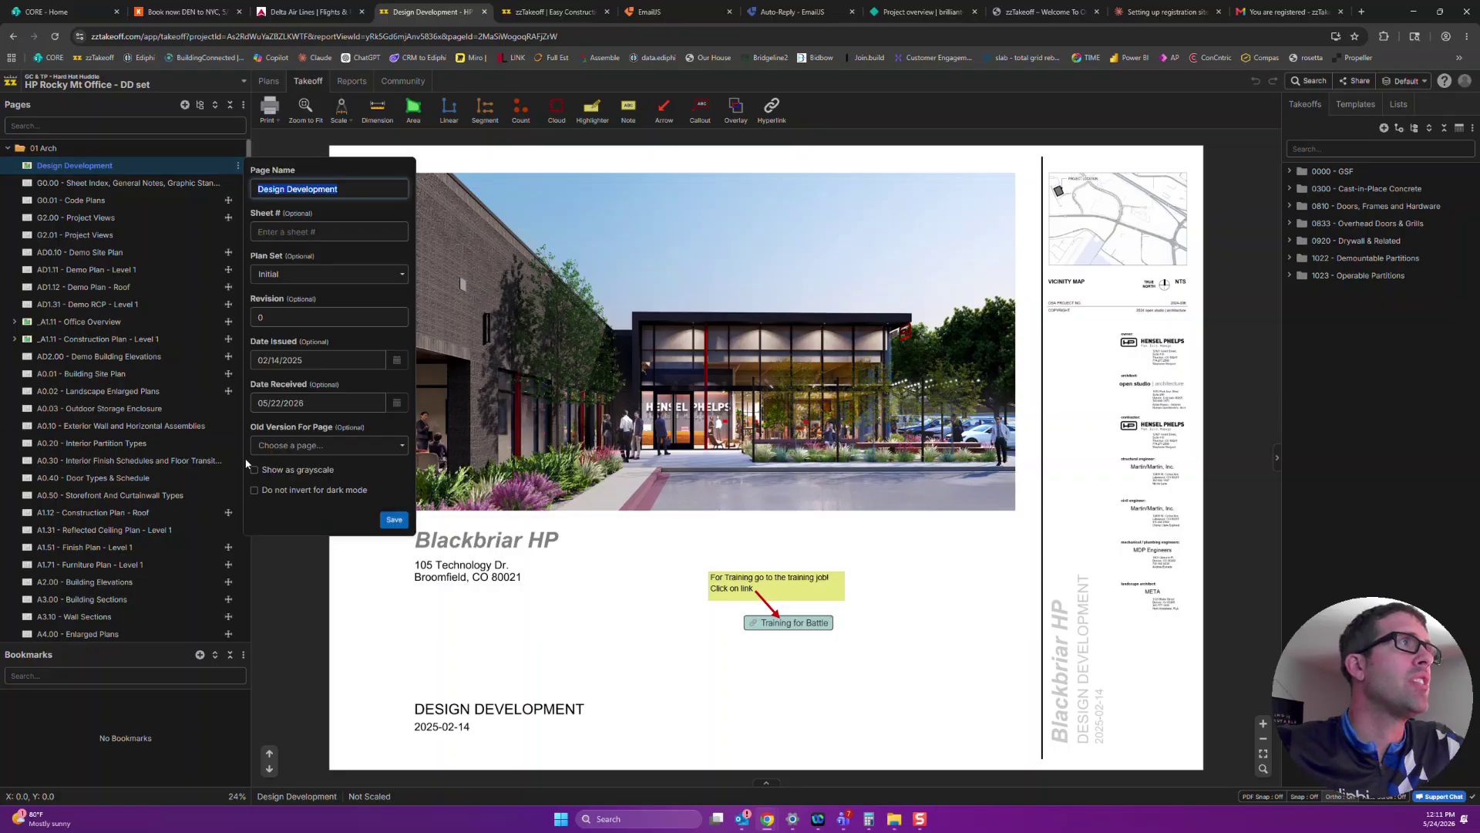
click(384, 519)
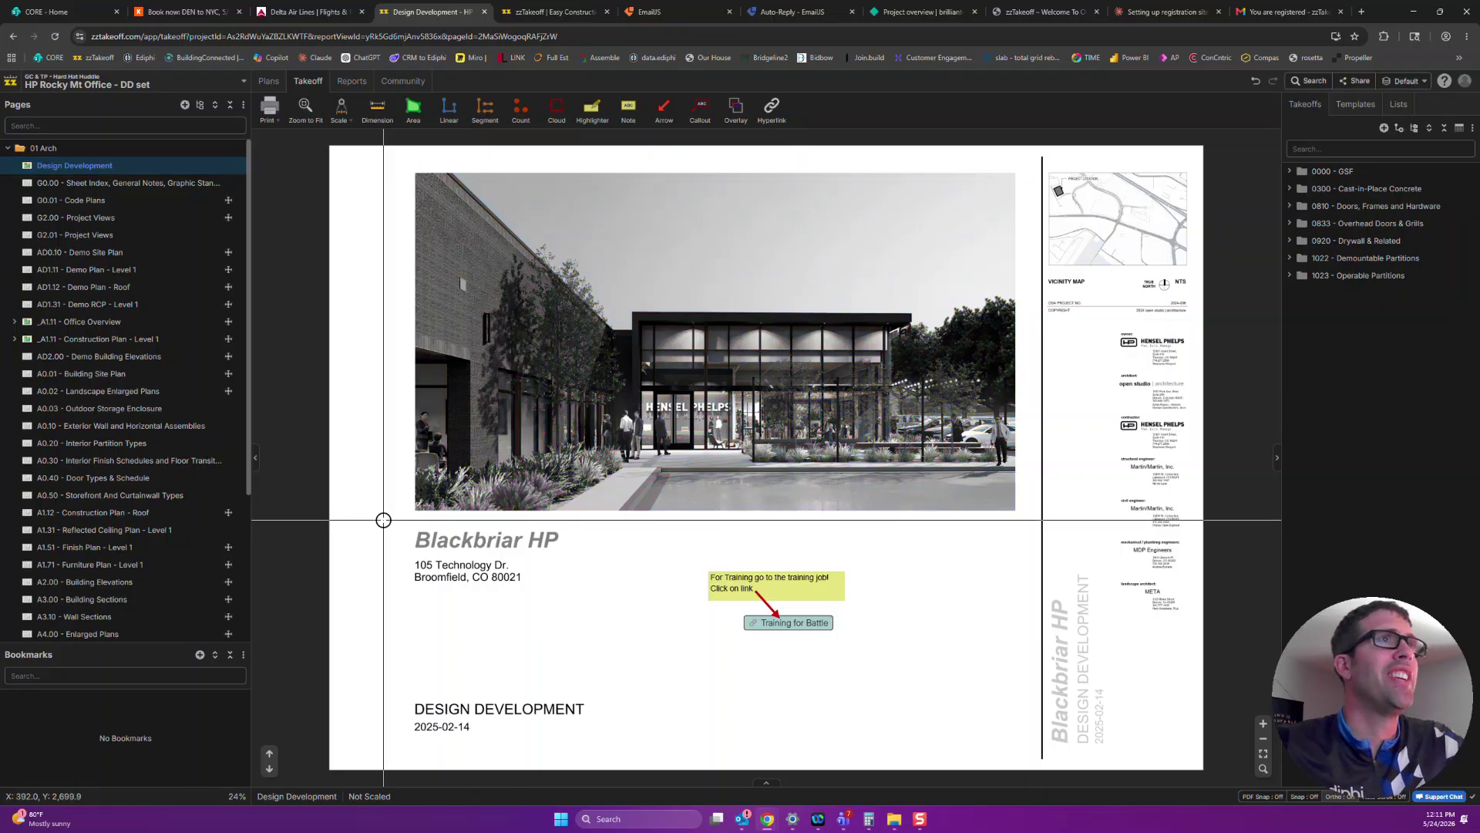
Turn off the grayscale display for the Design Development cover page
right_click(114, 168)
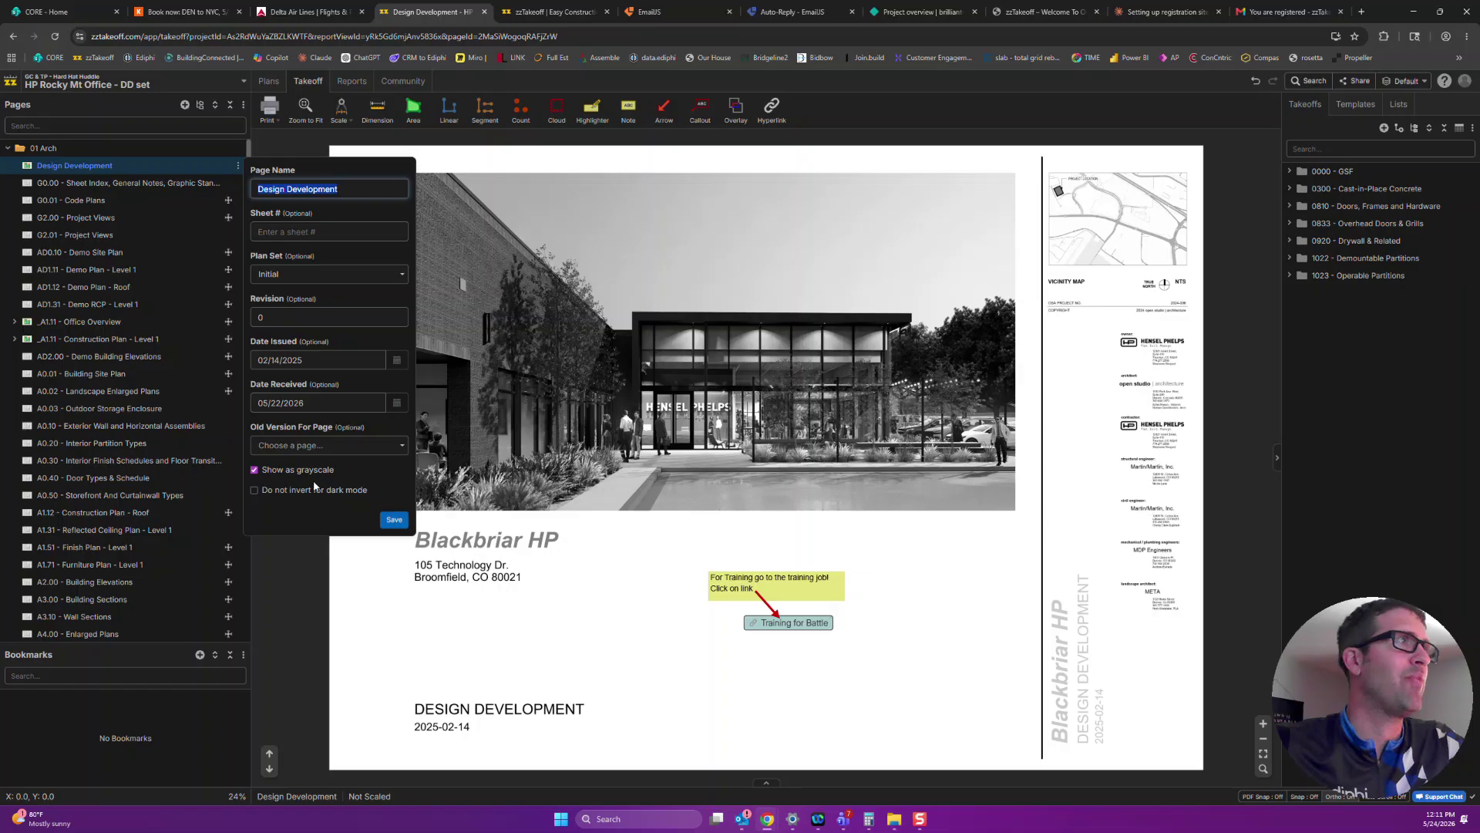
click(394, 520)
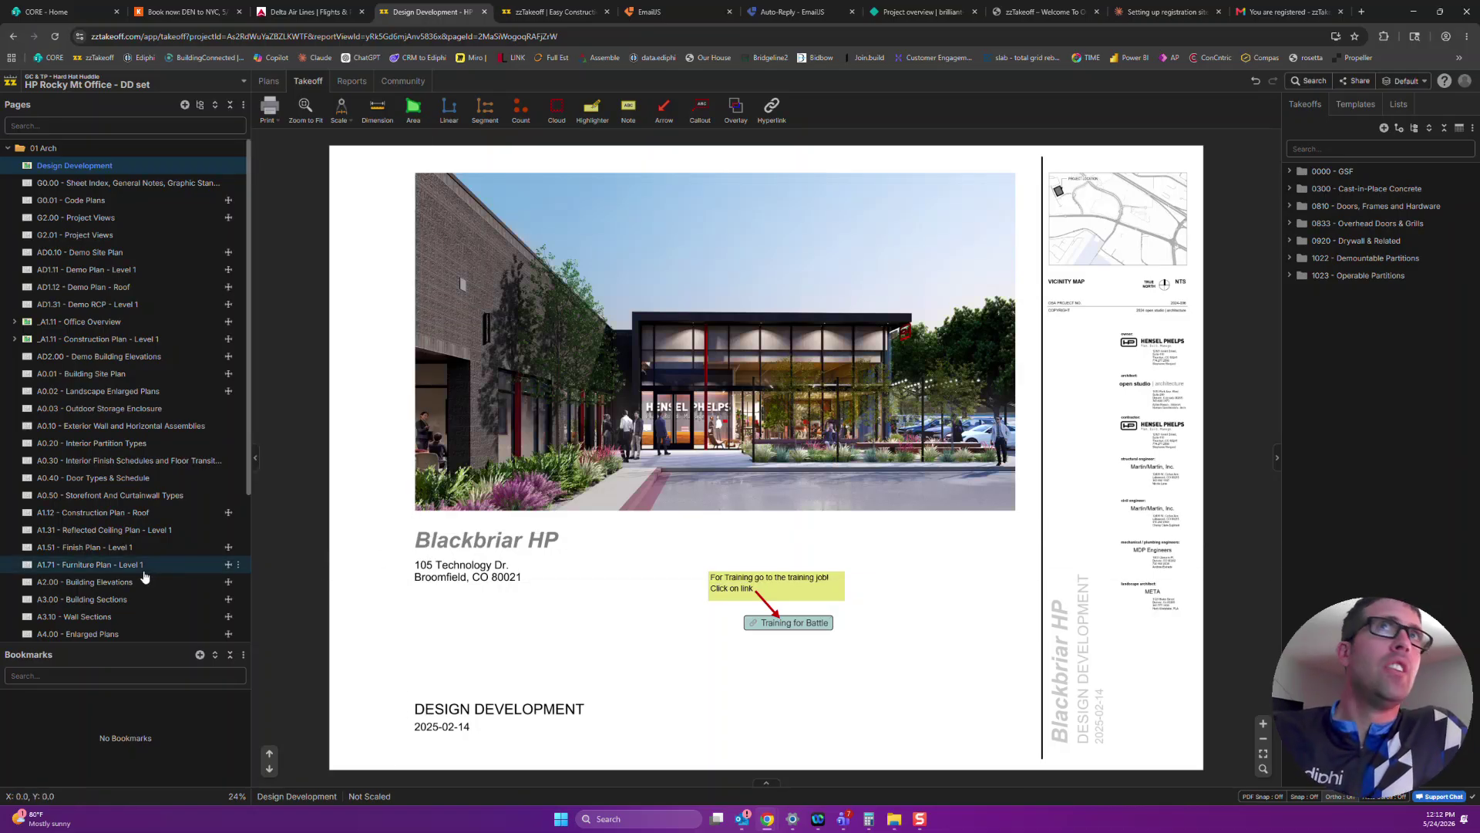
scroll(143, 576, down, 3)
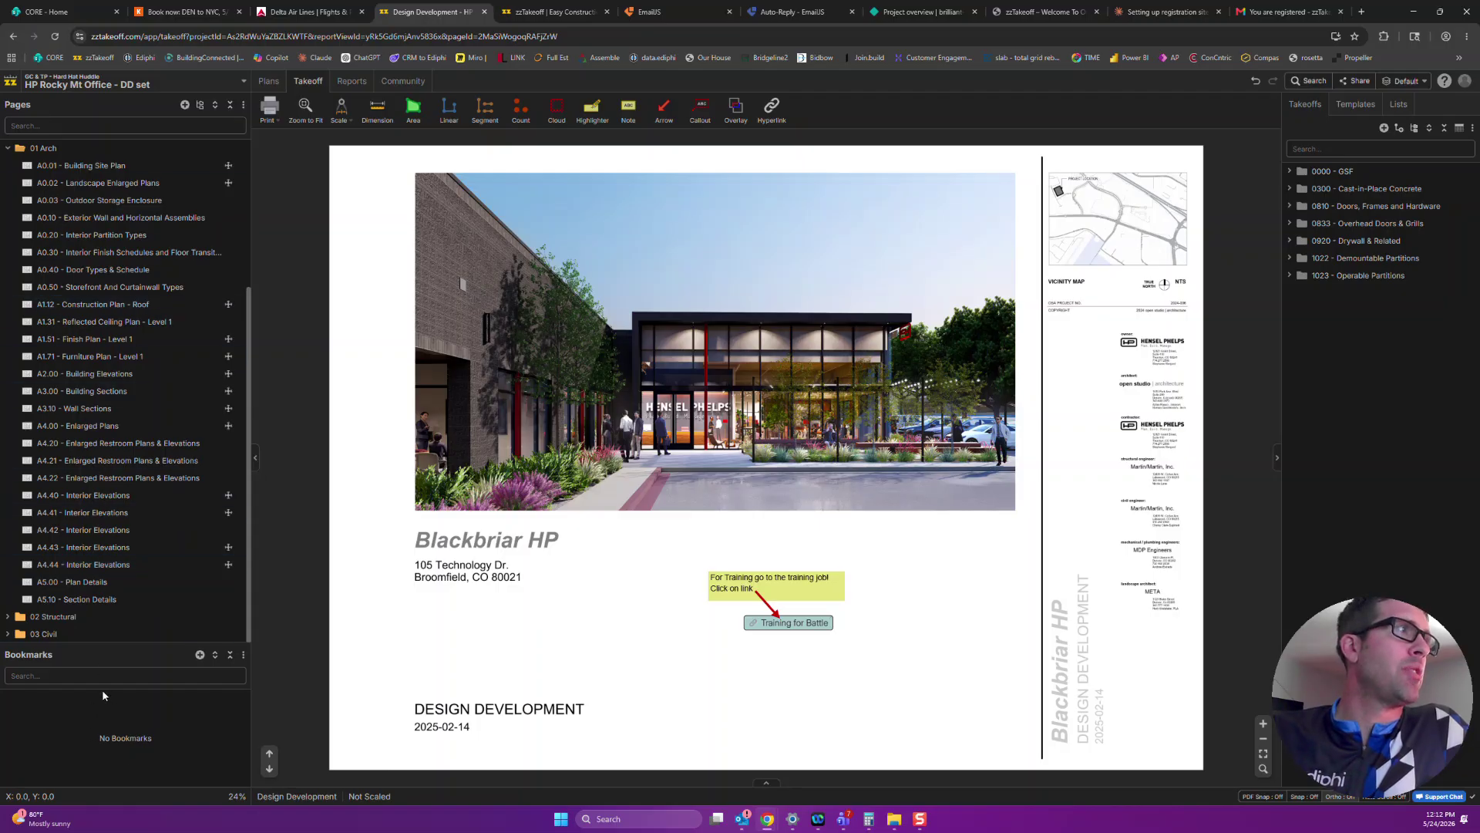
Bookmark the keynotes table on the A1.71 - Furniture Plan - Level 1 sheet as Fun SPeical detail
click(90, 356)
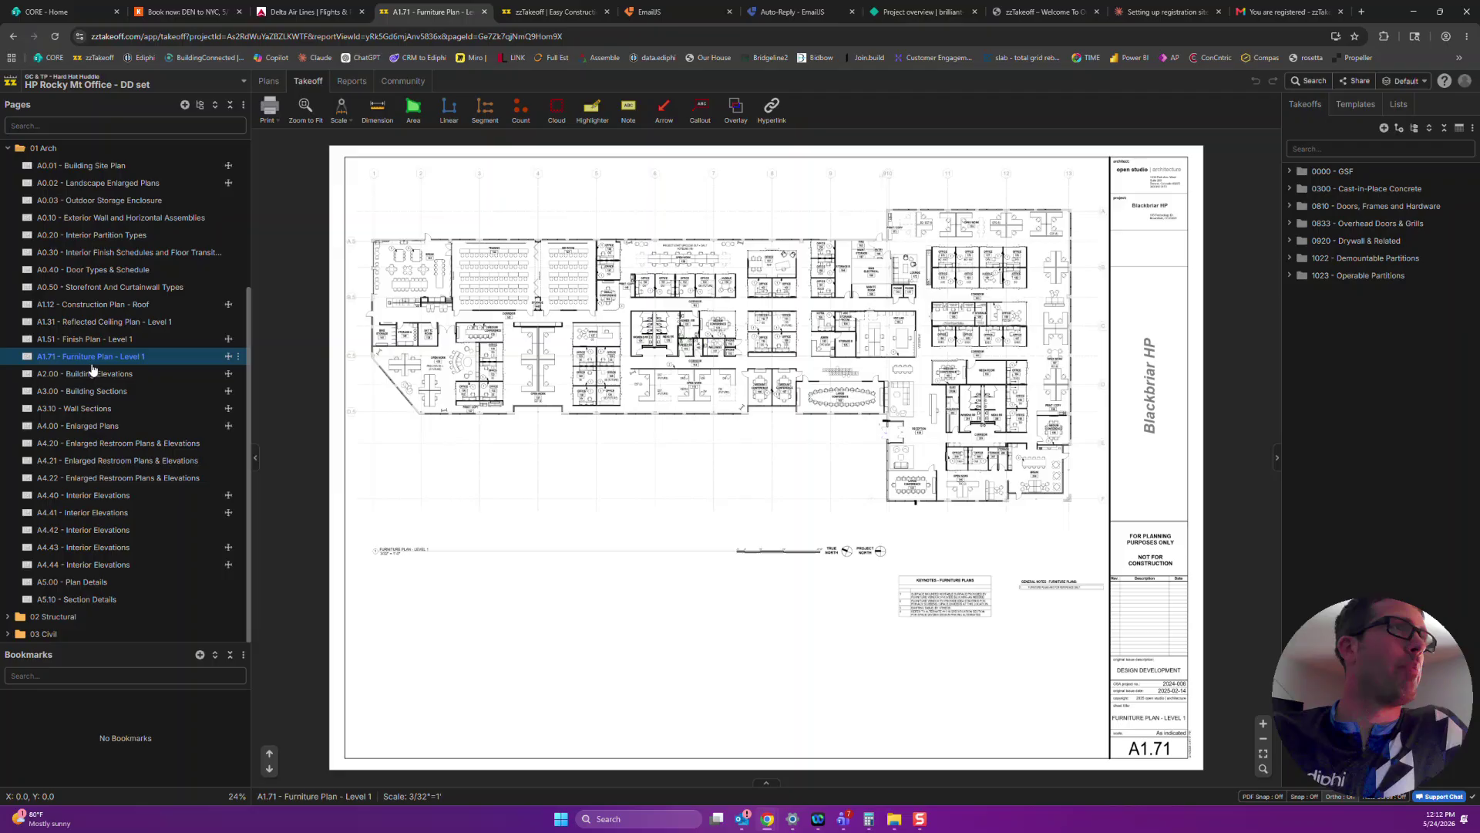
scroll(993, 626, up, 5)
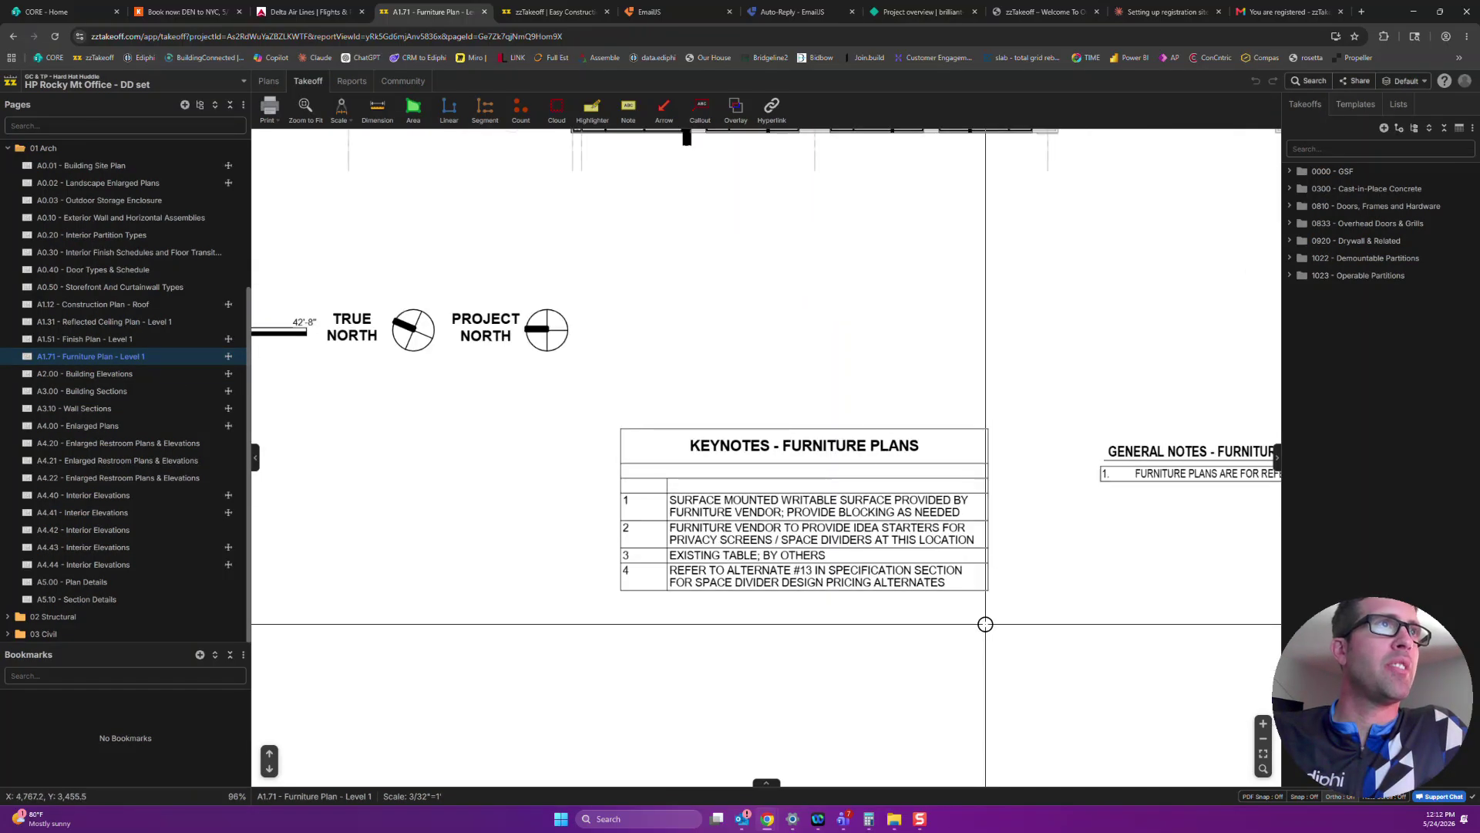
drag(545, 403, 1030, 664)
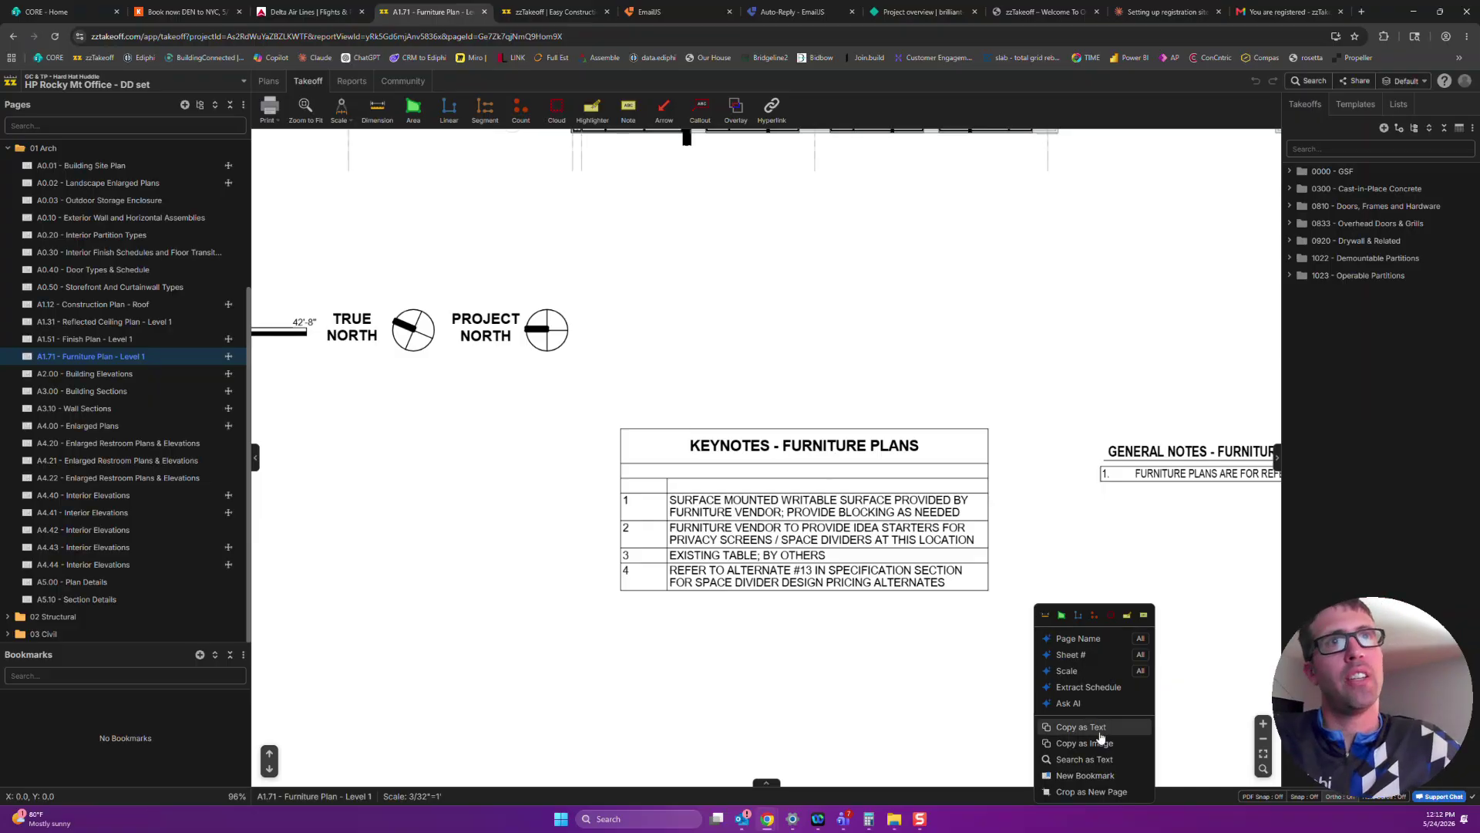
click(1102, 775)
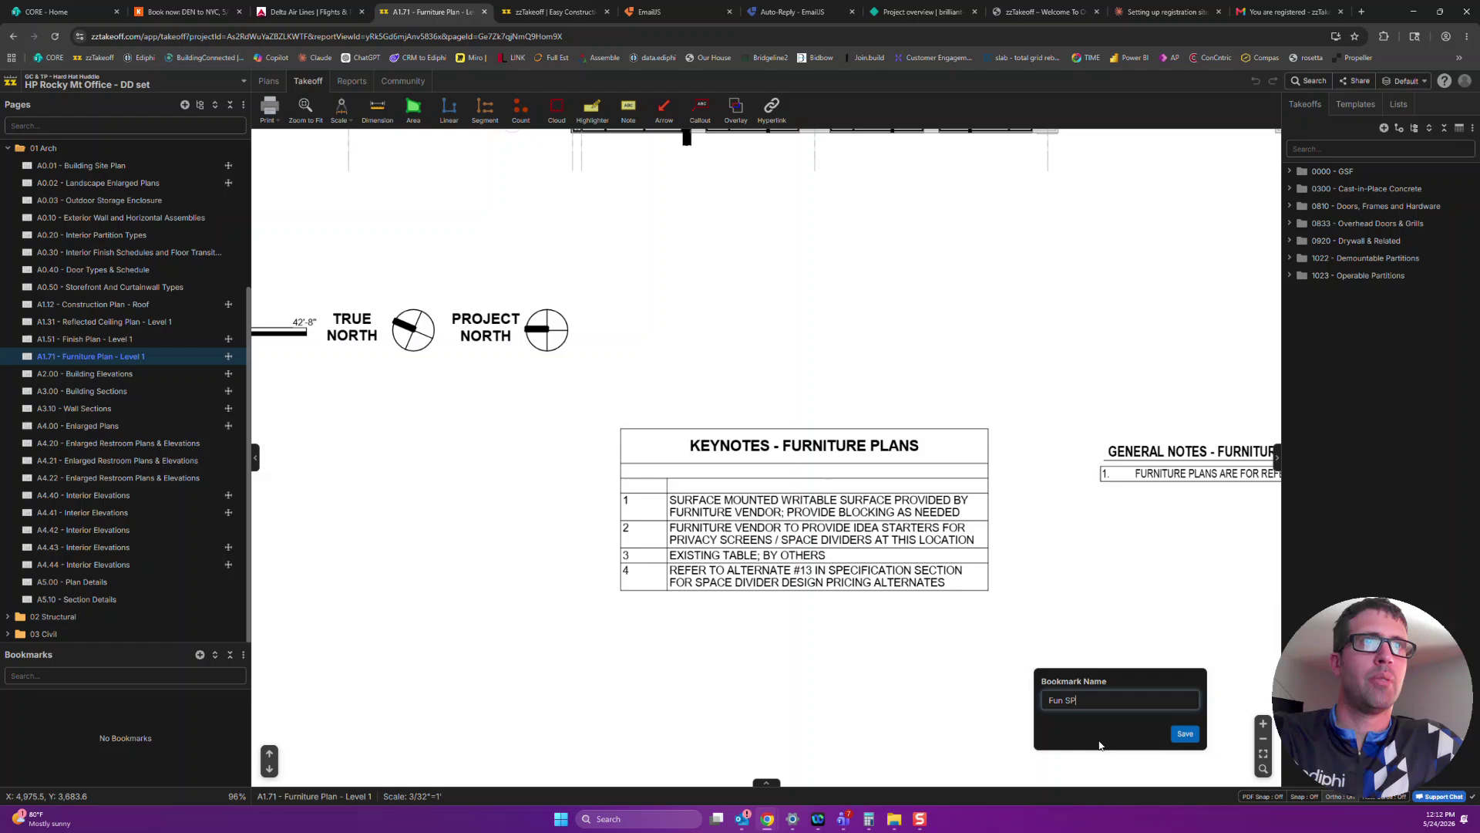
key(Return)
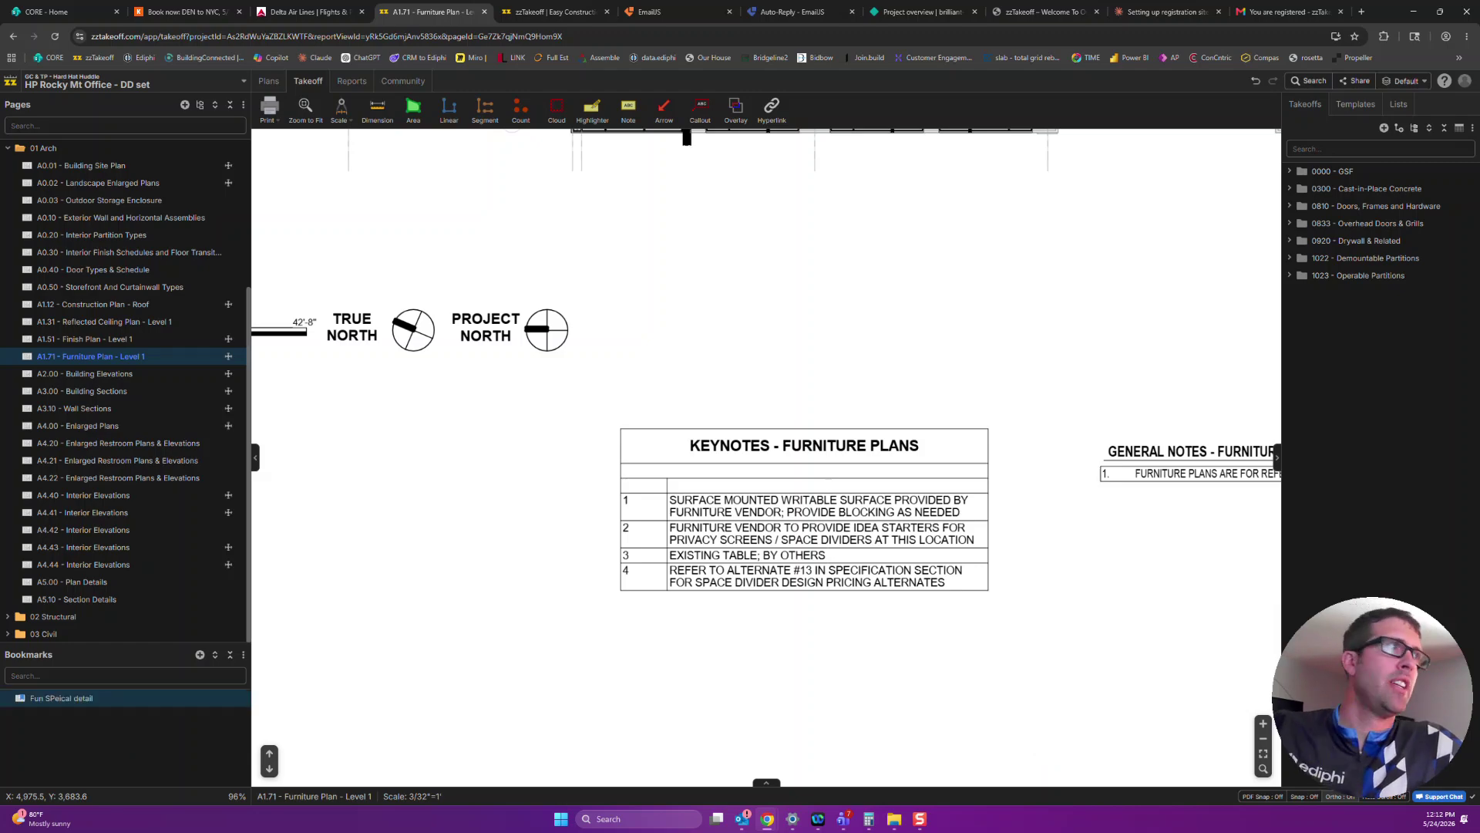
Visit the A0.02 and A0.20 sheets, and return to the furniture plan keynotes through the Fun SPeical detail bookmark
click(123, 185)
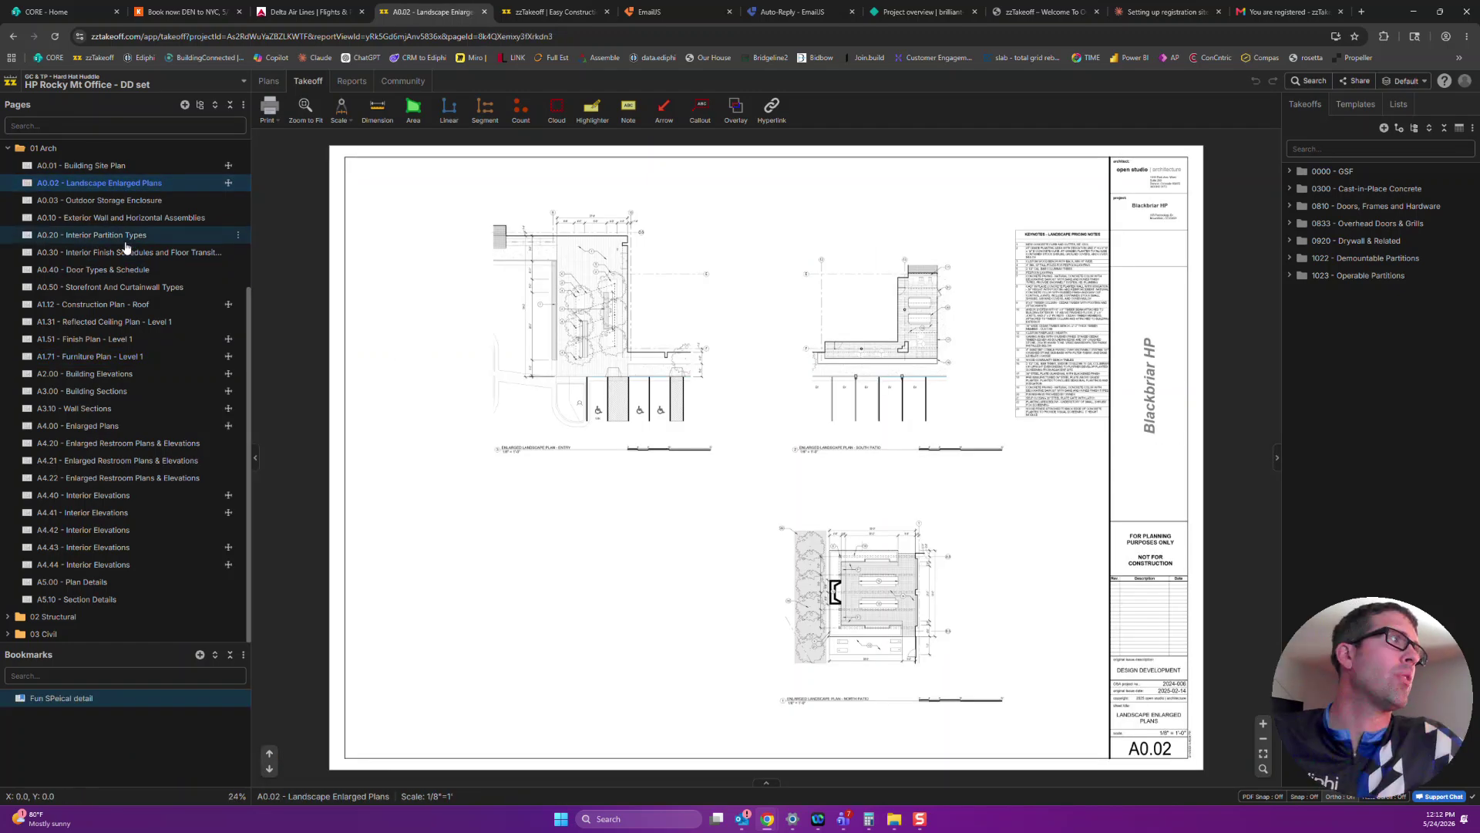
click(92, 234)
click(70, 698)
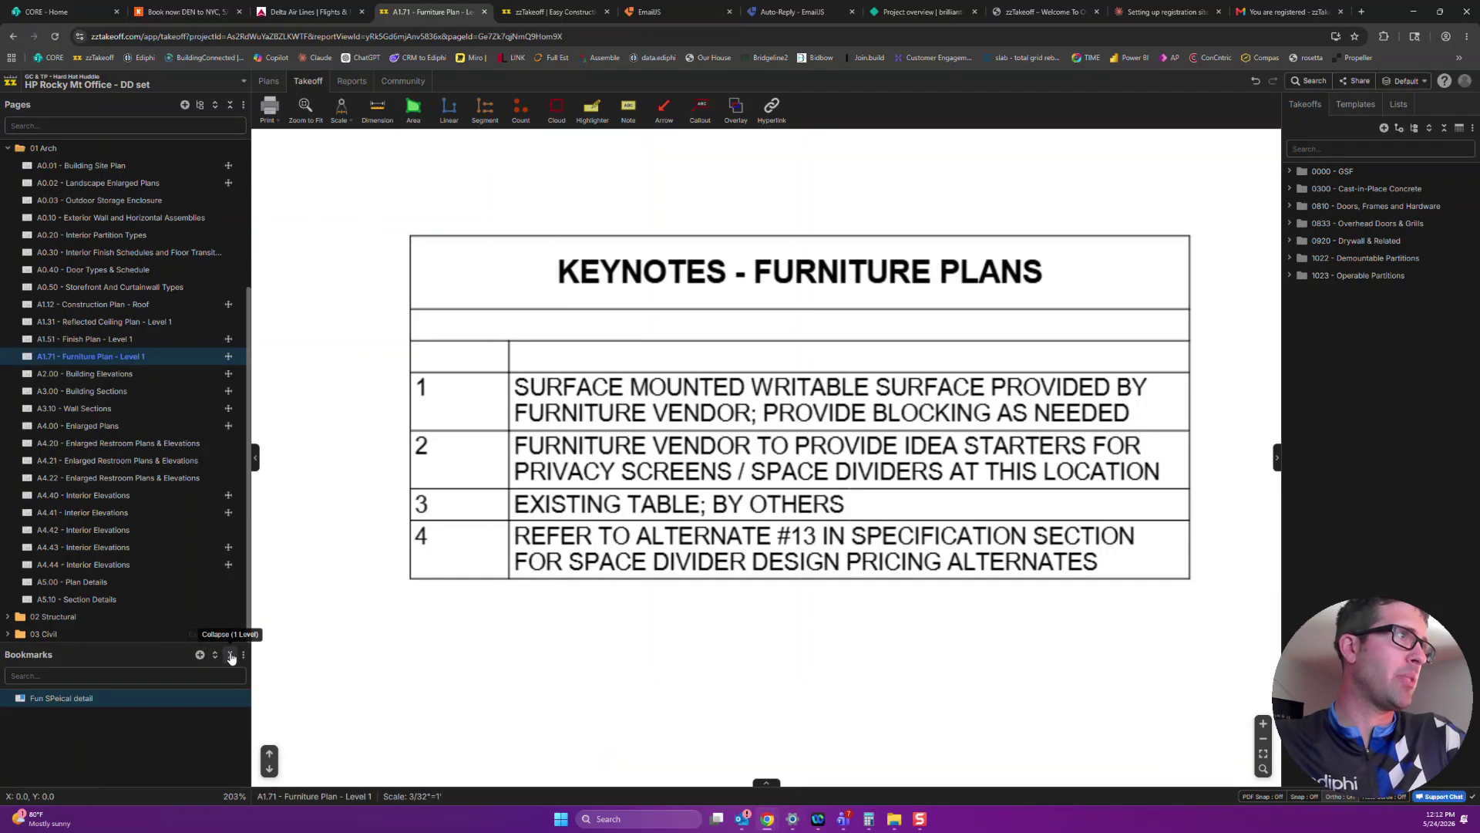
scroll(463, 594, down, 8)
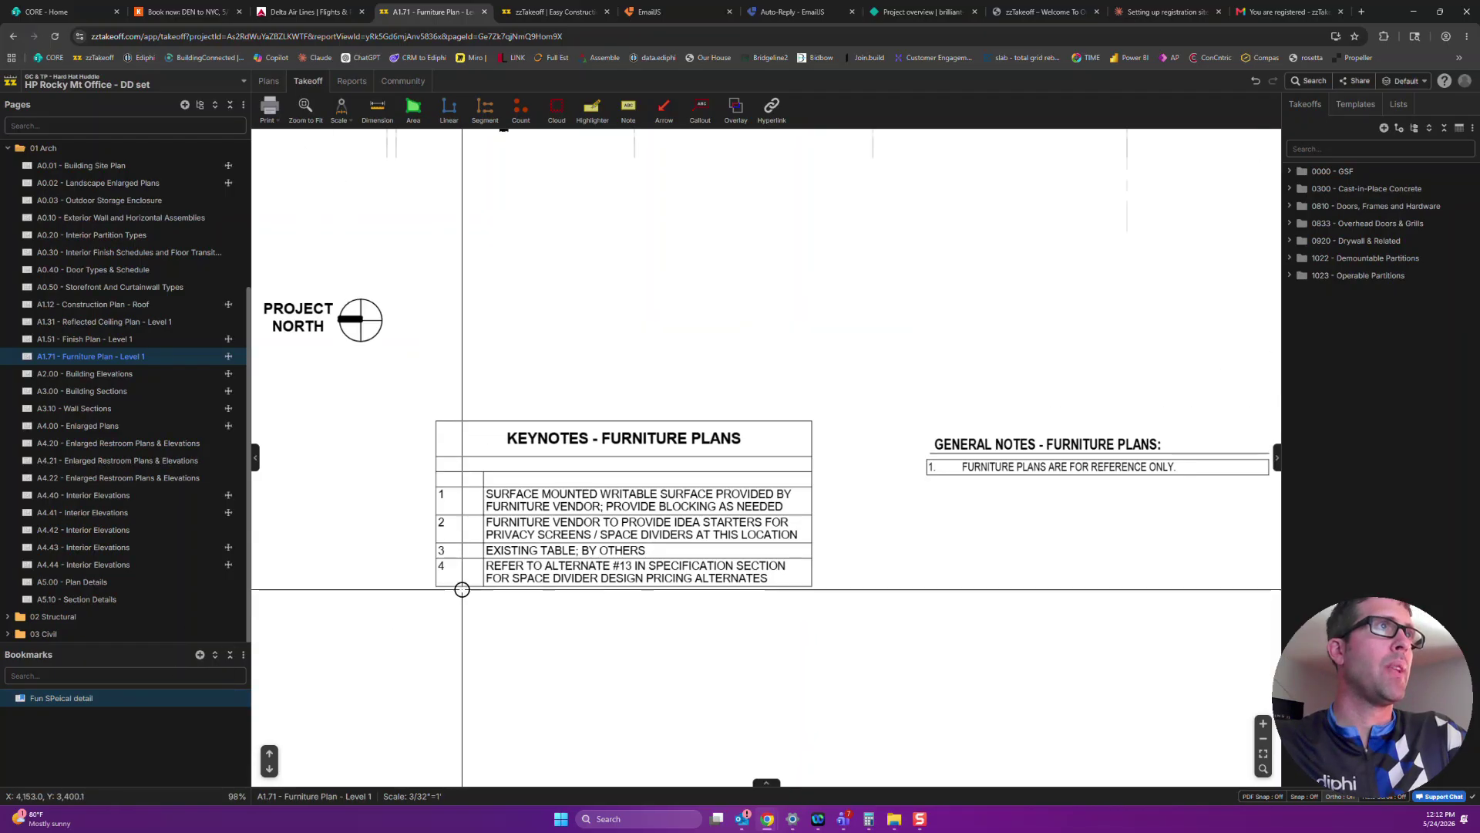
scroll(466, 586, down, 2)
drag(482, 576, 789, 598)
drag(538, 319, 756, 479)
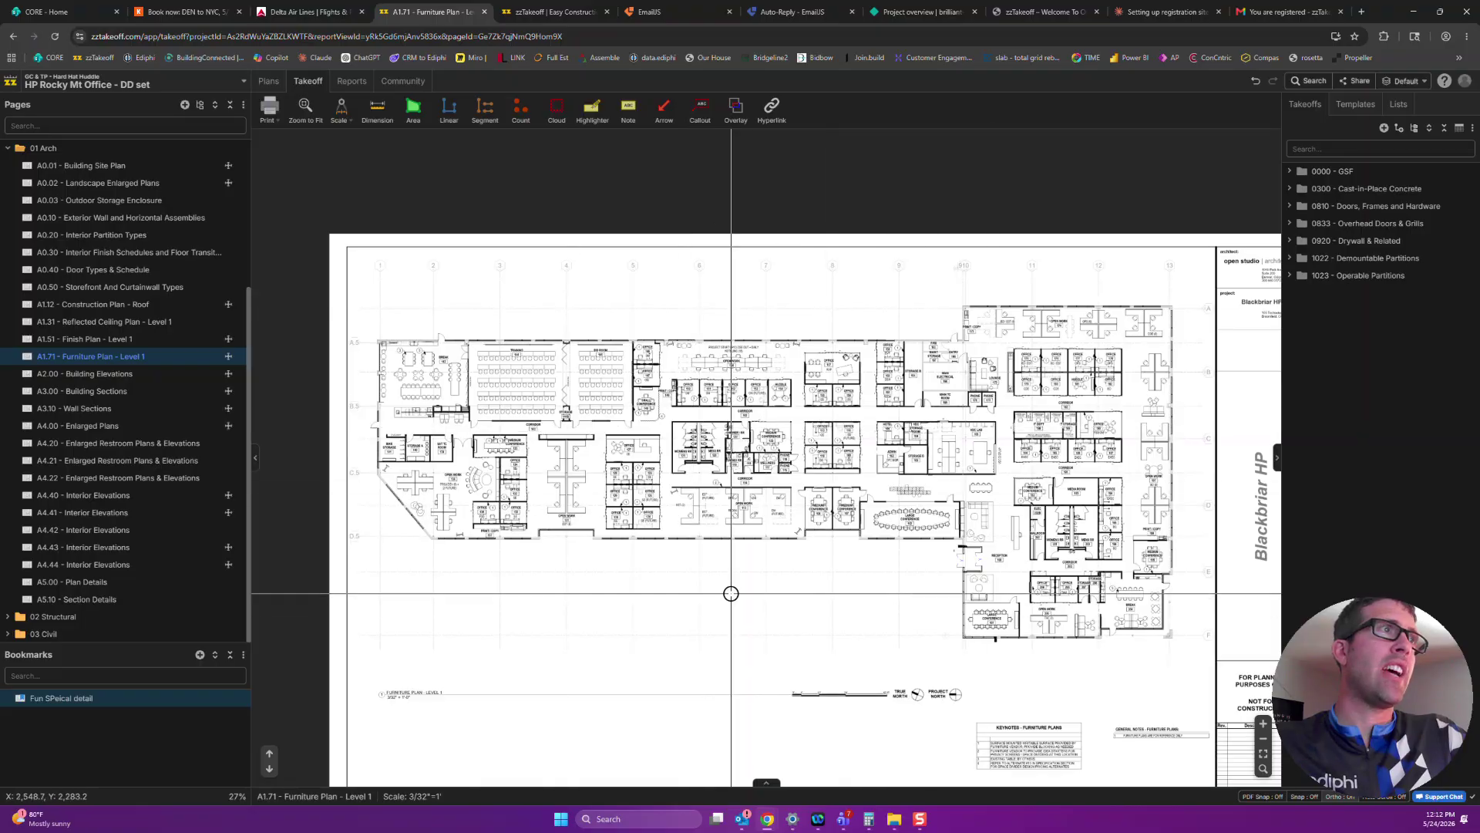
scroll(621, 549, up, 1)
scroll(621, 550, down, 3)
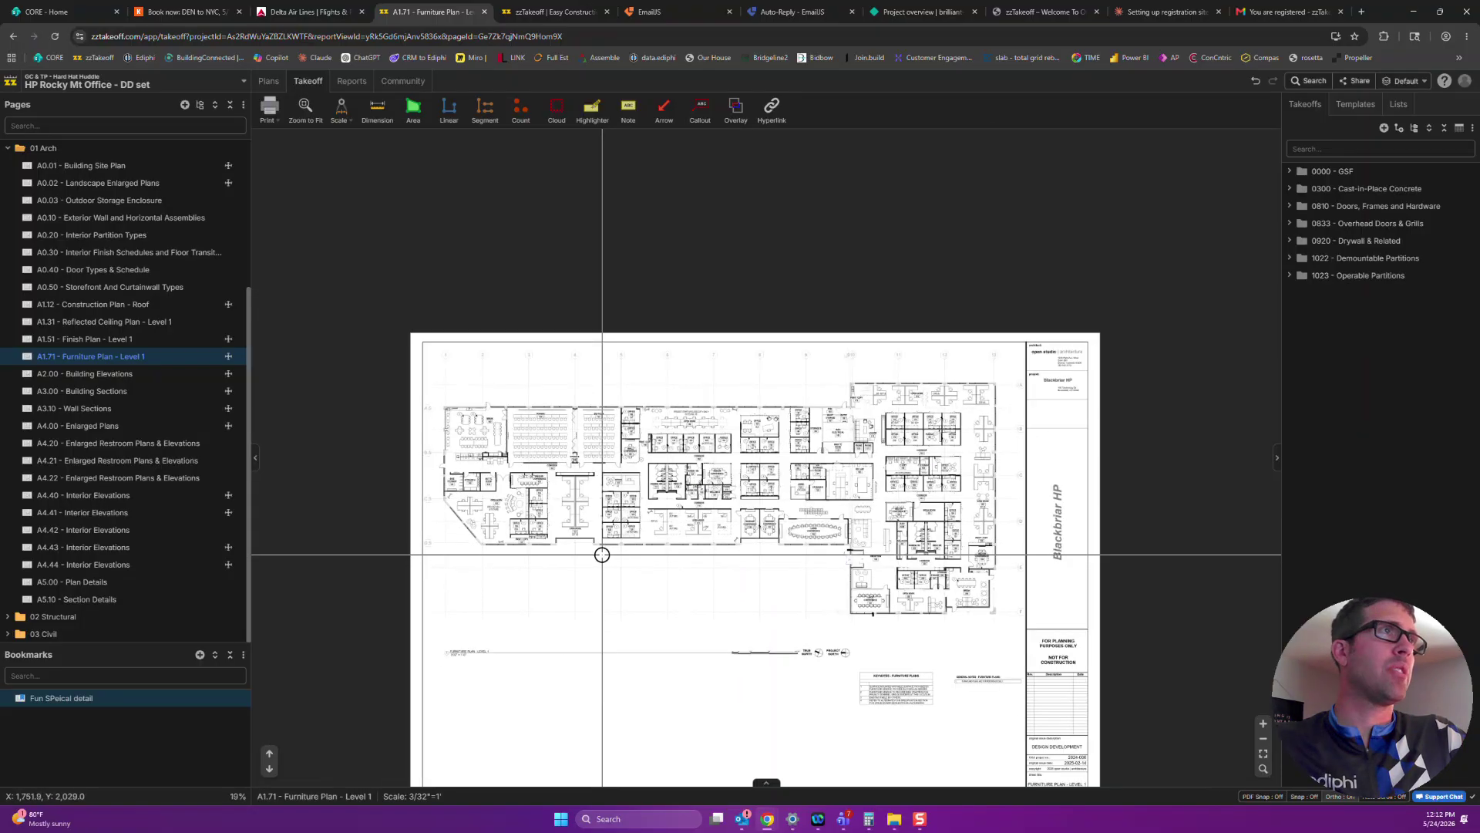
Open the AD0.10 - Demo Site Plan sheet and clear its page scale
scroll(154, 309, up, 3)
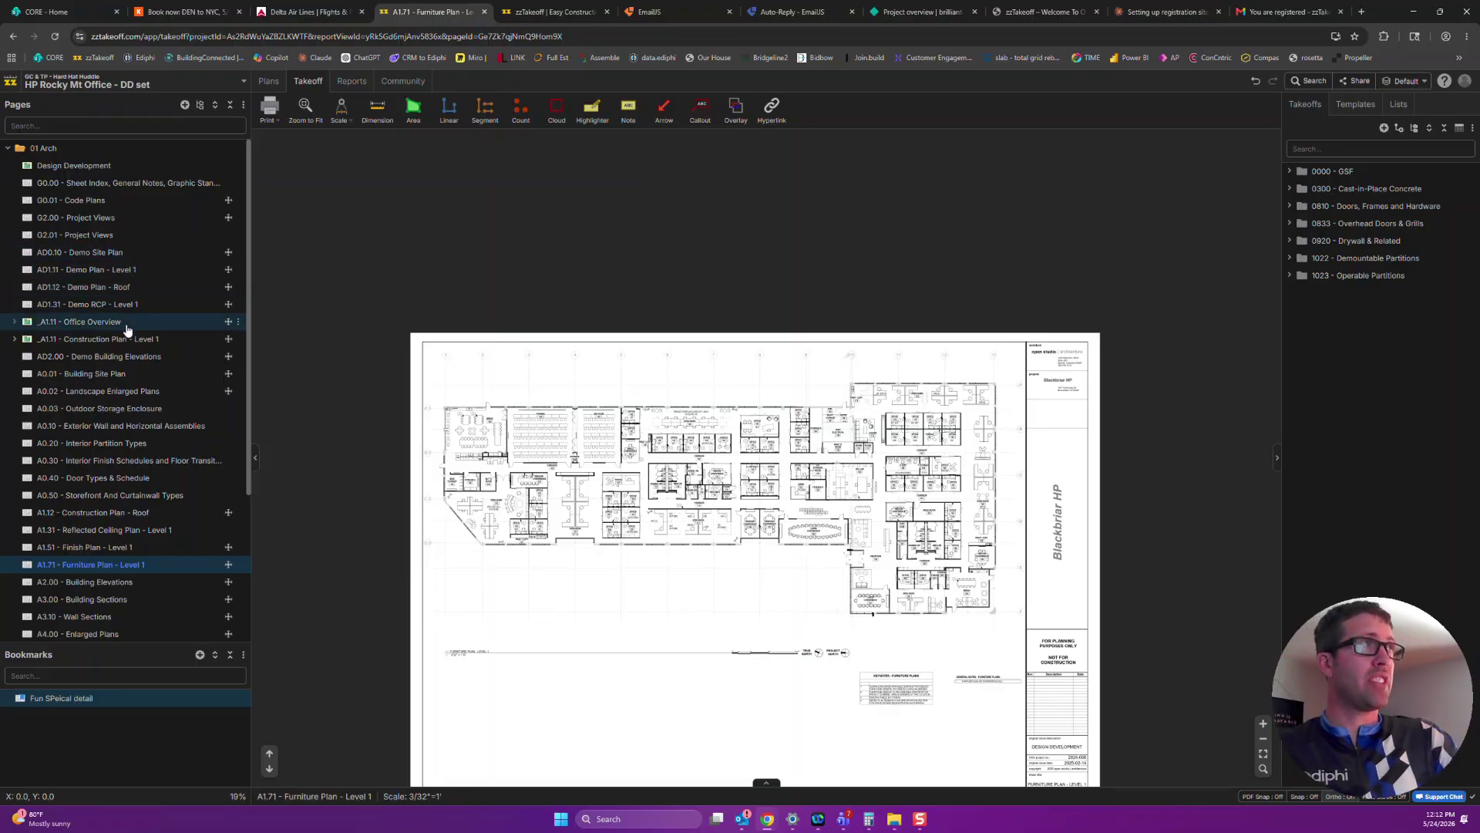
click(128, 330)
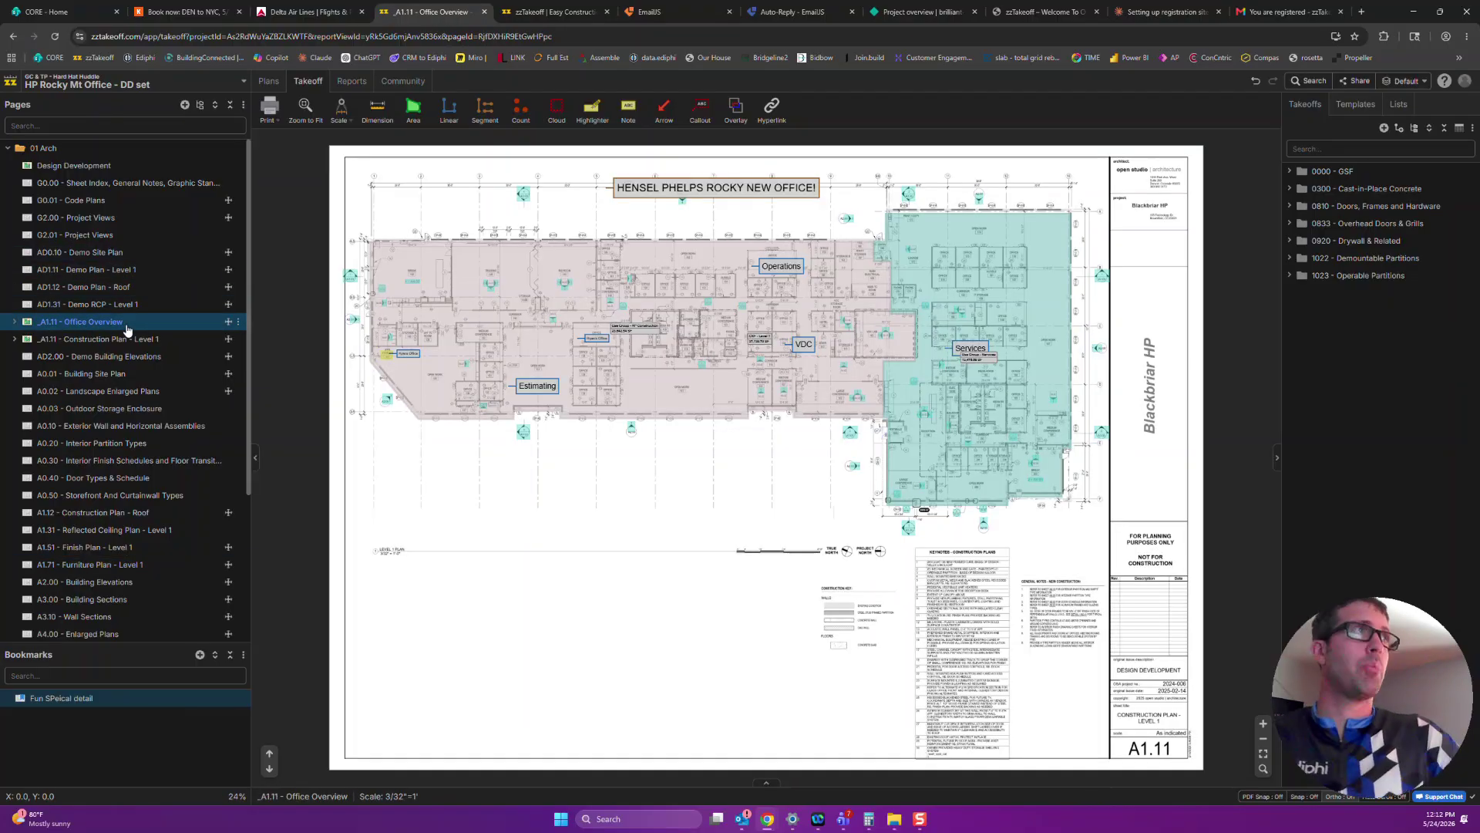
click(147, 252)
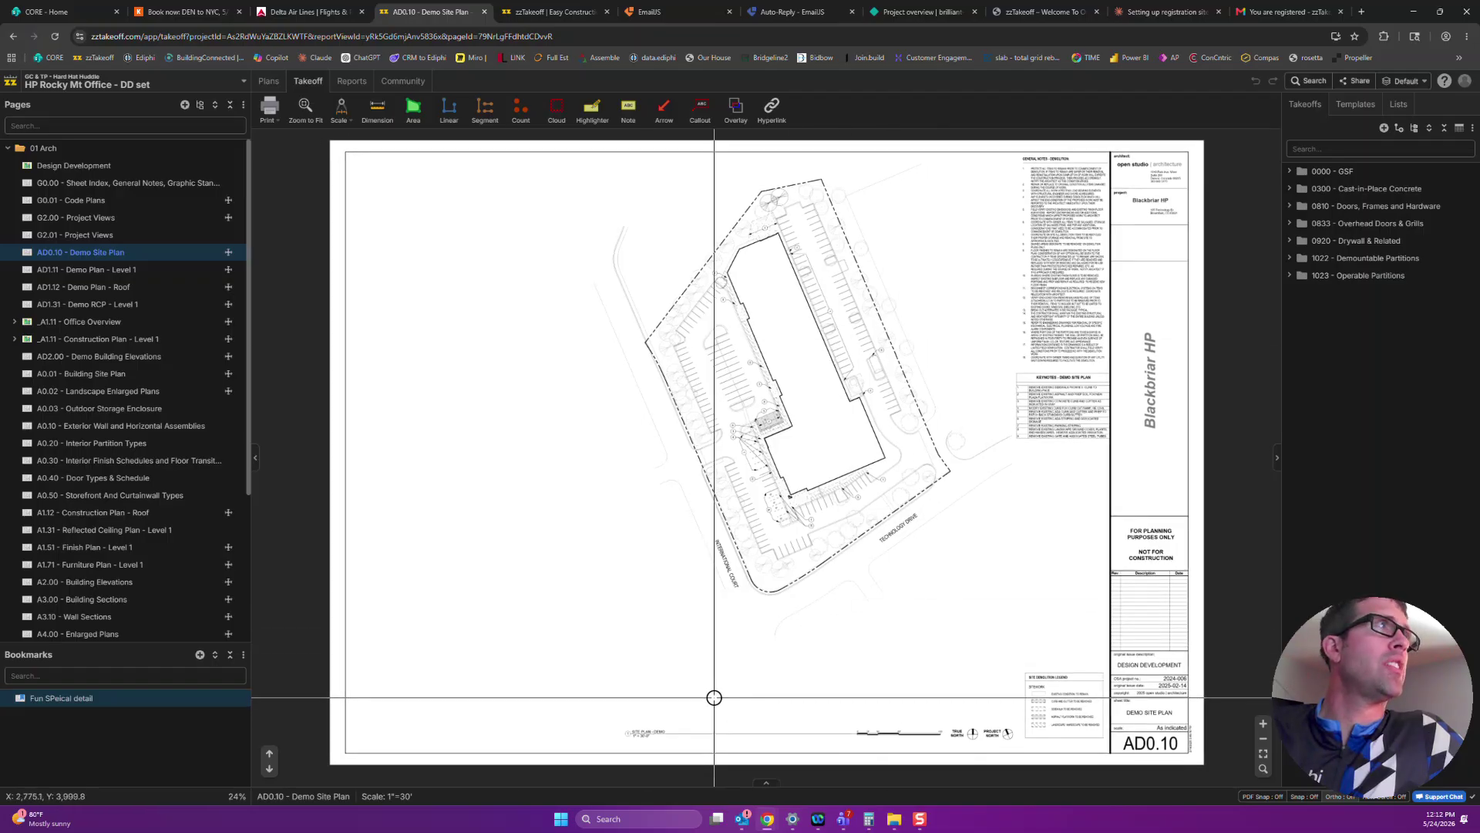
drag(714, 694, 753, 591)
click(340, 111)
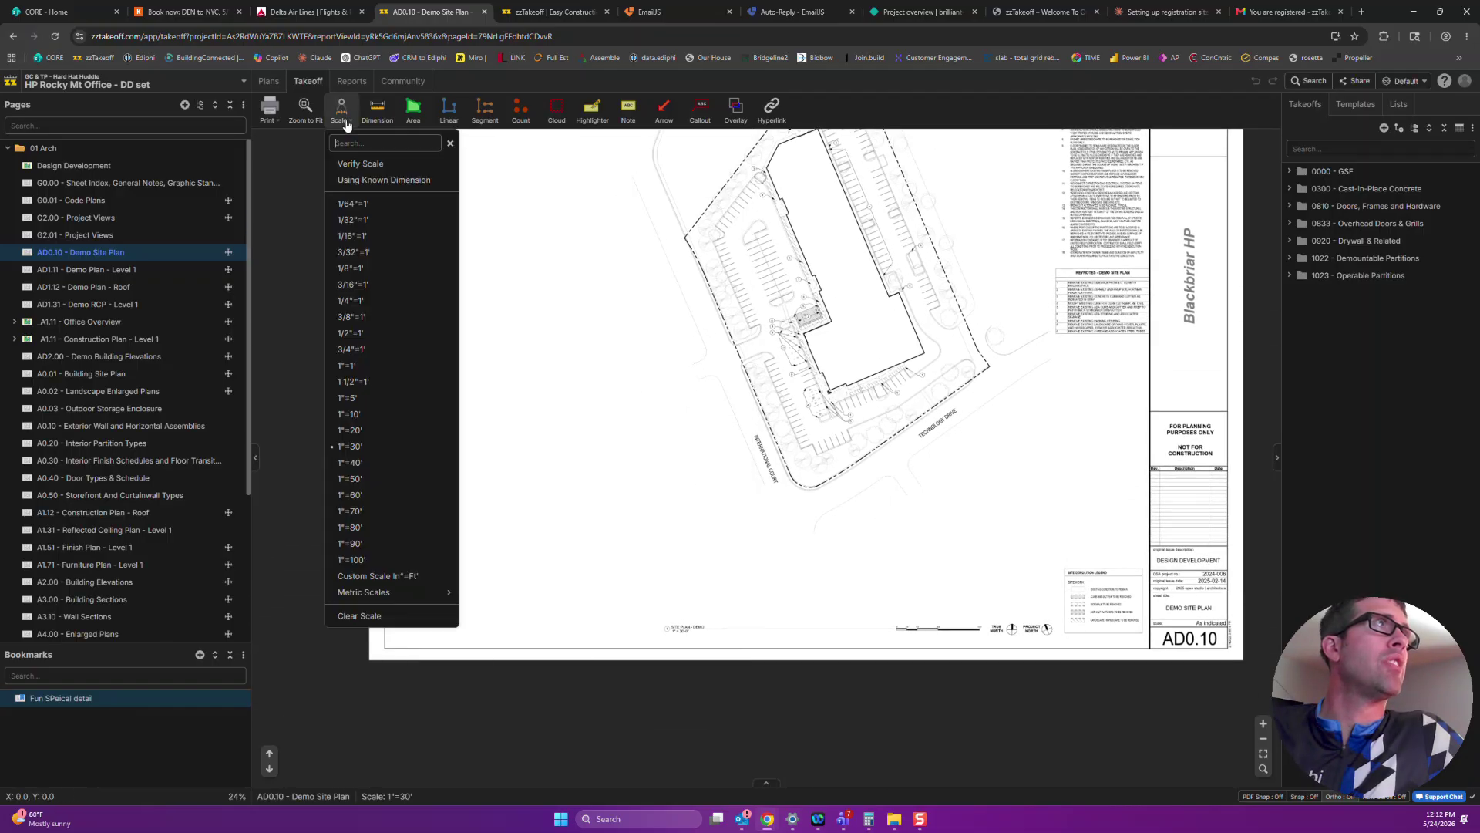
click(359, 616)
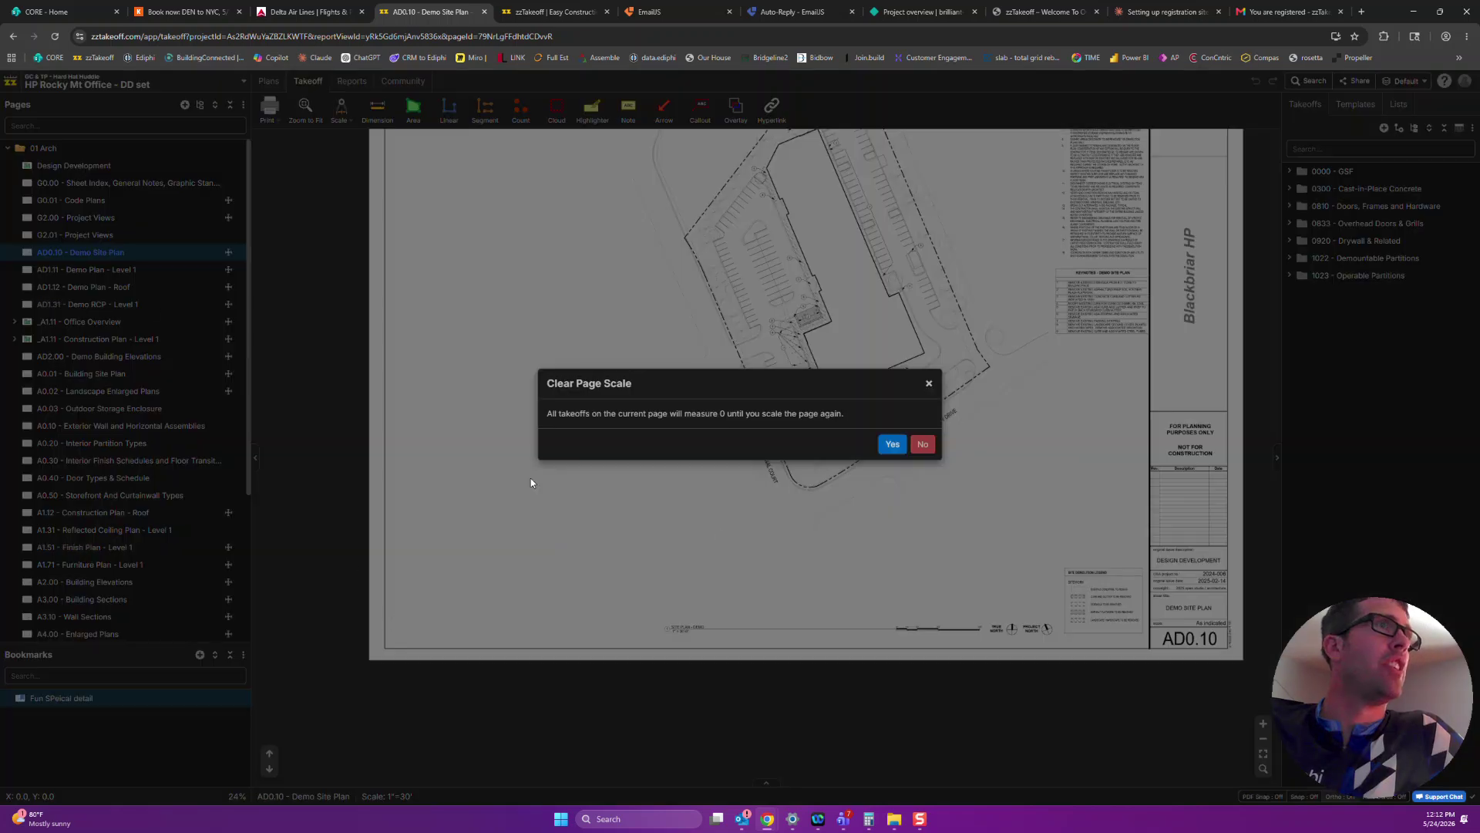
click(882, 445)
Scale the Demo Site Plan to 1"=30' by running AI scale detection on the scale note under its drawing title
scroll(690, 637, up, 5)
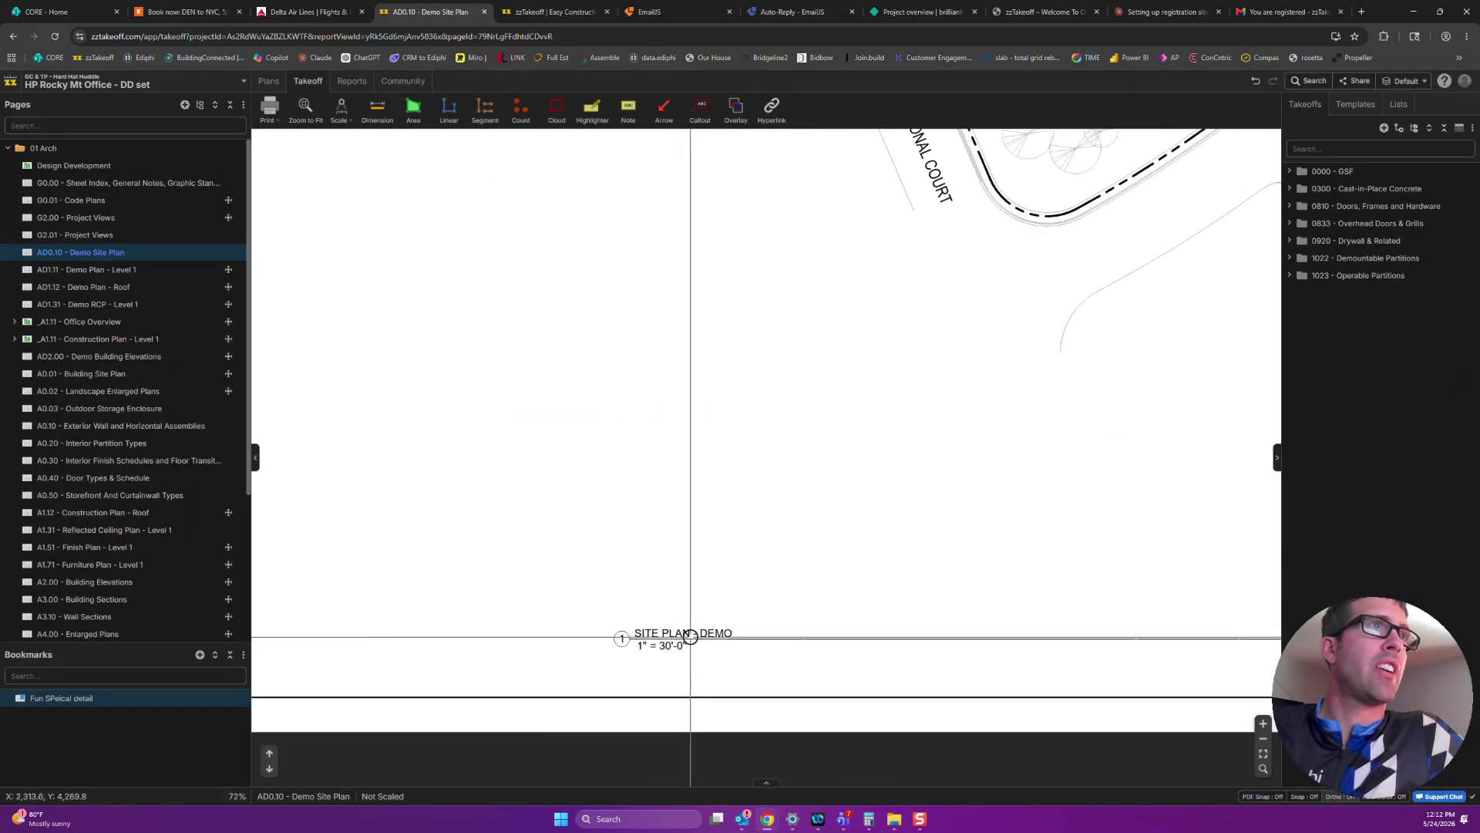
scroll(690, 636, up, 3)
click(341, 112)
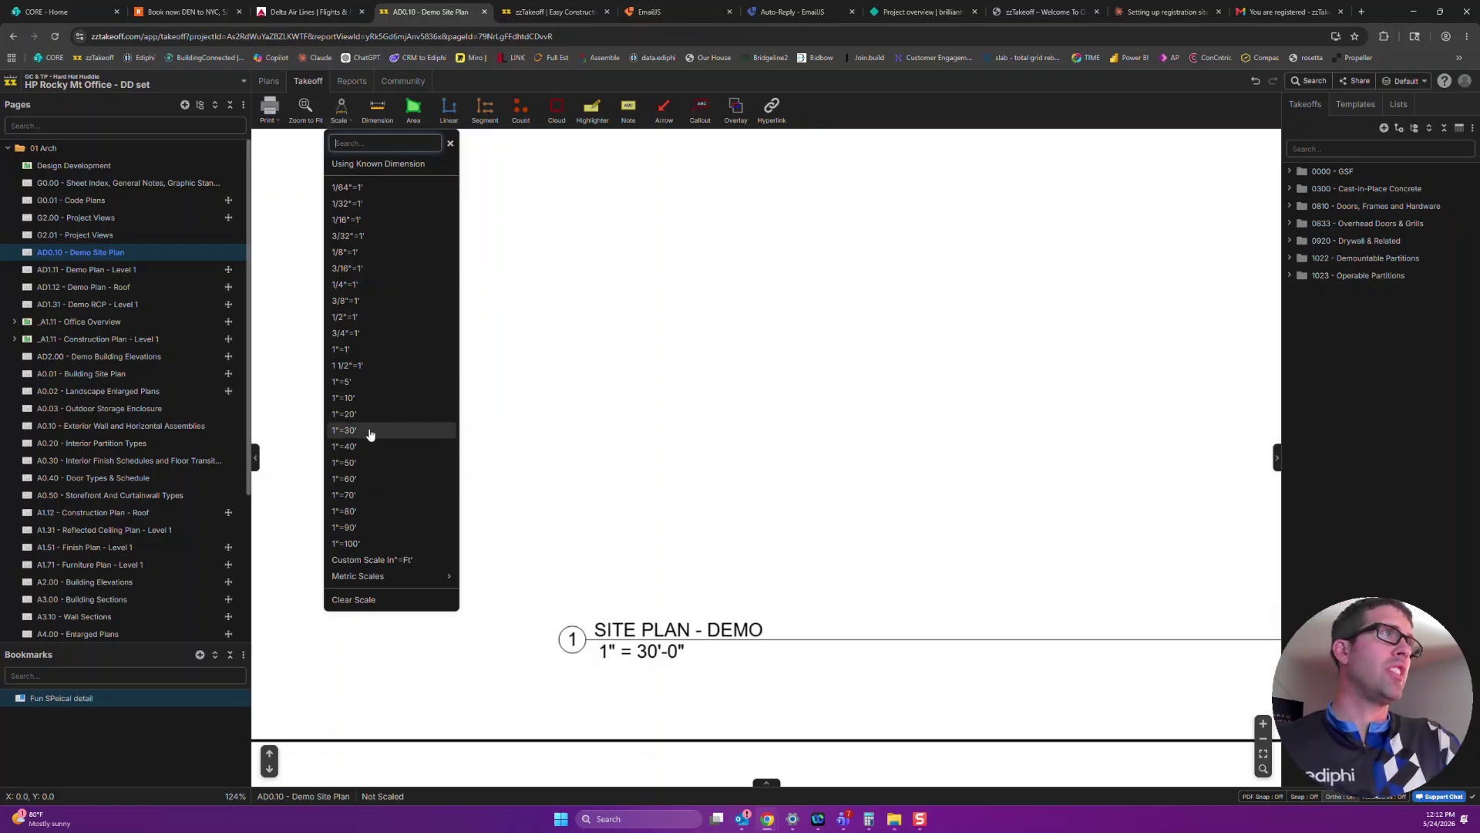
drag(679, 670, 716, 670)
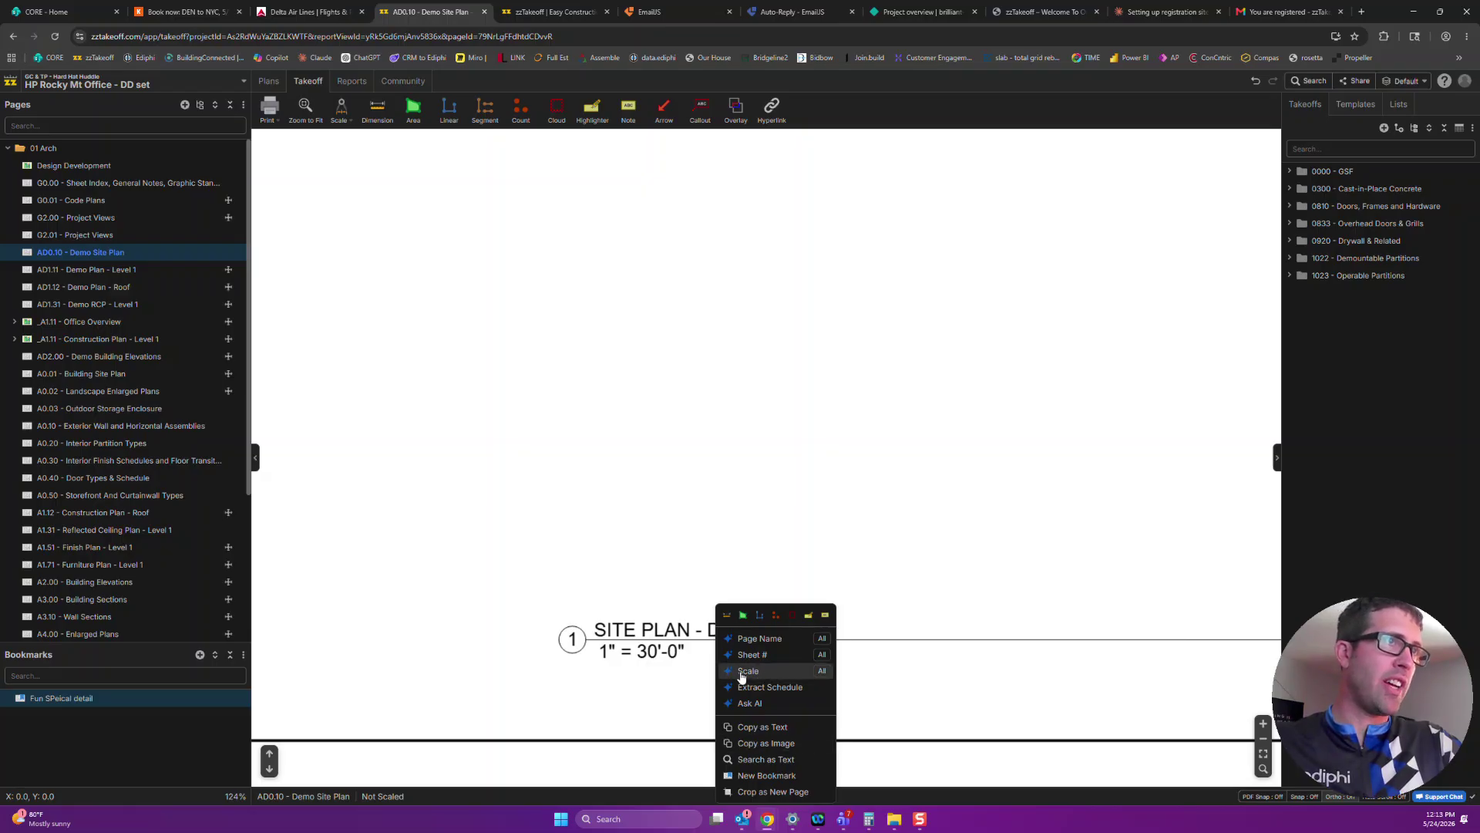
click(741, 672)
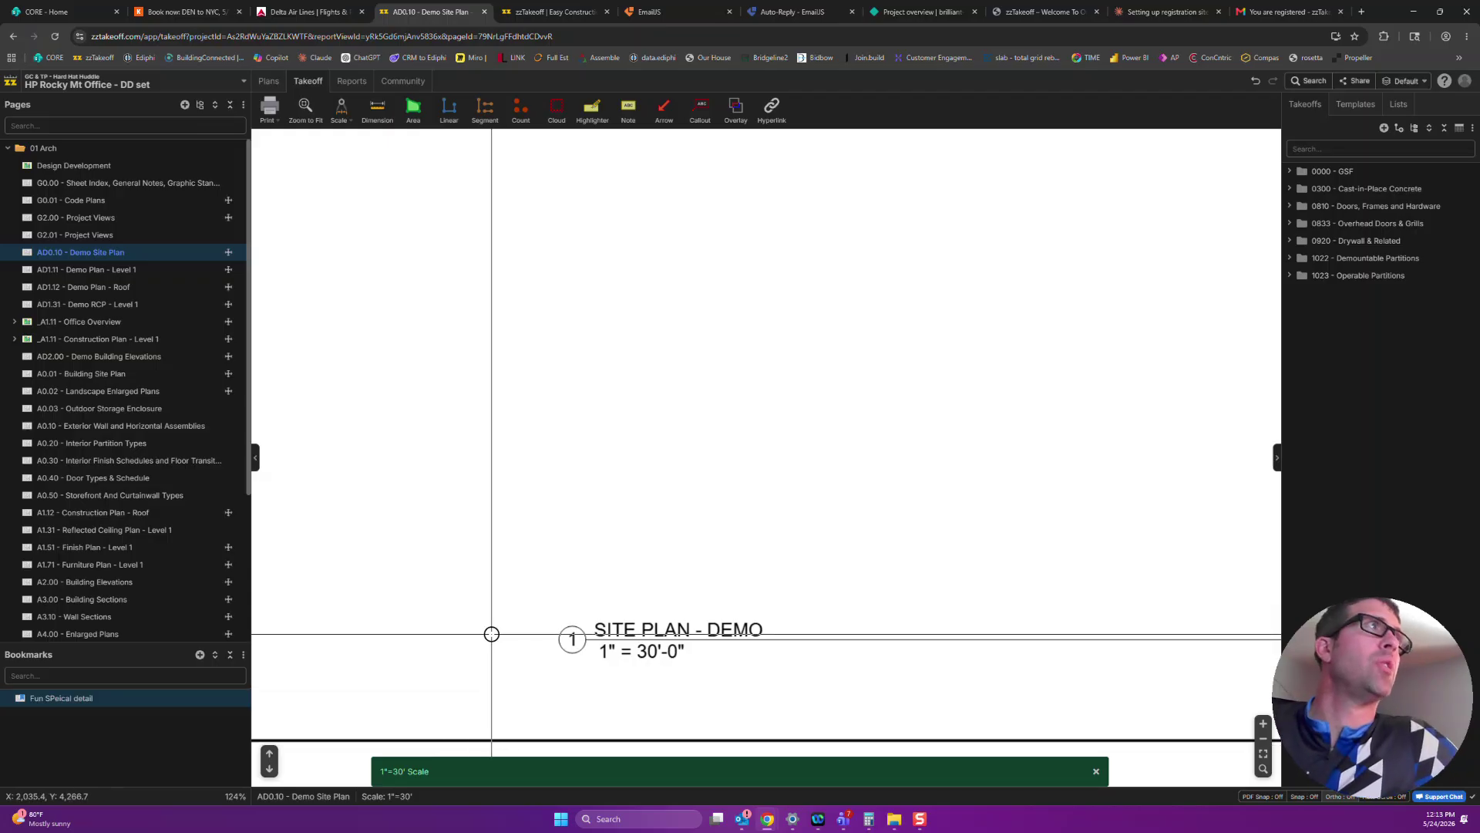
Select the Demo Site Plan drawing area, review which pages AI batch scaling would cover, and close the page selection without scaling
click(196, 268)
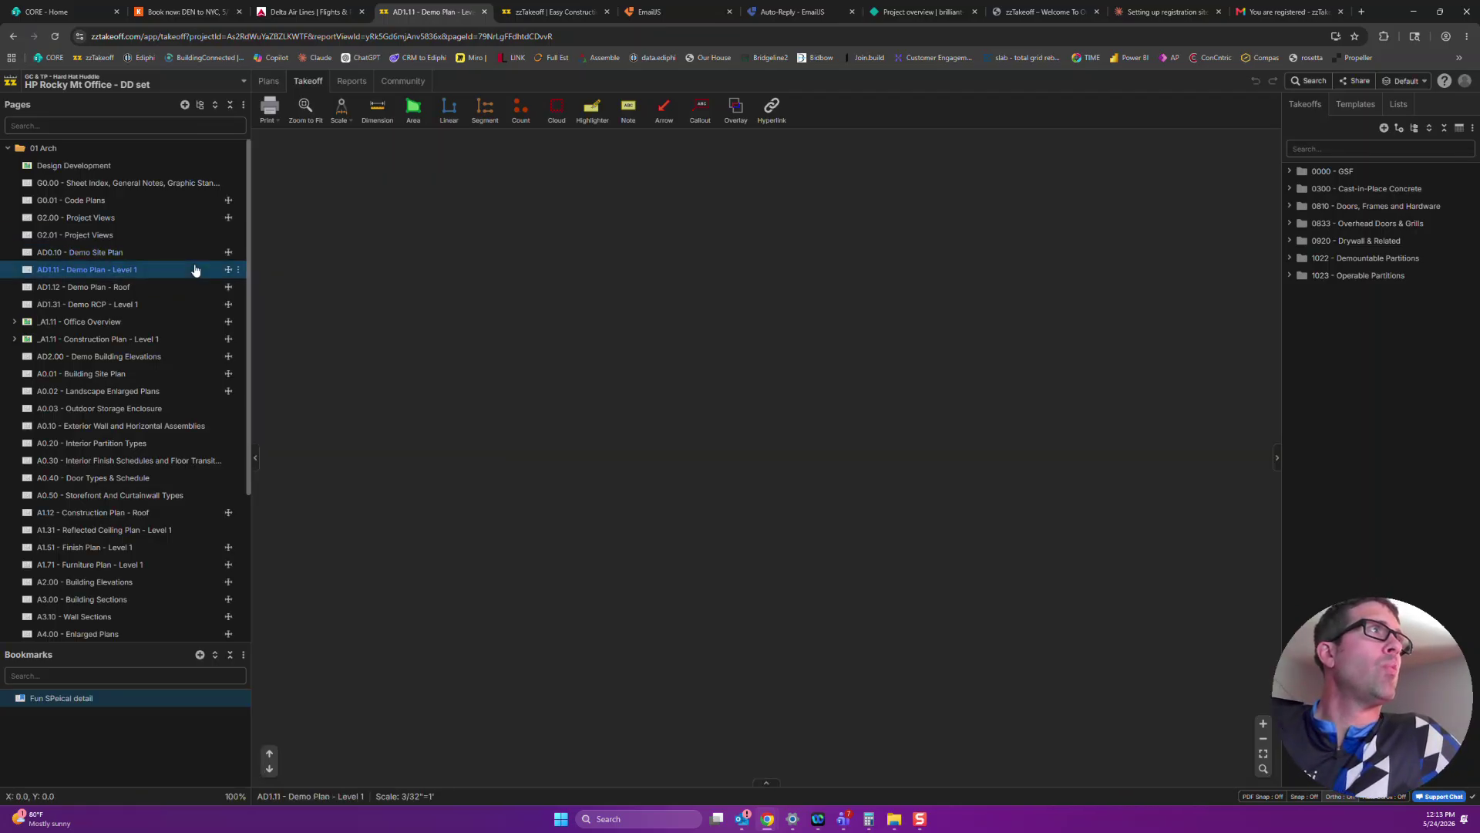
click(185, 253)
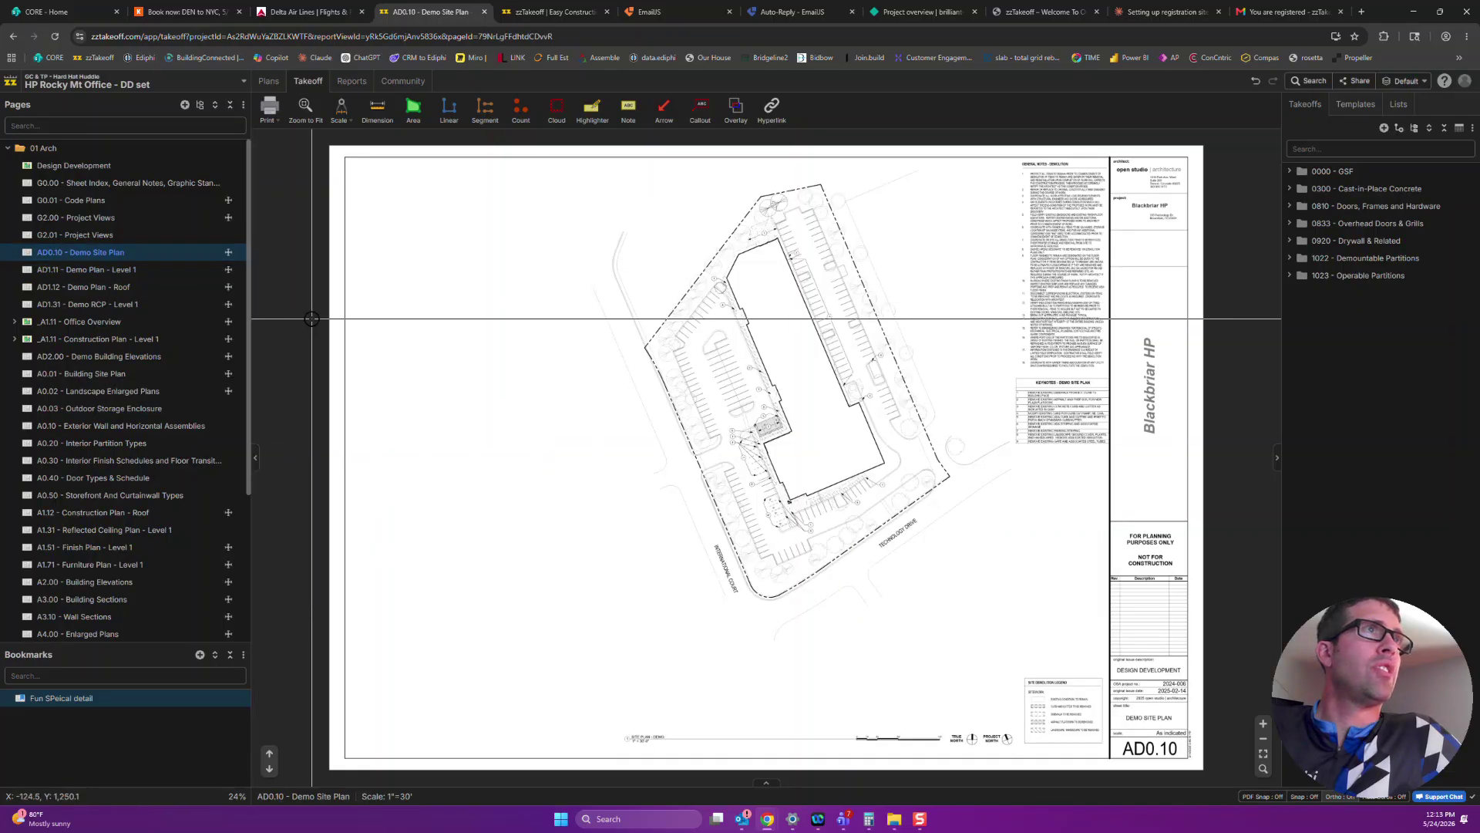
drag(408, 255, 955, 689)
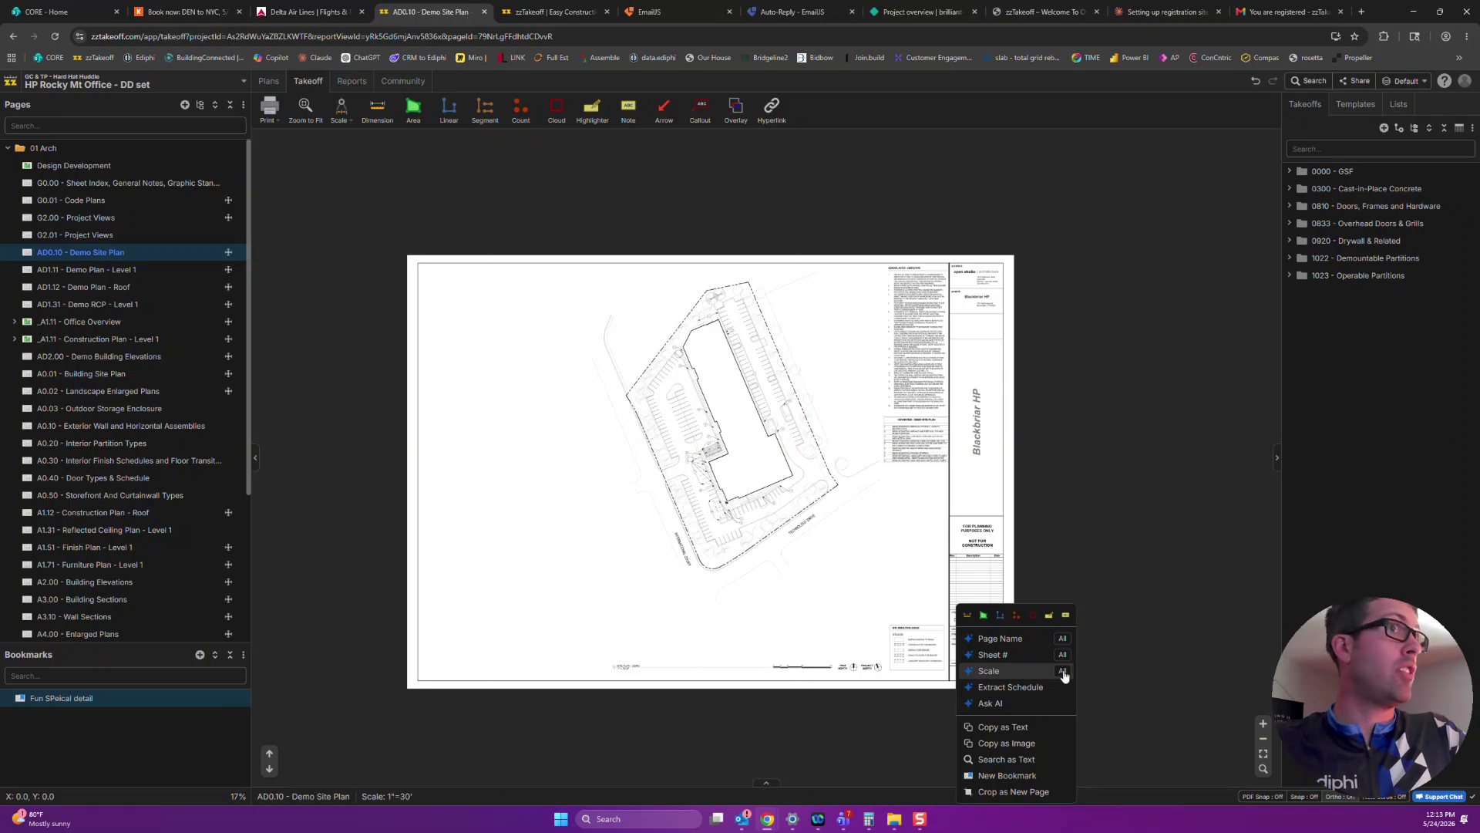
click(1062, 672)
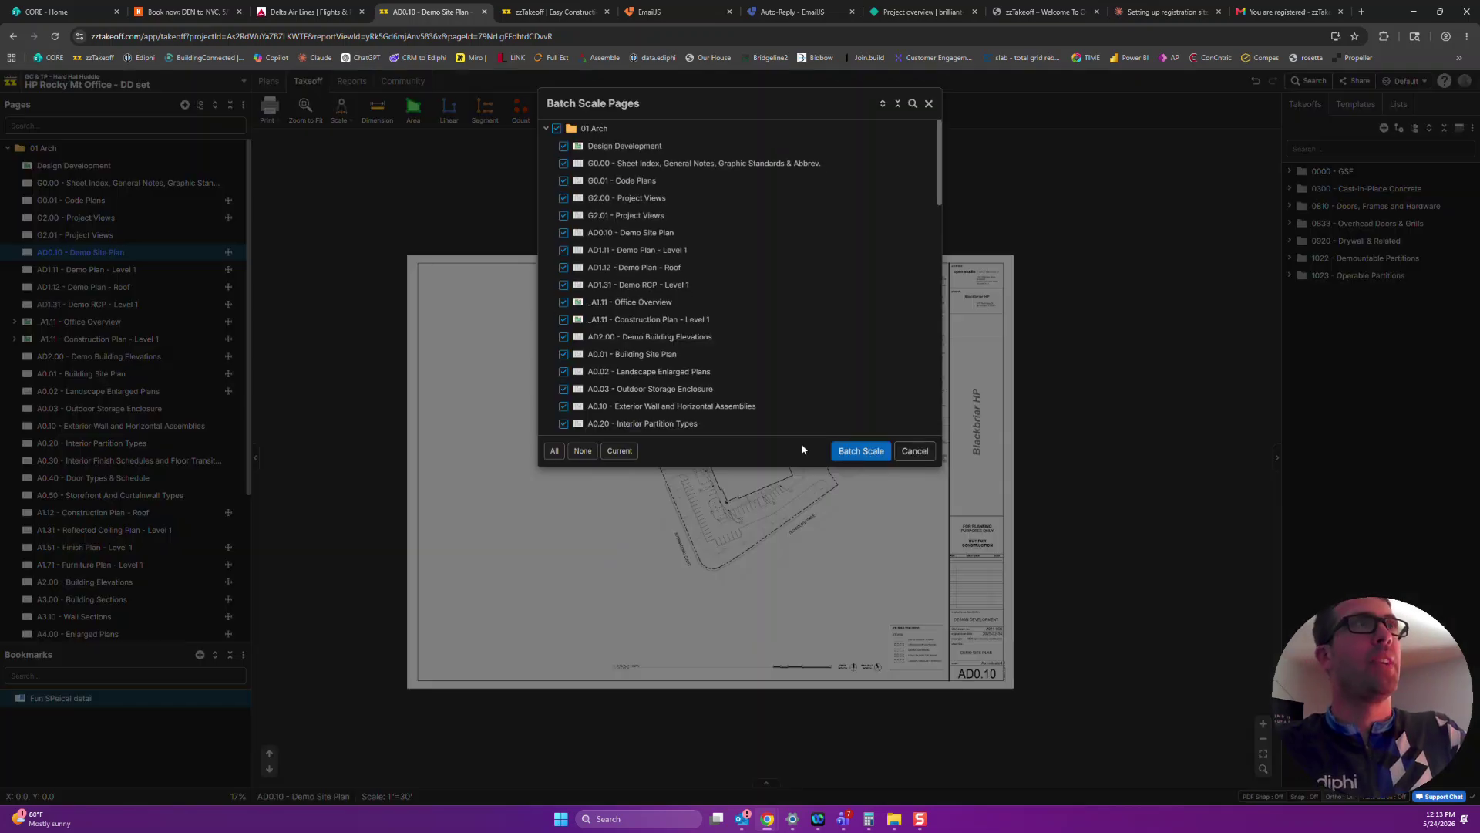
scroll(568, 231, down, 10)
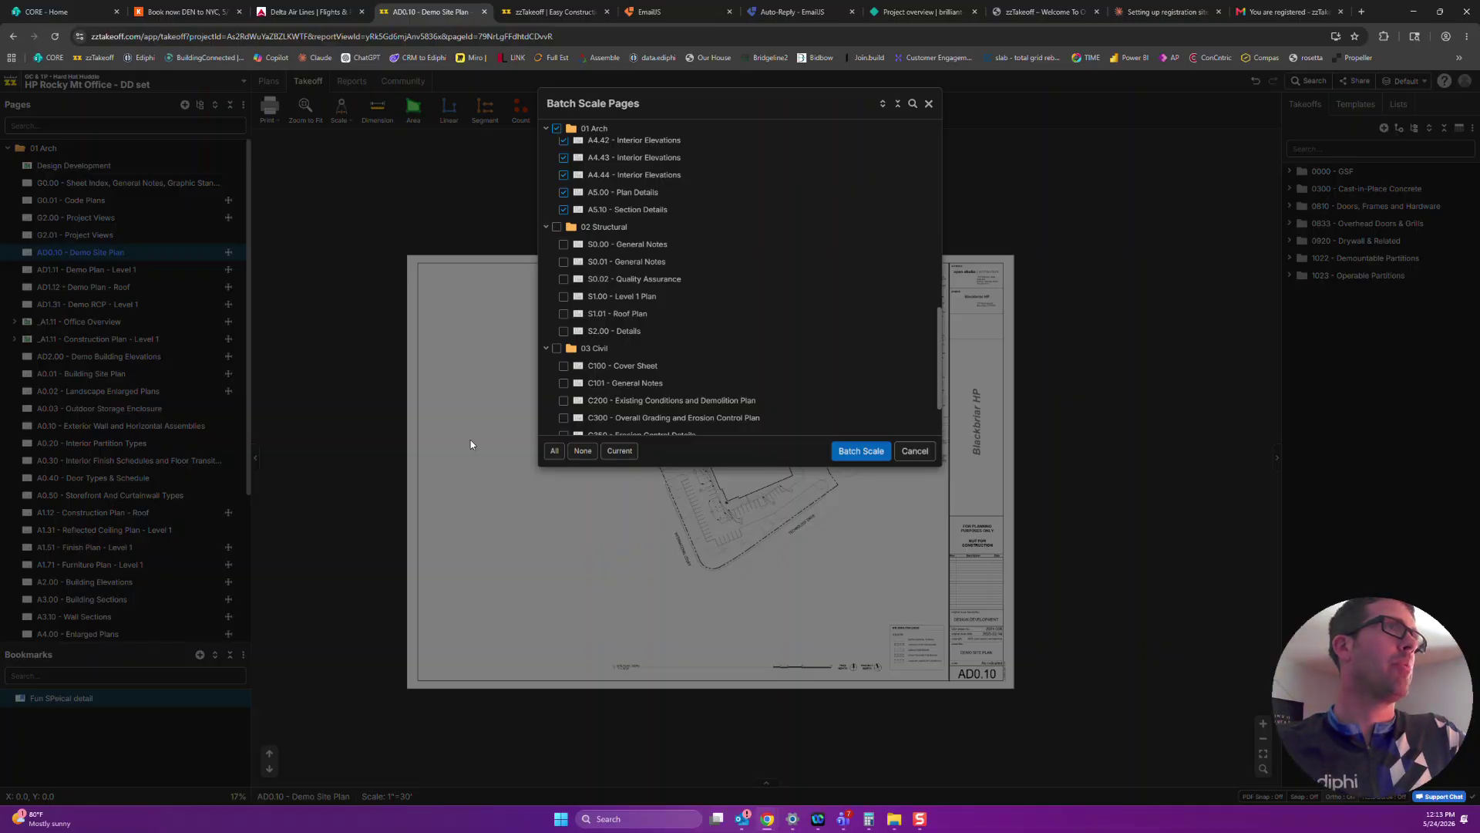
click(914, 451)
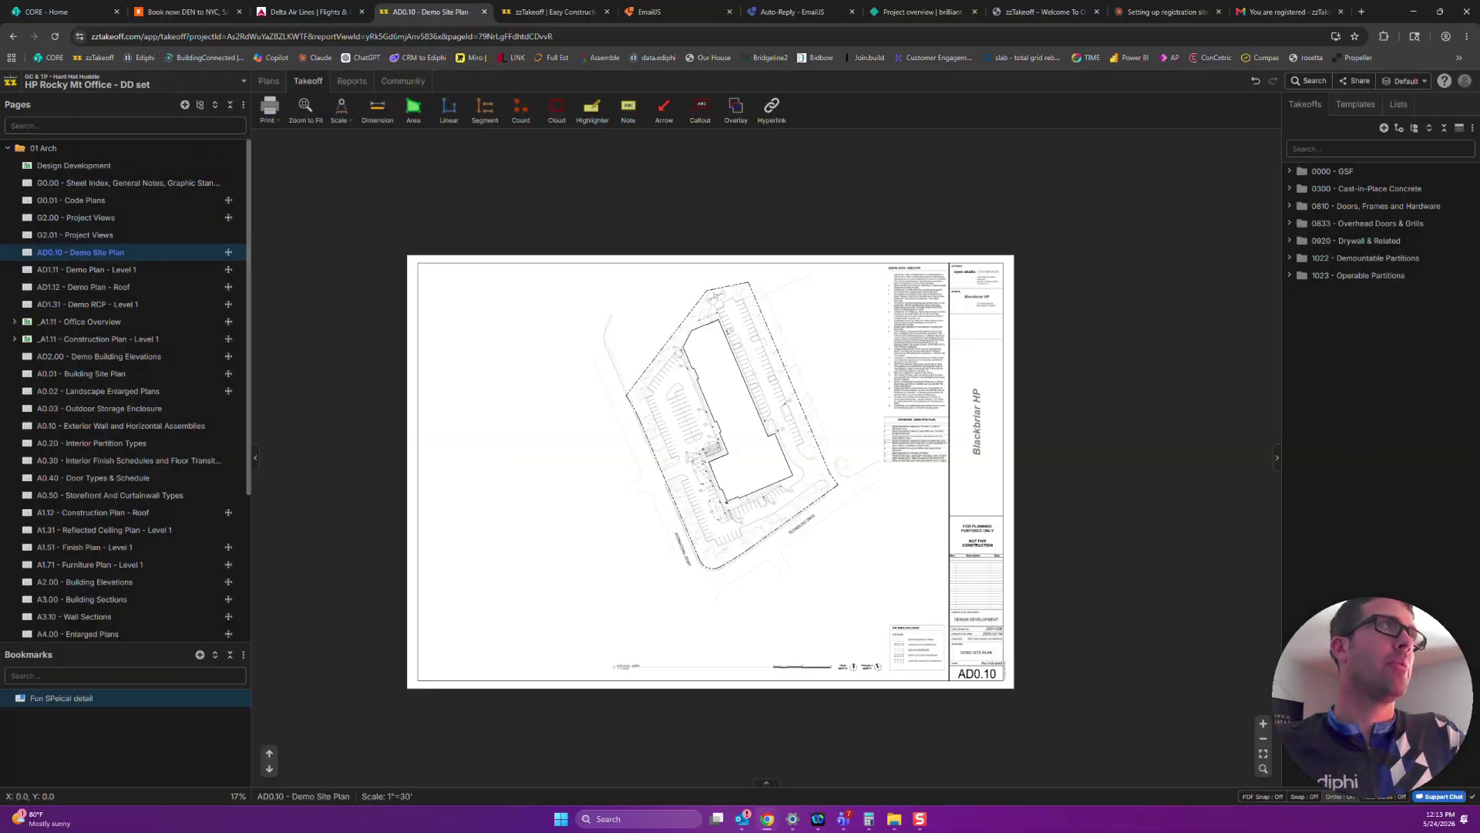
Batch-scale the 02 Structural and 03 Civil pages with AI from an area covering the S1.00 - Level 1 Plan sheet
click(7, 148)
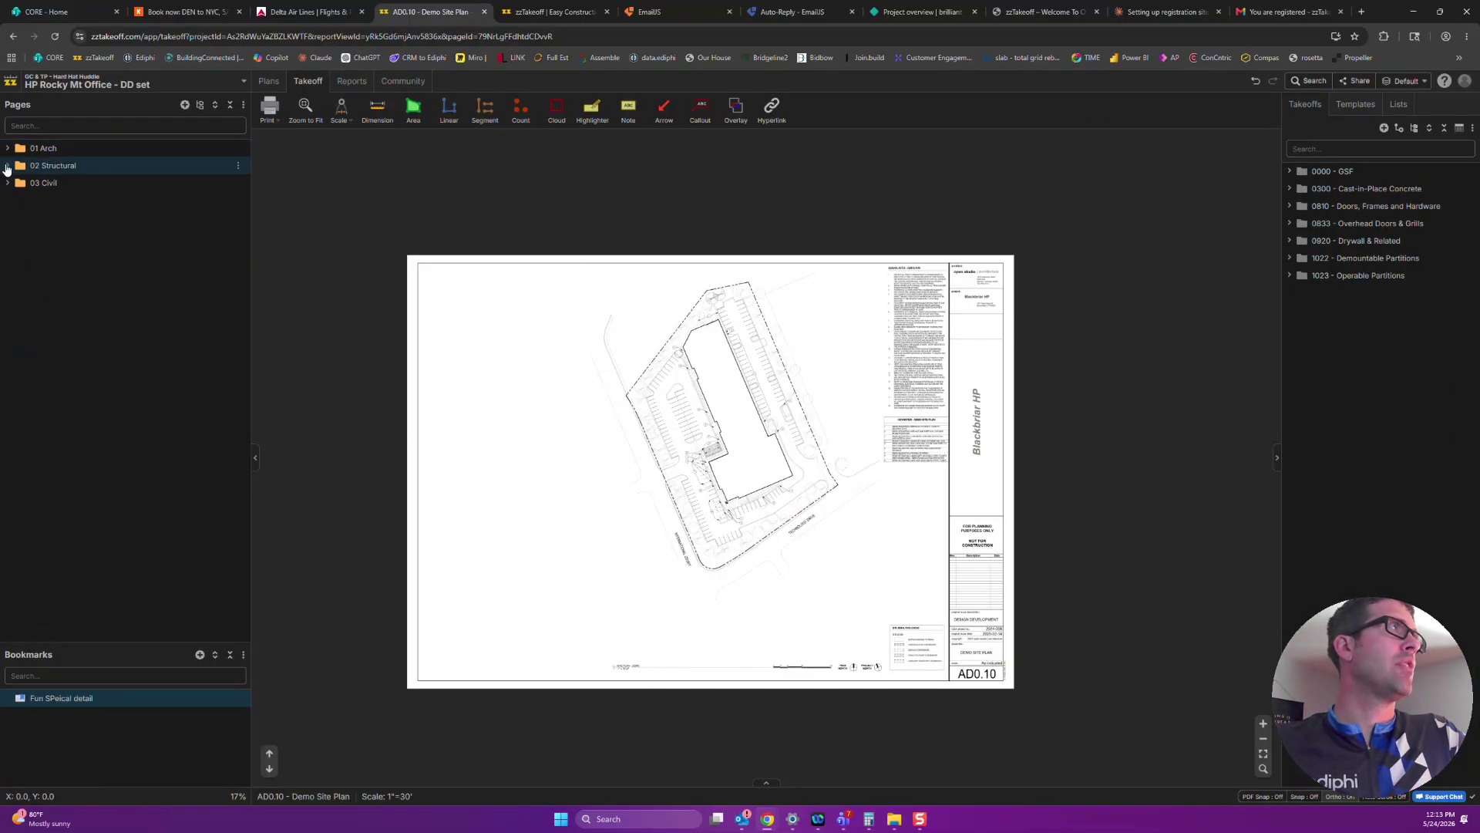
click(71, 235)
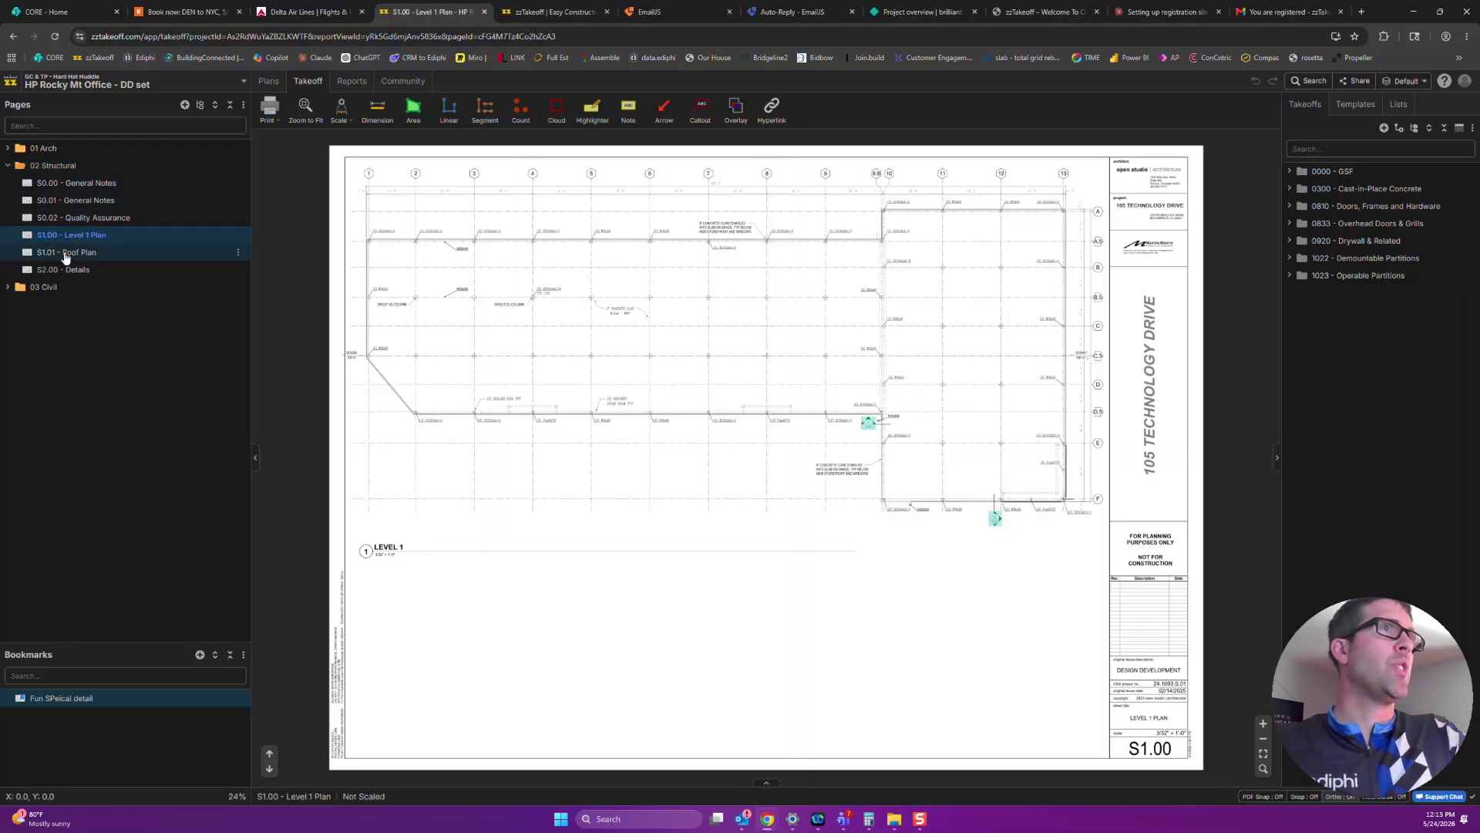
mouse_move(351, 161)
mouse_down()
mouse_move(390, 205)
mouse_move(1094, 693)
mouse_move(1162, 764)
mouse_up()
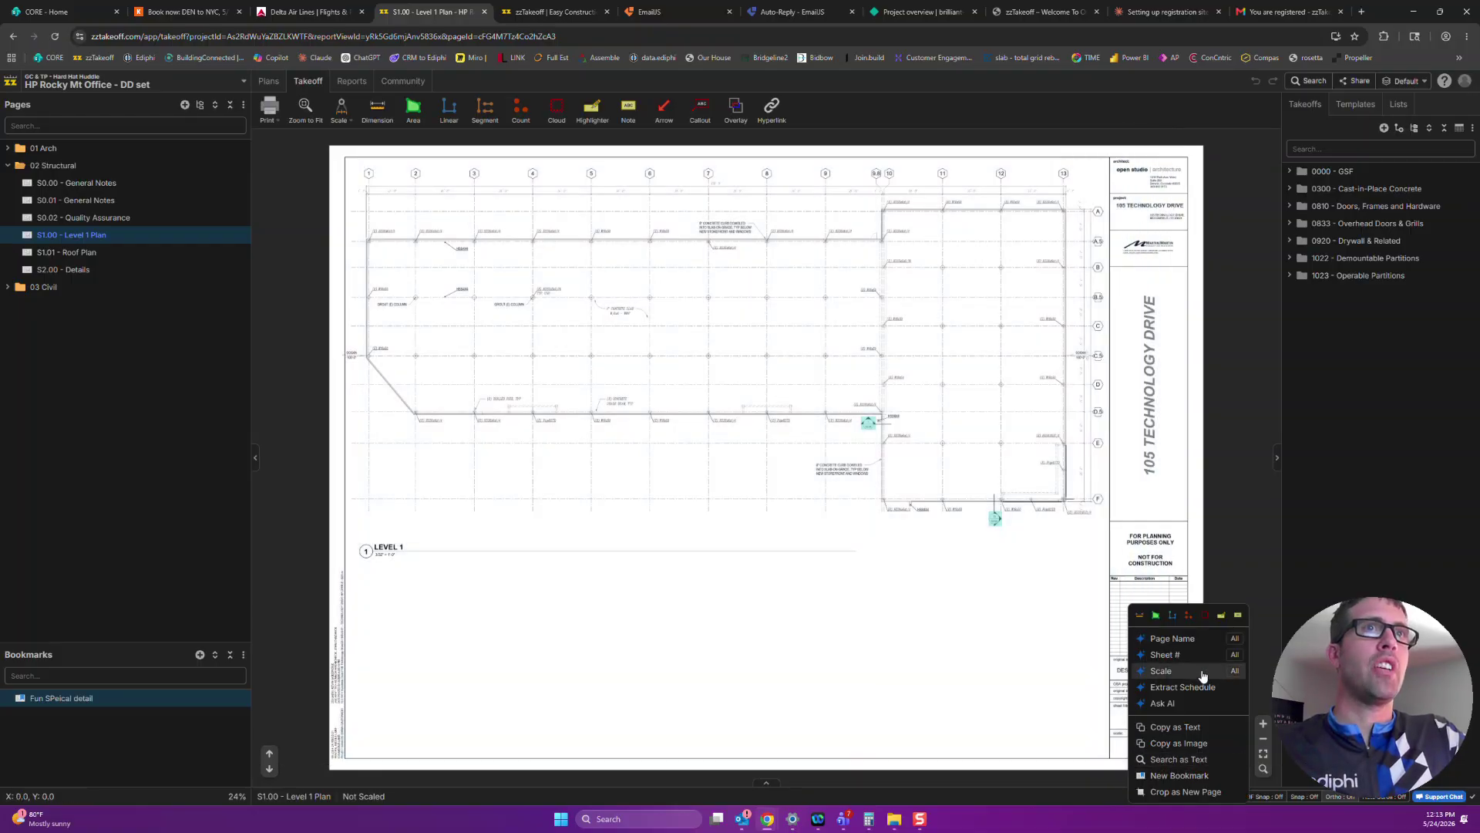
click(1232, 671)
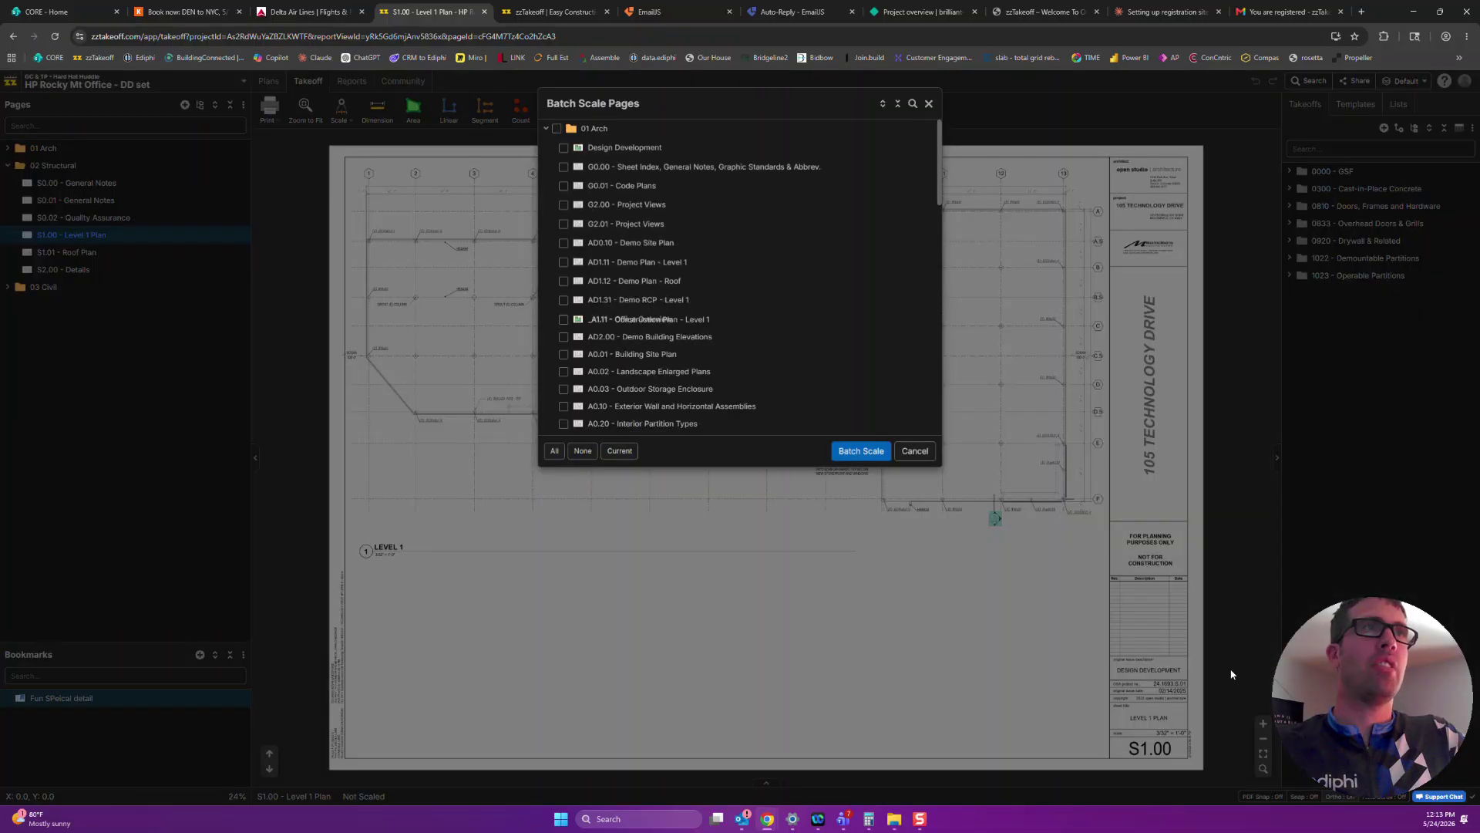
click(547, 129)
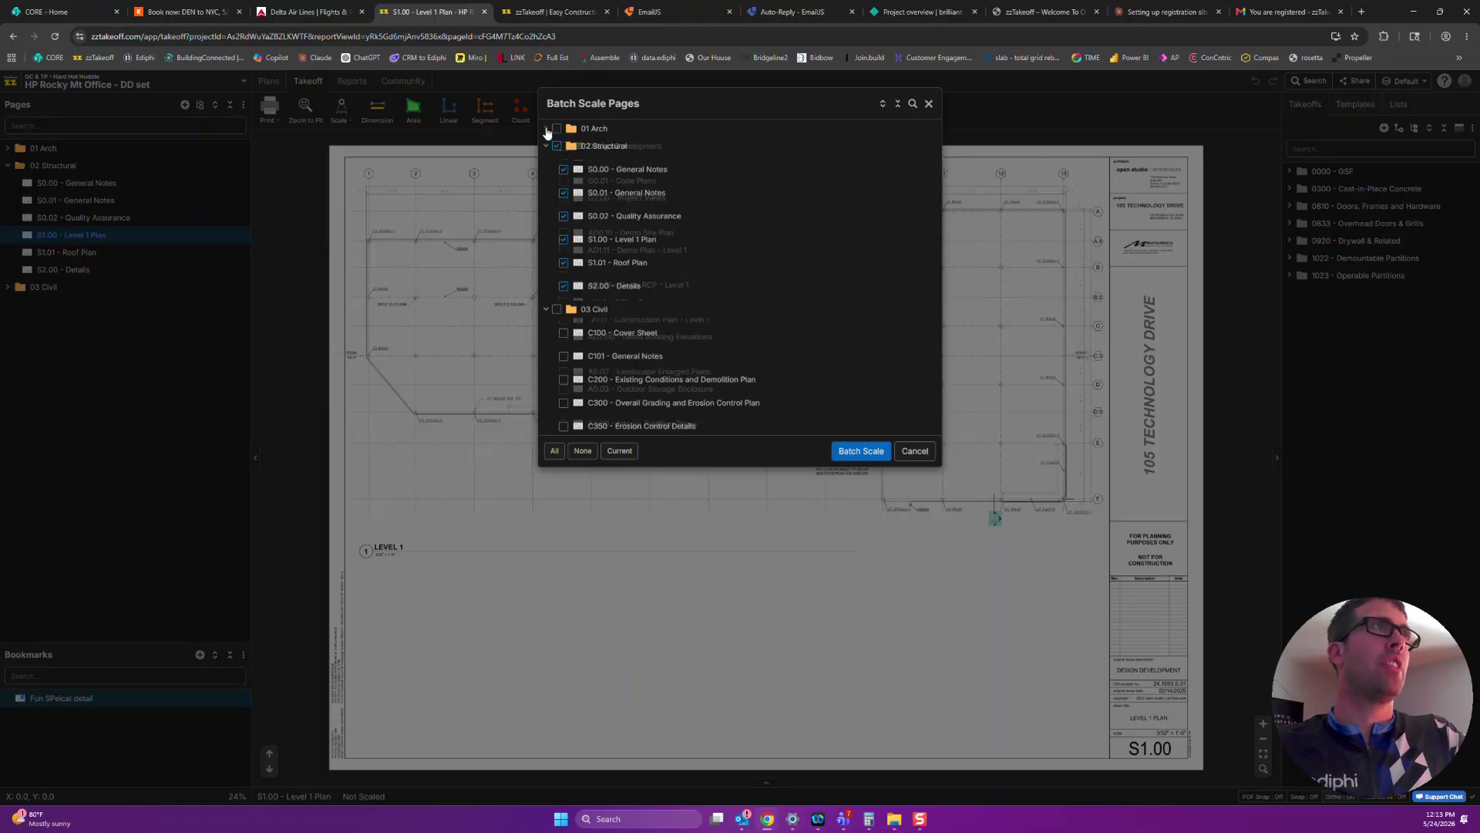
click(859, 452)
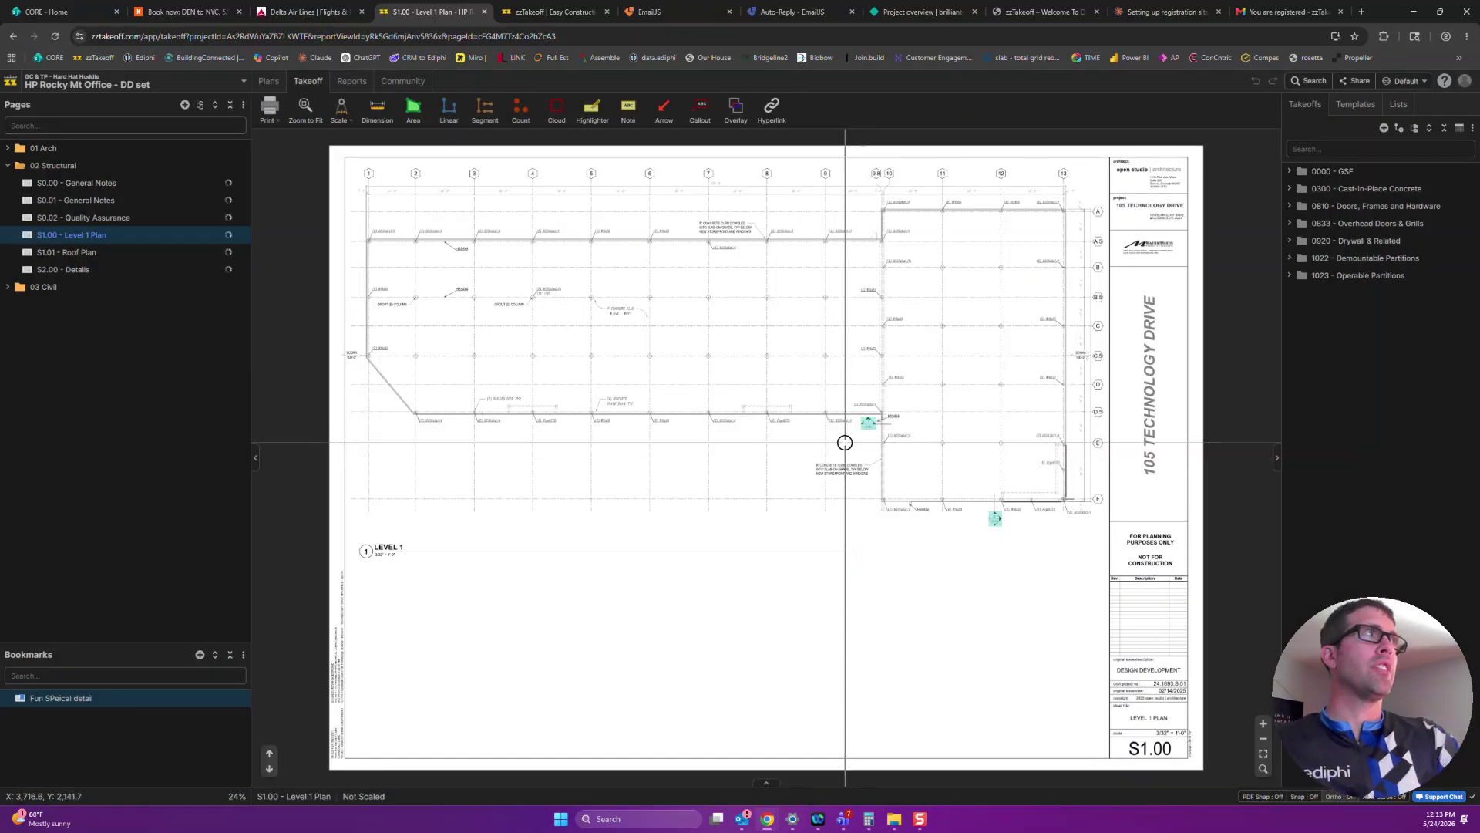
click(7, 286)
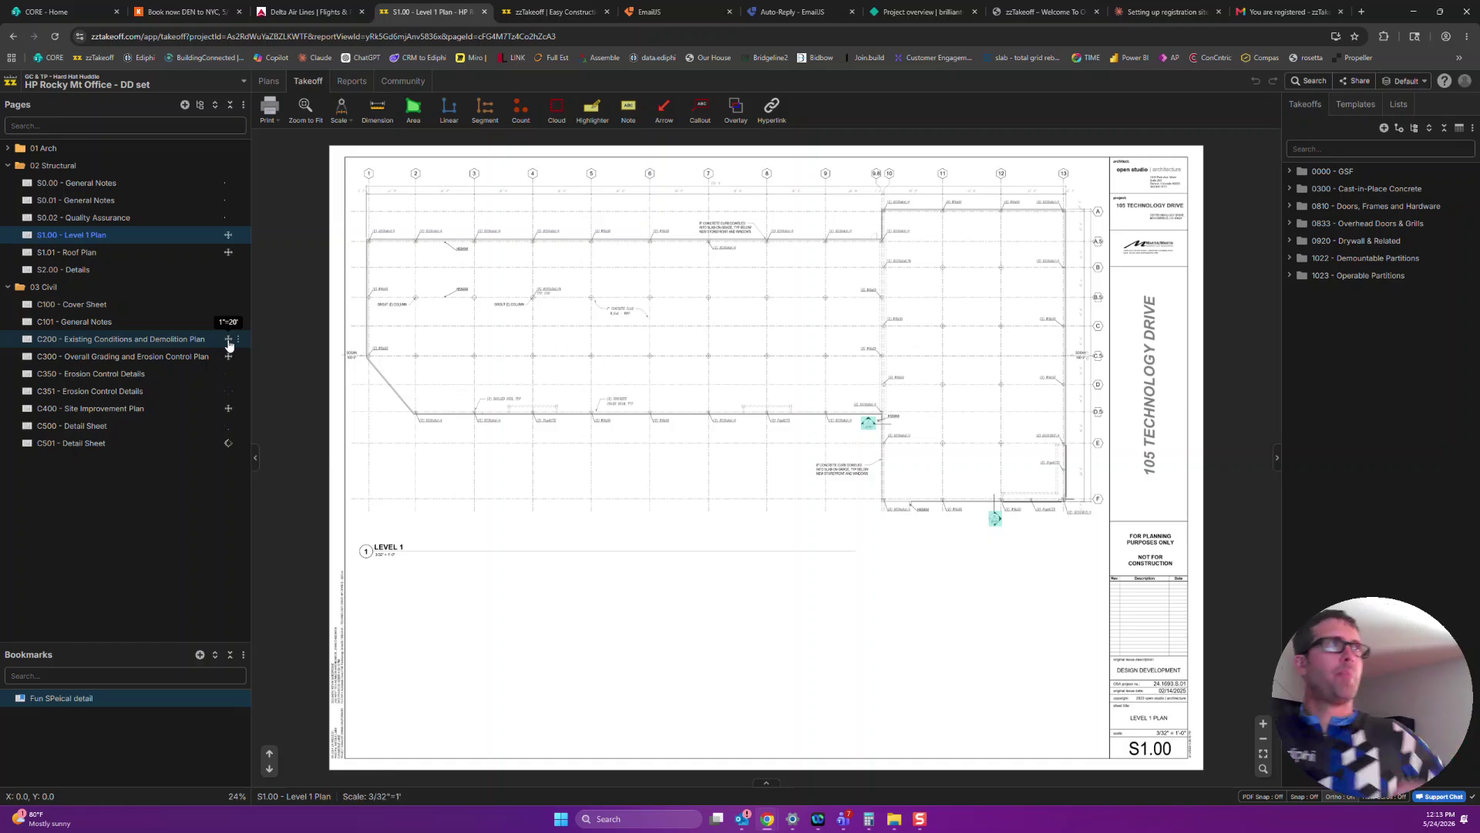
Verify the S1.01 - Roof Plan scale by measuring the 30'-0" bay between grids 4 and 5, and mark it correct
click(108, 255)
drag(616, 337, 704, 463)
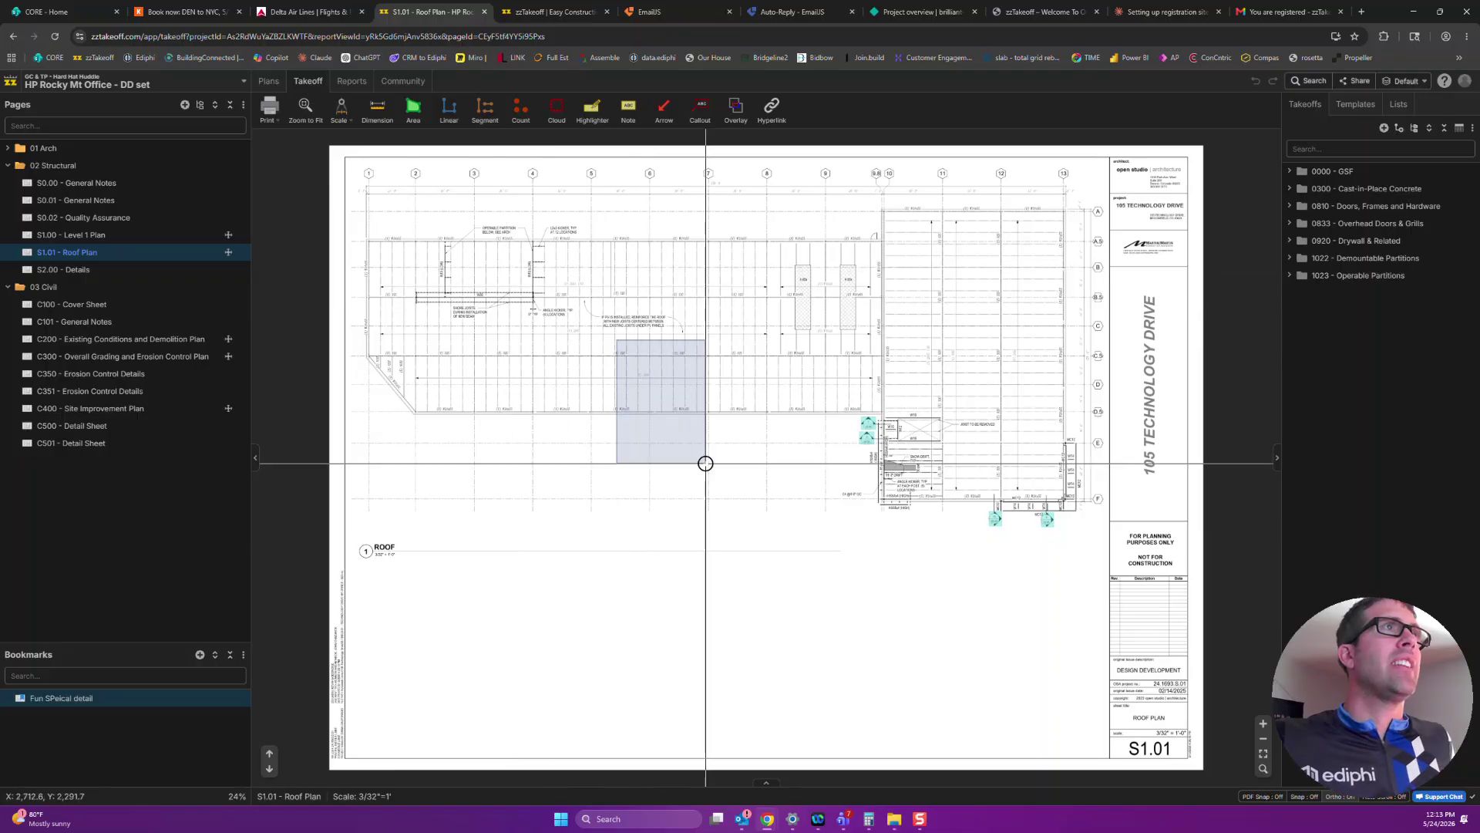
scroll(683, 298, up, 7)
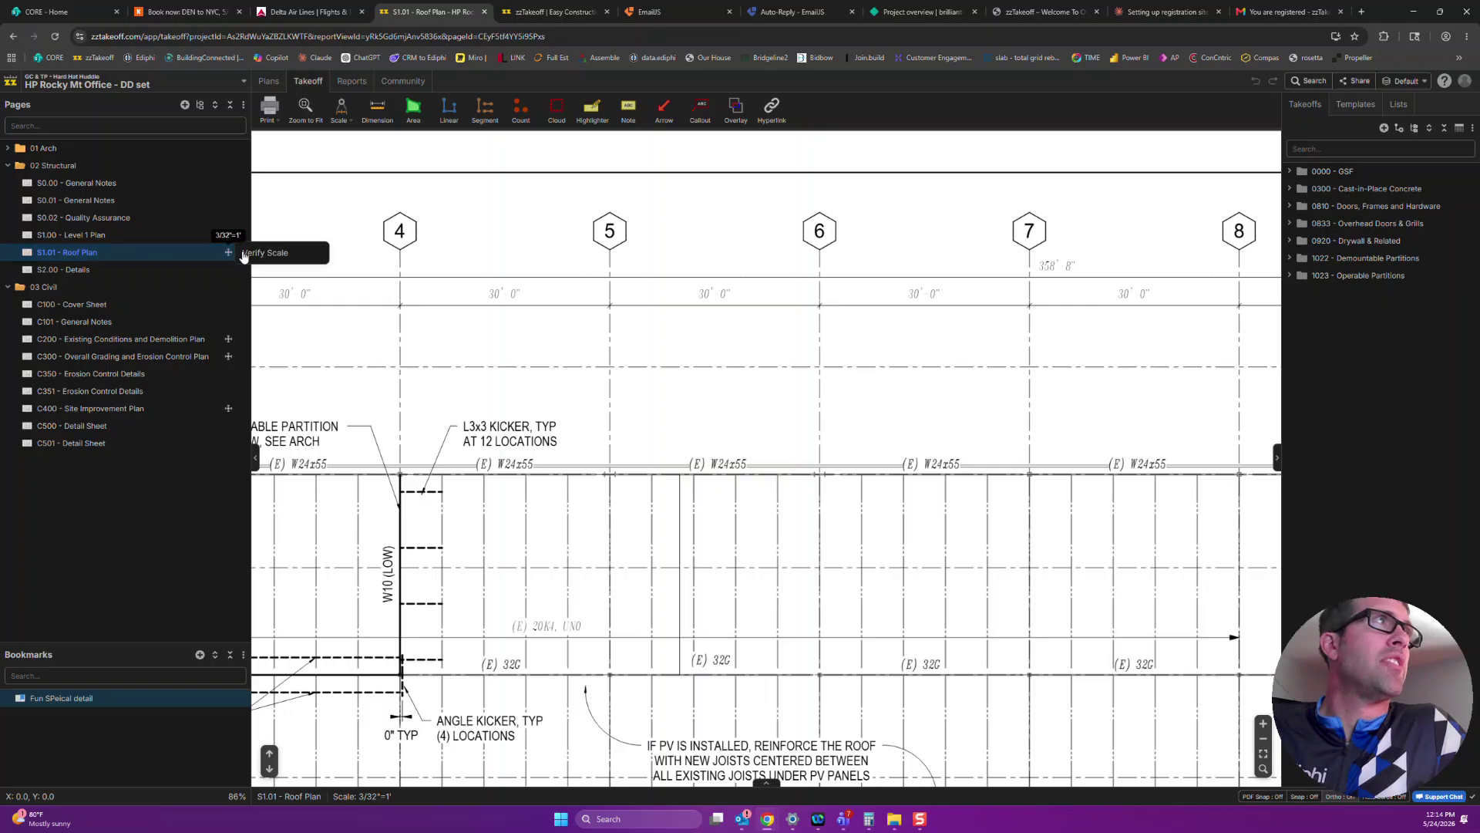
click(267, 254)
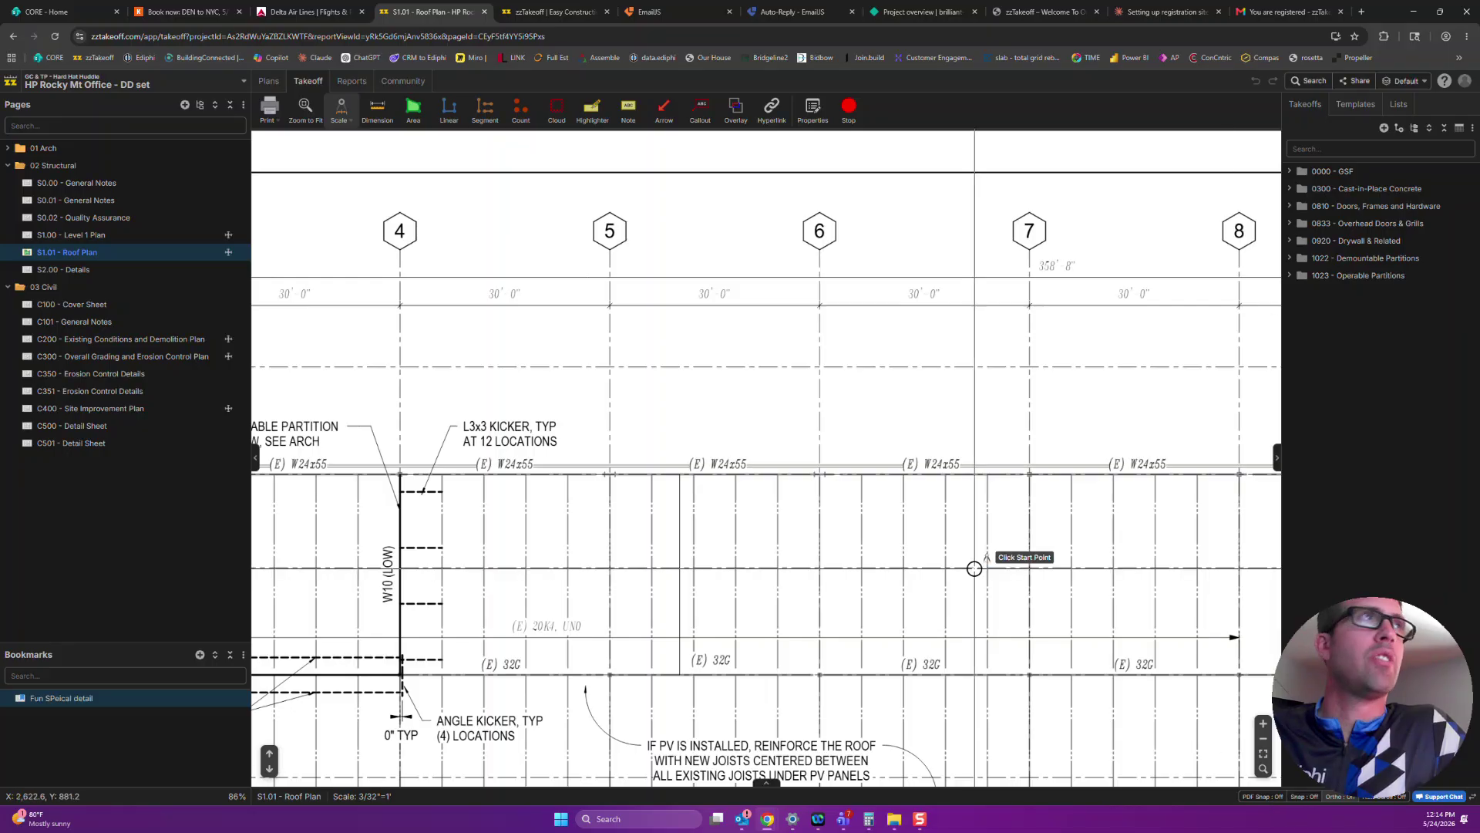
click(399, 306)
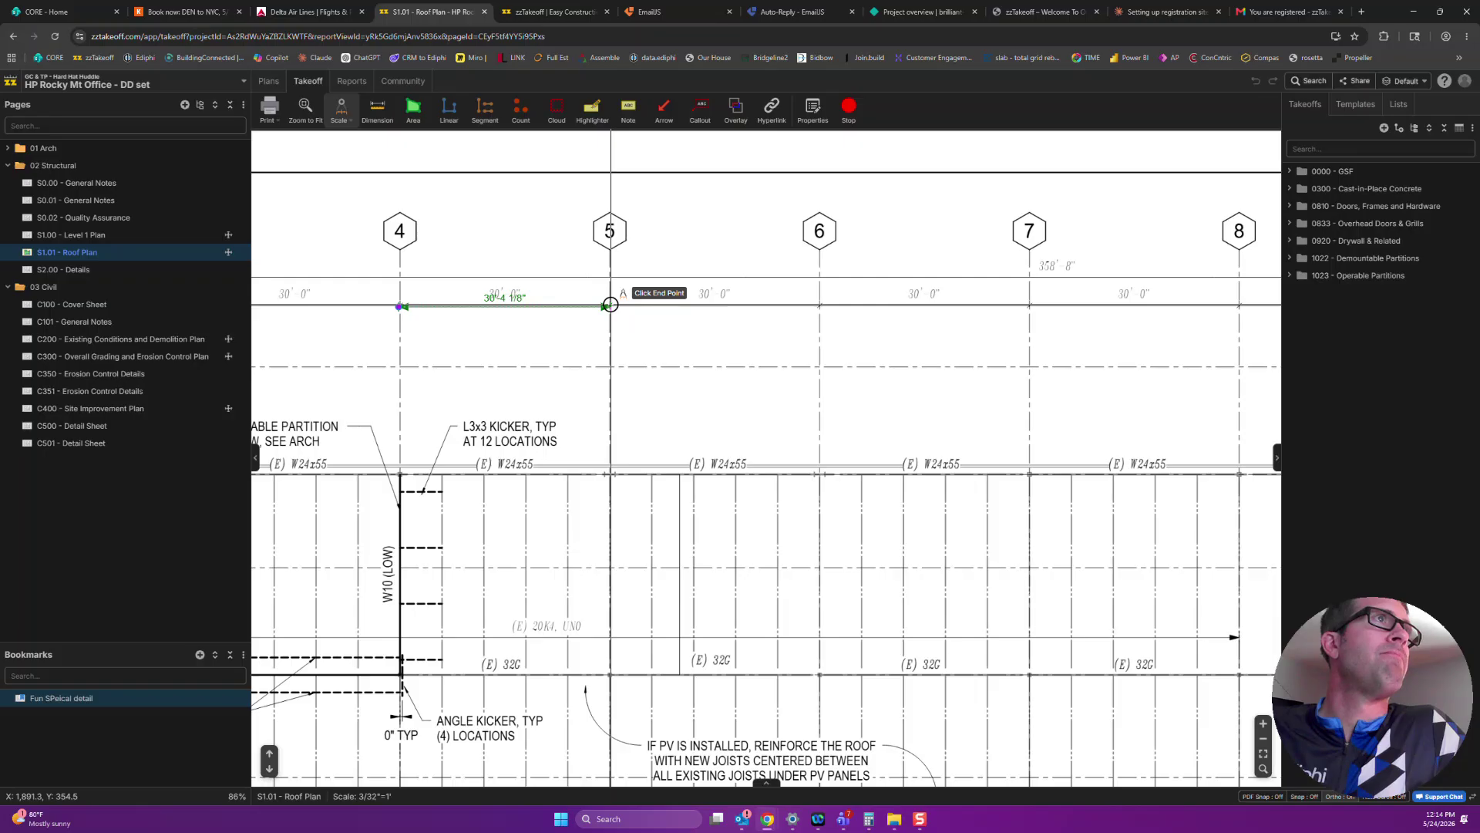
click(609, 305)
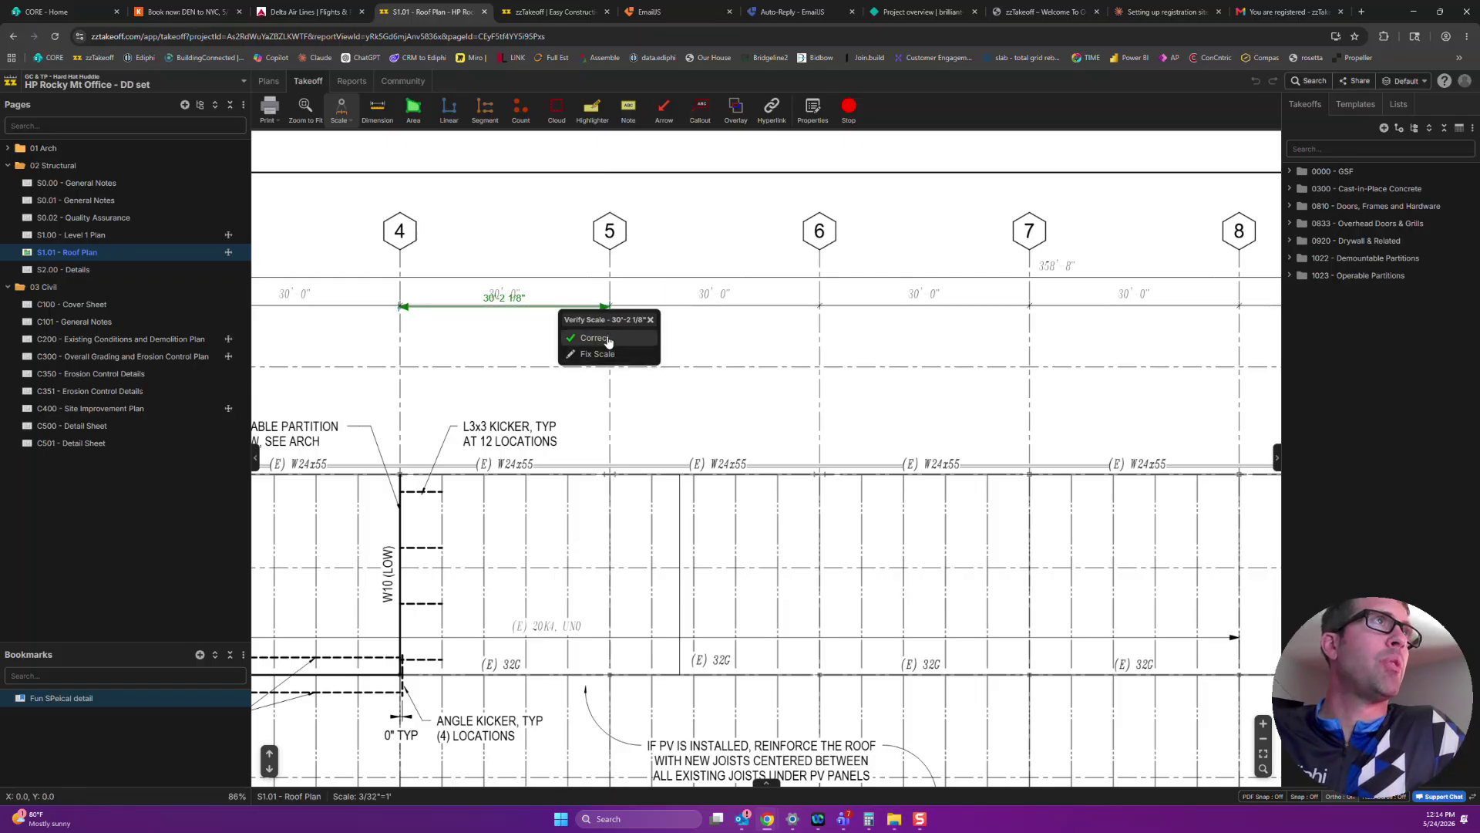
click(594, 337)
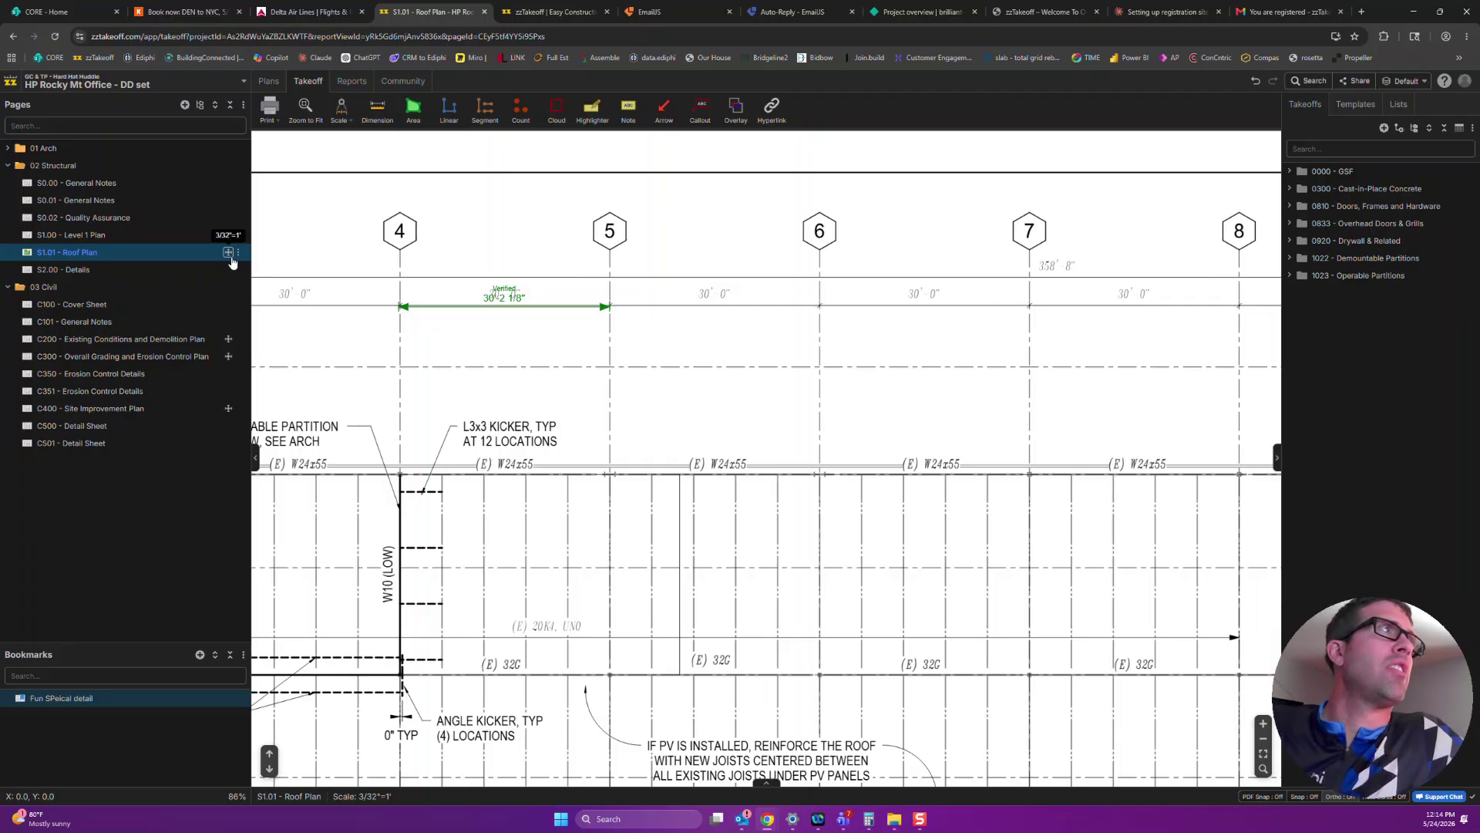
Expand the 01 Arch folder and open the _A1.11 - Office Overview page
click(128, 238)
click(130, 251)
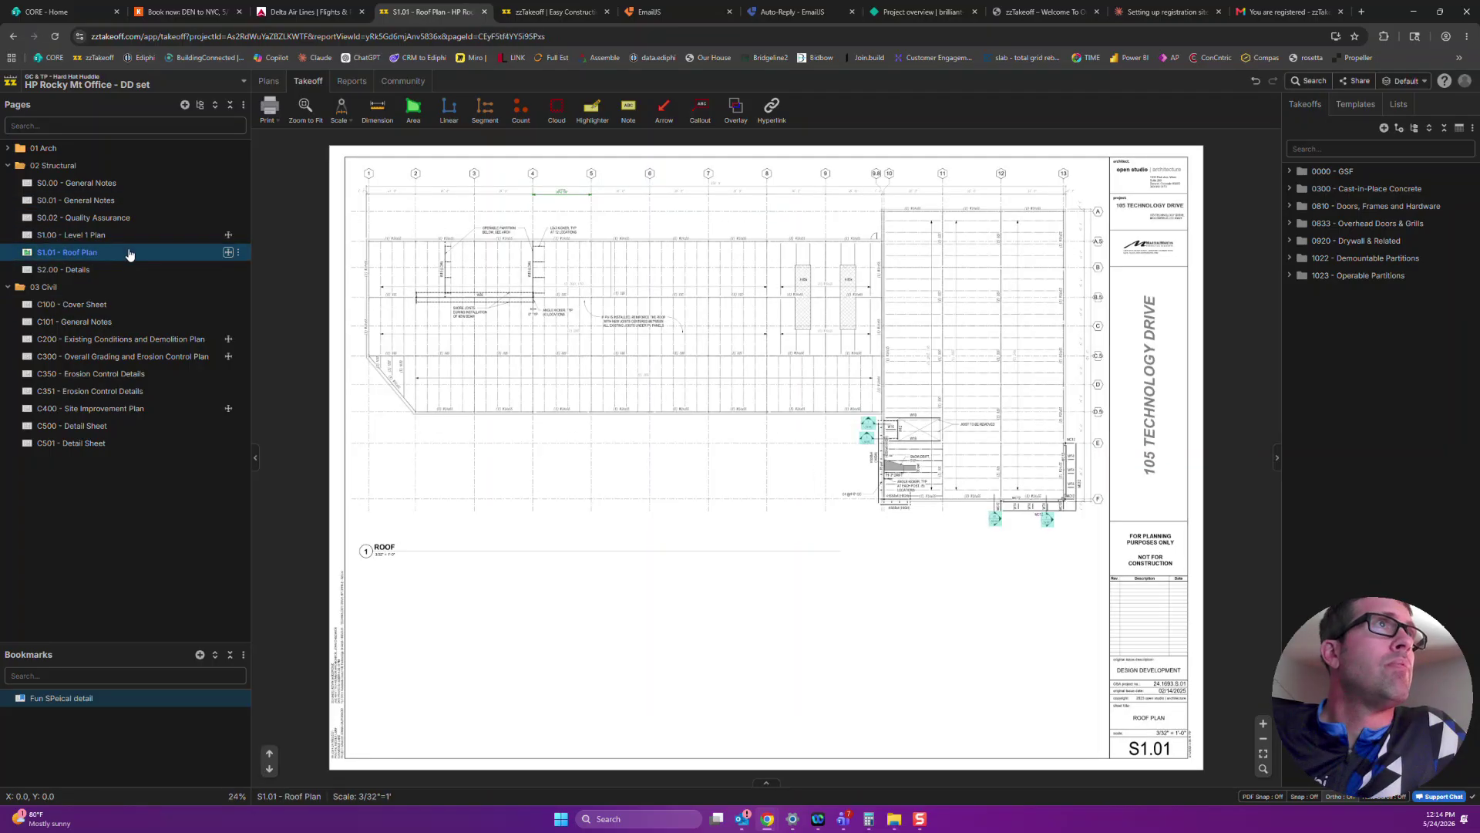
click(78, 200)
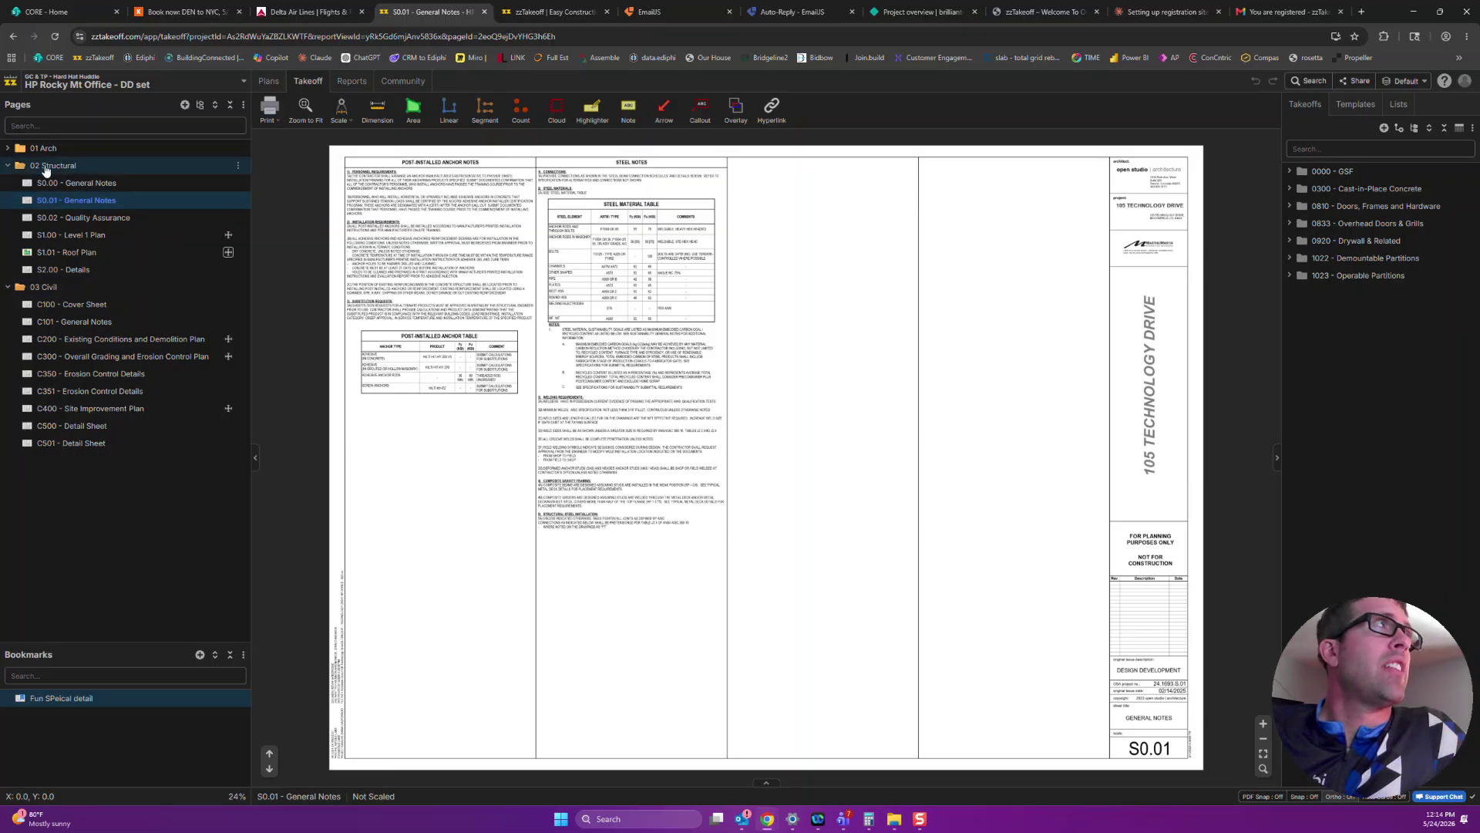
click(8, 148)
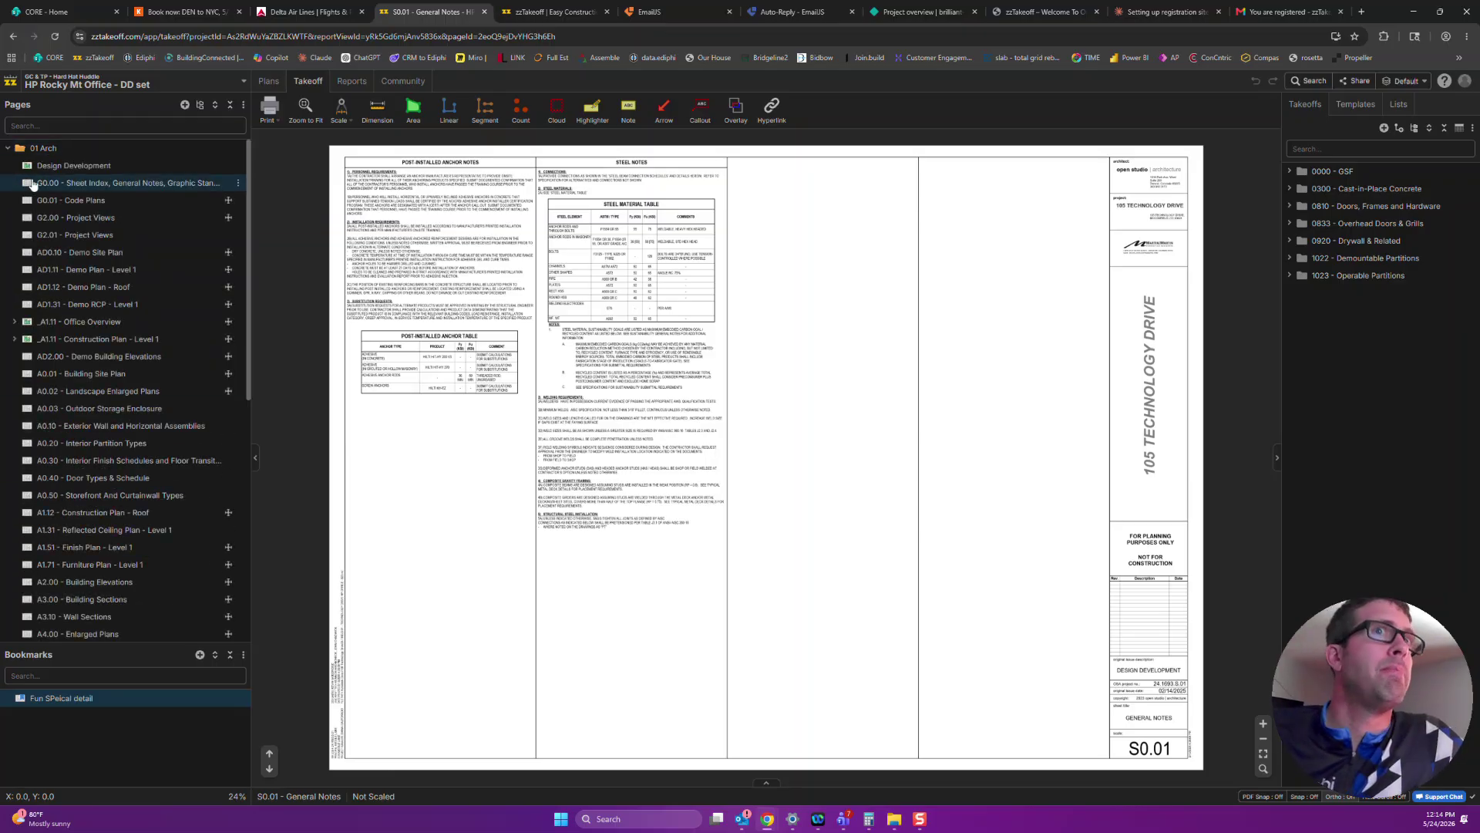
click(117, 322)
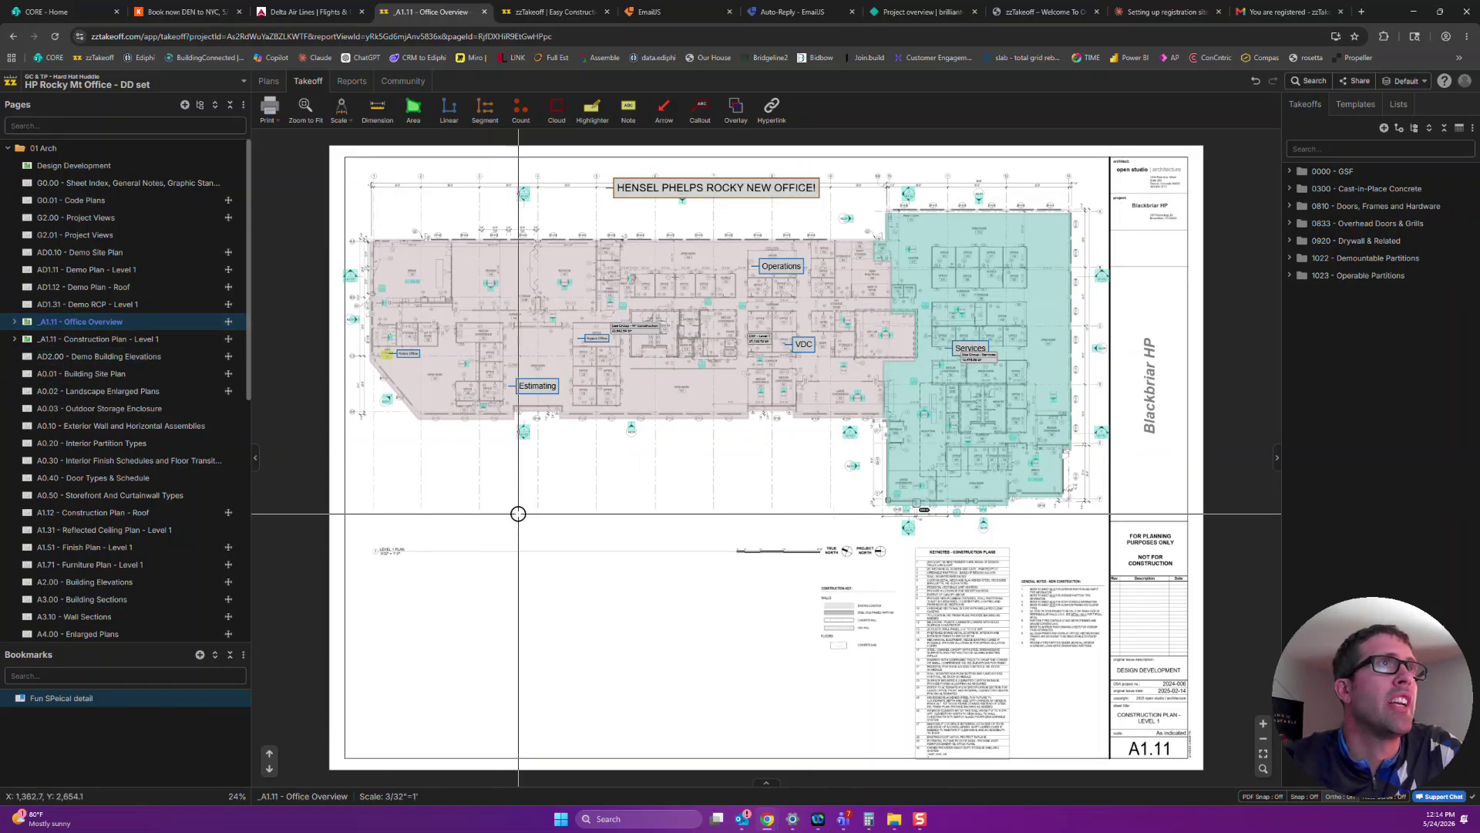
Dimension the bay between grid lines 4 and 5 along the grid dimension string above the Office Overview plan
scroll(528, 507, up, 5)
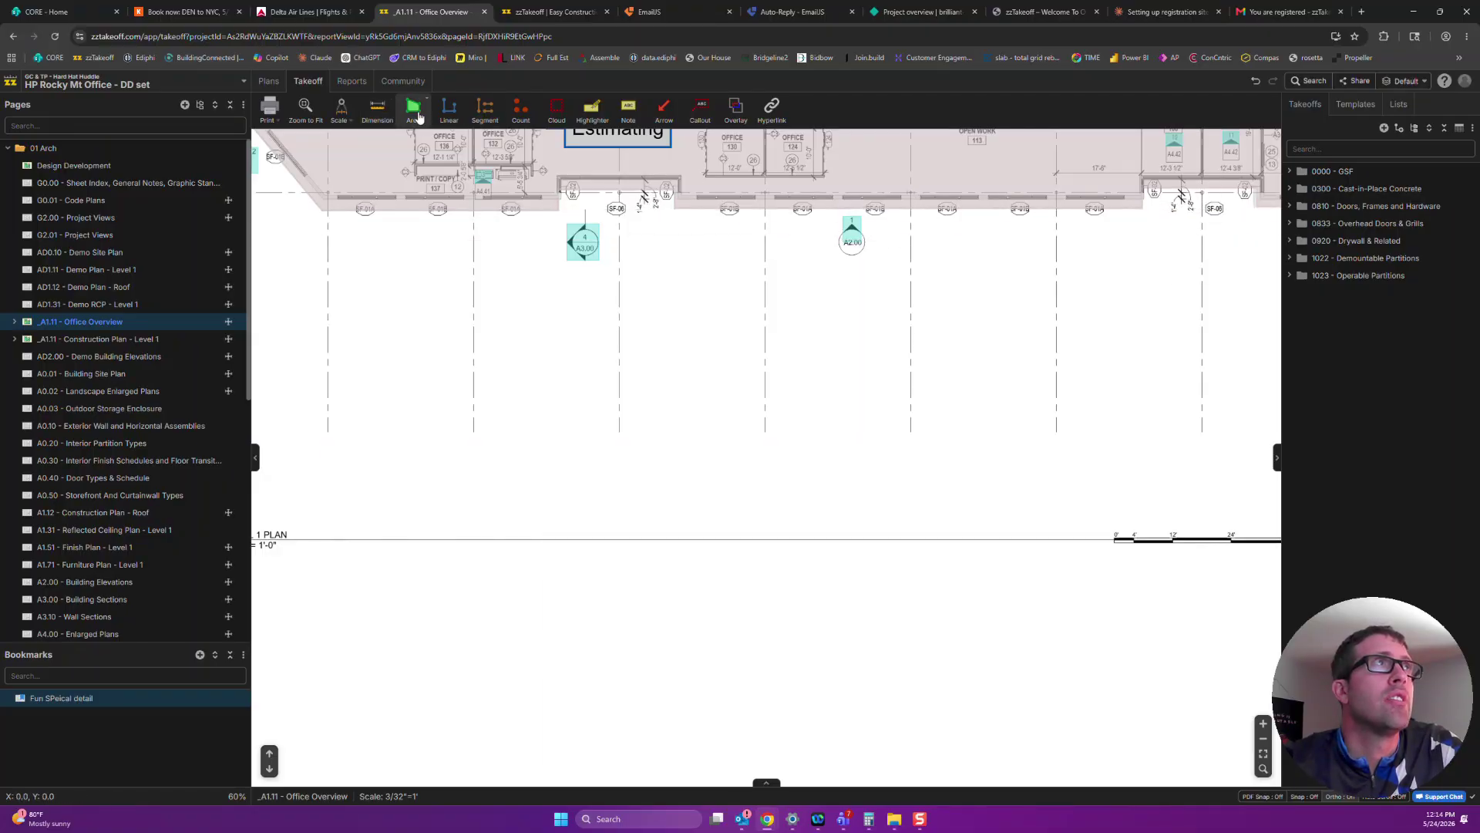
scroll(583, 308, down, 4)
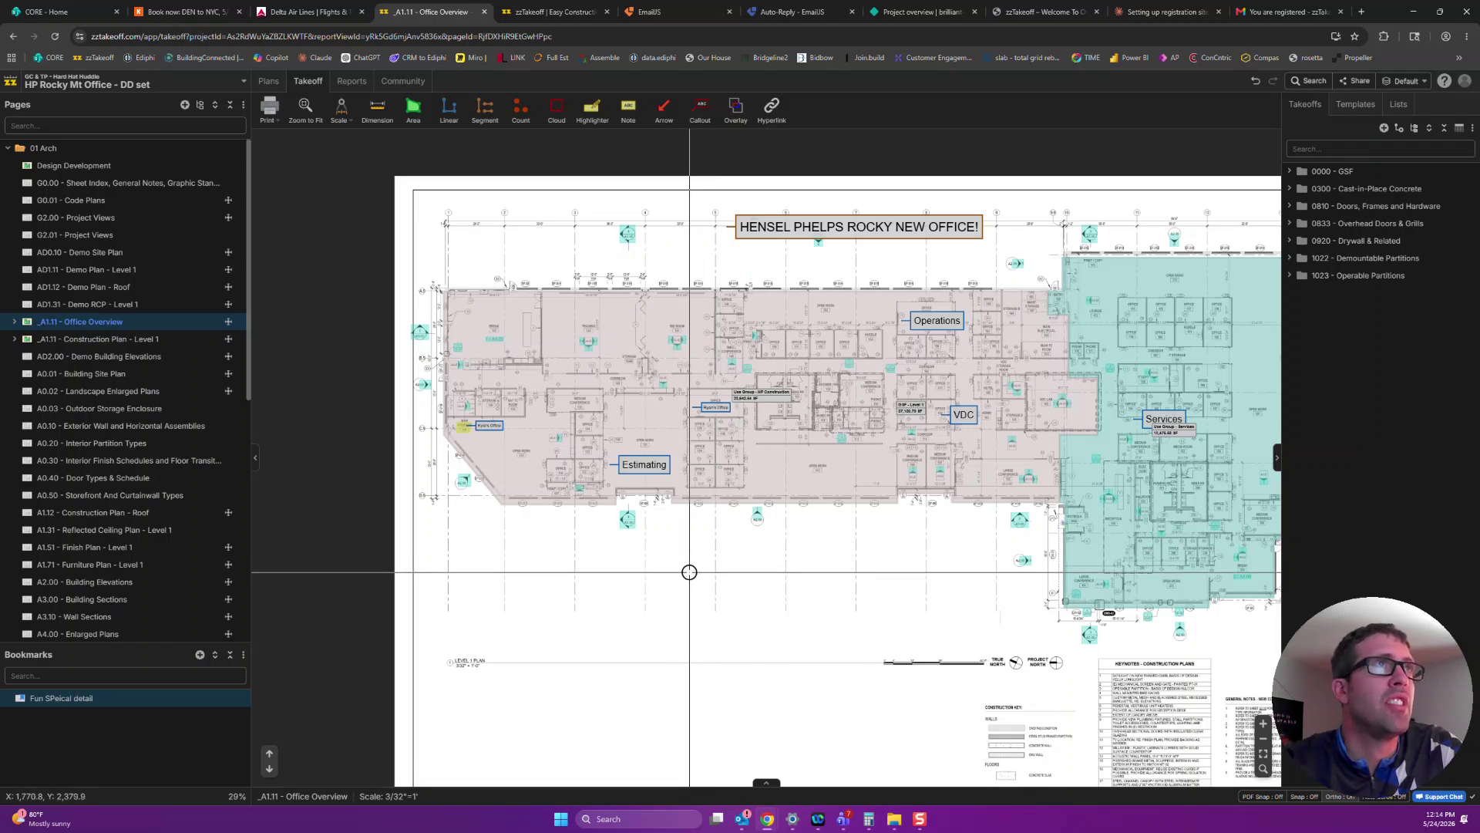
scroll(648, 211, up, 8)
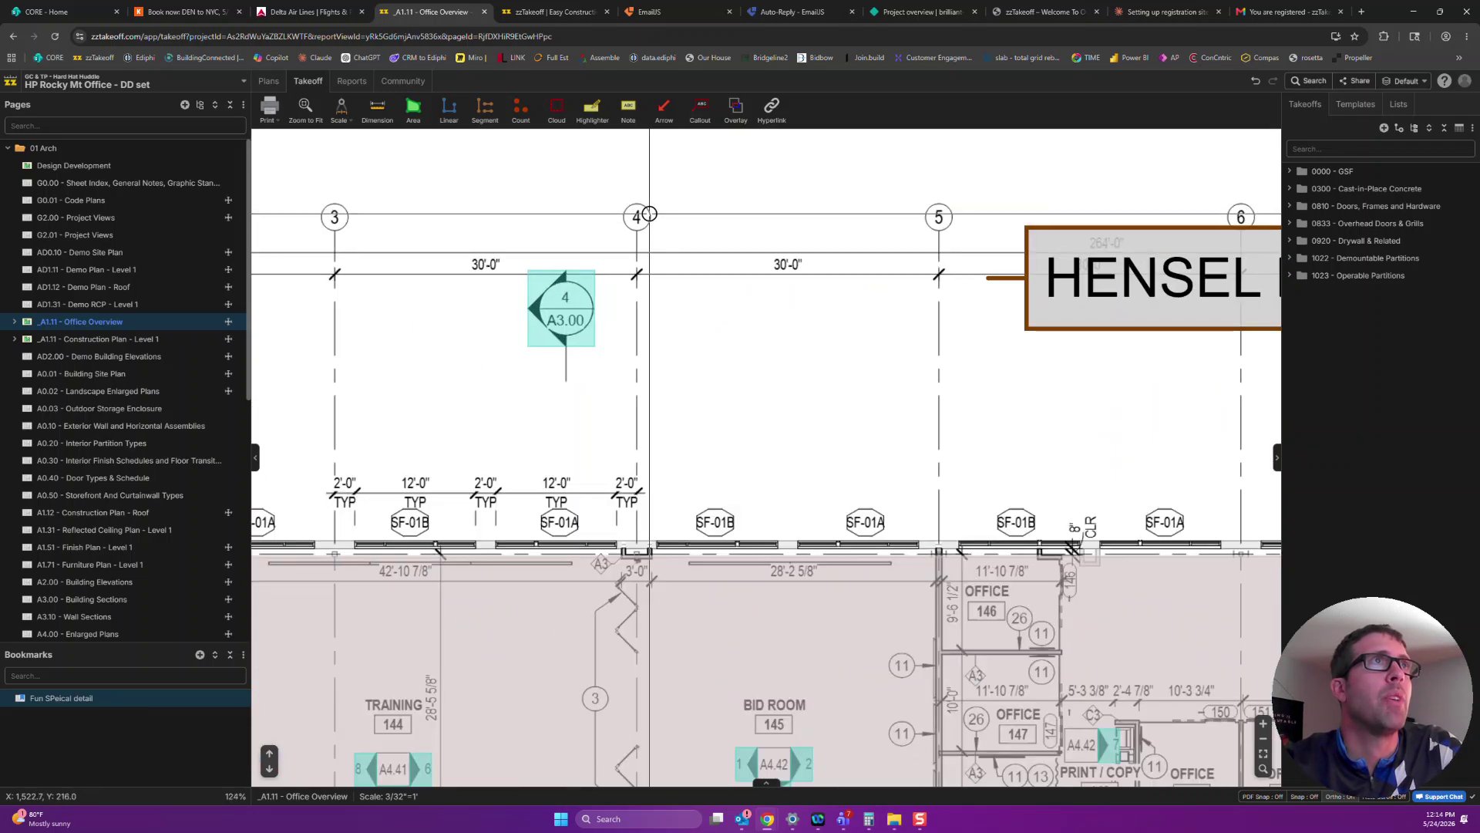
key(d)
click(636, 277)
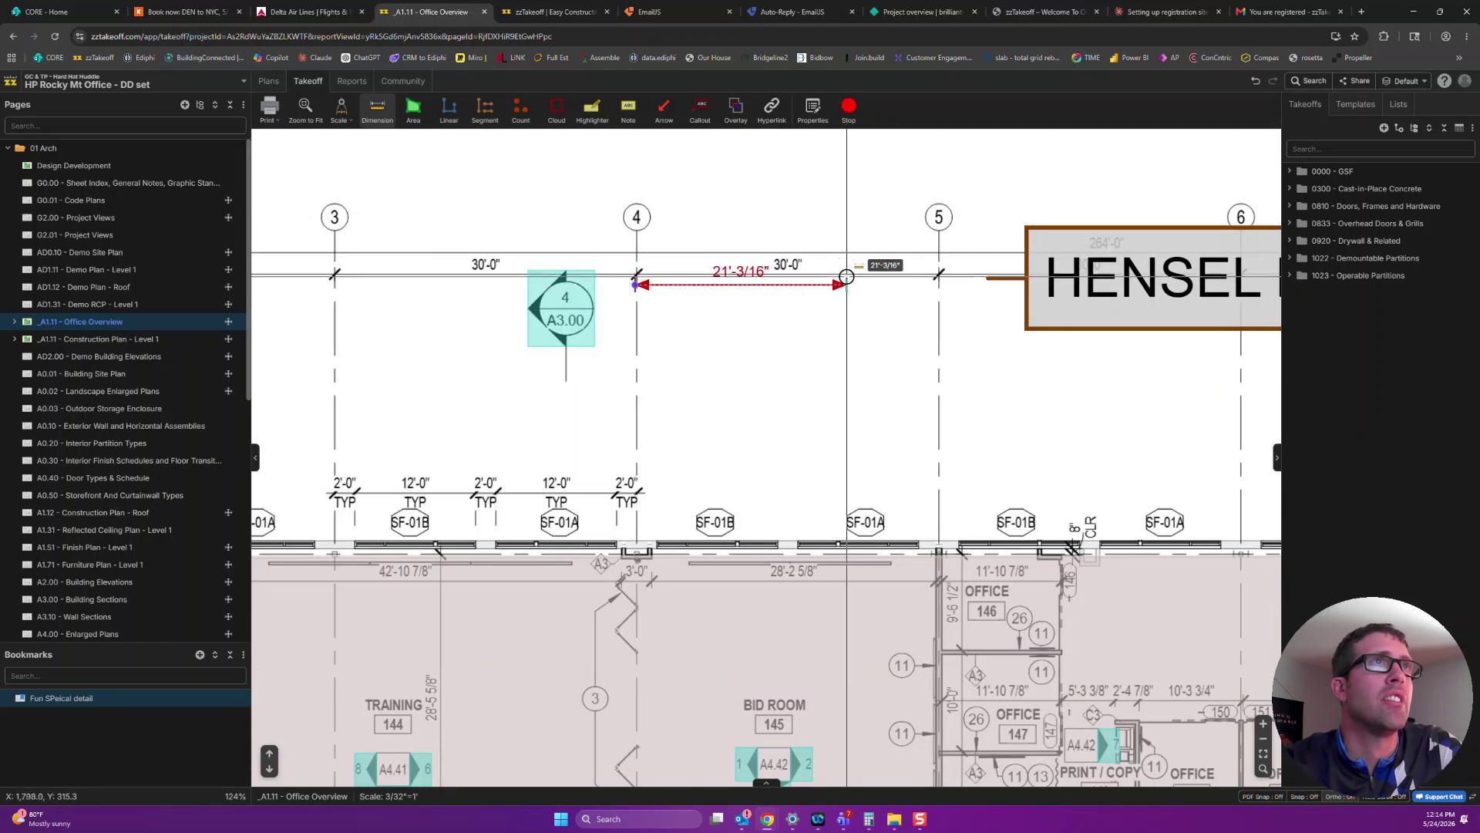
click(939, 277)
Draw a diagonal dimension about 10 ft long and a horizontal one about 17 ft long above the plan, and shift the horizontal one upward
scroll(883, 357, down, 4)
click(830, 383)
click(865, 349)
click(871, 408)
click(955, 402)
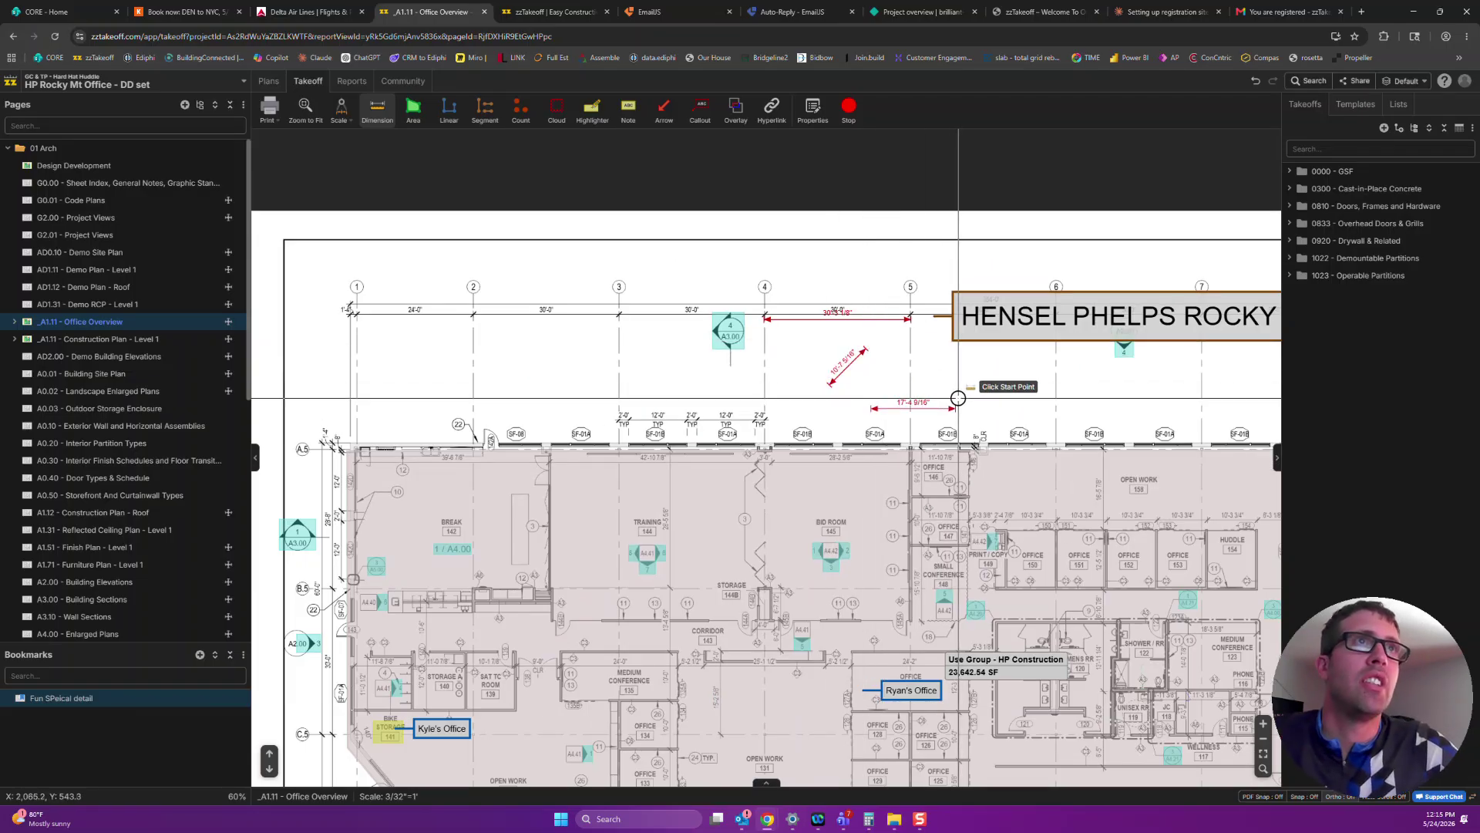
key(Escape)
click(915, 408)
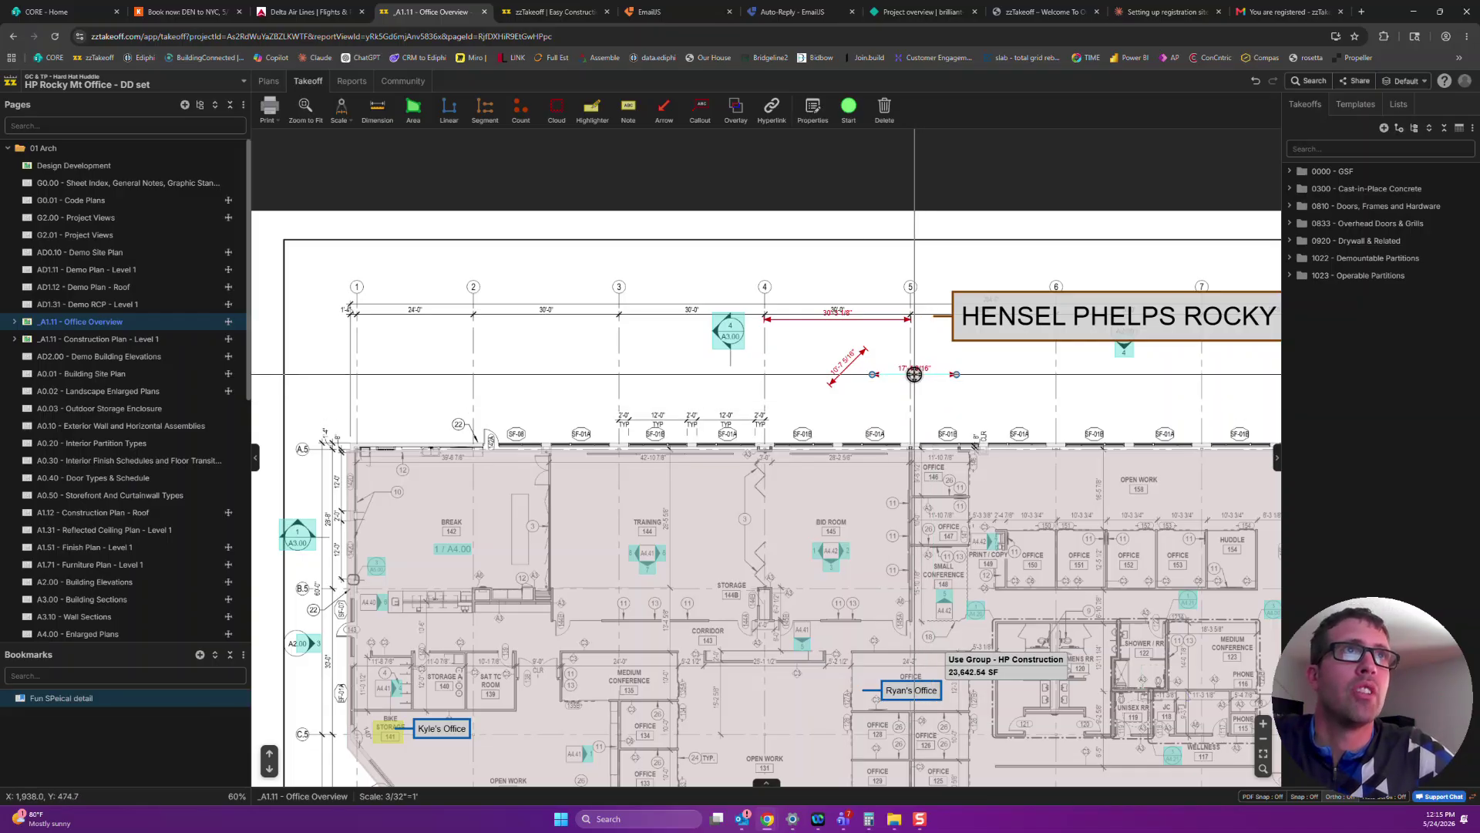
scroll(803, 400, down, 3)
scroll(804, 401, down, 3)
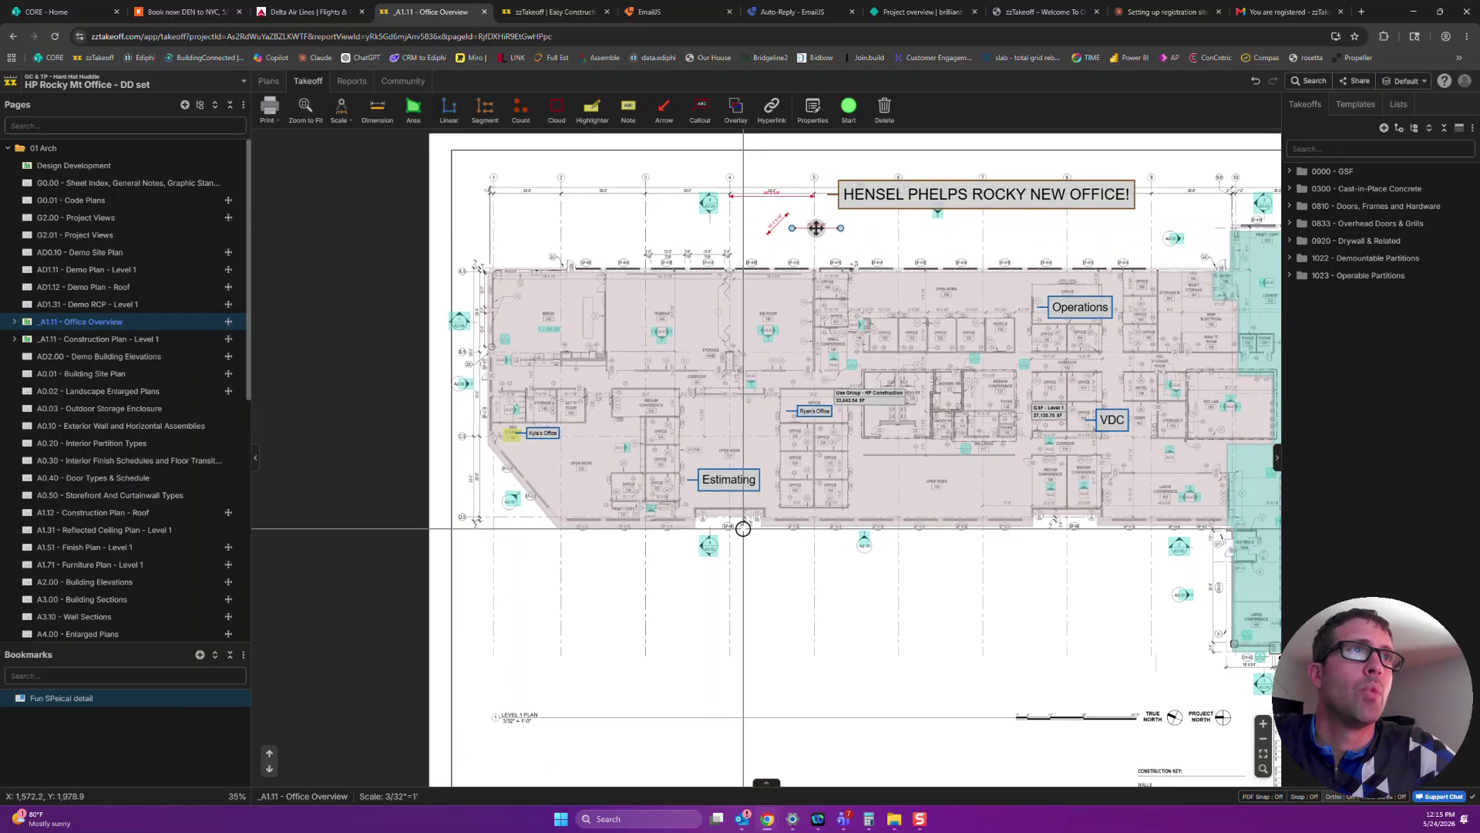
scroll(803, 672, up, 3)
scroll(571, 302, down, 1)
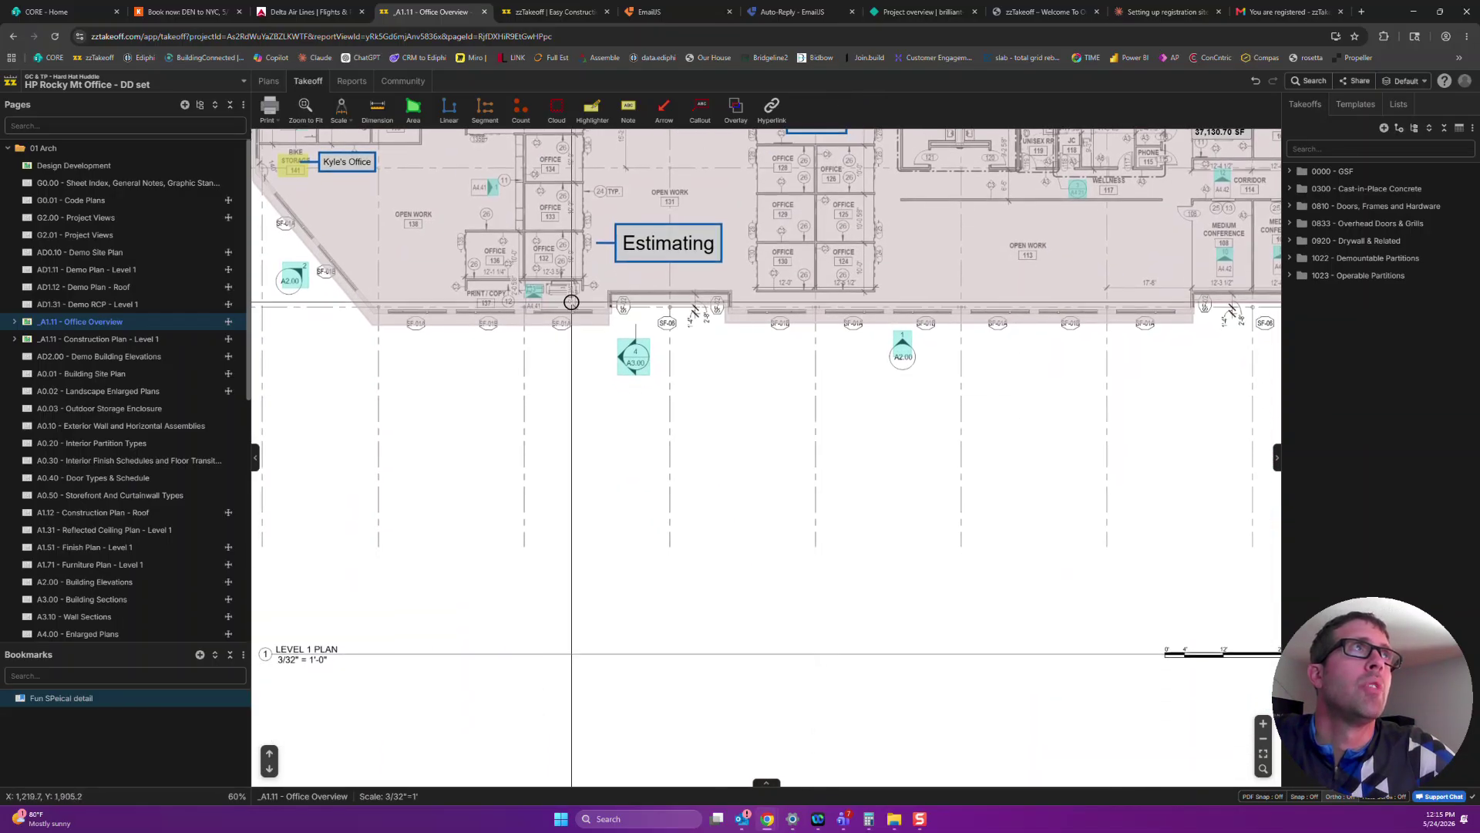
click(412, 110)
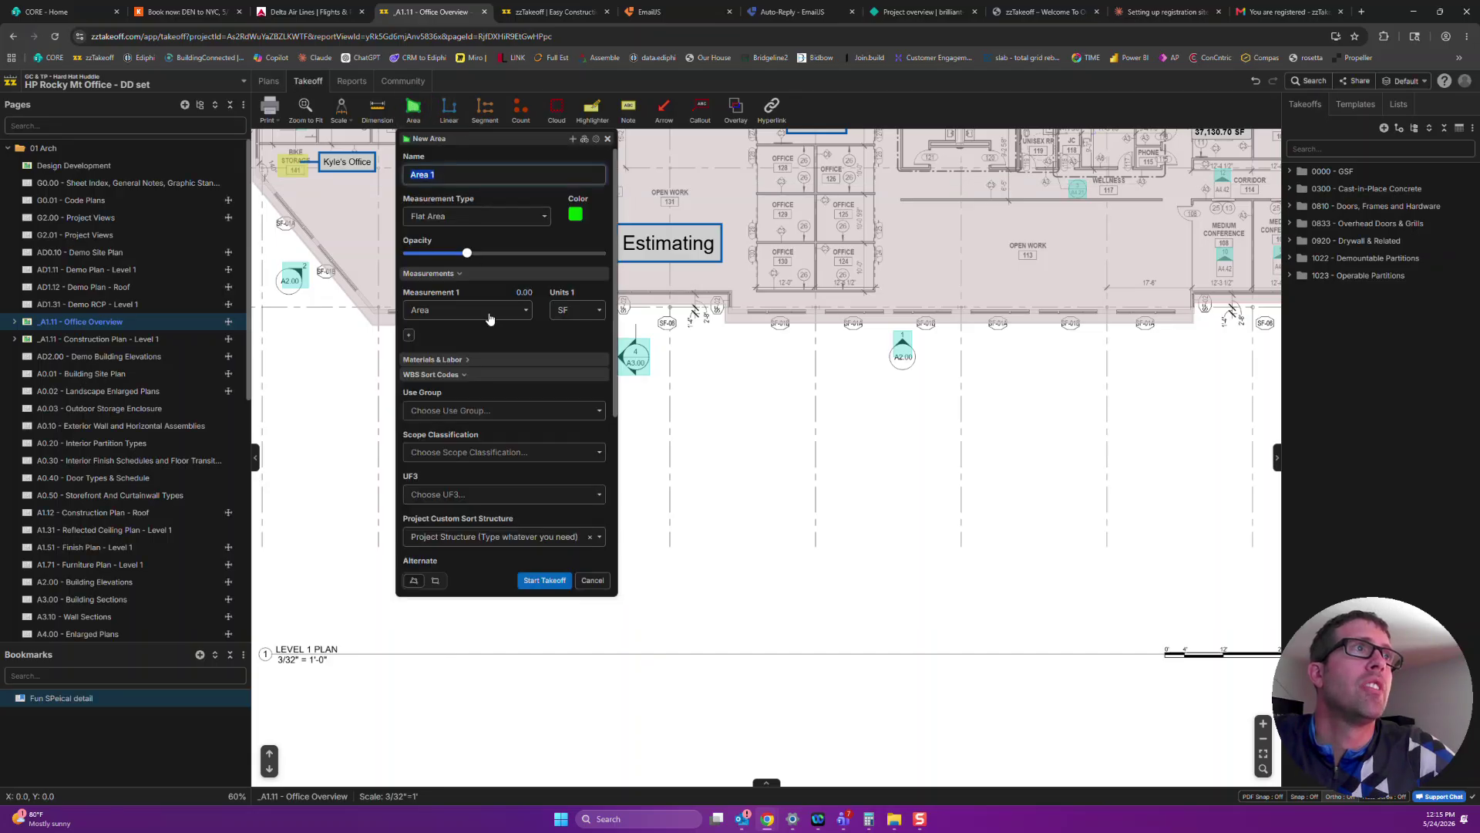
key(Escape)
Copy the text of keynote 1 and start a Flat Area takeoff in SF named SKYLIGHT ON NEW FRAMED CURB, BASIS OF DESIGN - VELUX LONGLIGHT
scroll(628, 552, down, 5)
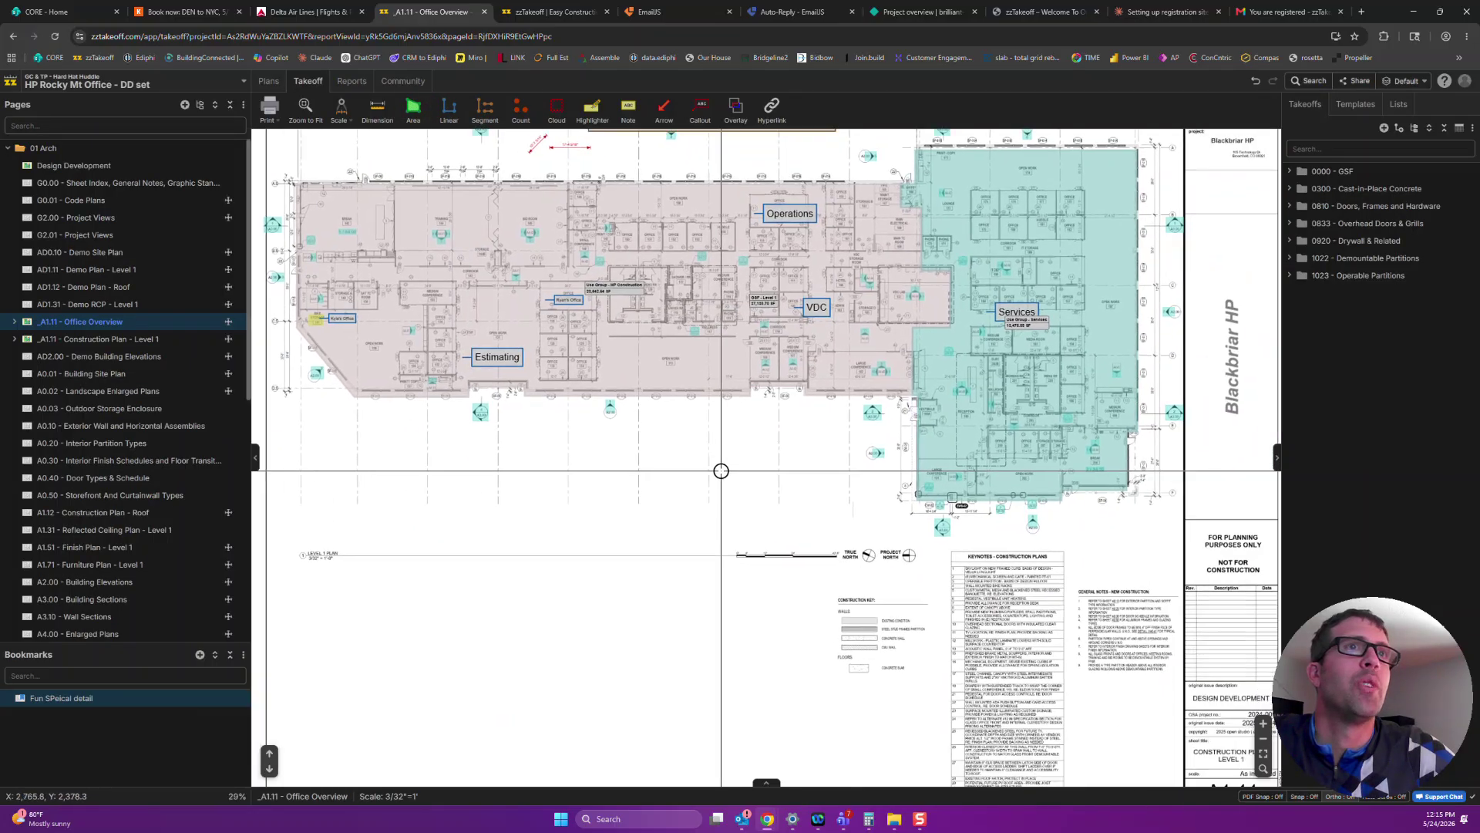
scroll(858, 562, up, 6)
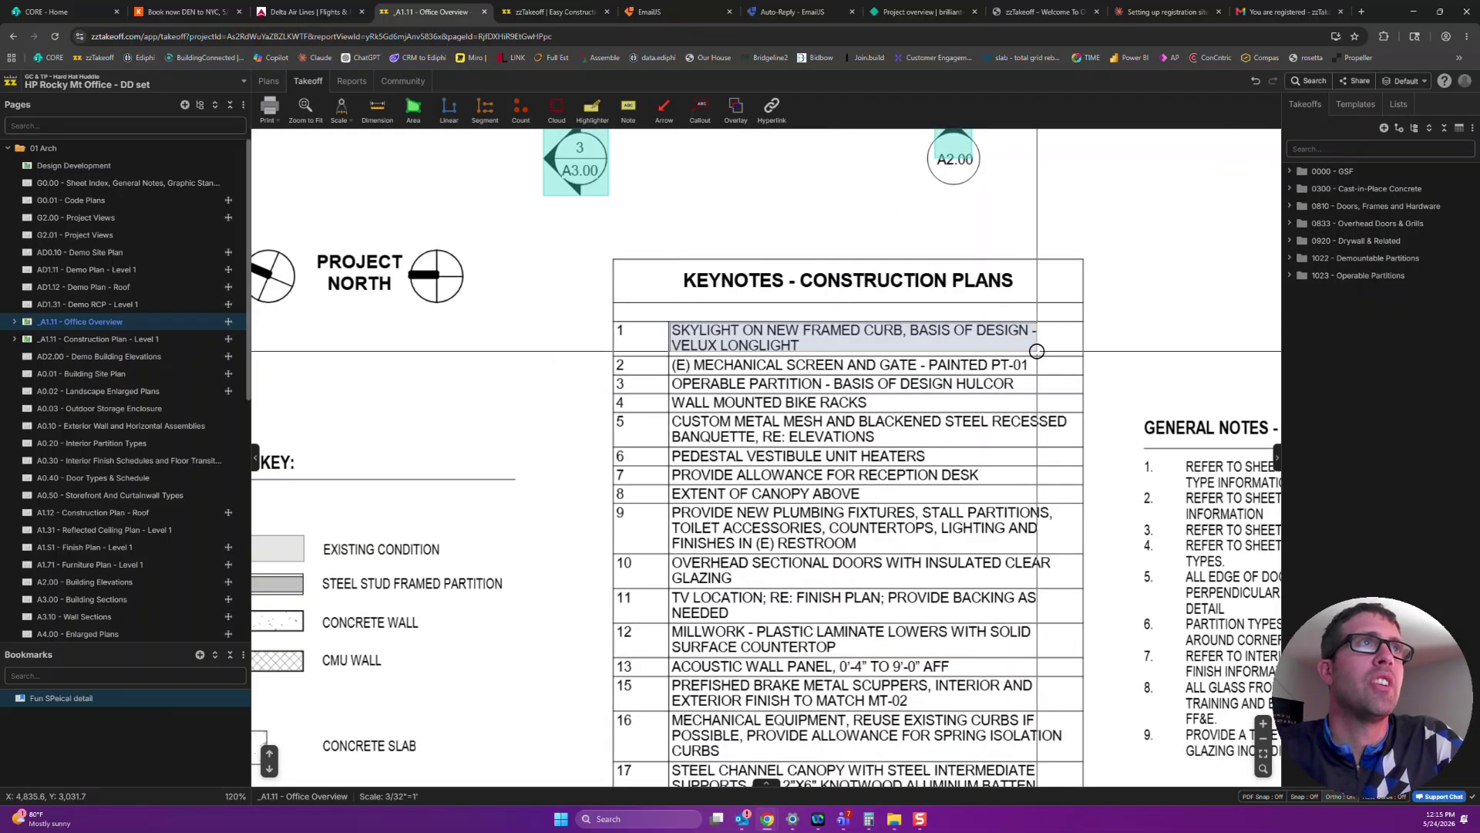
right_click(1055, 356)
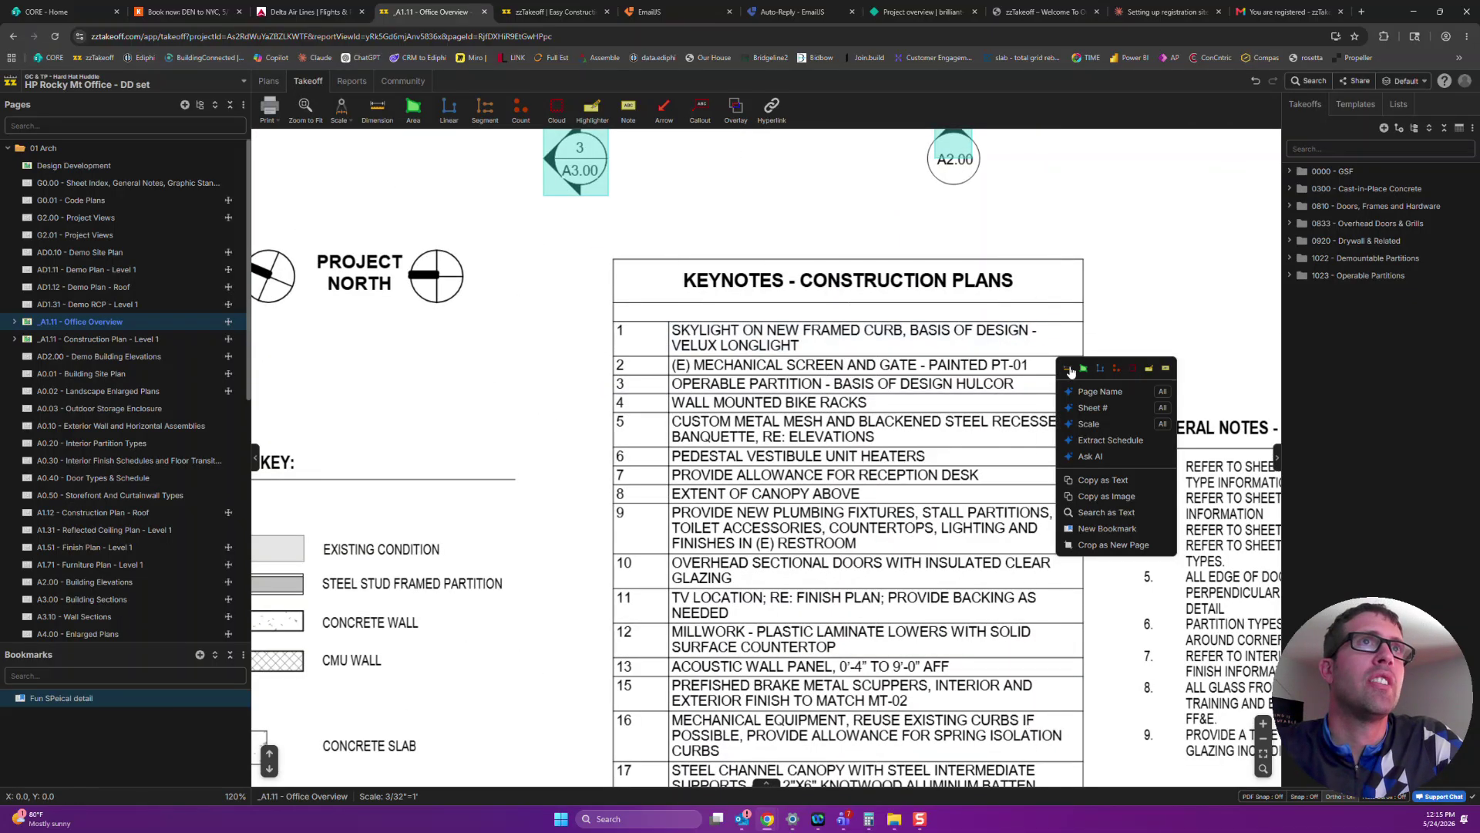
click(1100, 480)
click(413, 110)
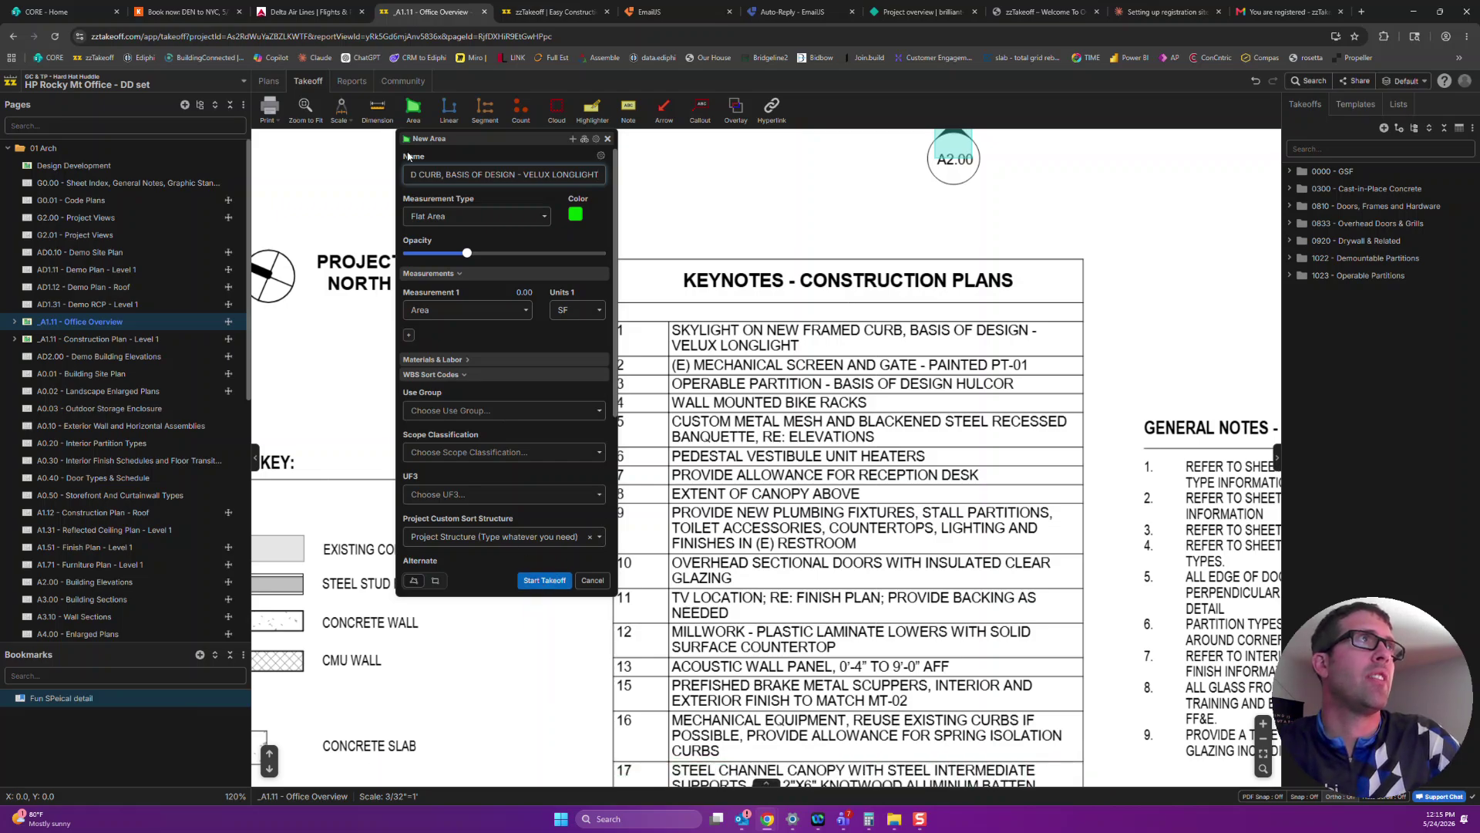
click(544, 581)
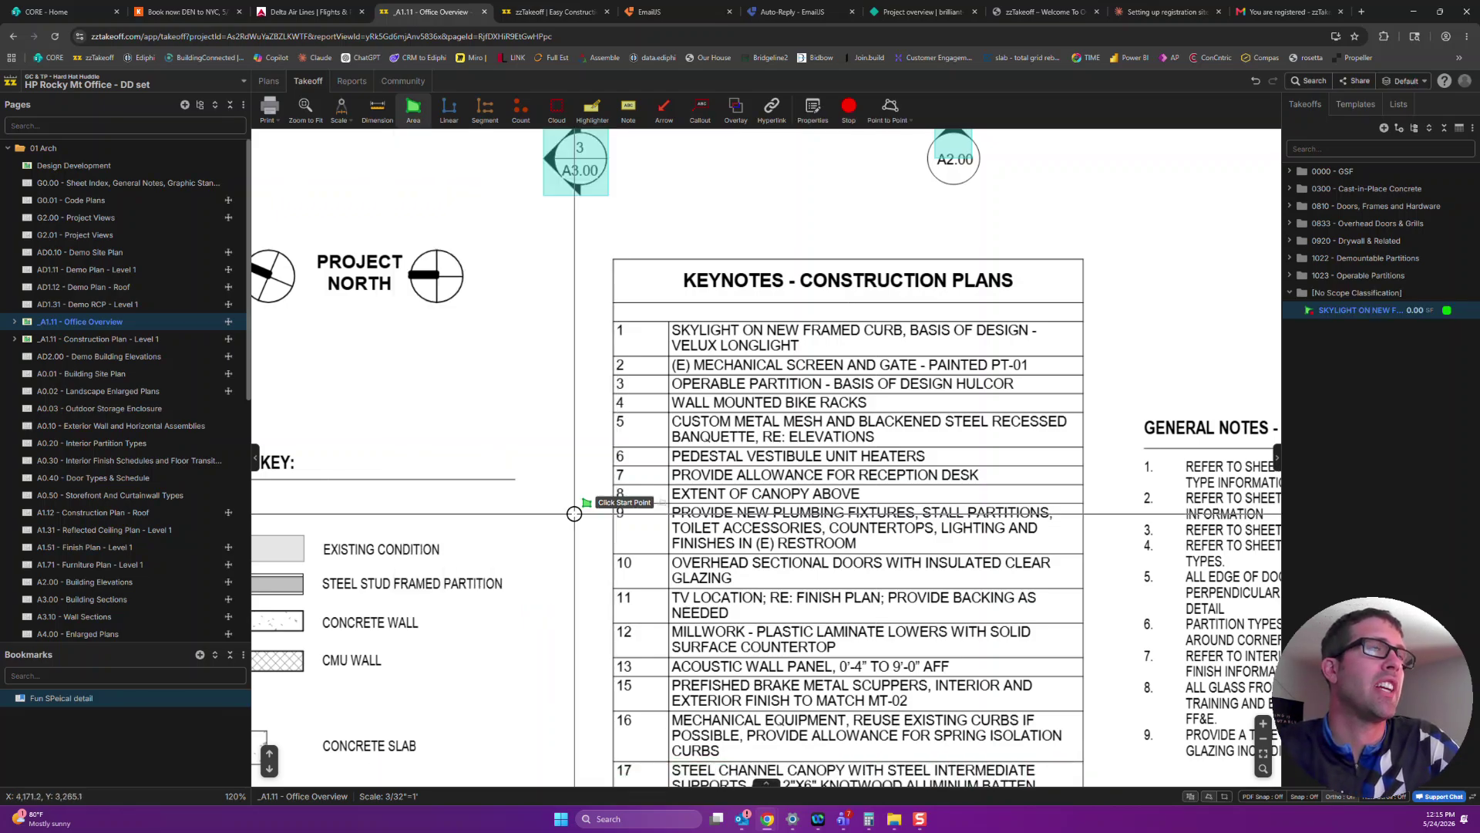
Draw a five-sided skylight area of about 1,330 SF in the blank space beside the construction key
scroll(594, 502, down, 5)
scroll(596, 375, up, 3)
click(444, 343)
click(579, 293)
click(721, 343)
click(648, 491)
double_click(446, 491)
Draw a rectangular skylight area of about 1,252 SF below the five-sided one and inspect the area labels
scroll(532, 540, down, 2)
click(518, 458)
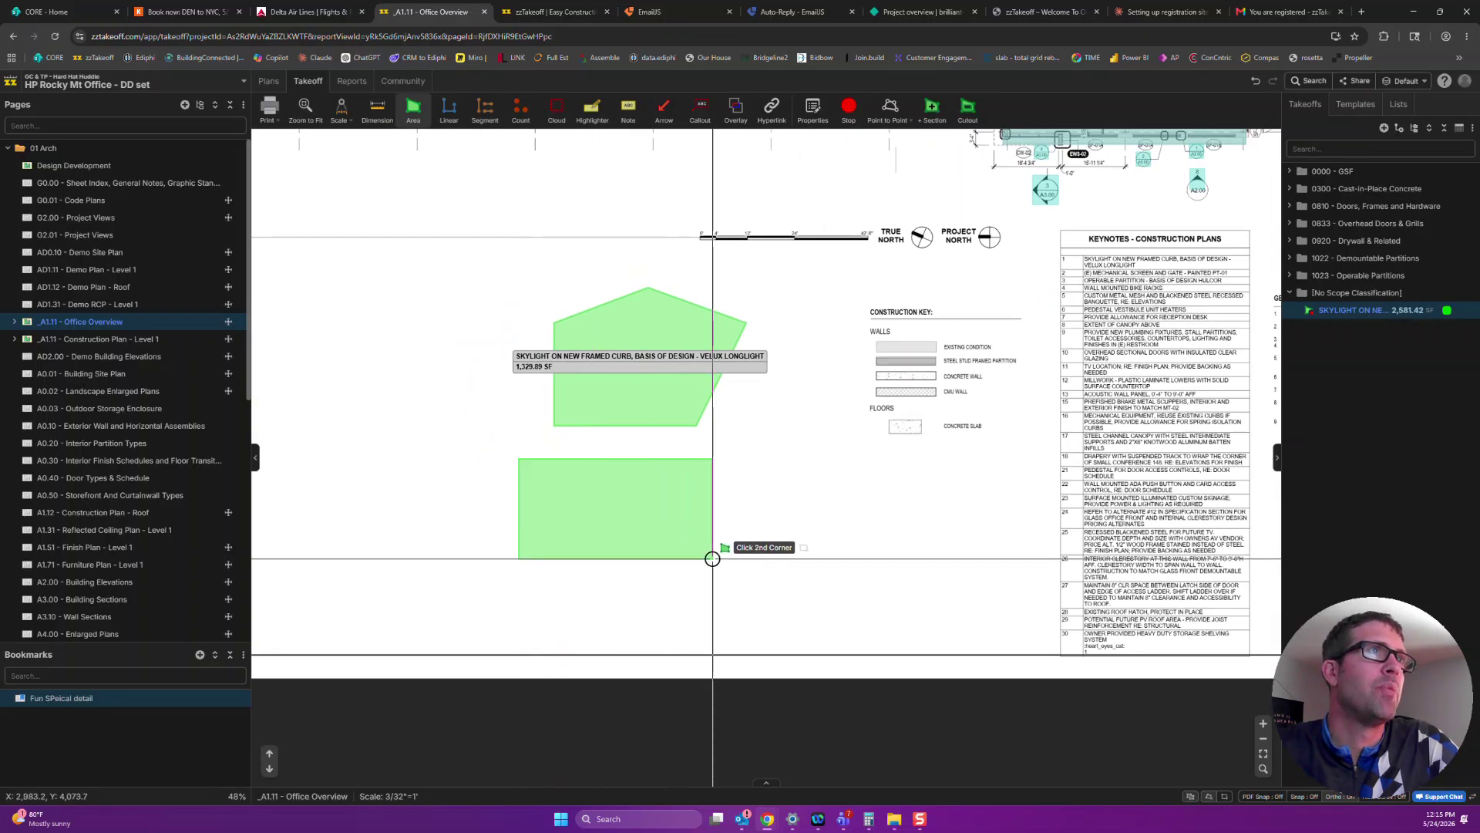
click(712, 558)
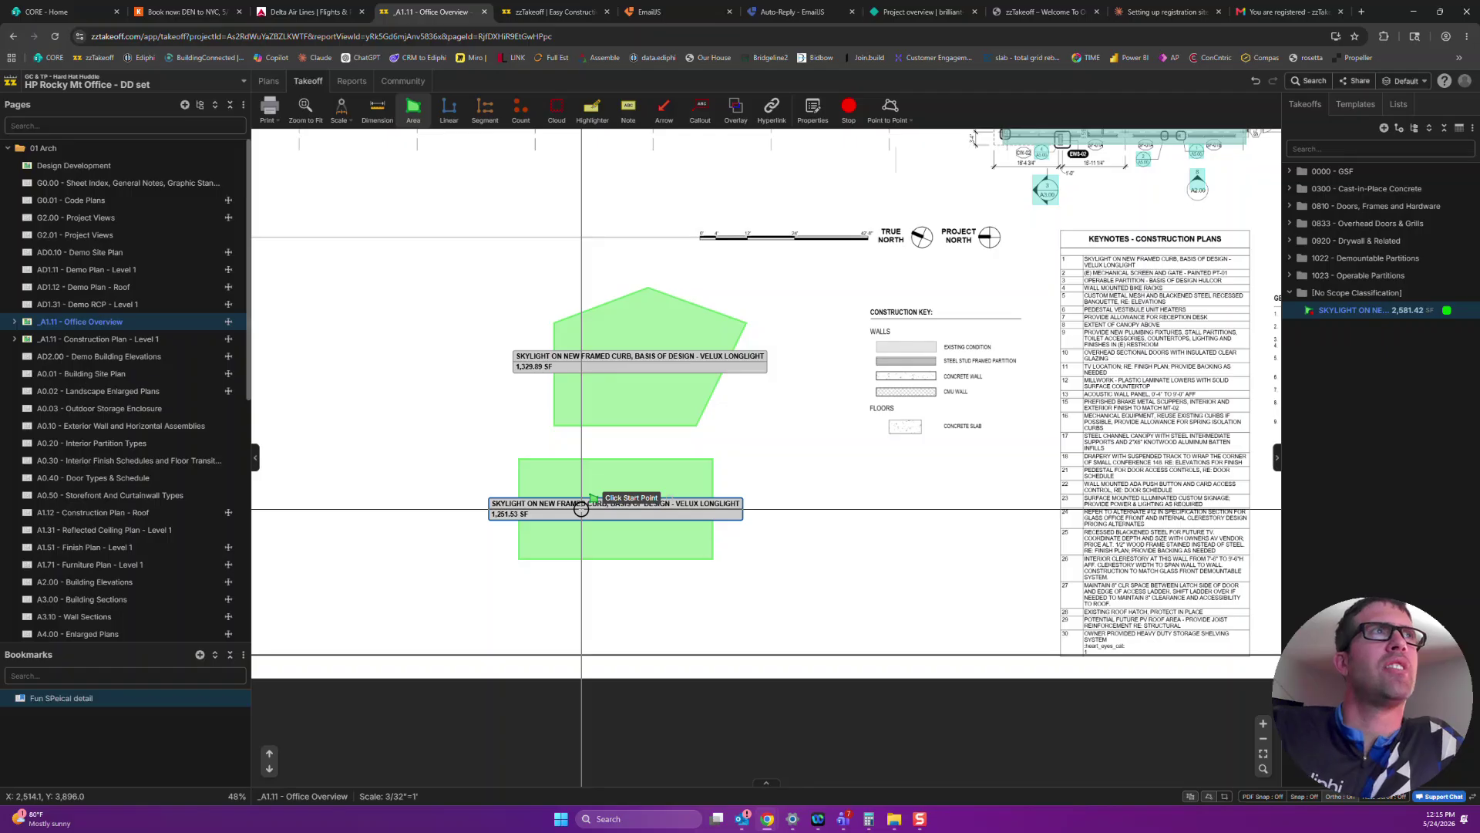
scroll(538, 359, up, 4)
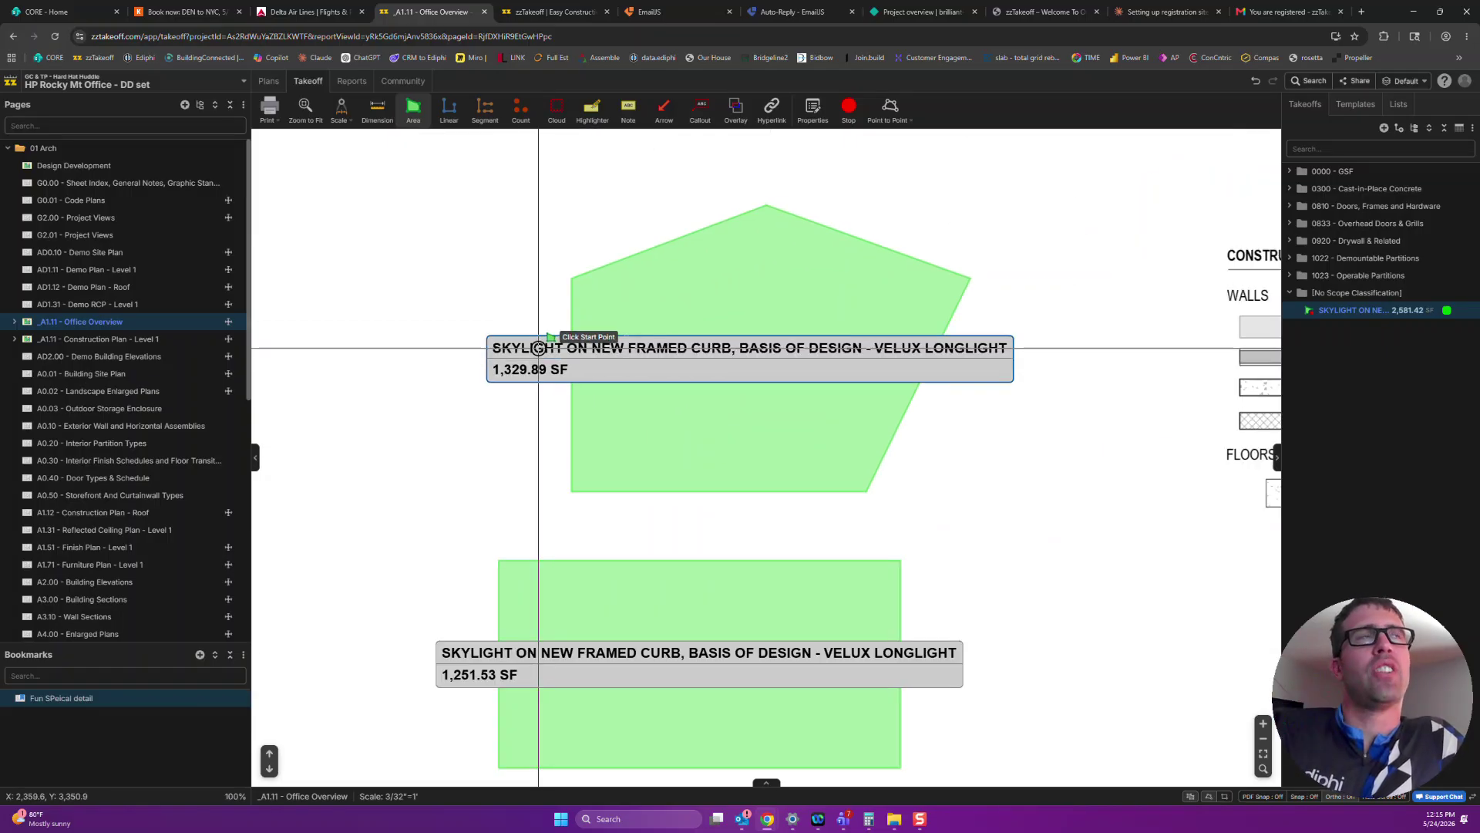
scroll(567, 432, down, 4)
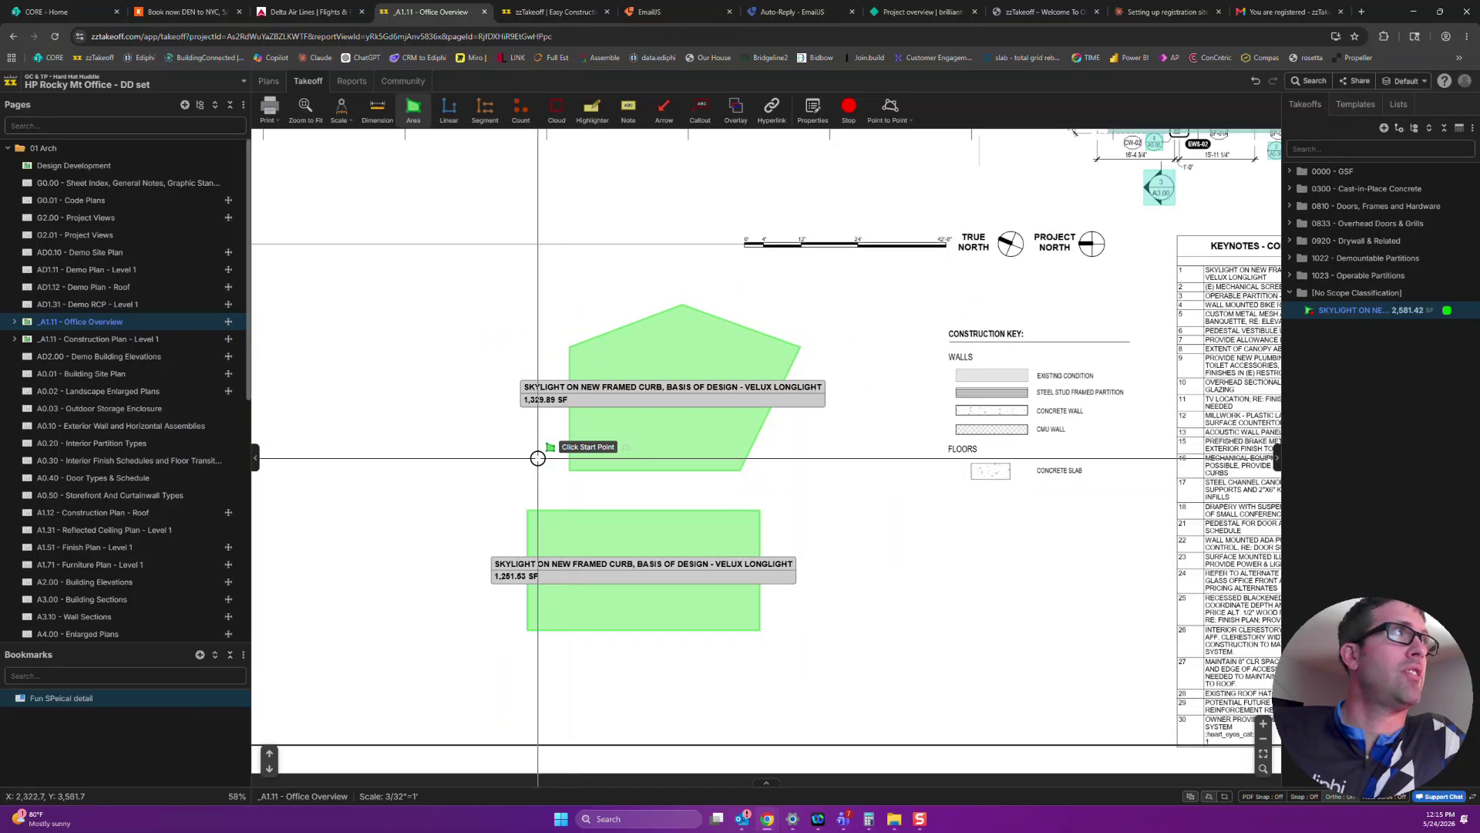
Draw a four-sided skylight area of about 415 SF in the blank space below the Level 1 Plan title, and finish the takeoff
scroll(482, 493, down, 1)
mouse_move(483, 489)
mouse_down()
mouse_move(629, 454)
mouse_move(780, 466)
mouse_move(874, 444)
mouse_up()
click(694, 347)
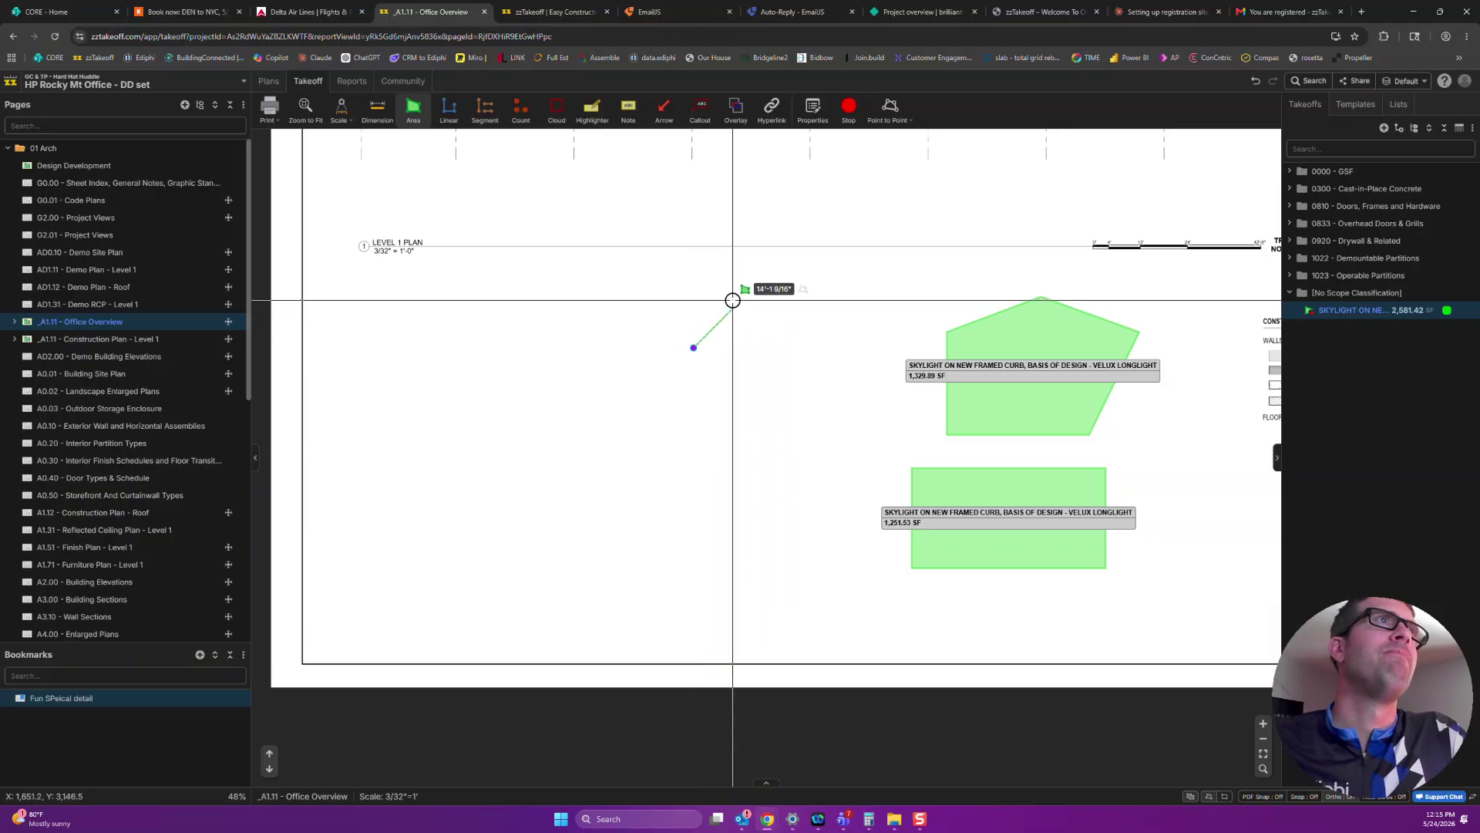
click(739, 303)
click(803, 286)
double_click(826, 370)
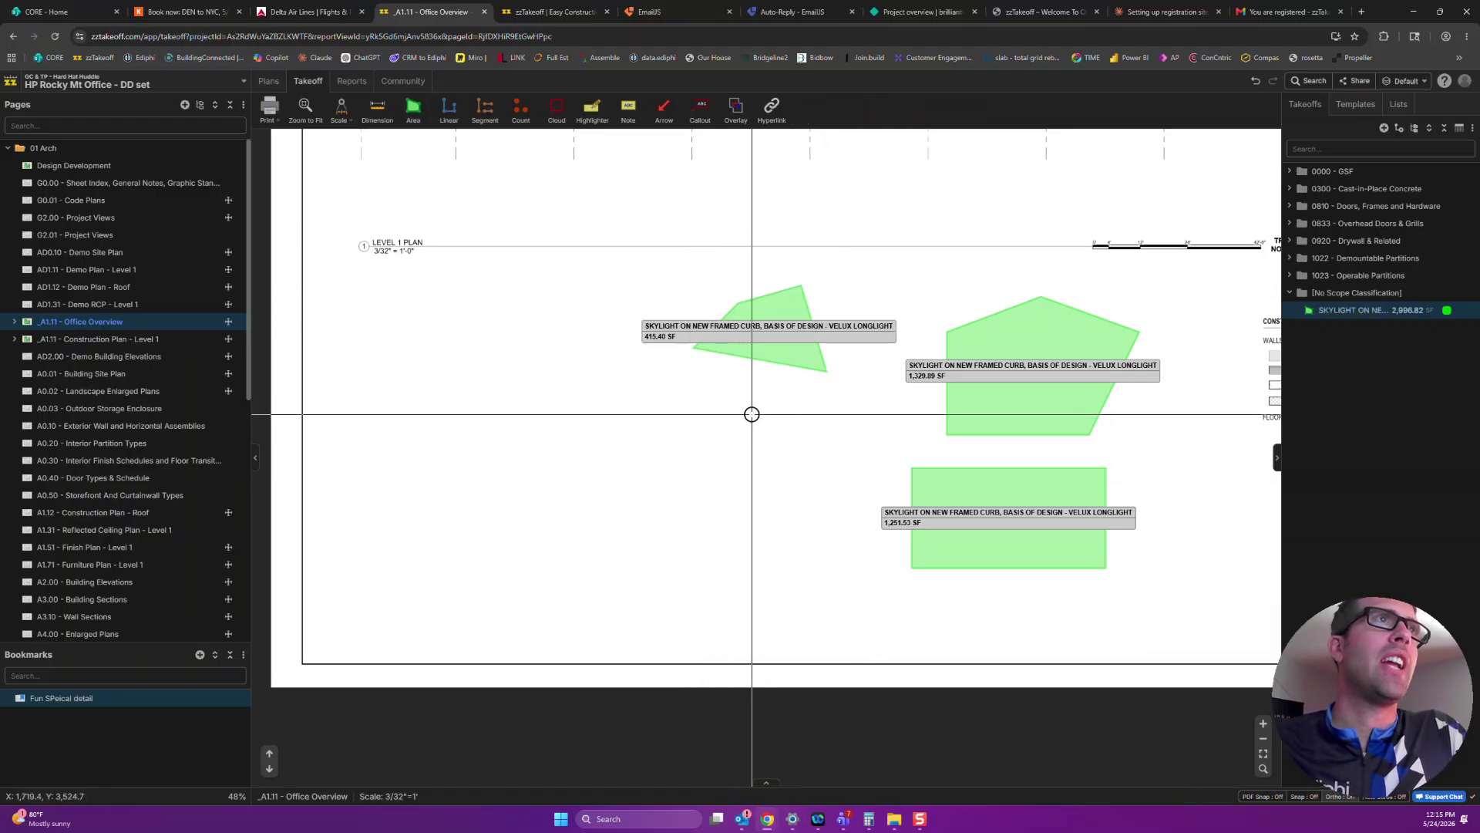
Review the Cursor and Takeoffs personal settings, including automatic labels for area takeoffs, and save the settings
scroll(776, 406, up, 1)
click(793, 311)
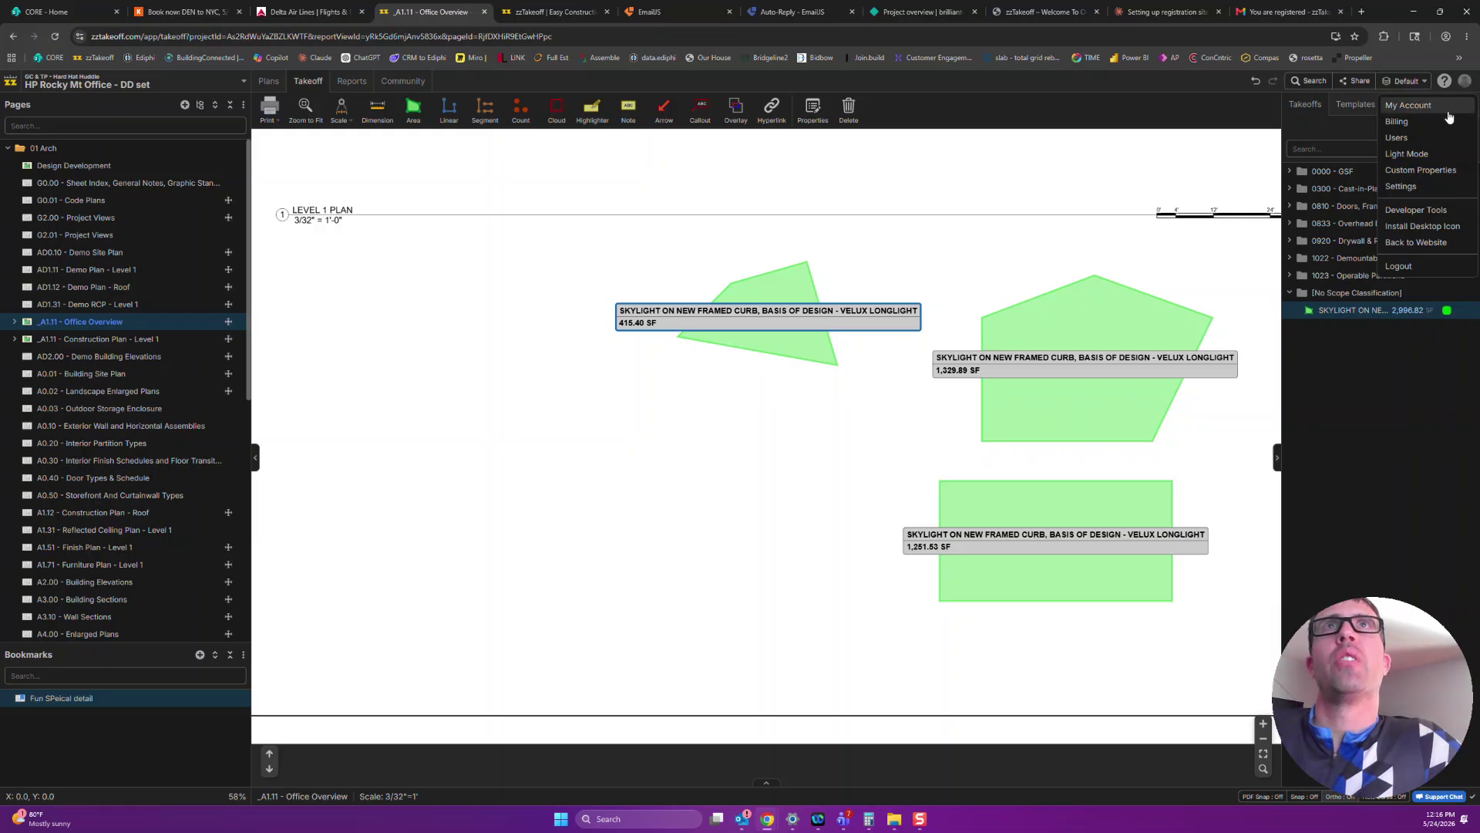
click(1400, 187)
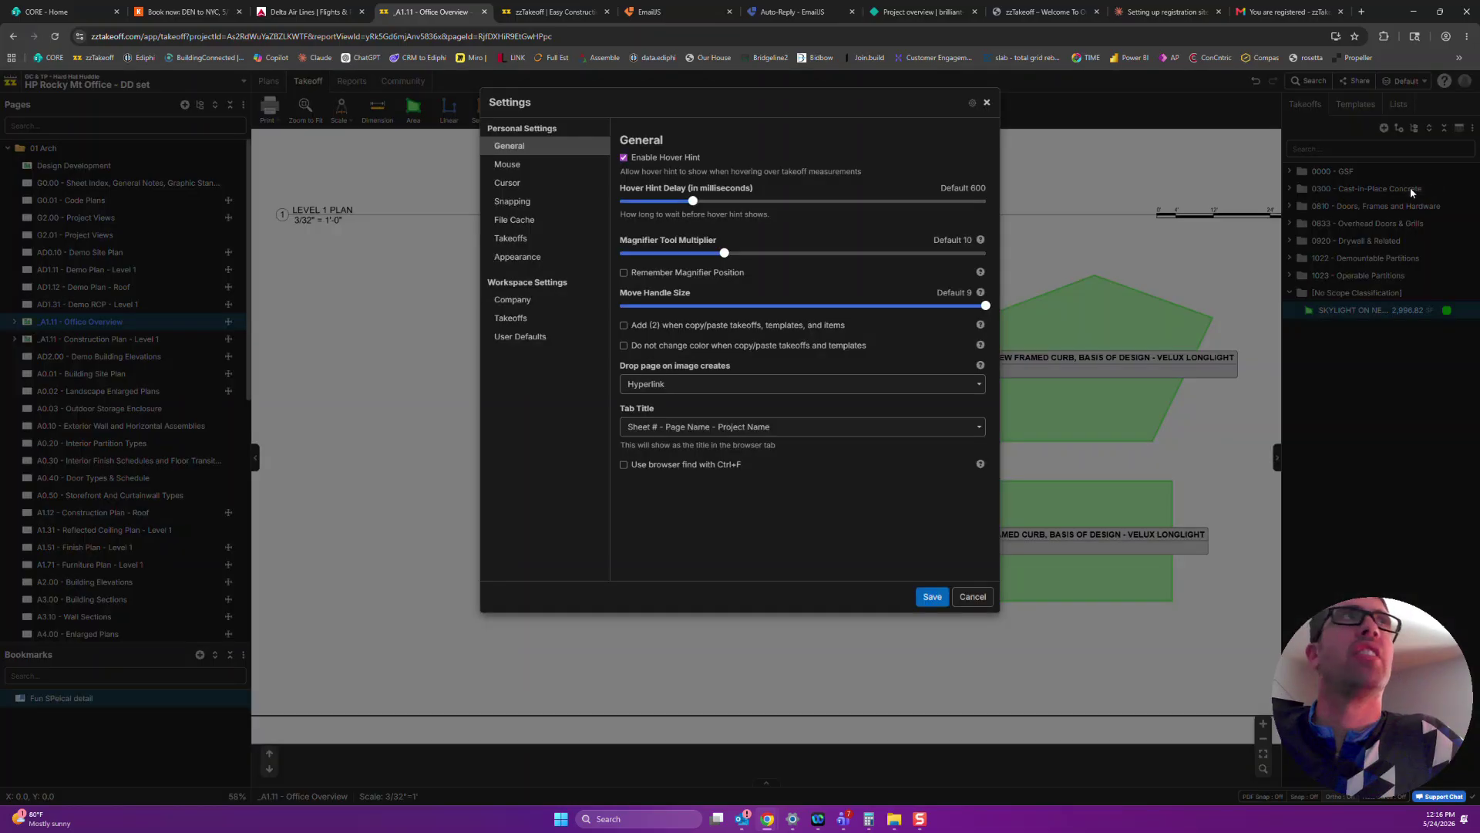
click(520, 185)
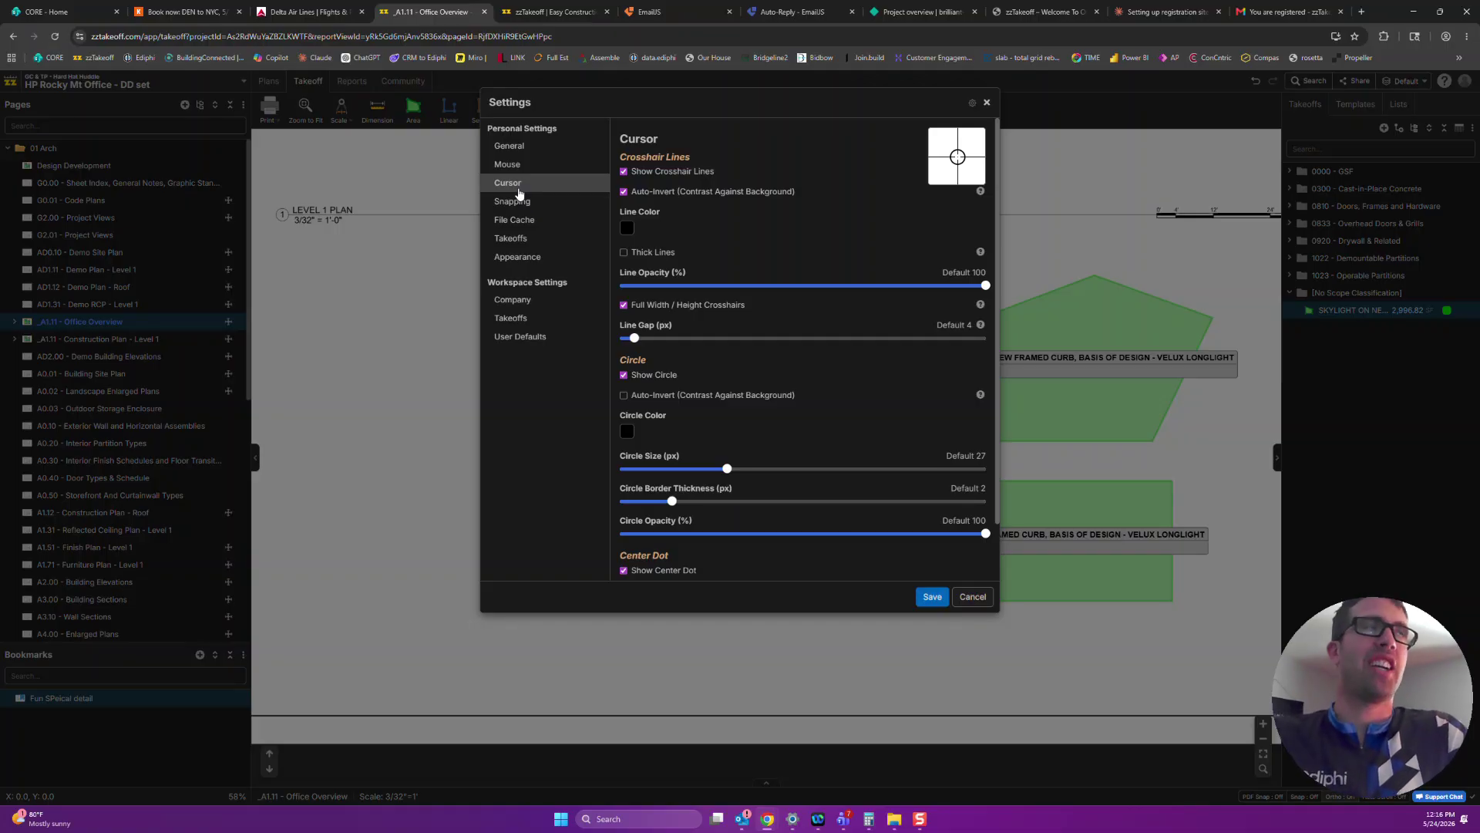
click(527, 237)
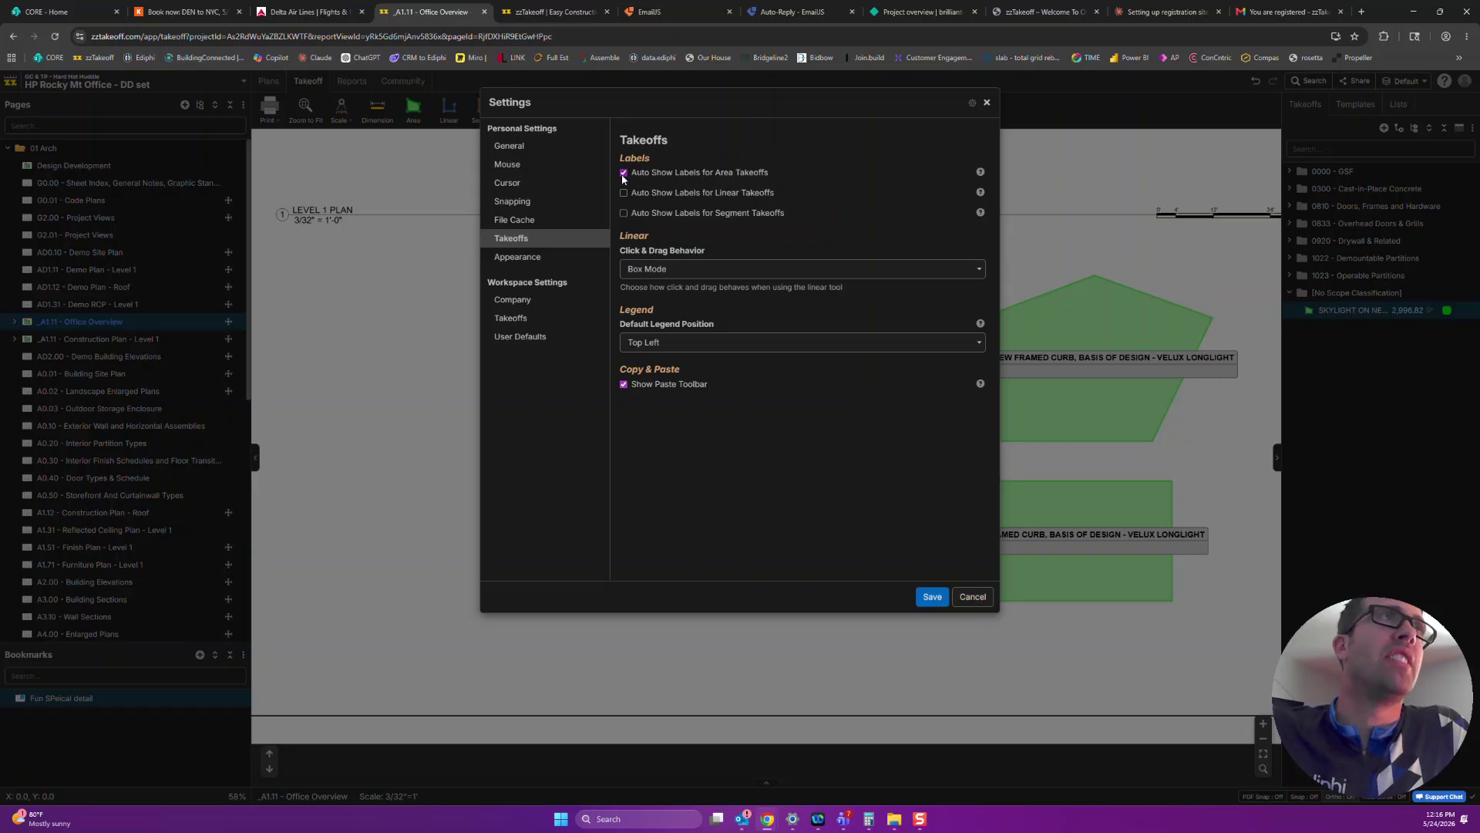
click(932, 597)
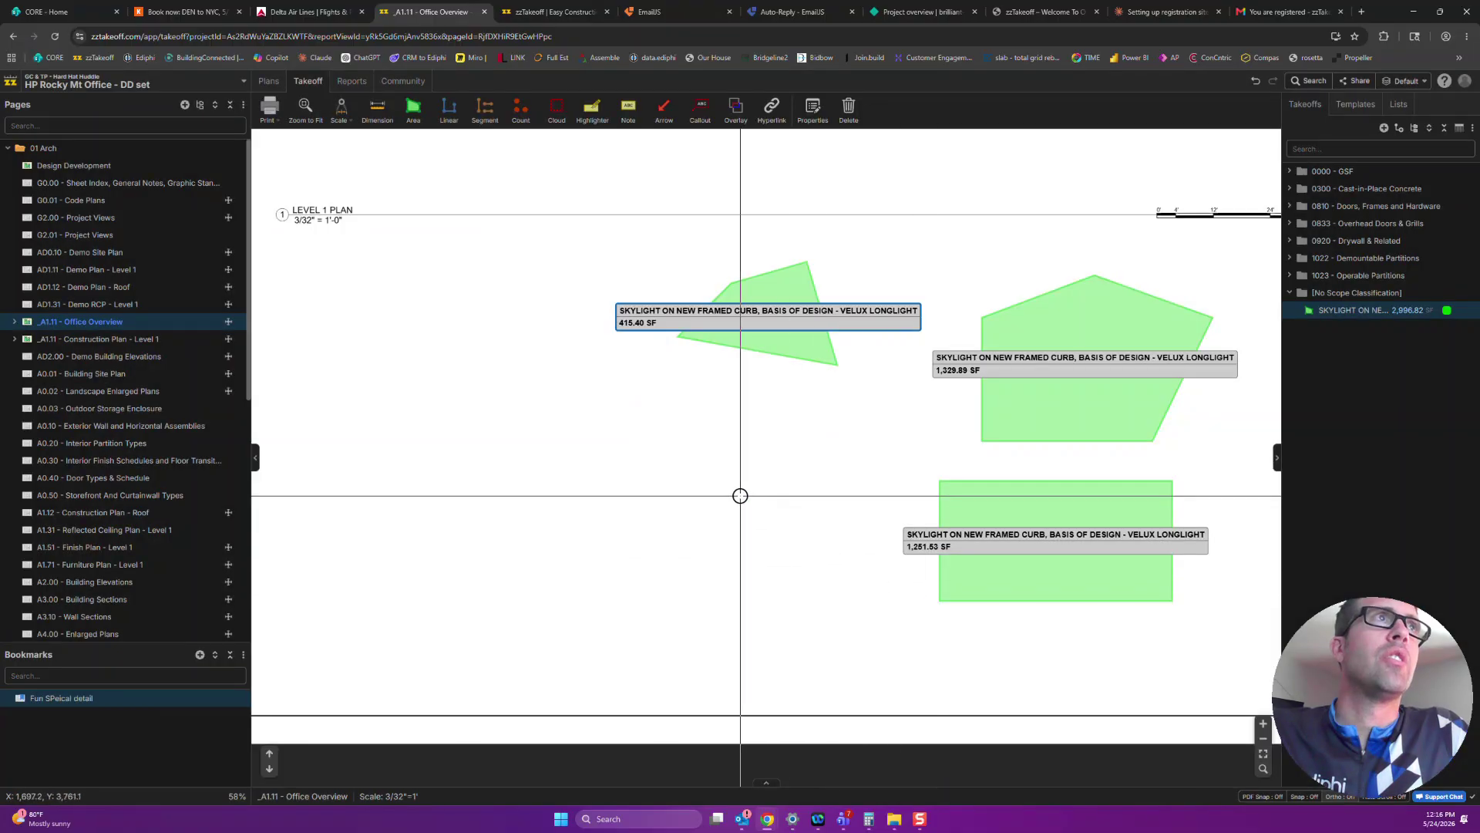
Draw a five-sided skylight area in the blank space below the four-sided one
click(780, 340)
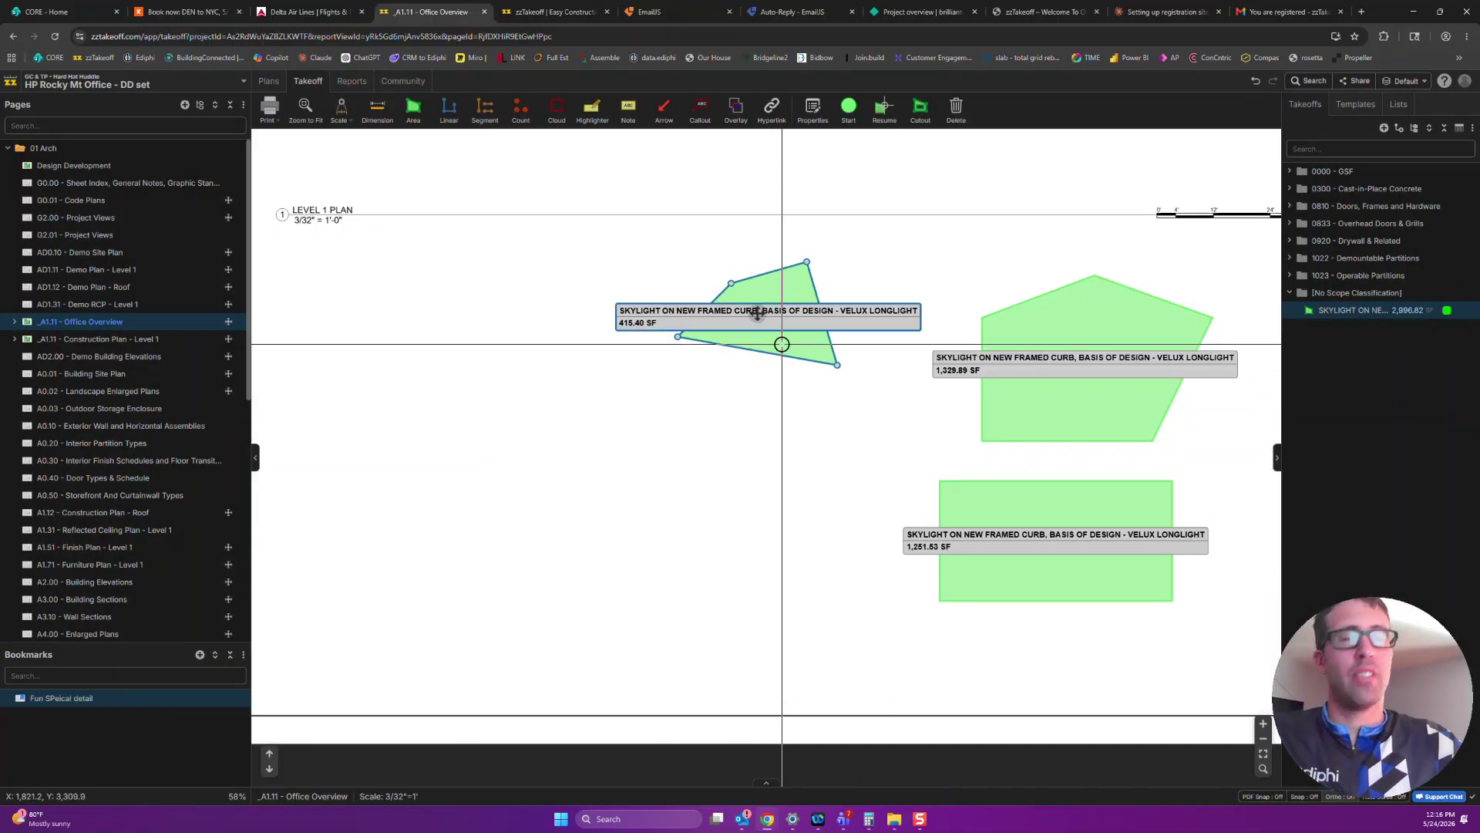
drag(781, 344, 812, 369)
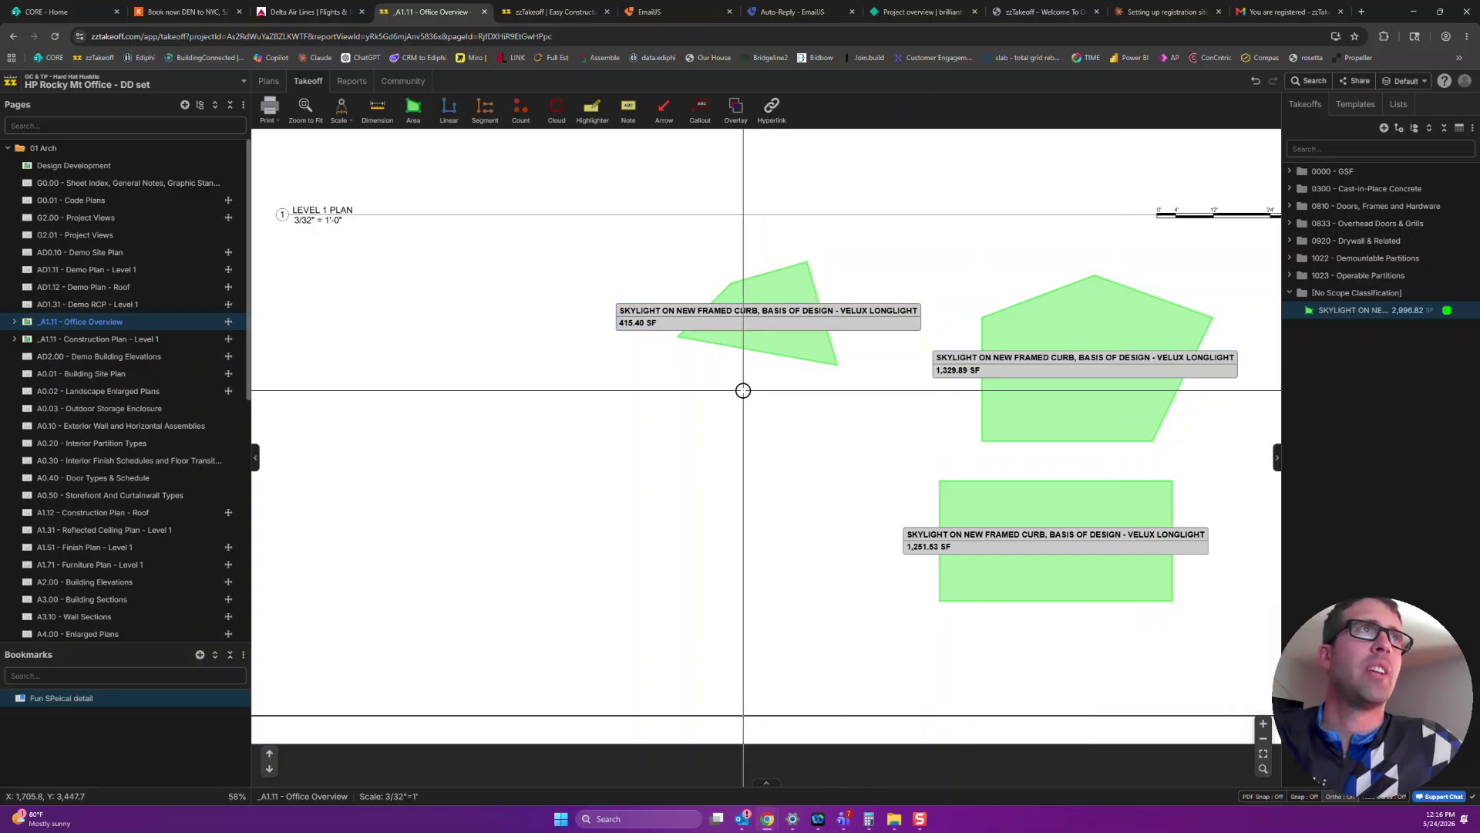
key(s)
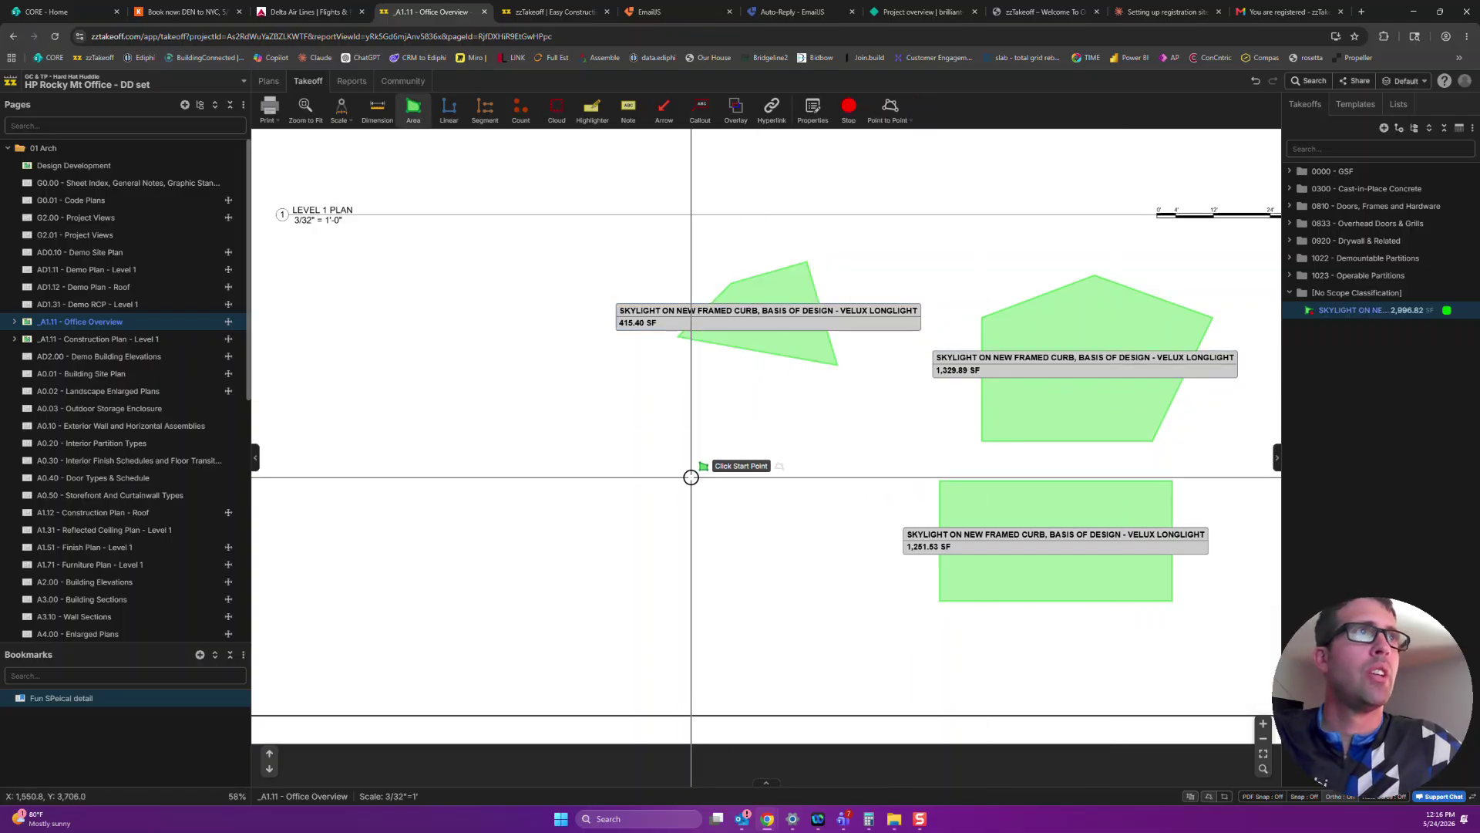
click(684, 469)
click(600, 486)
click(561, 568)
click(621, 629)
double_click(751, 573)
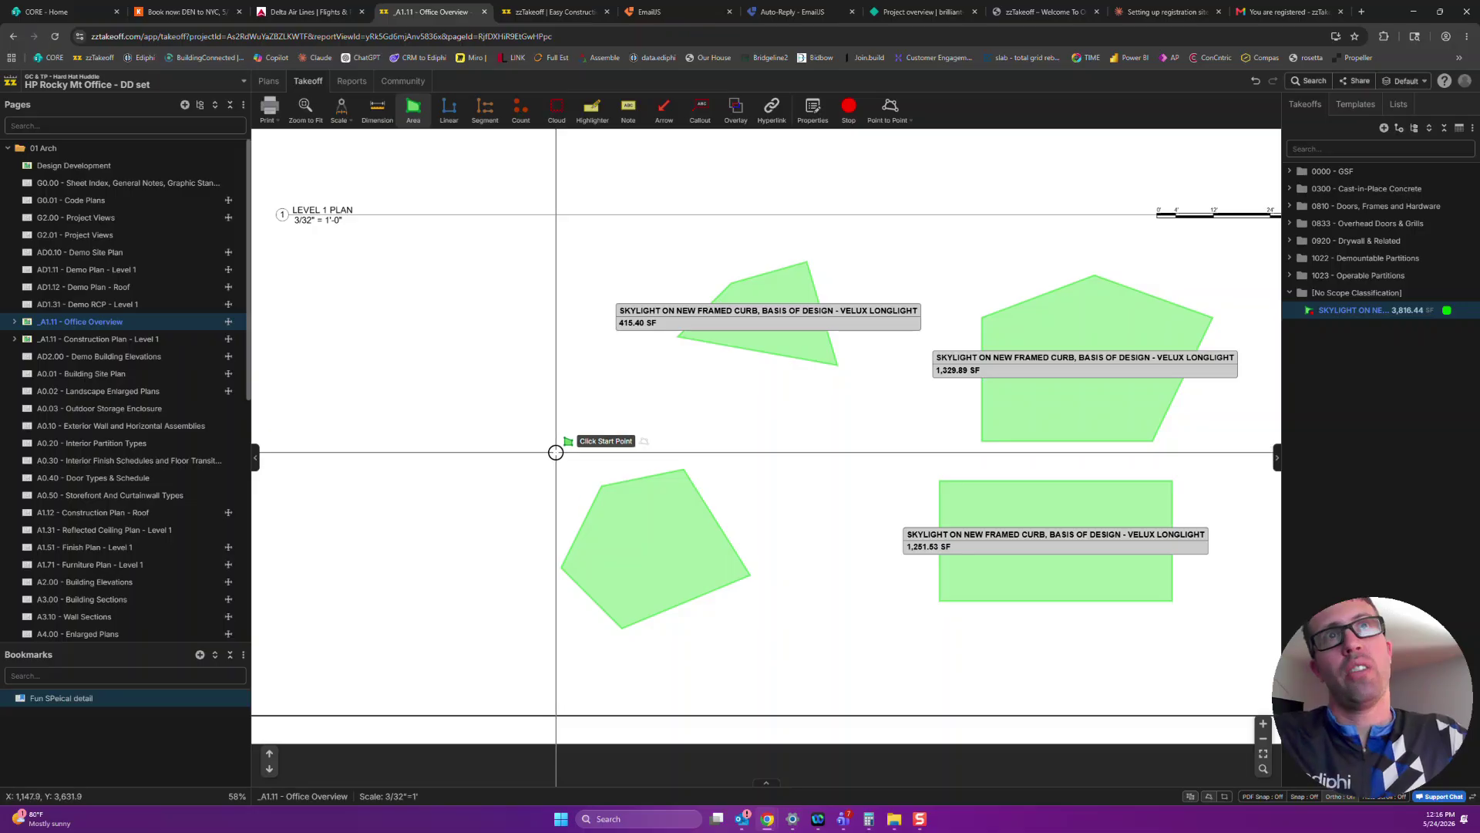
Select both five-sided skylight areas and the rectangular one together, and move them up toward the building plan
scroll(553, 460, down, 5)
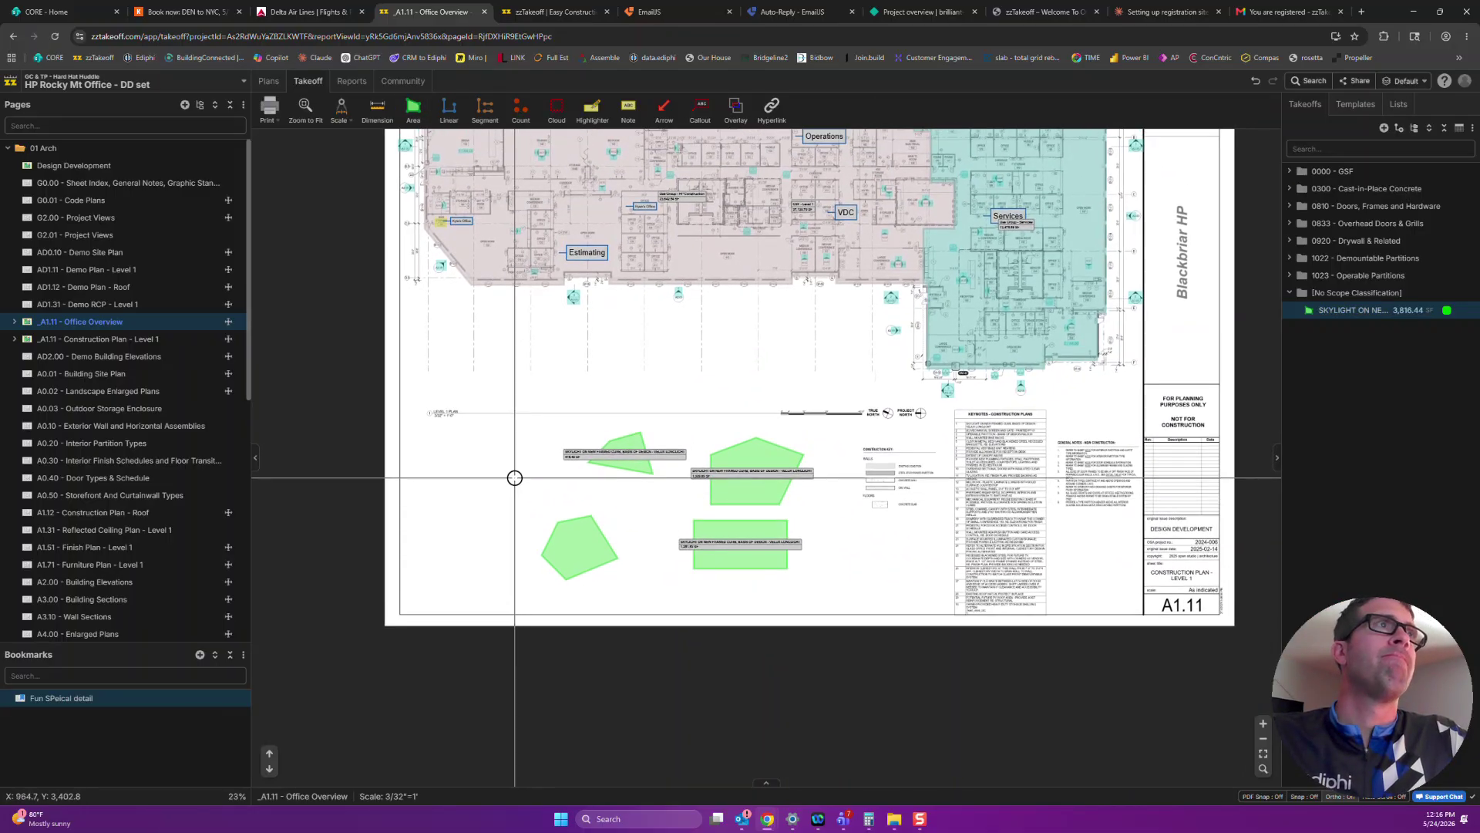
scroll(584, 559, up, 2)
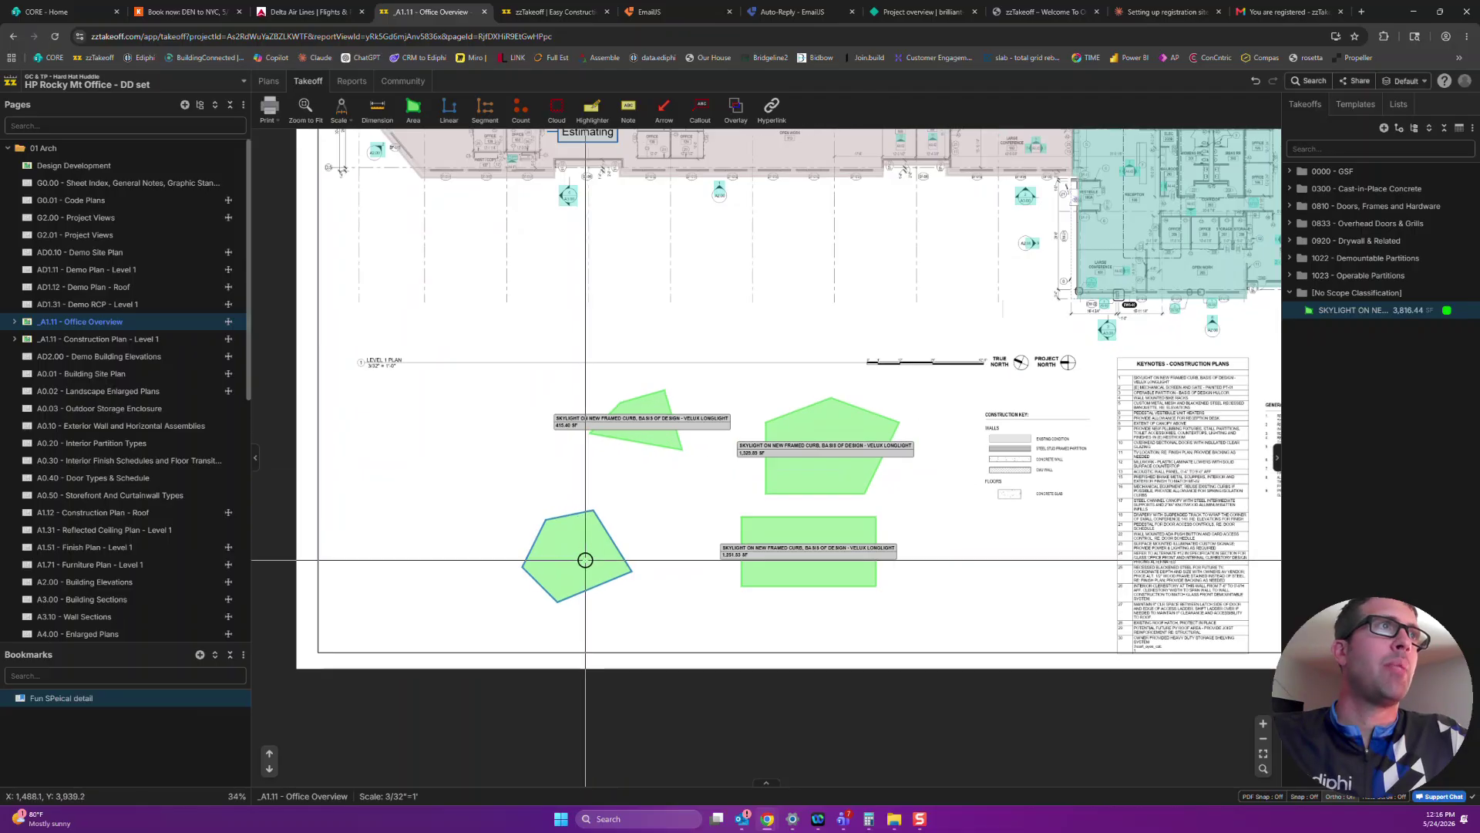
click(580, 555)
drag(580, 555, 509, 474)
shift+click(833, 462)
shift+click(803, 574)
drag(822, 562, 734, 332)
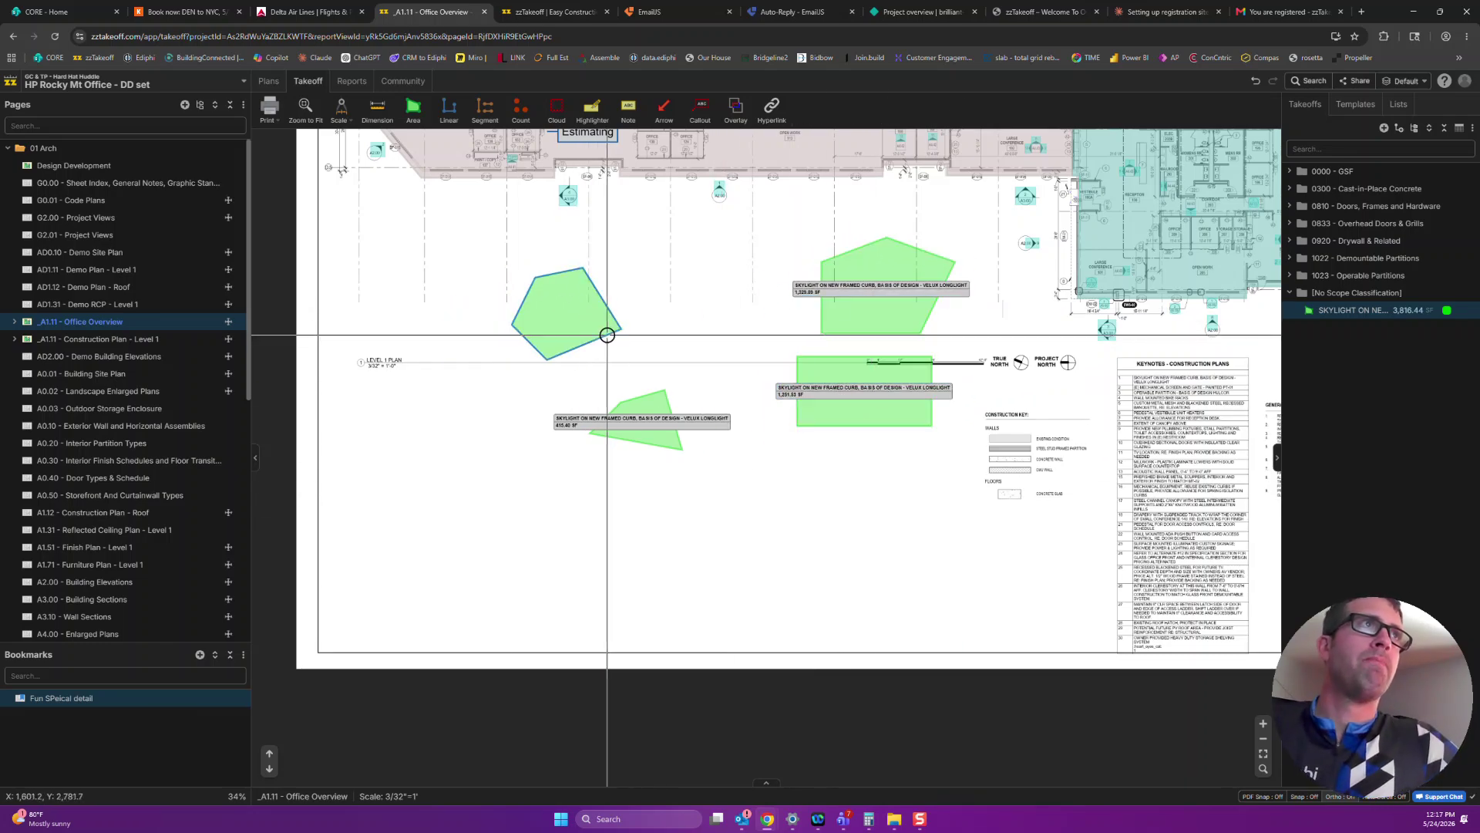
View the properties of the unlabeled five-sided skylight area and close them without saving
click(578, 344)
scroll(578, 344, up, 3)
double_click(581, 343)
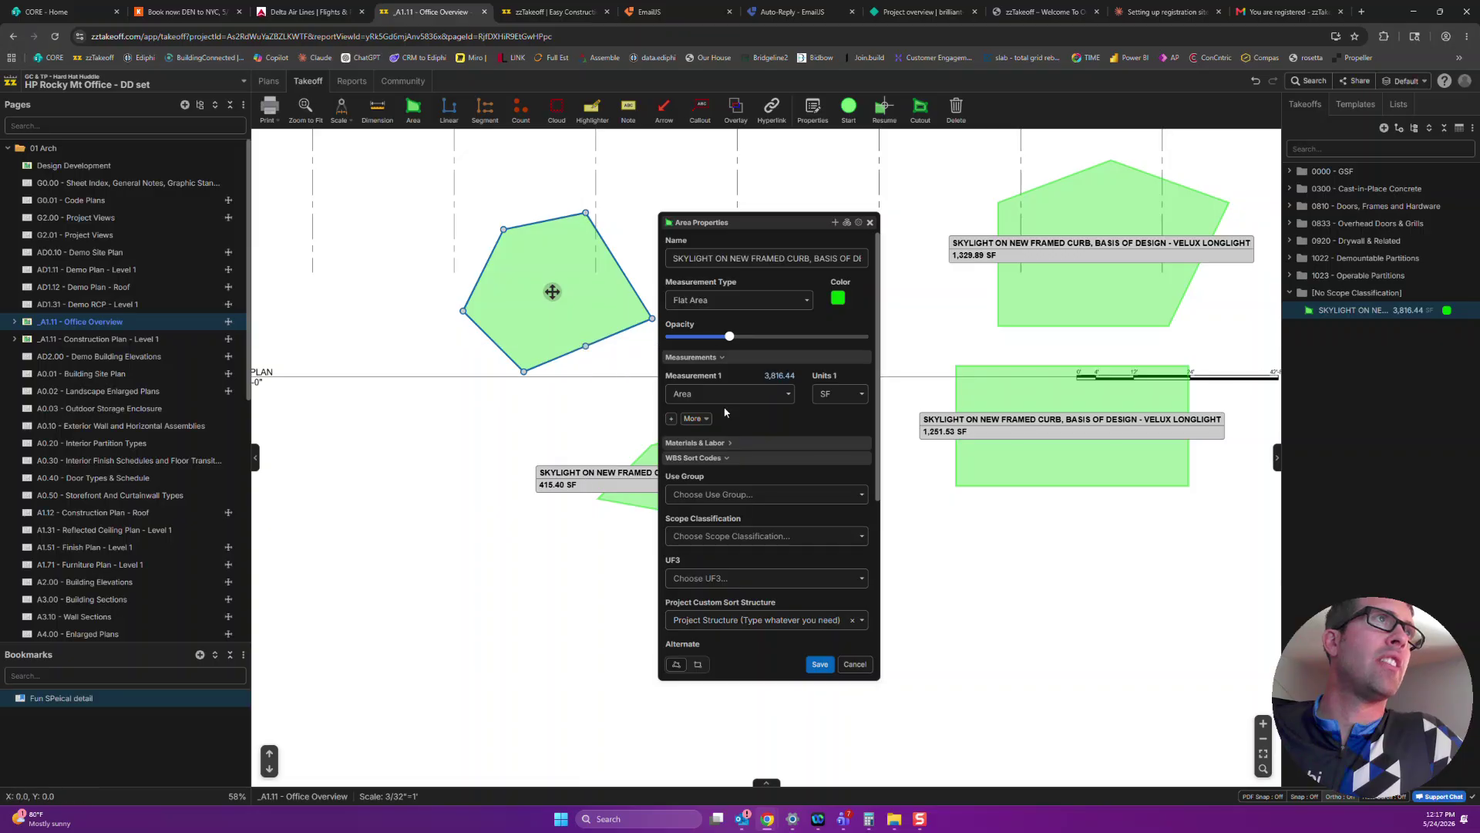
click(852, 665)
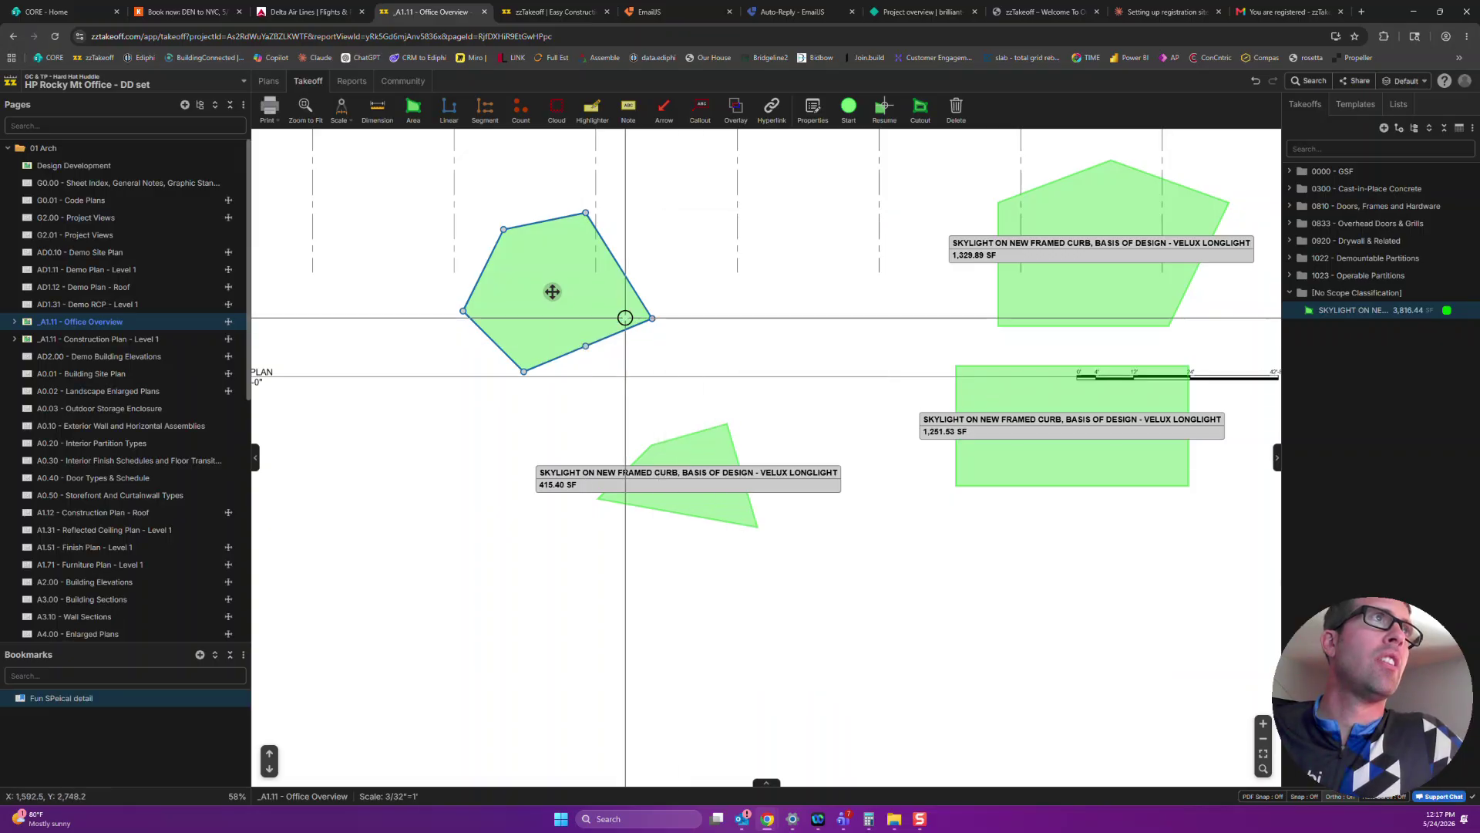
Reshape the unlabeled skylight area by pulling its lower corner points outward, and remove its lowest point
scroll(626, 315, up, 3)
drag(614, 346, 680, 431)
drag(556, 368, 552, 461)
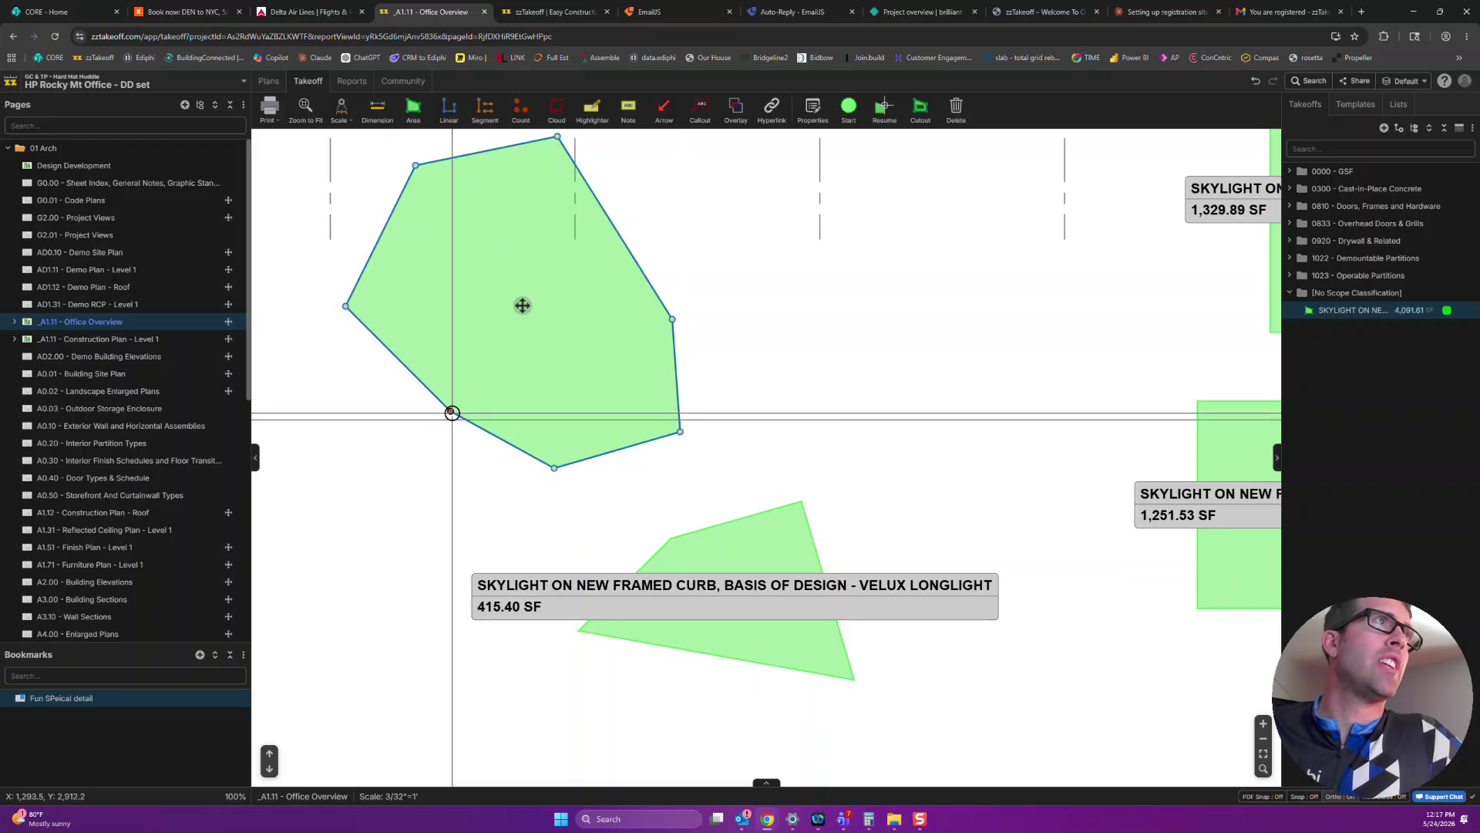
double_click(553, 470)
Copy the reshaped skylight area and paste two duplicates, one beside it and one below the four-sided area
scroll(475, 474, down, 3)
key(ctrl+c)
key(ctrl+v)
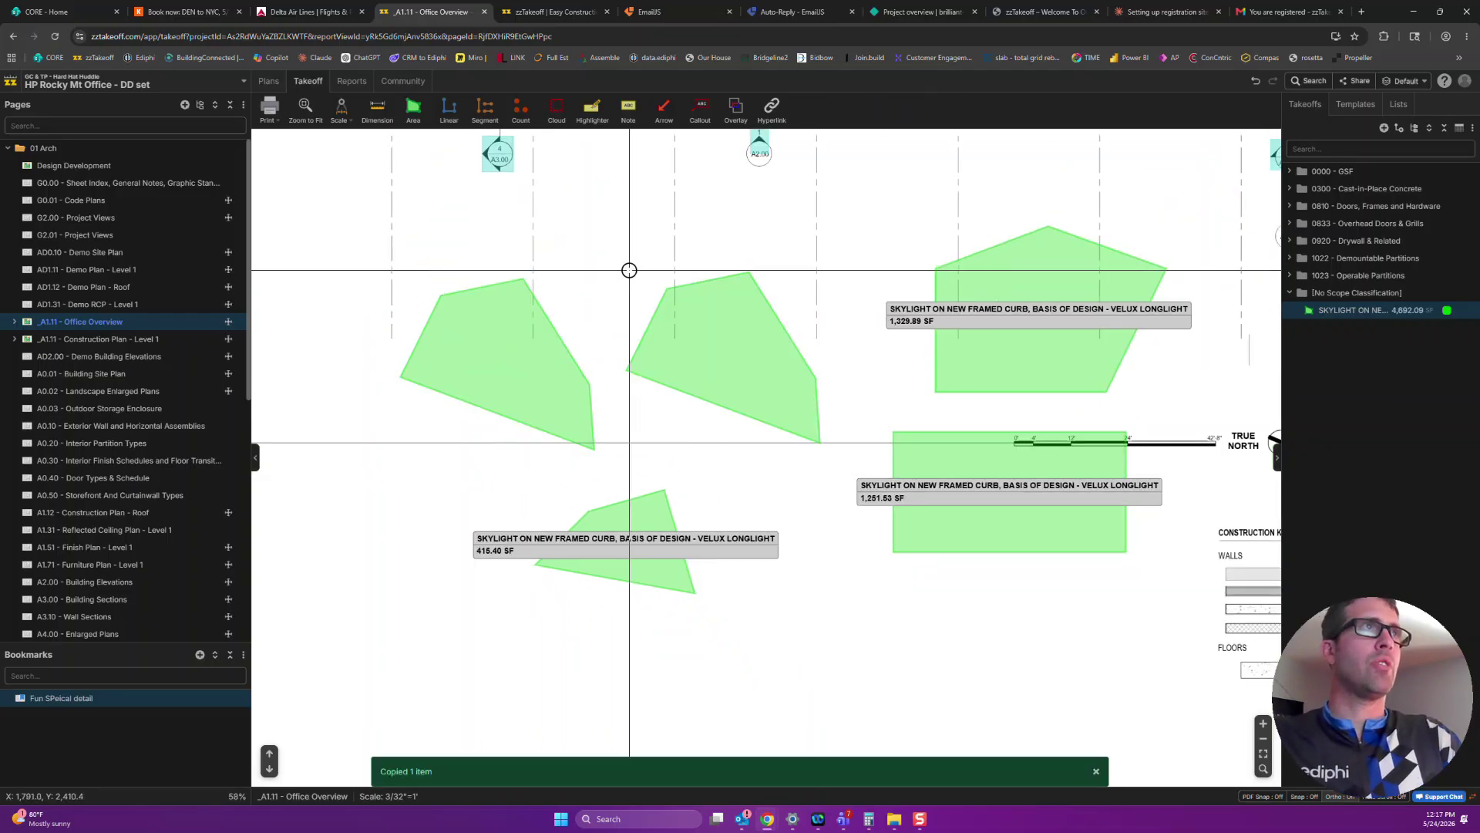
click(727, 307)
scroll(727, 307, down, 3)
key(ctrl+v)
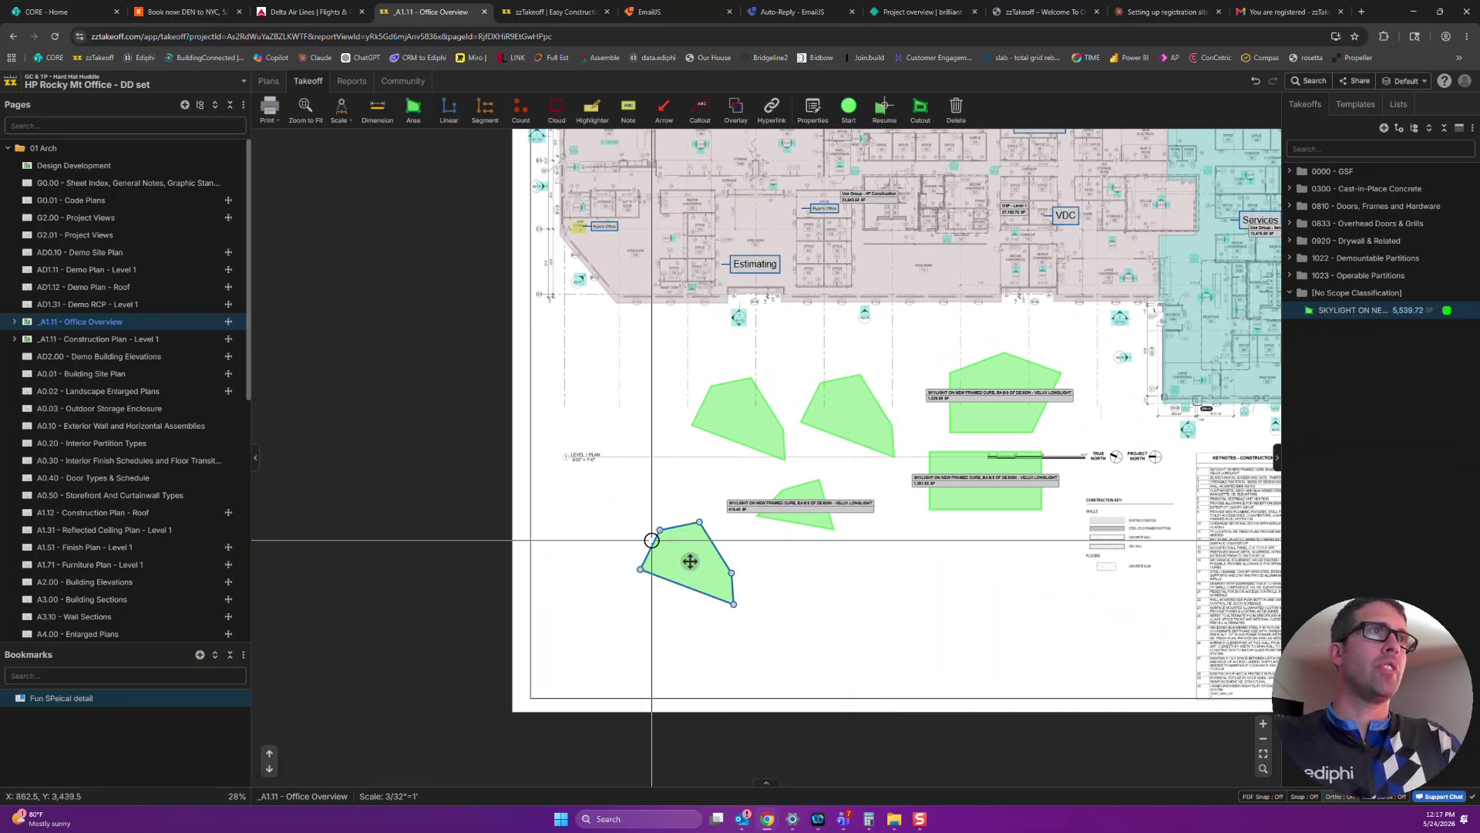
Select the three reshaped skylight areas and the small four-sided one, and paste a copy of the whole group
drag(867, 629, 638, 383)
key(ctrl+c)
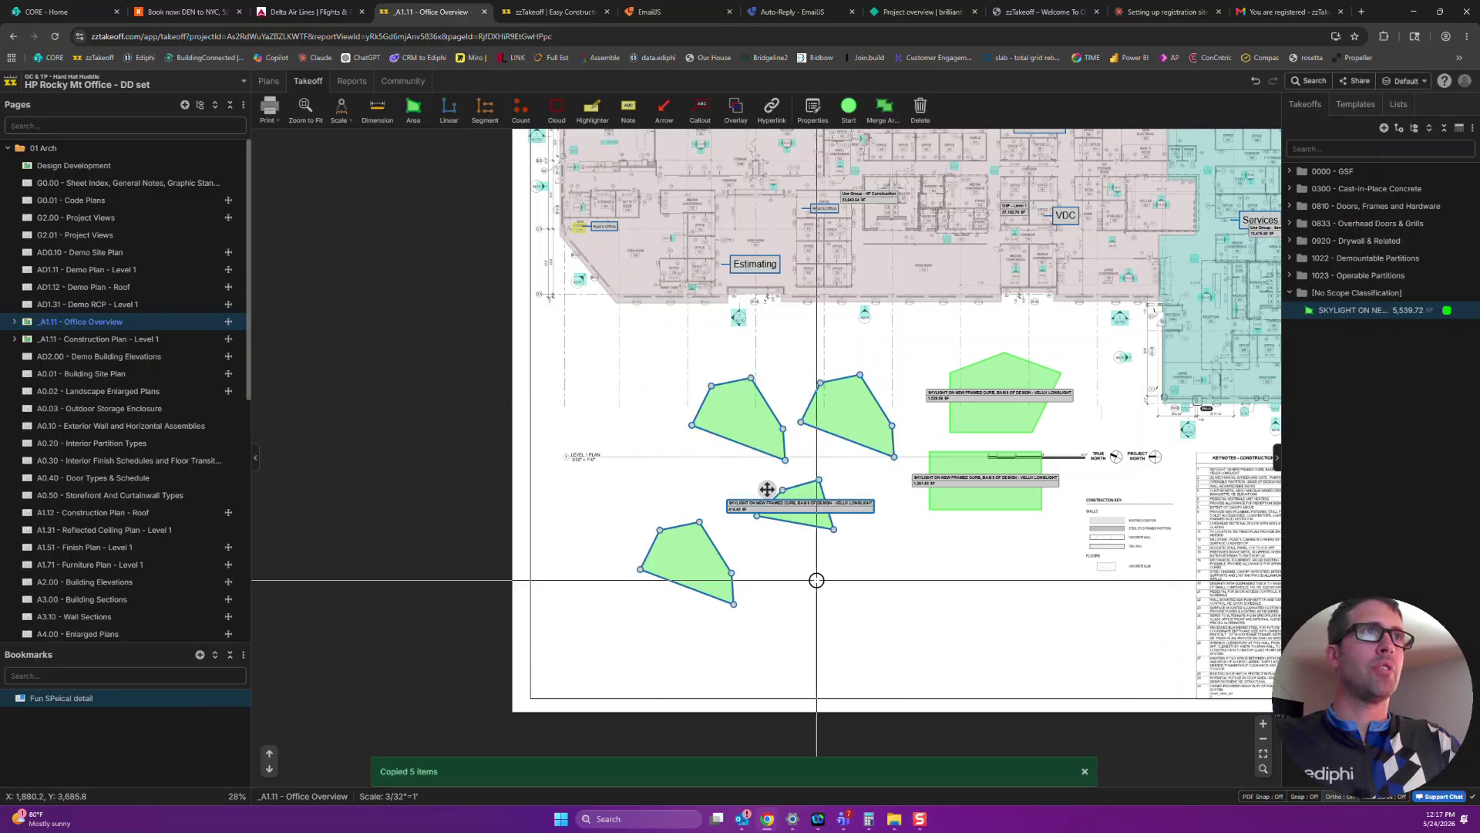
key(ctrl+v)
drag(1062, 710, 853, 511)
click(993, 556)
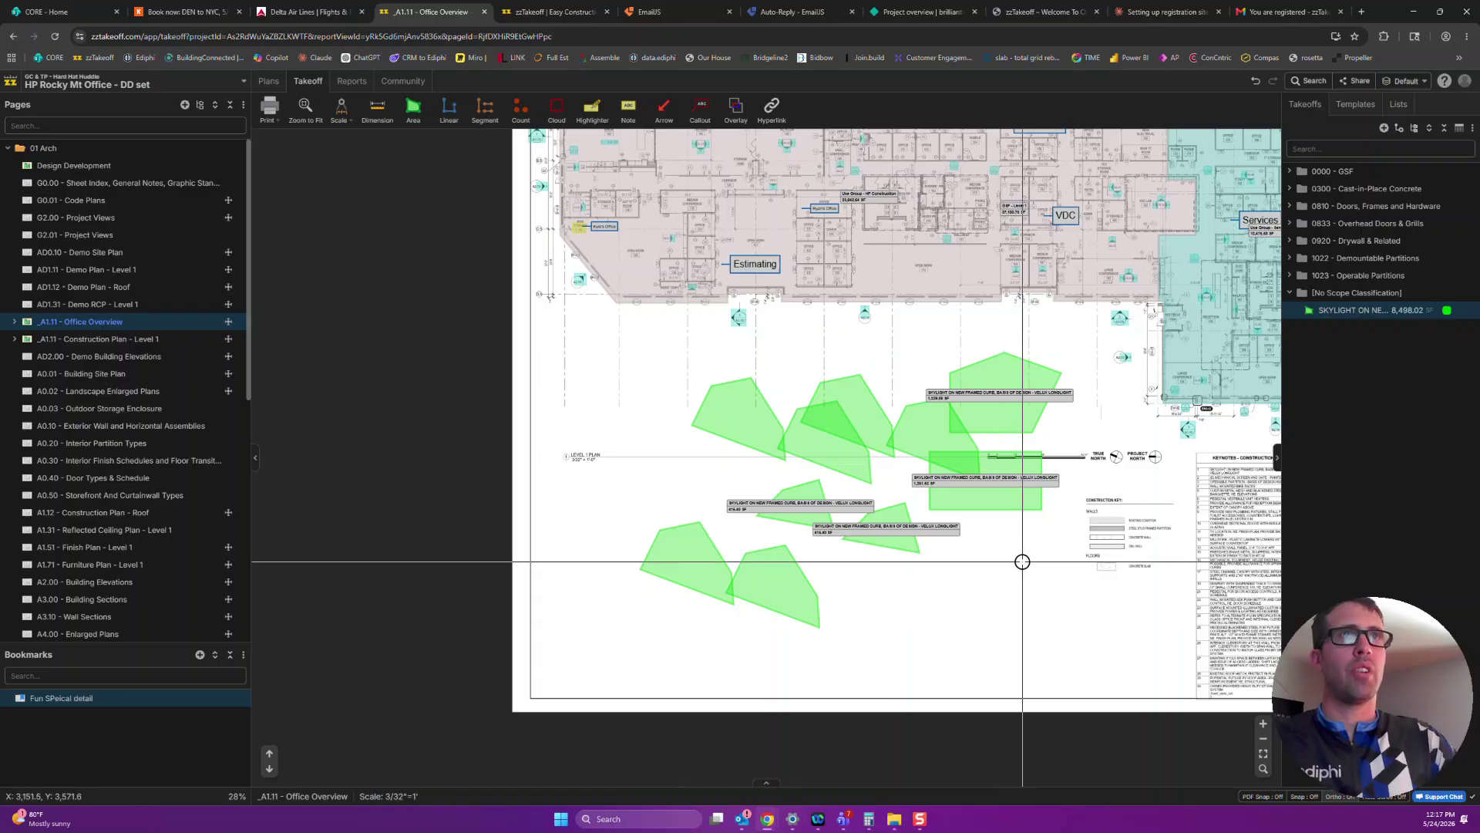
Delete all drawn skylight areas from the sheet but keep the skylight takeoff in the takeoff list
drag(1061, 592, 688, 312)
key(Delete)
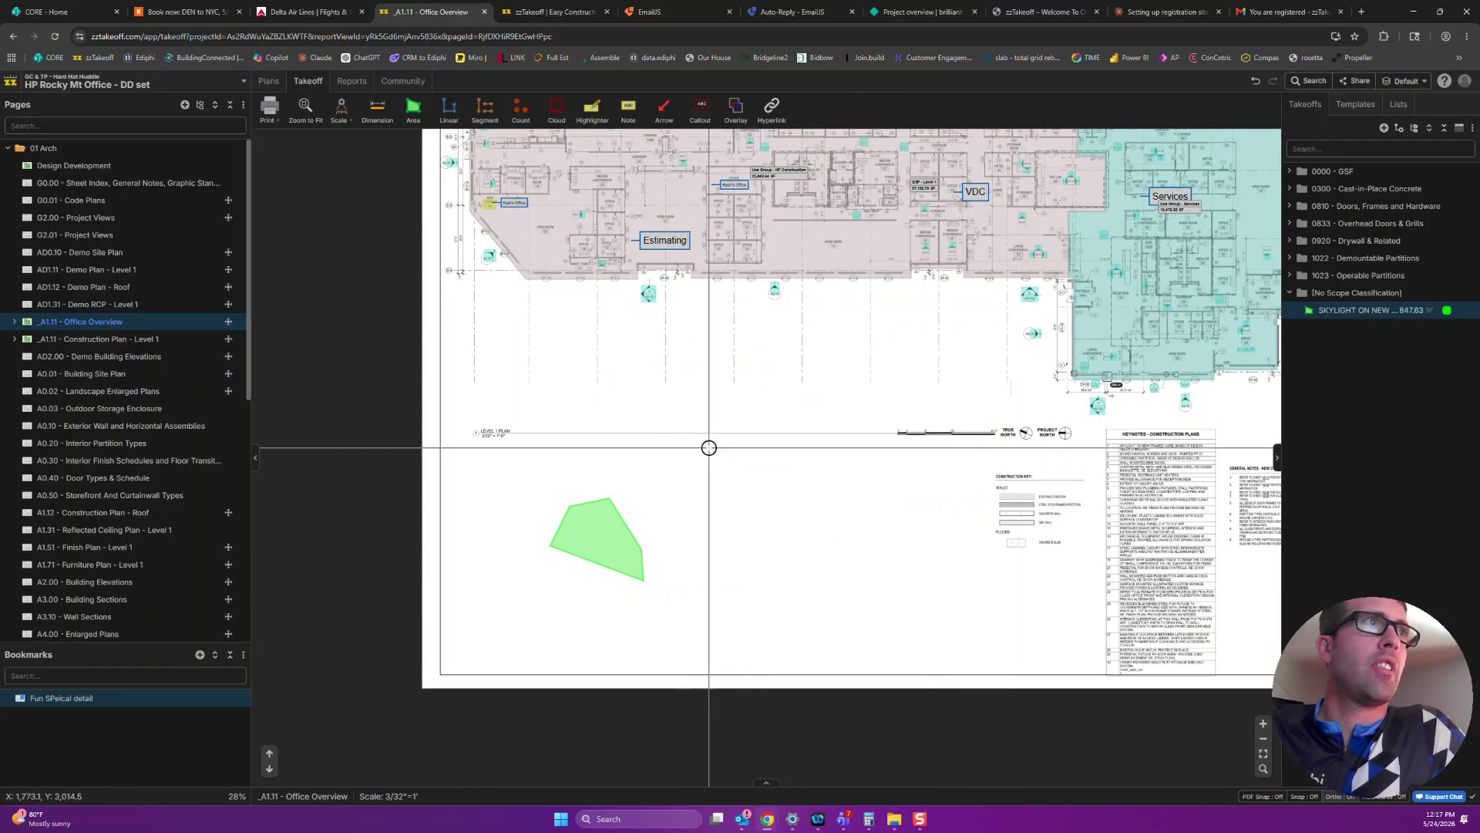
key(Delete)
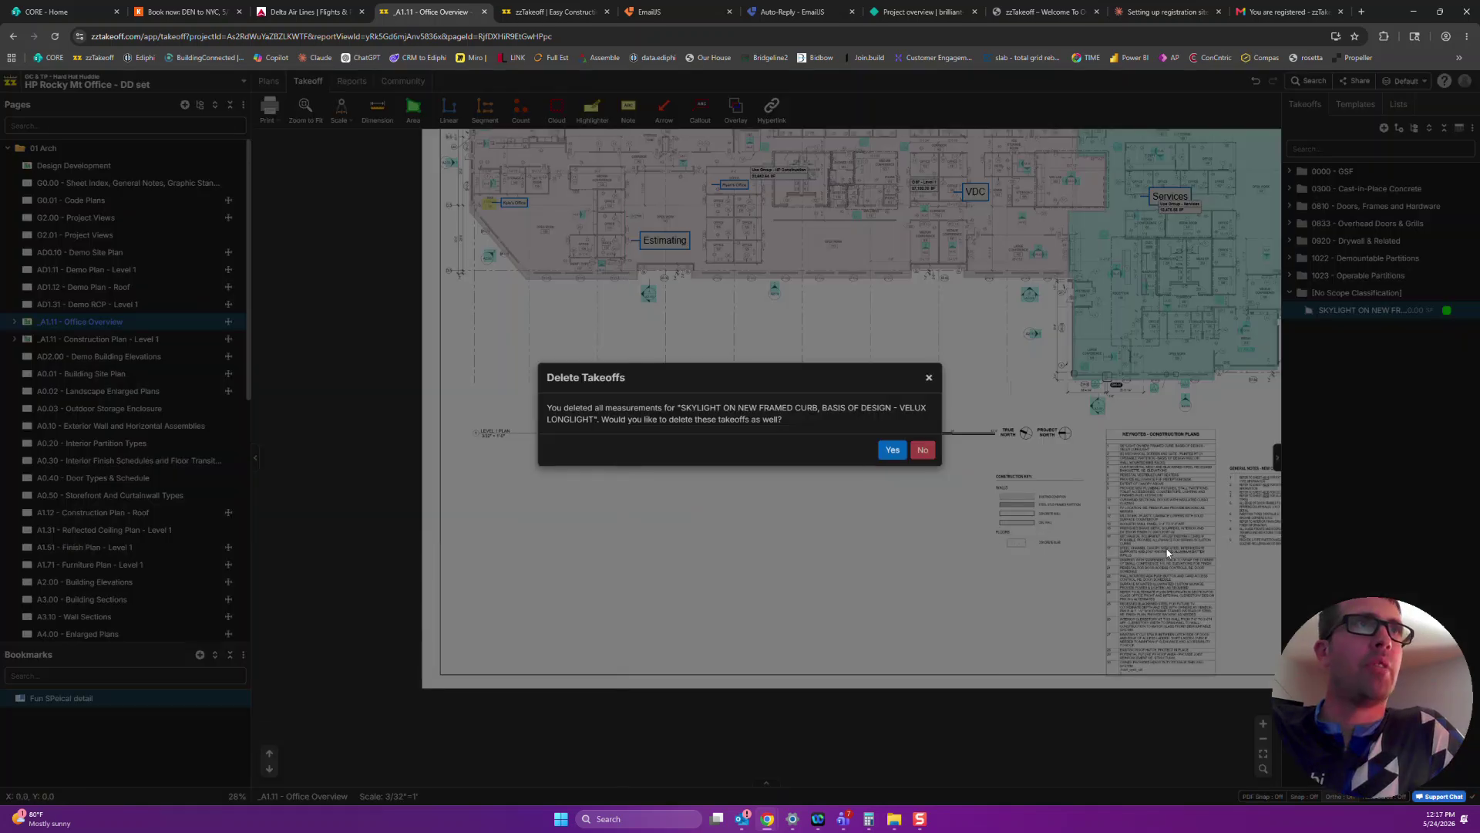
click(914, 450)
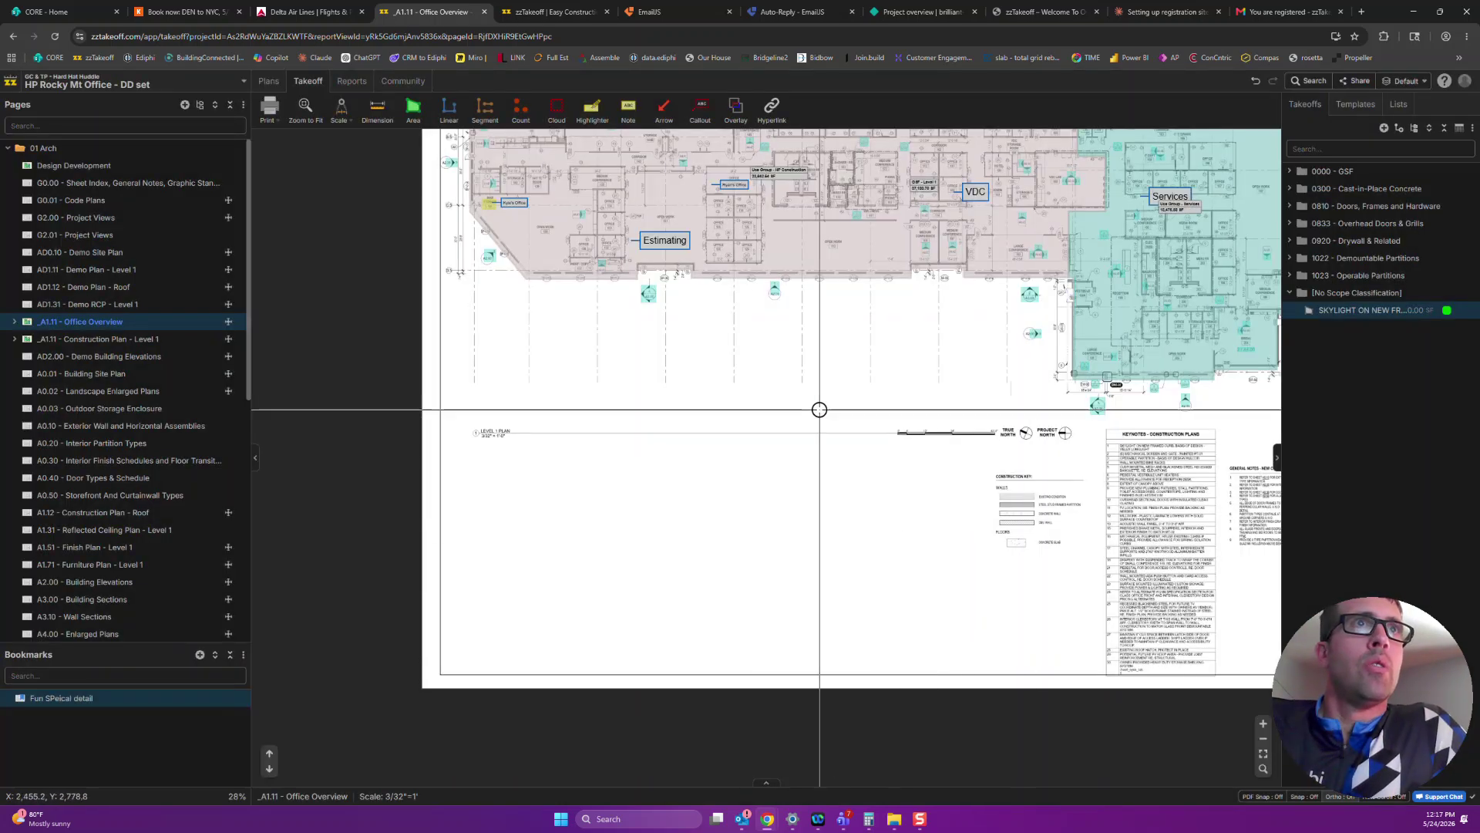
Zoom in and out between the construction plan keynotes and the blank space around the Level 1 Plan title
scroll(765, 455, right, 5)
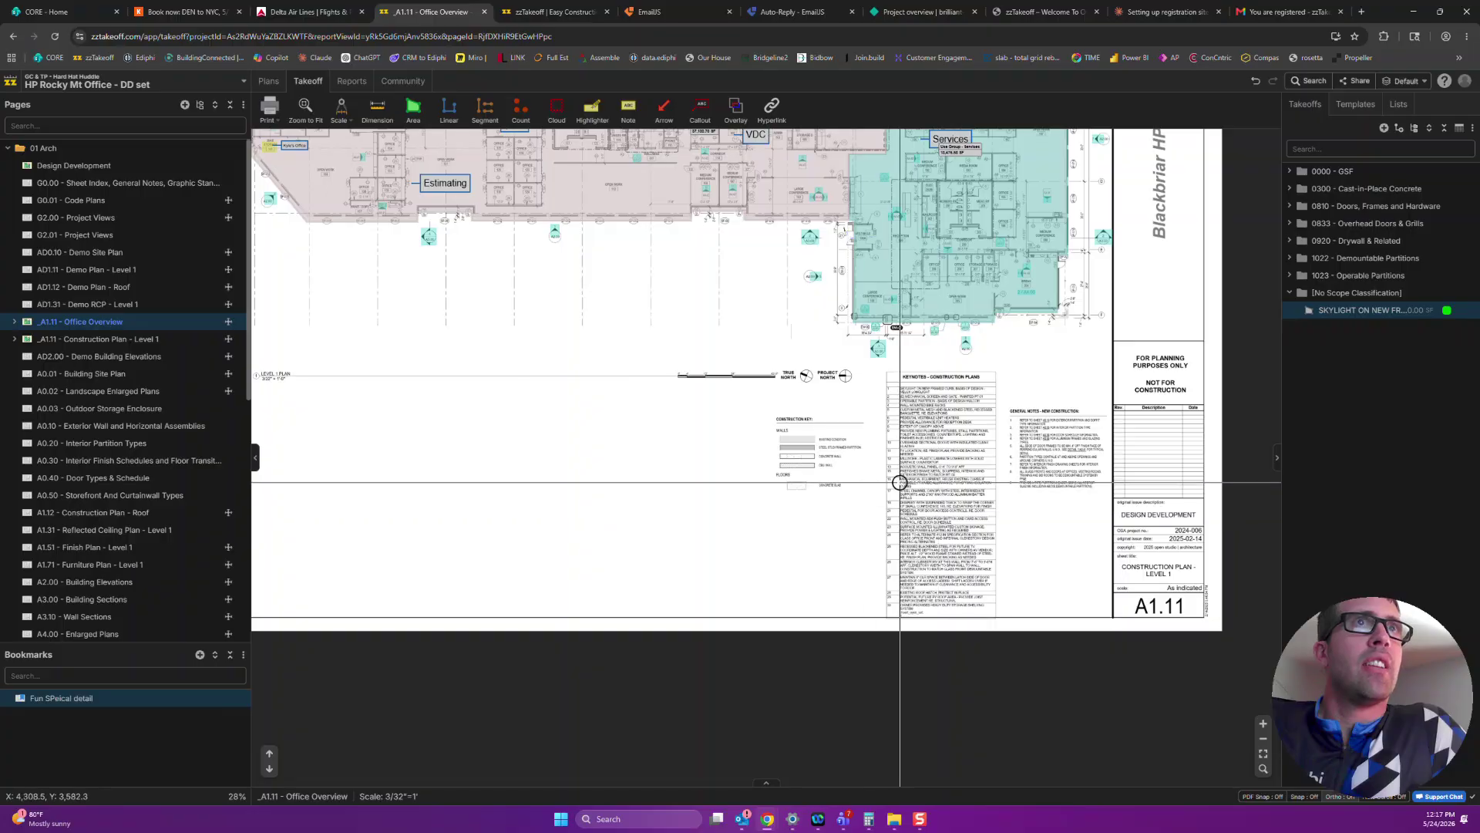
scroll(635, 443, up, 3)
scroll(637, 439, down, 2)
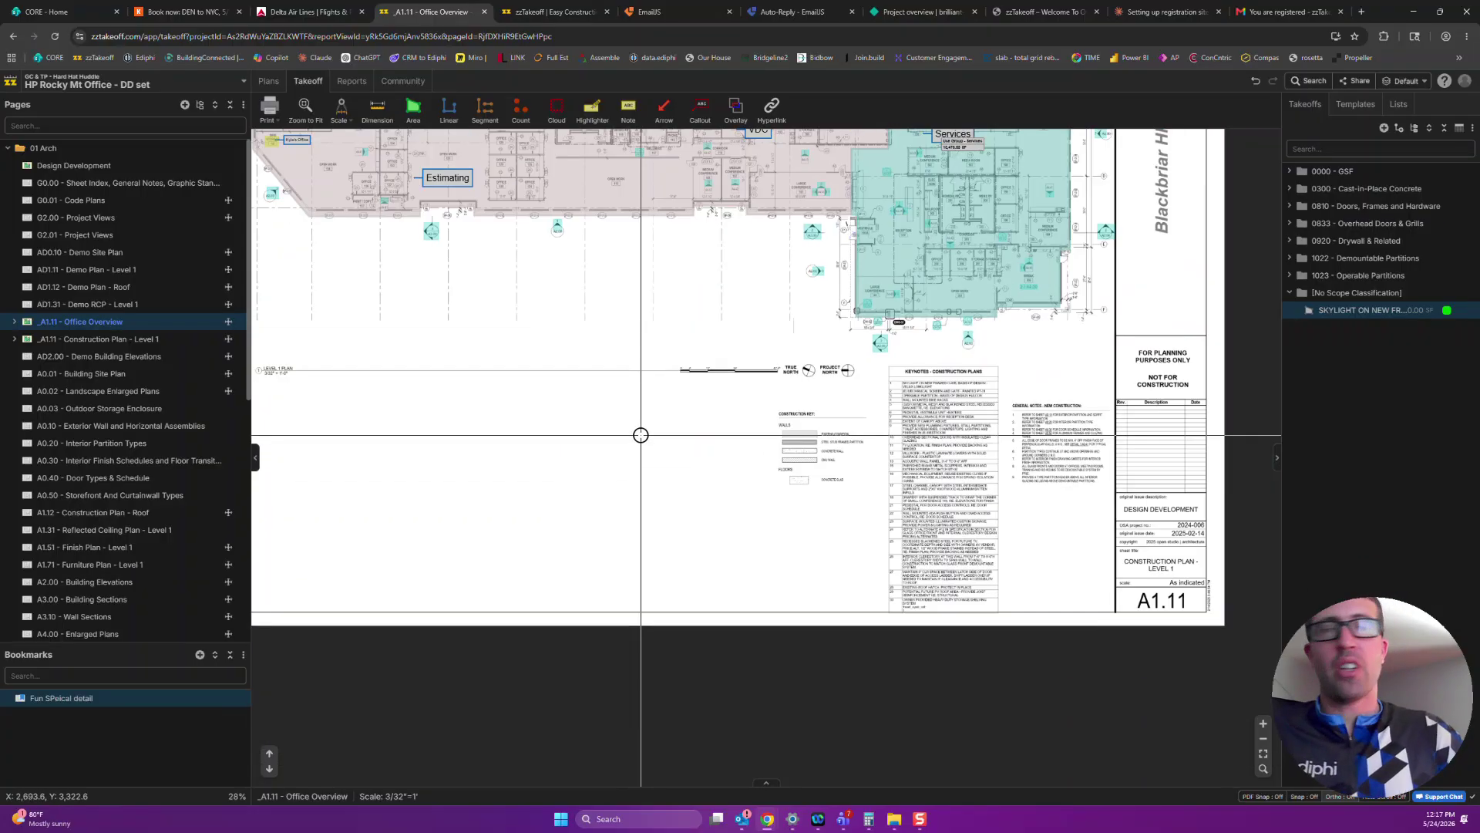
scroll(641, 435, up, 3)
scroll(641, 435, down, 3)
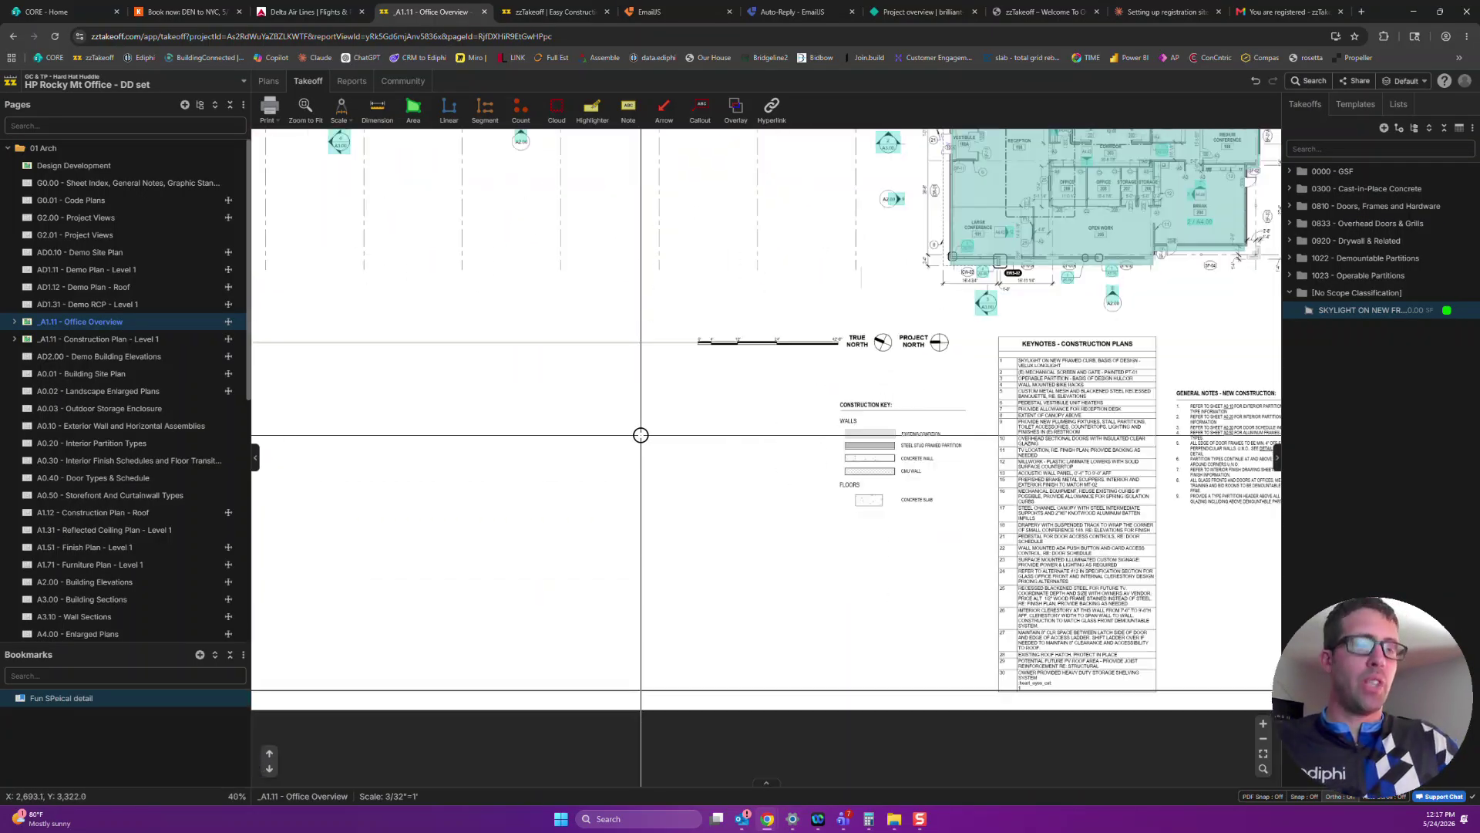
scroll(641, 435, up, 2)
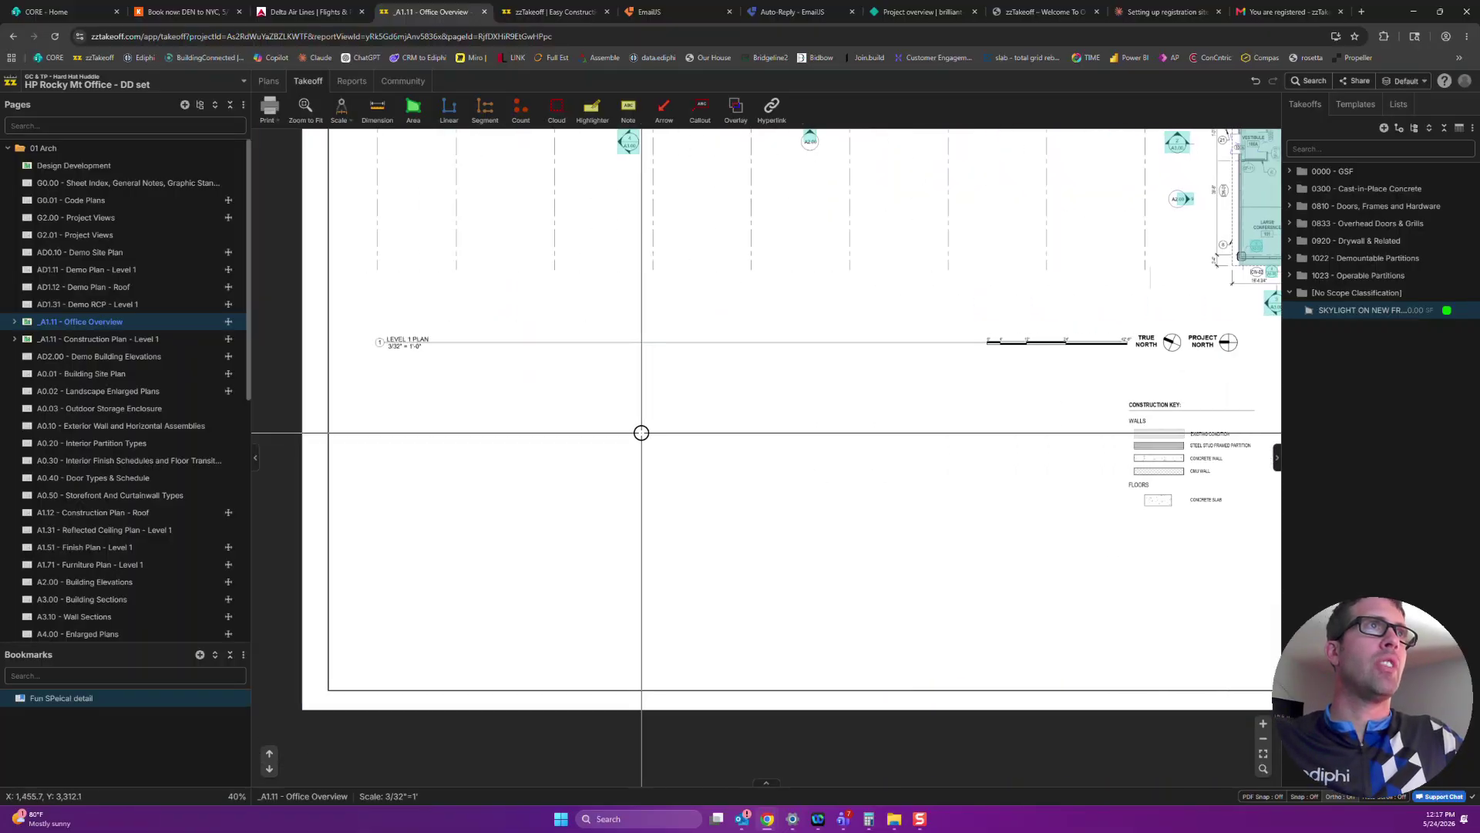
scroll(641, 433, up, 1)
scroll(642, 433, down, 1)
scroll(641, 432, up, 1)
Pan around the Level 1 plan, the construction key and the construction plan keynotes
mouse_move(677, 423)
mouse_down()
mouse_move(866, 416)
mouse_move(942, 483)
mouse_move(886, 482)
mouse_move(889, 524)
mouse_up()
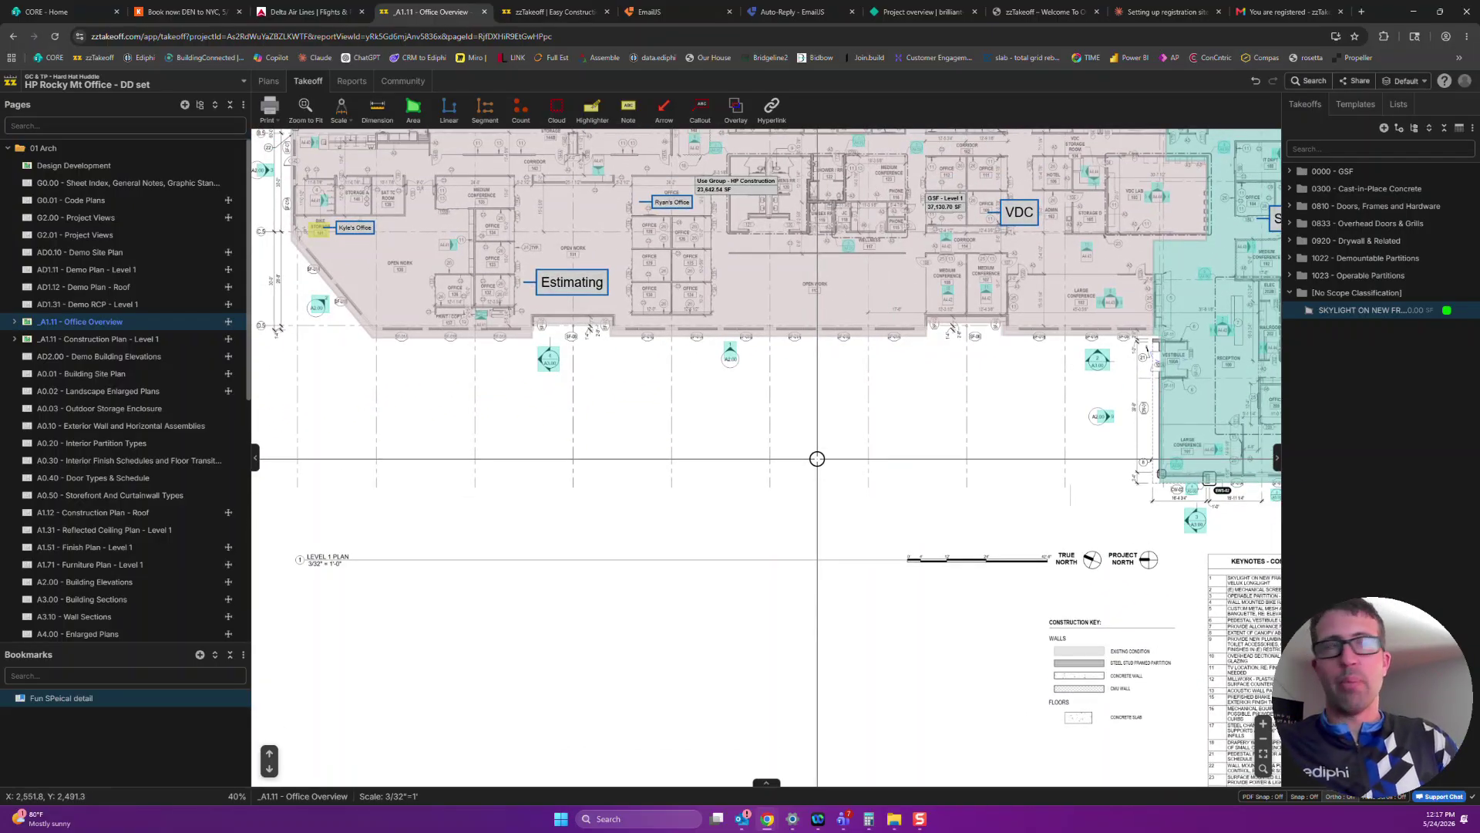
mouse_move(868, 442)
mouse_down()
mouse_move(611, 594)
mouse_move(548, 681)
mouse_move(959, 482)
mouse_move(905, 373)
mouse_move(773, 472)
mouse_move(849, 420)
mouse_move(797, 499)
mouse_move(932, 604)
mouse_move(753, 560)
mouse_up()
mouse_move(1042, 522)
mouse_down()
mouse_move(962, 586)
mouse_move(890, 721)
mouse_up()
mouse_move(962, 451)
mouse_down()
mouse_move(909, 532)
mouse_move(985, 330)
mouse_up()
drag(793, 625, 894, 499)
drag(993, 656, 783, 472)
scroll(782, 472, up, 4)
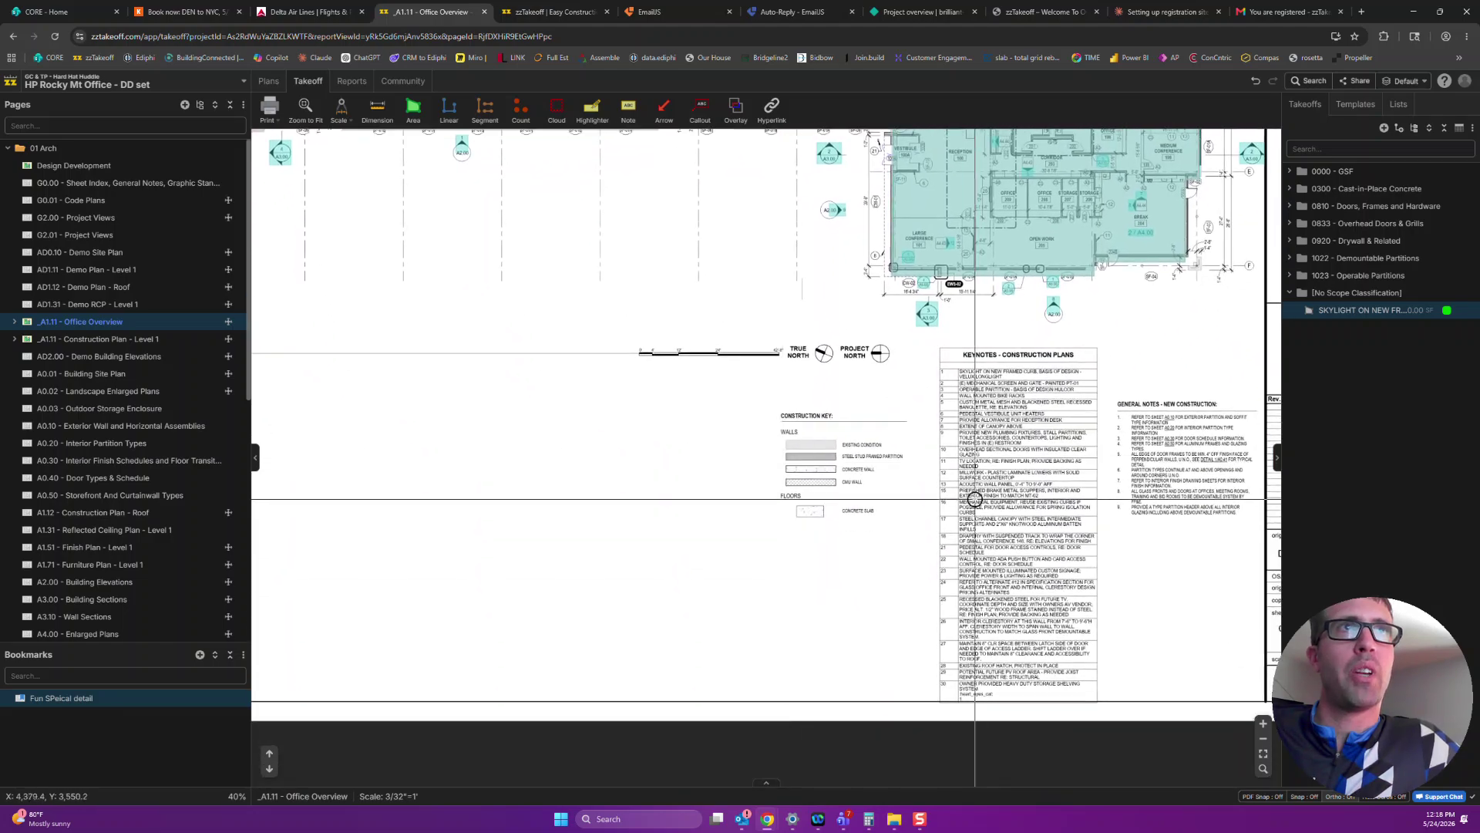
drag(1008, 520, 875, 485)
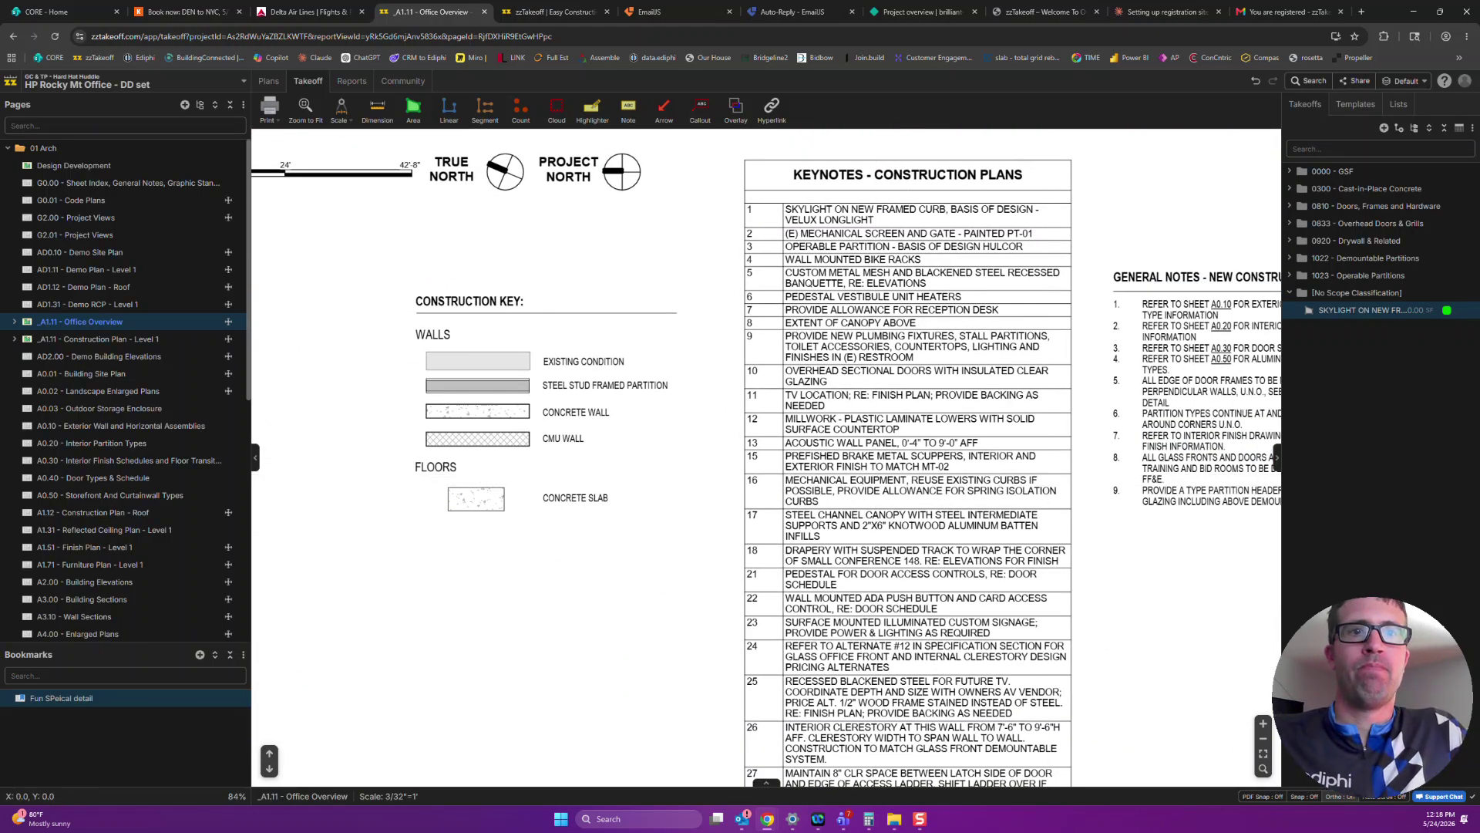
drag(593, 403, 885, 437)
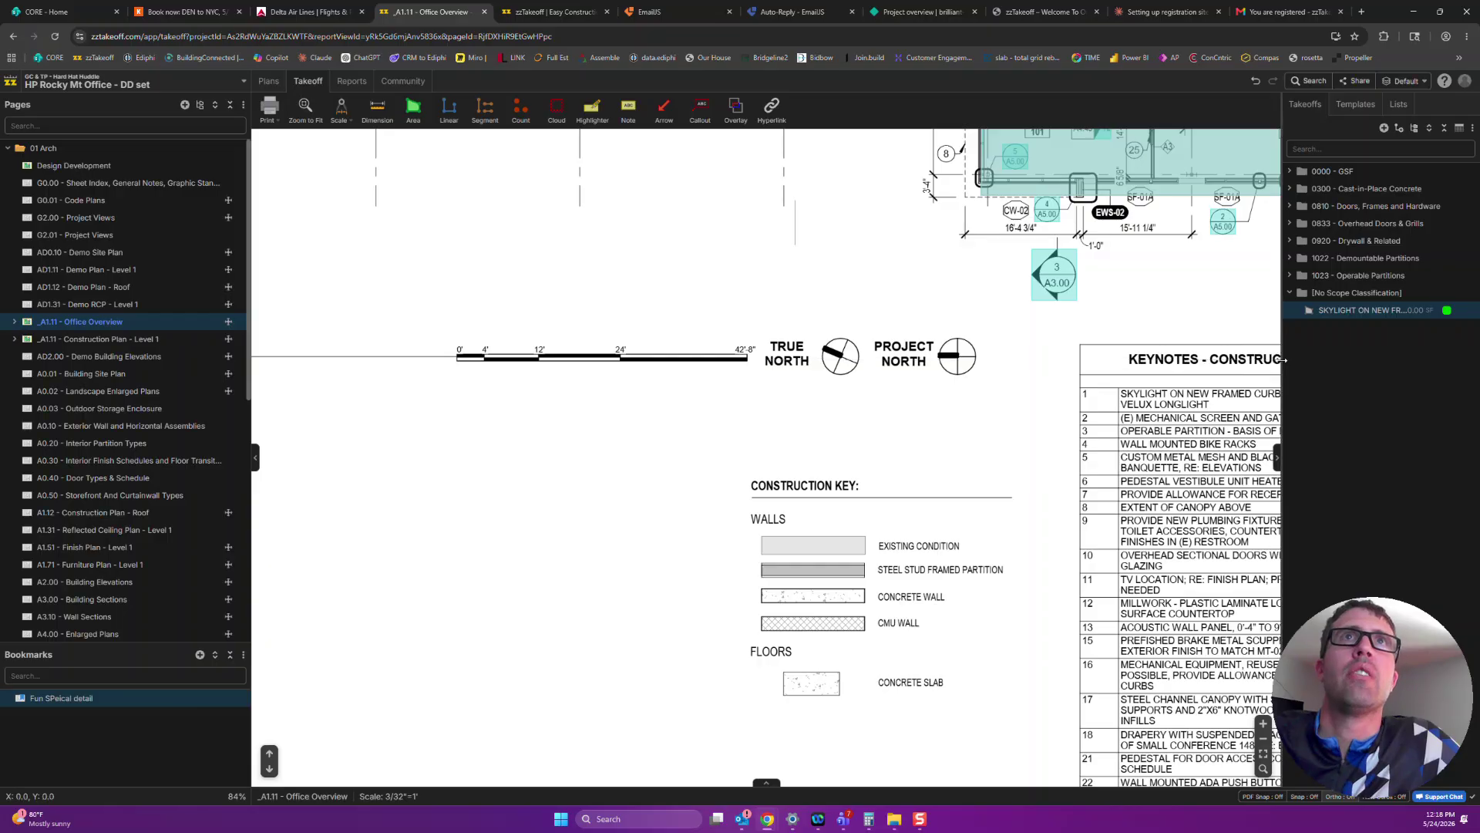
Widen the takeoff list and show the _Project Database templates in it
drag(1281, 355, 1214, 362)
click(1220, 293)
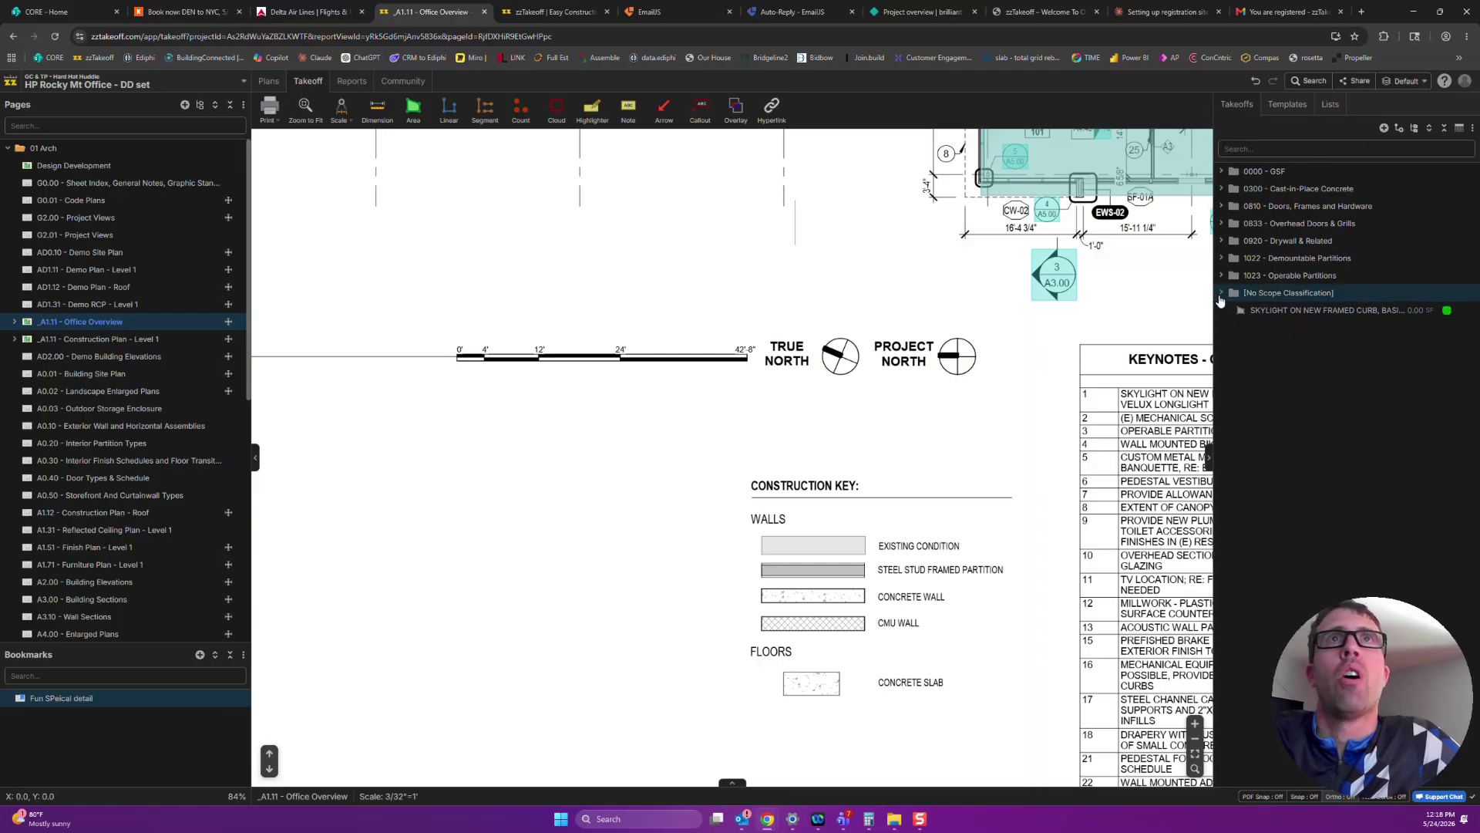
click(1297, 110)
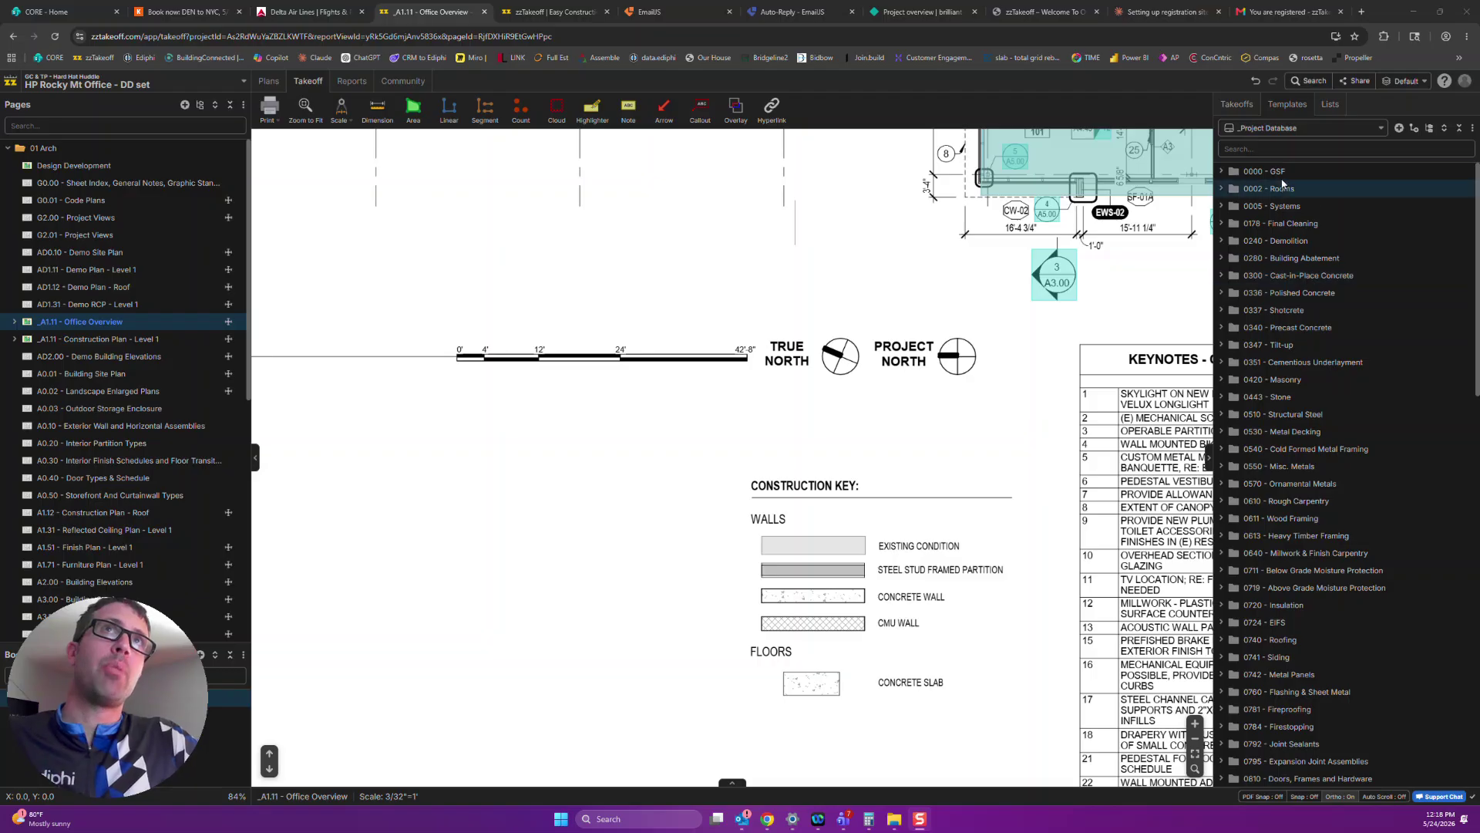
Examine the templates in the 0240 - Demolition and 0280 - Building Abatement groups, leaving both groups collapsed
click(1222, 243)
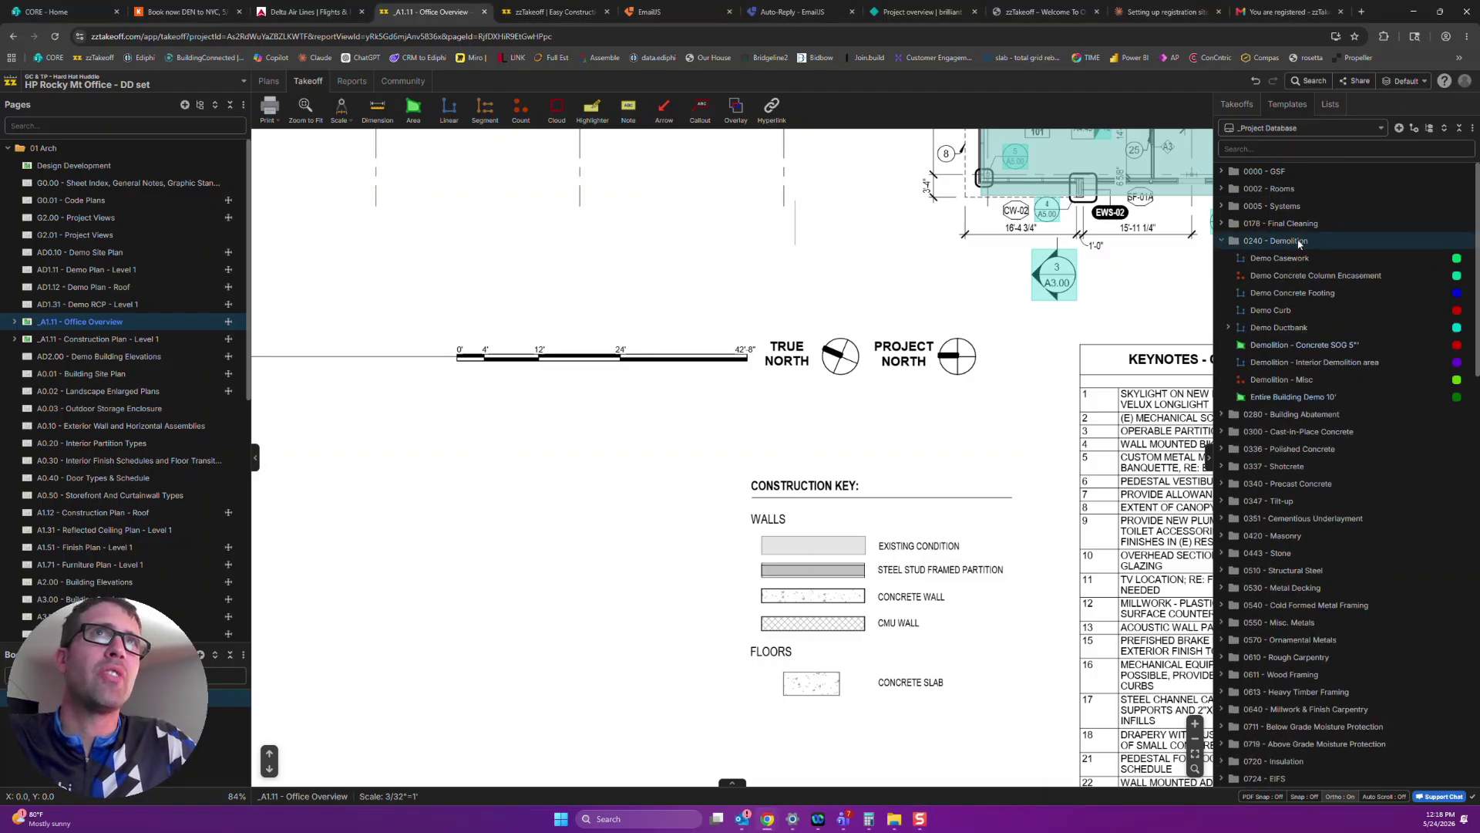
click(1222, 243)
click(1222, 259)
click(1222, 259)
click(1222, 241)
click(1222, 241)
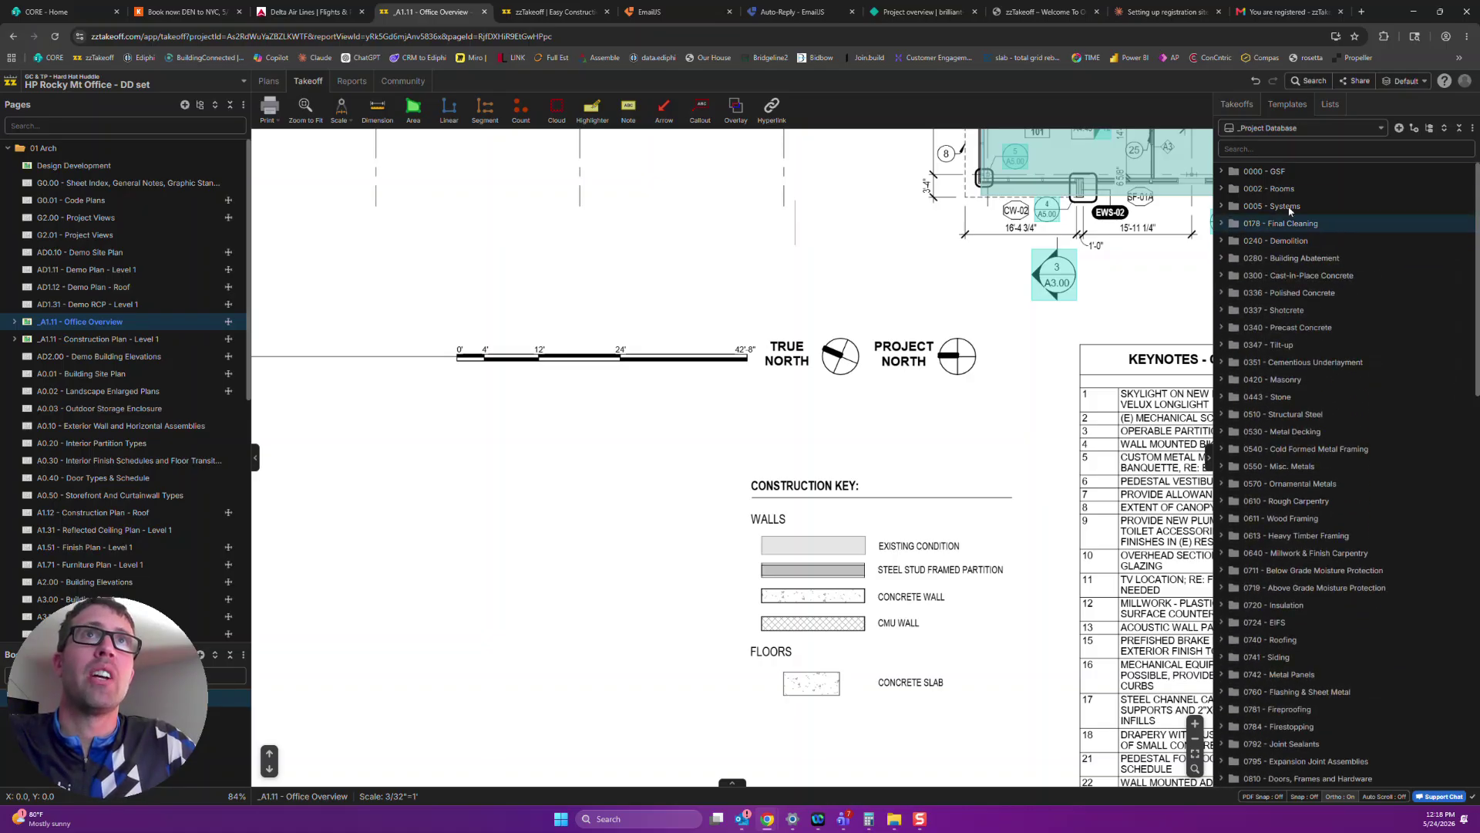
Group the templates by UF3 with Scope Classification nested inside, and expand A1030 - Slab on Grade
click(1431, 130)
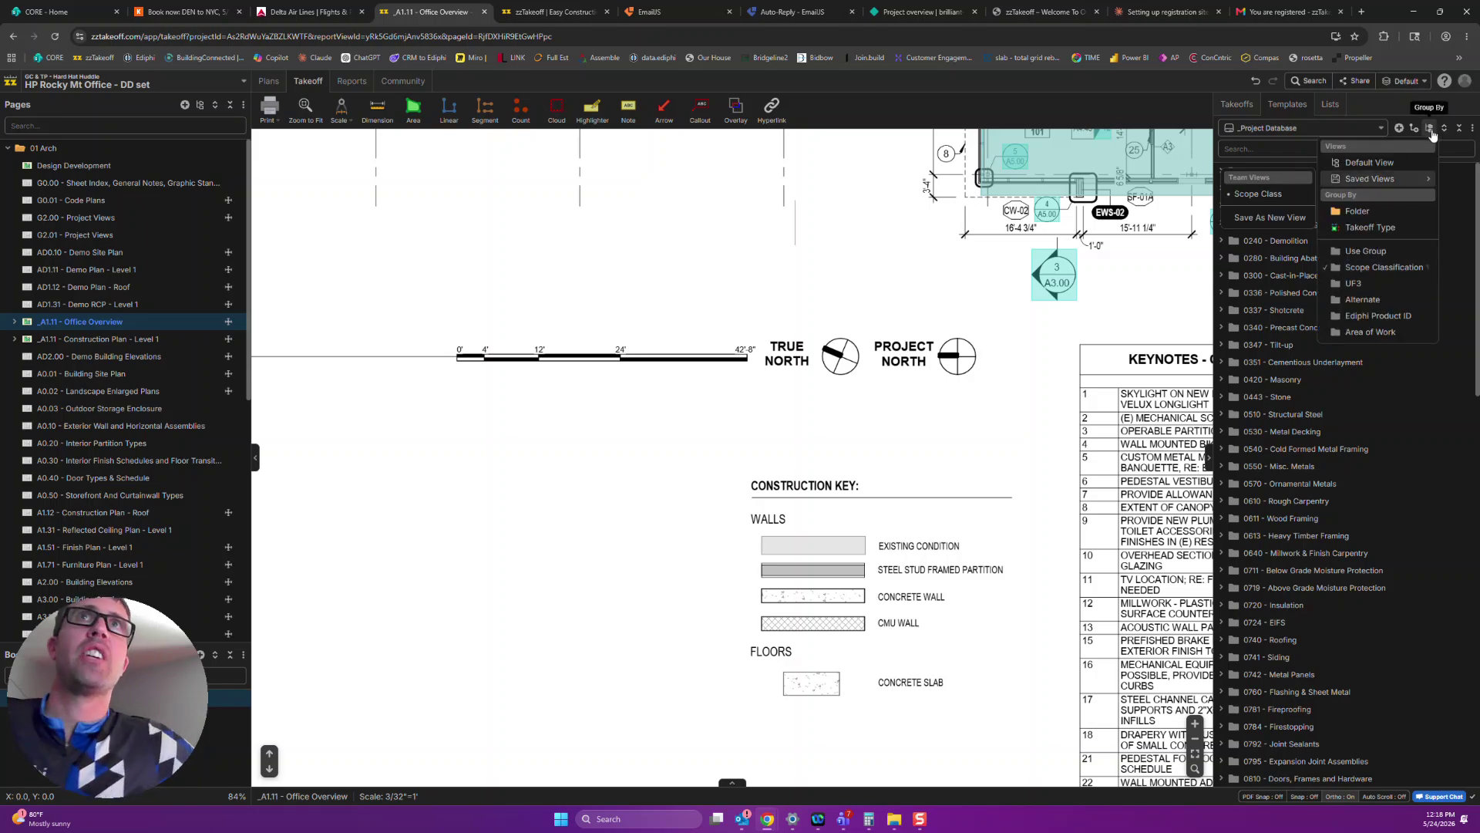
click(1376, 283)
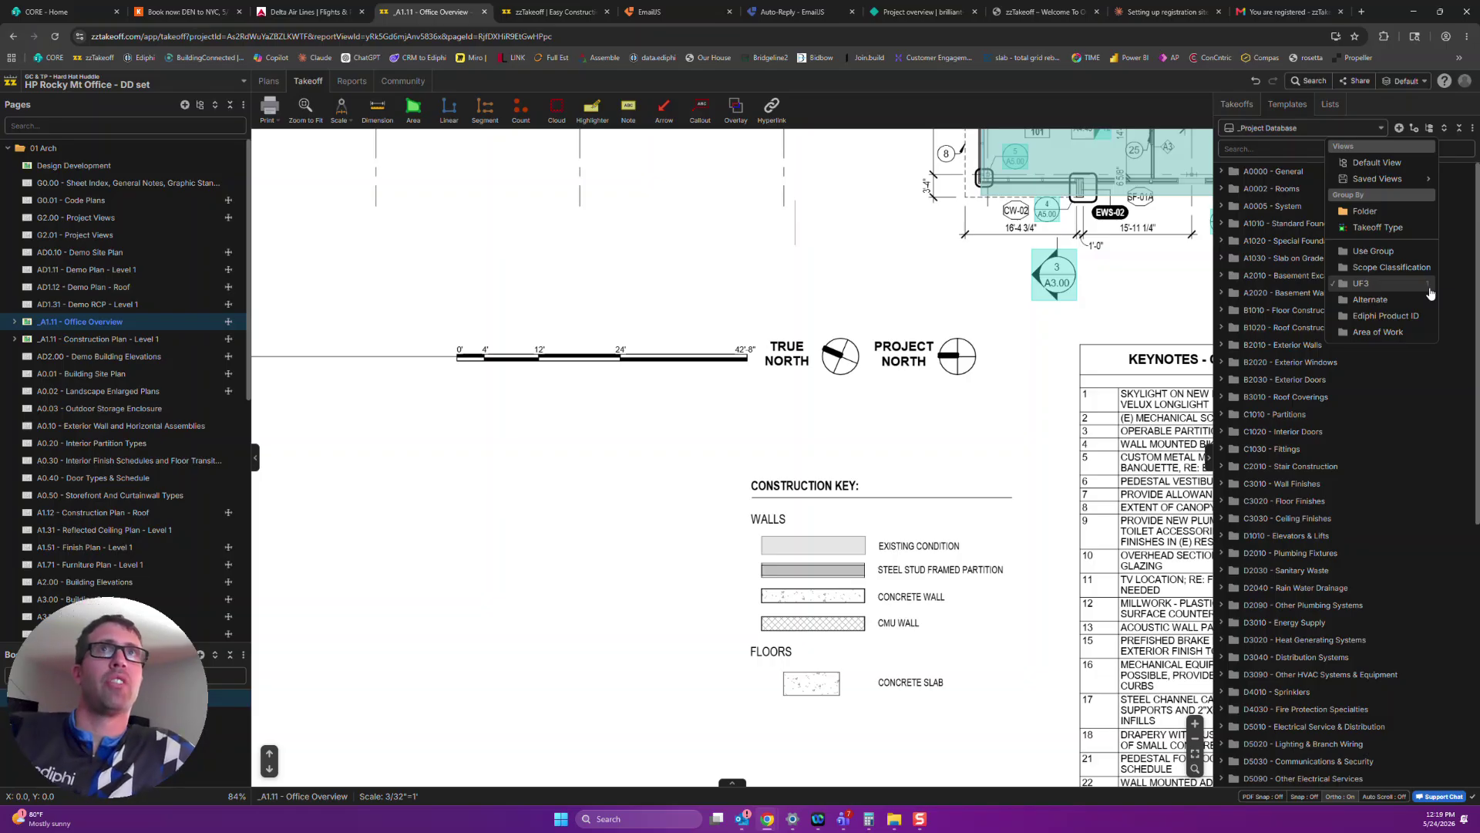
click(1382, 267)
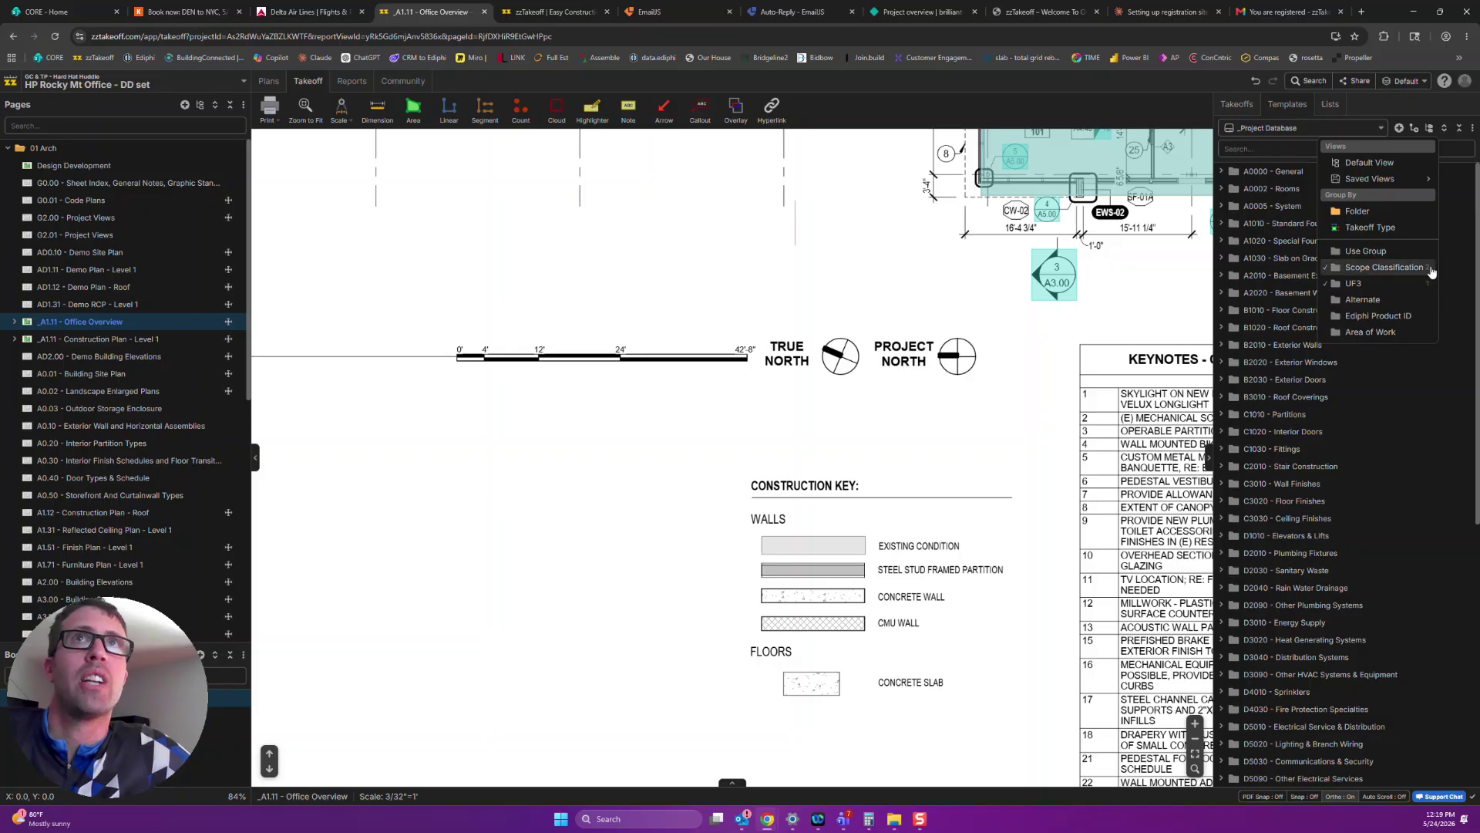
click(1272, 310)
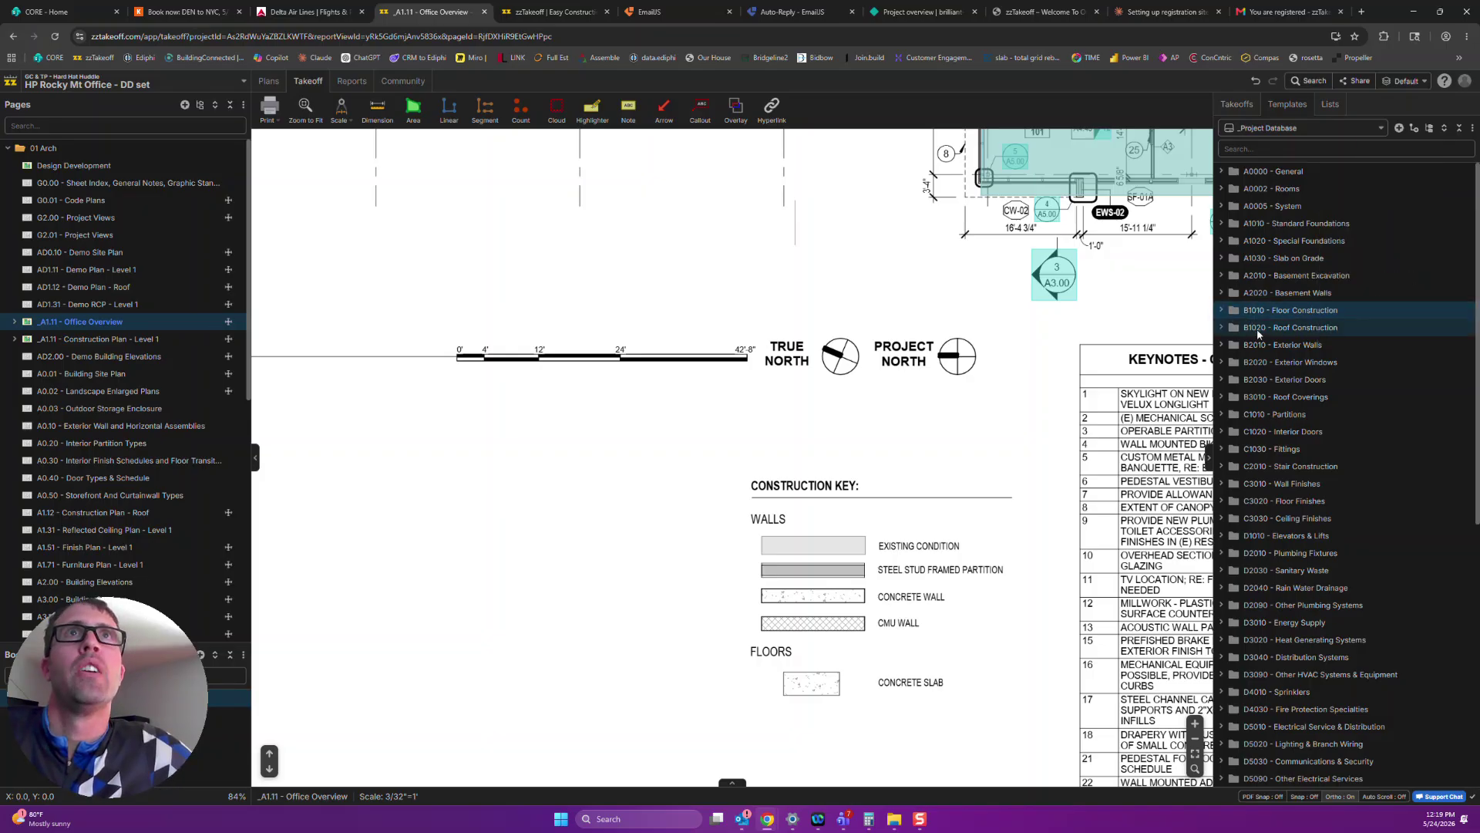
click(1221, 260)
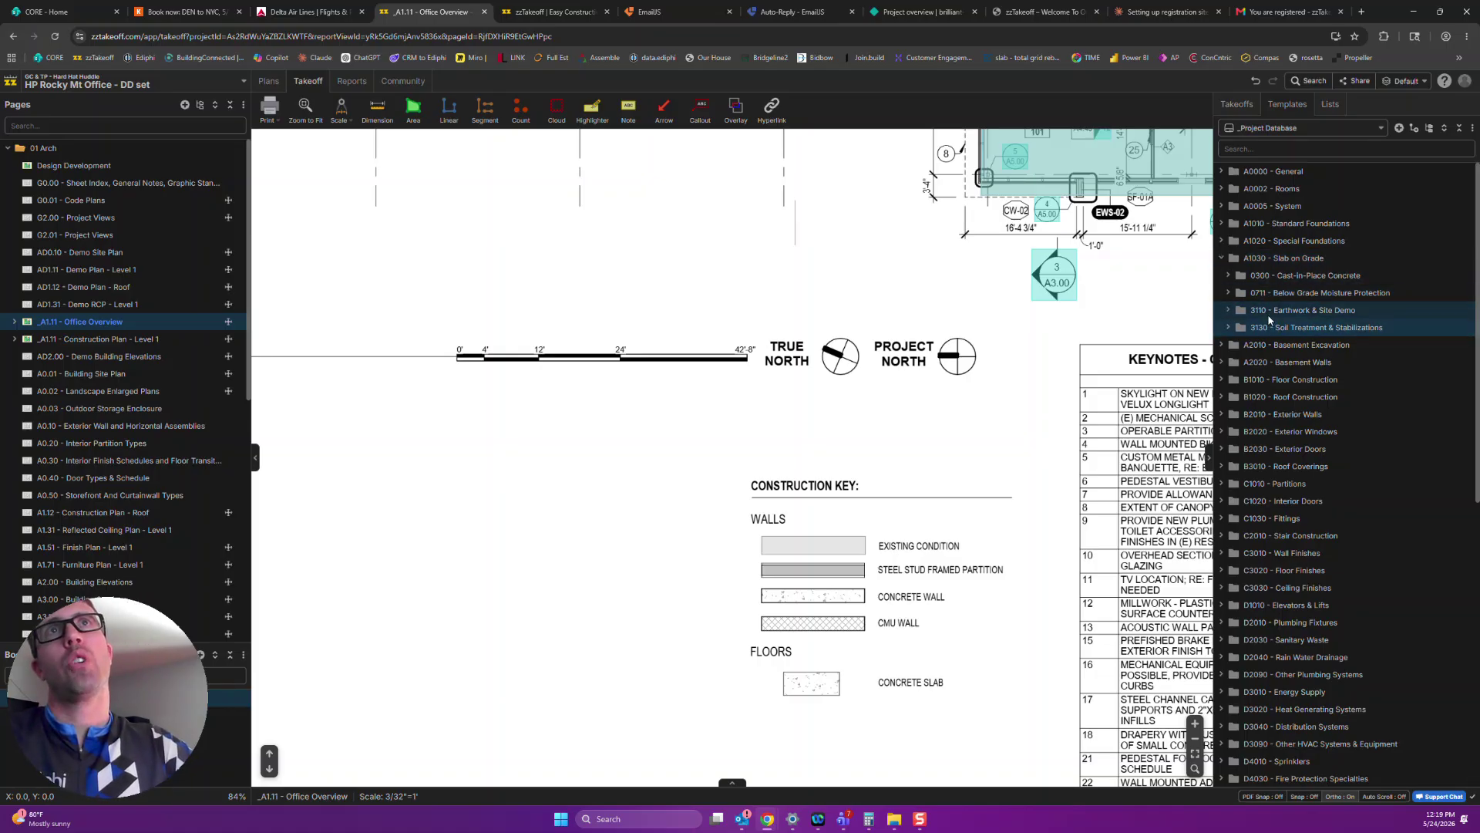
Remove UF3 from the template grouping so only Scope Classification applies, and look through the scope folders
click(1429, 129)
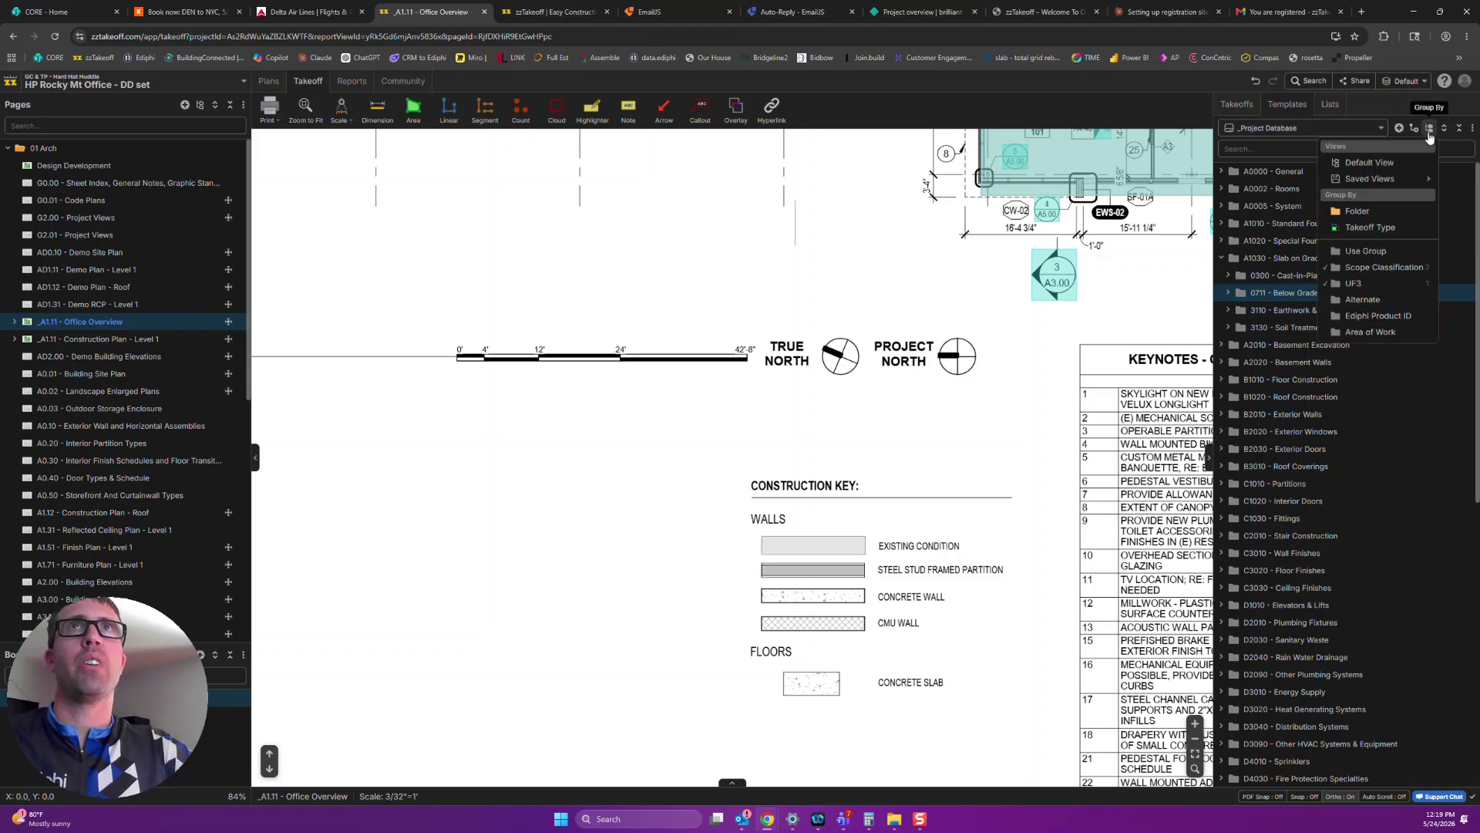
click(1371, 285)
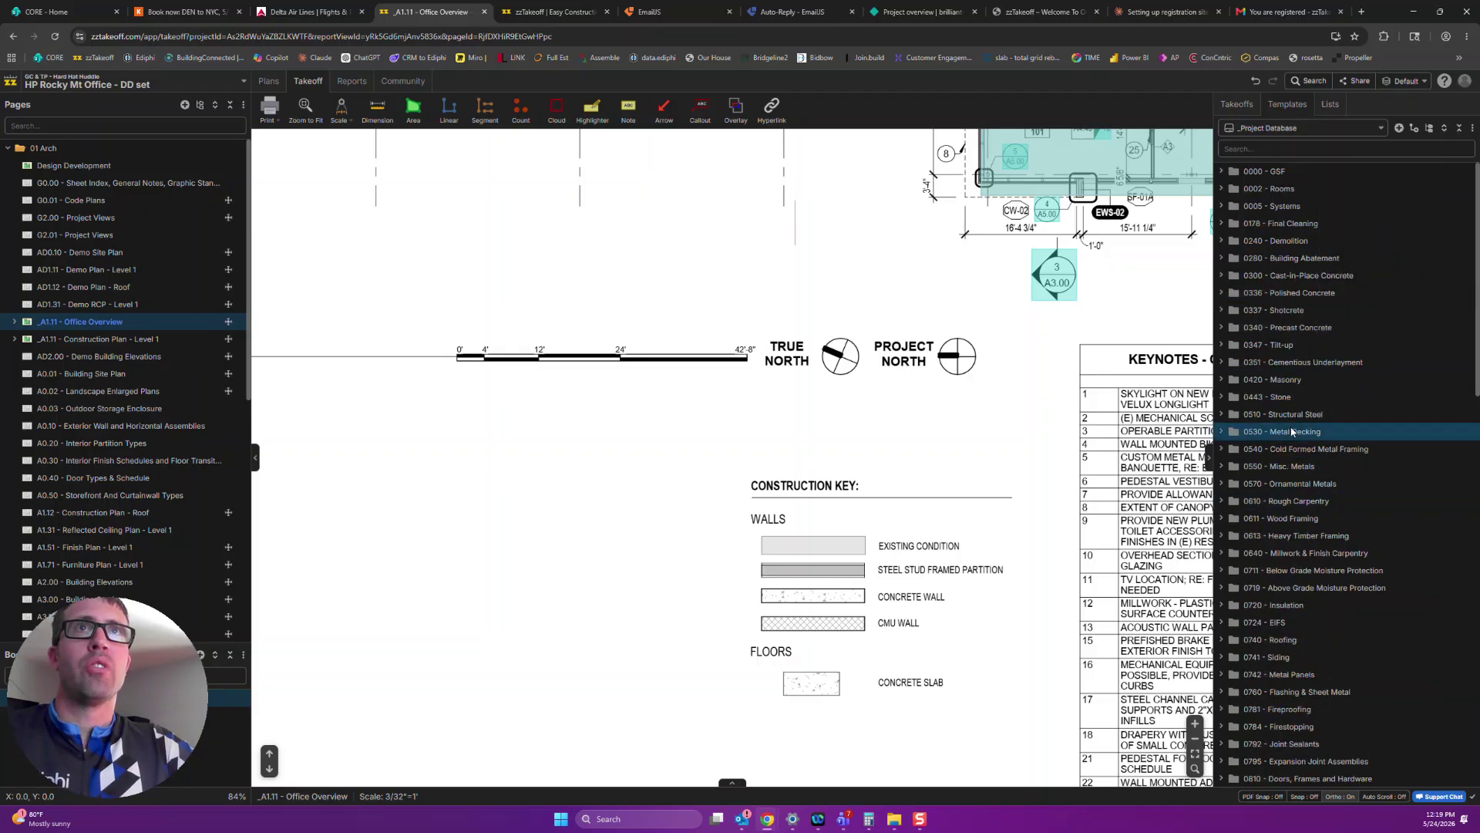
scroll(1293, 432, down, 2)
scroll(1075, 429, down, 4)
scroll(969, 532, up, 5)
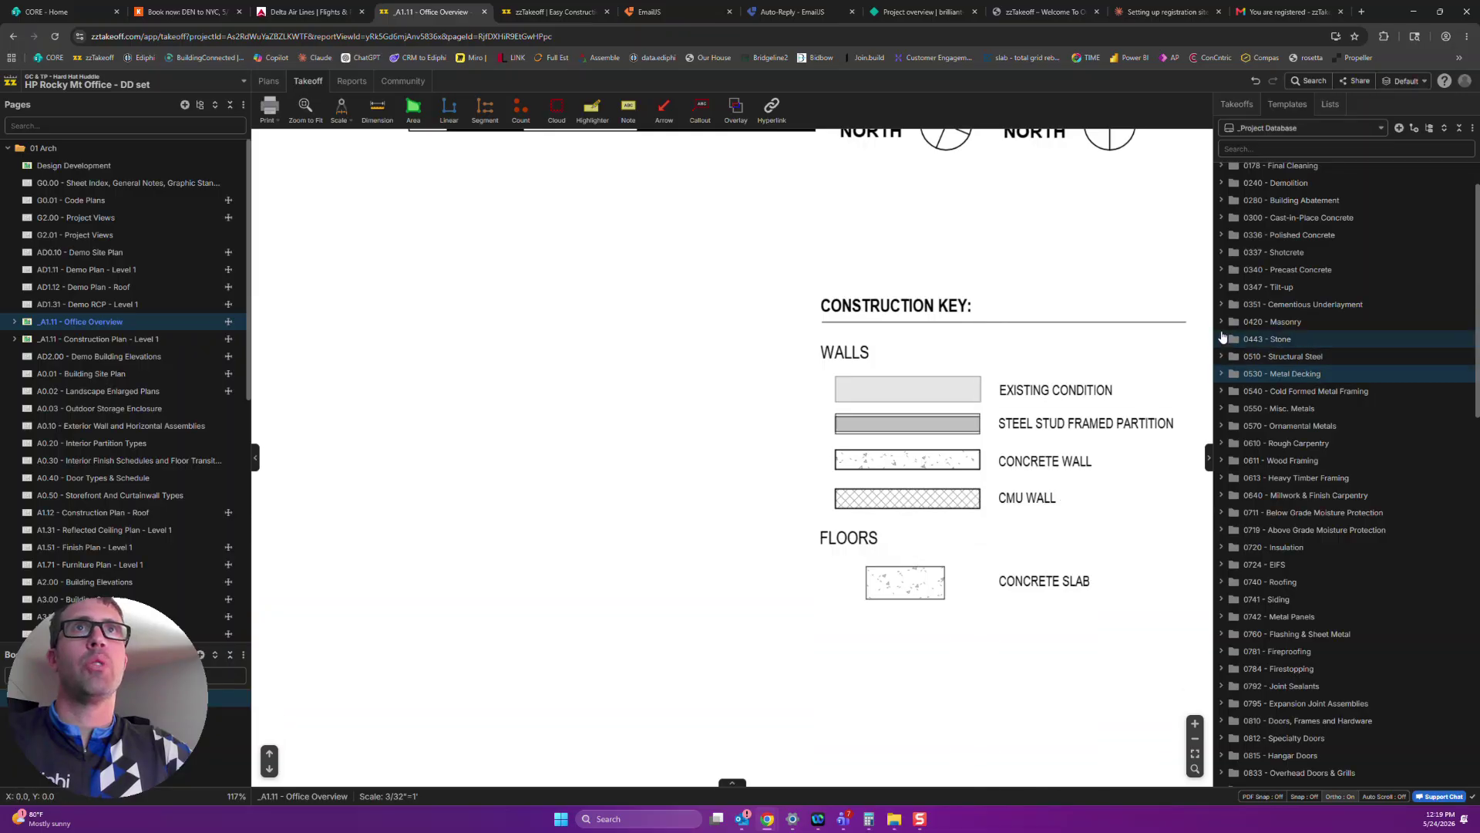
Expand the 0420 - Masonry templates and add CMU Wall 12" x 10'T to the project's takeoffs
click(1222, 324)
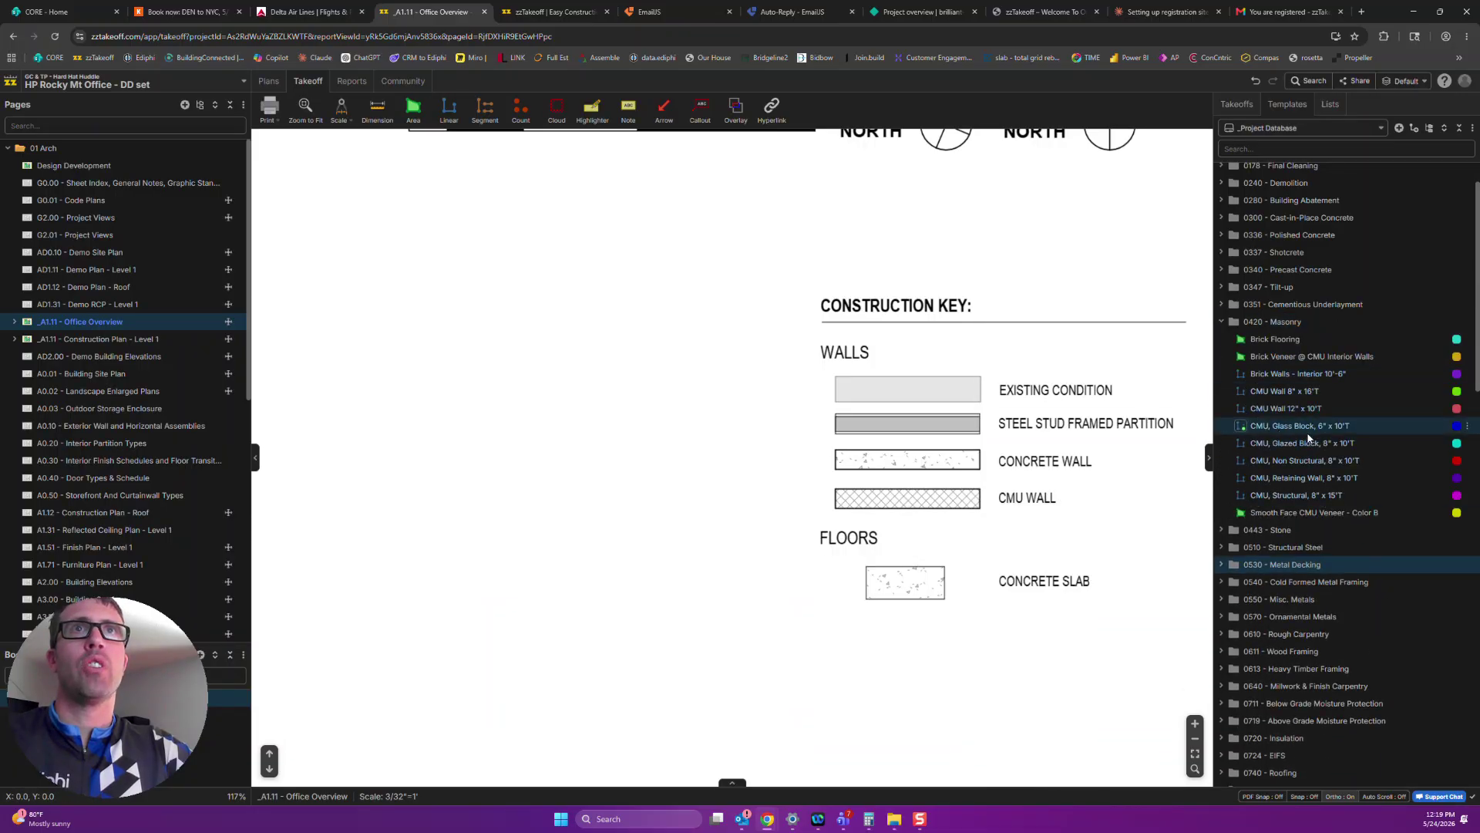
right_click(1300, 411)
mouse_move(1333, 448)
click(1348, 522)
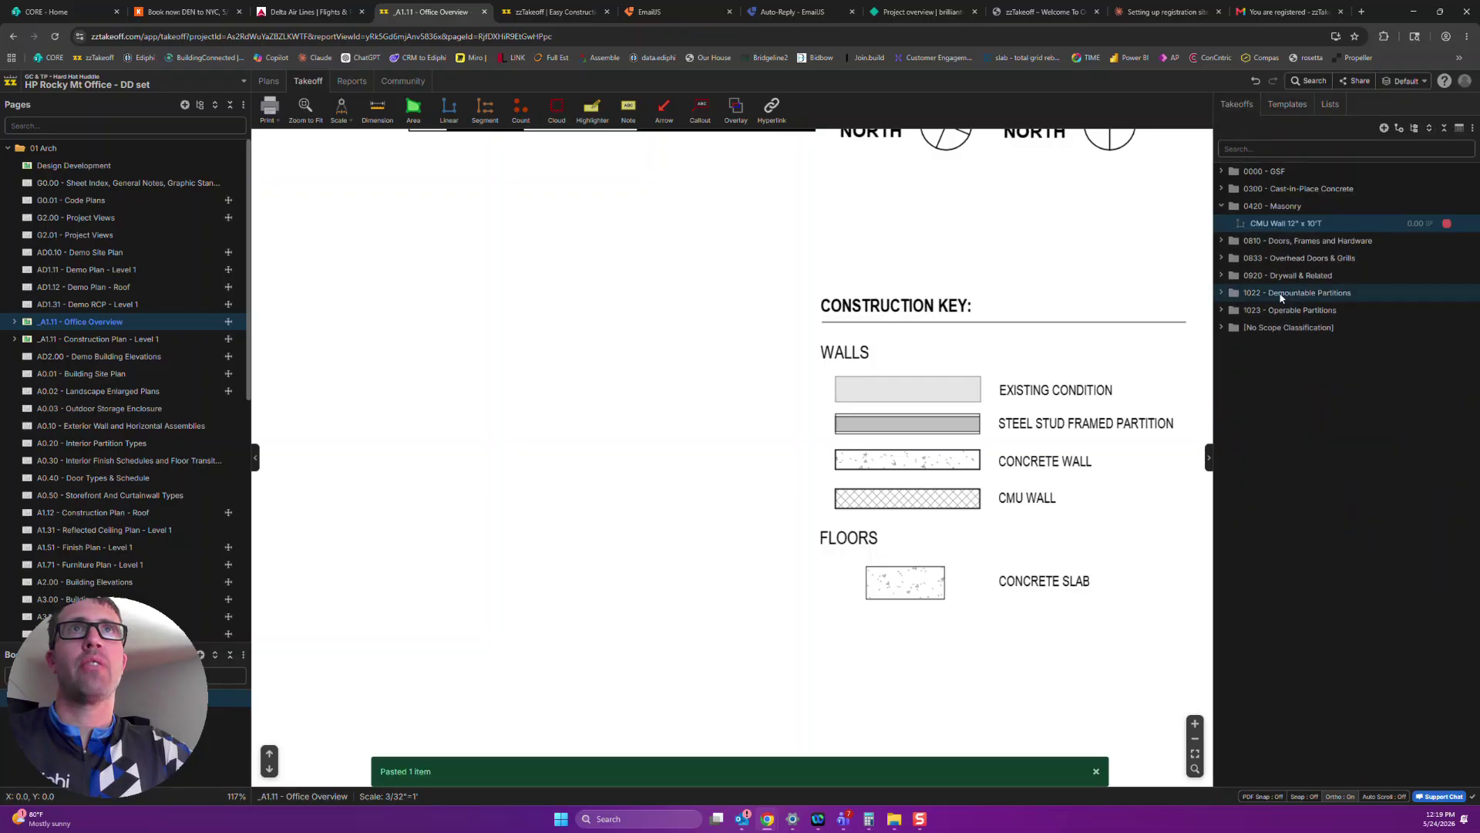
Select the masonry templates from Brick Walls - Interior 10'-6" through CMU, Non Structural, 8" x 10'T and view their available actions
click(1287, 105)
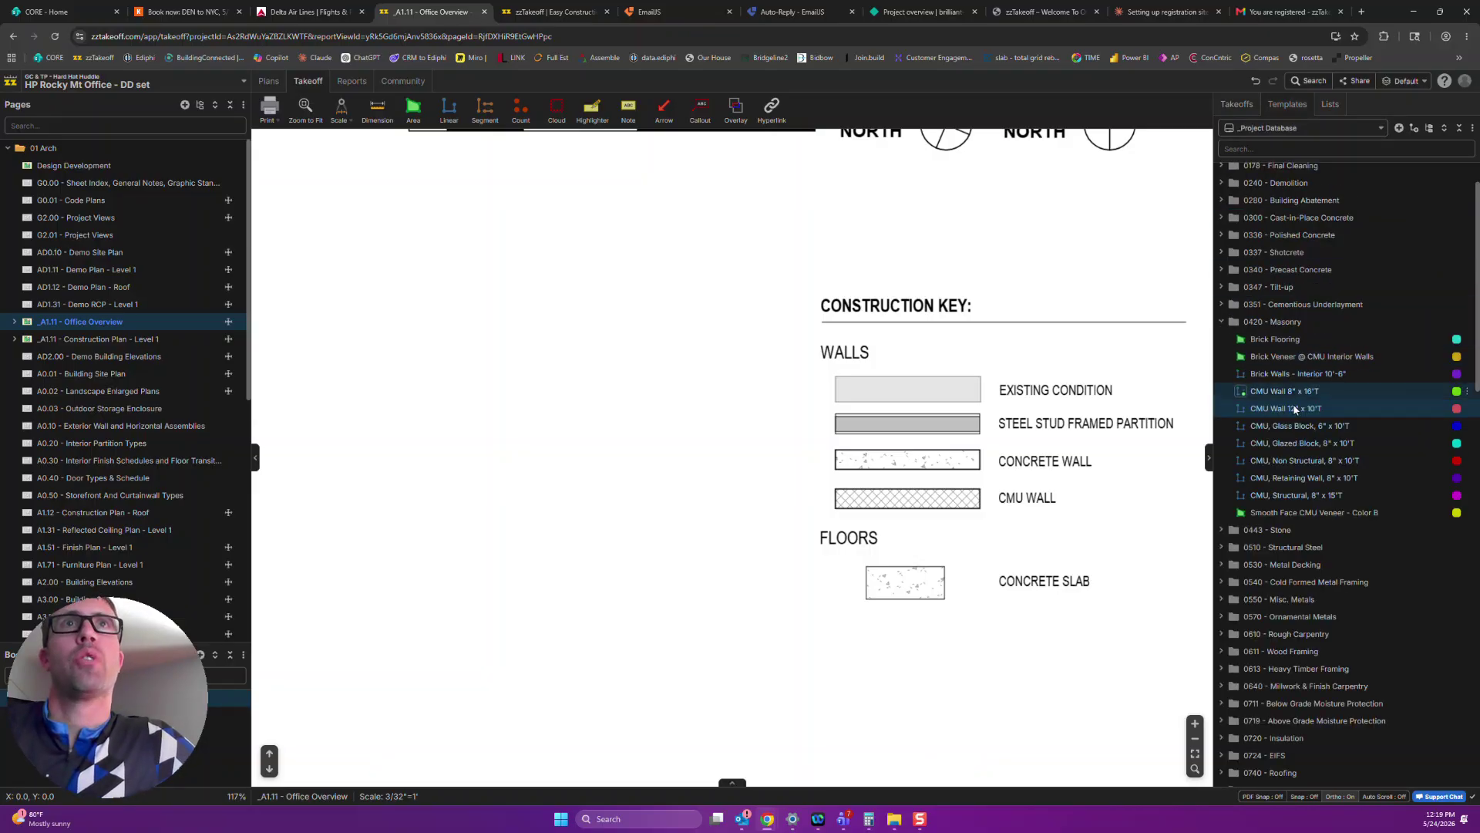
click(1295, 373)
shift+click(1303, 460)
right_click(1303, 462)
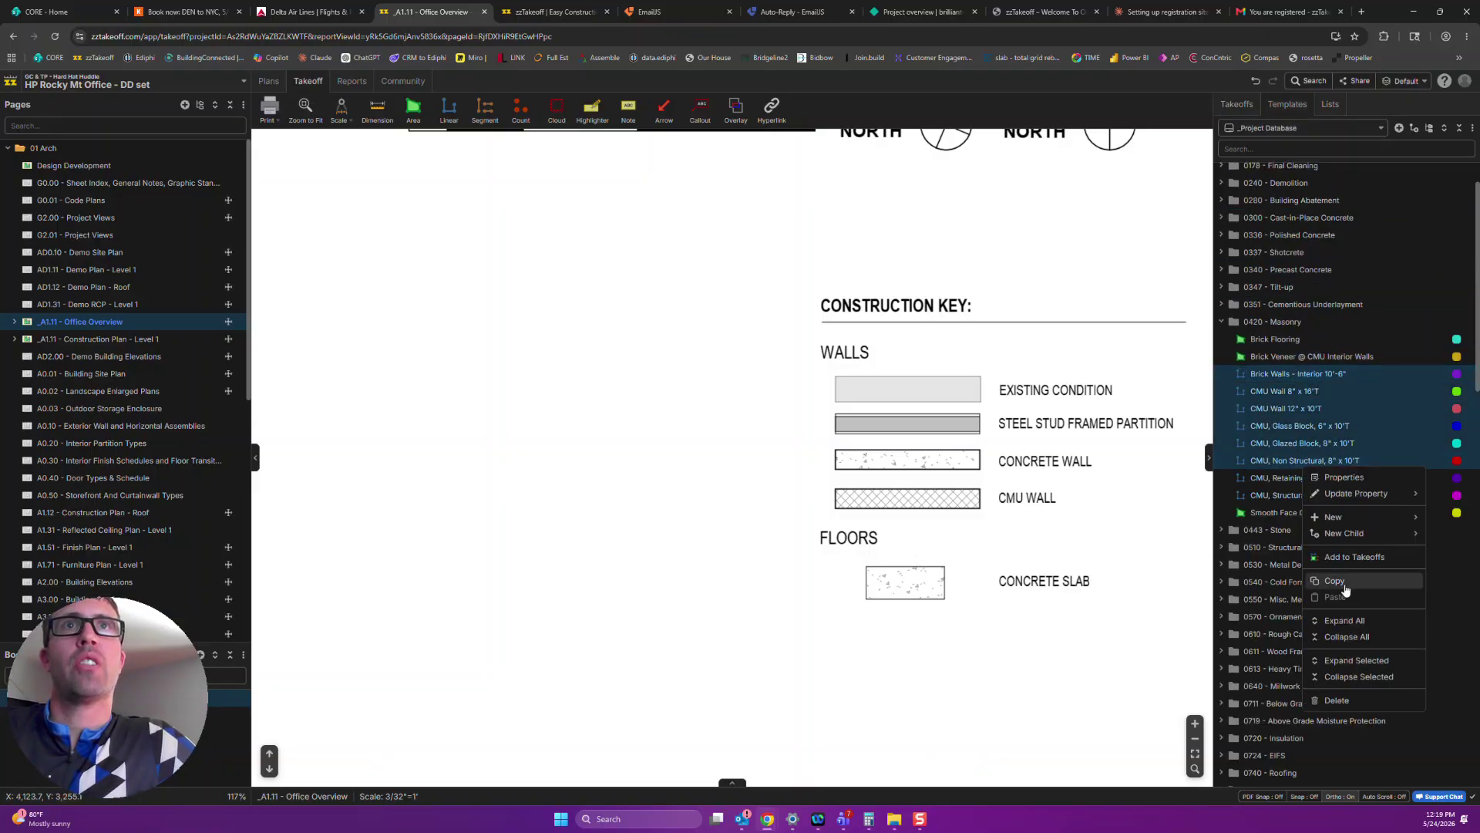
Search the _Project Database templates for "fenc" and return to the takeoff list
click(1300, 150)
text(fenc)
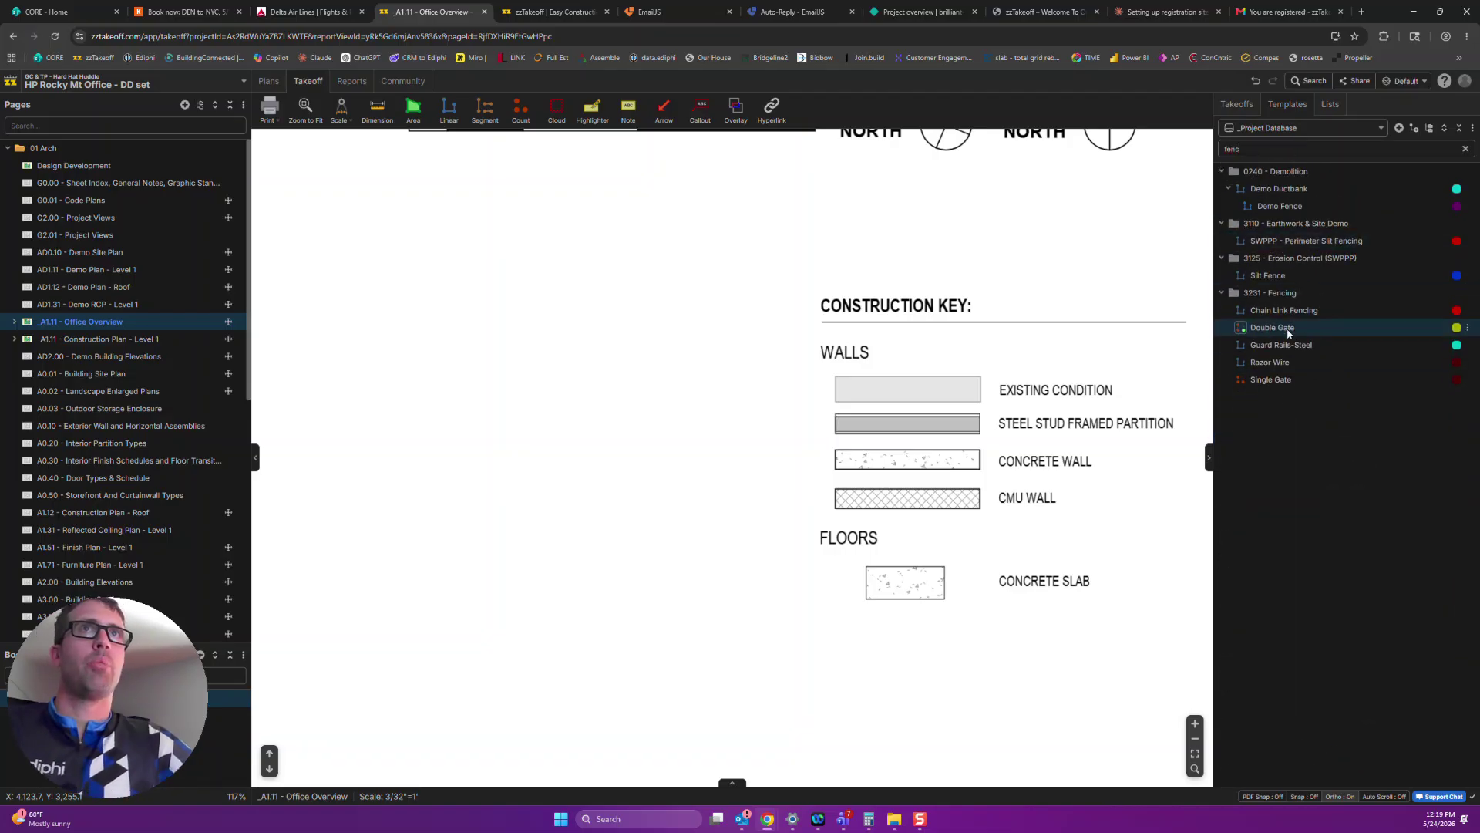
click(1233, 107)
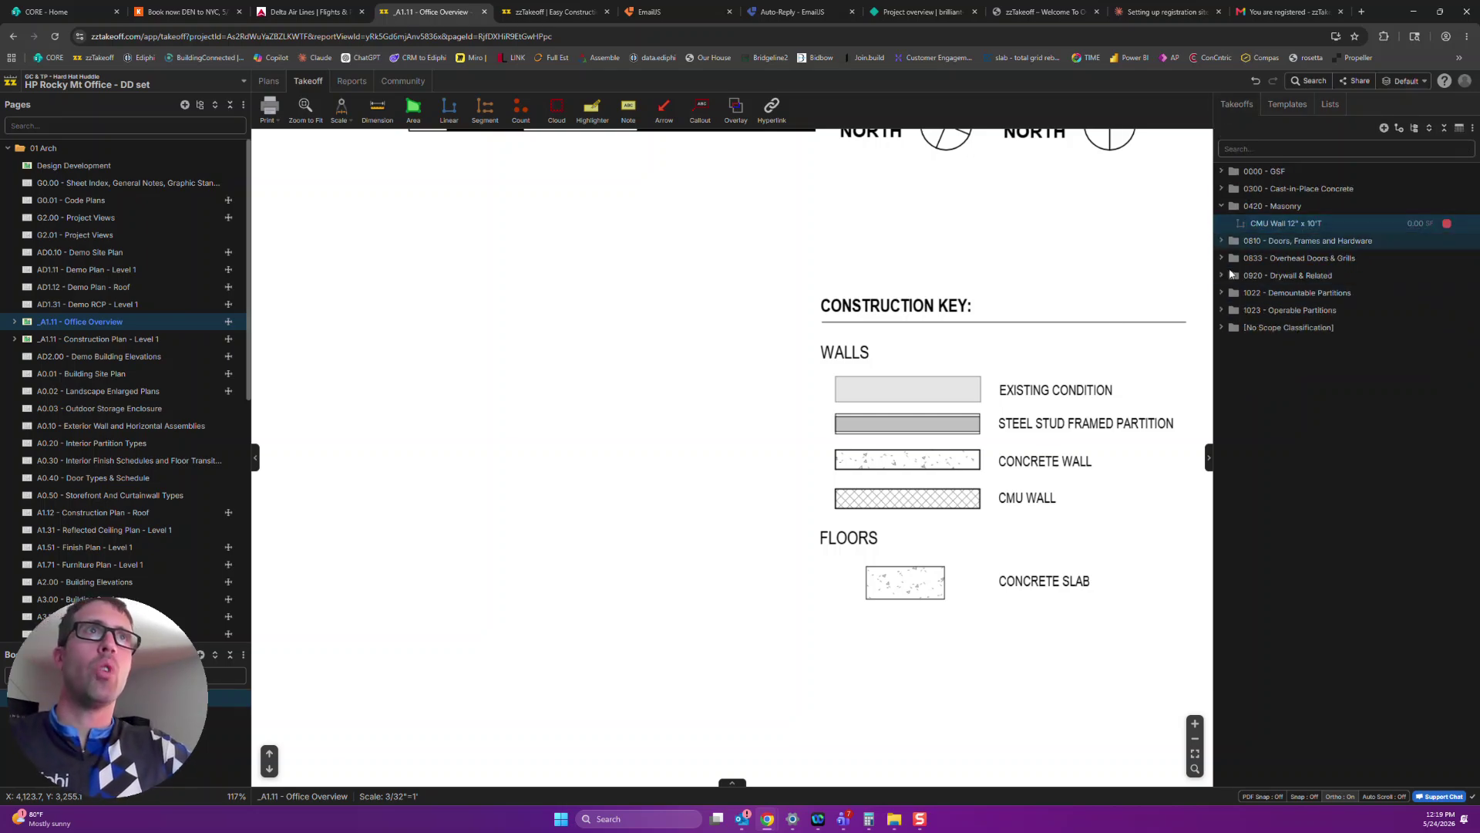
Open the _A1.11 - Construction Plan - Level 1 page and show the area around Open Work 138
click(1286, 223)
scroll(960, 443, down, 5)
scroll(960, 443, down, 4)
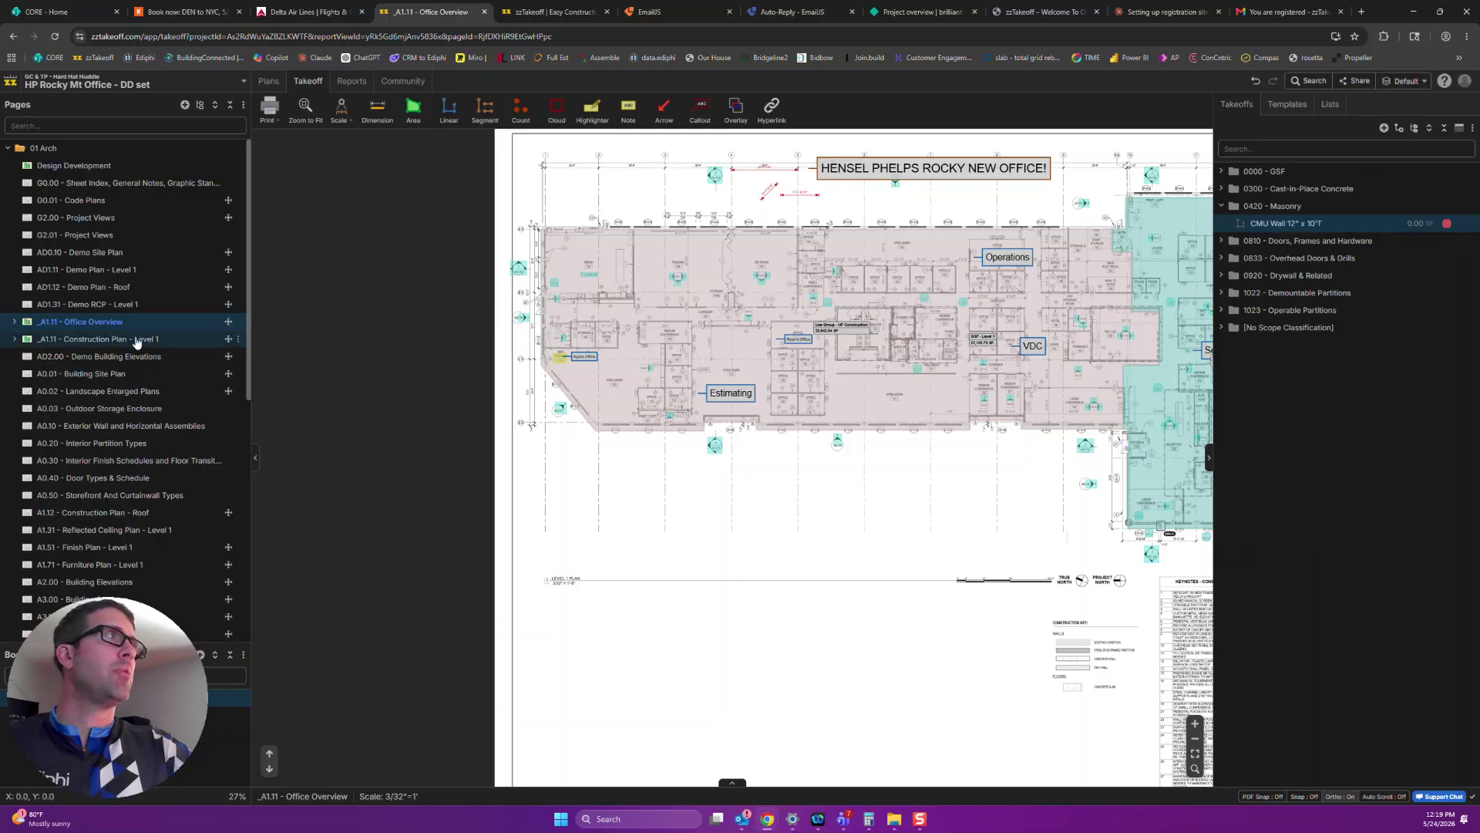
click(102, 341)
scroll(756, 578, up, 6)
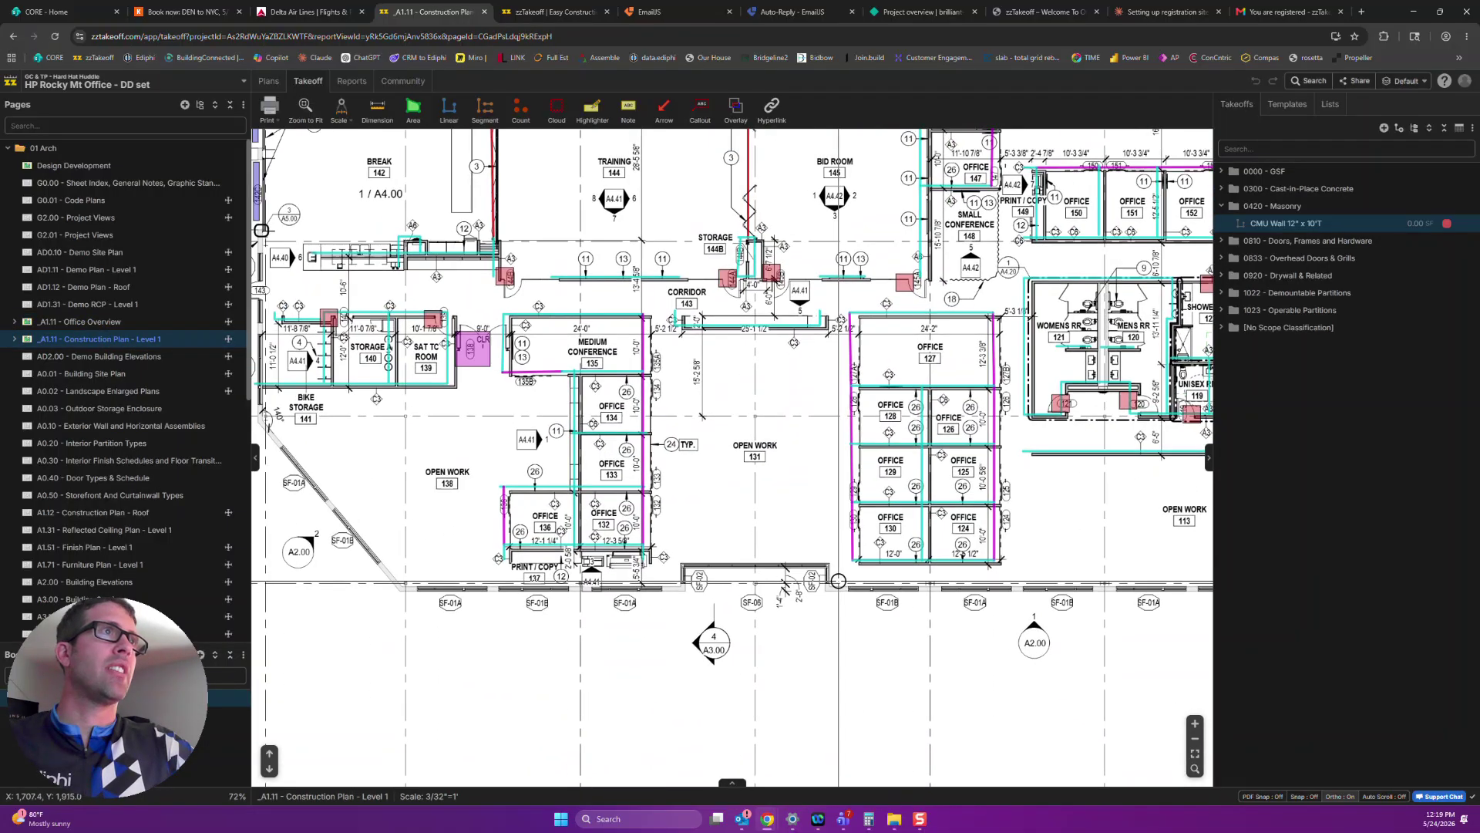
scroll(757, 578, up, 3)
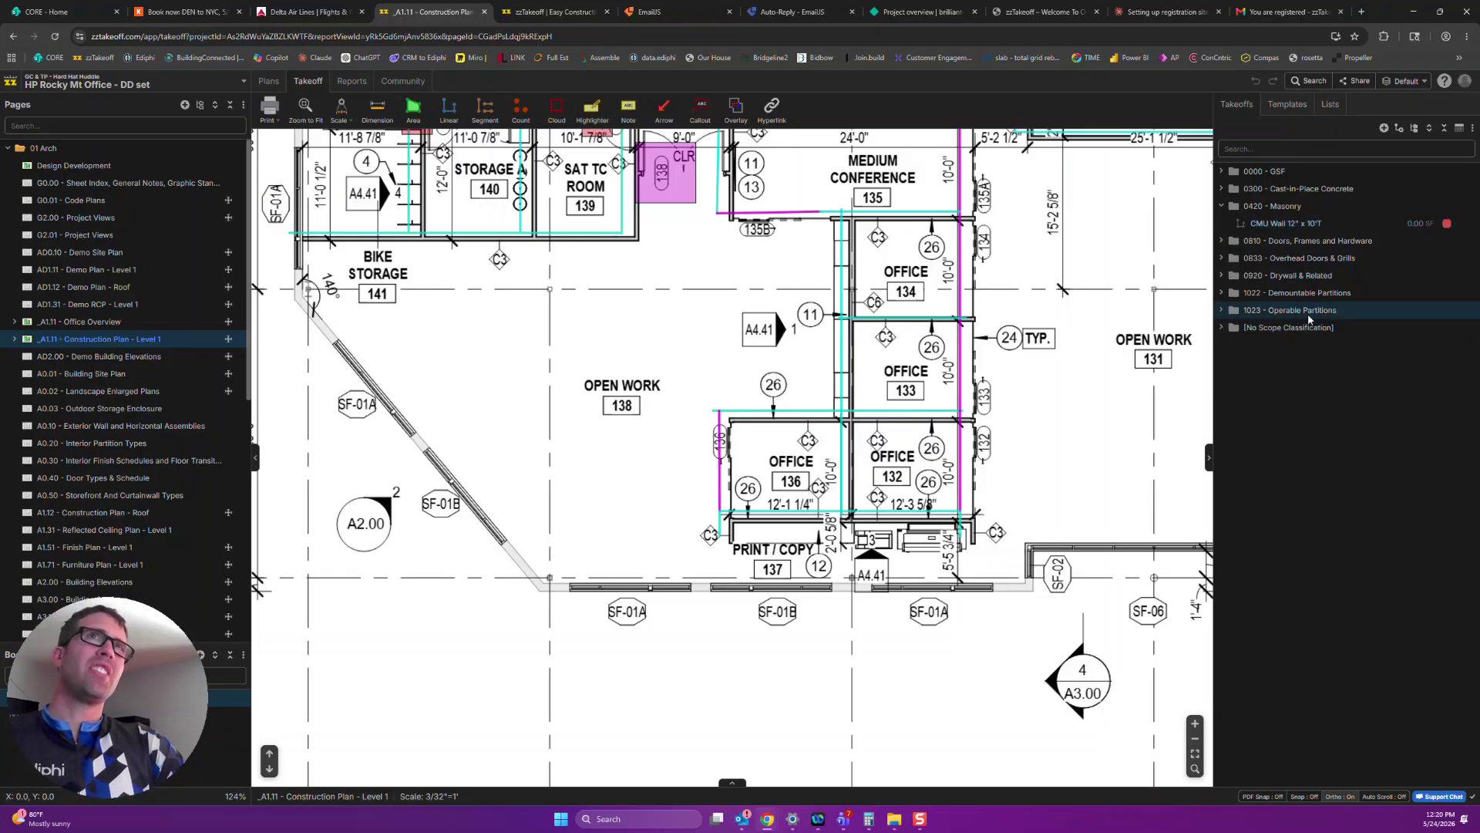
Draw a short two-segment CMU Wall 12" x 10'T run of about 98 SF inside Open Work 138
click(1241, 224)
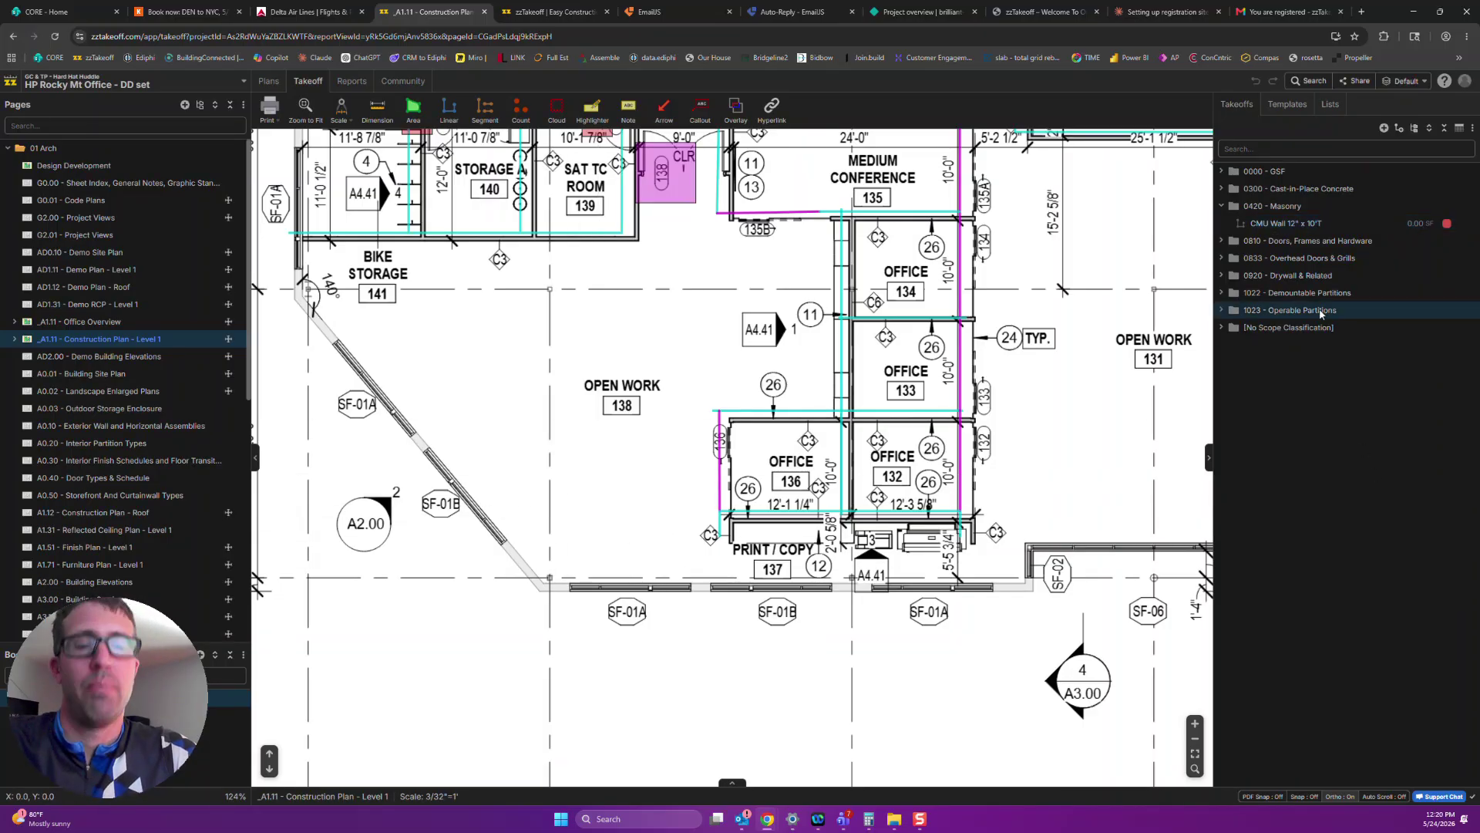
click(1286, 223)
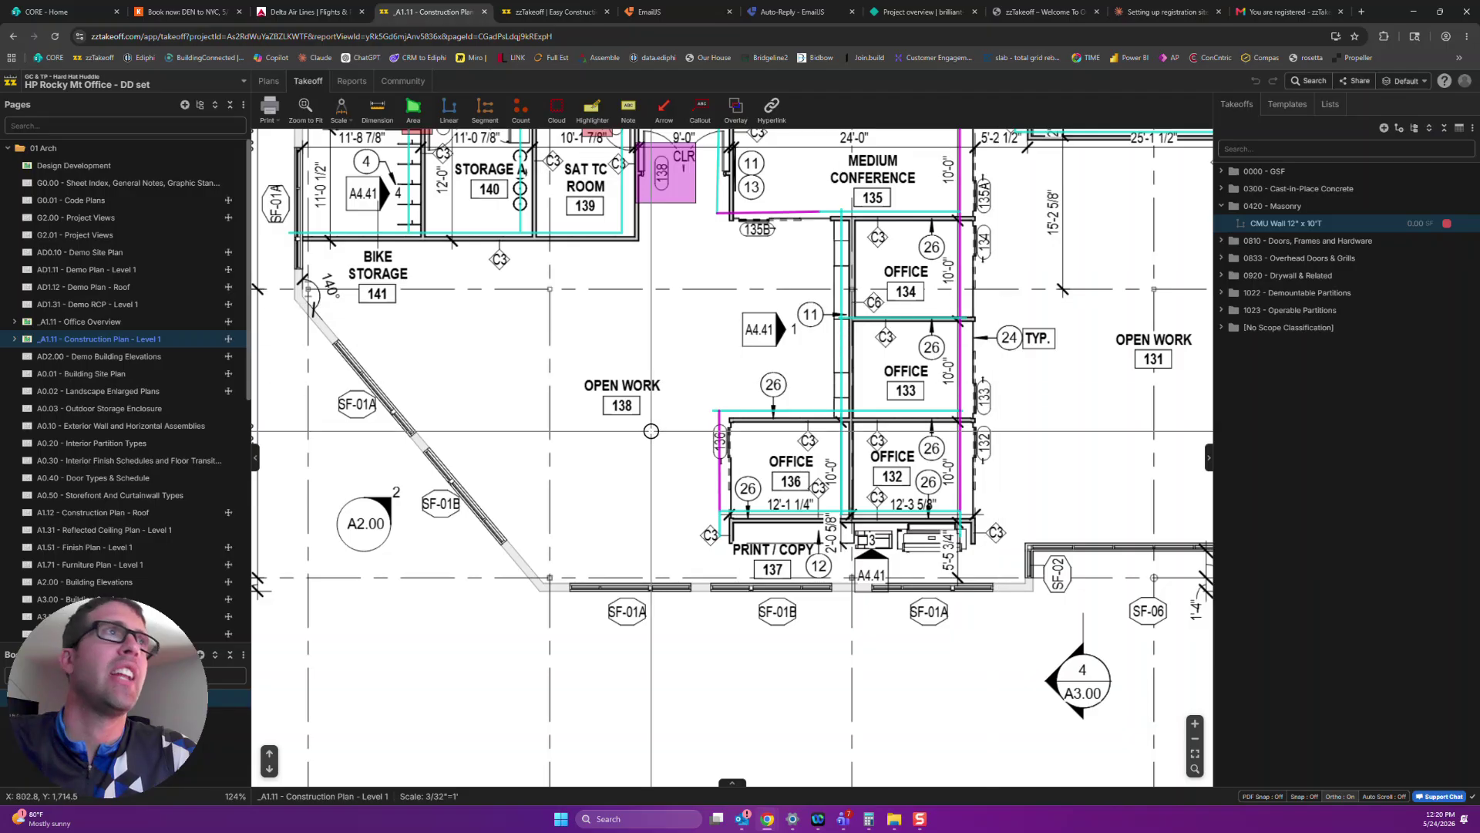
click(621, 571)
double_click(640, 583)
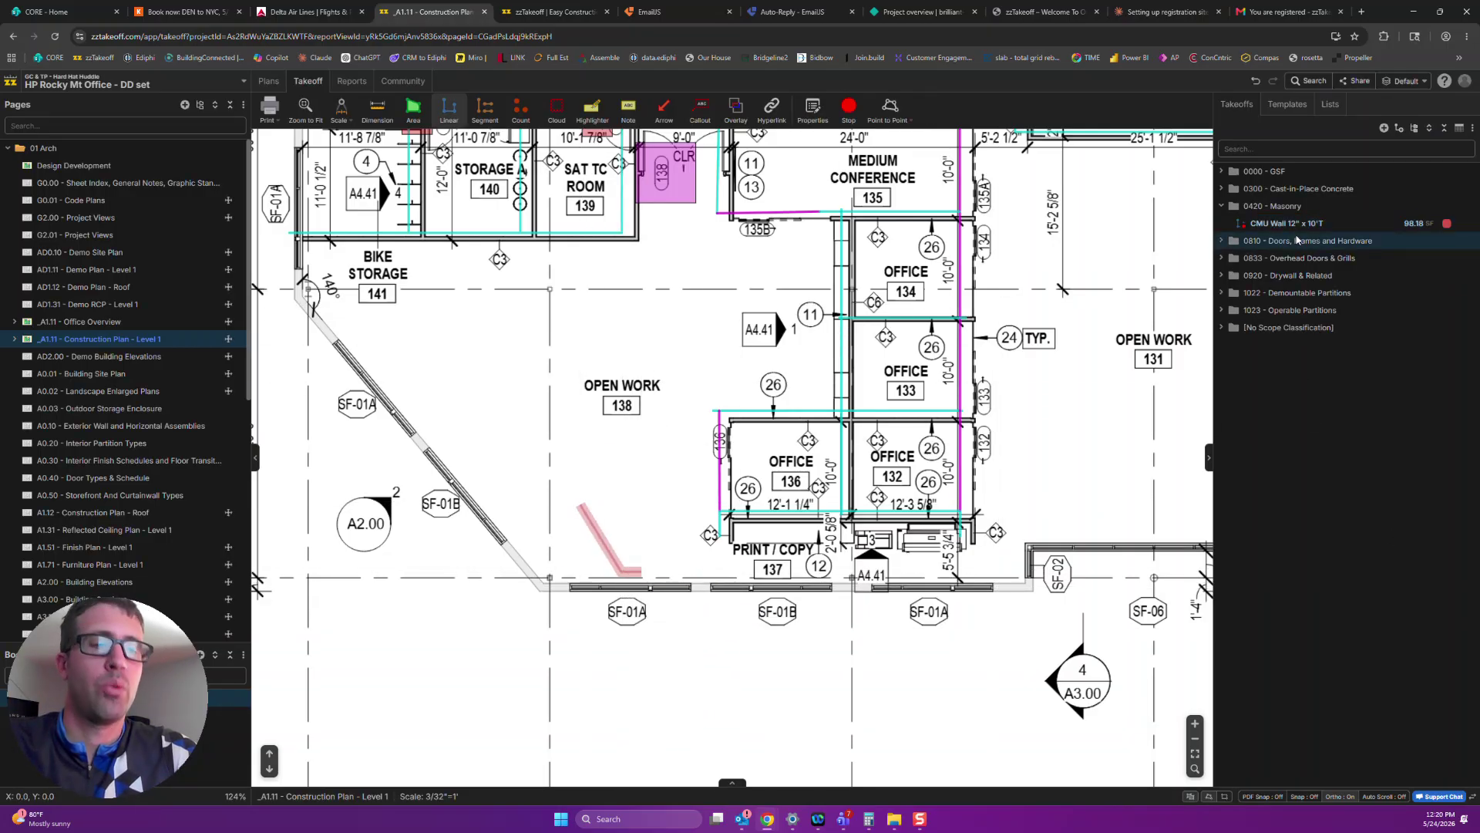
key(Escape)
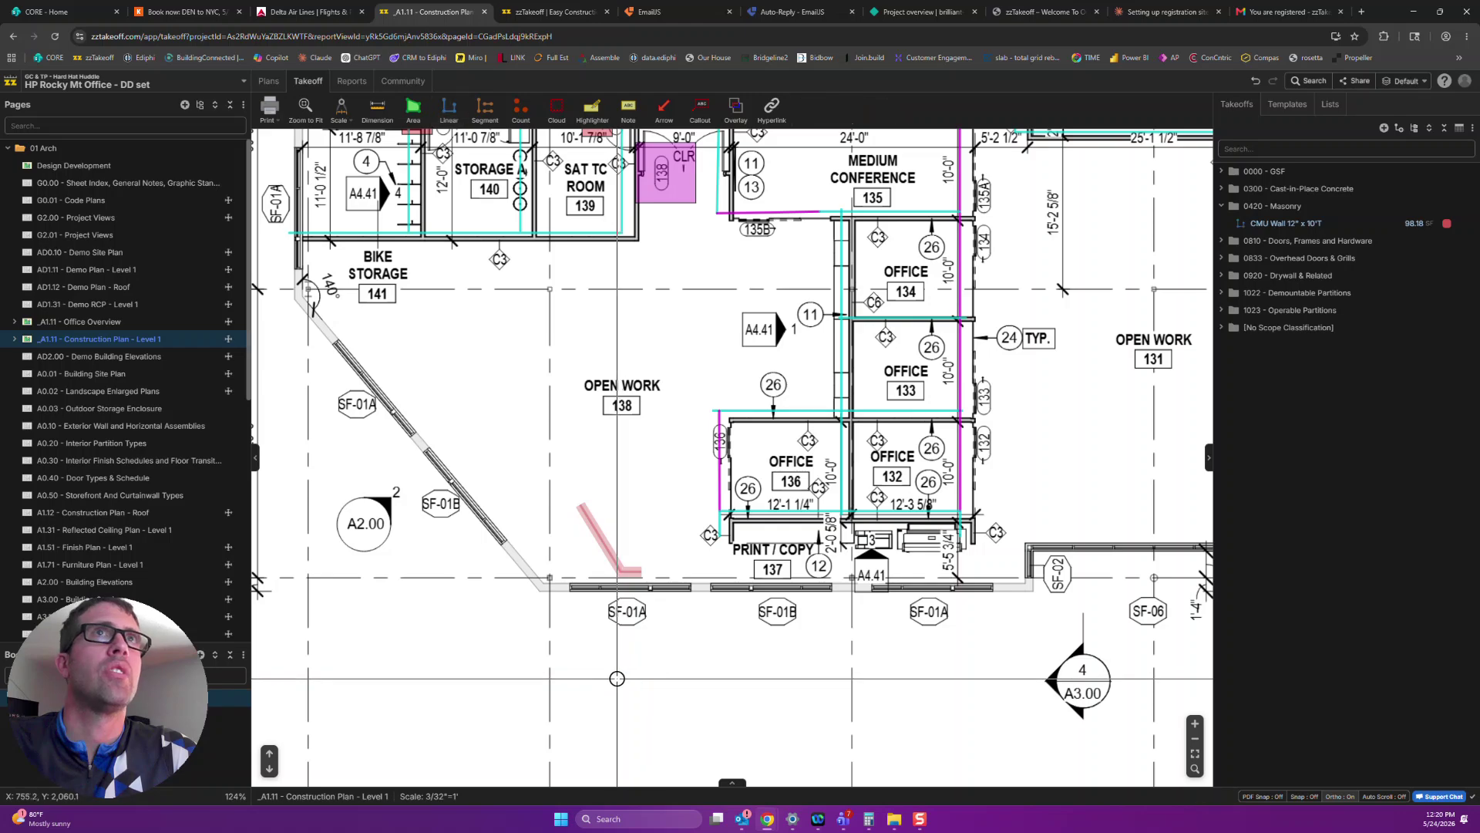
Trace a second CMU wall run from the angled SF-01B around the corner and about 31'-9" along the exterior wall past SF-01A and SF-01B
click(1241, 231)
scroll(814, 489, down, 3)
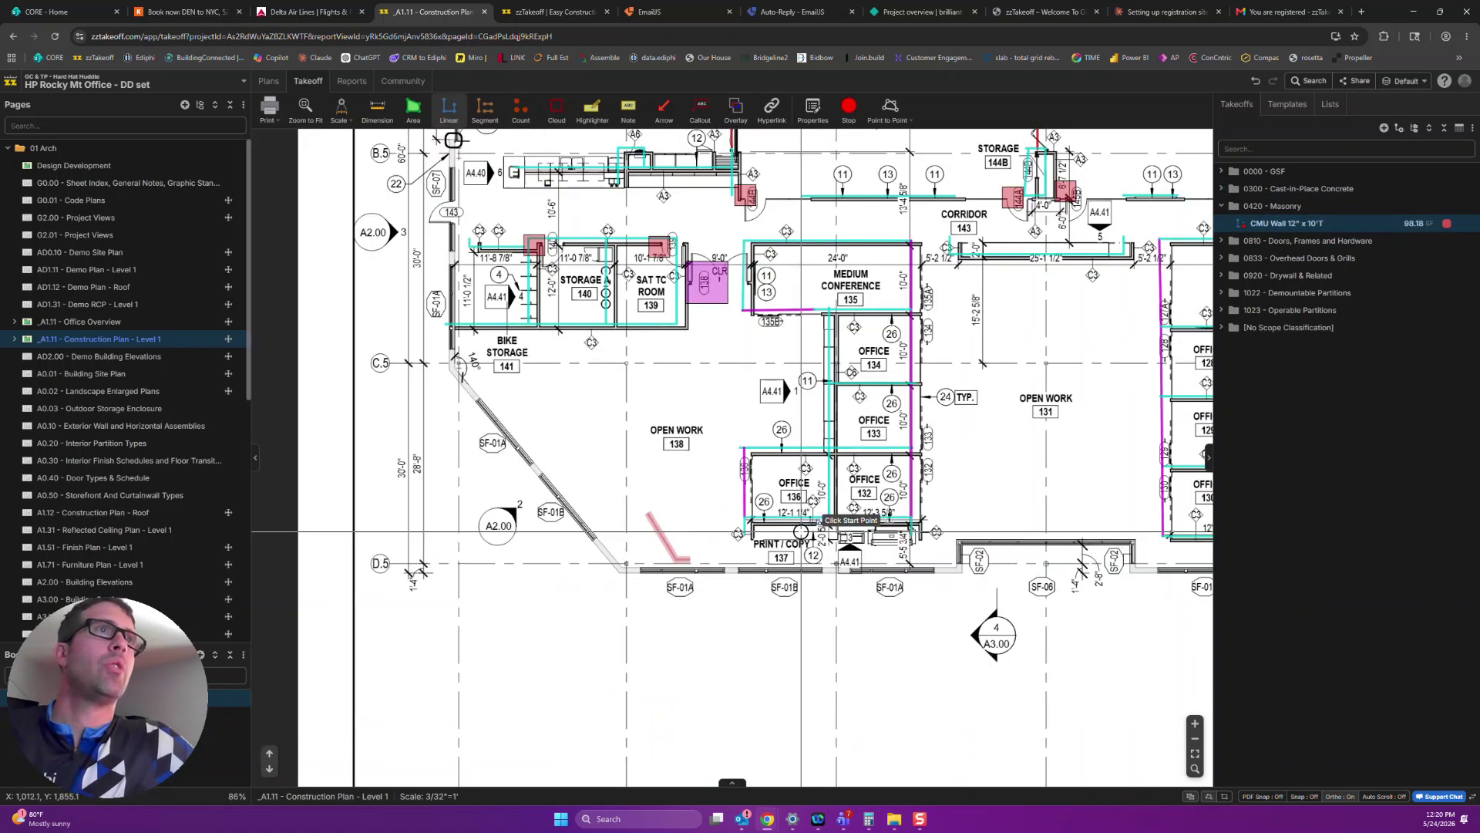
scroll(663, 494, up, 3)
click(659, 410)
click(697, 391)
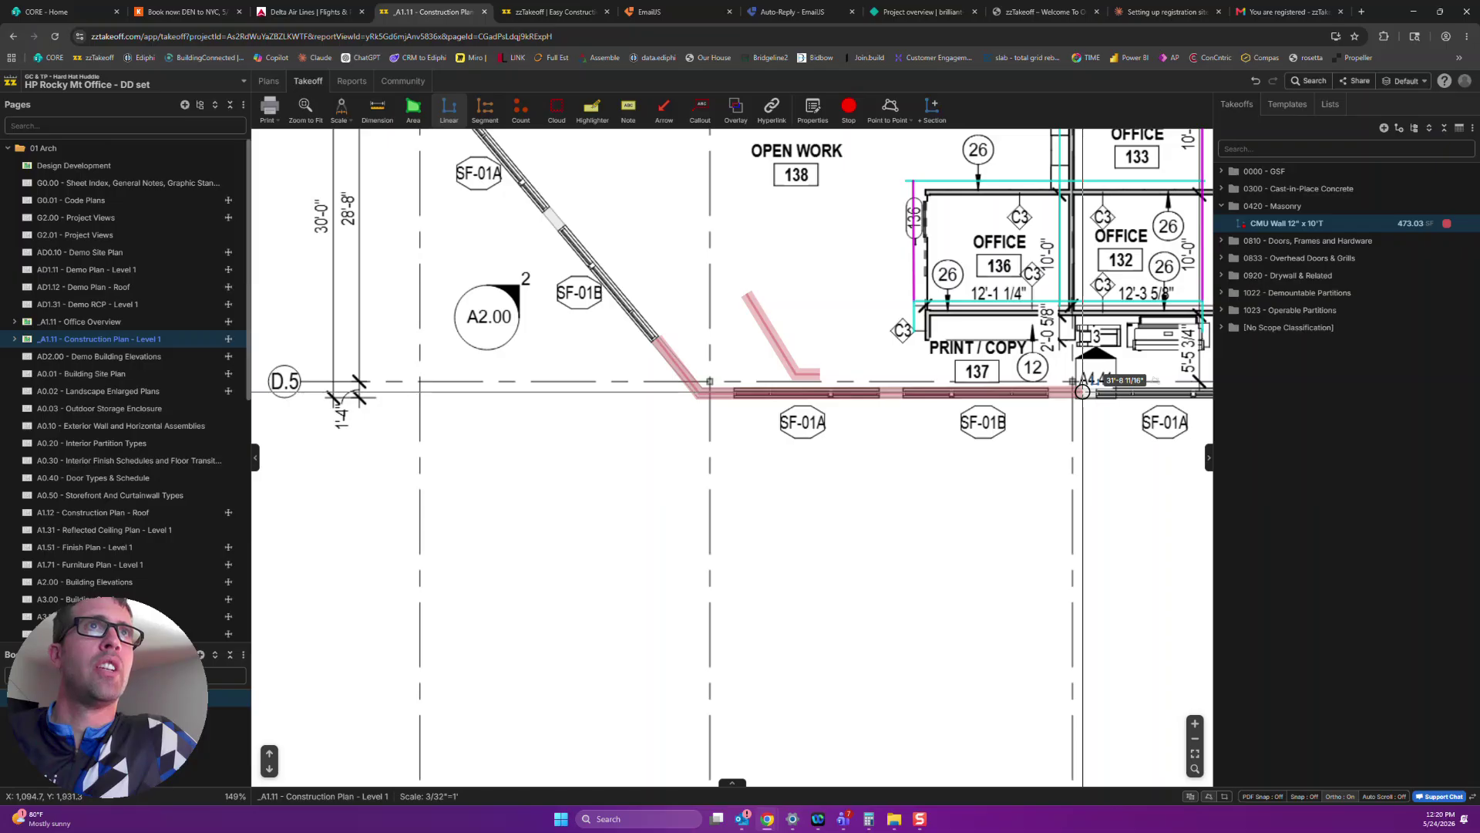
double_click(1082, 391)
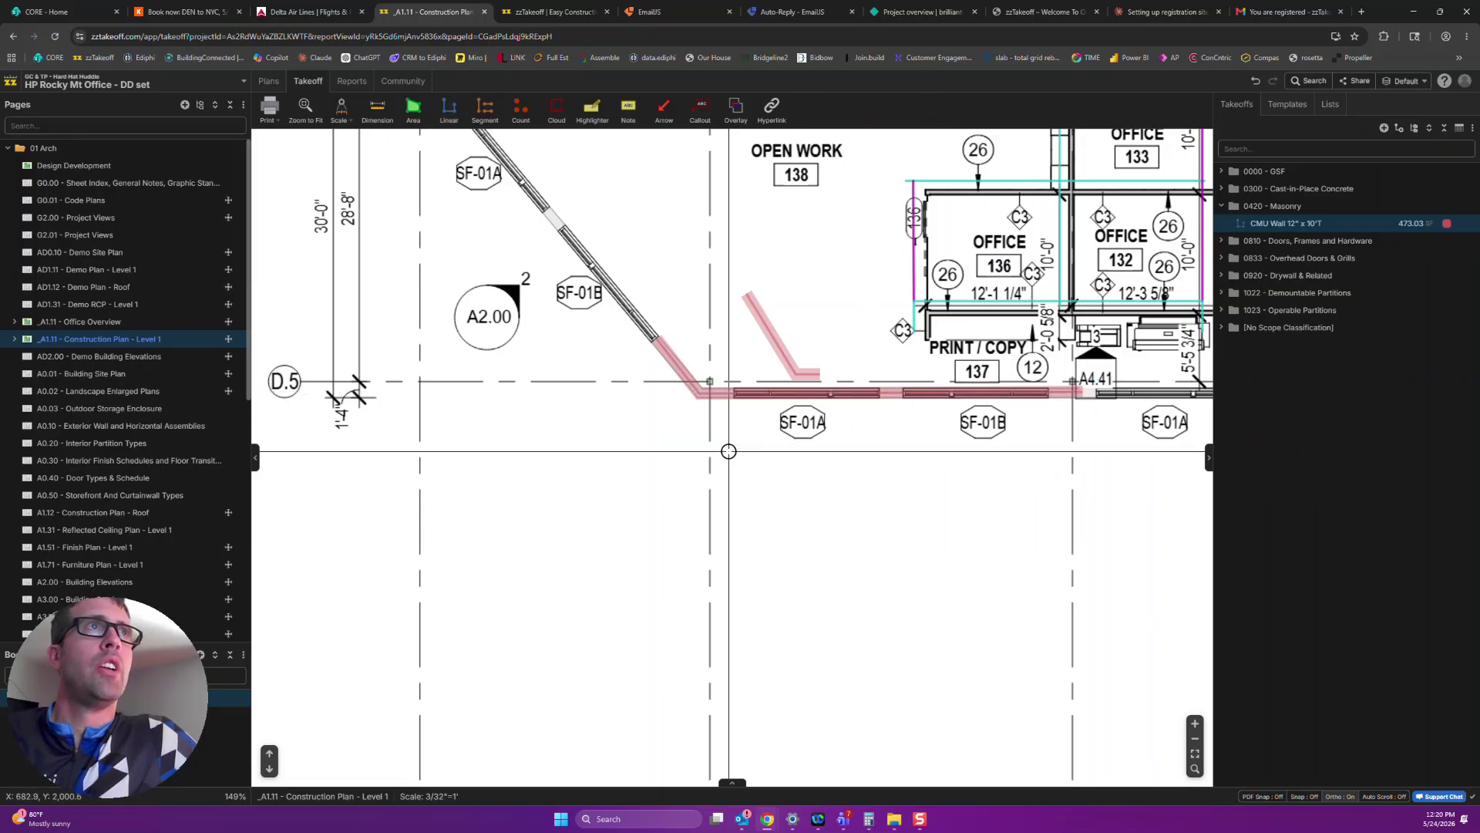
key(Escape)
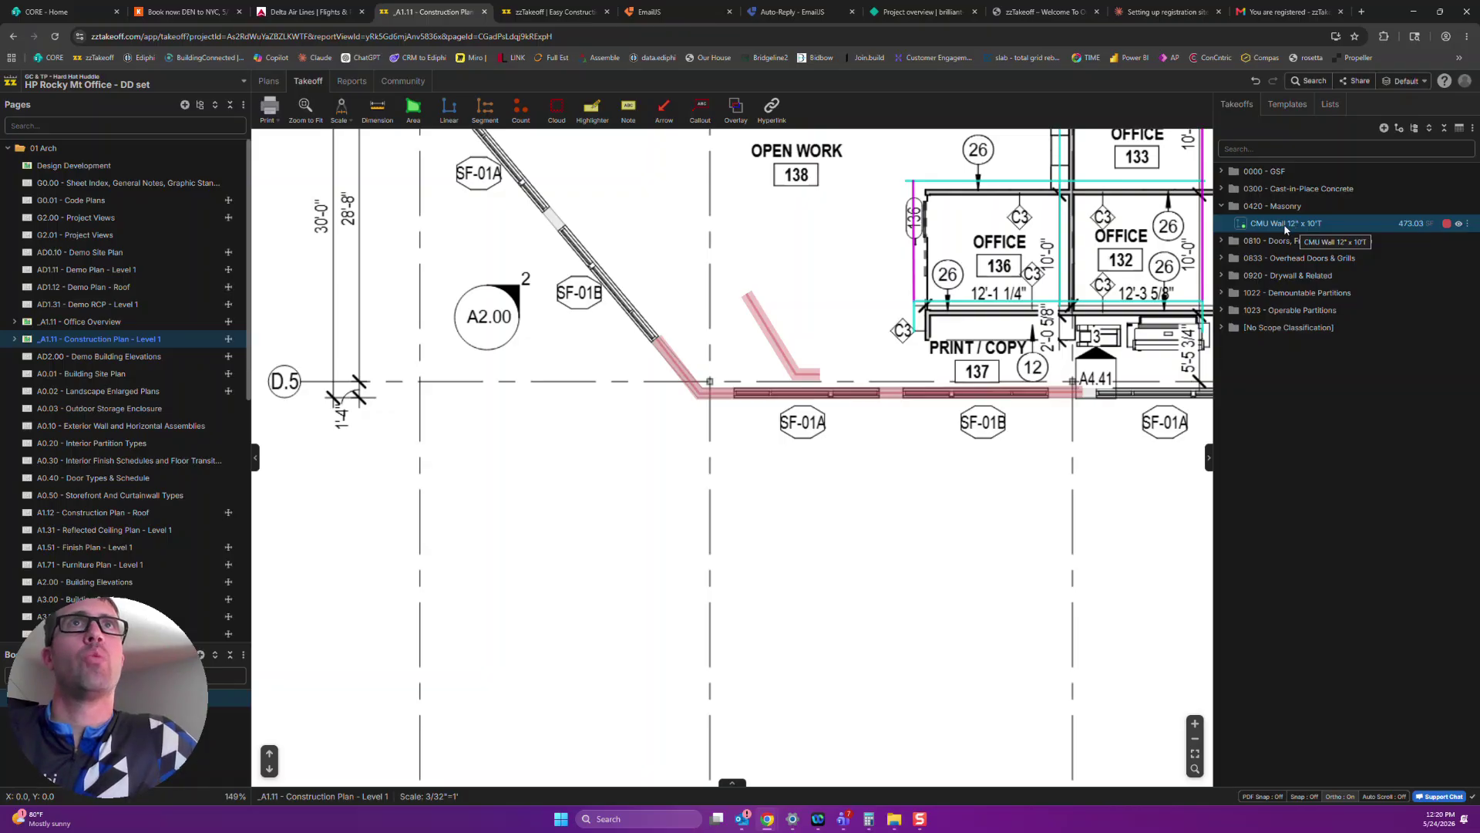
Open the CMU wall takeoff's properties and set its wall height to 15 feet
double_click(1279, 225)
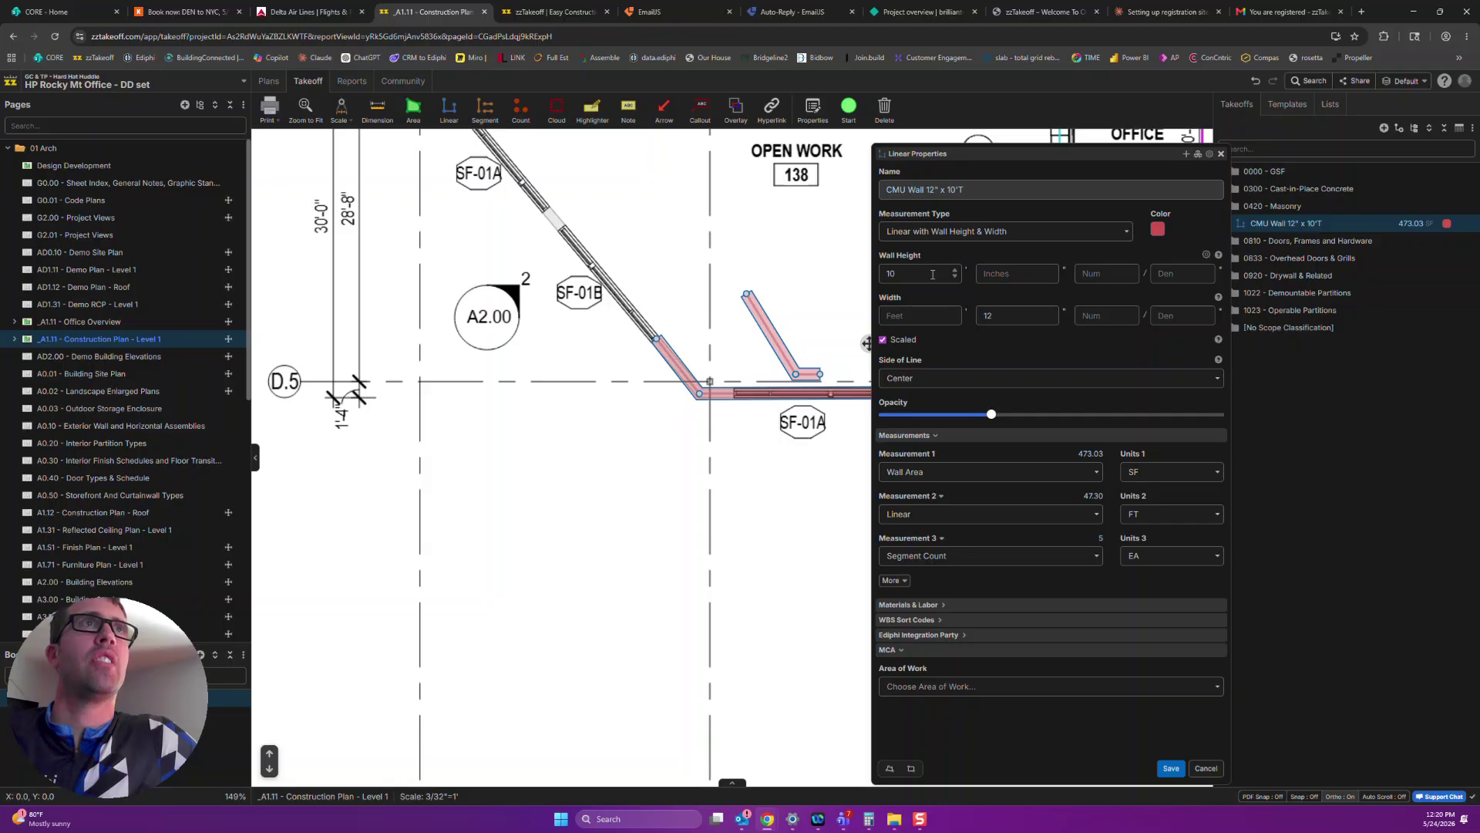
drag(915, 275, 883, 273)
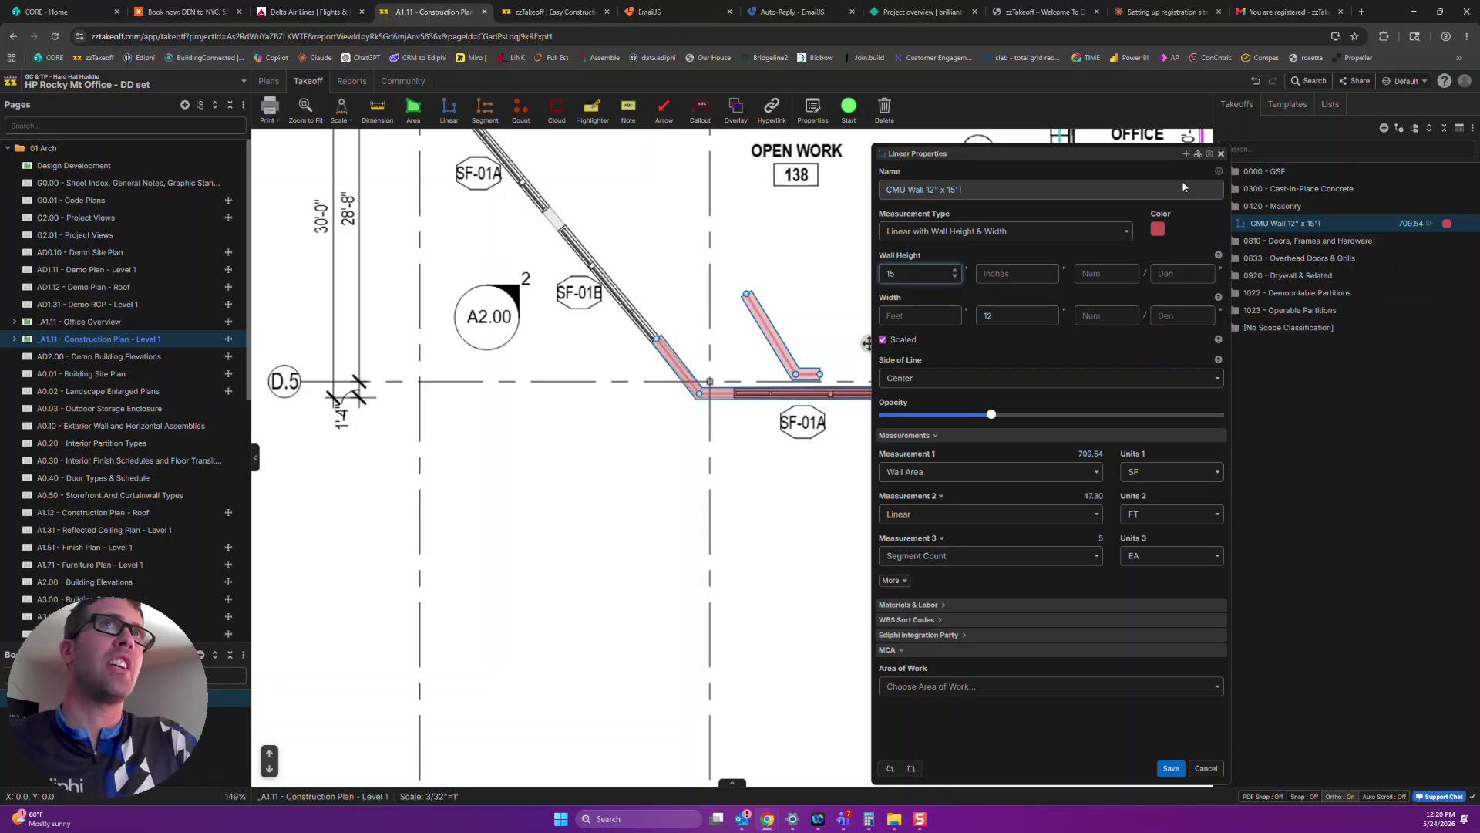
Append a [Measurement 1] tag to the end of the CMU wall's name
click(1008, 193)
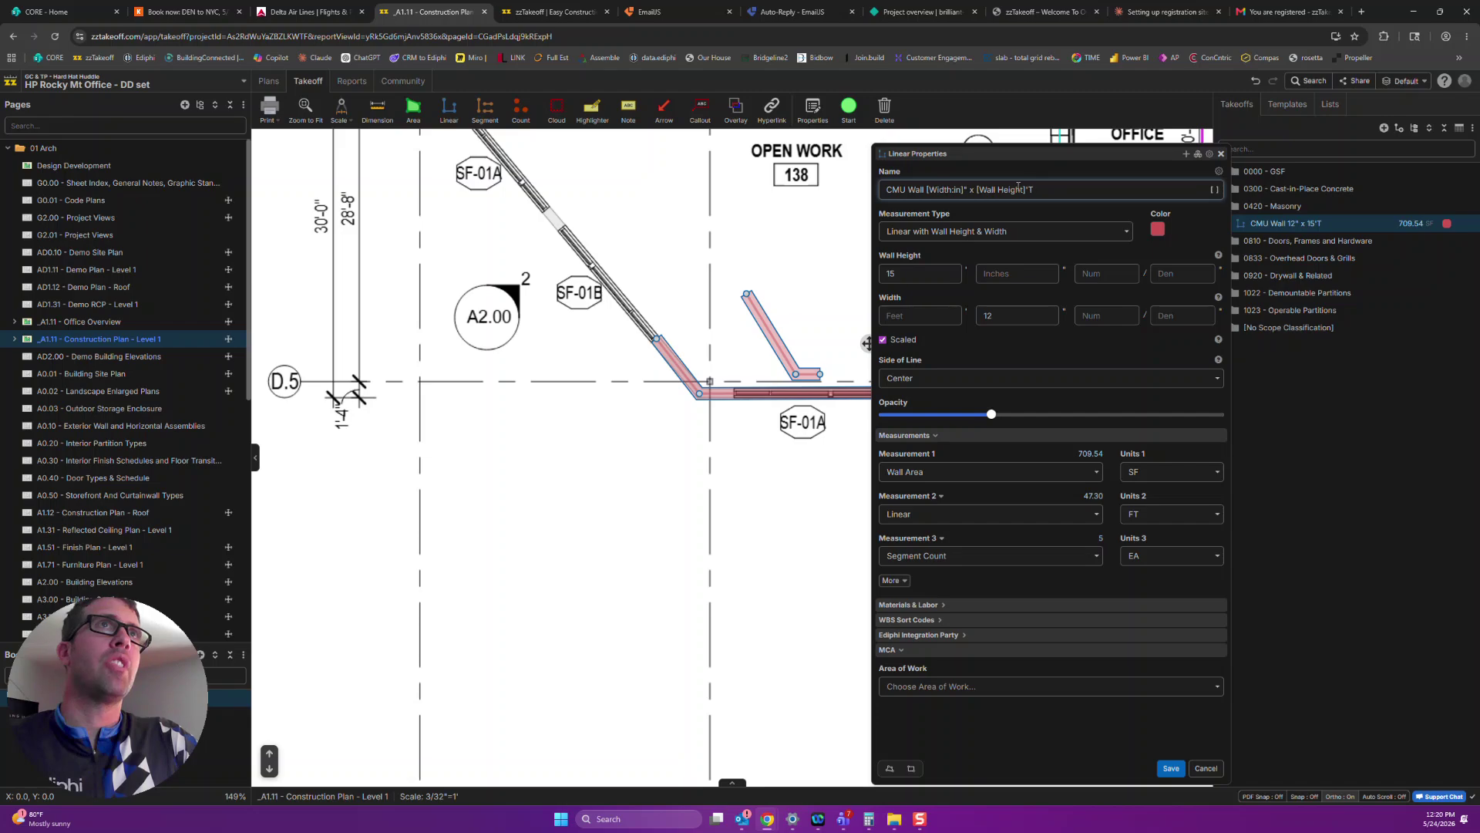
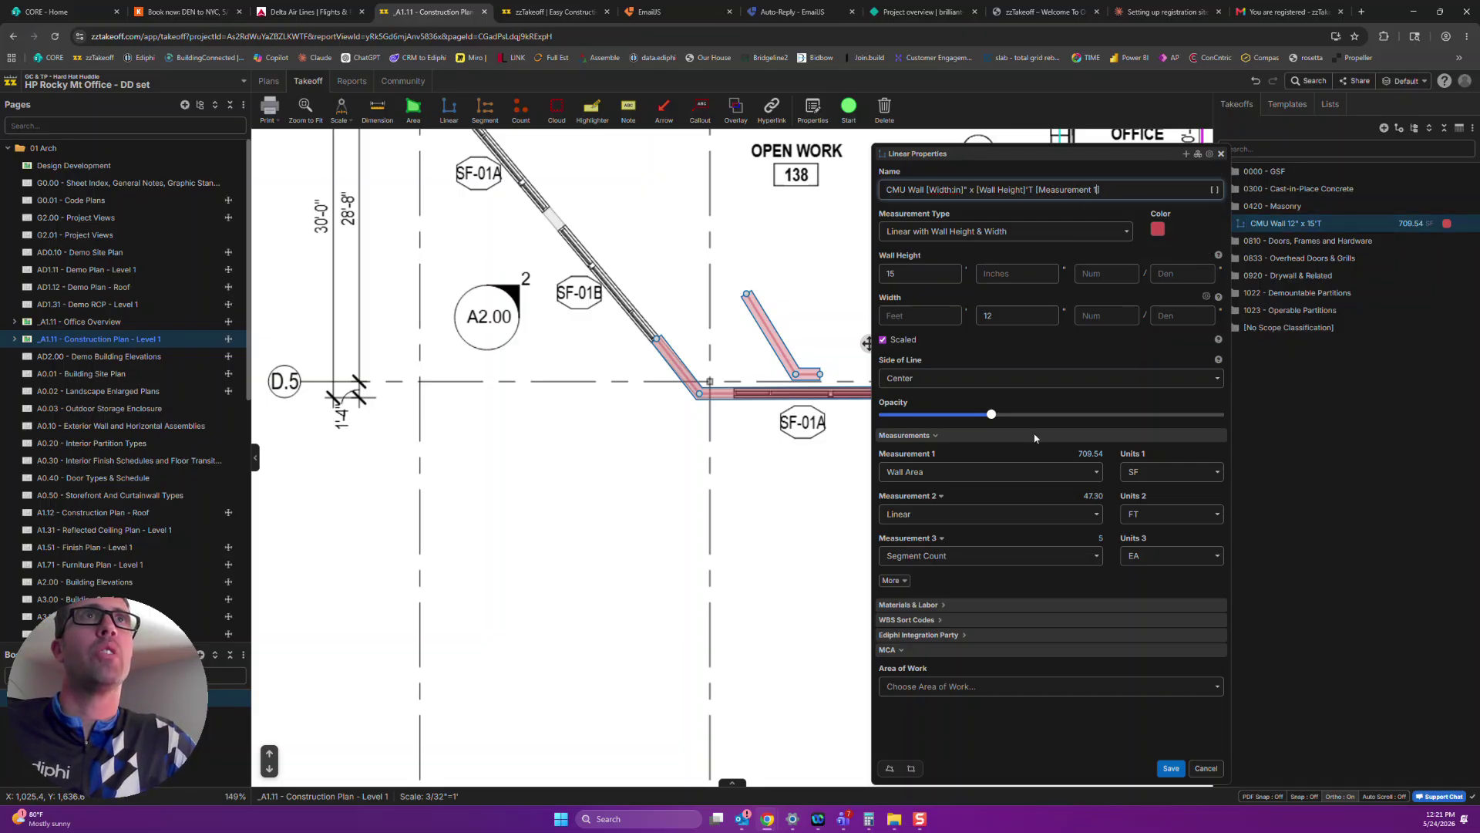
text(])
key(Return)
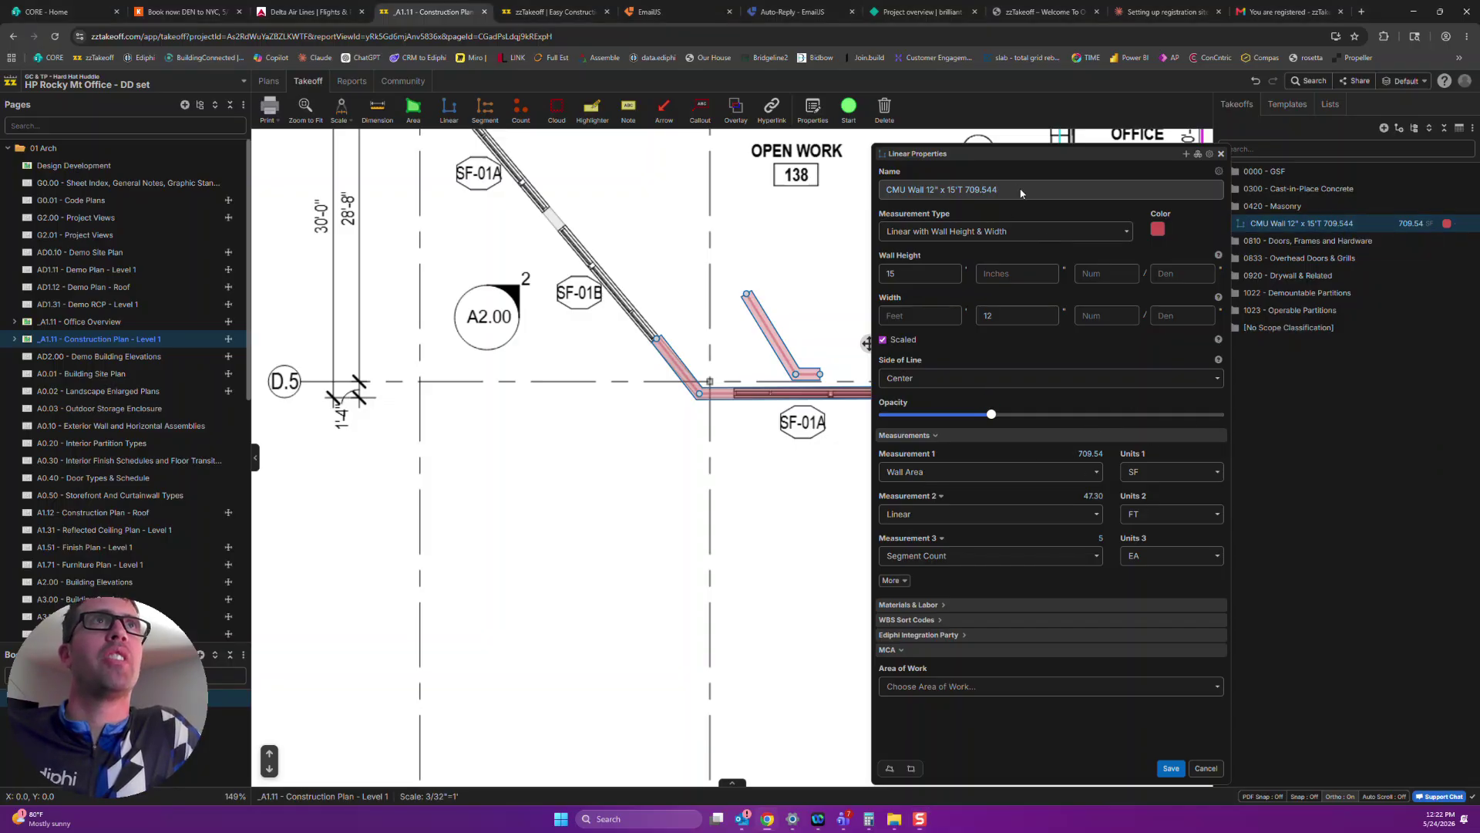
Try a [Wall Area:dimension] tag at the end of the CMU wall's name and remove it again
click(1021, 191)
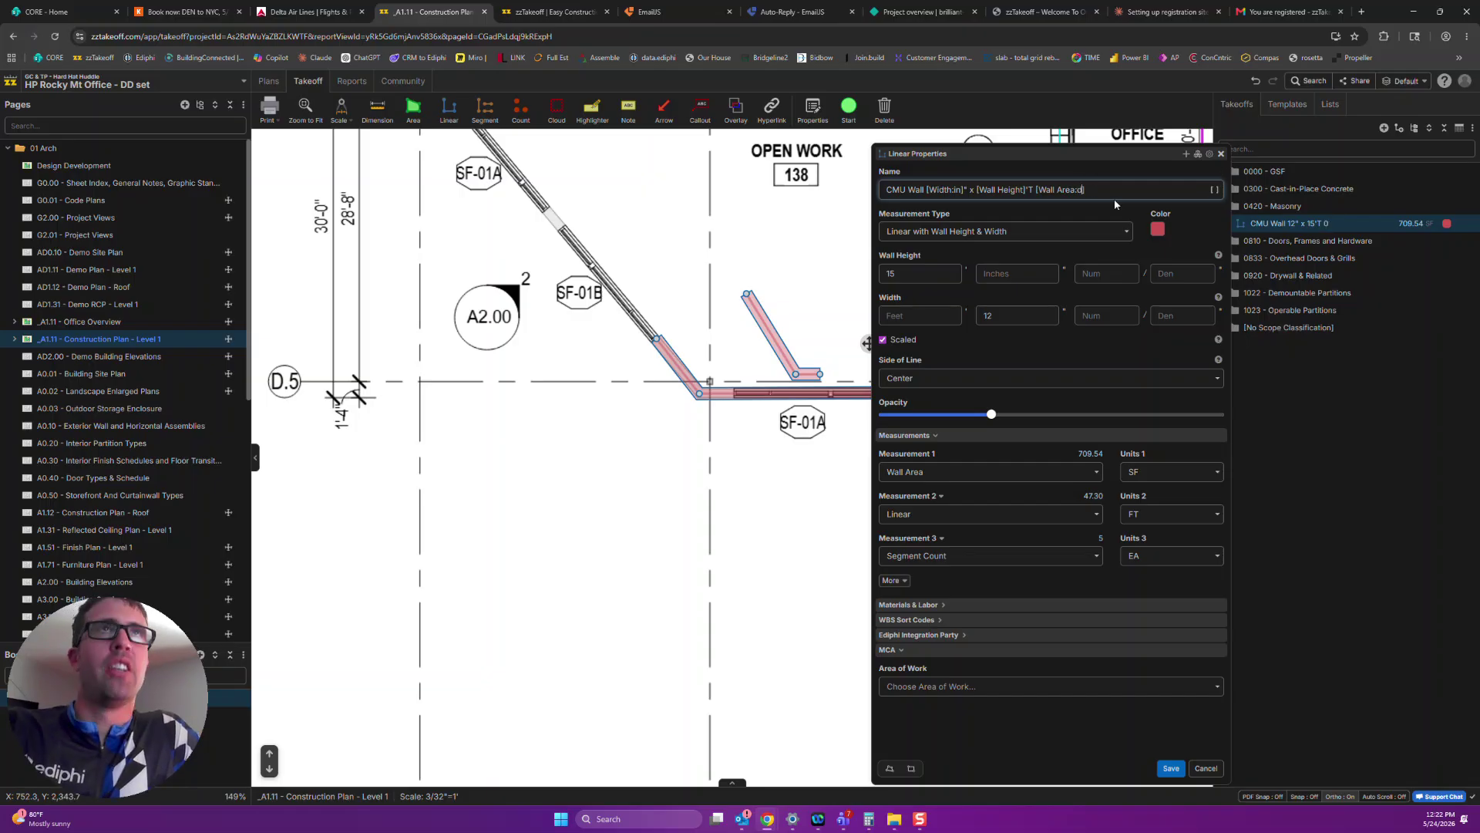
text(:dimension)
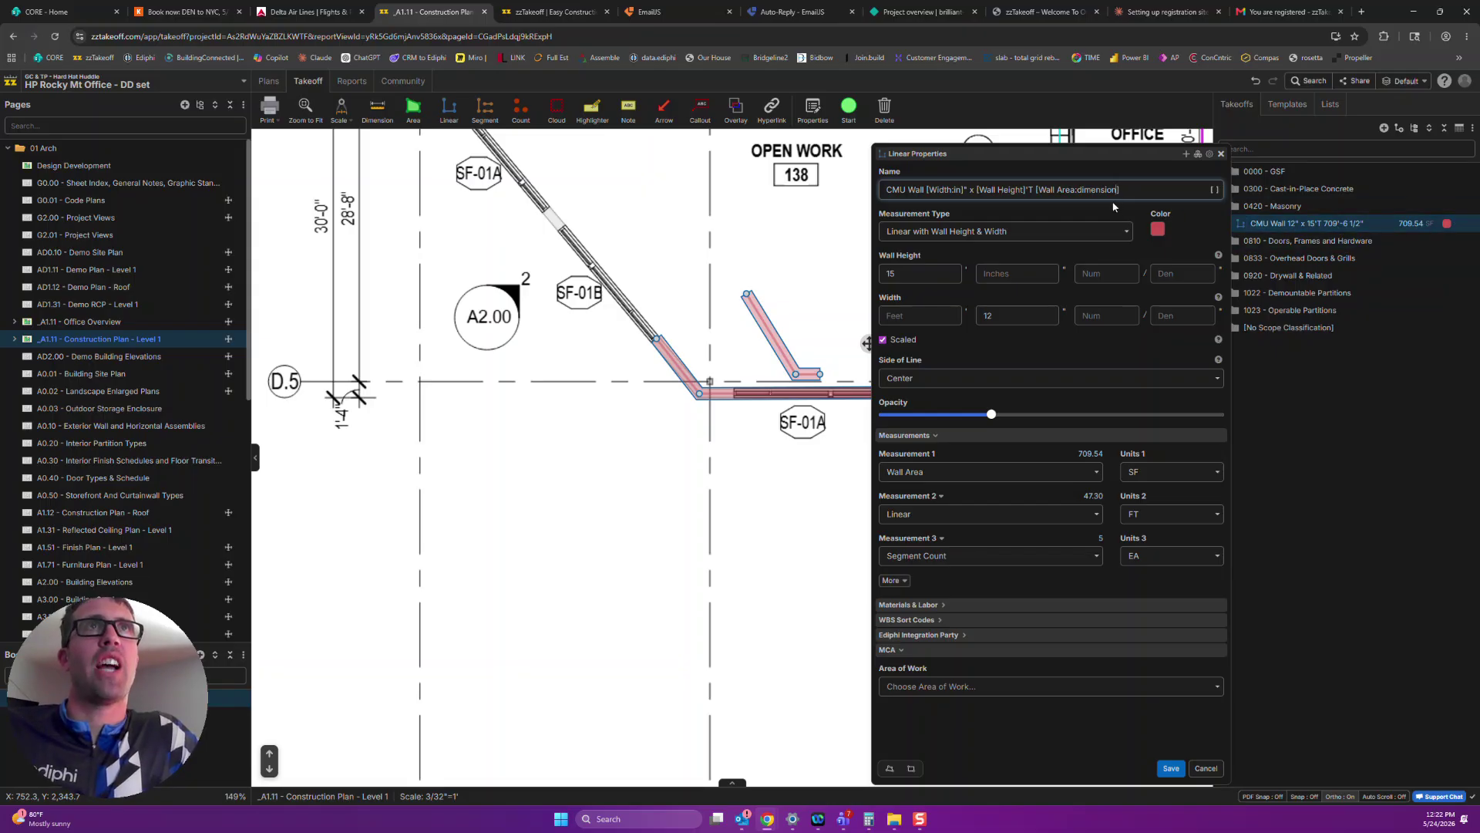
drag(1119, 191, 1037, 197)
key(BackSpace)
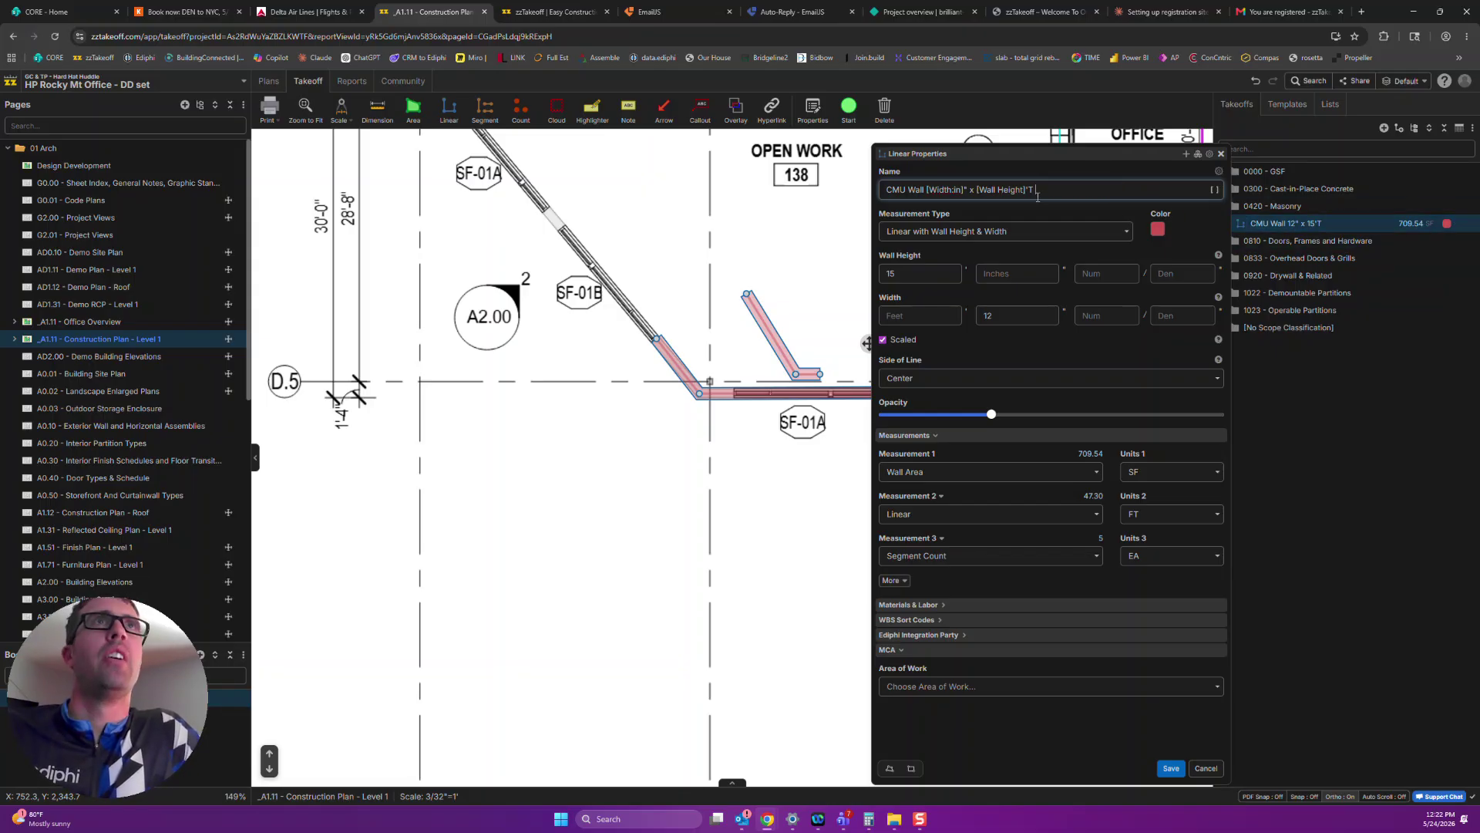
Examine the name format options and the full measurement list of the CMU wall takeoff
click(1218, 172)
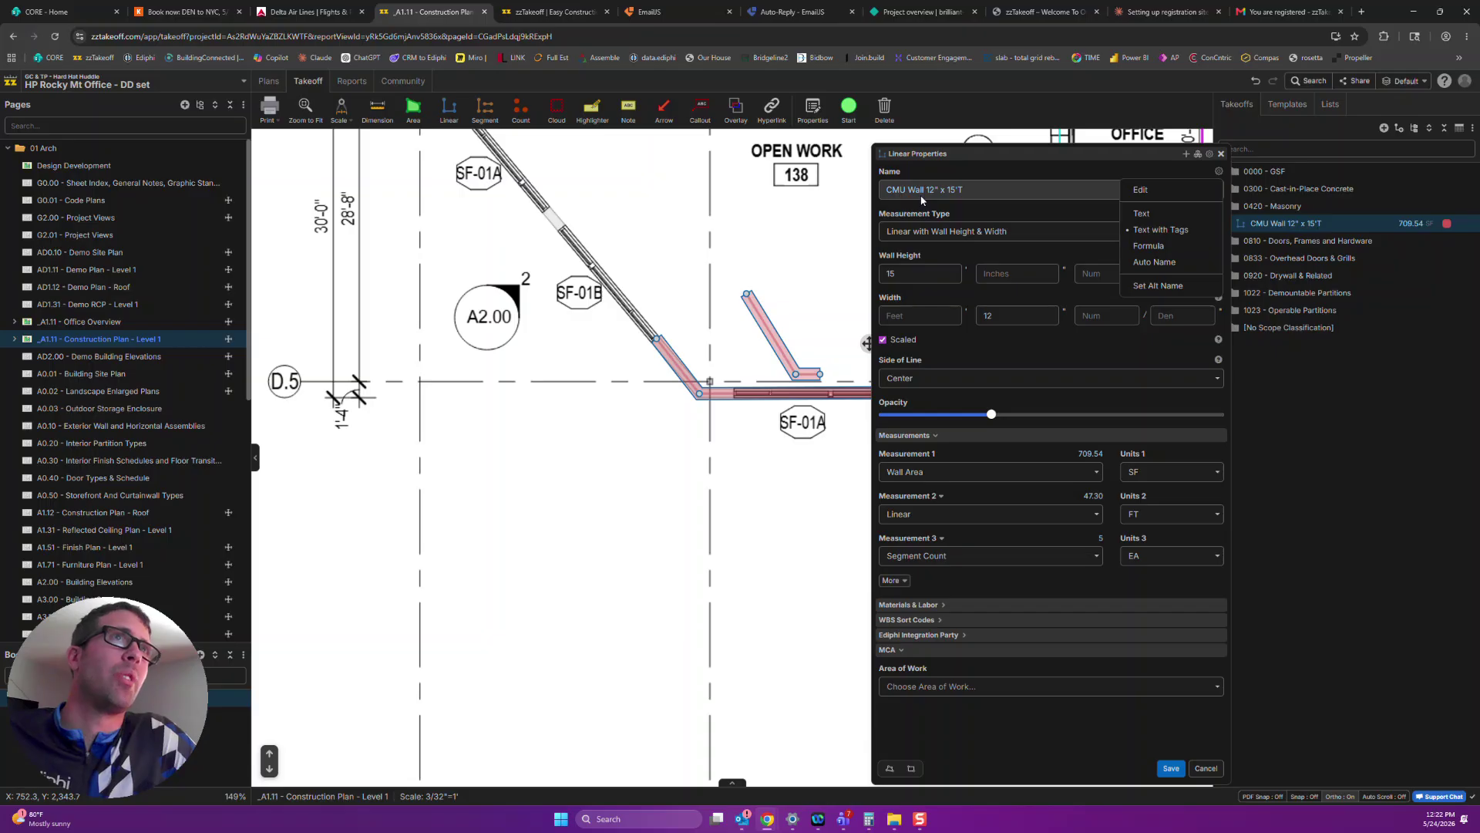
click(927, 164)
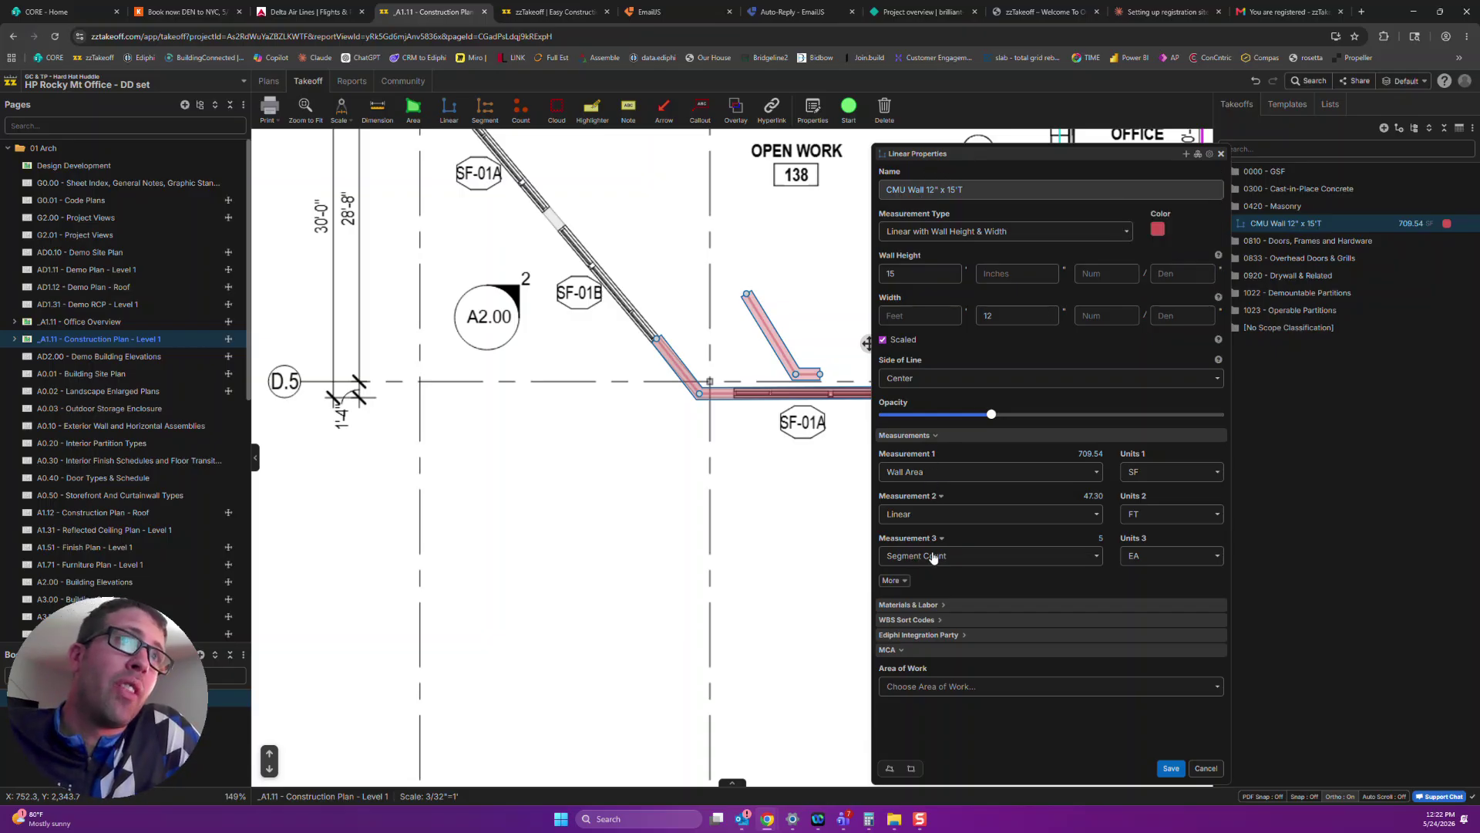
click(903, 583)
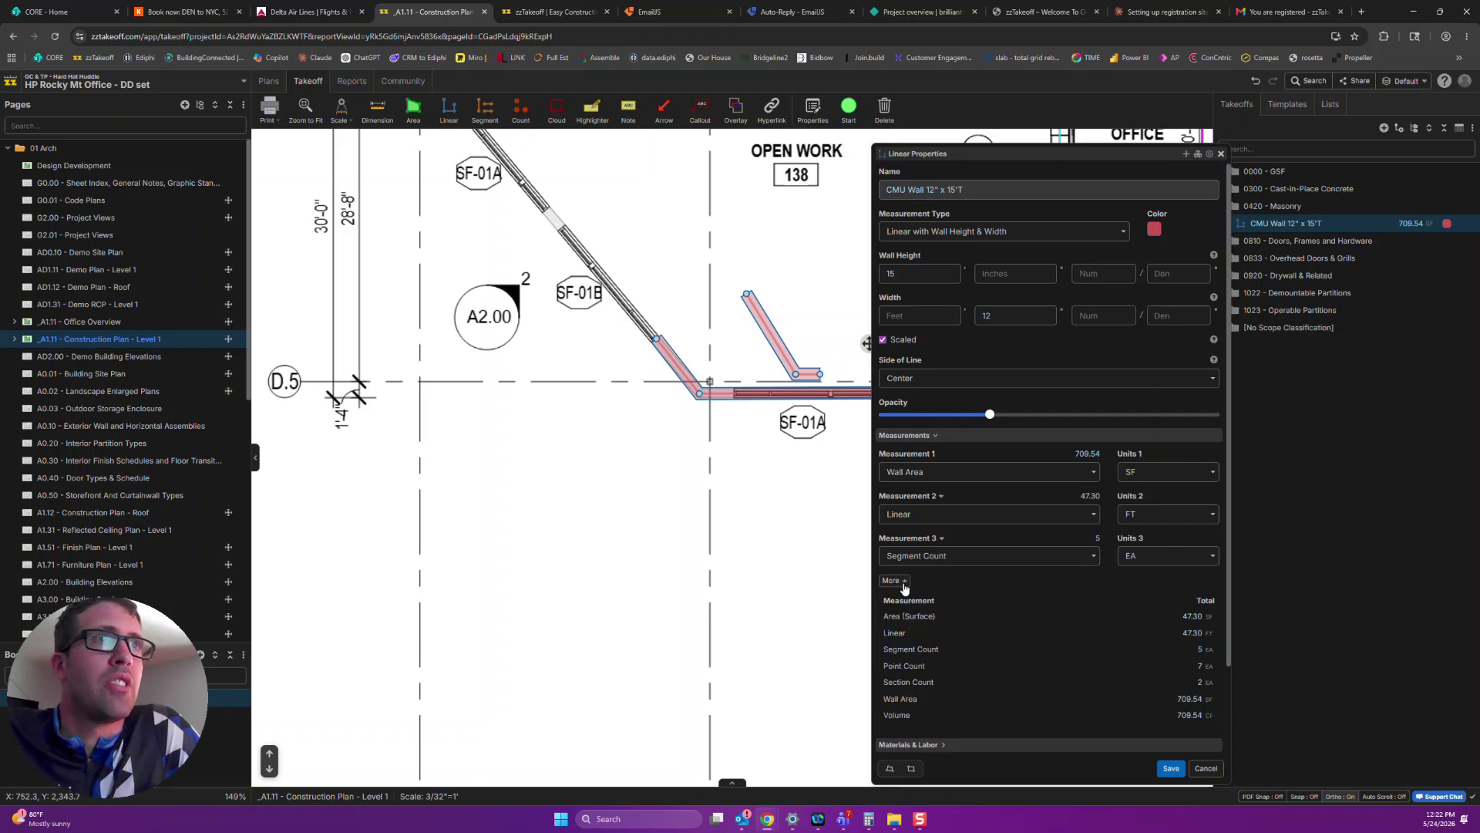
click(904, 582)
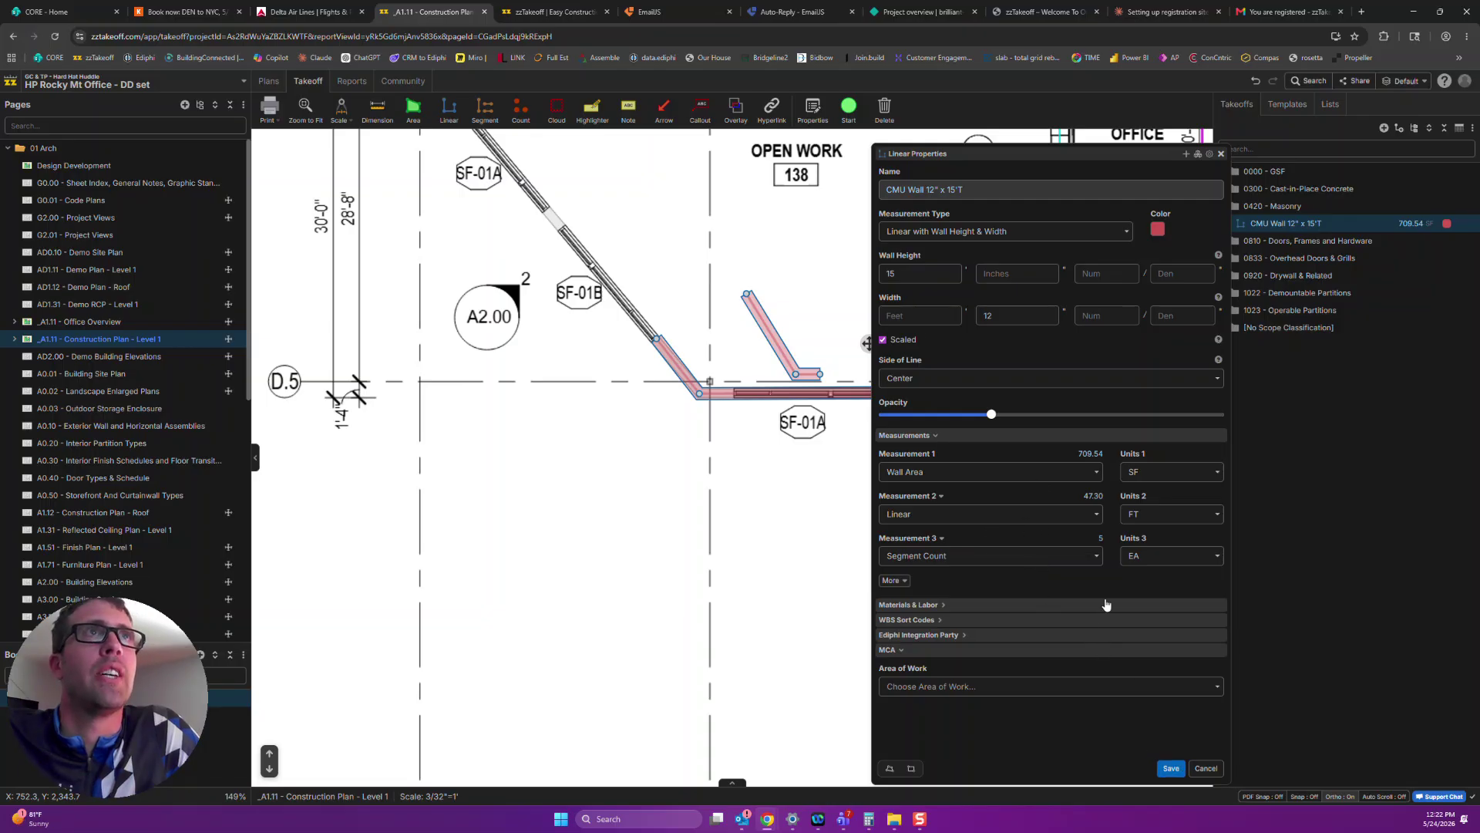
Try a CMU wall width of 30 inches and set it back to 12 inches
double_click(1002, 316)
text(30)
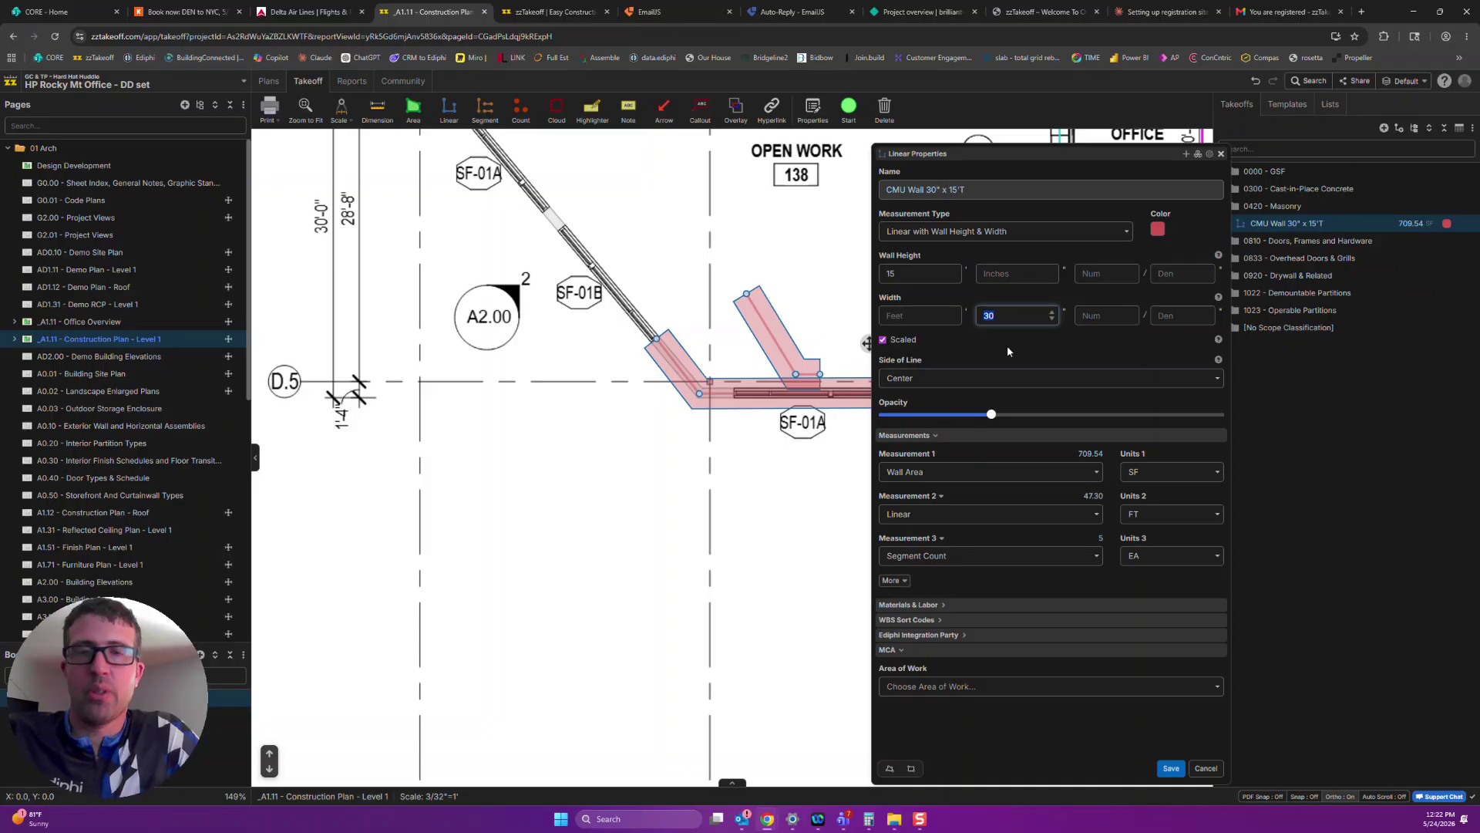
text(12)
Check the width and height tags in the CMU wall's name and save its properties
click(963, 193)
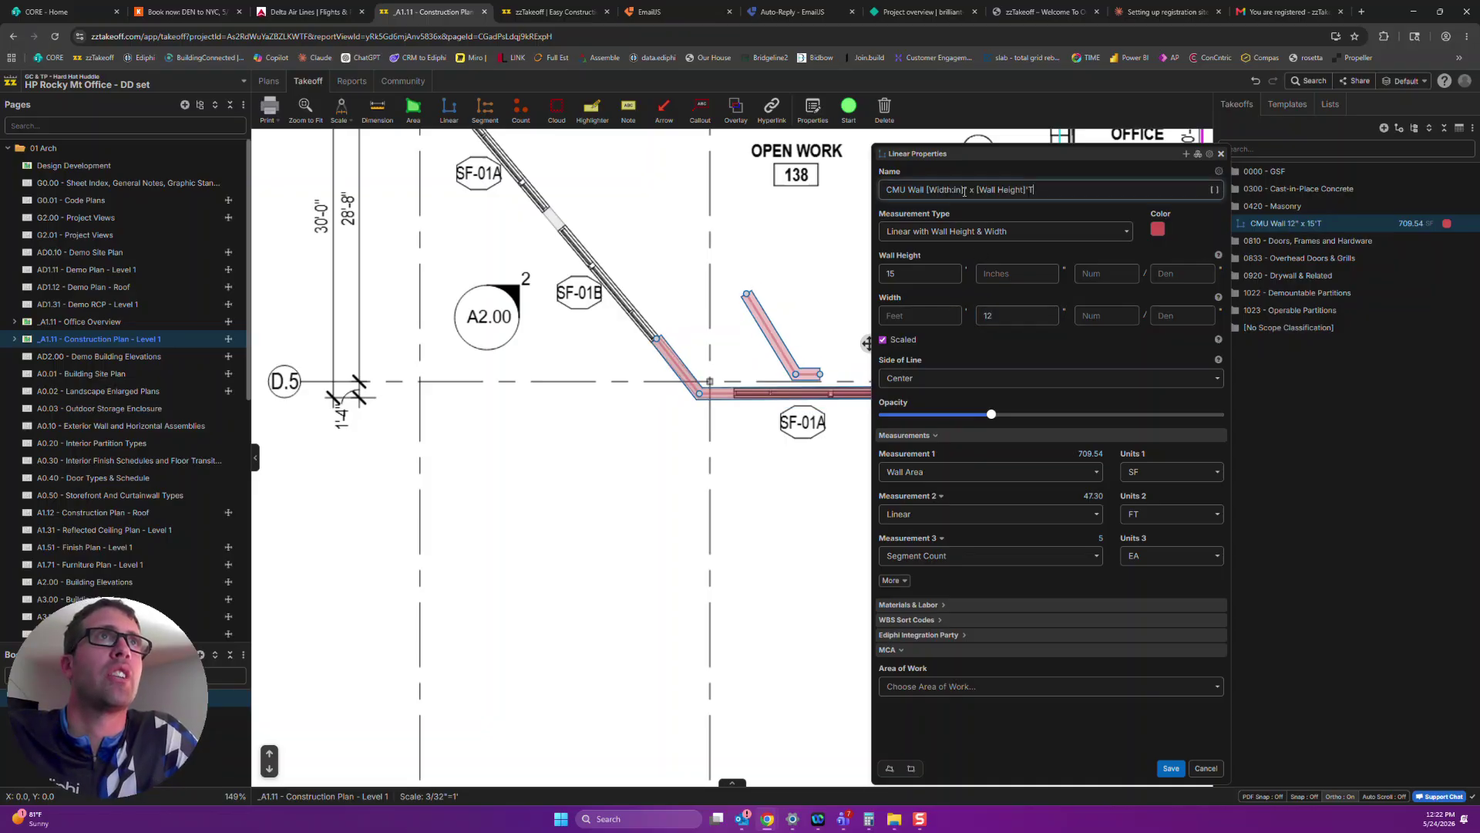
click(1171, 768)
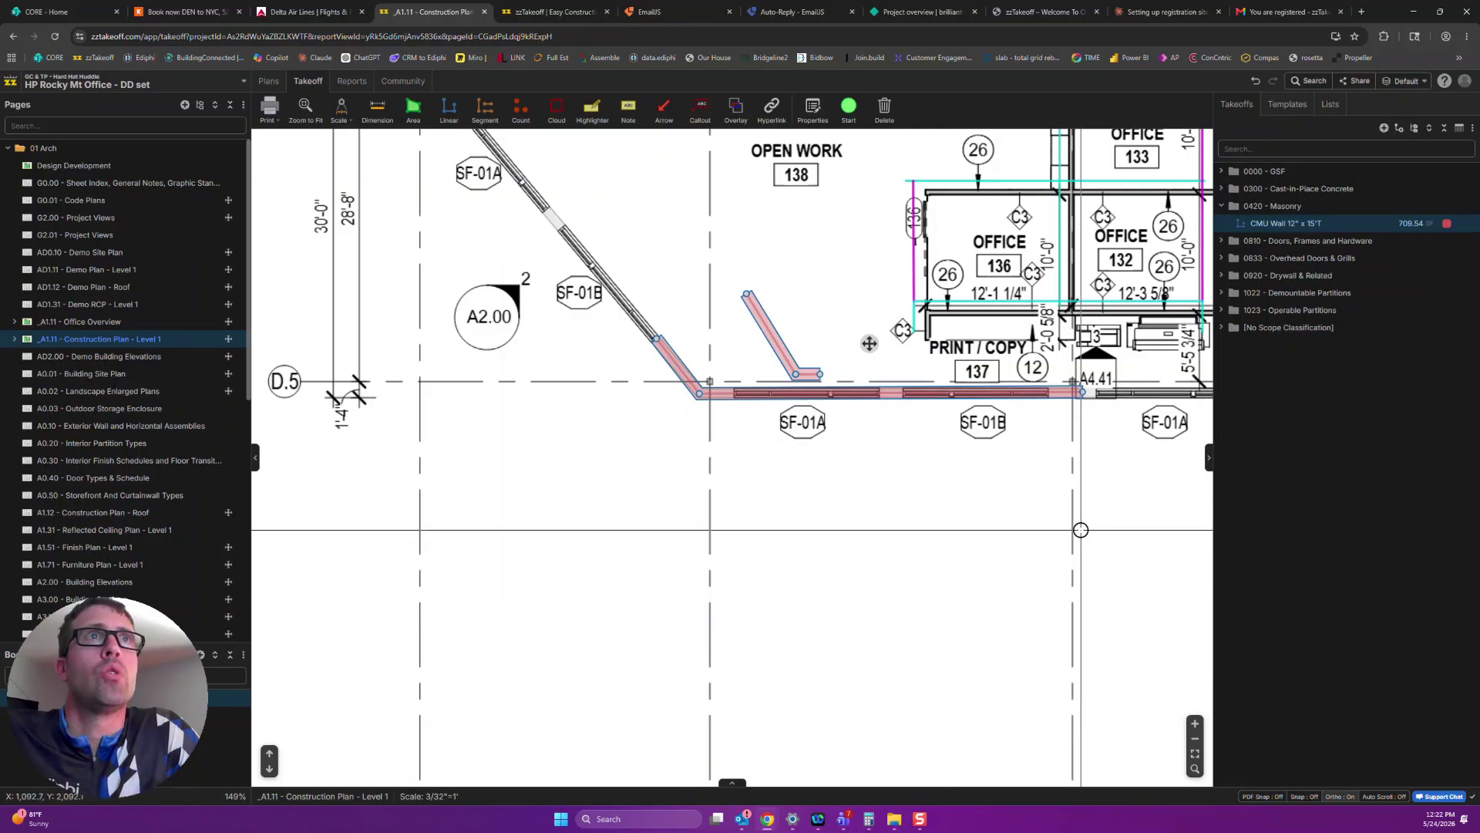
Duplicate the CMU Wall takeoff in the 0420 - Masonry folder
scroll(1083, 529, down, 3)
scroll(759, 500, up, 3)
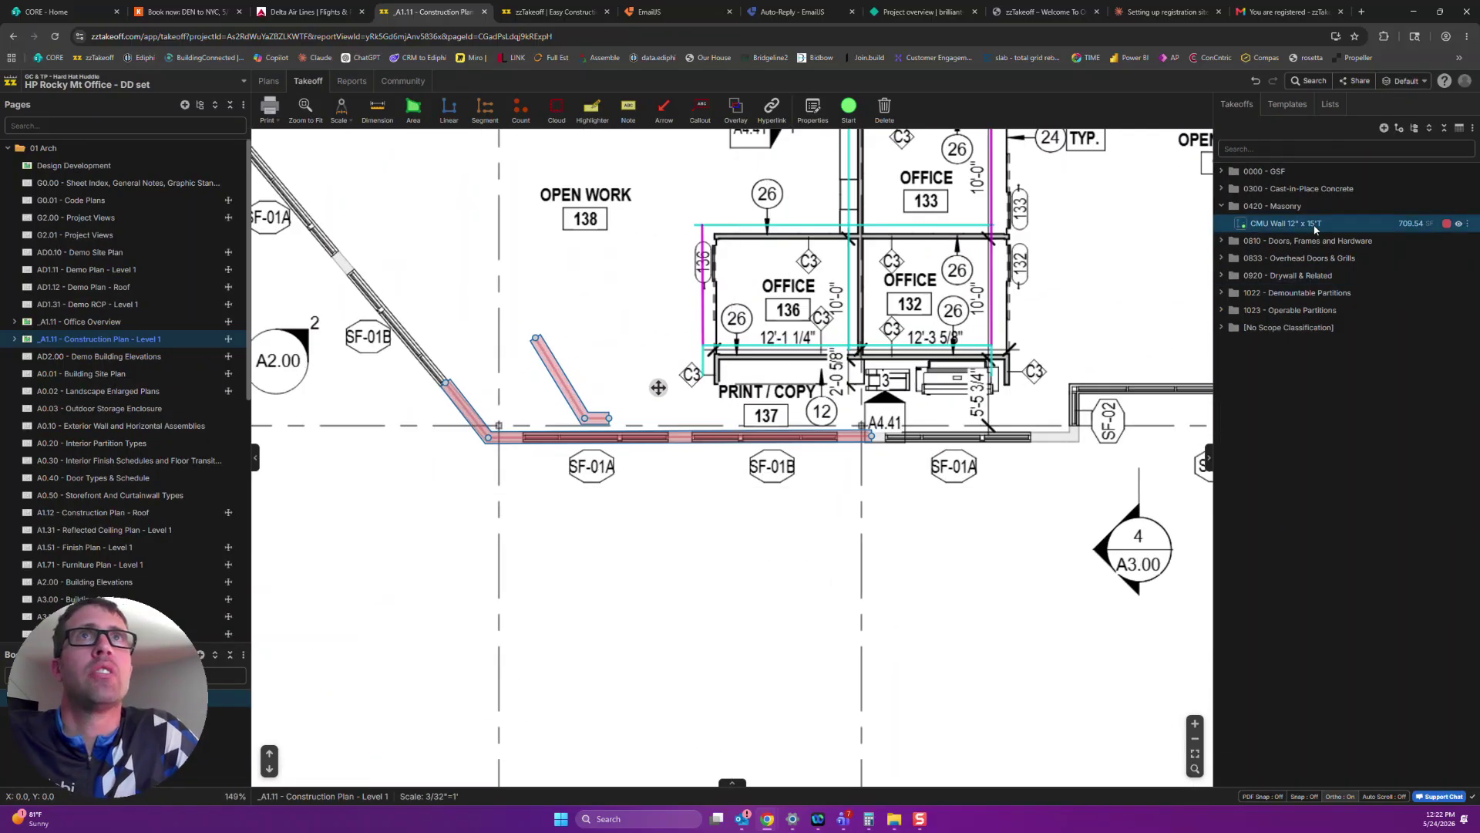
key(ctrl+c)
key(ctrl+v)
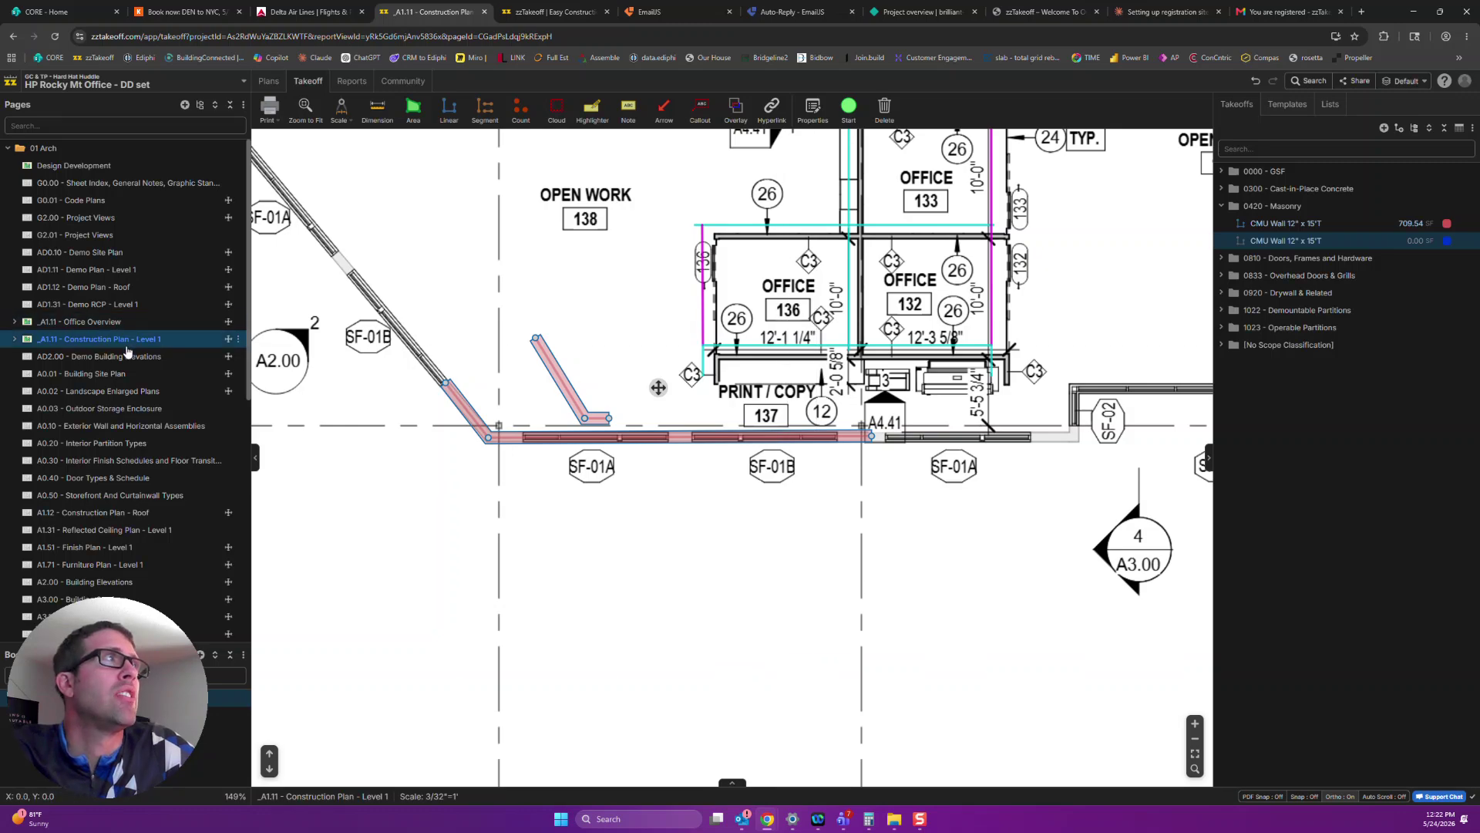
Draw a straight wall about 189 ft long with the original CMU Wall takeoff on page AD2.00 - Demo Building Elevations and list that page's takeoffs
click(119, 356)
click(1262, 229)
click(666, 416)
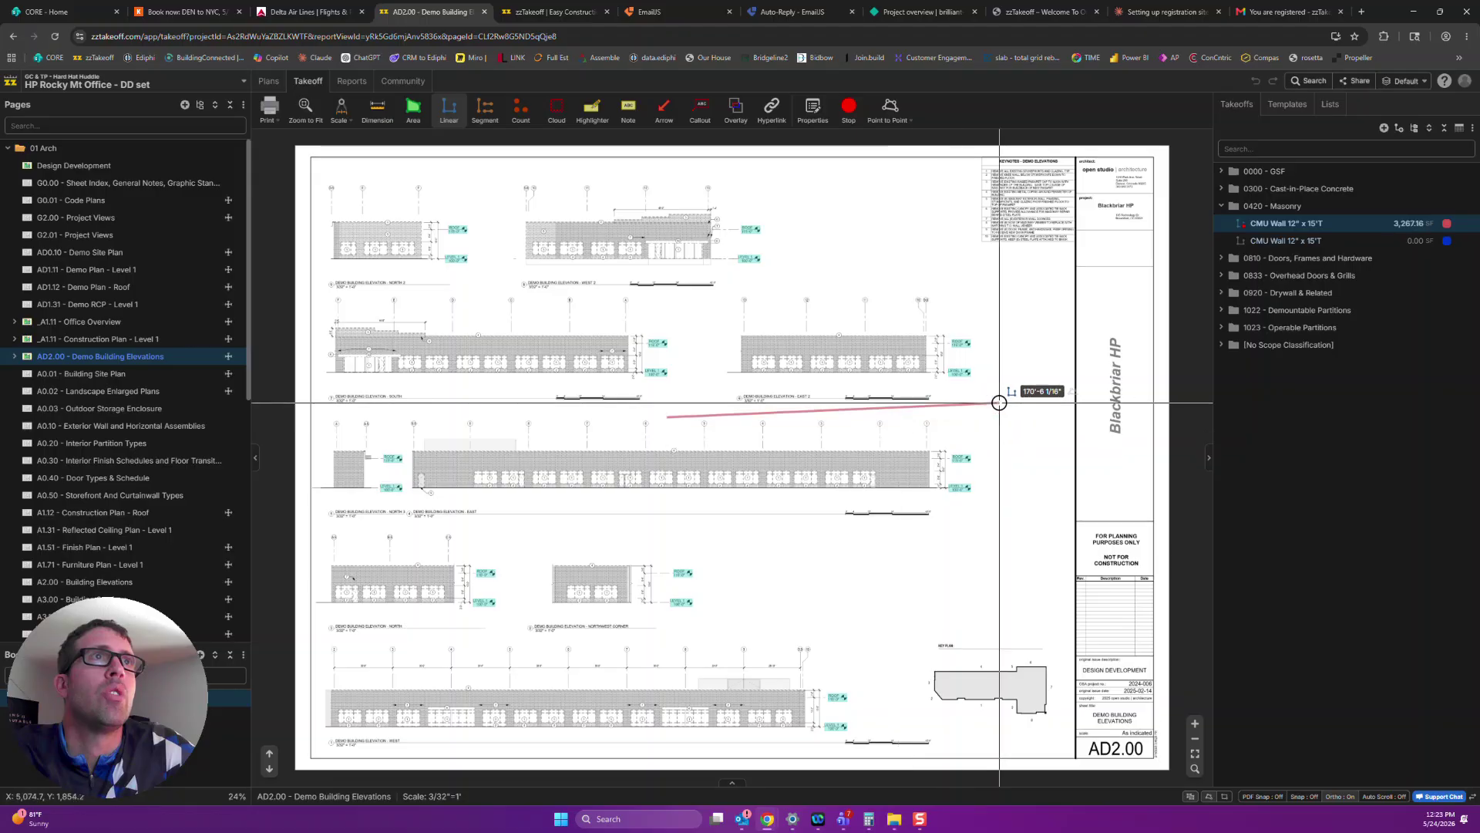
double_click(1036, 417)
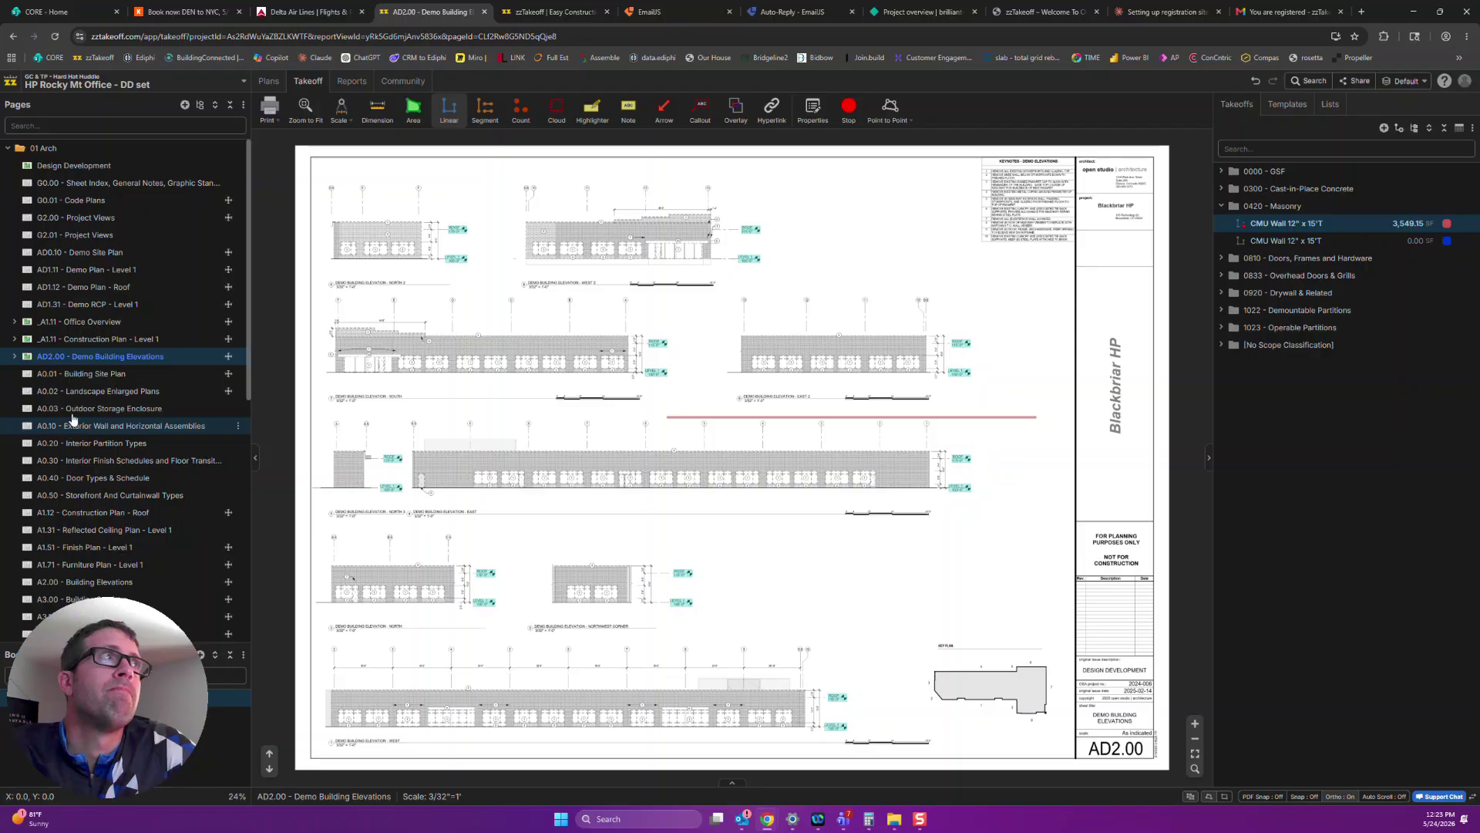
click(13, 357)
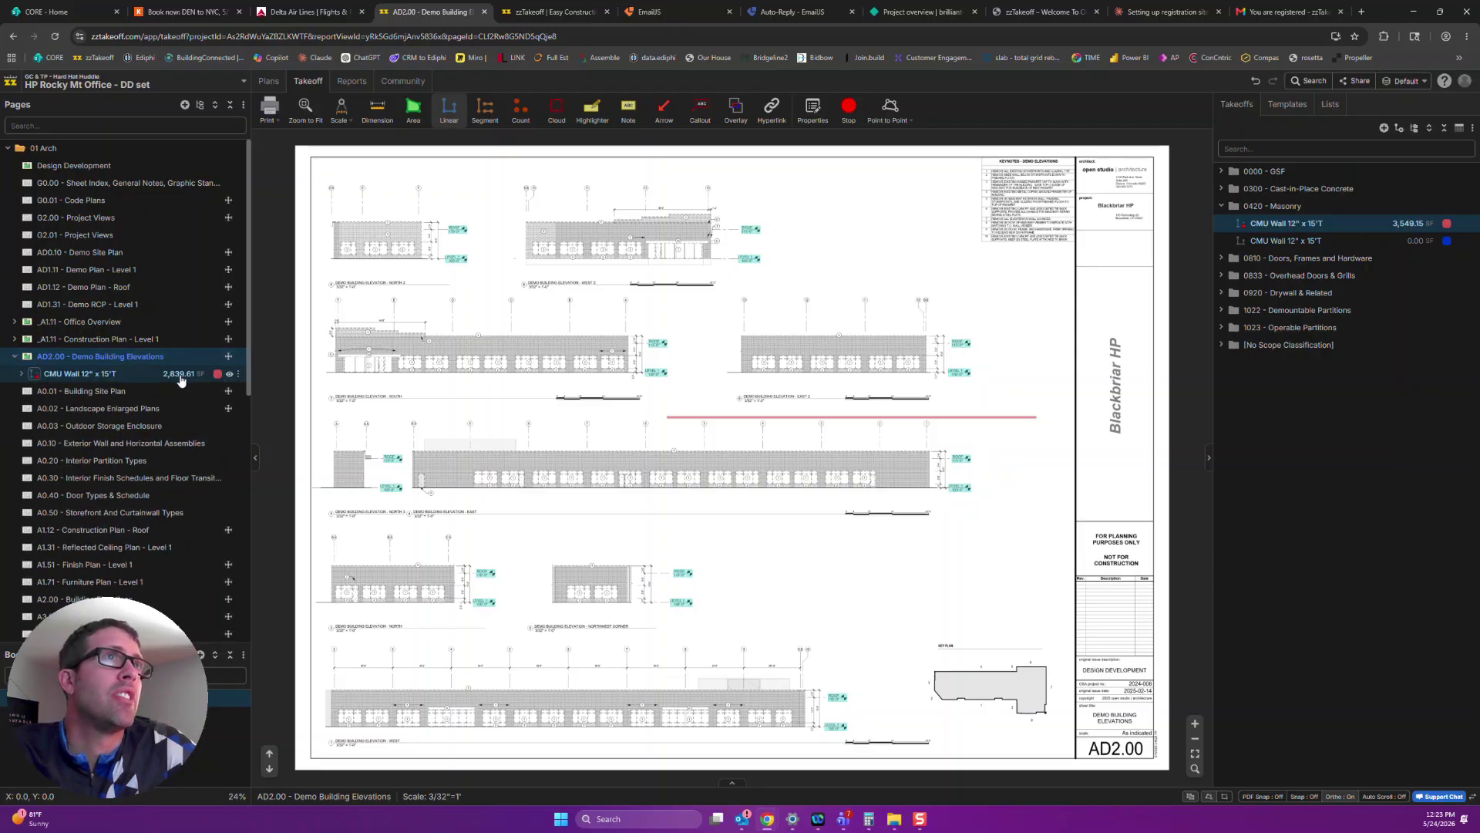
right_click(530, 457)
key(Escape)
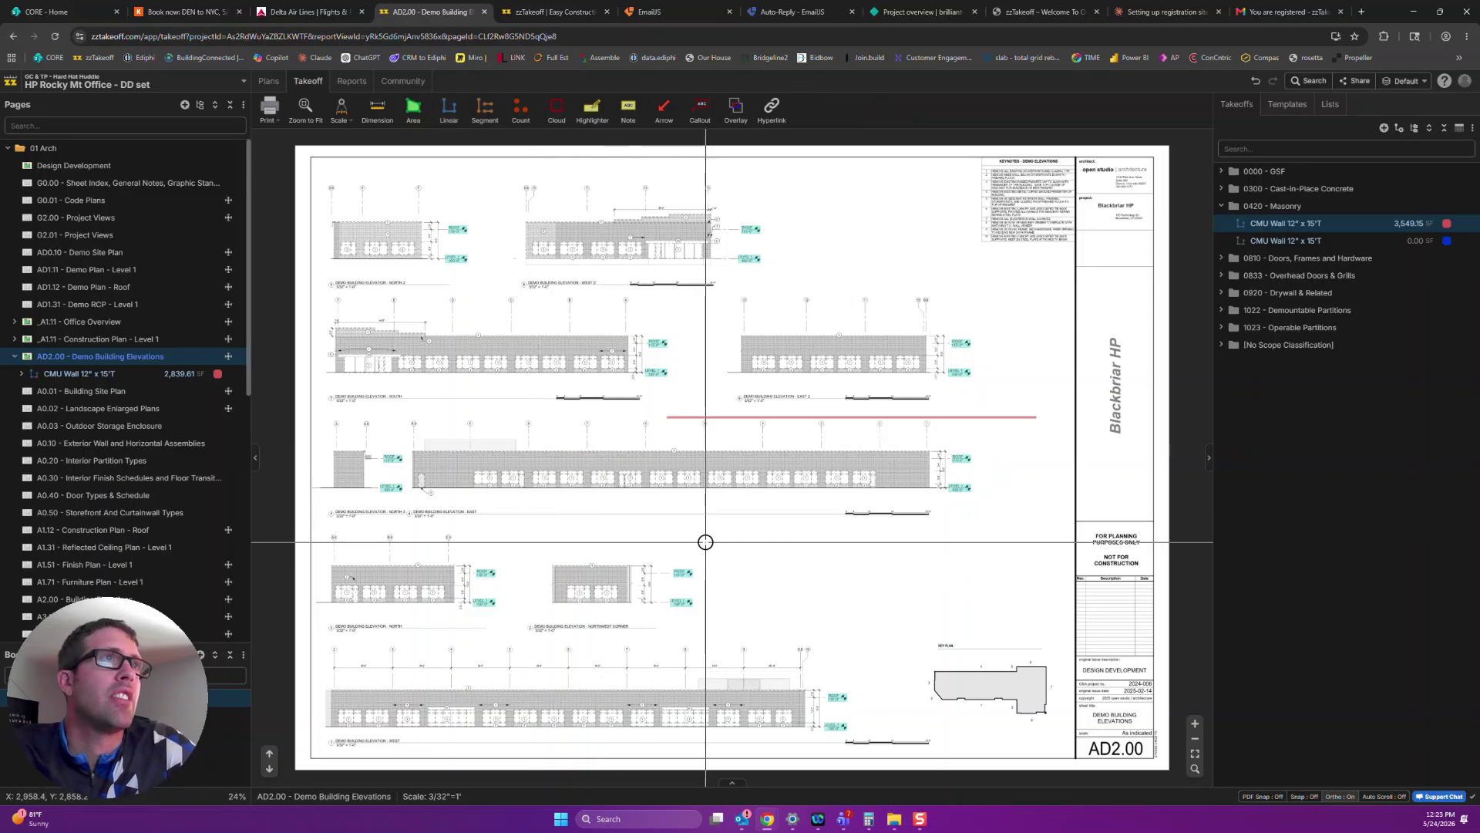
Add a takeoff legend to page AD2.00 and list the takeoffs under page _A1.11 - Construction Plan - Level 1
right_click(706, 542)
click(744, 659)
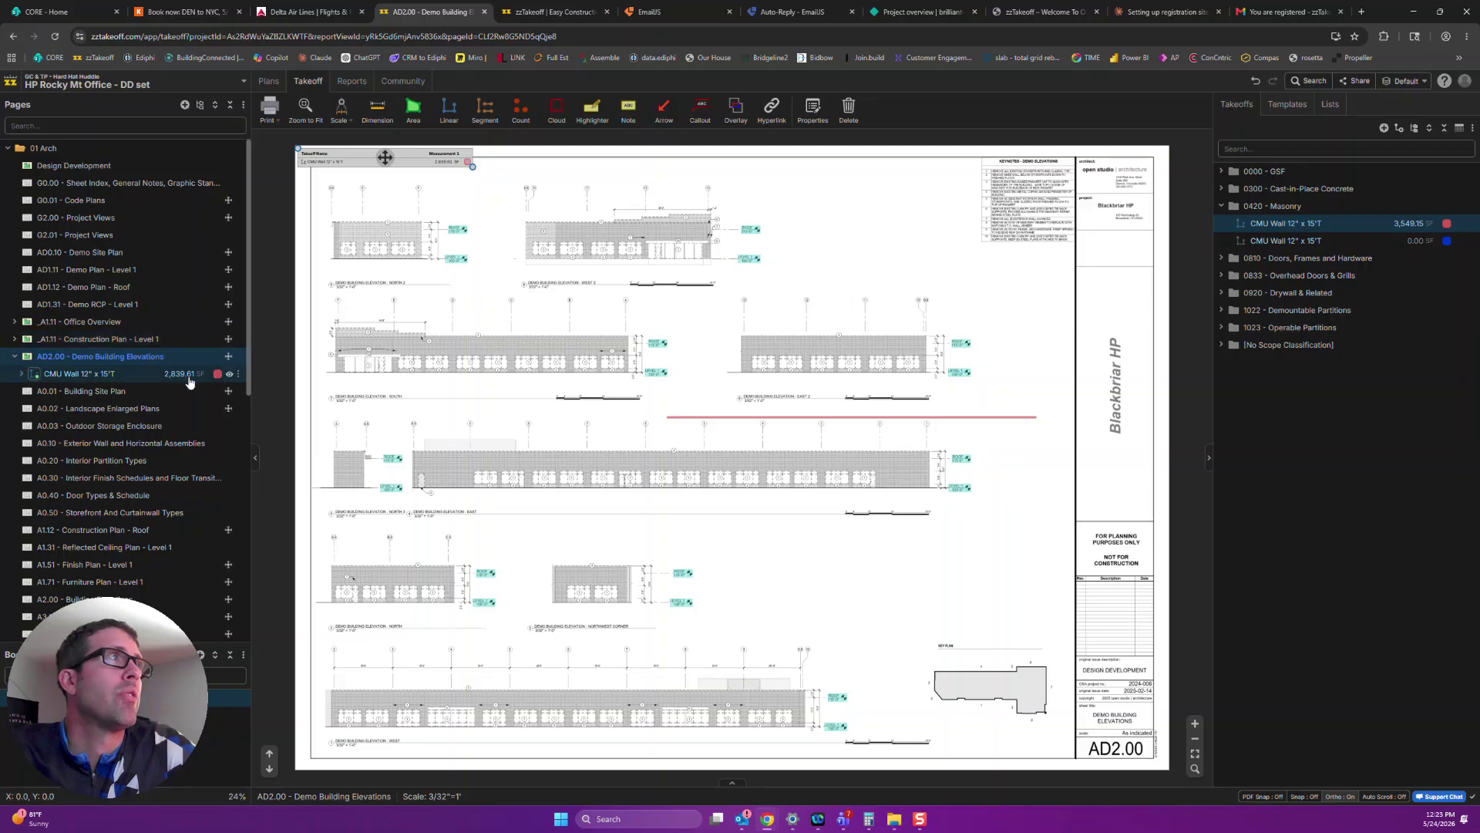
click(15, 339)
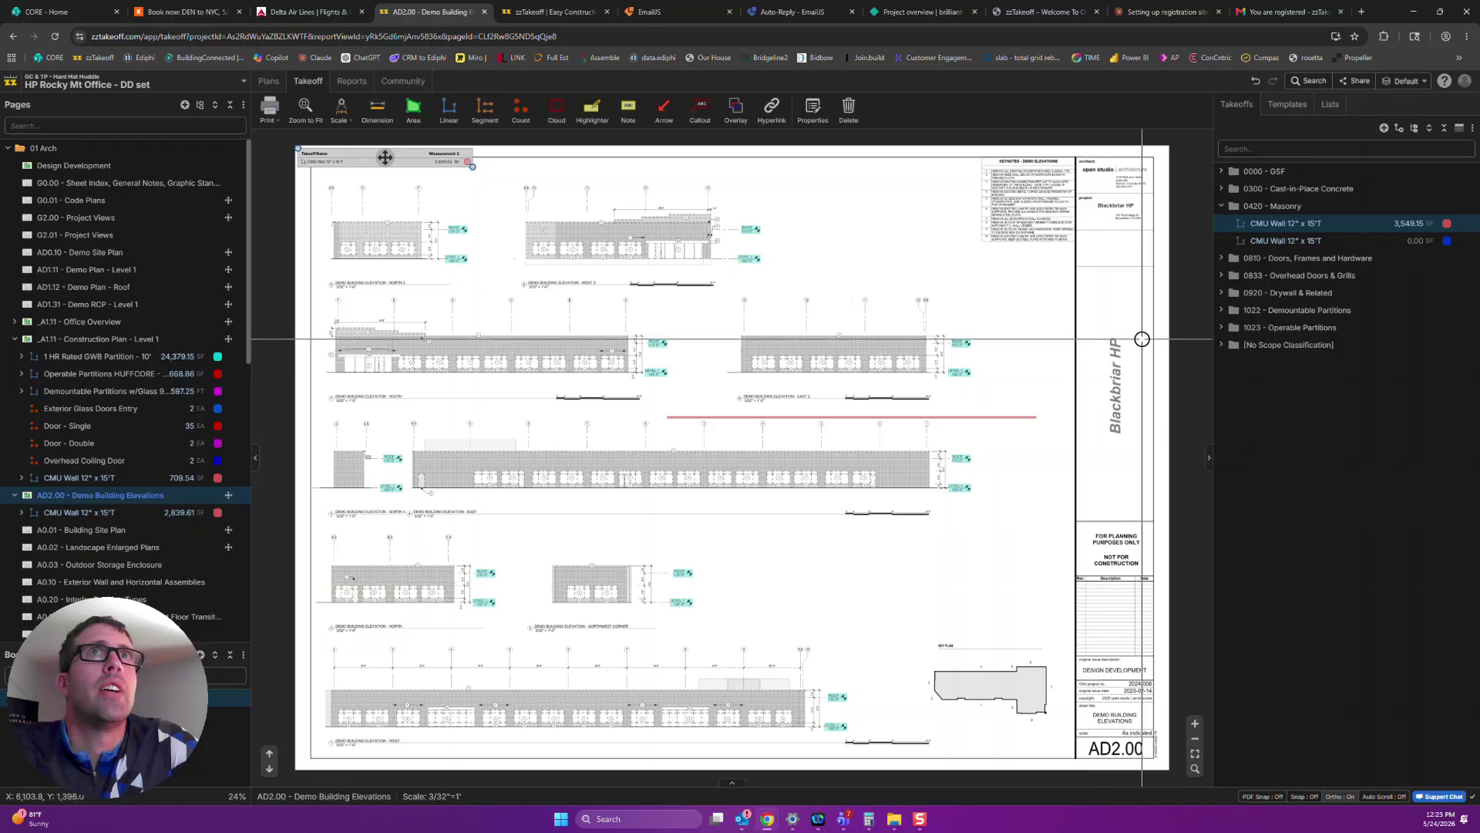
Check the project database templates, return to the takeoffs and collapse the 0420 - Masonry folder
click(1307, 111)
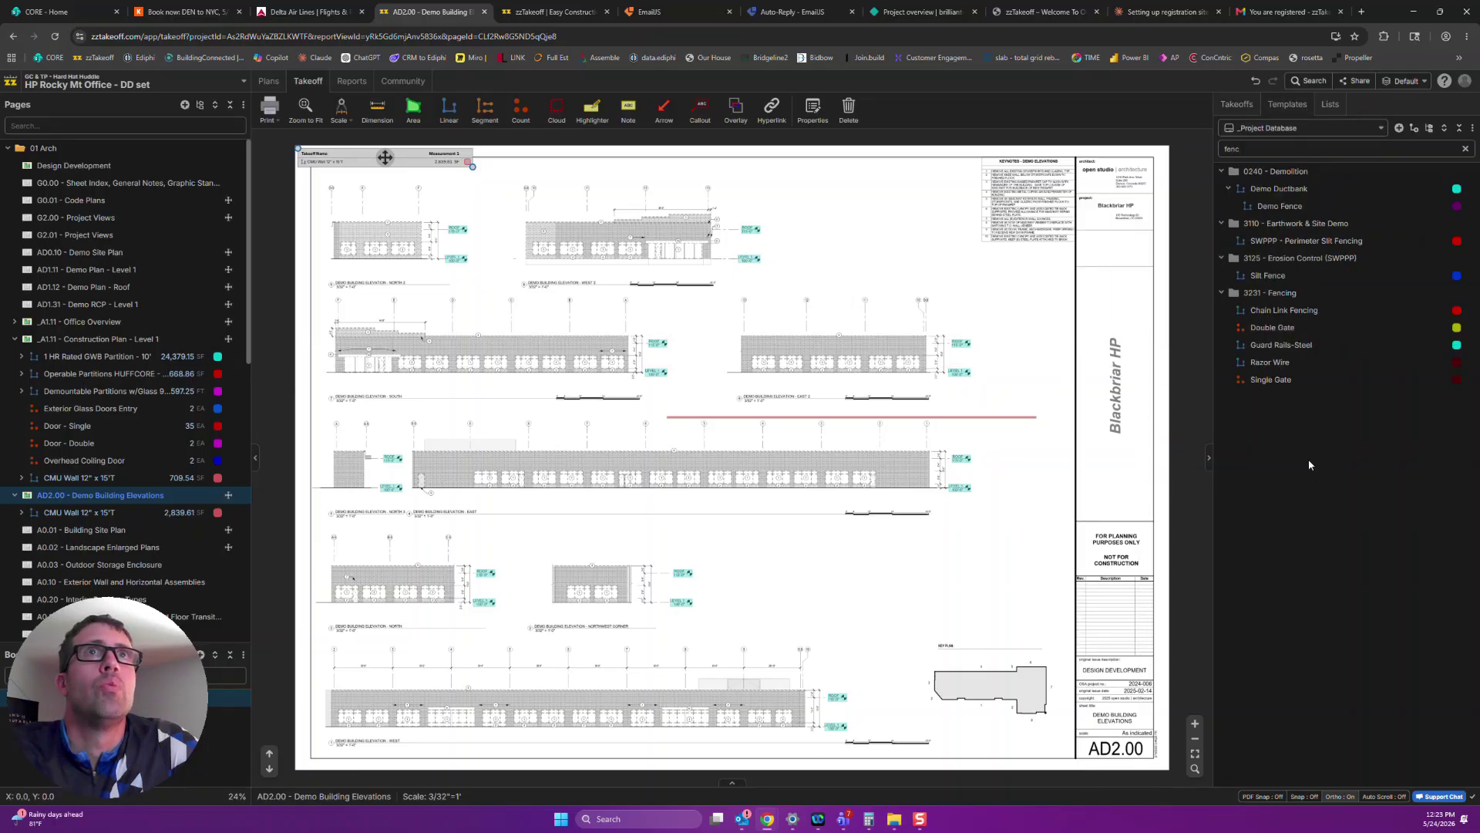
click(1237, 104)
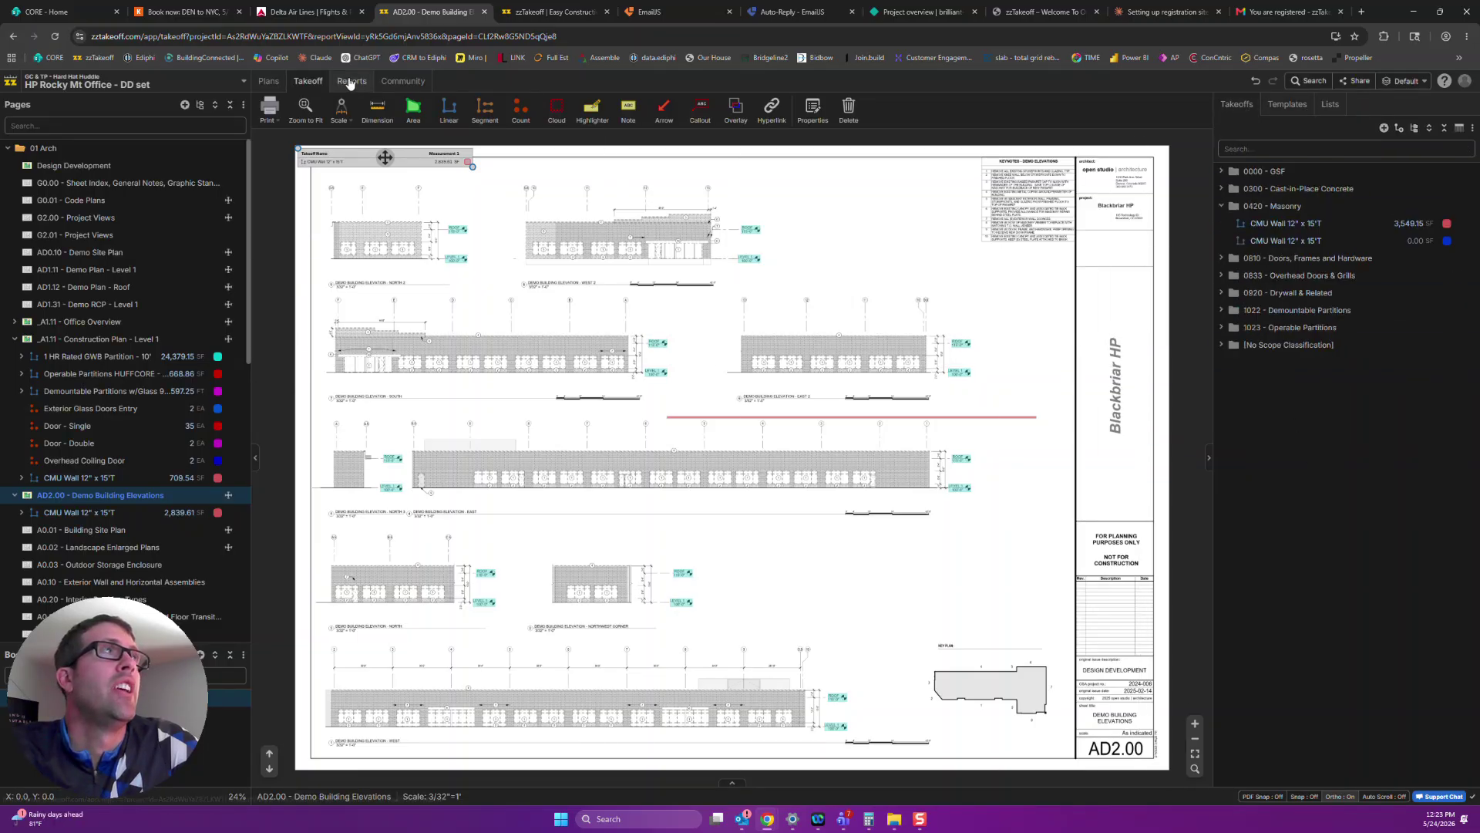
click(1221, 206)
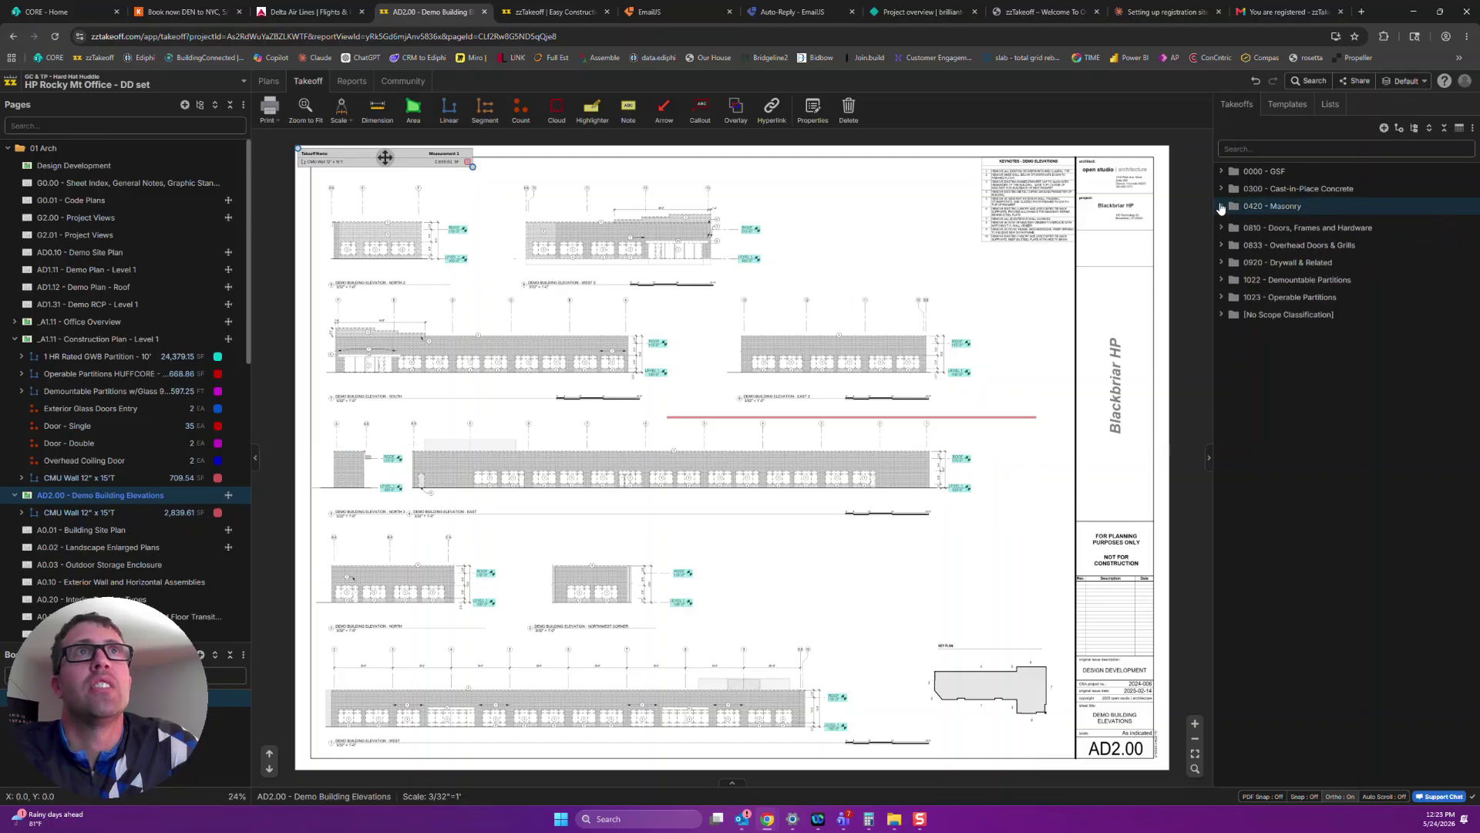
Save the Scope Classification report and collapse its groups to one row per scope, checking the takeoffs under 0420 - Masonry
click(351, 87)
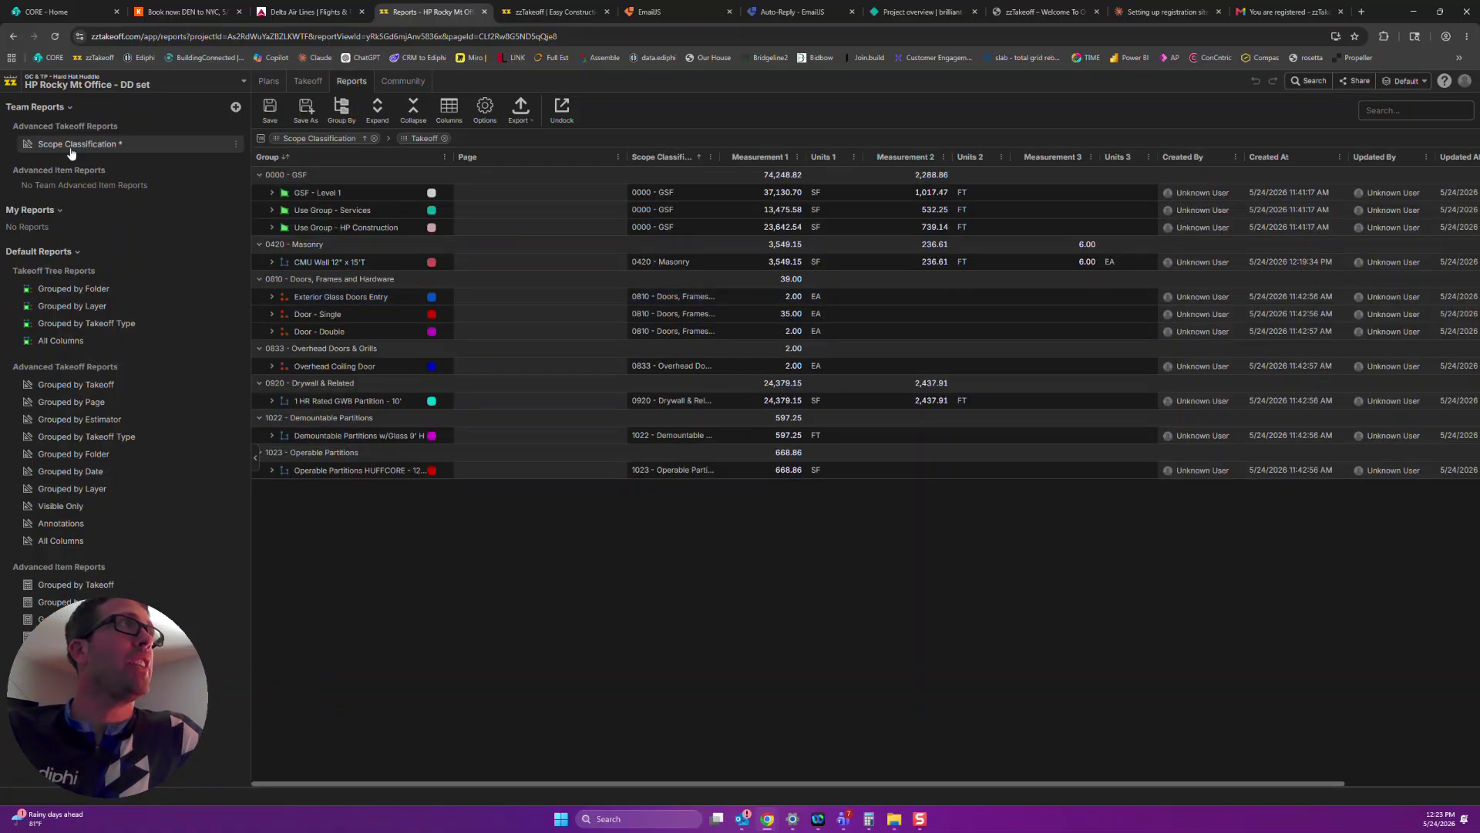
click(270, 116)
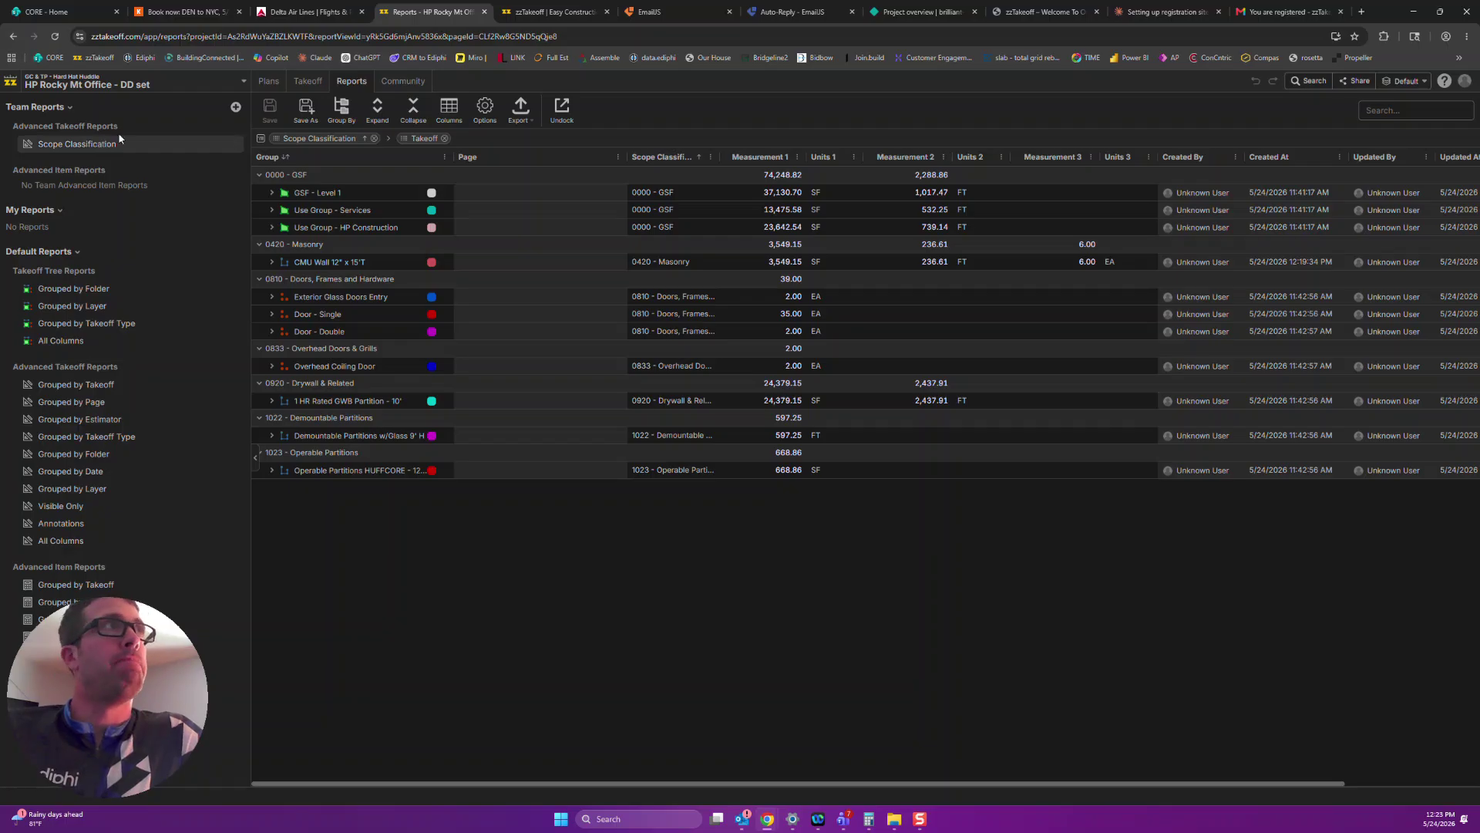
click(414, 116)
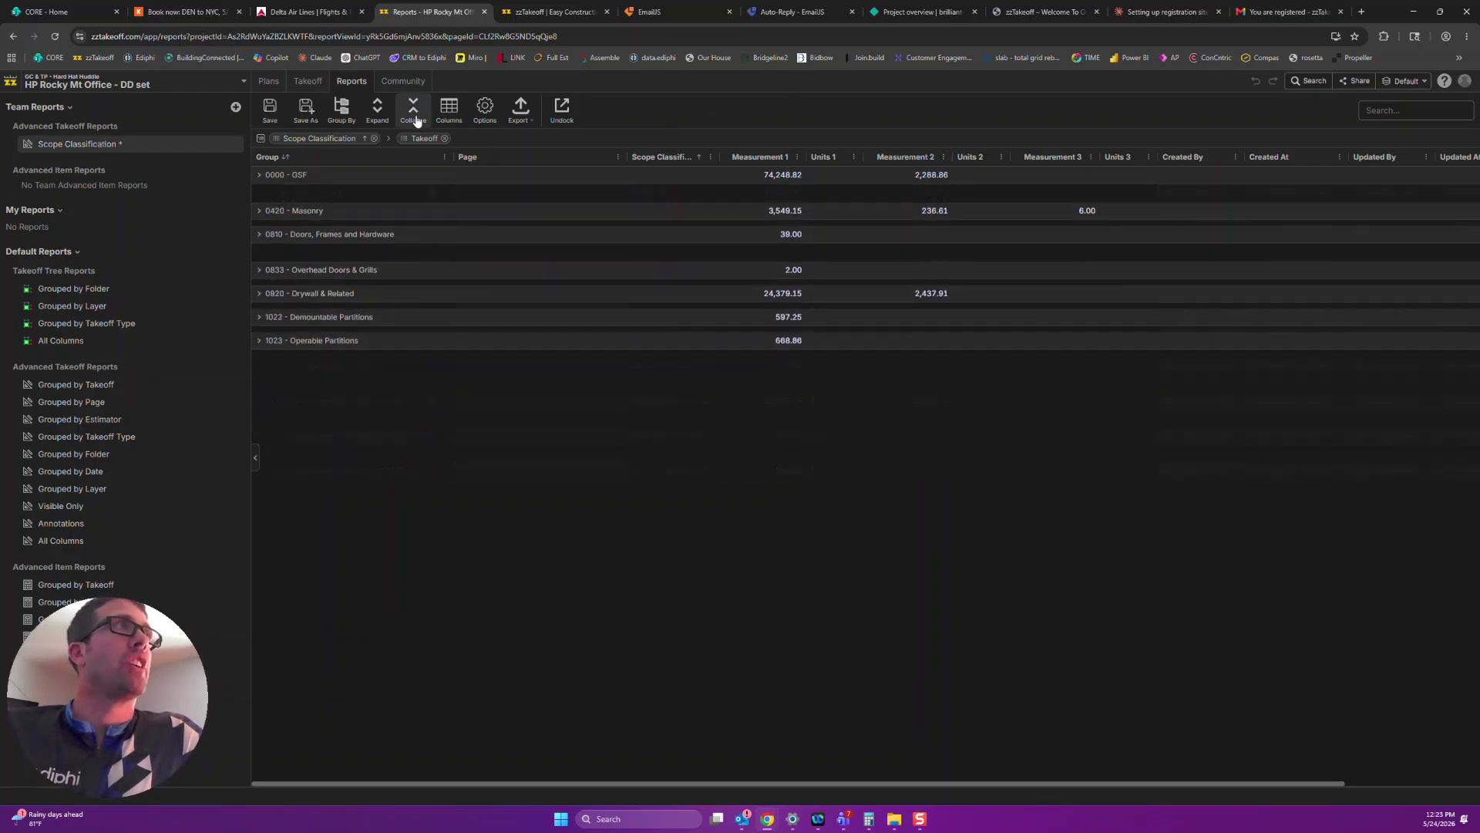
click(261, 193)
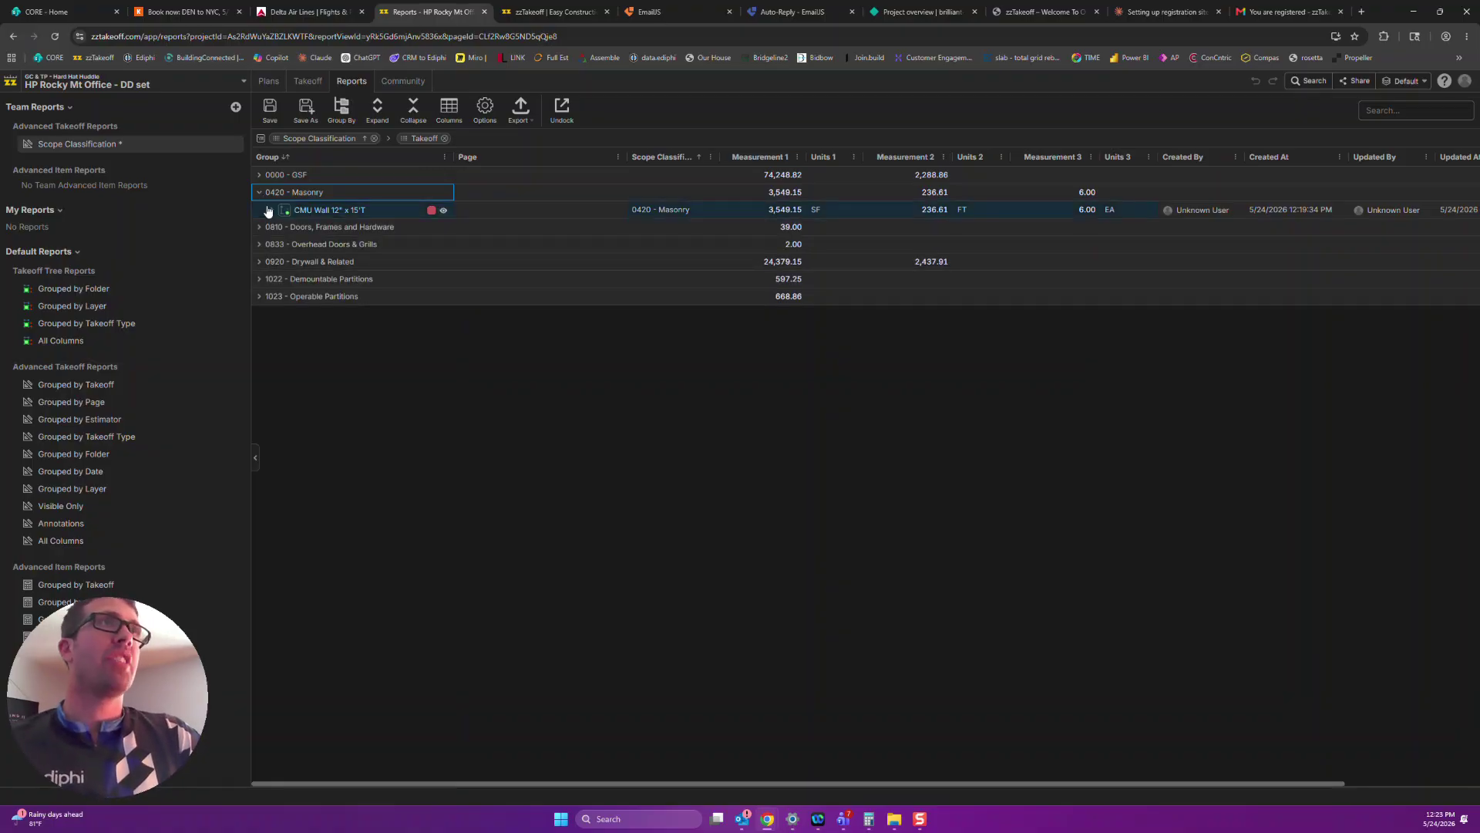
click(261, 194)
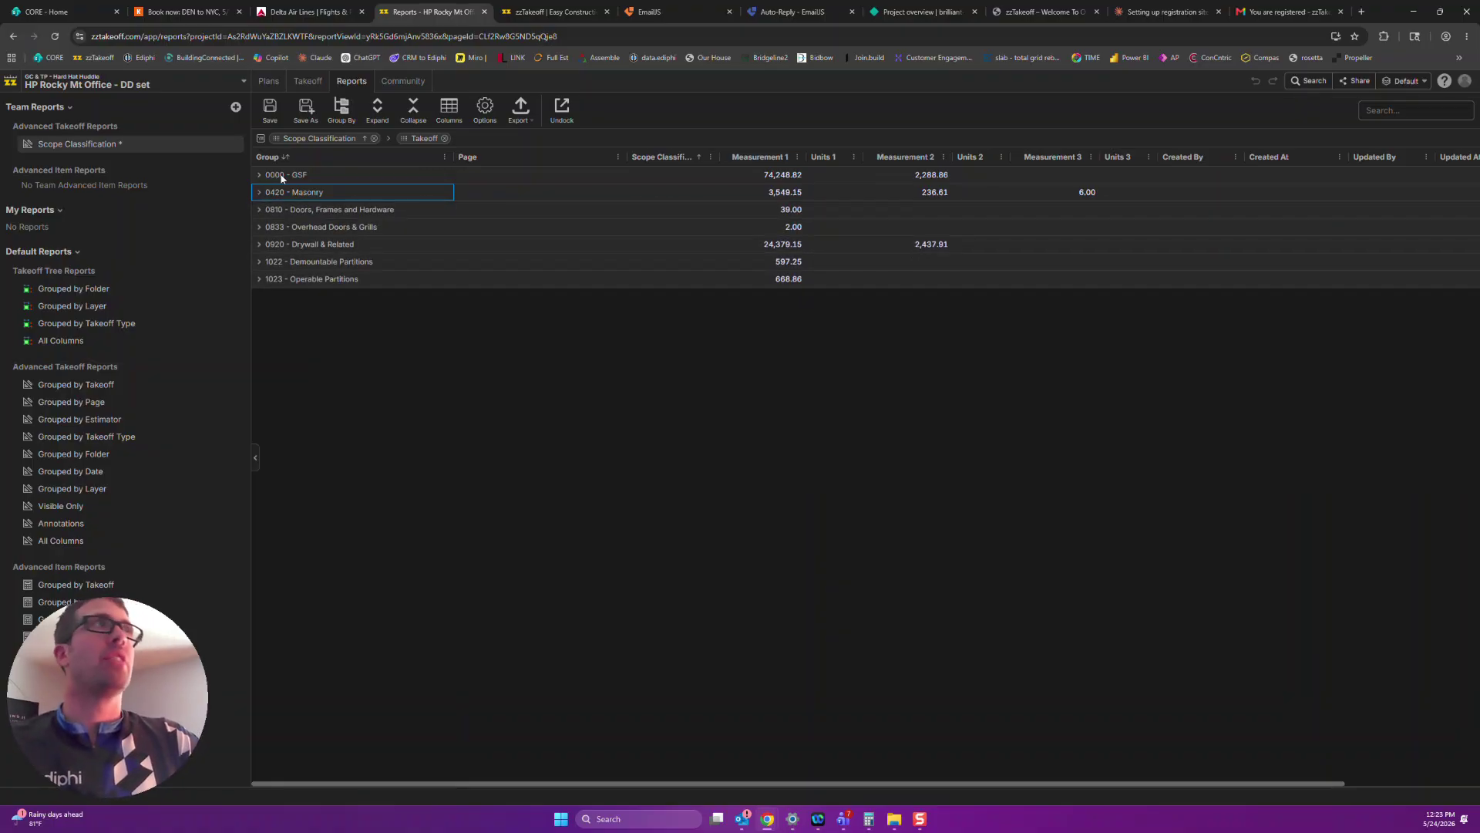
Add Page to the report's grouping and place it ahead of Scope Classification
click(345, 116)
text(pag)
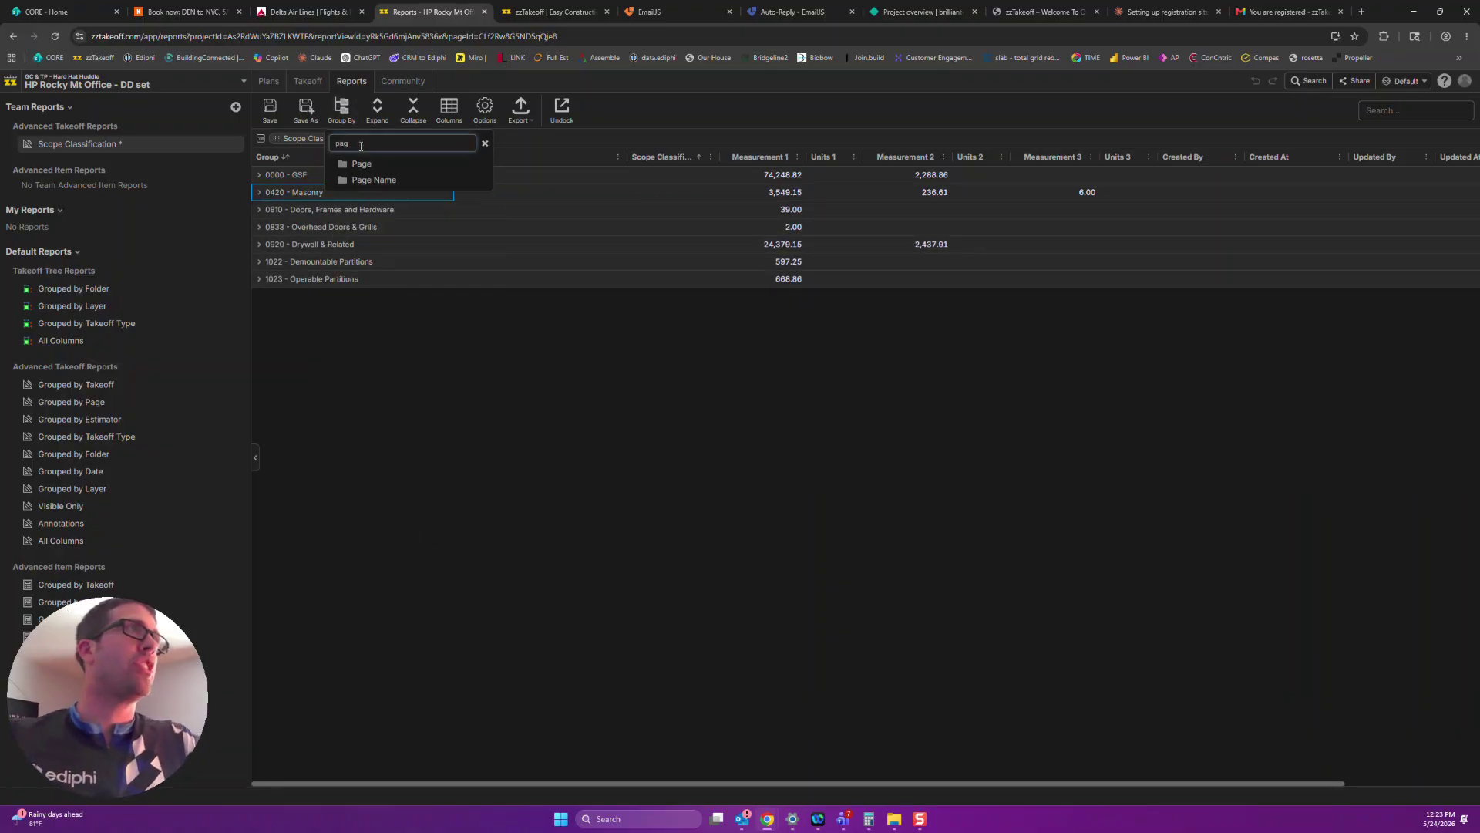
click(340, 168)
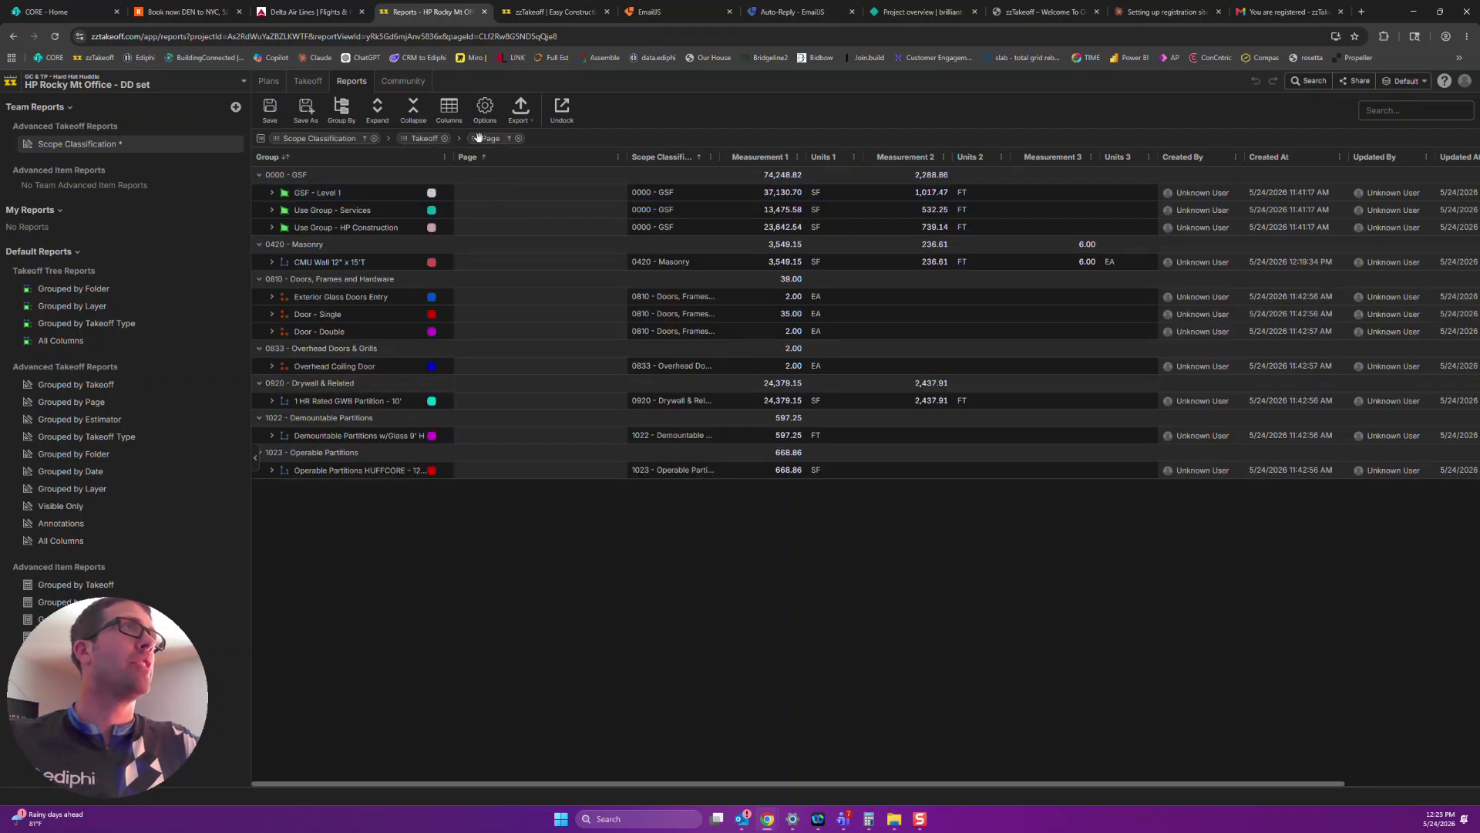
drag(455, 137, 319, 140)
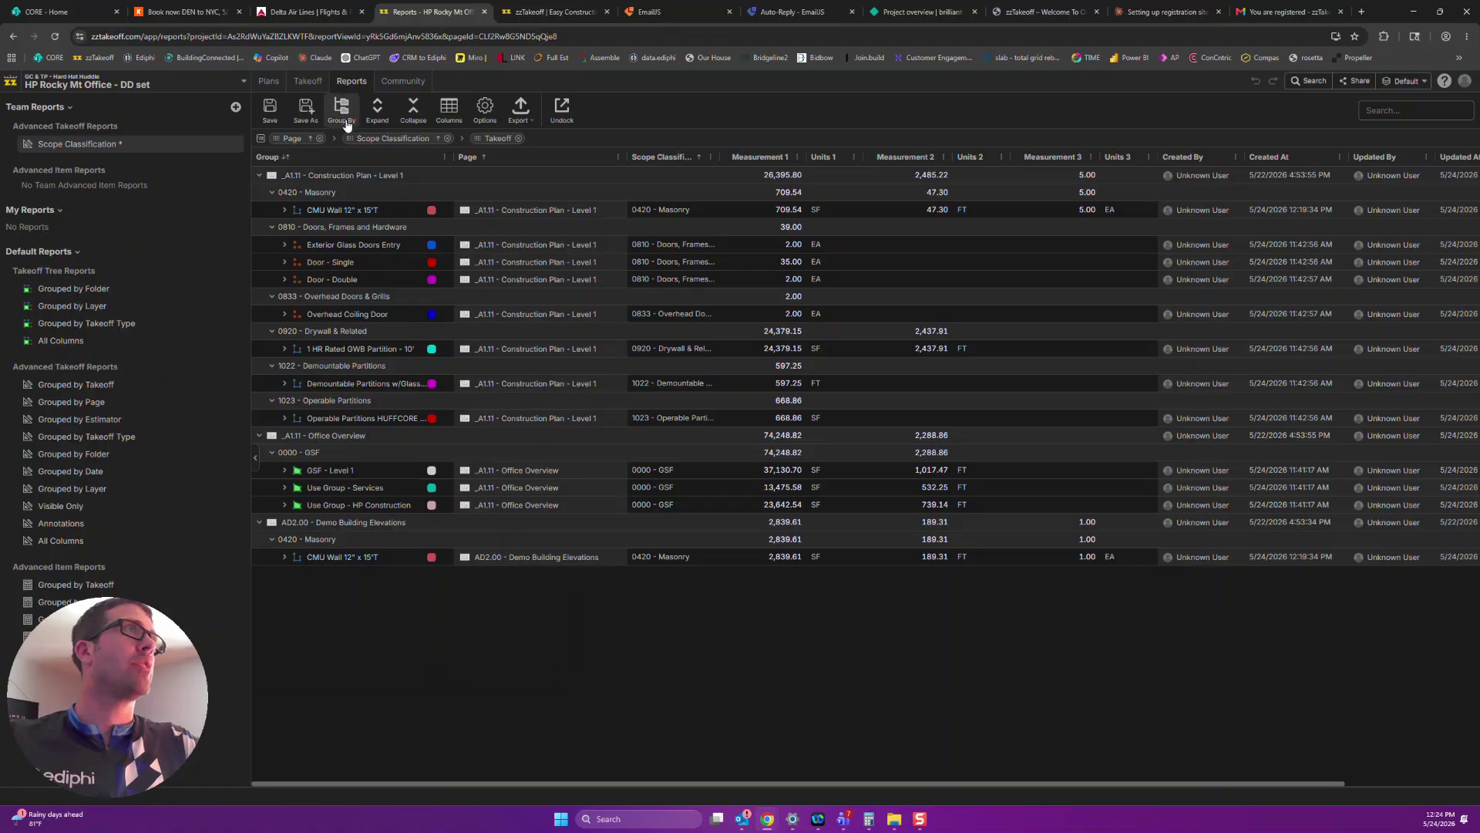
Expand and collapse the page-grouped report, and remove the Page grouping
click(346, 125)
click(380, 111)
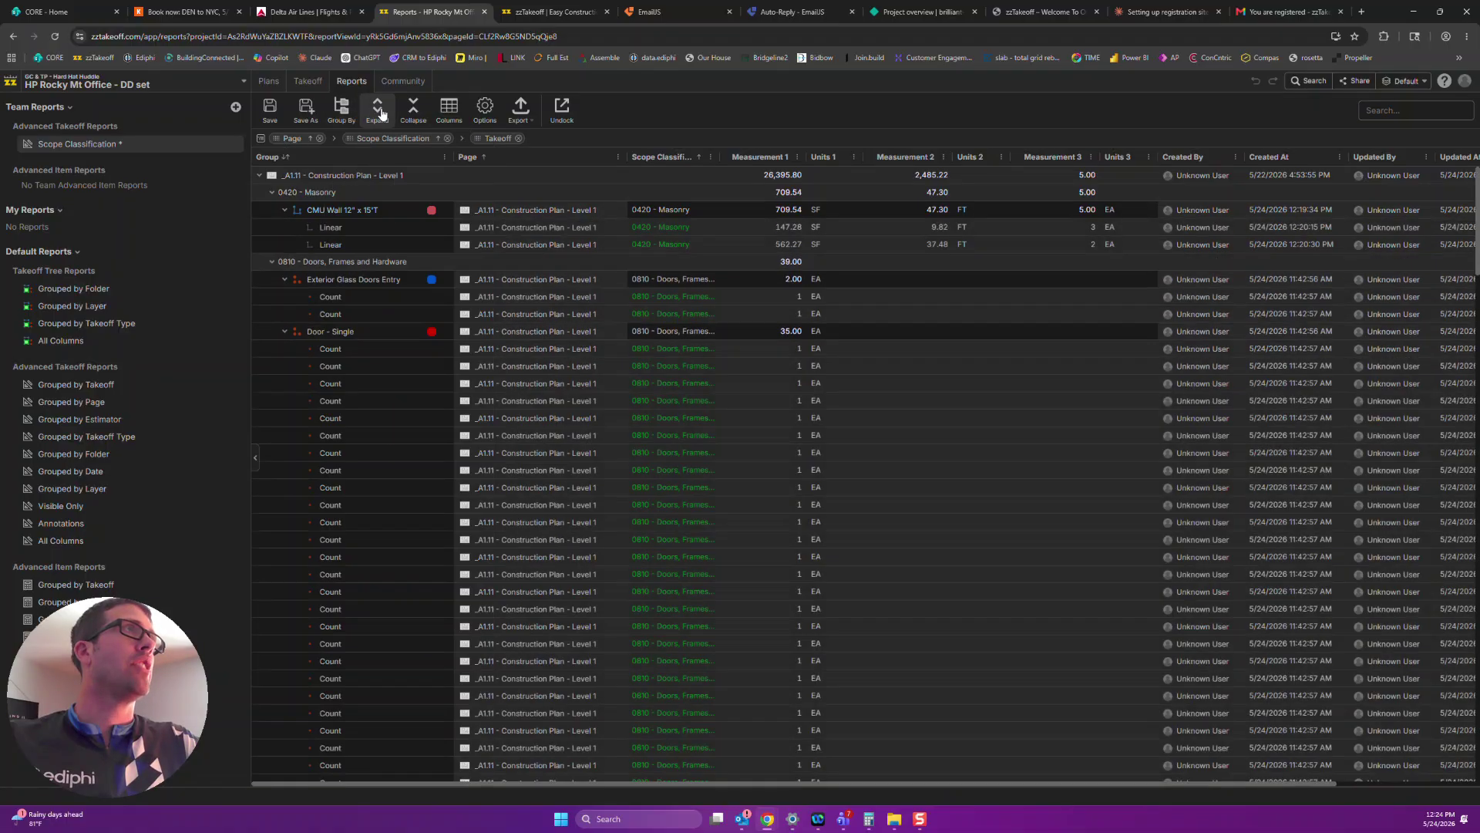
click(413, 110)
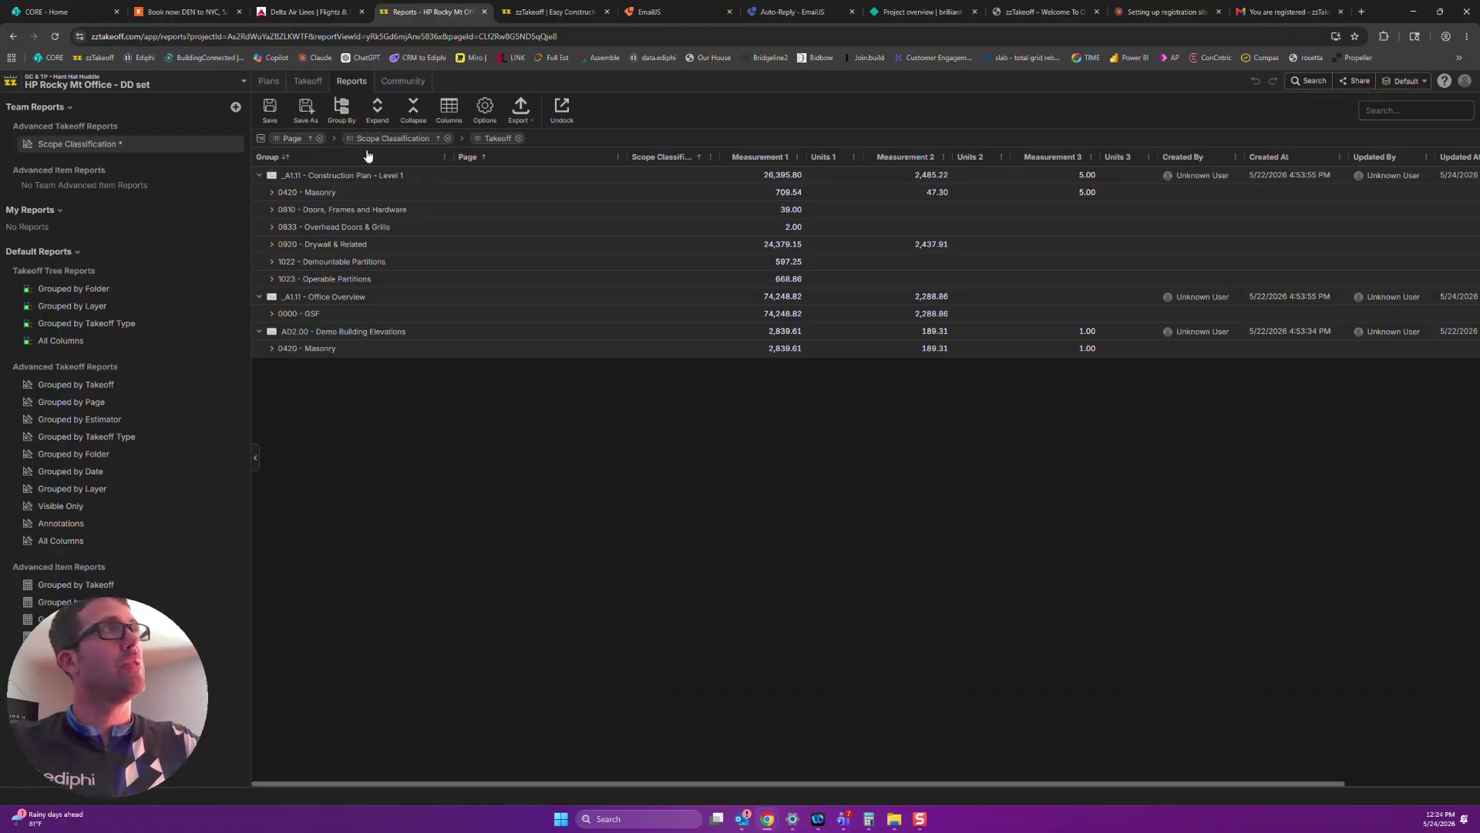
click(319, 139)
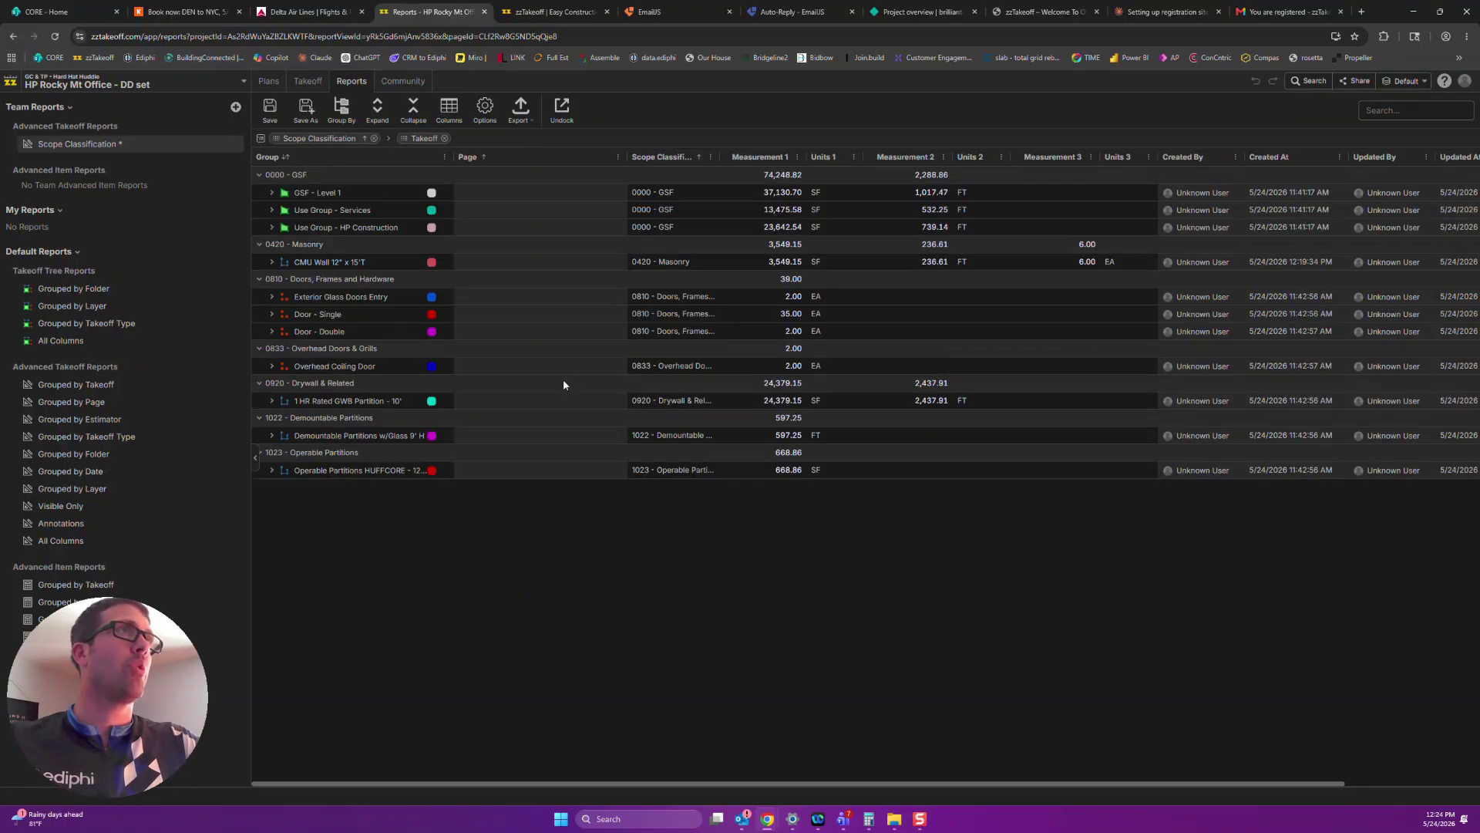
Remove the Page column from the report and group it by Created By ahead of Scope Classification
drag(564, 163, 645, 88)
mouse_move(887, 157)
mouse_down()
mouse_move(759, 164)
mouse_move(871, 165)
mouse_up()
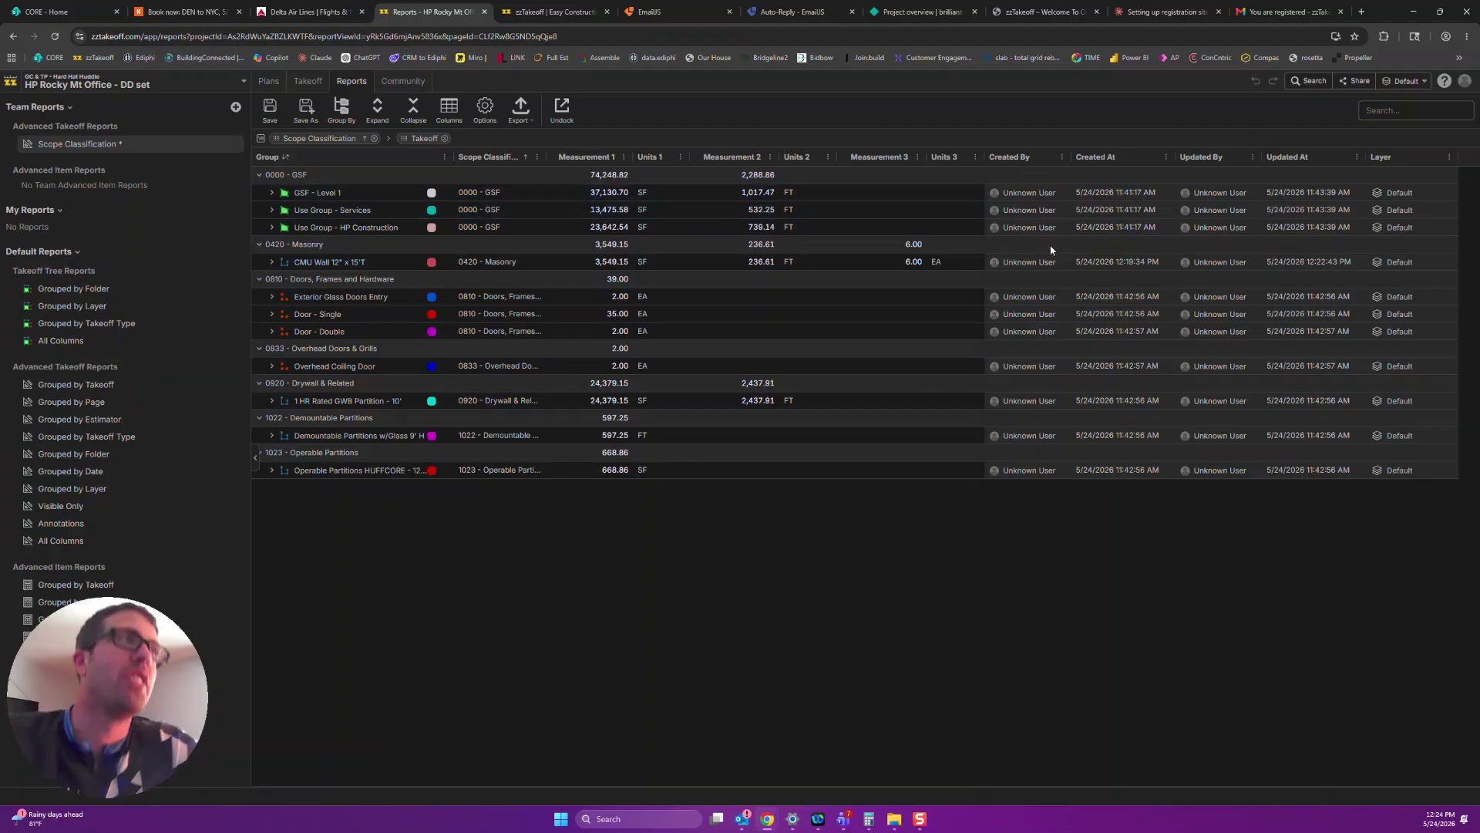
drag(1016, 163, 274, 138)
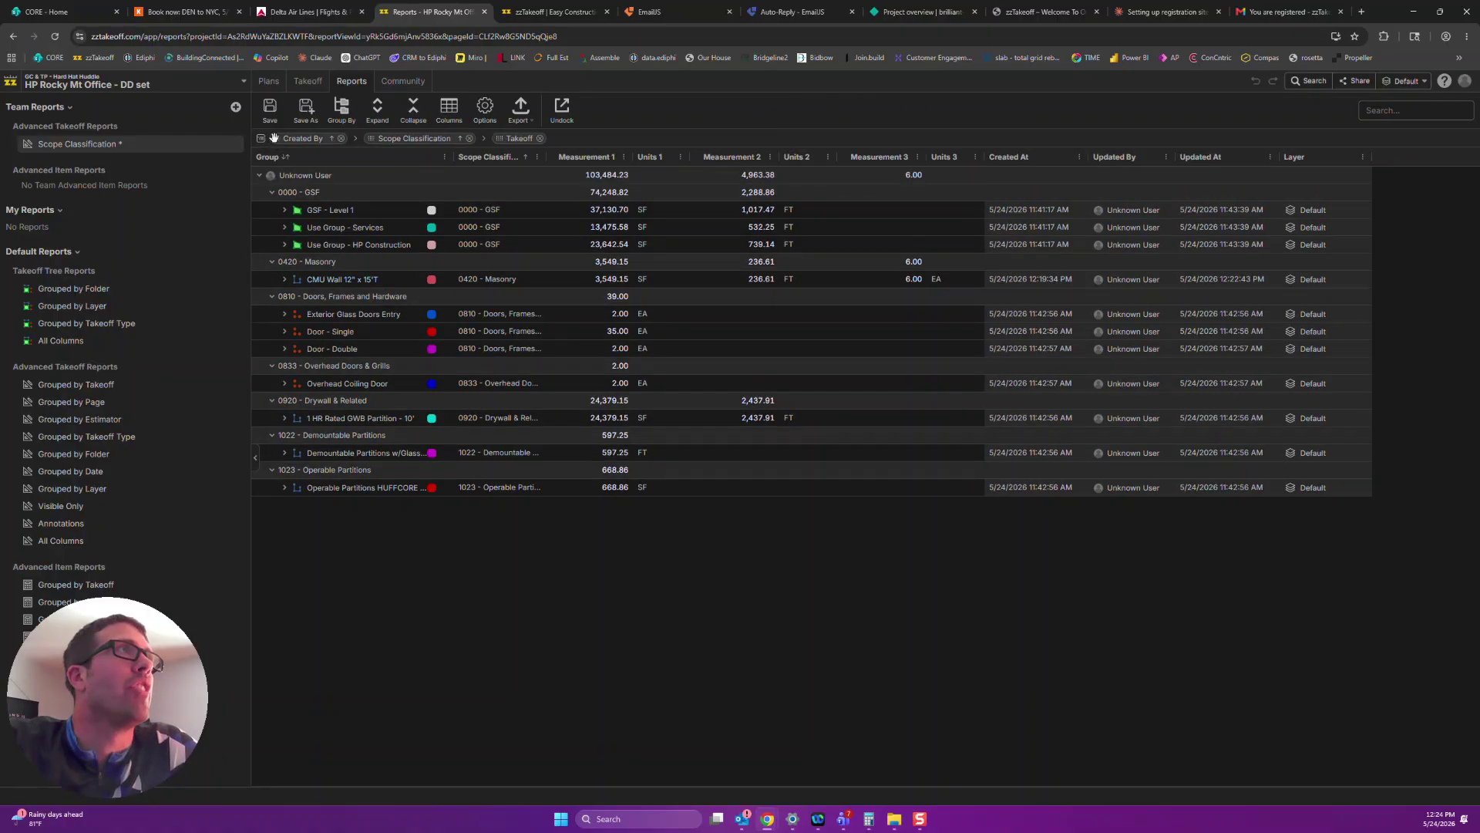
click(258, 177)
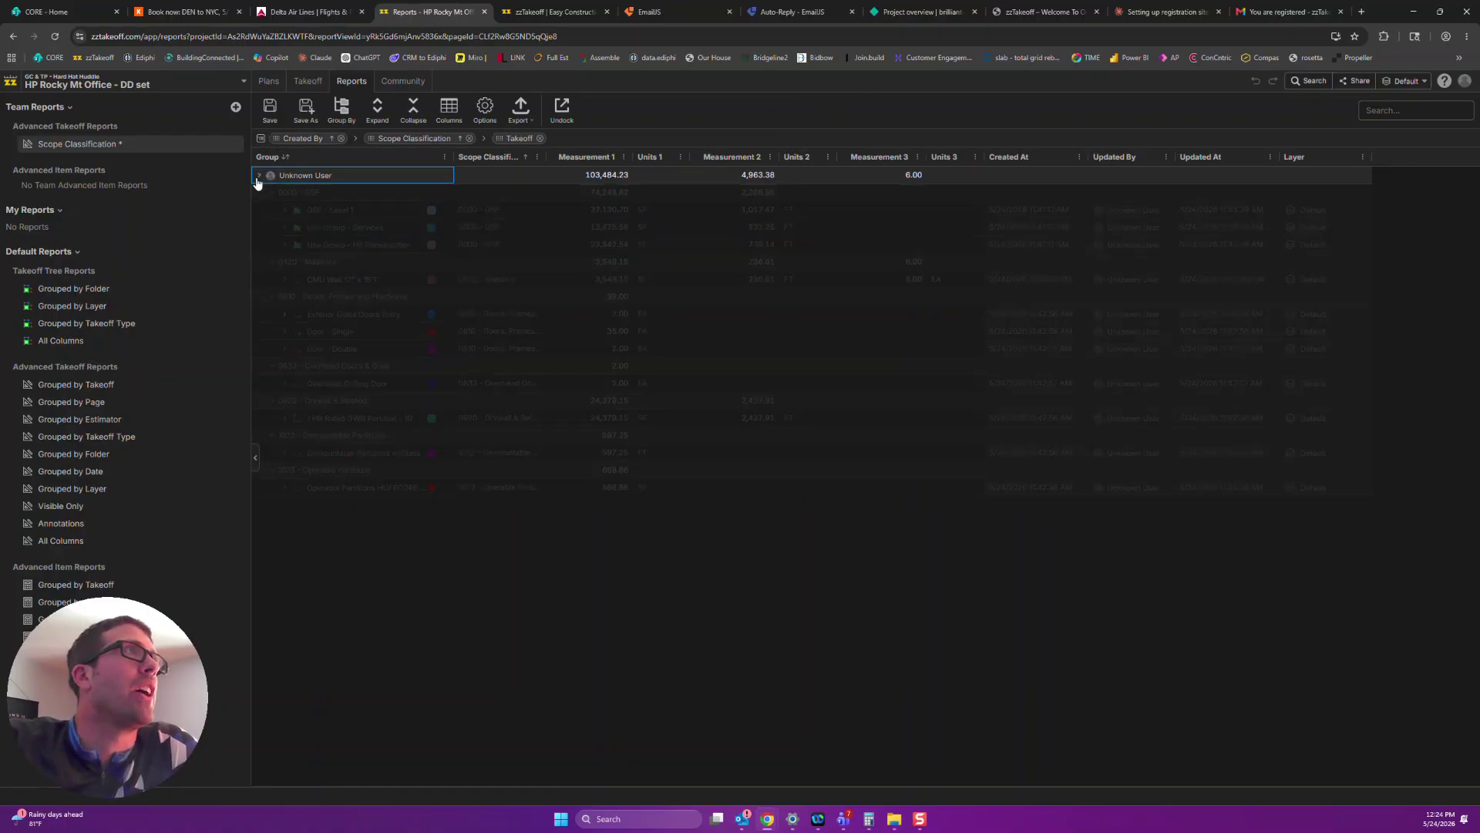
click(259, 176)
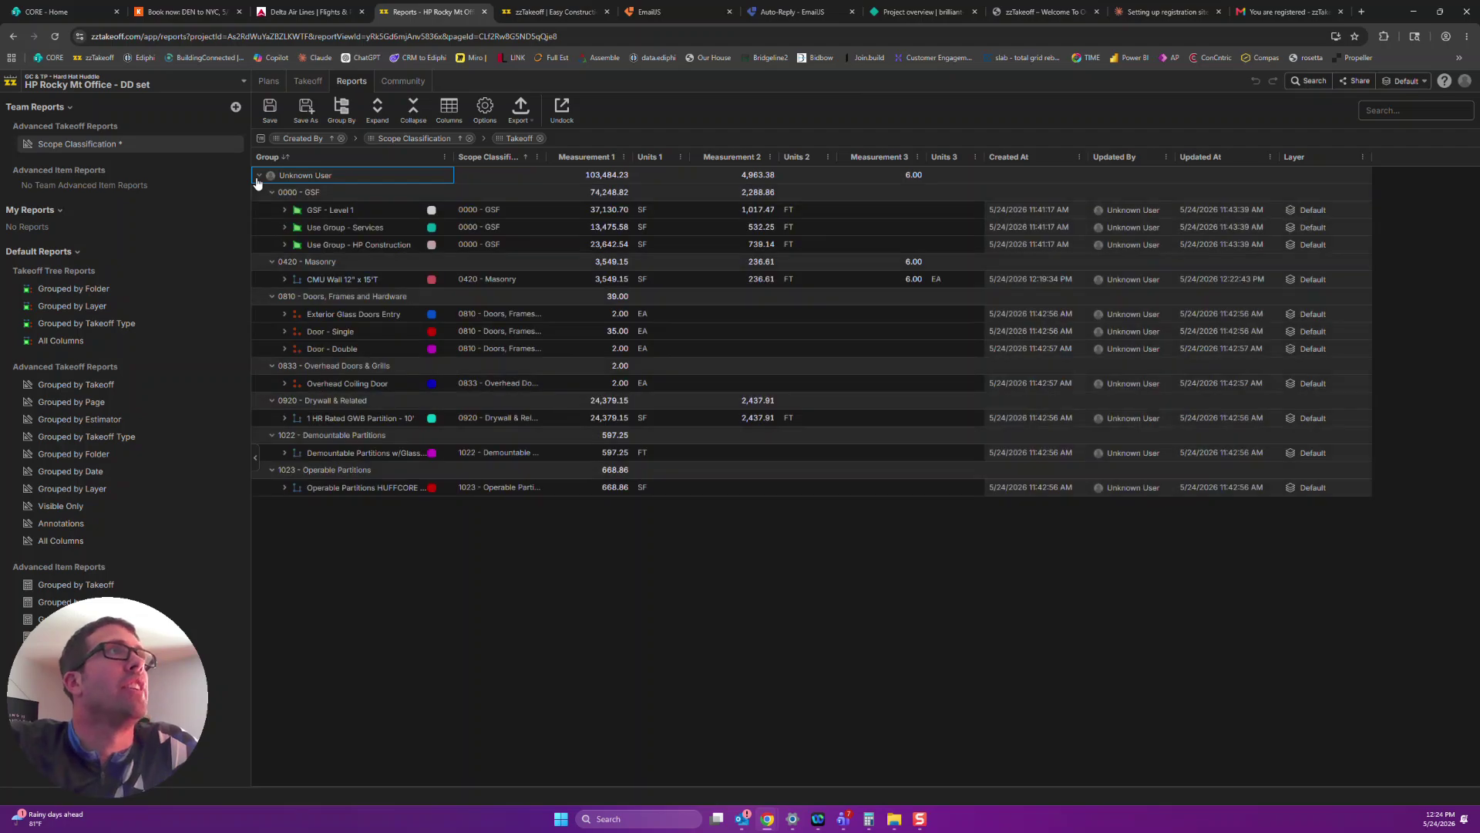
Export the grouped report as an Excel workbook, open the downloaded file in Excel and enable editing
click(520, 107)
click(540, 158)
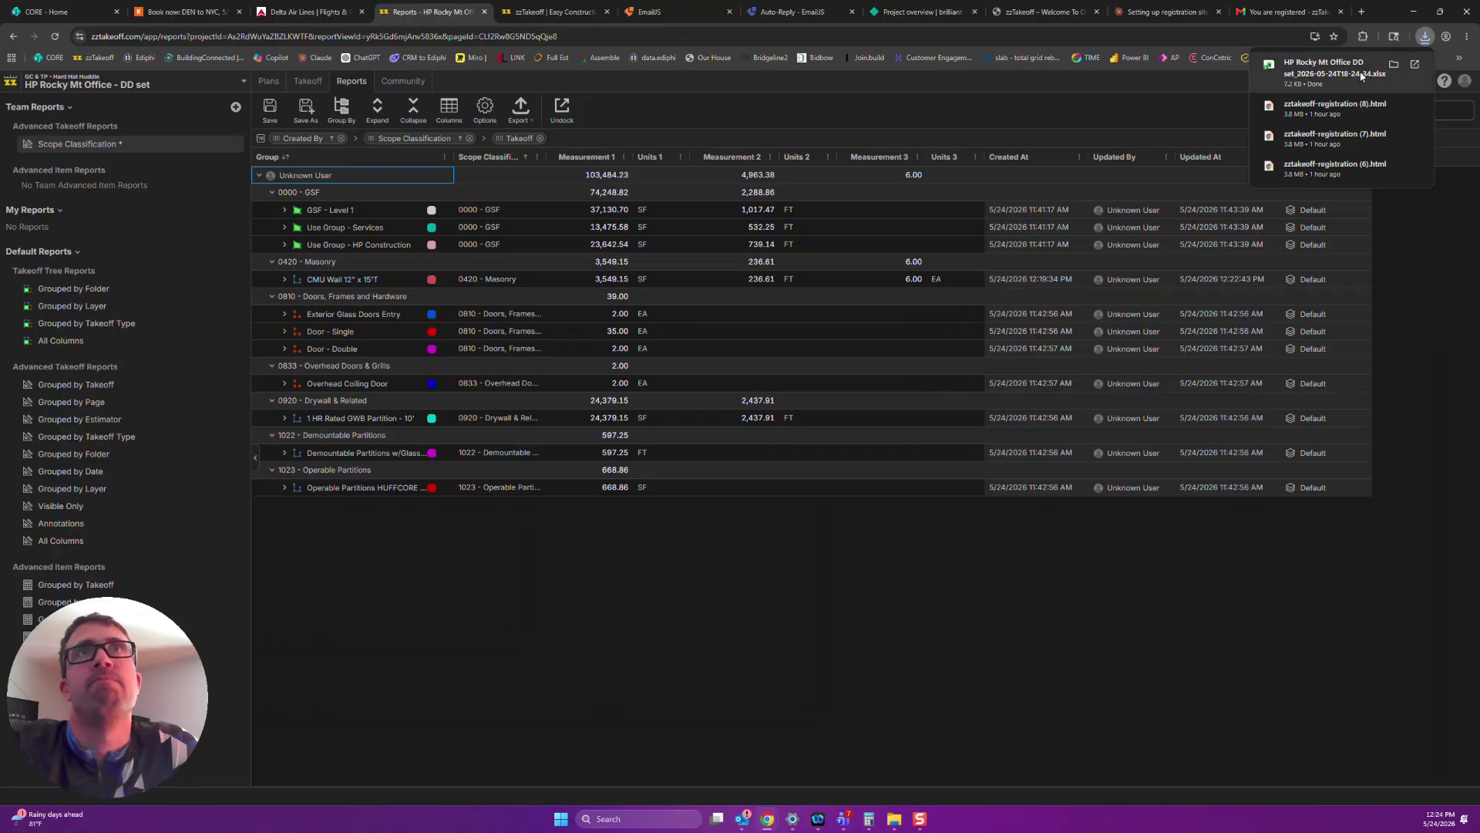
click(1361, 74)
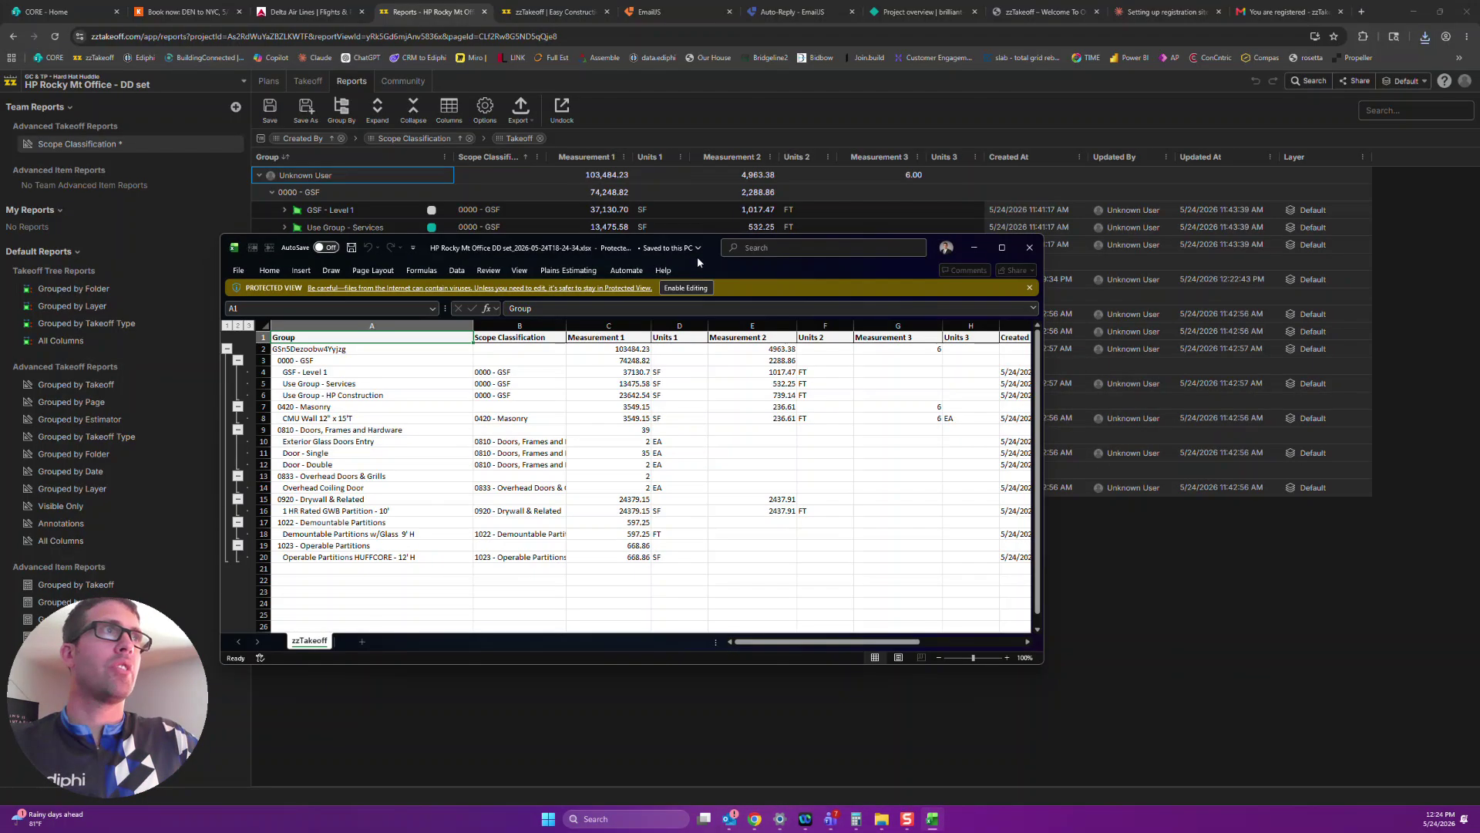
click(685, 288)
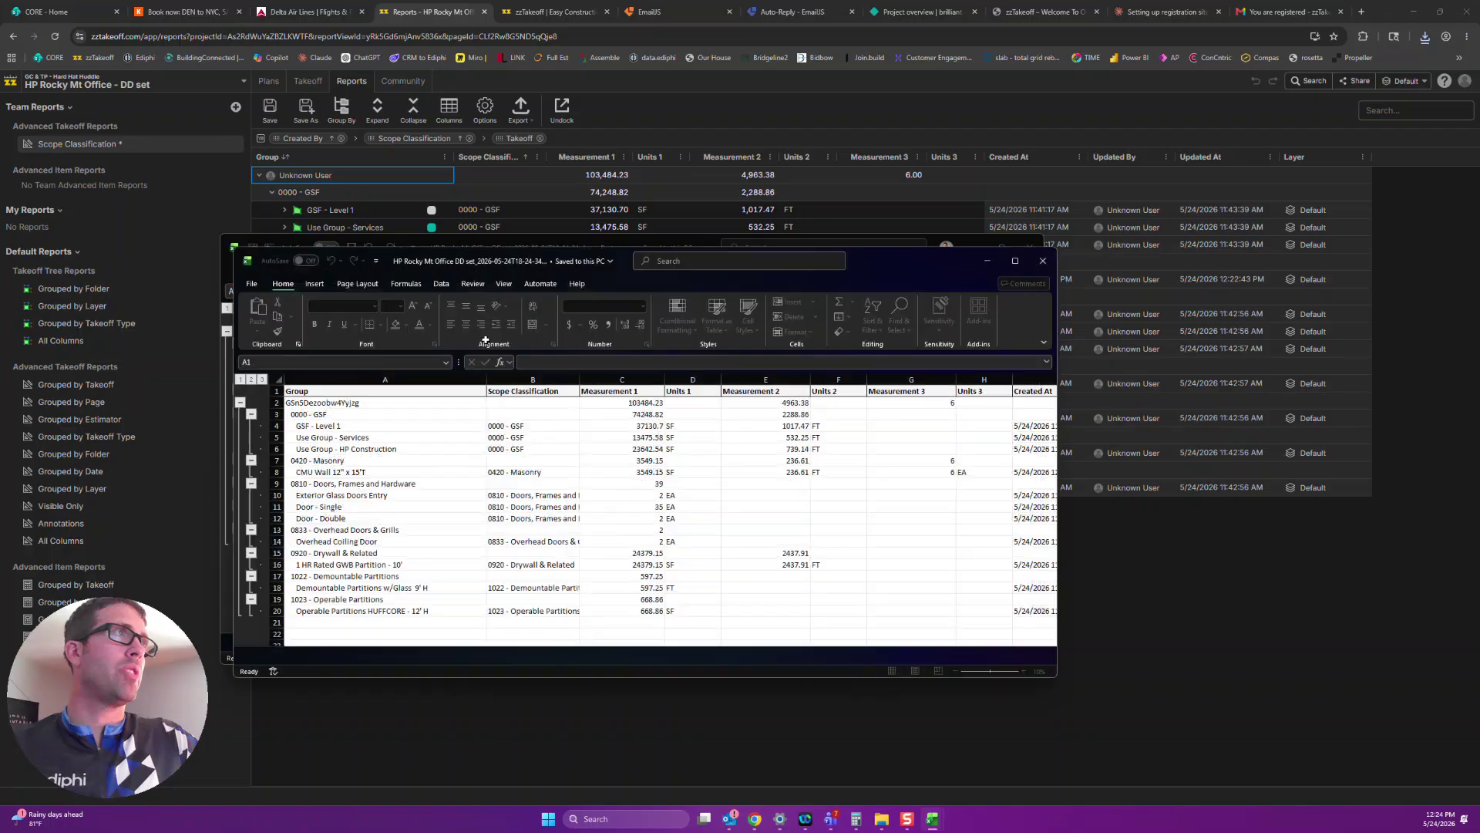
Examine the exported workbook's row grouping at the second and first outline levels, and close it without saving
click(319, 405)
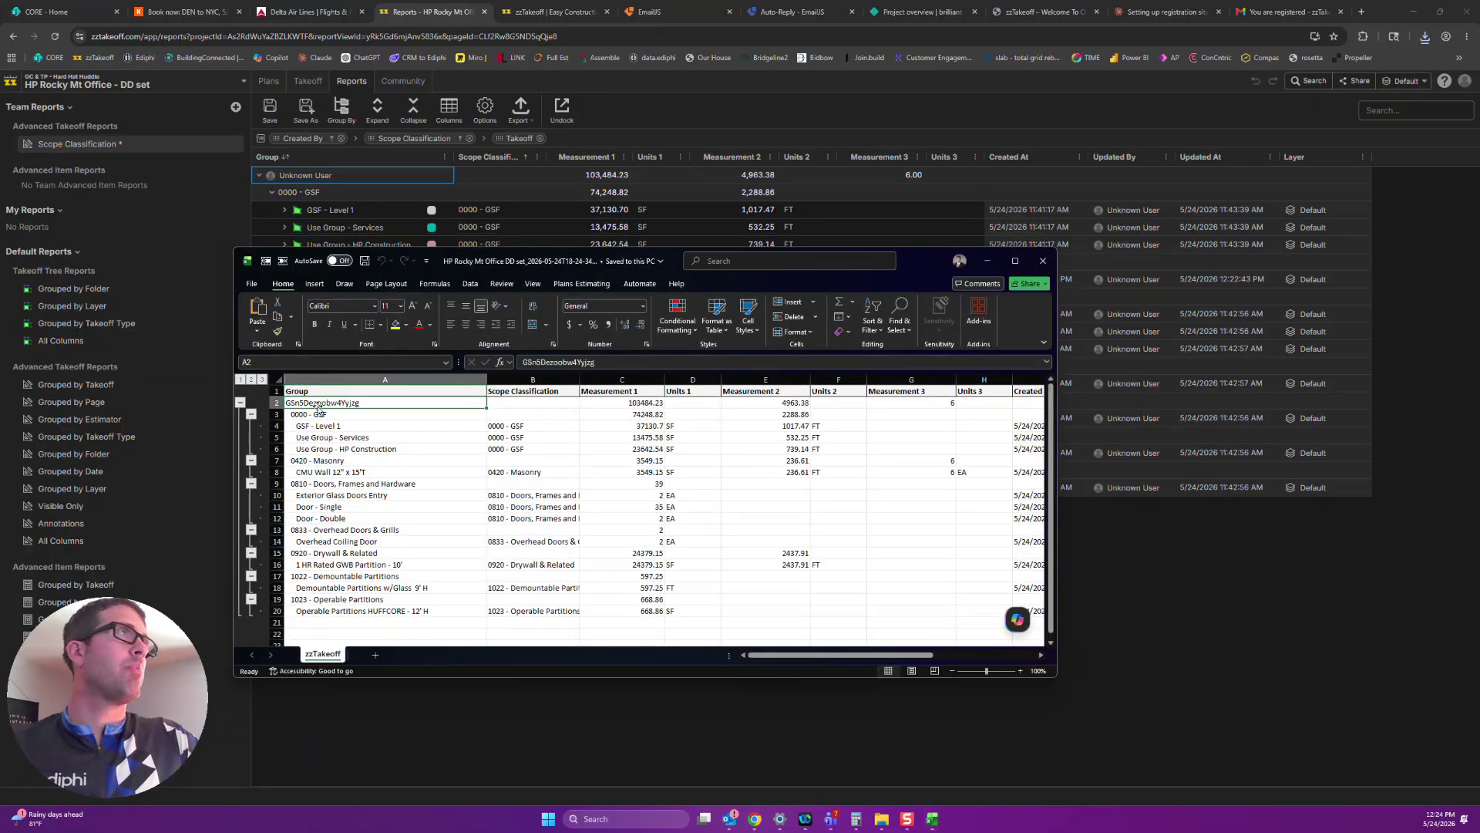
click(251, 380)
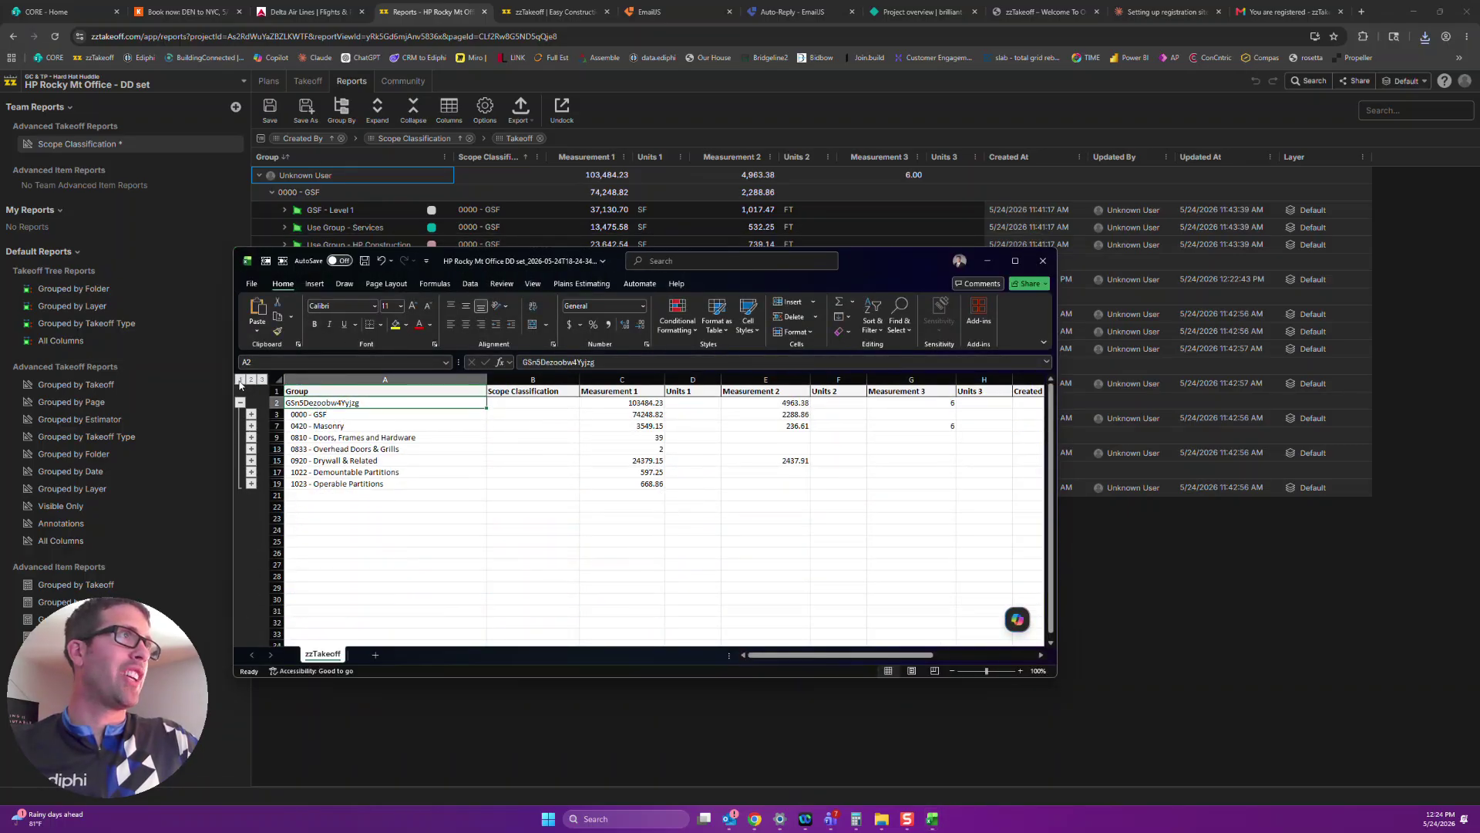
click(240, 380)
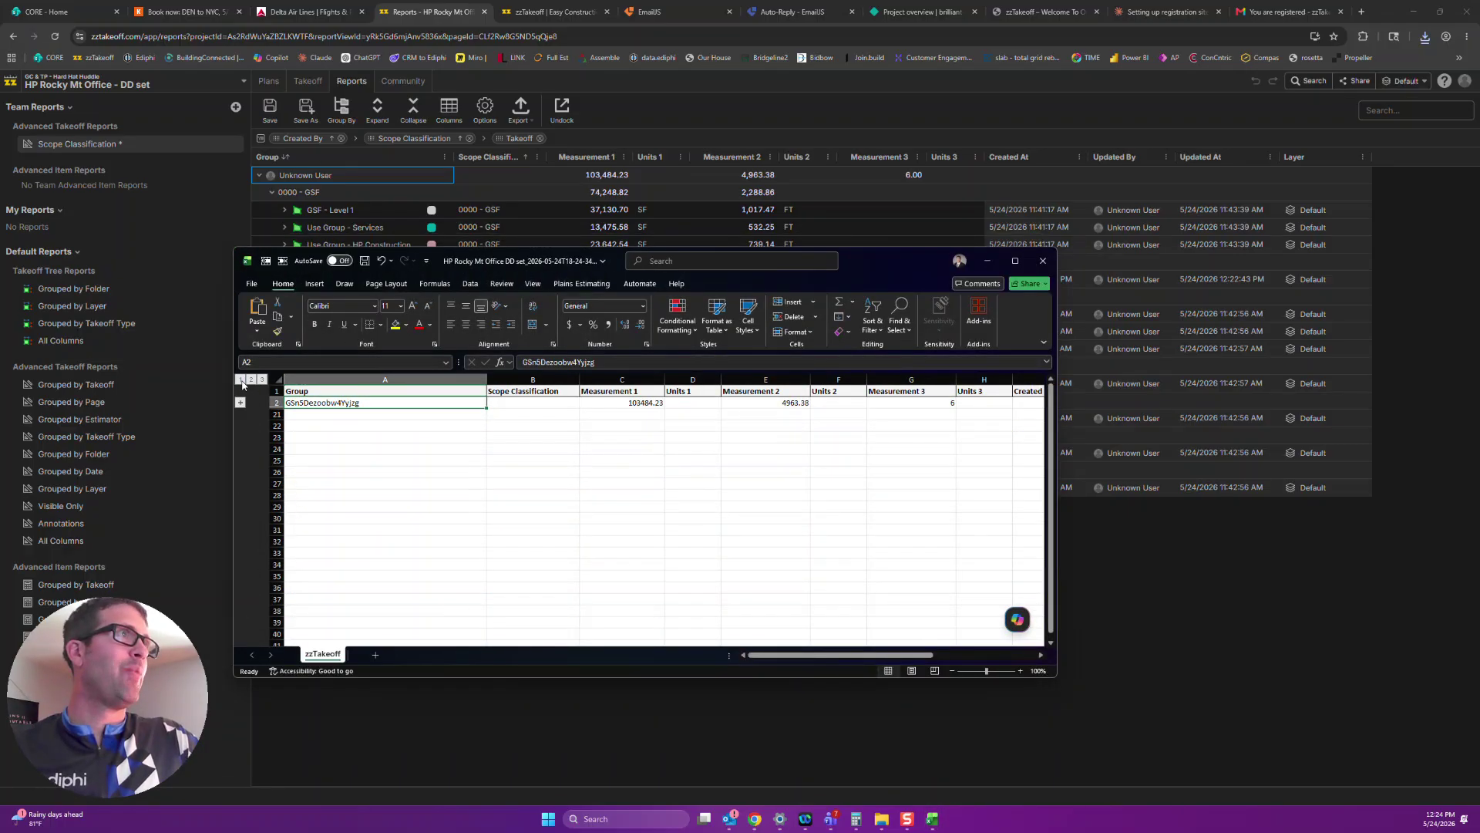
click(1042, 260)
click(688, 624)
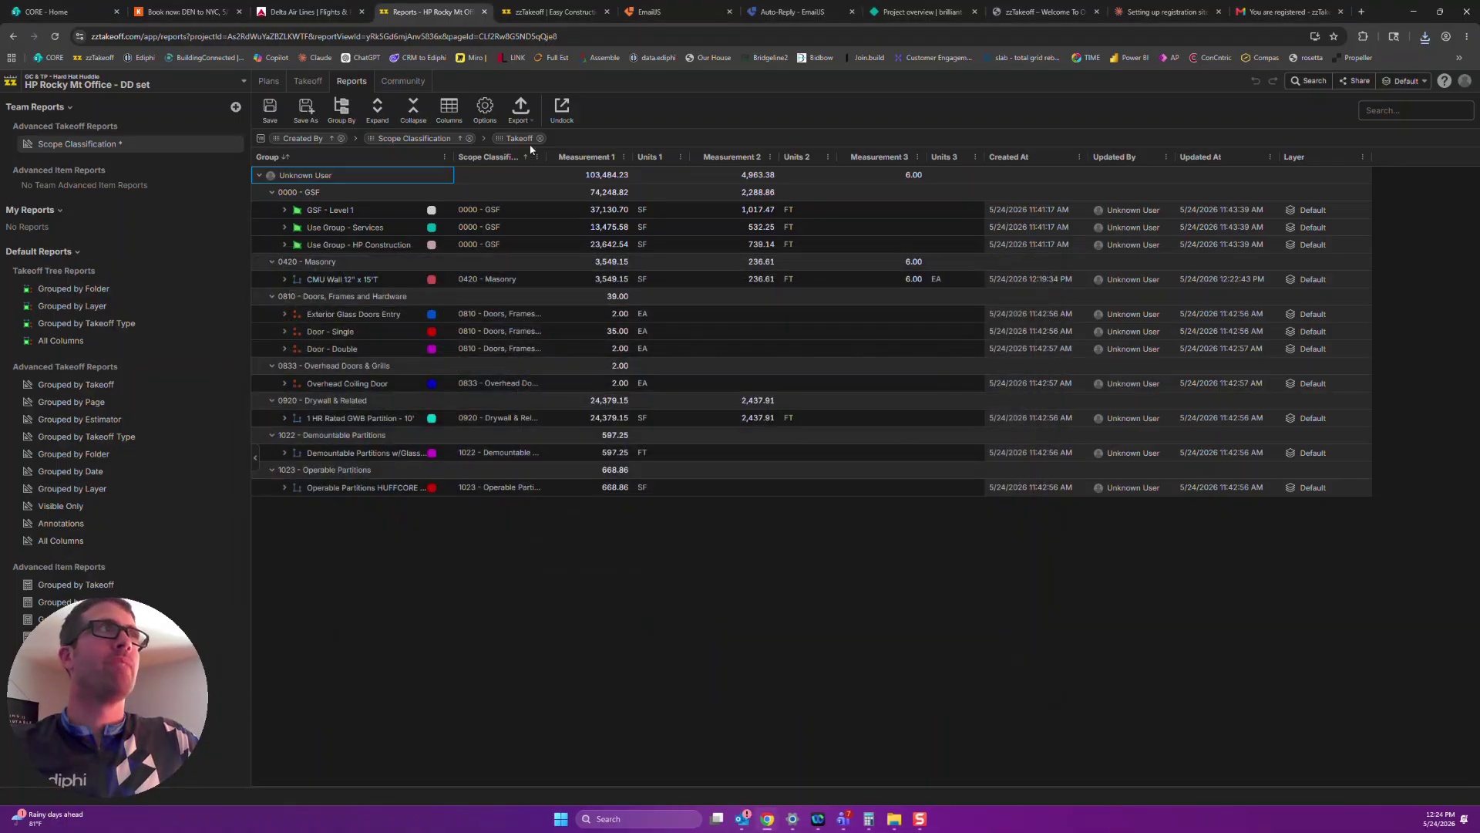
Return to the takeoff workspace and open page G2.00 - Project Views
click(326, 90)
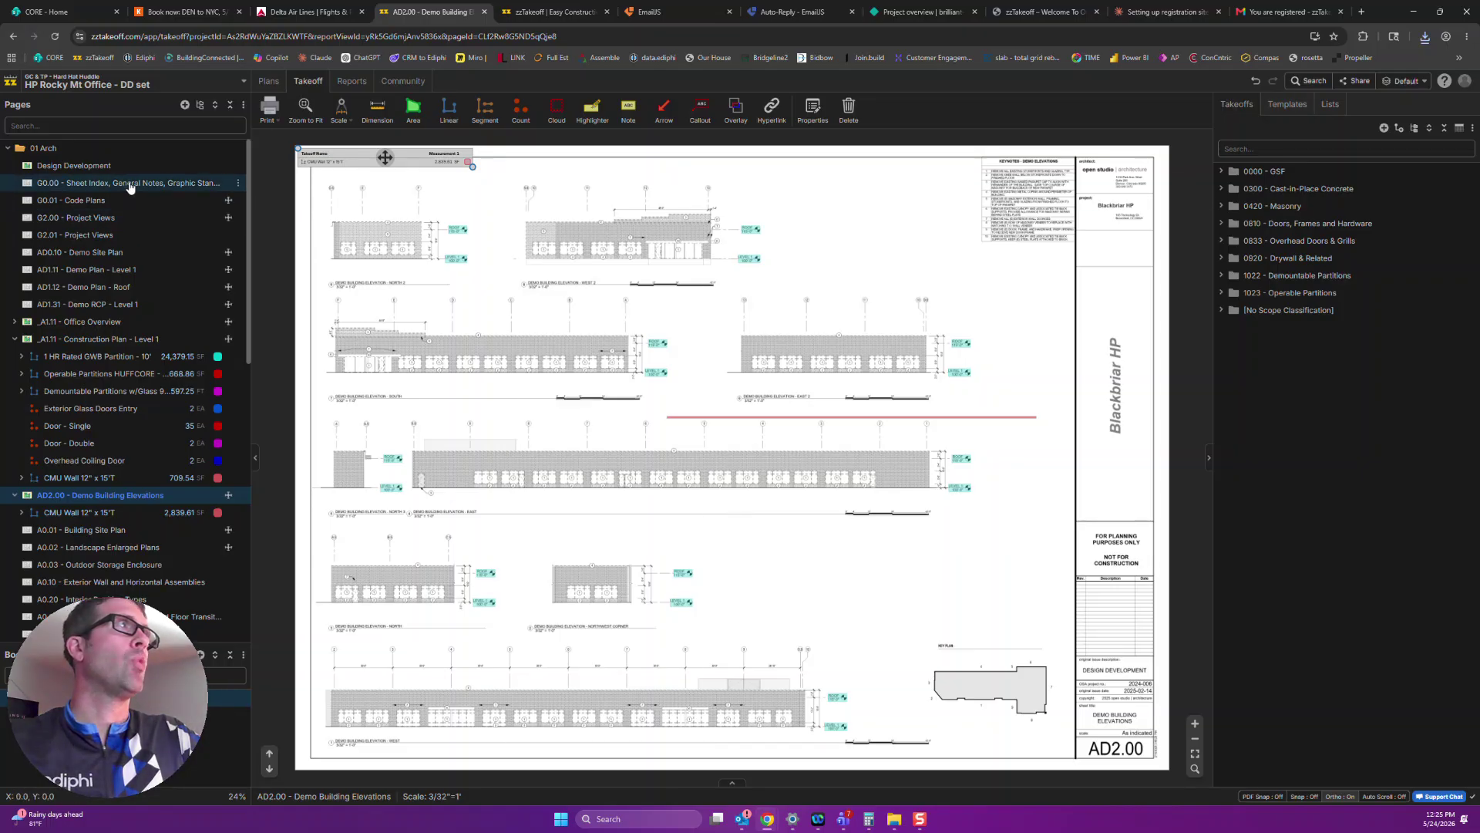
click(121, 217)
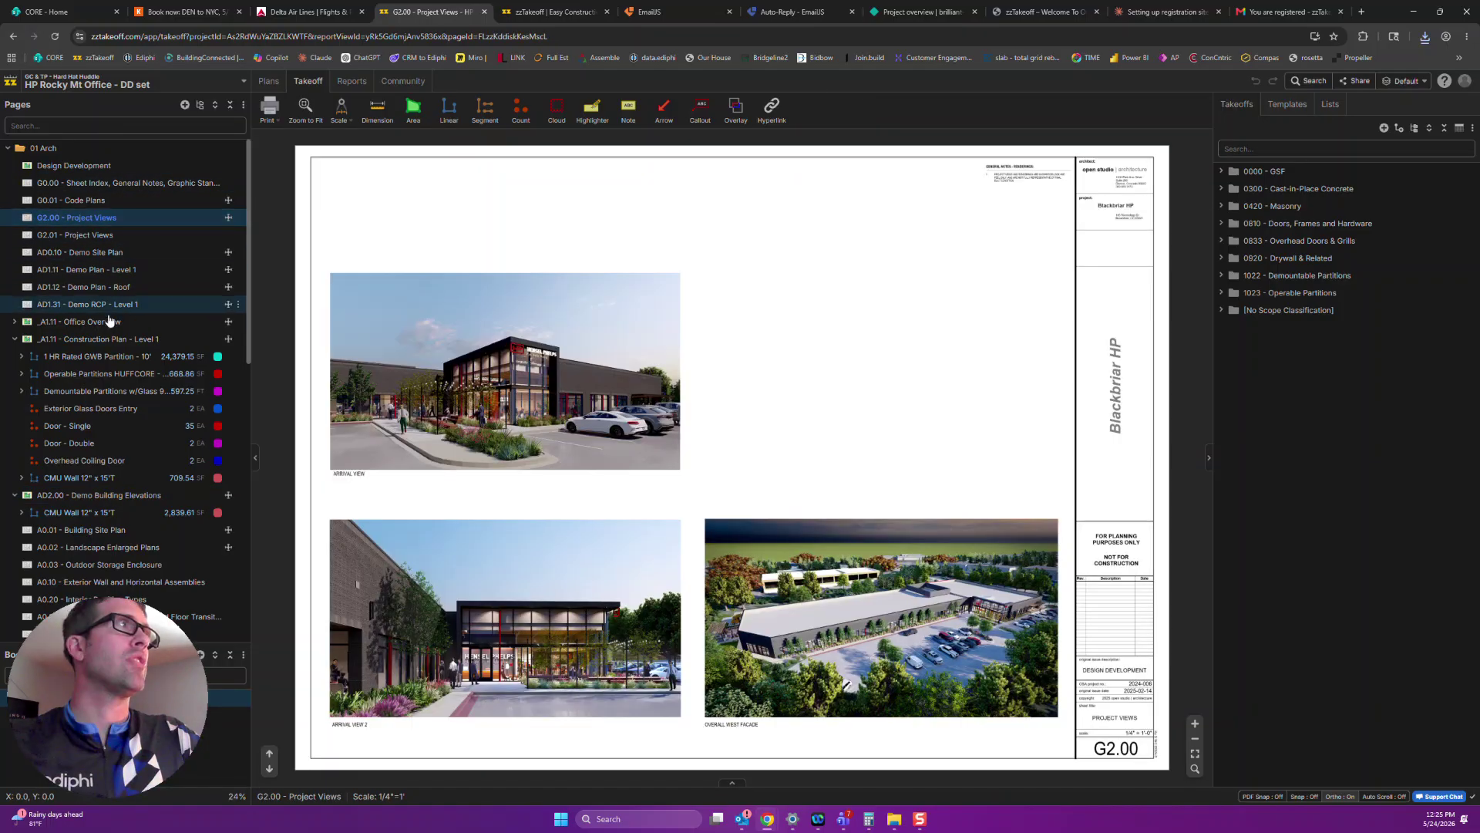
Open page _A1.11 - Construction Plan - Level 1 and clear the search filter in the _Project Database templates
click(108, 321)
click(116, 338)
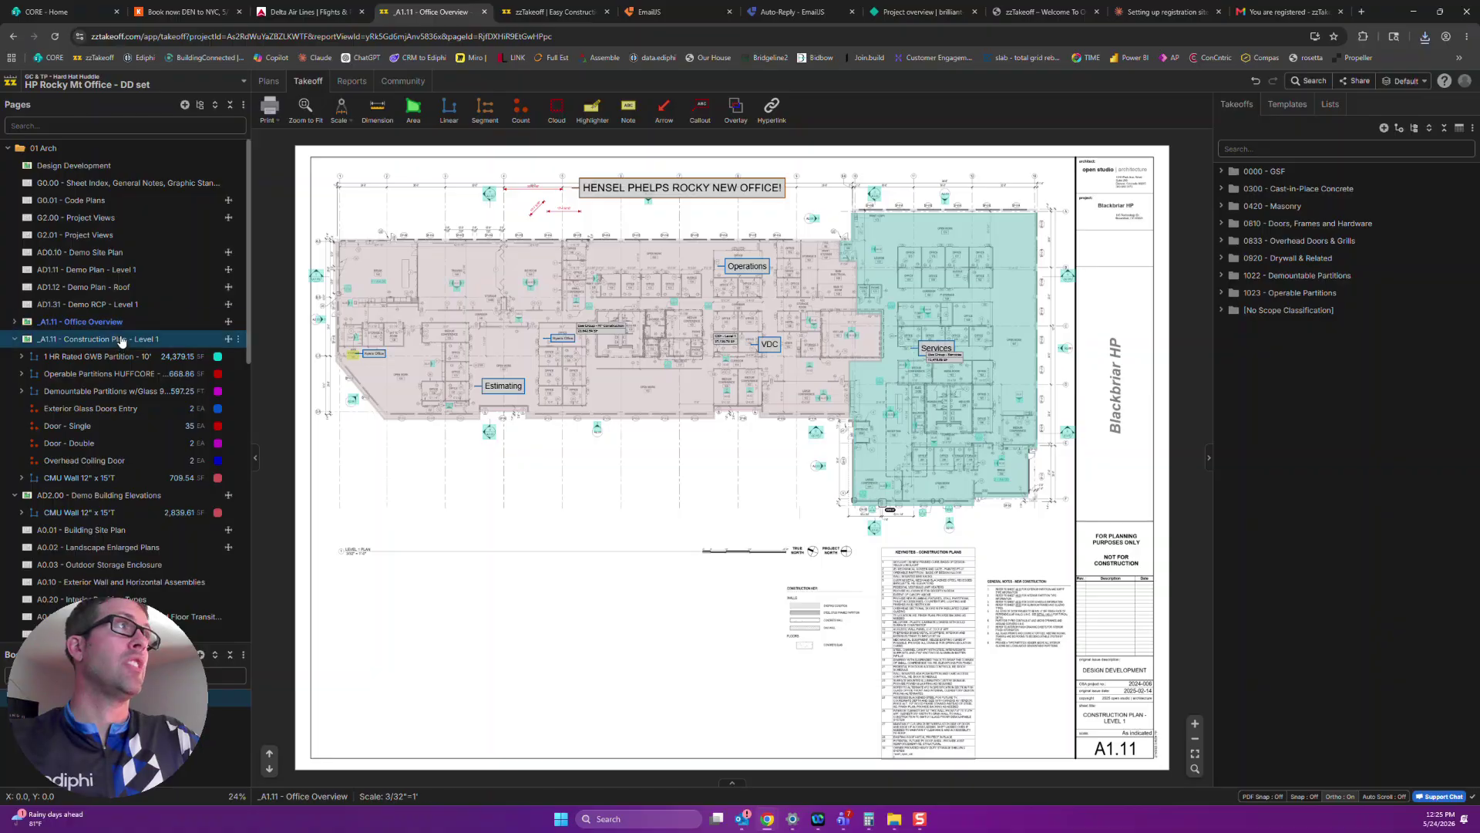
click(1269, 103)
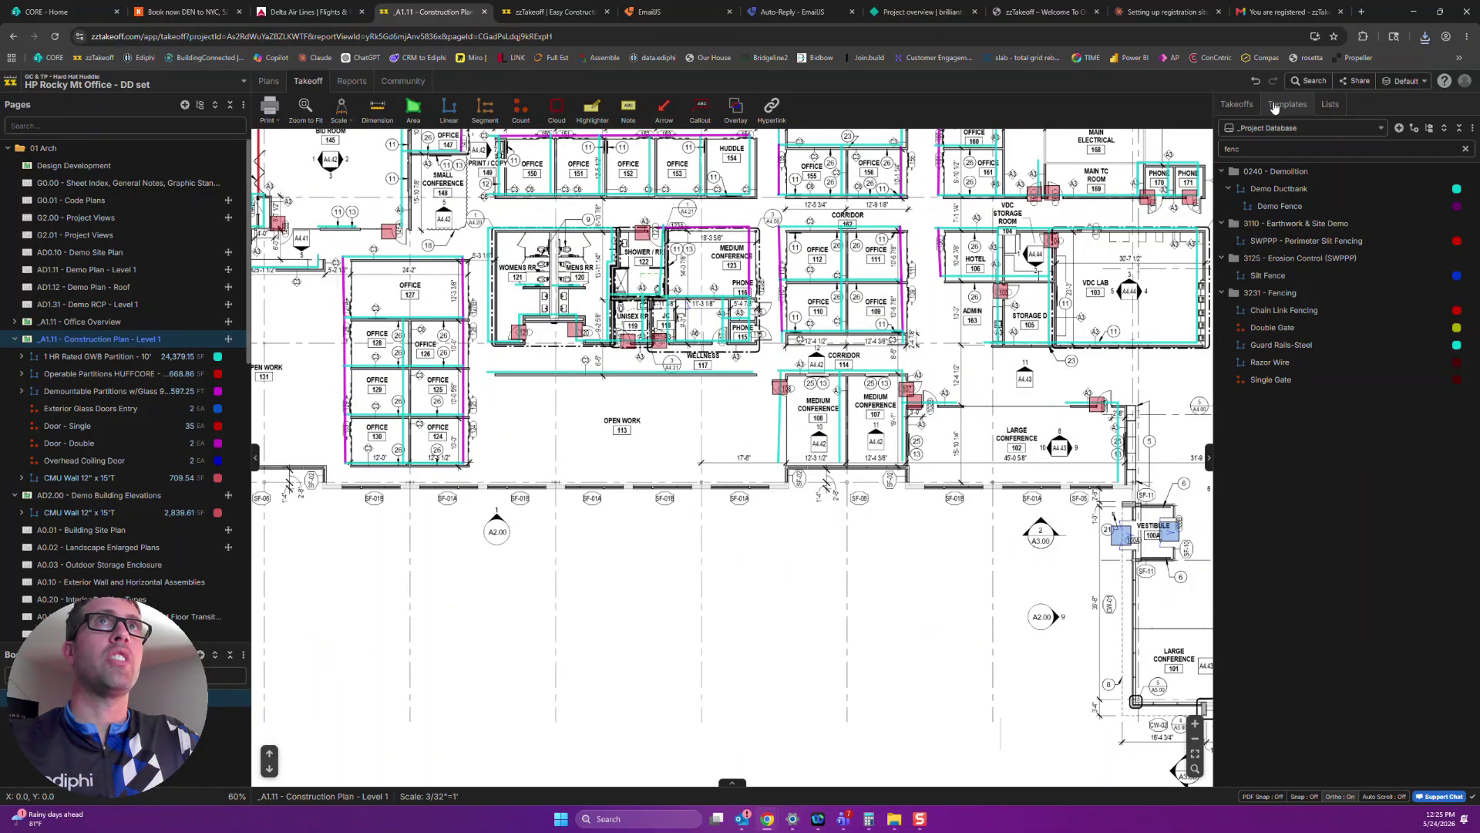
click(1466, 149)
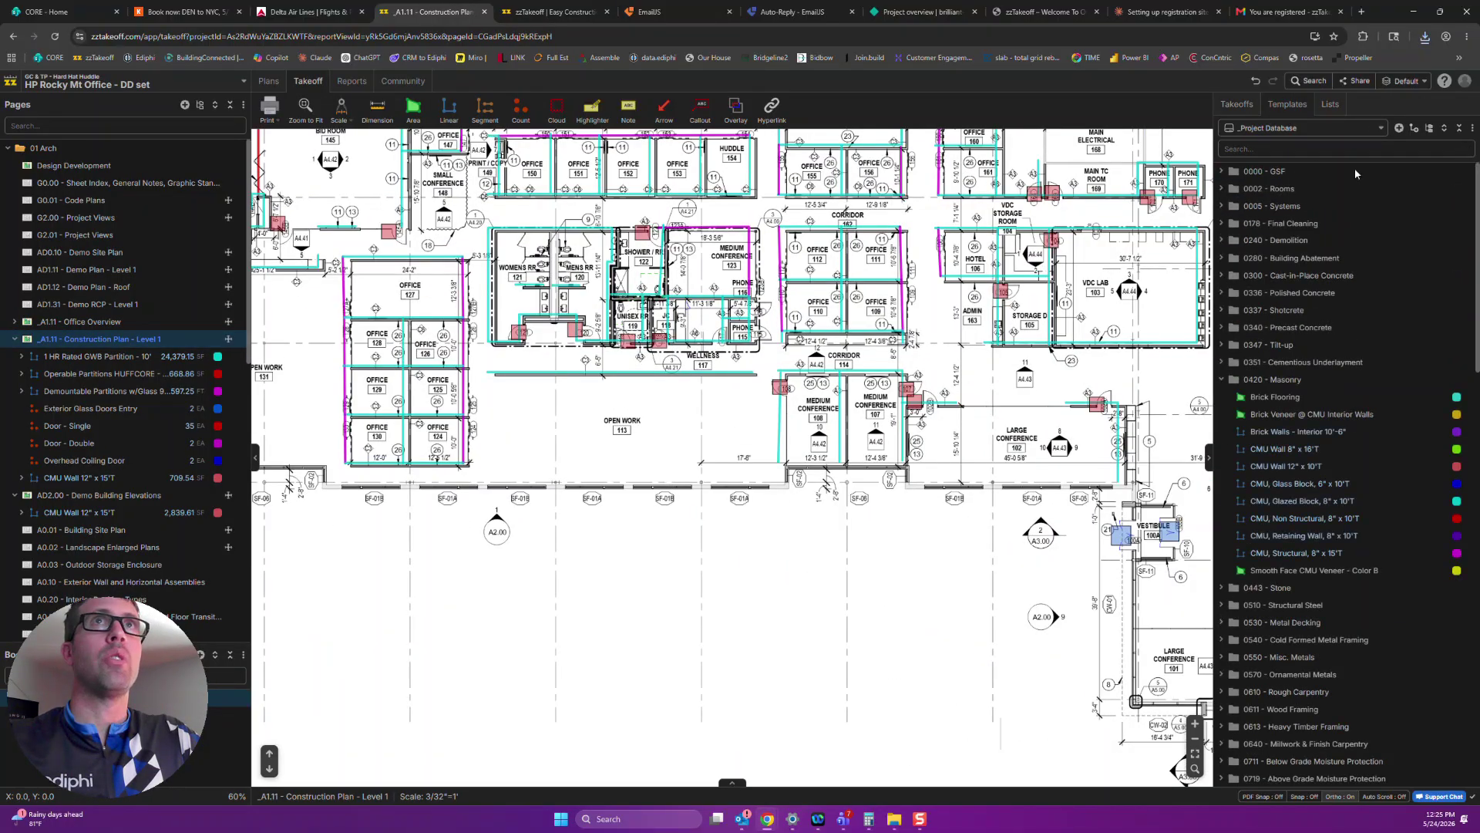
Copy the Room Name 10' Tall template from 0002 - Rooms into the takeoffs and draw an area of about 1,500 SF over Open Work 113
click(1260, 193)
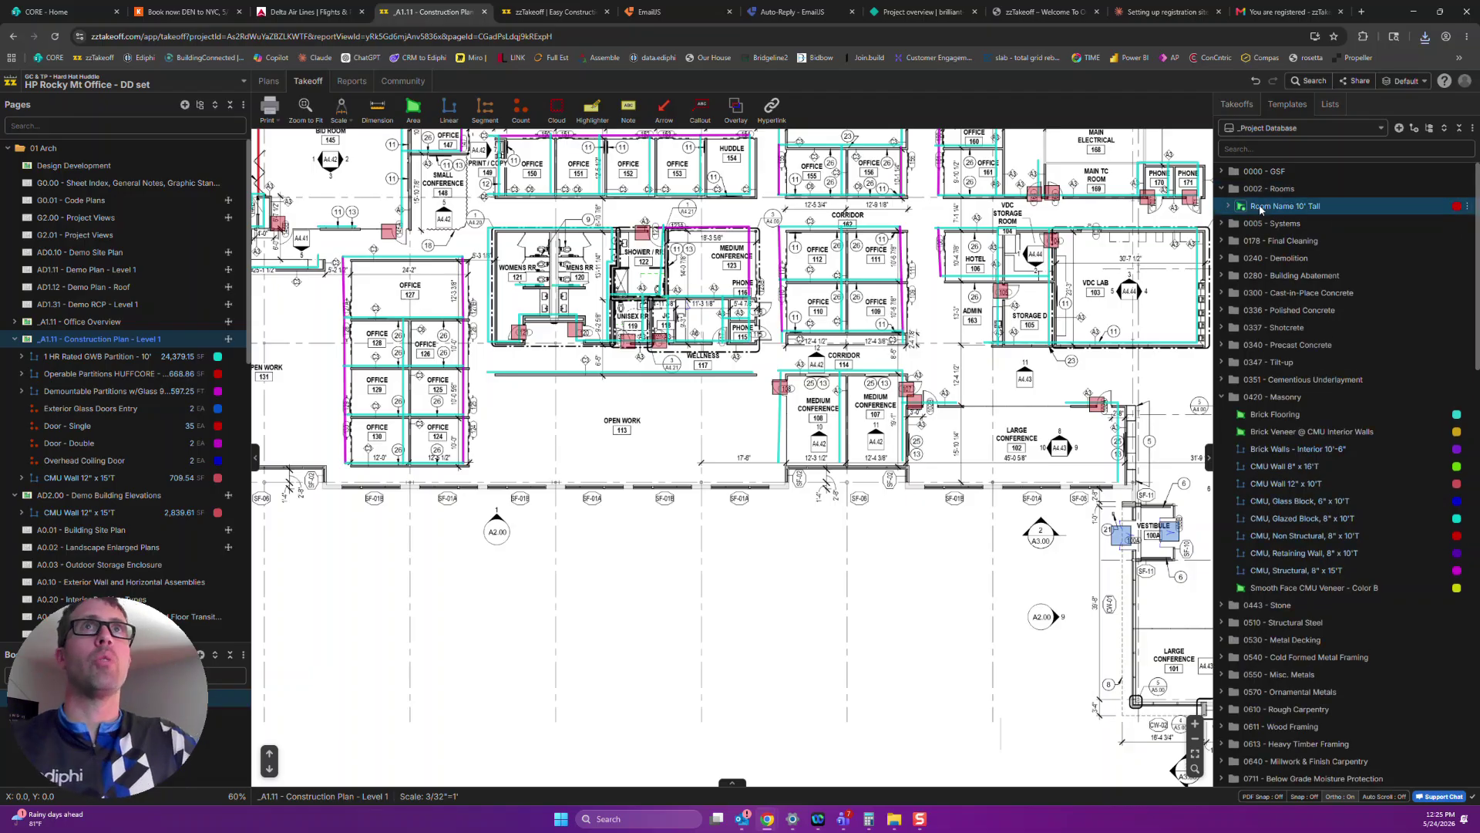
right_click(1261, 208)
click(1298, 322)
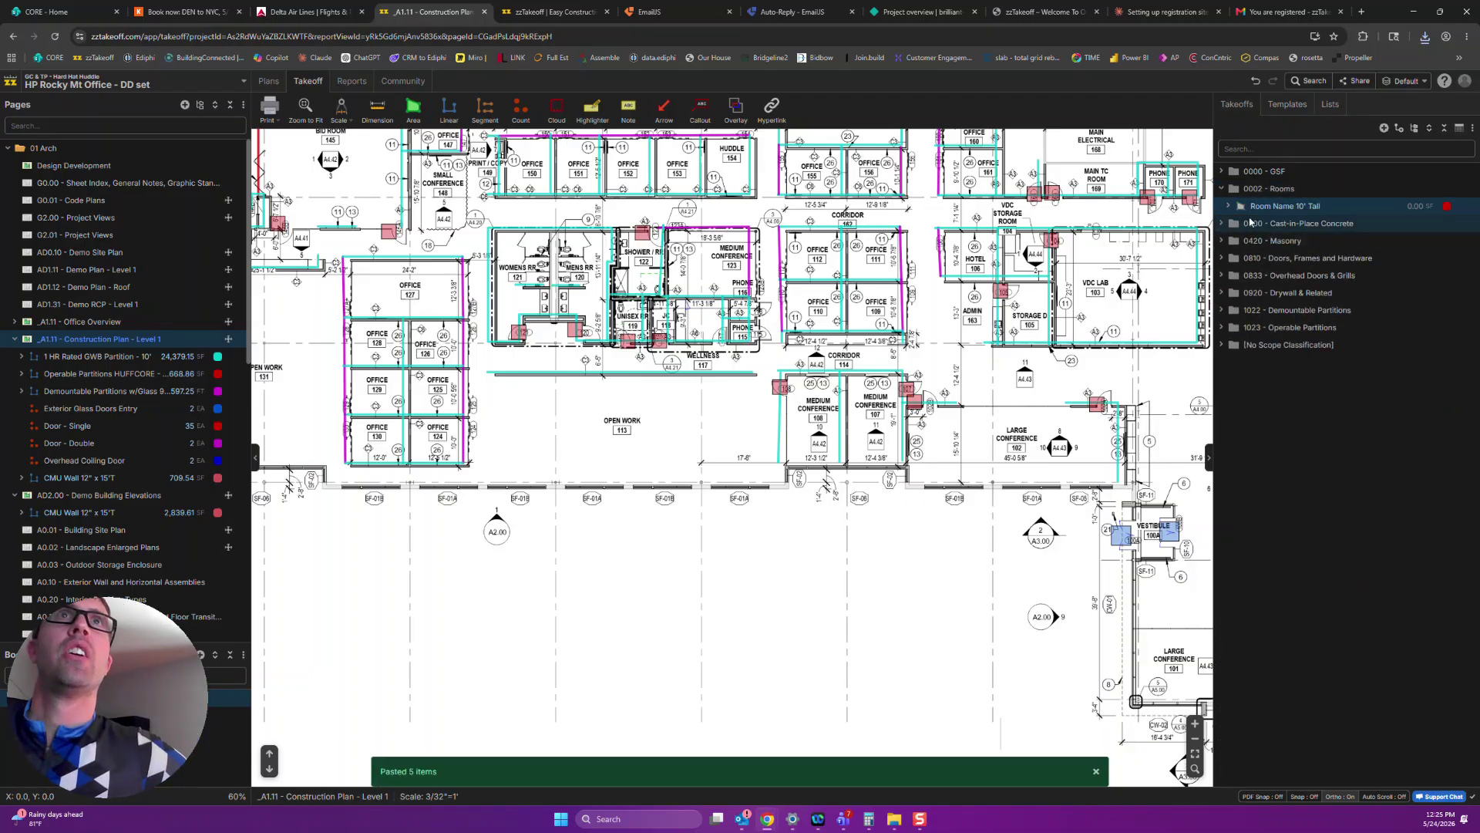
click(1286, 205)
scroll(639, 469, up, 3)
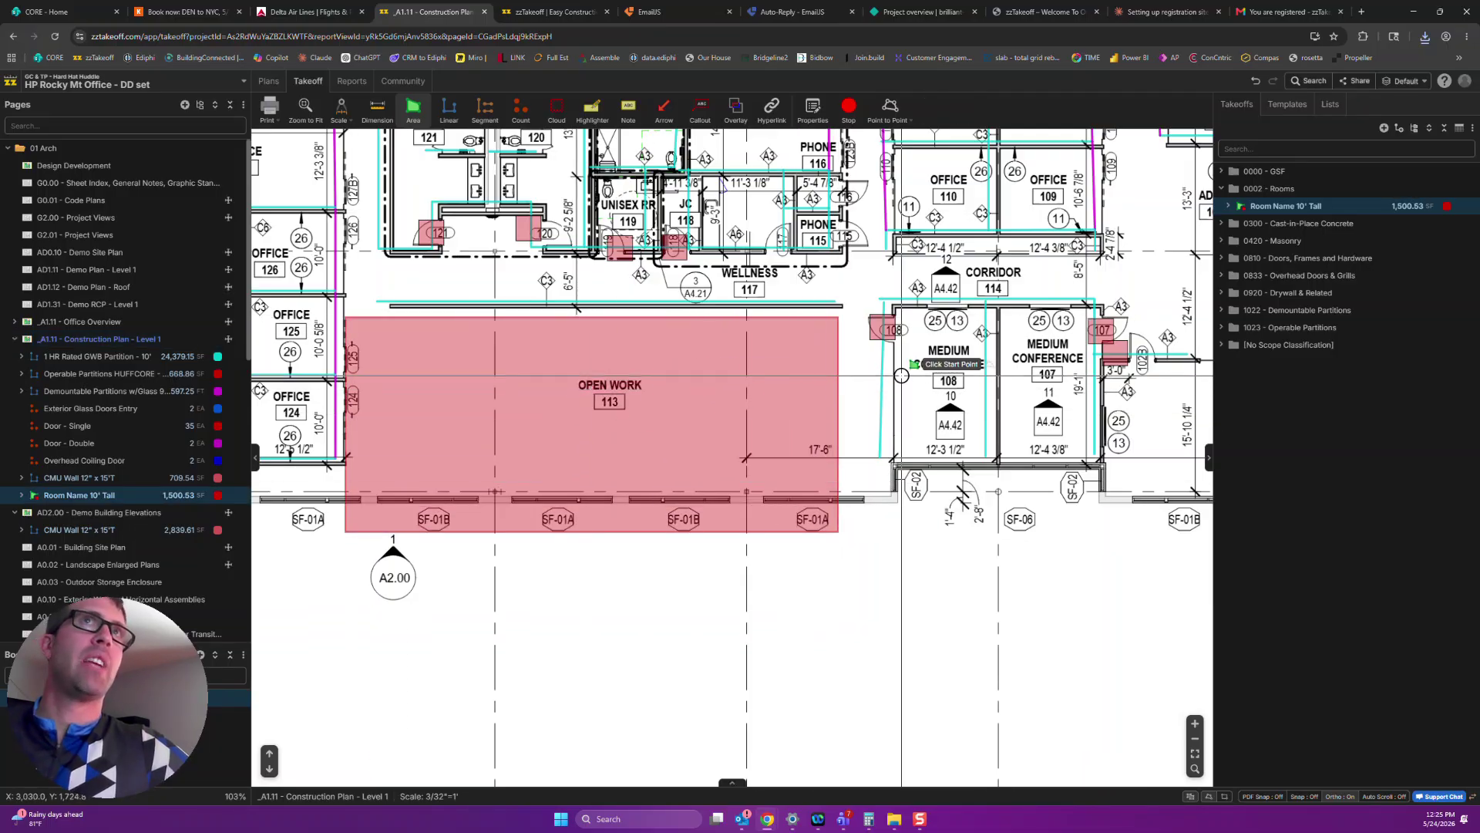
Expand the Room Name 10' Tall takeoff and examine its ceiling, base, wall paint and VCT item quantities
click(1228, 207)
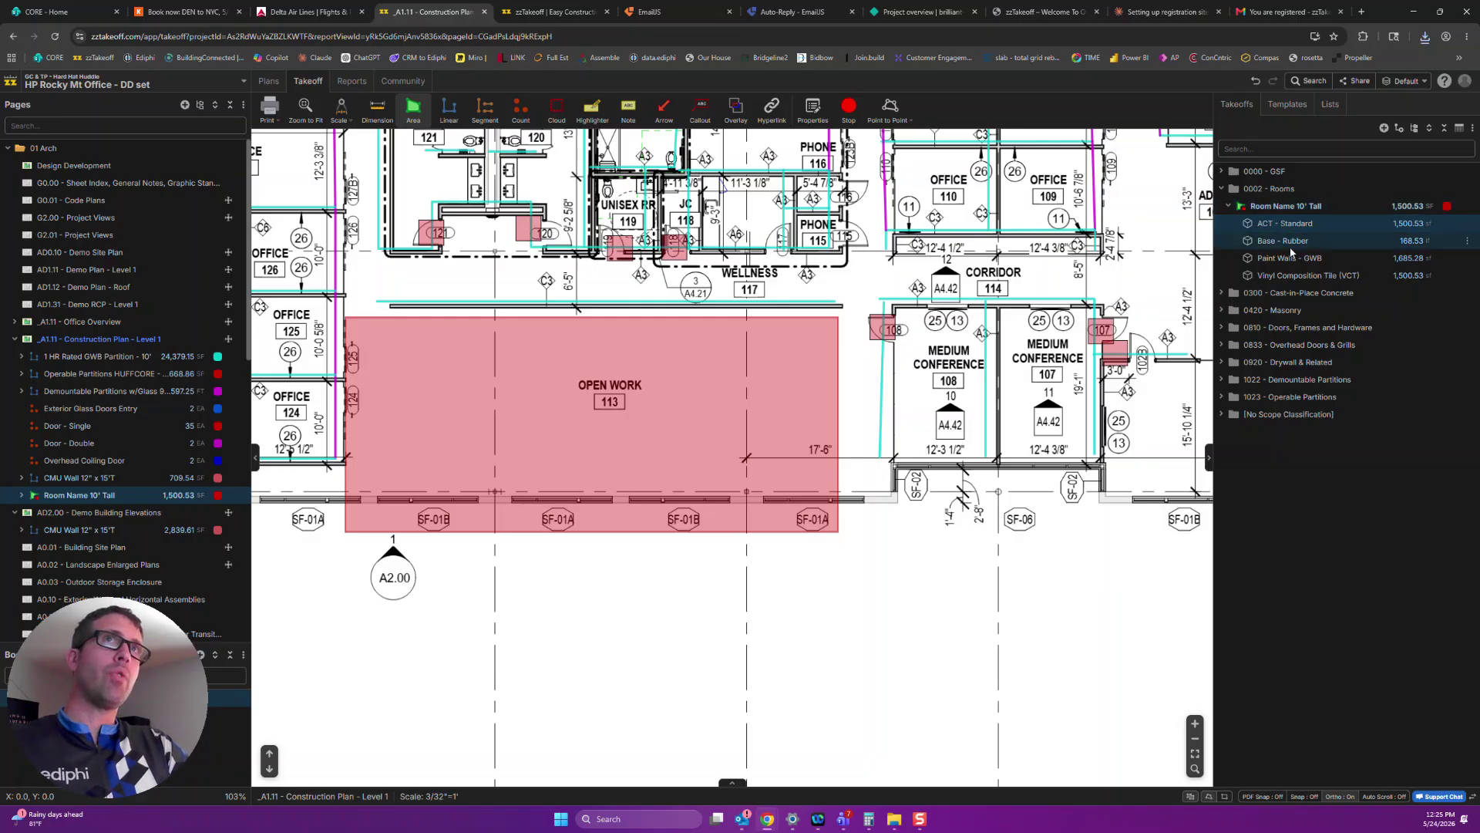
click(1330, 275)
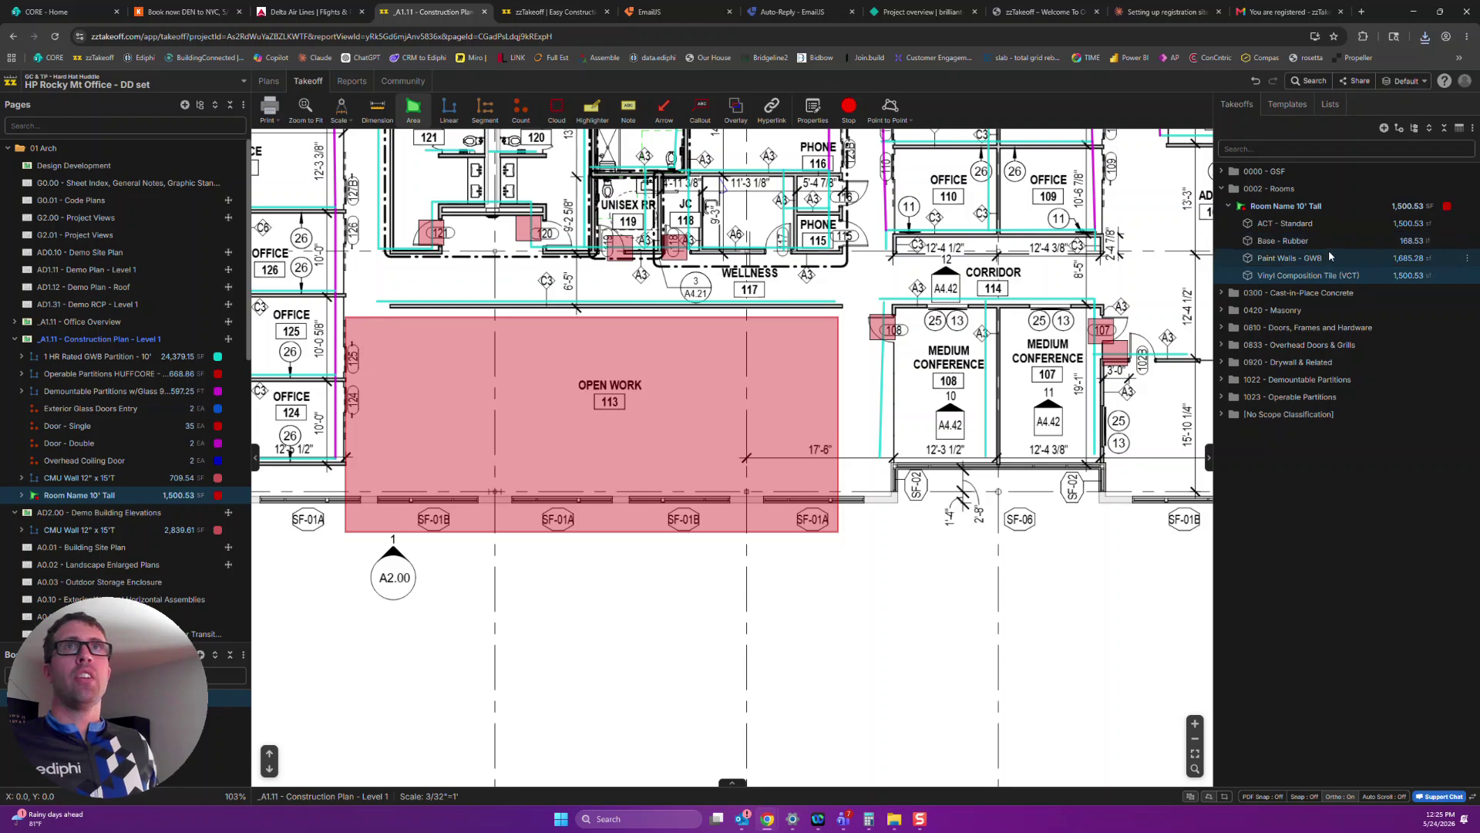
click(1364, 262)
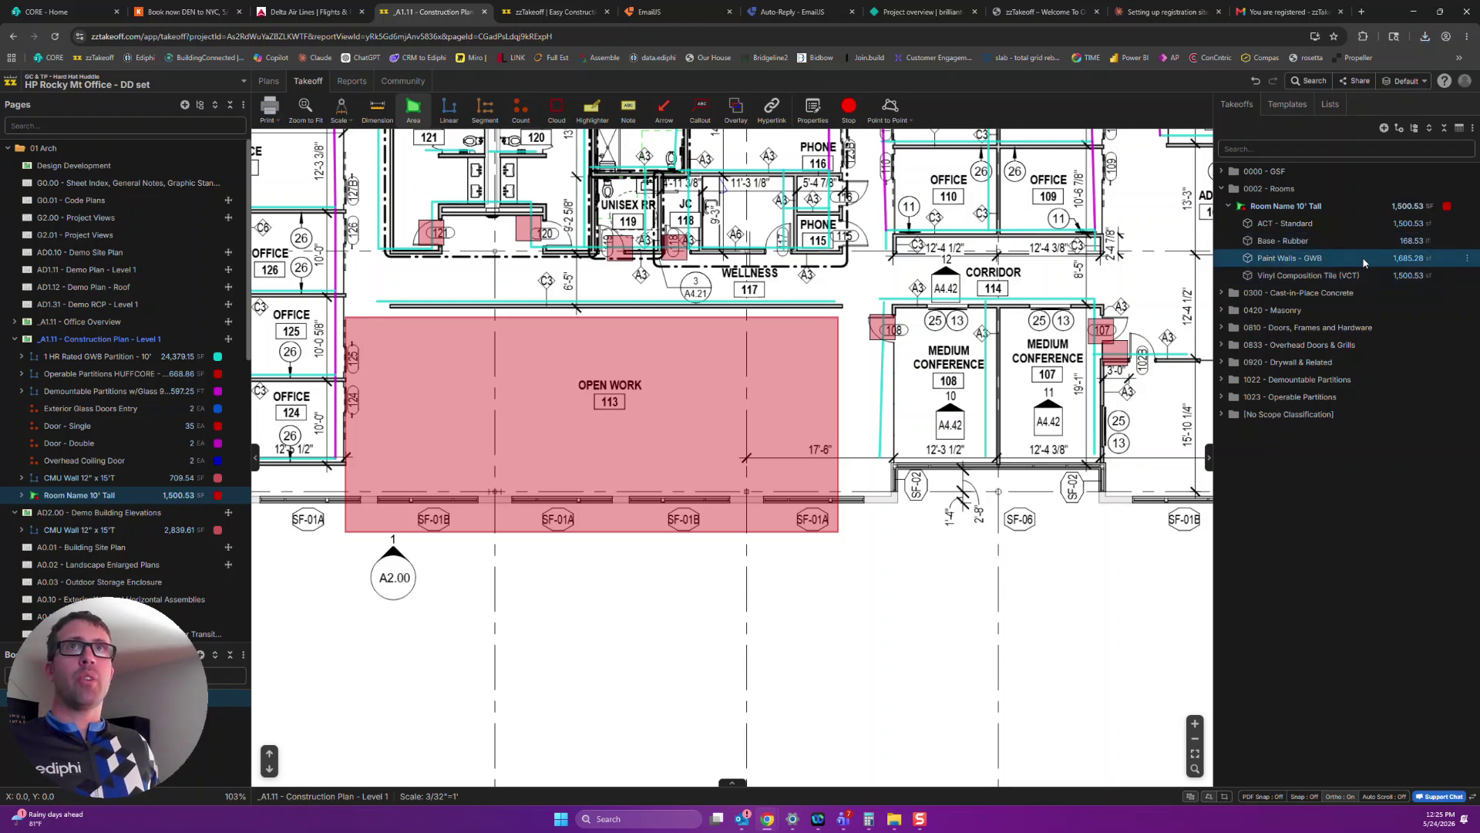
Set the wall height of the Room Name takeoff to 20 feet and save its area properties
double_click(1311, 207)
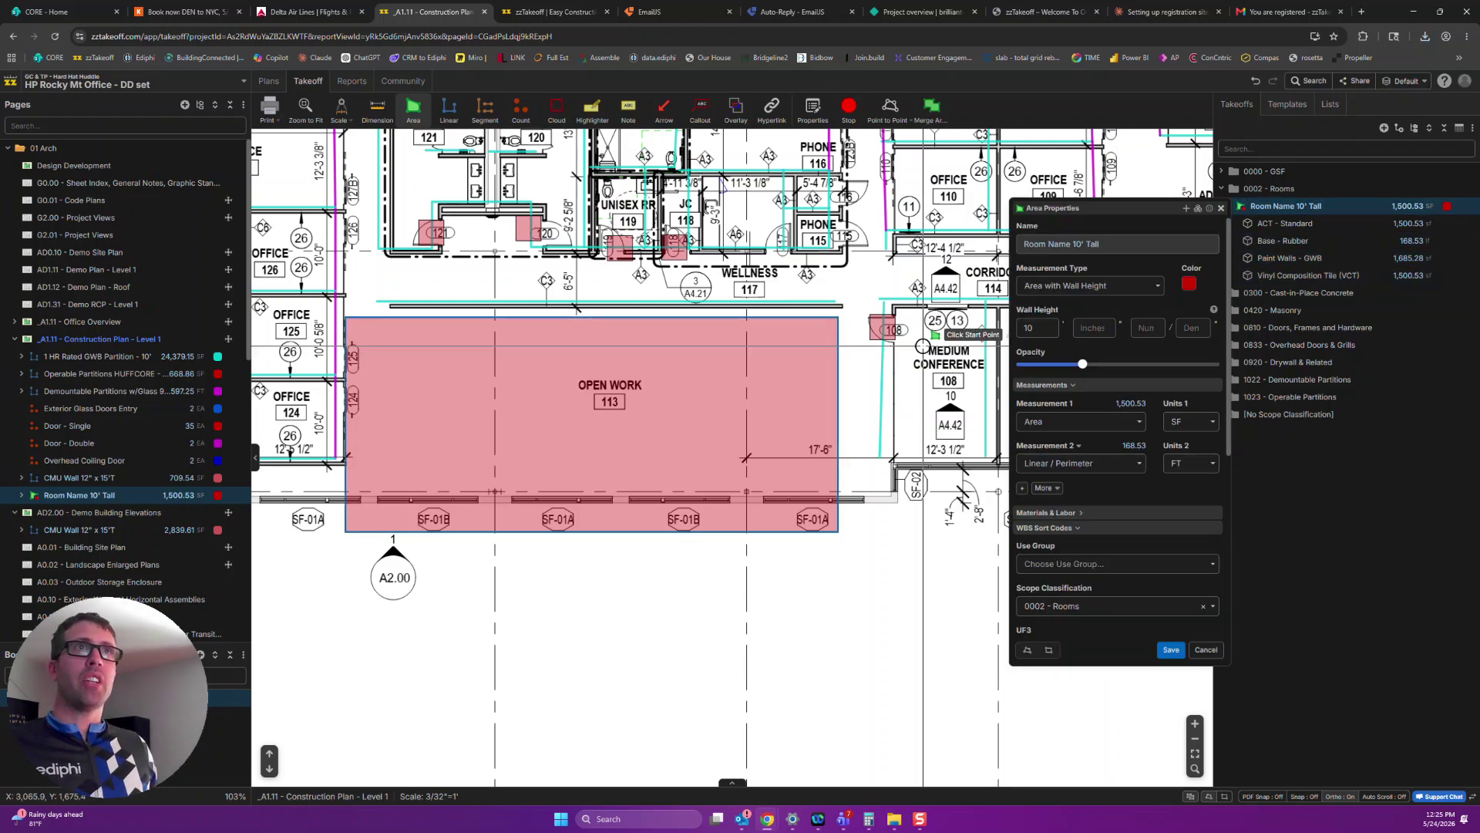
double_click(1026, 329)
text(20)
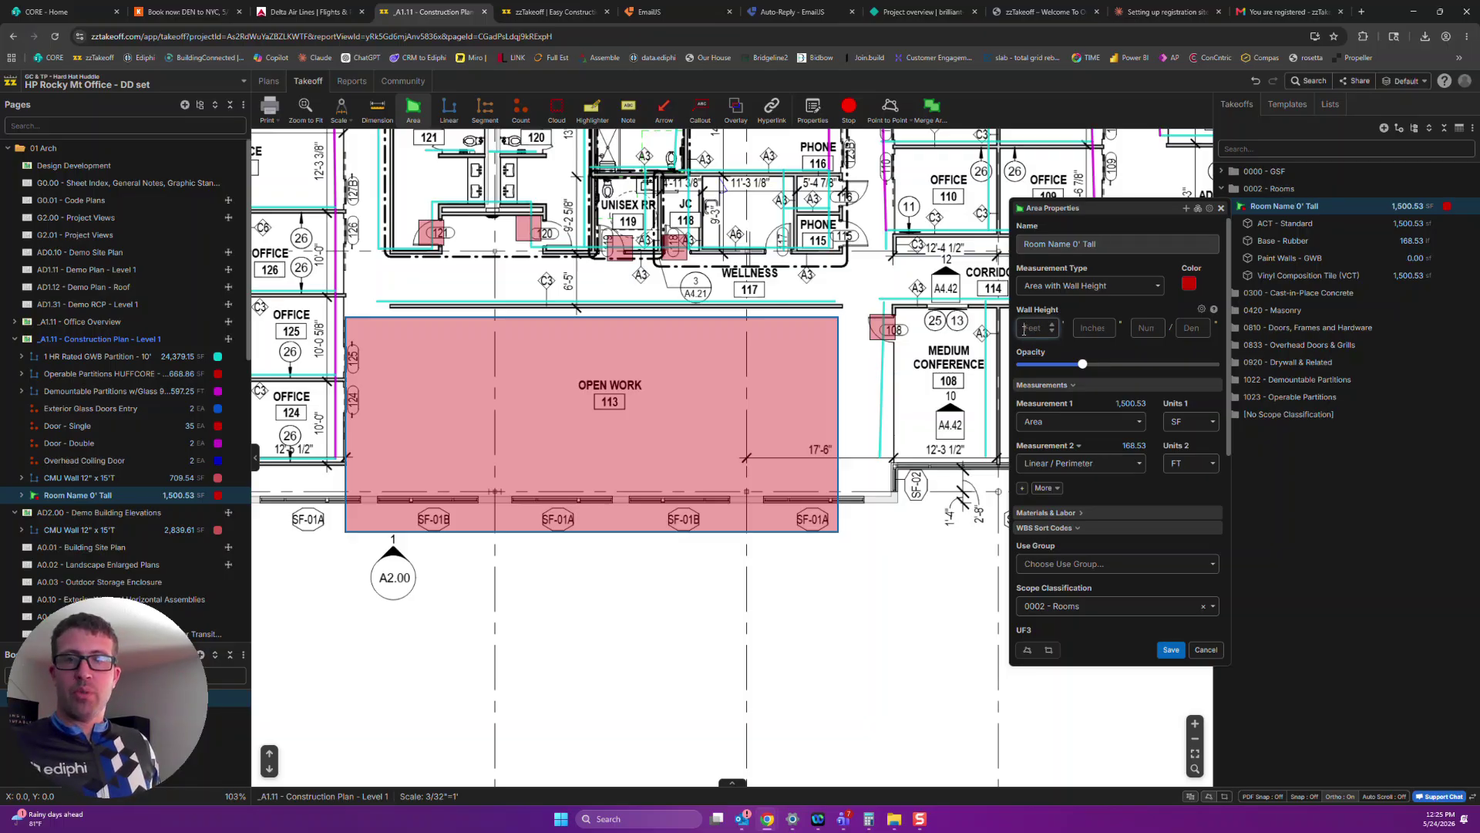
click(1171, 649)
Examine the quantity formula of the Paint Walls - GWB item and close its properties without changes
double_click(1314, 260)
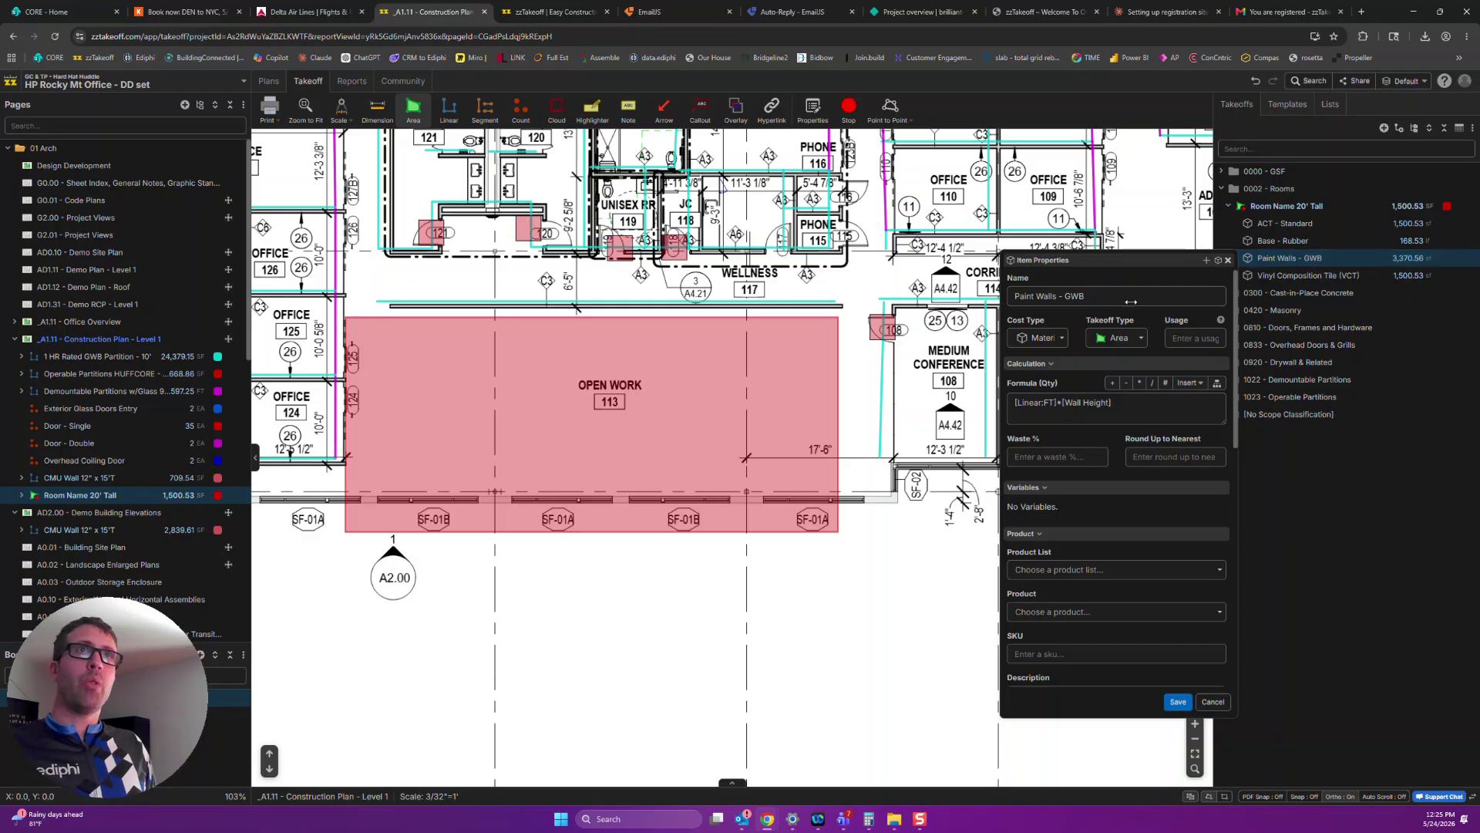
drag(1066, 403, 1016, 407)
click(1128, 406)
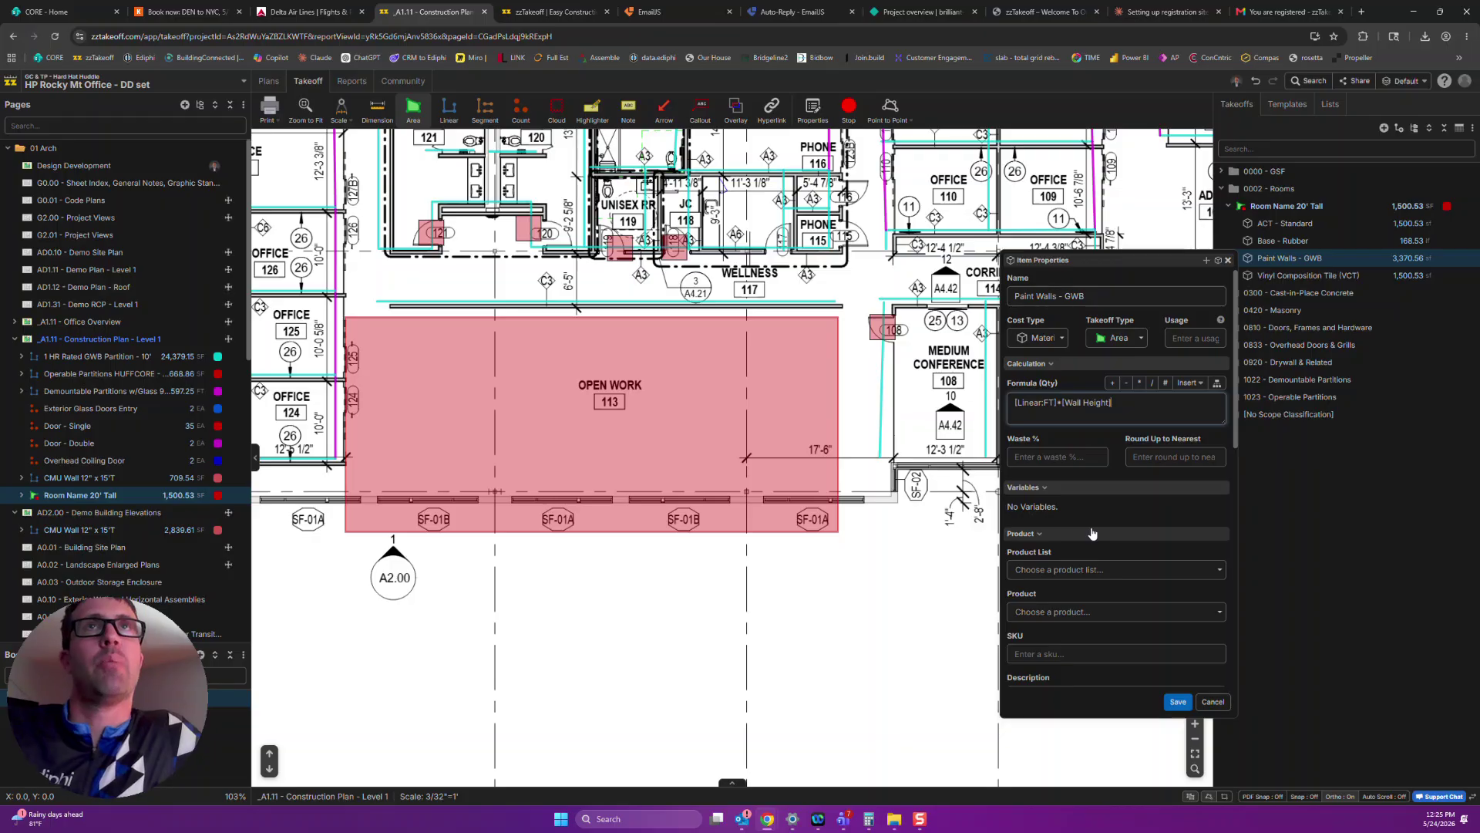
click(1228, 261)
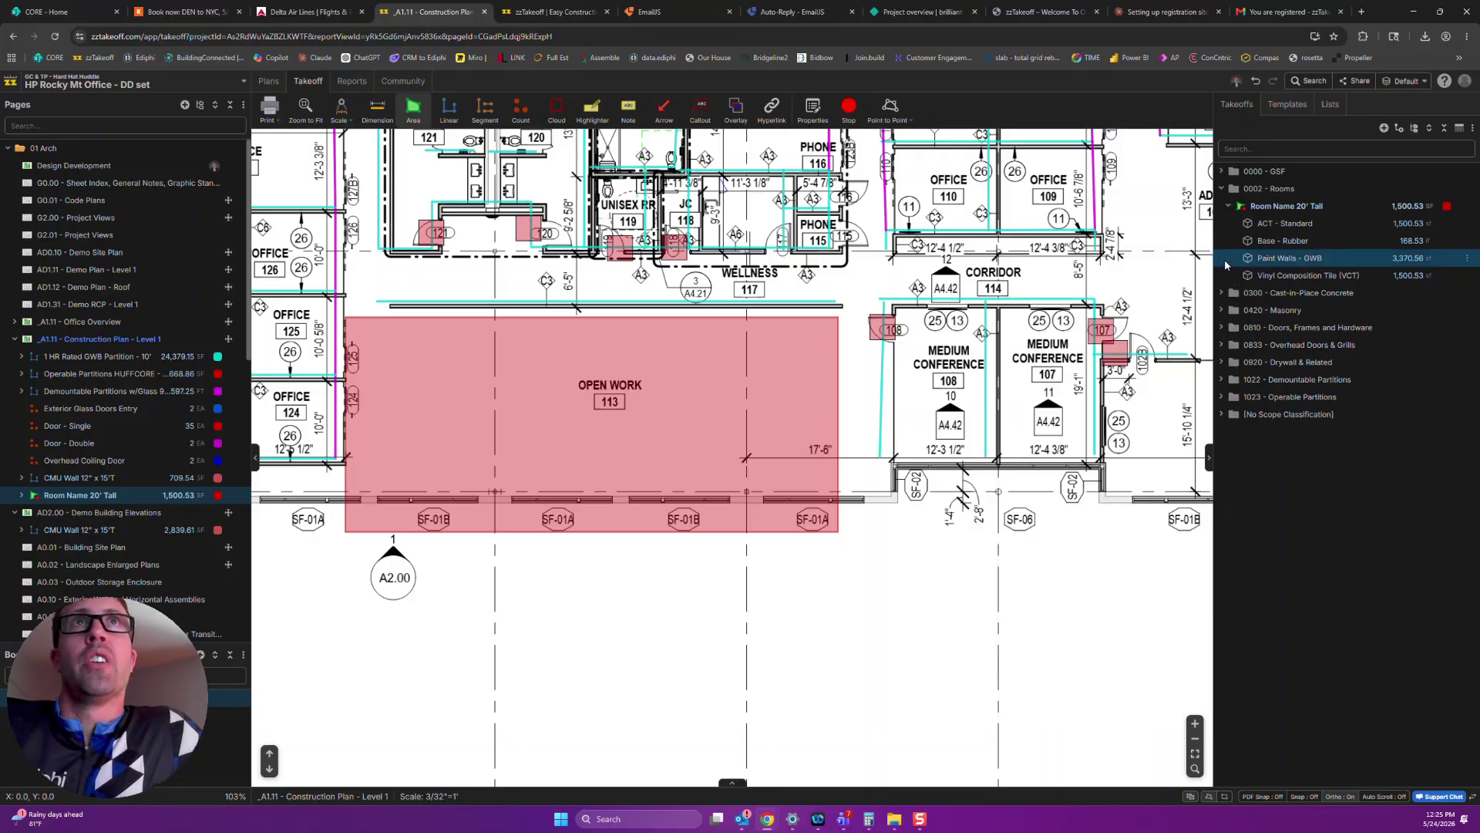
Load the GC - Hard Hat Huddle Templates library and examine the Mat - 36" assembly down to its 4 REBAR items
click(1286, 108)
click(1297, 131)
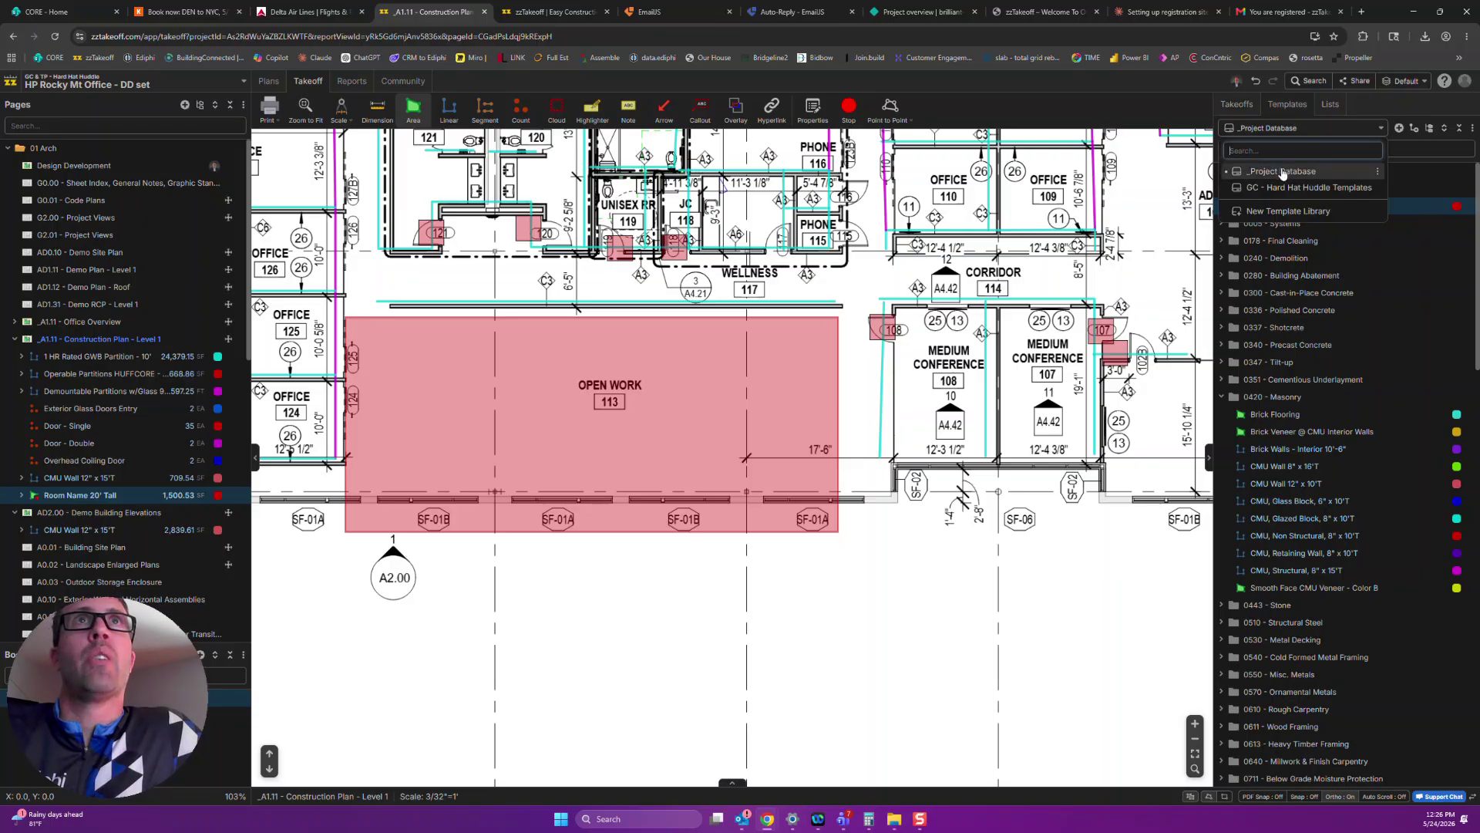
click(1295, 171)
click(1222, 171)
click(1227, 189)
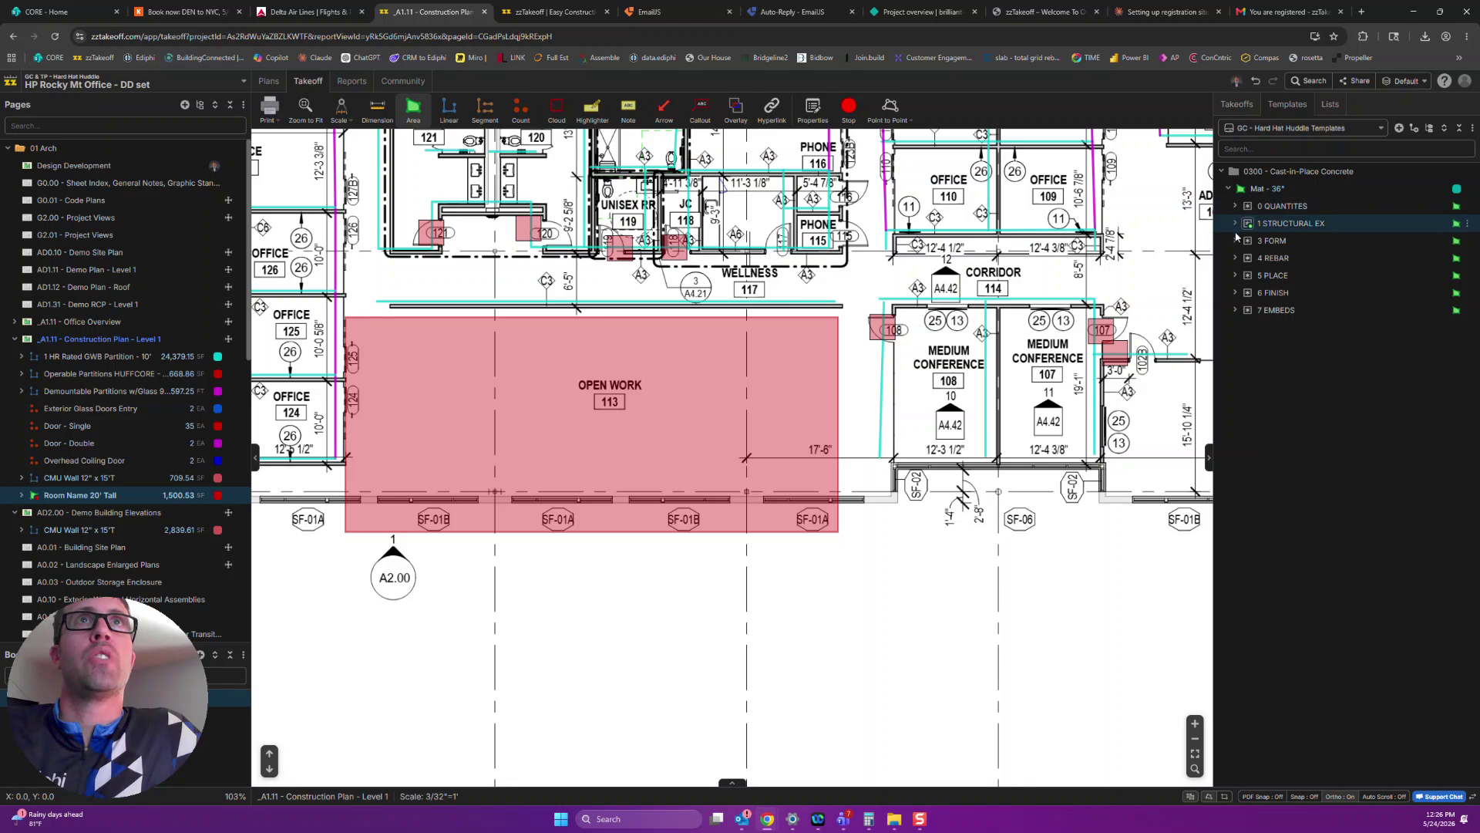
click(1235, 258)
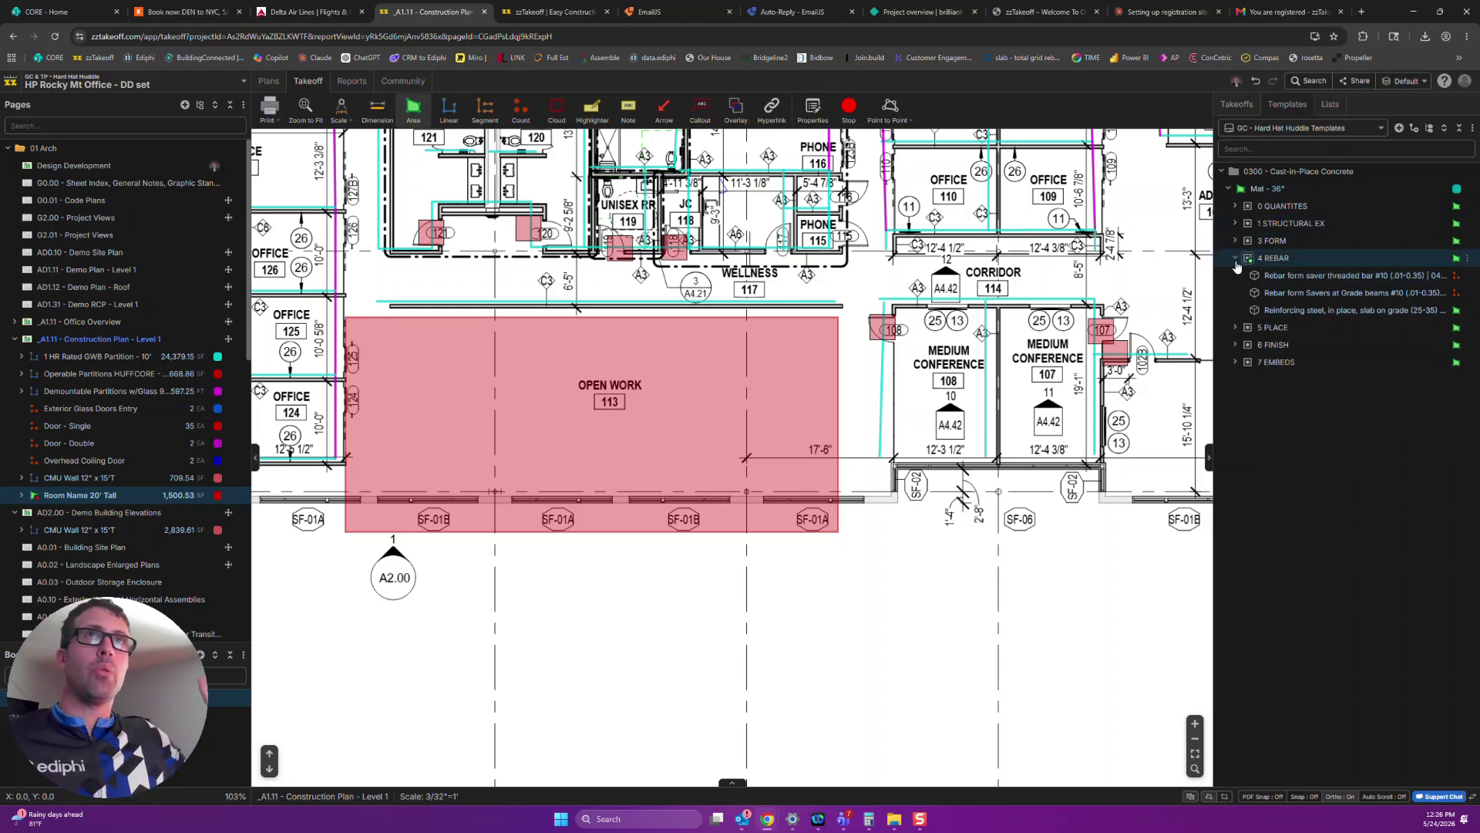
Collapse the Mat - 36" assembly and switch the template library back to _Project Database
click(1229, 188)
click(1250, 128)
click(1280, 171)
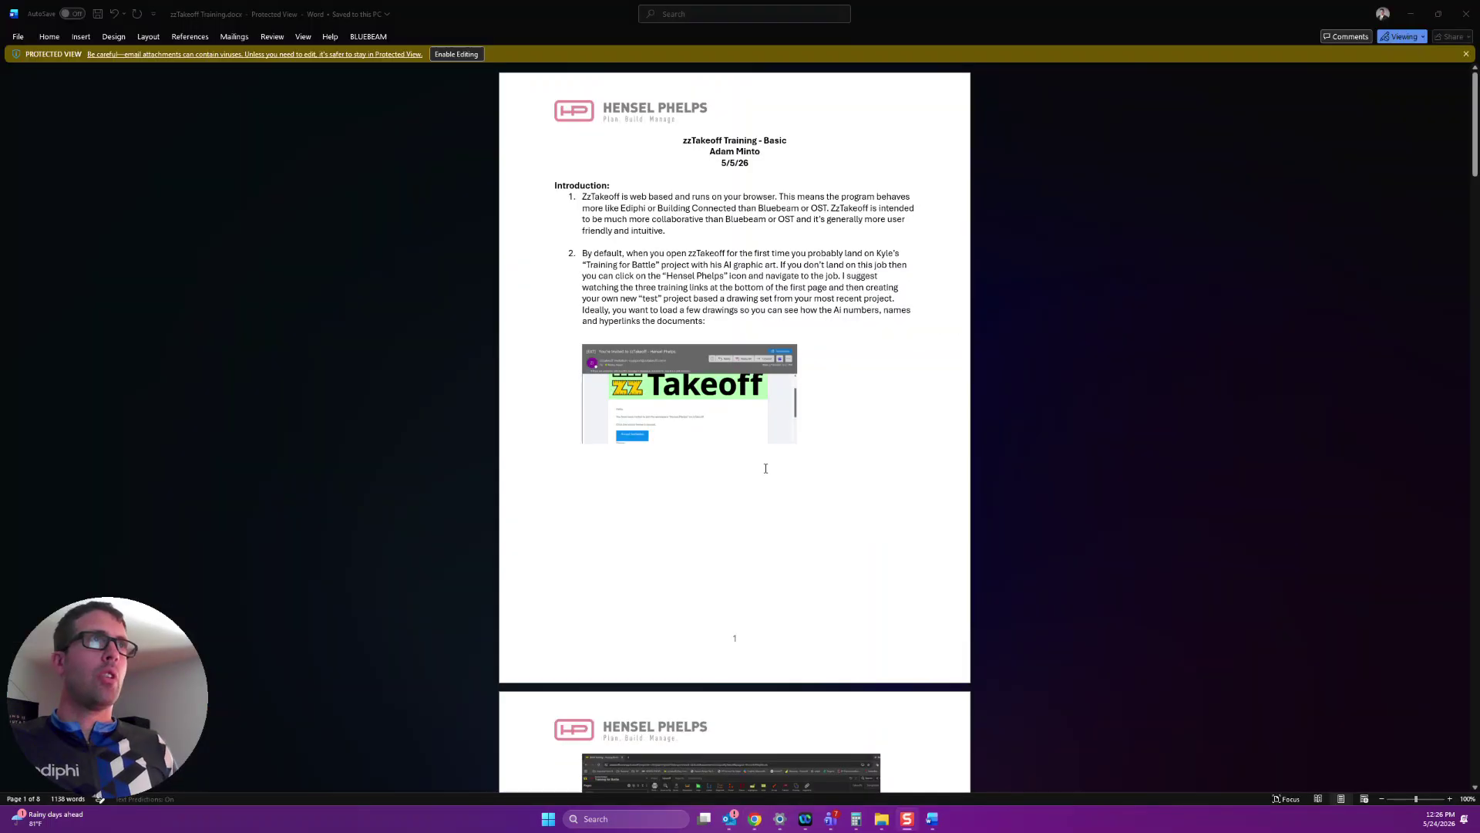
Review the first three pages of the zzTakeoff Training document in Word and return to the browser
scroll(654, 344, down, 7)
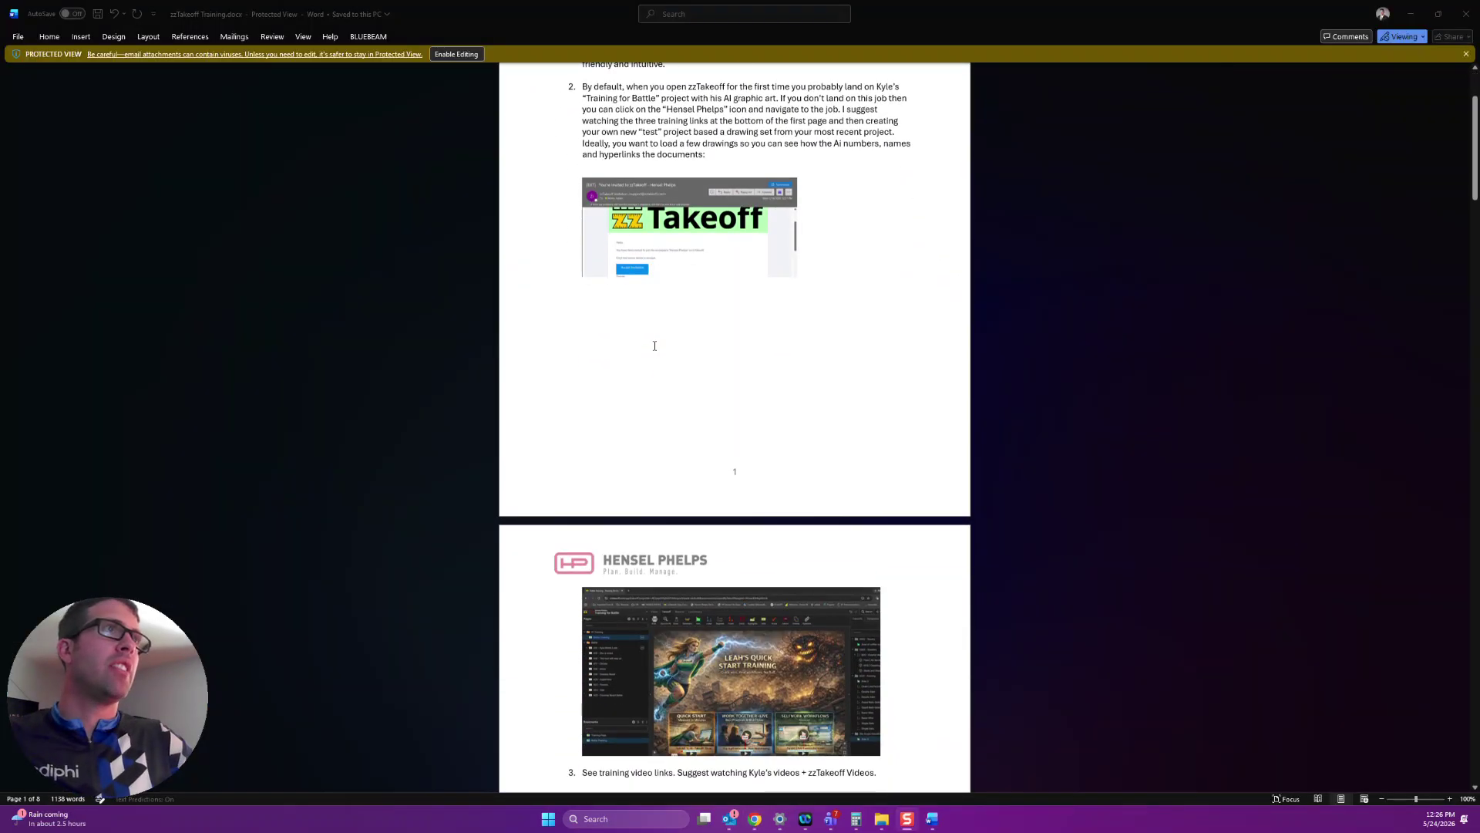
scroll(656, 354, down, 3)
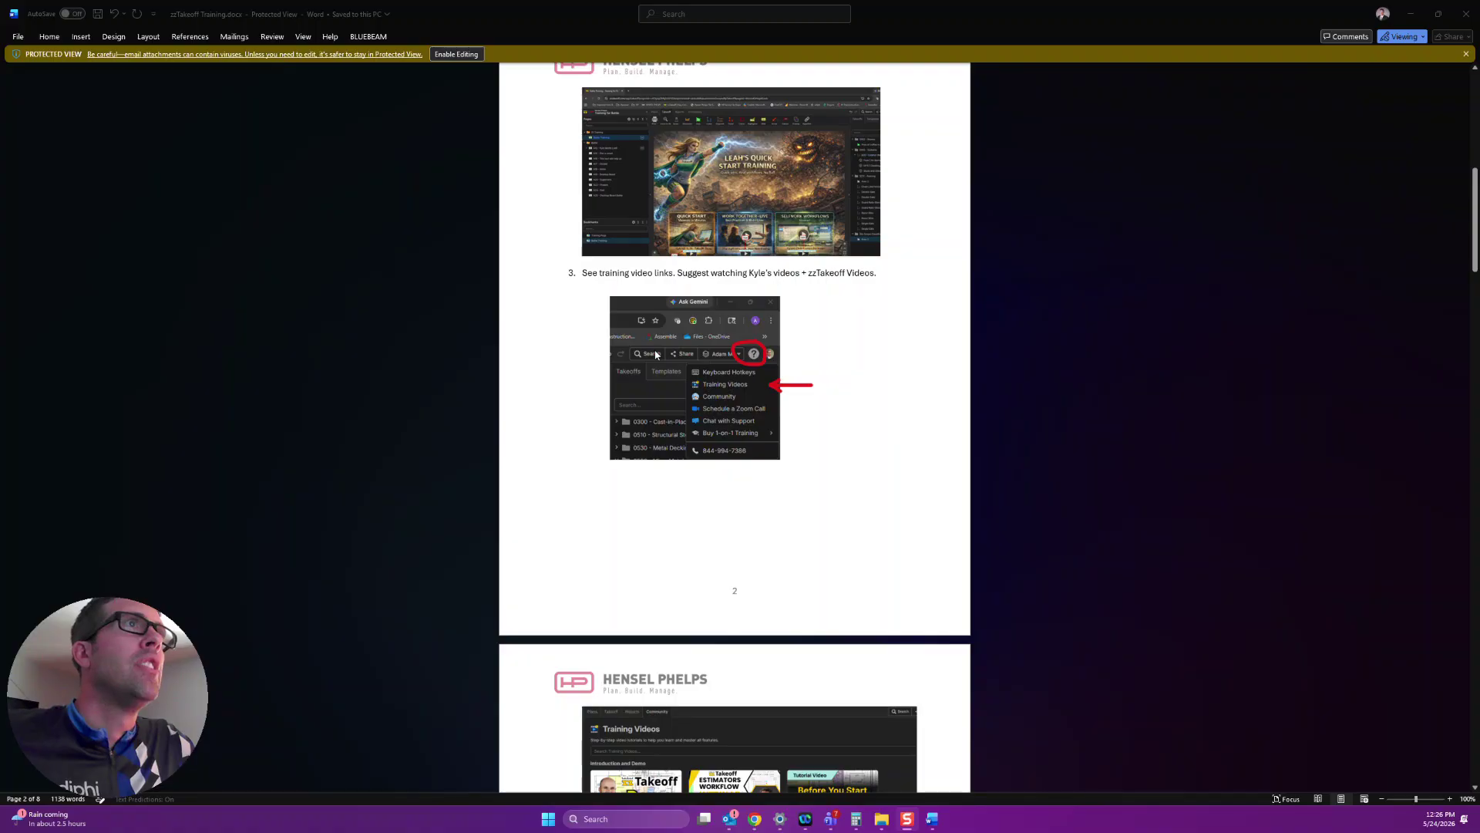
scroll(656, 354, down, 10)
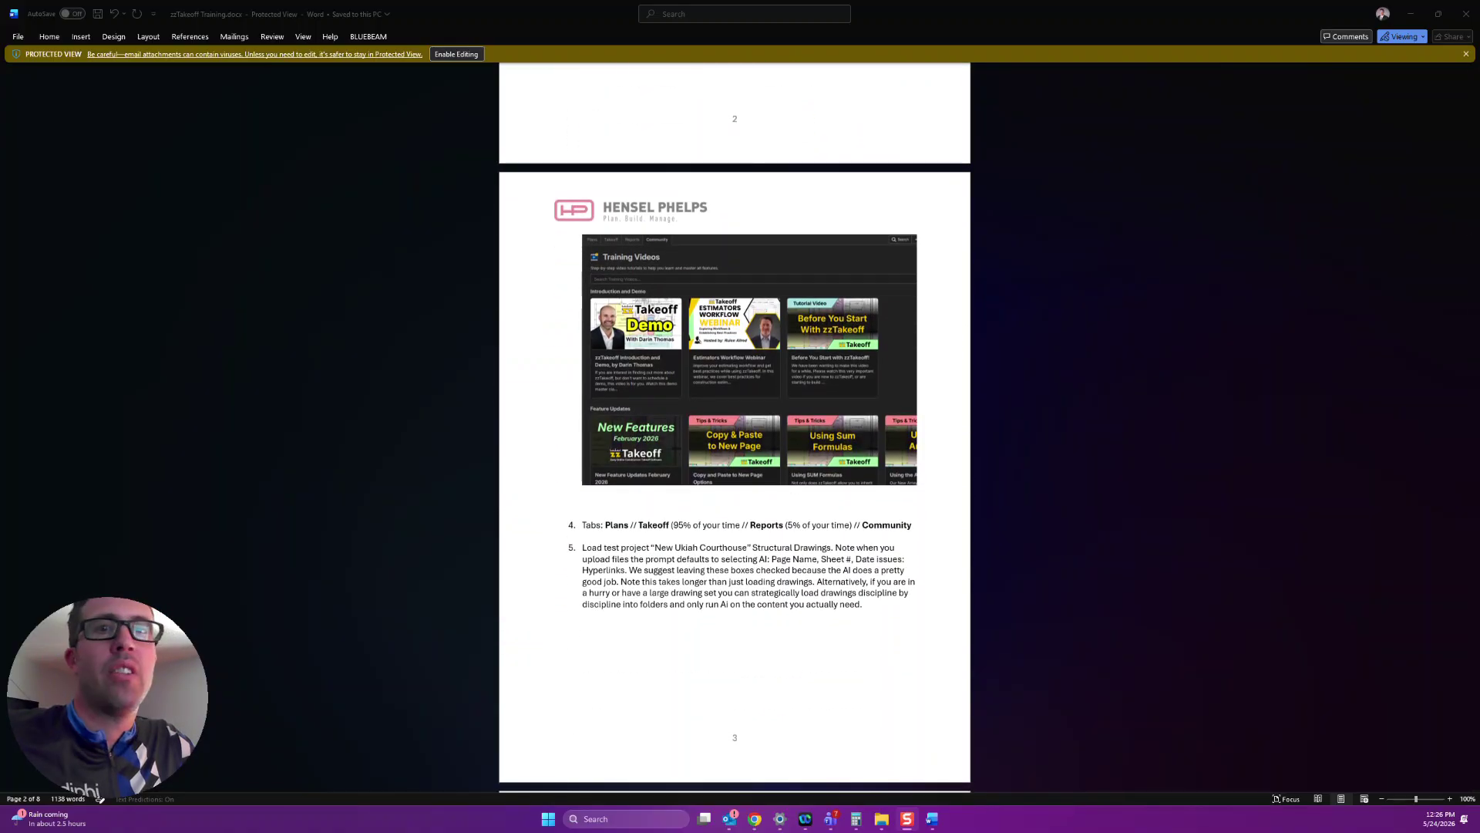
drag(931, 8, 1479, 171)
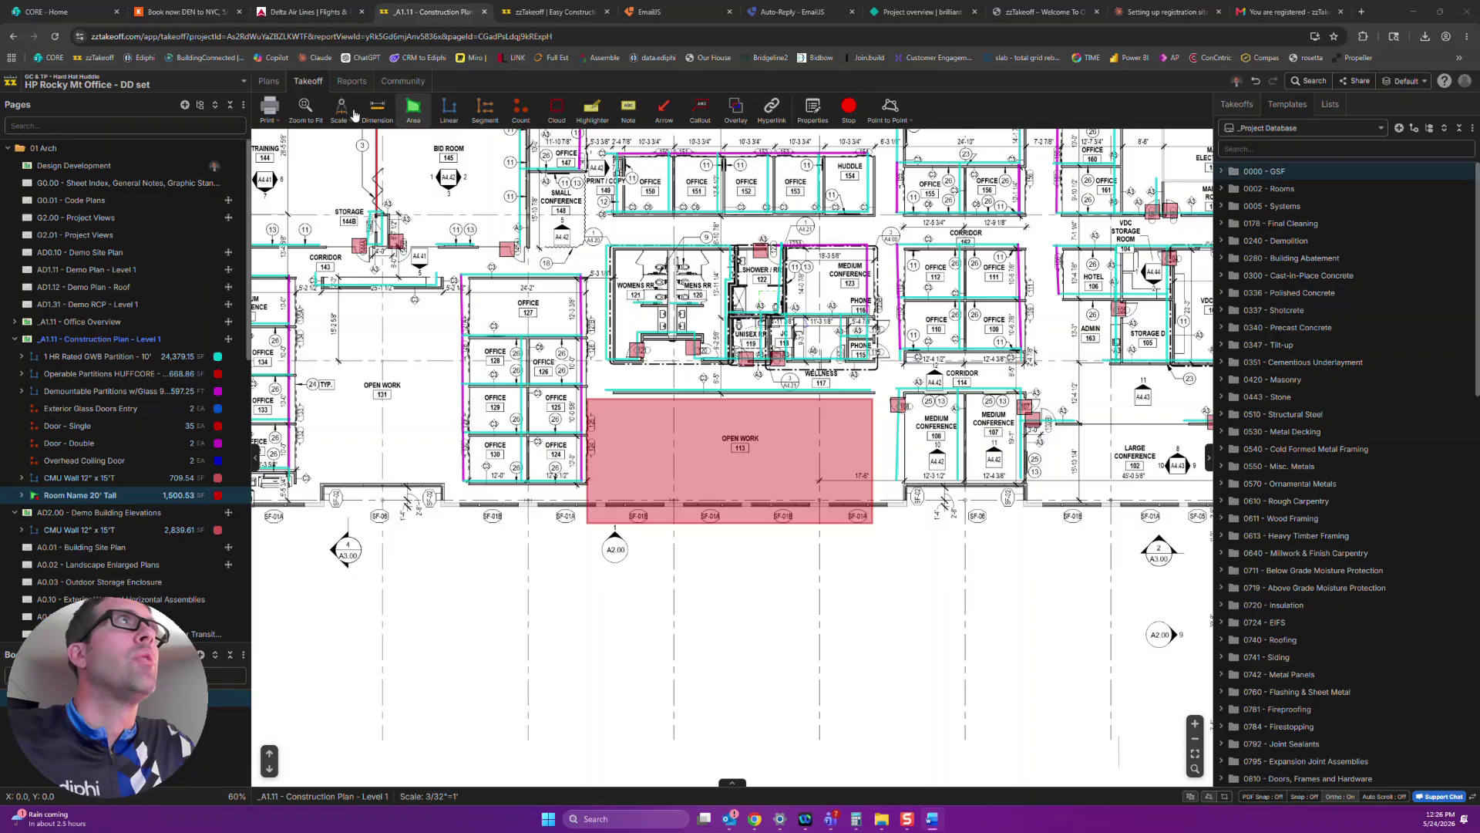
Open the community's Training Videos and browse the webinar recordings, Getting Started tutorials, and Tips and Tricks
click(404, 82)
click(76, 338)
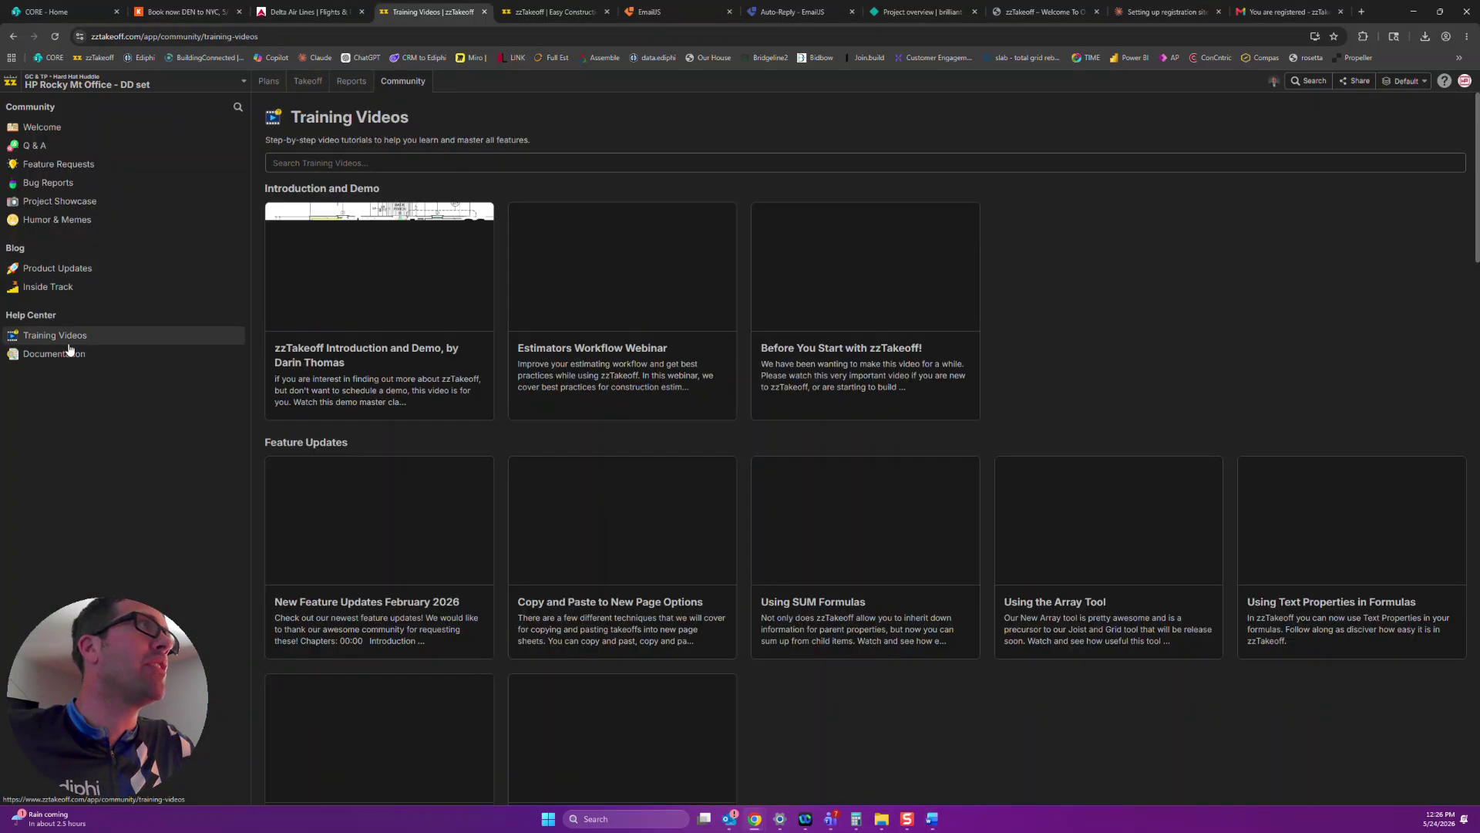
scroll(401, 570, down, 8)
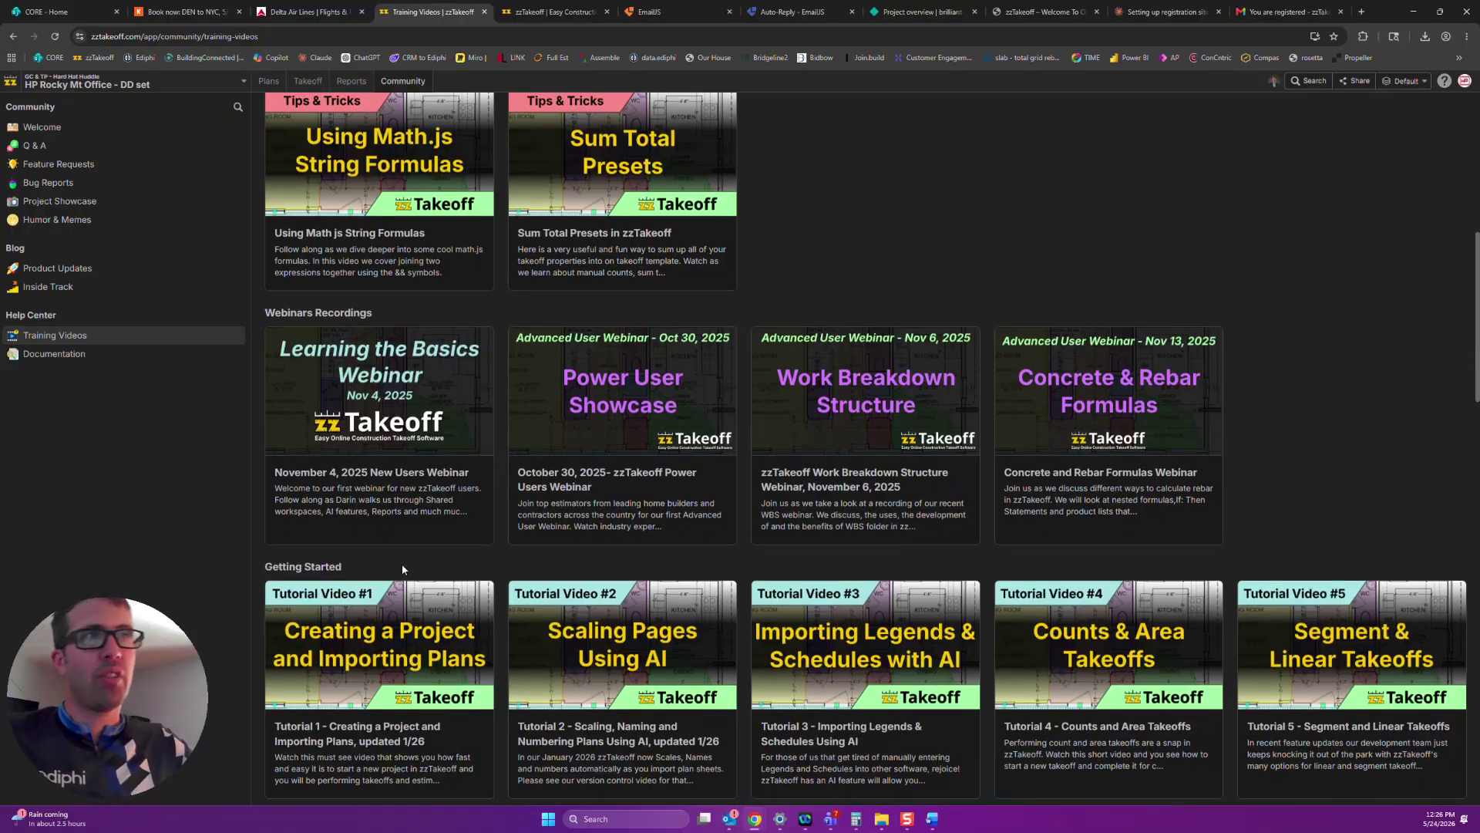
scroll(402, 570, down, 4)
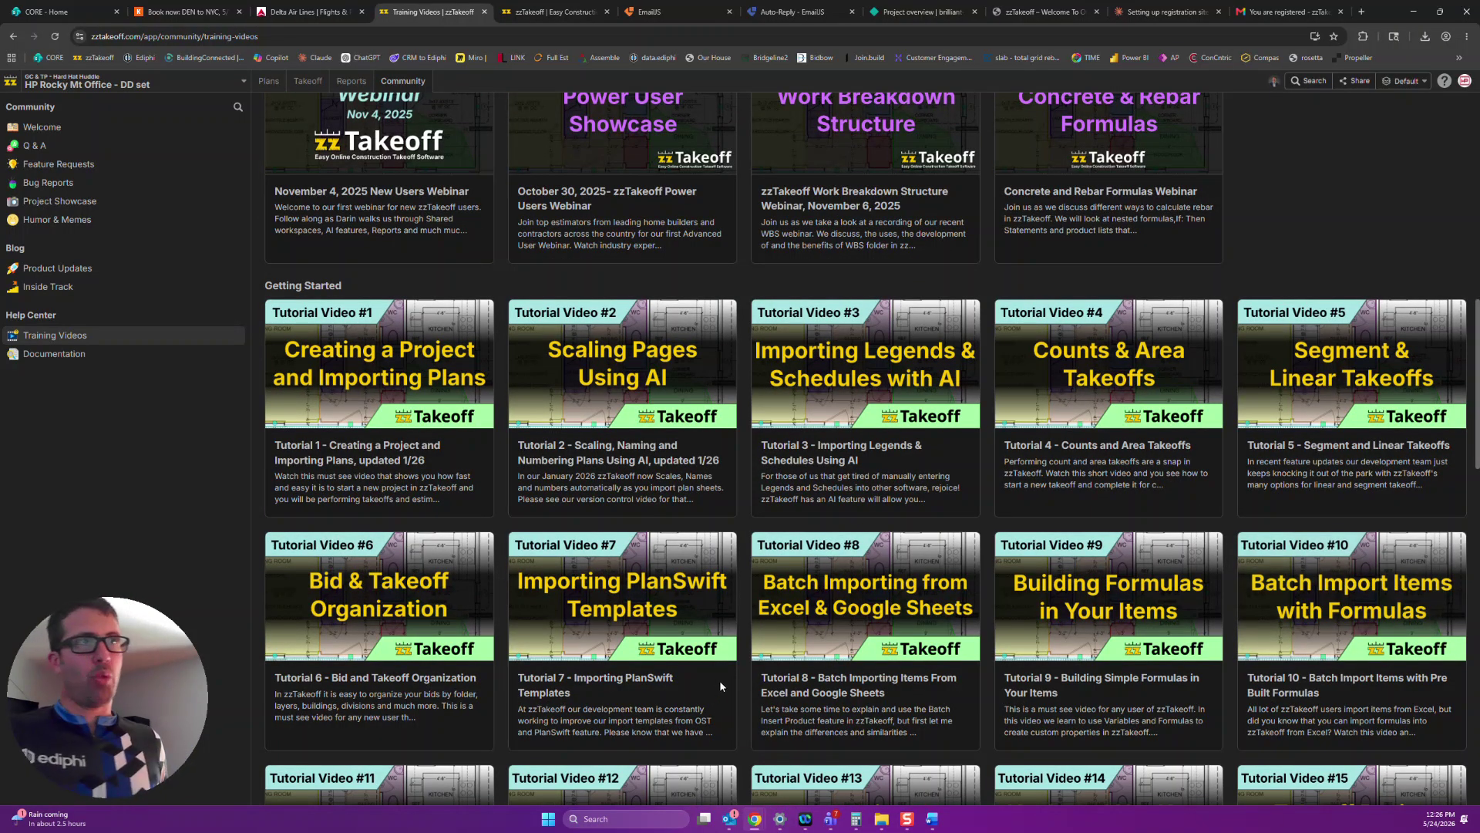
scroll(740, 678, down, 6)
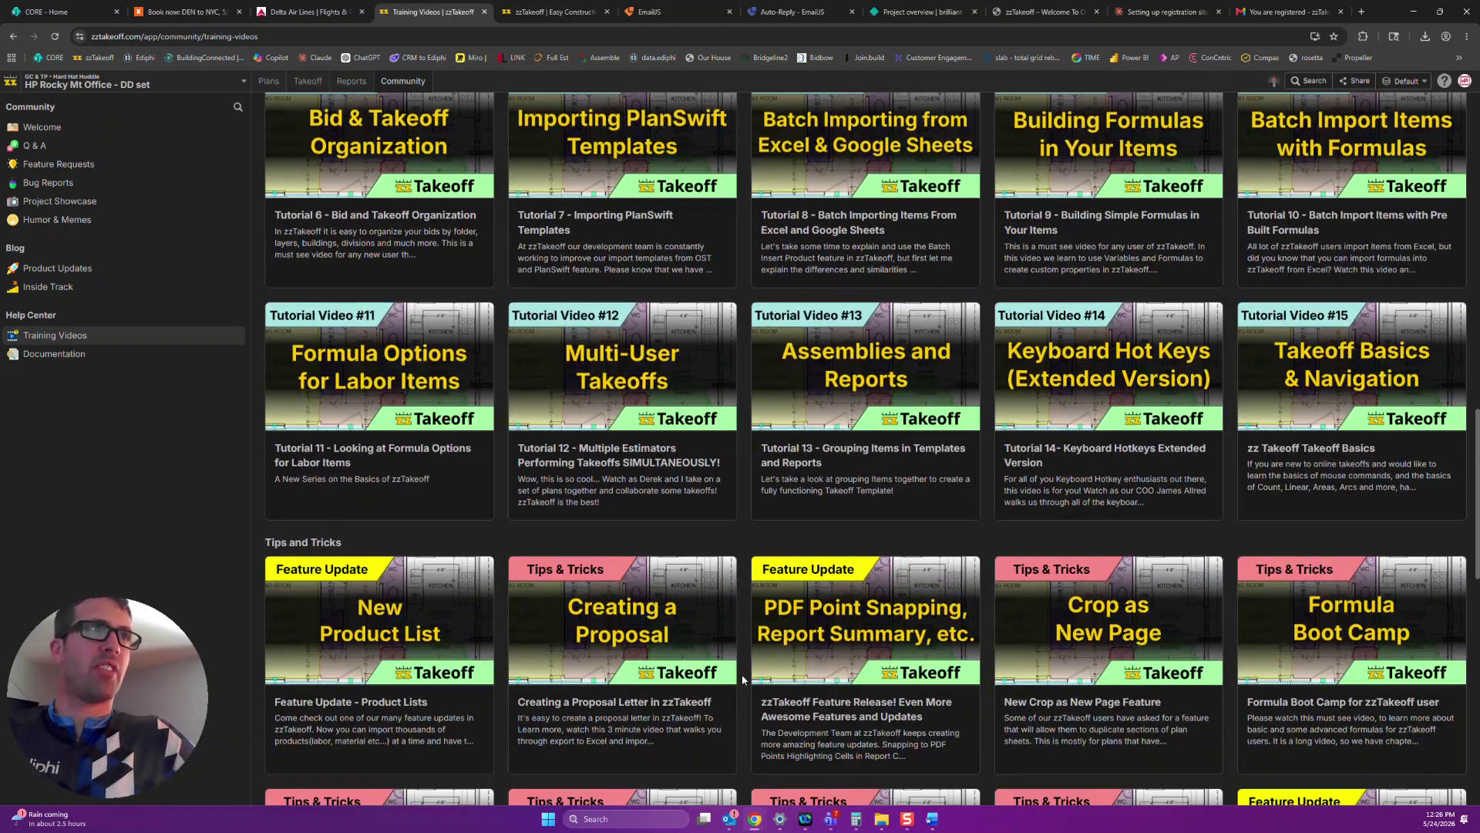
scroll(369, 161, up, 5)
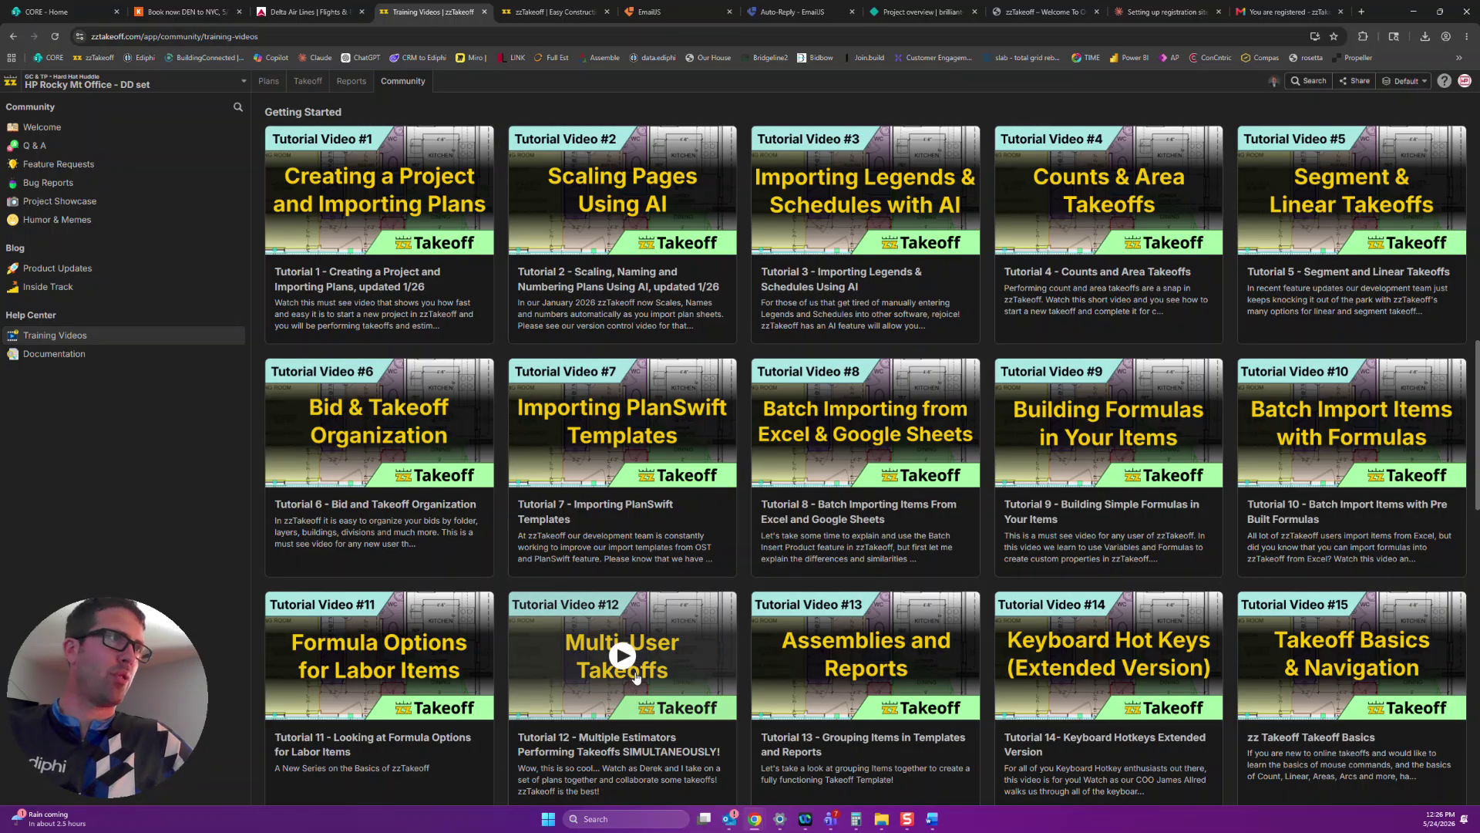
scroll(591, 642, up, 14)
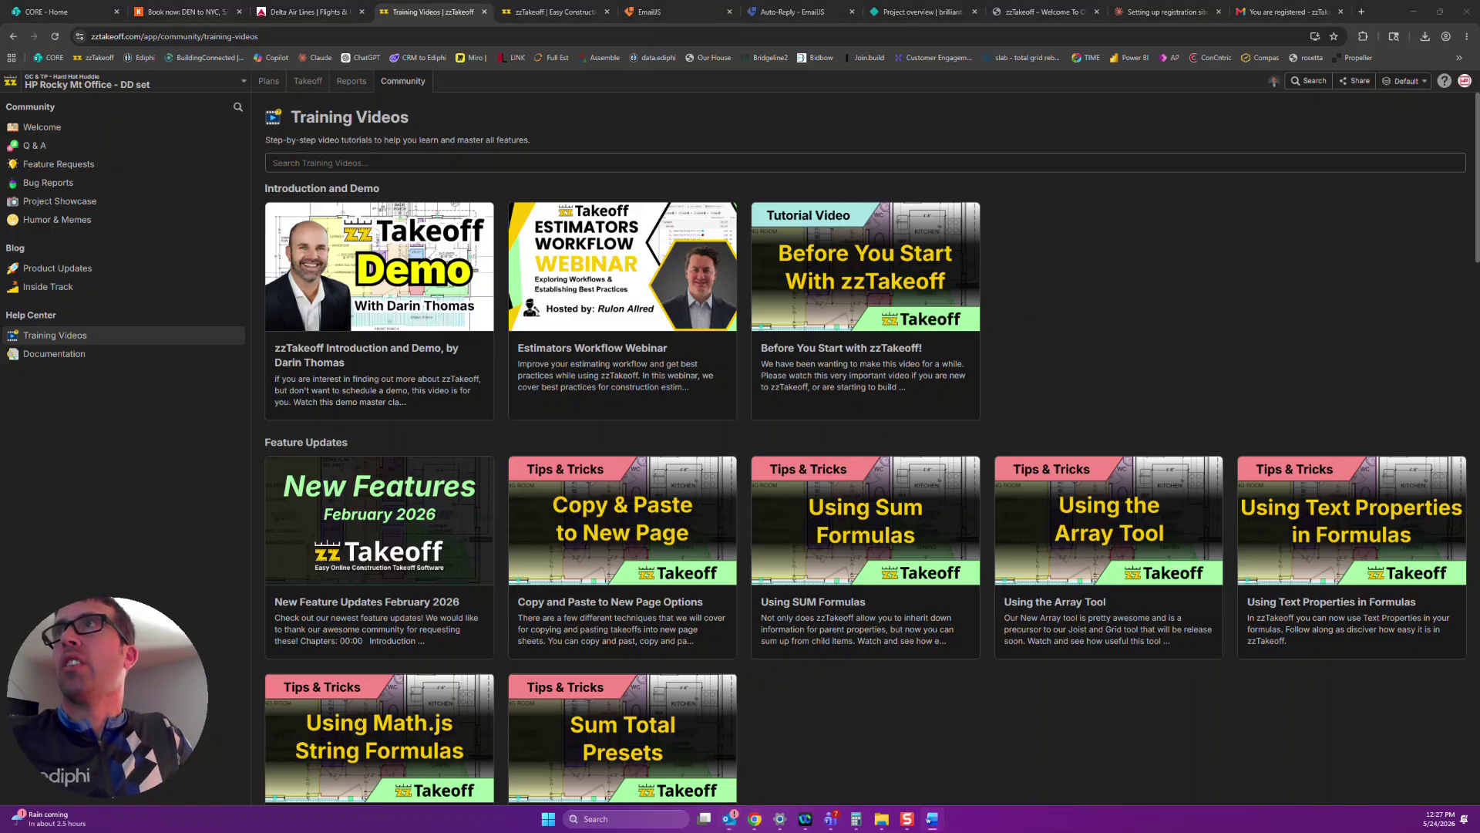
Review the numbered tips from item 7 through 27 in the zzTakeoff Training document in Word, then uncover the browser behind it
drag(1053, 0, 1005, 0)
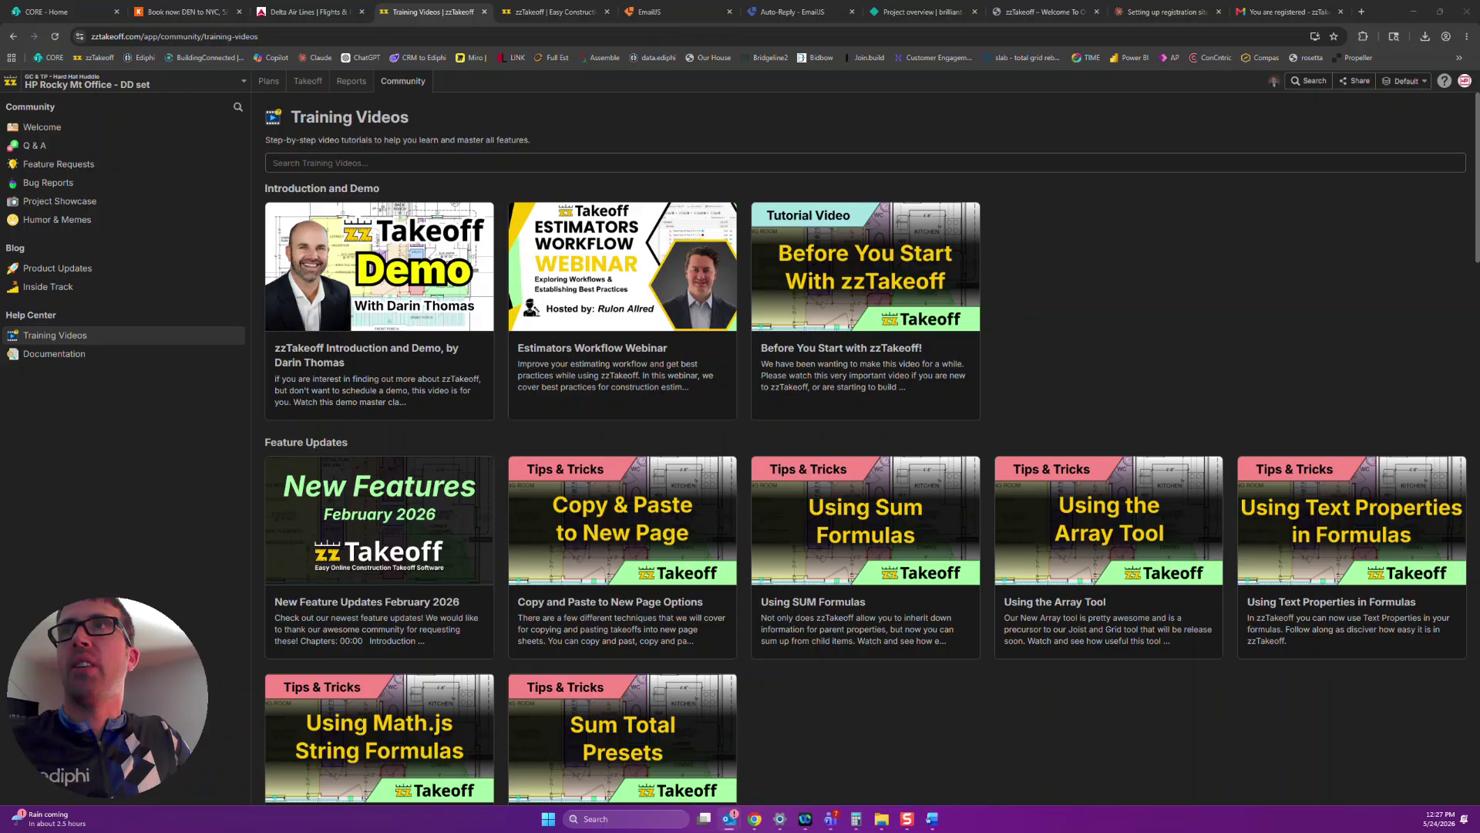
key(alt+Tab)
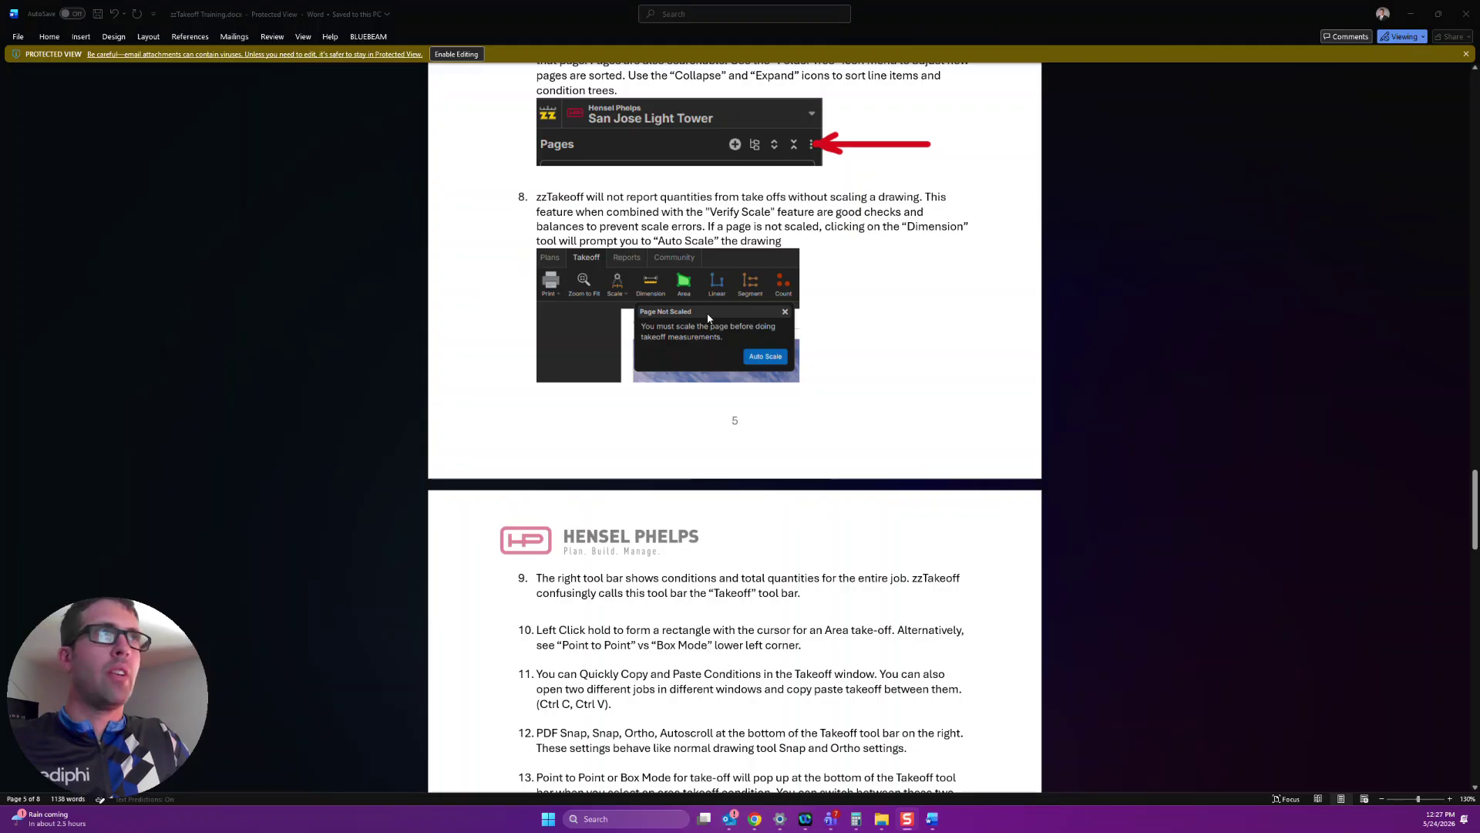
scroll(677, 337, up, 5)
scroll(677, 337, up, 8)
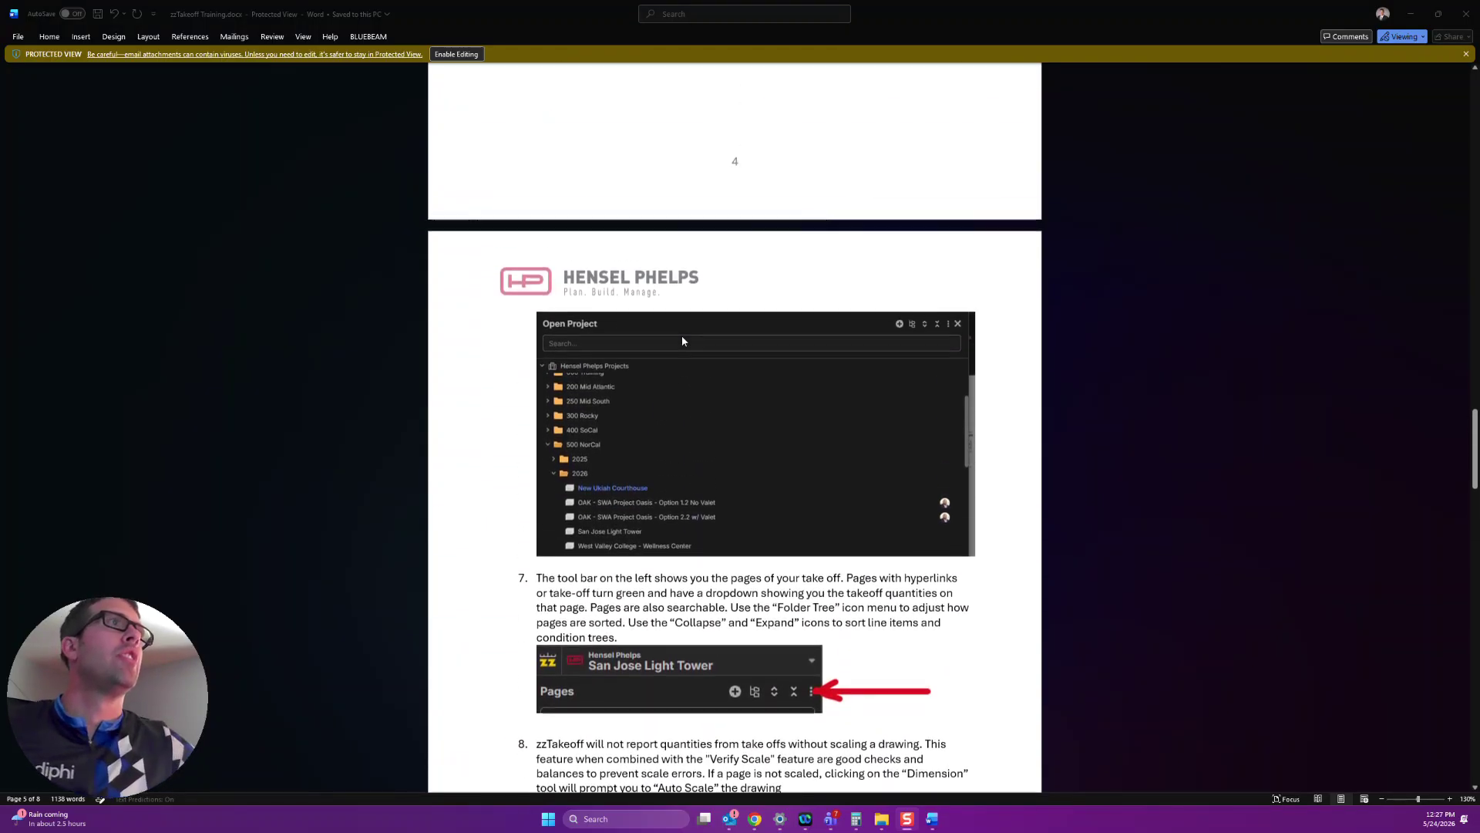
scroll(683, 336, down, 8)
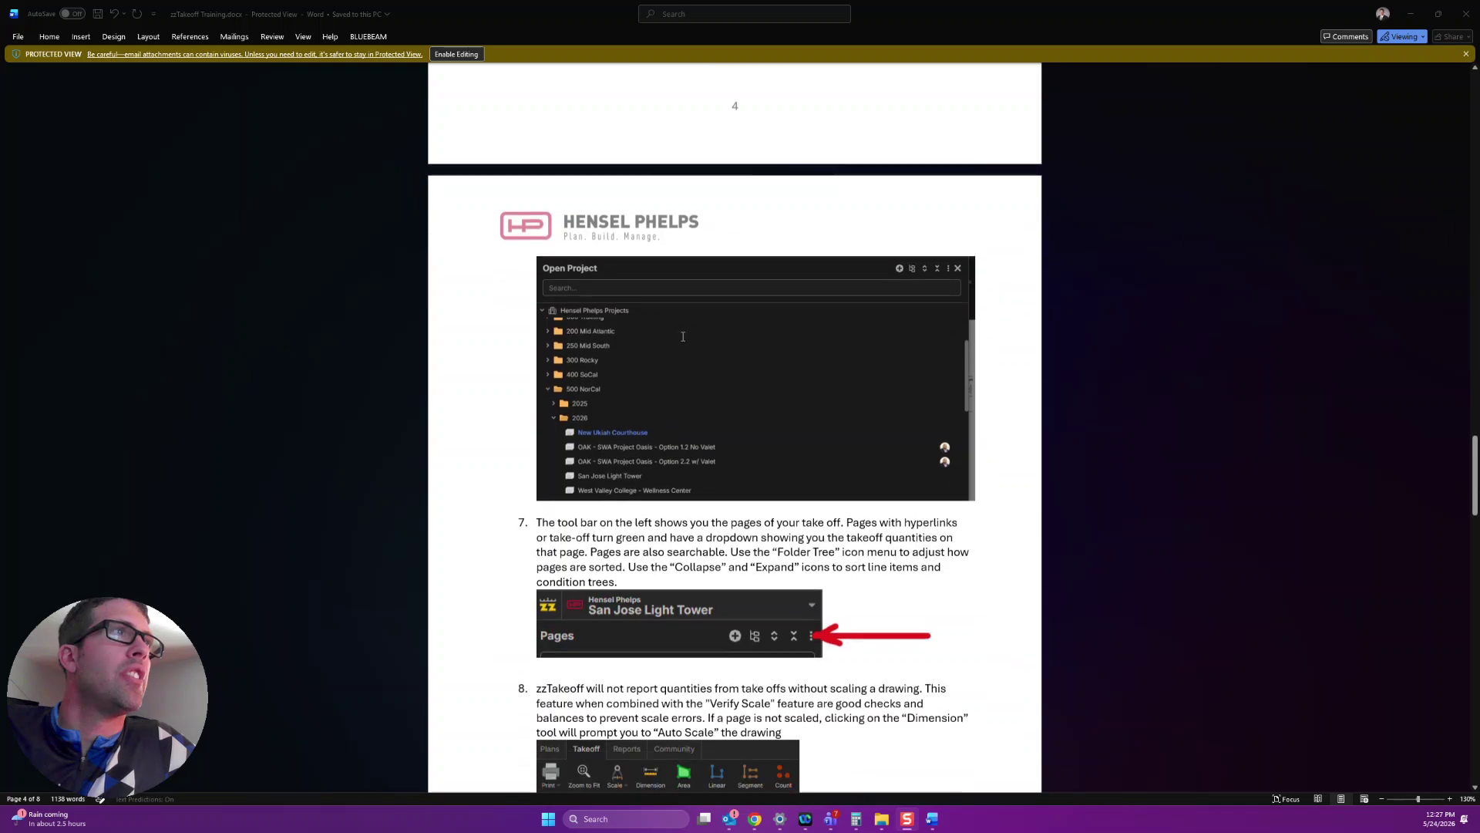
scroll(683, 340, down, 5)
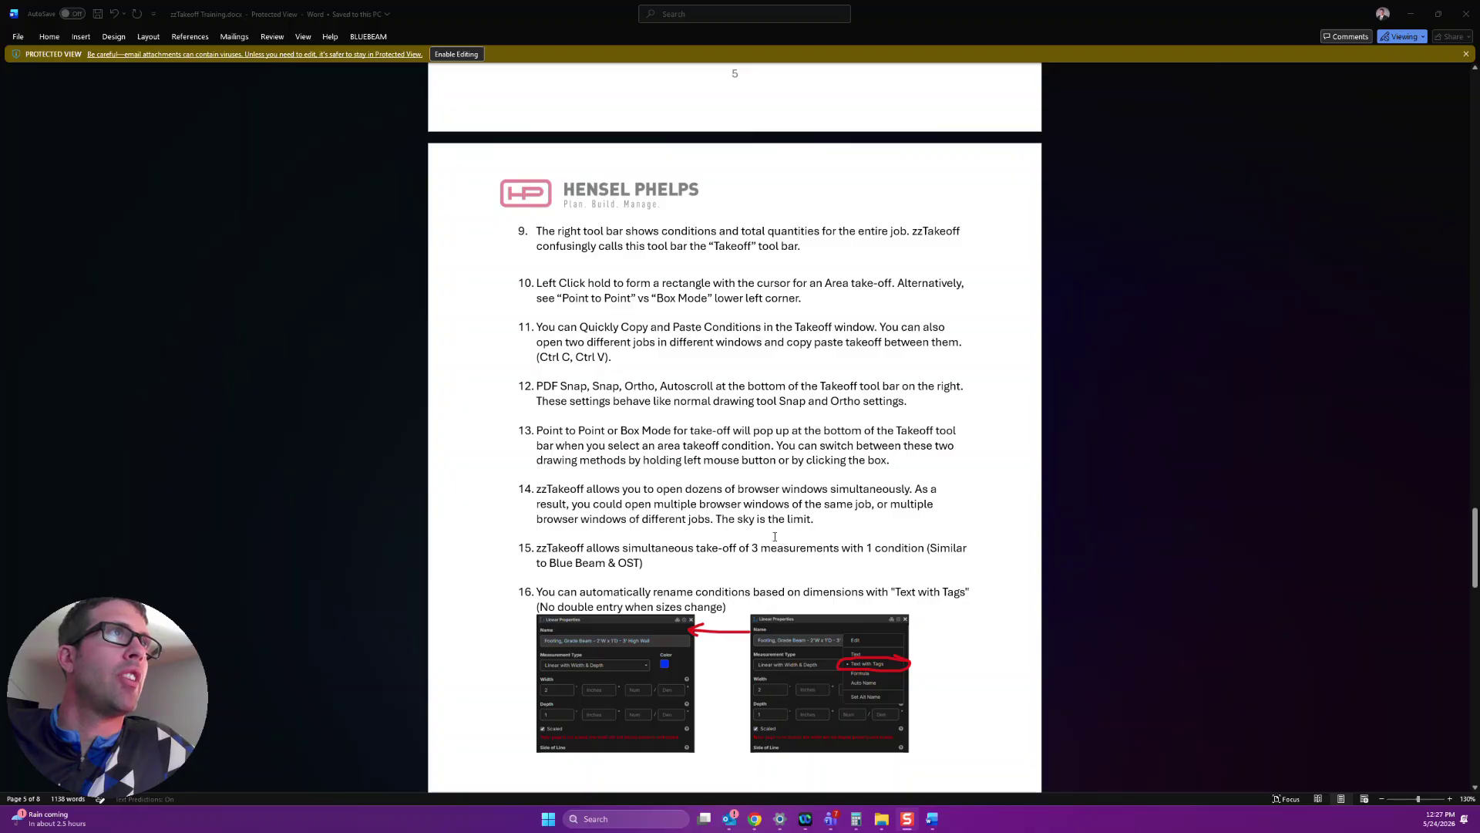
scroll(774, 536, down, 5)
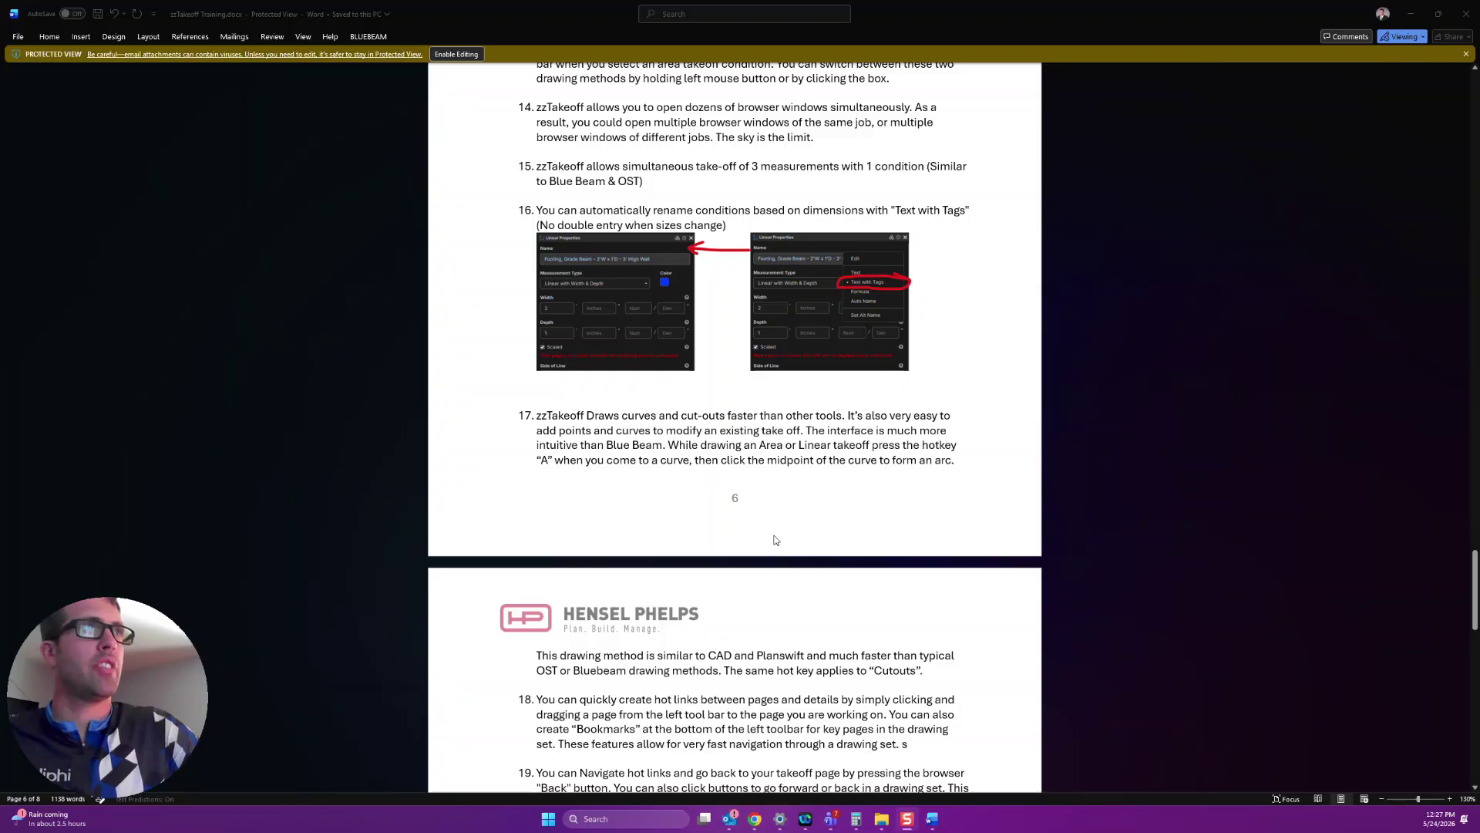
scroll(775, 540, down, 4)
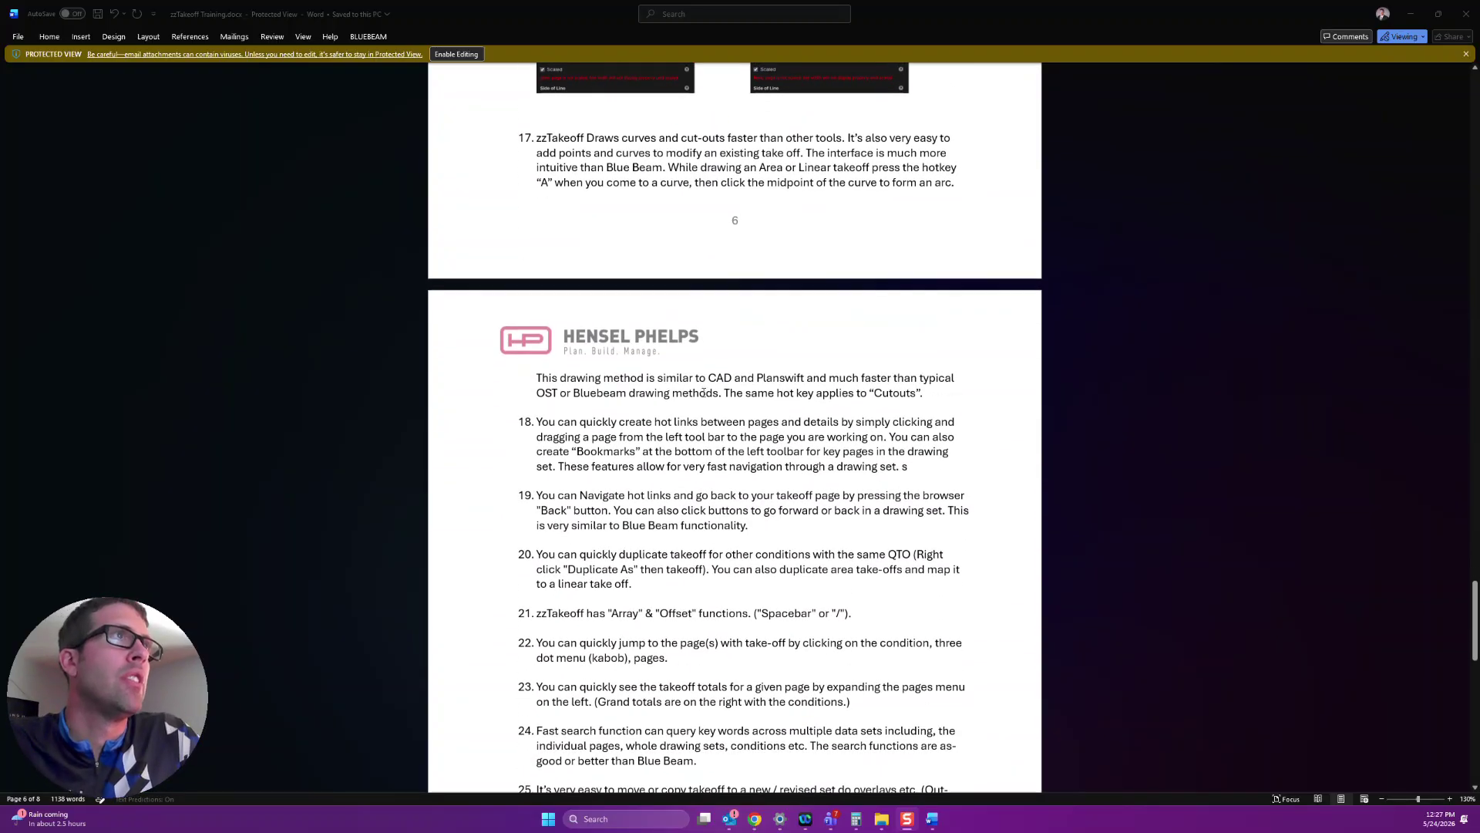
scroll(703, 392, down, 2)
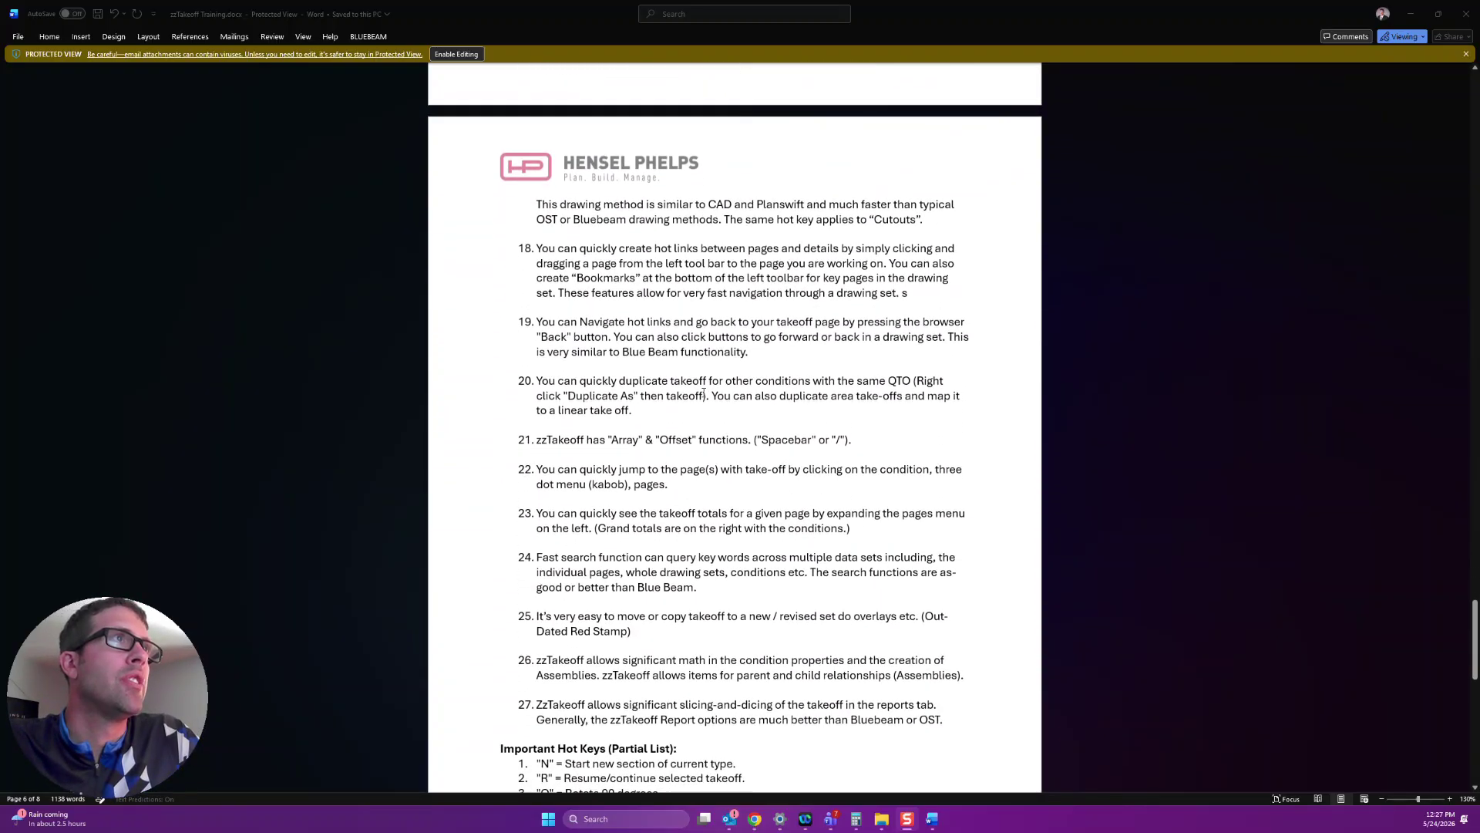
scroll(693, 599, down, 1)
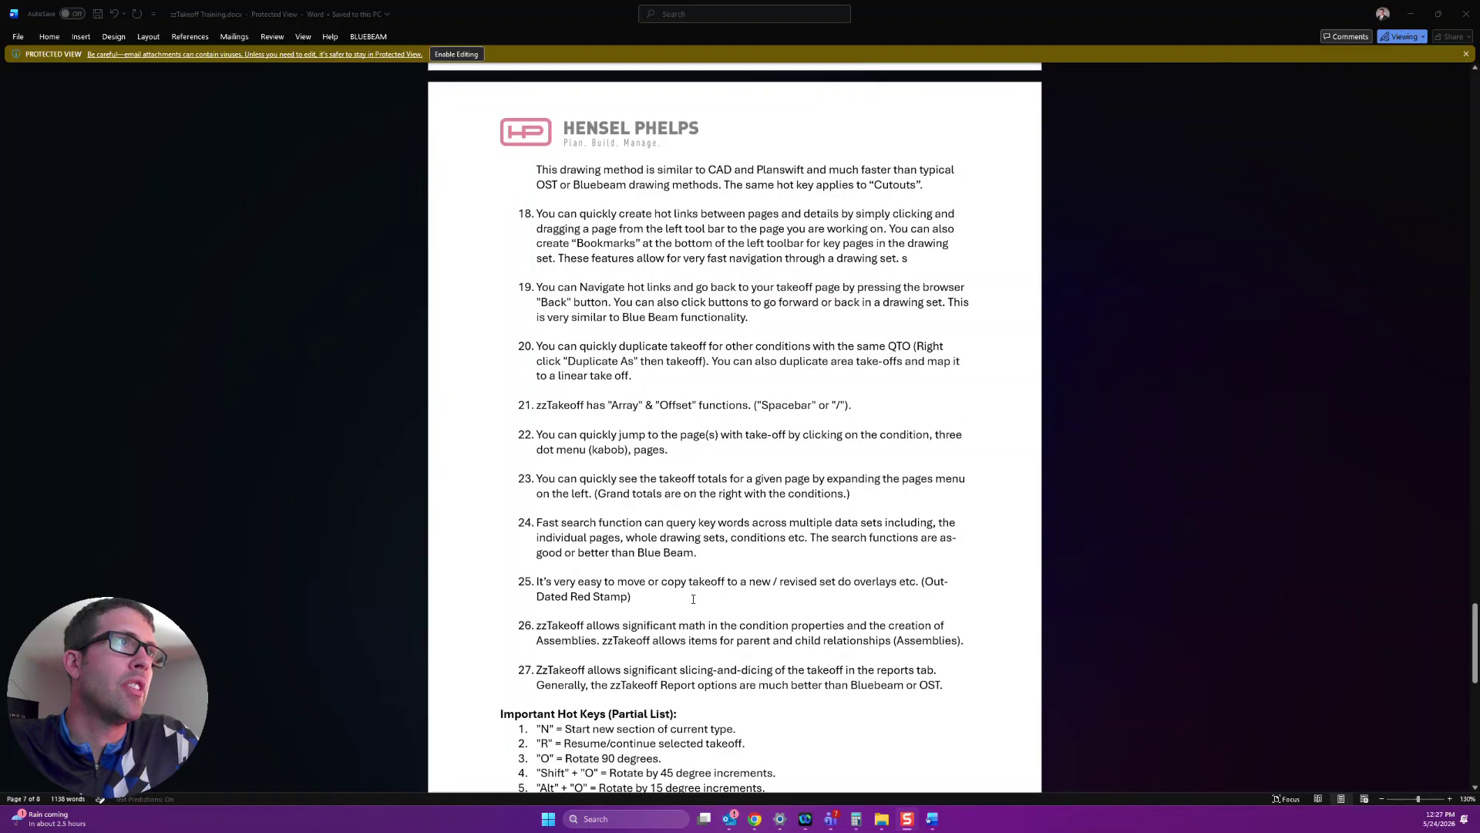
key(alt+Tab)
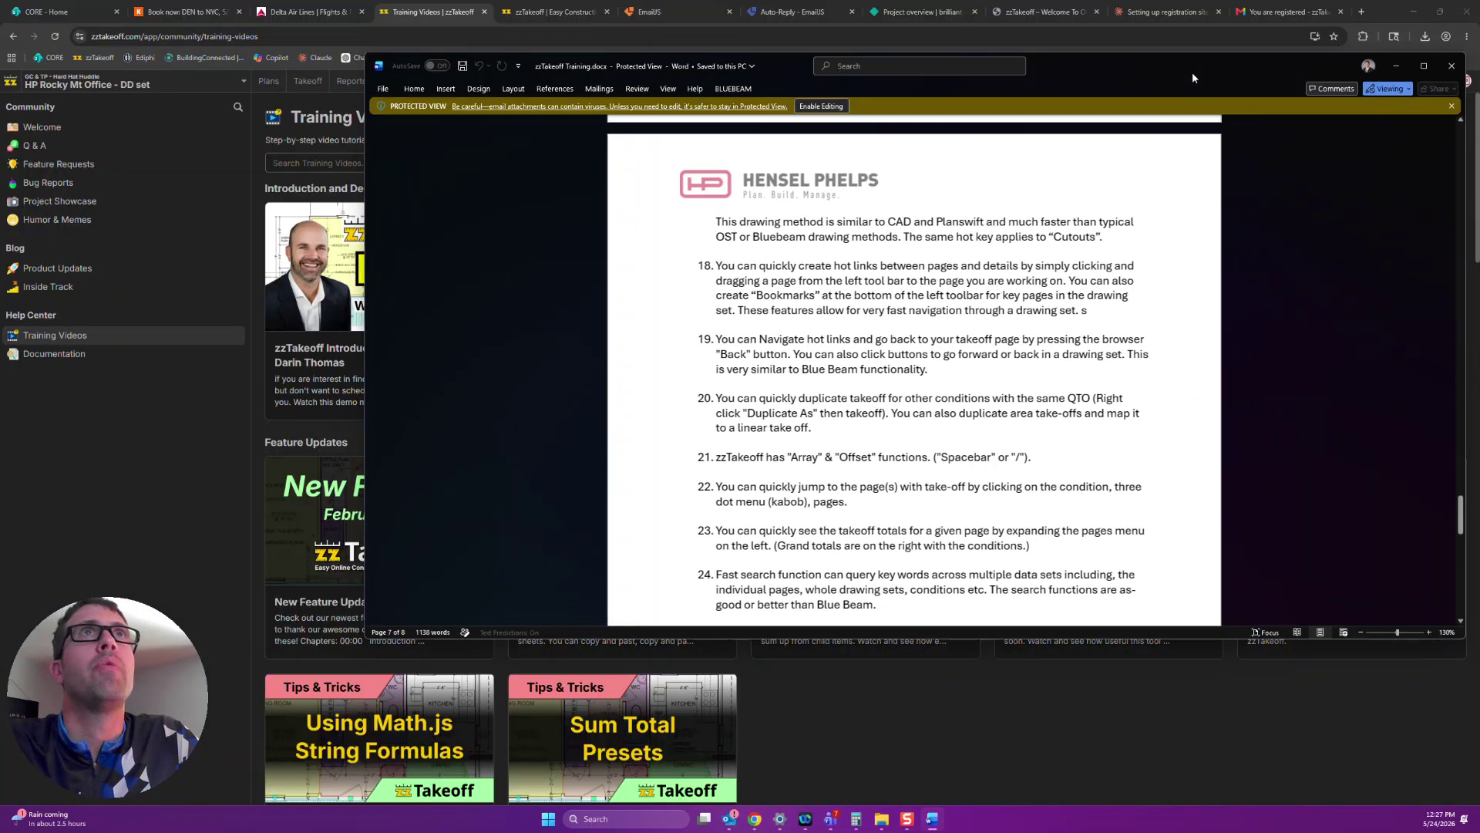
Return to the project's takeoff view in the browser and search all pages for "Medium"
click(323, 89)
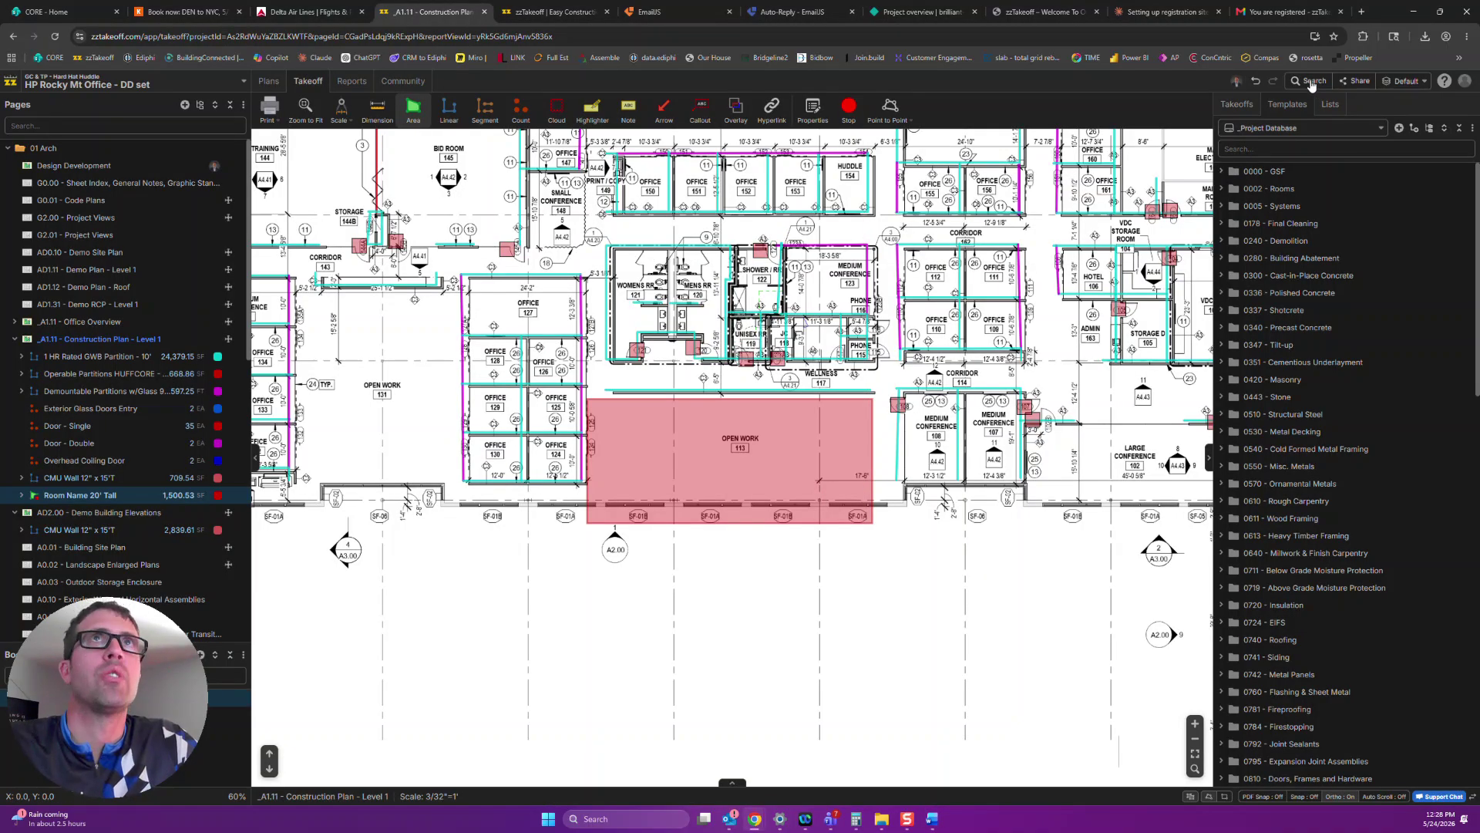
click(1312, 82)
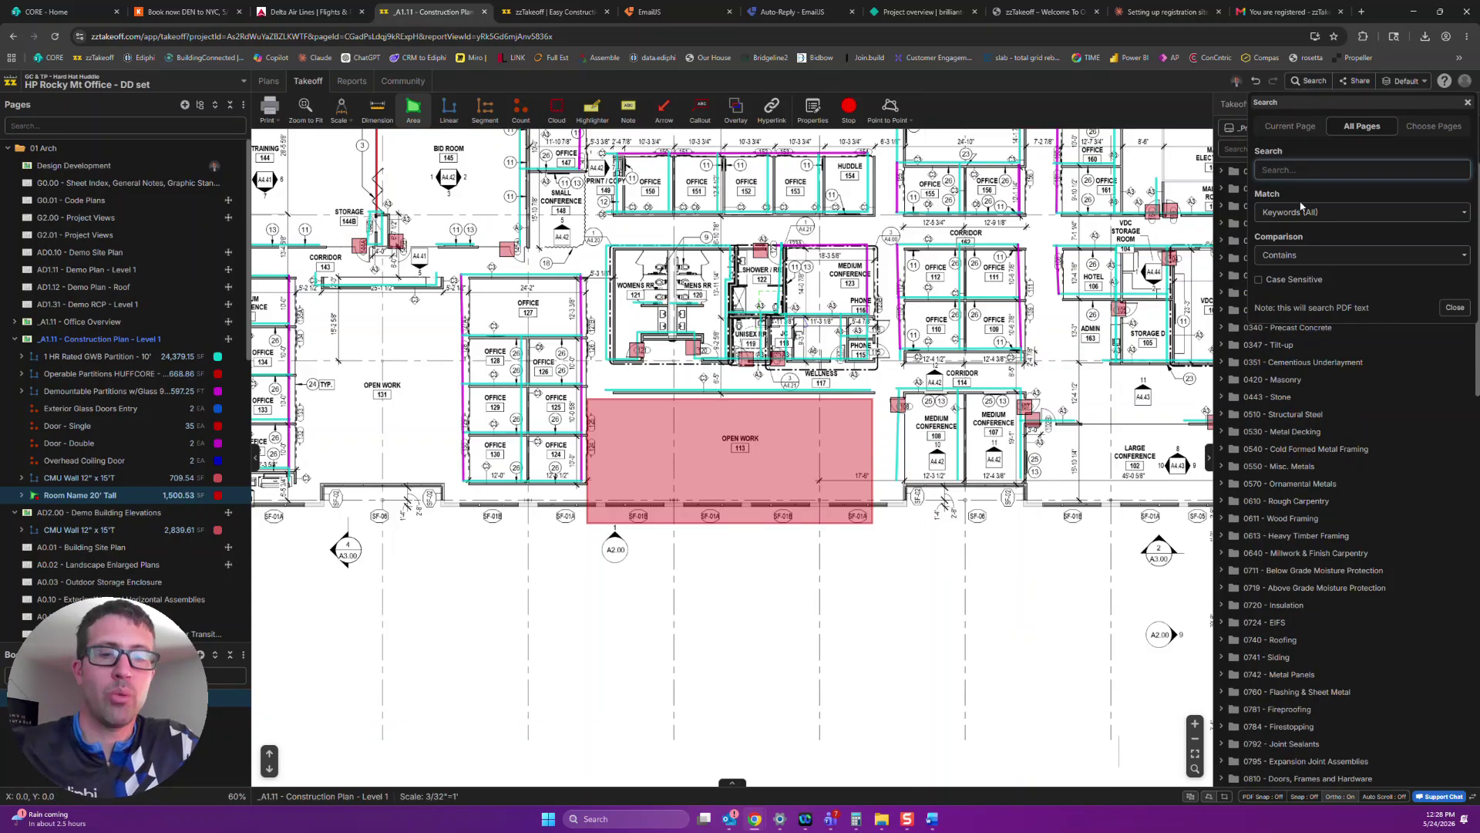
text(Mediu)
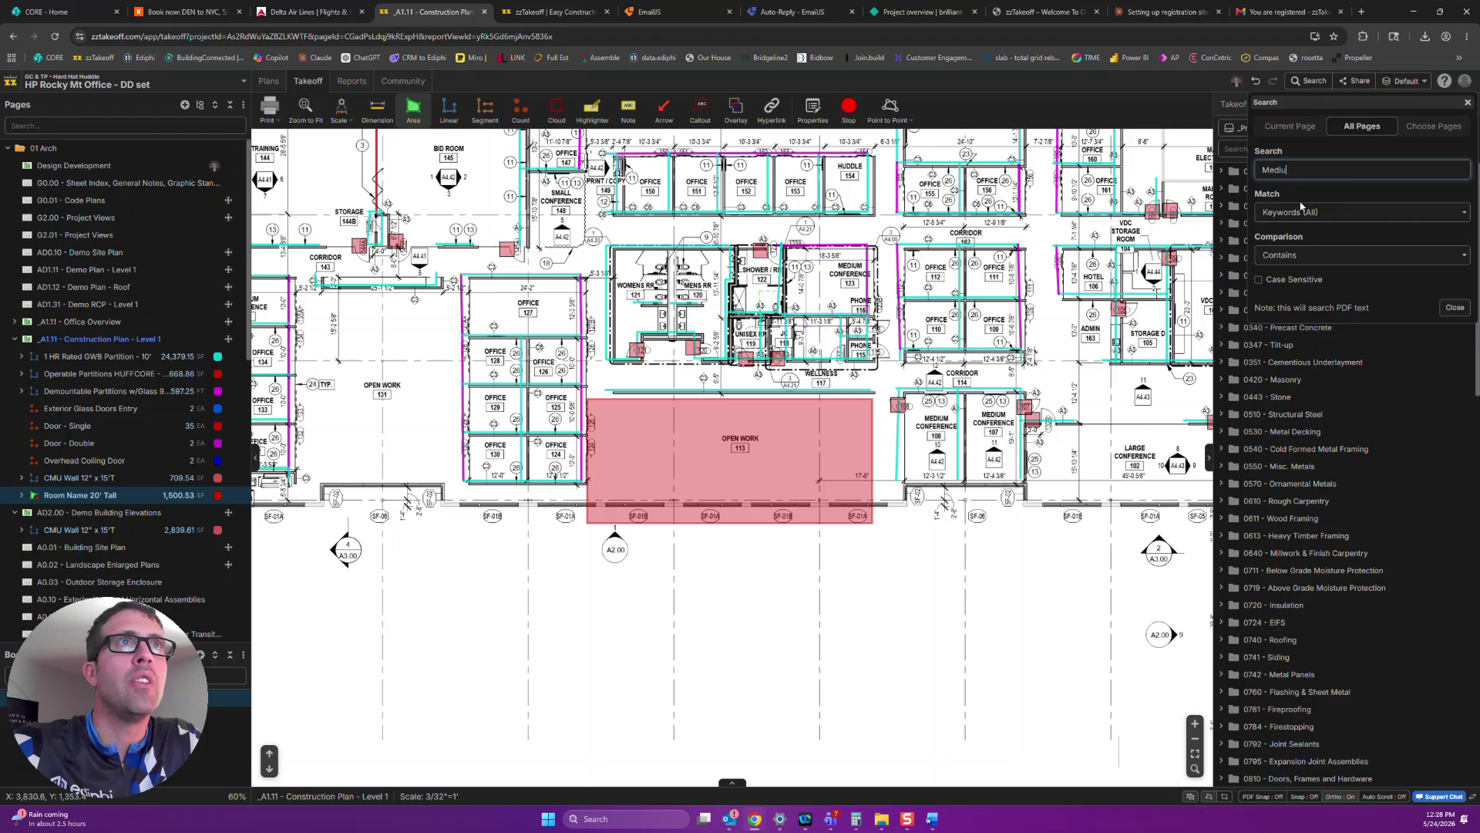
text(m)
key(Return)
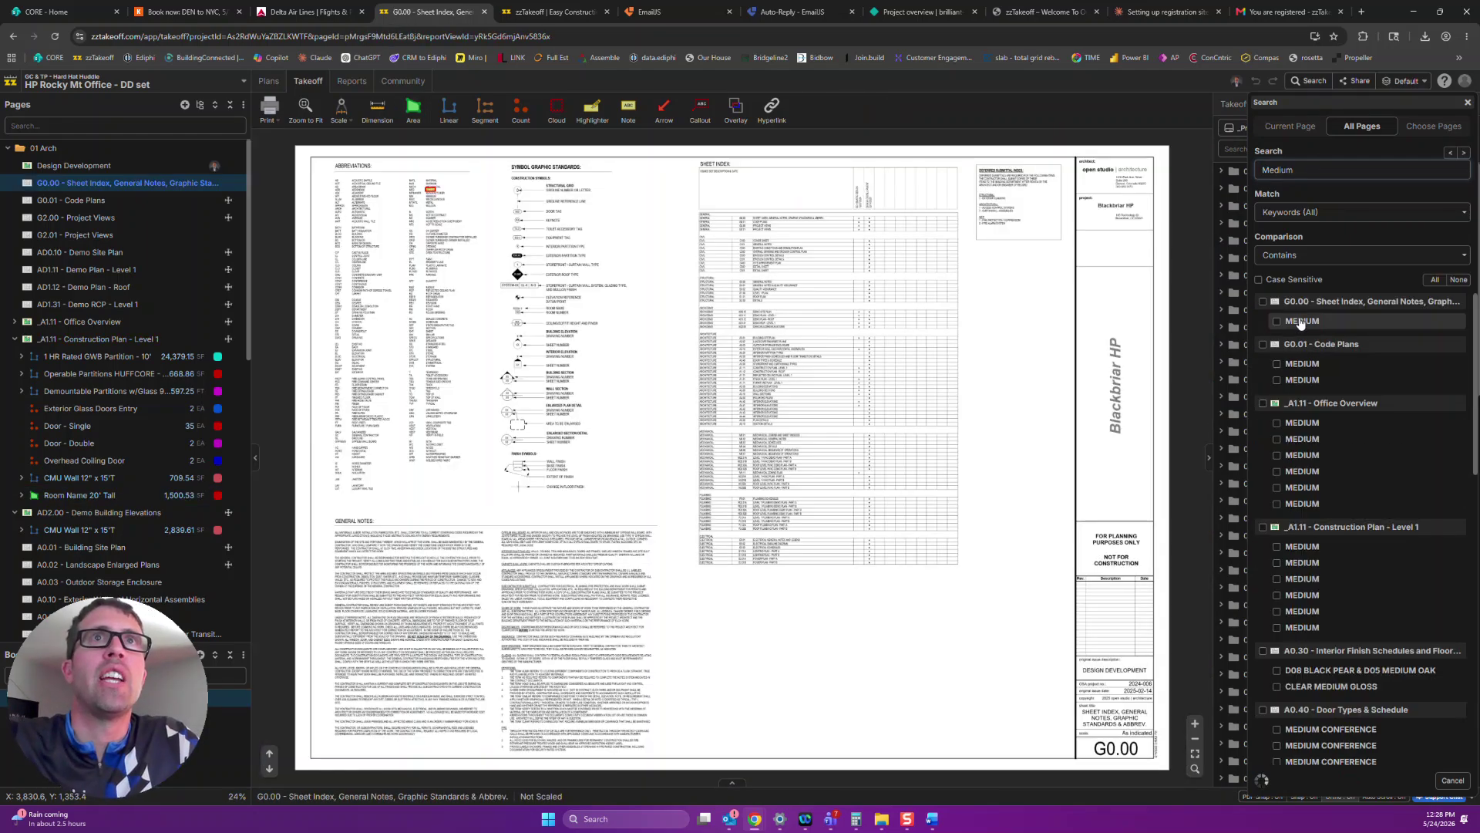
View individual Medium matches on the G0.00, _A1.11 - Office Overview and _A1.11 - Construction Plan - Level 1 pages
click(1301, 322)
click(1302, 422)
click(1306, 488)
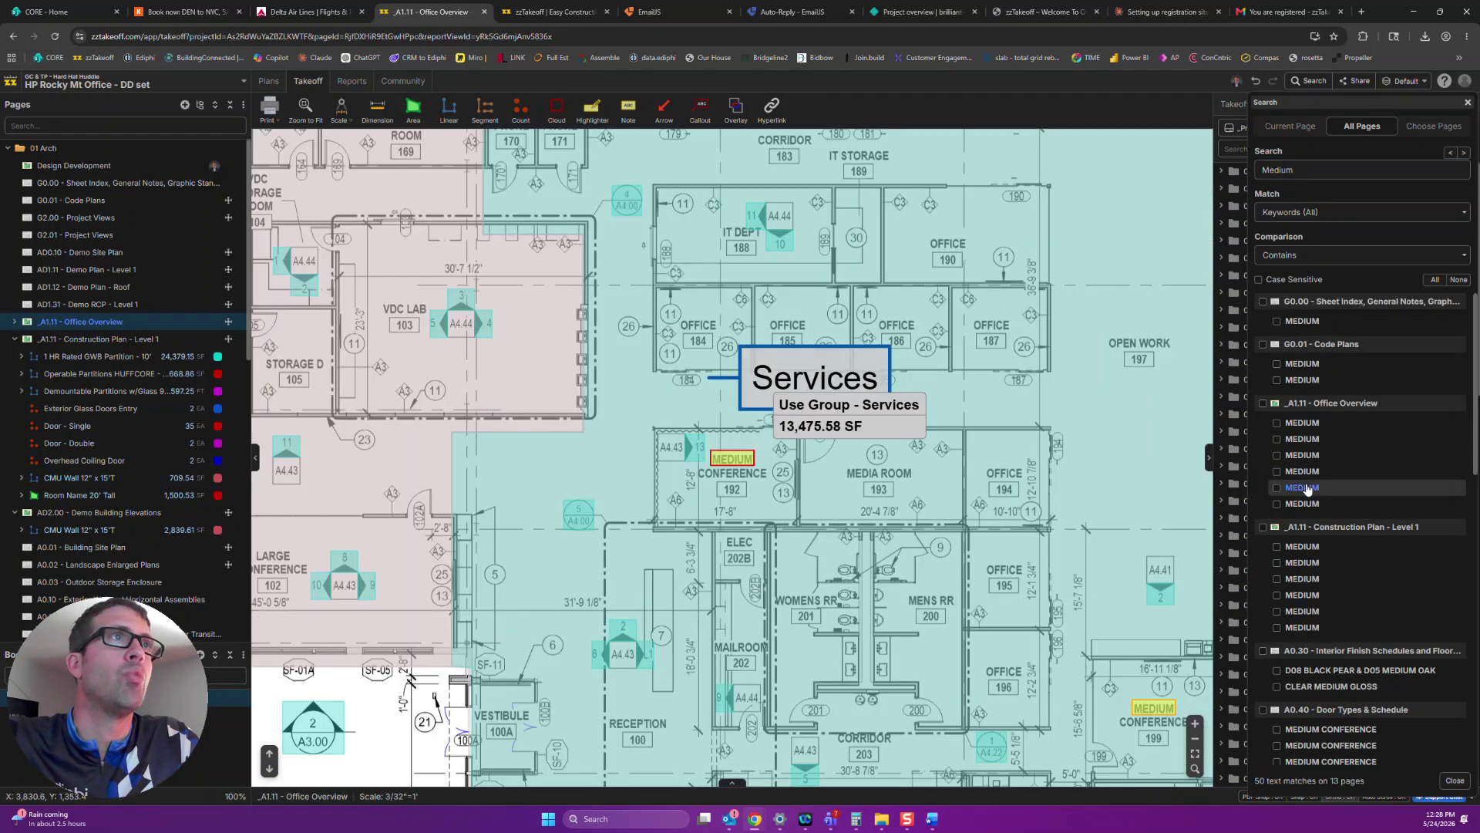
click(1303, 595)
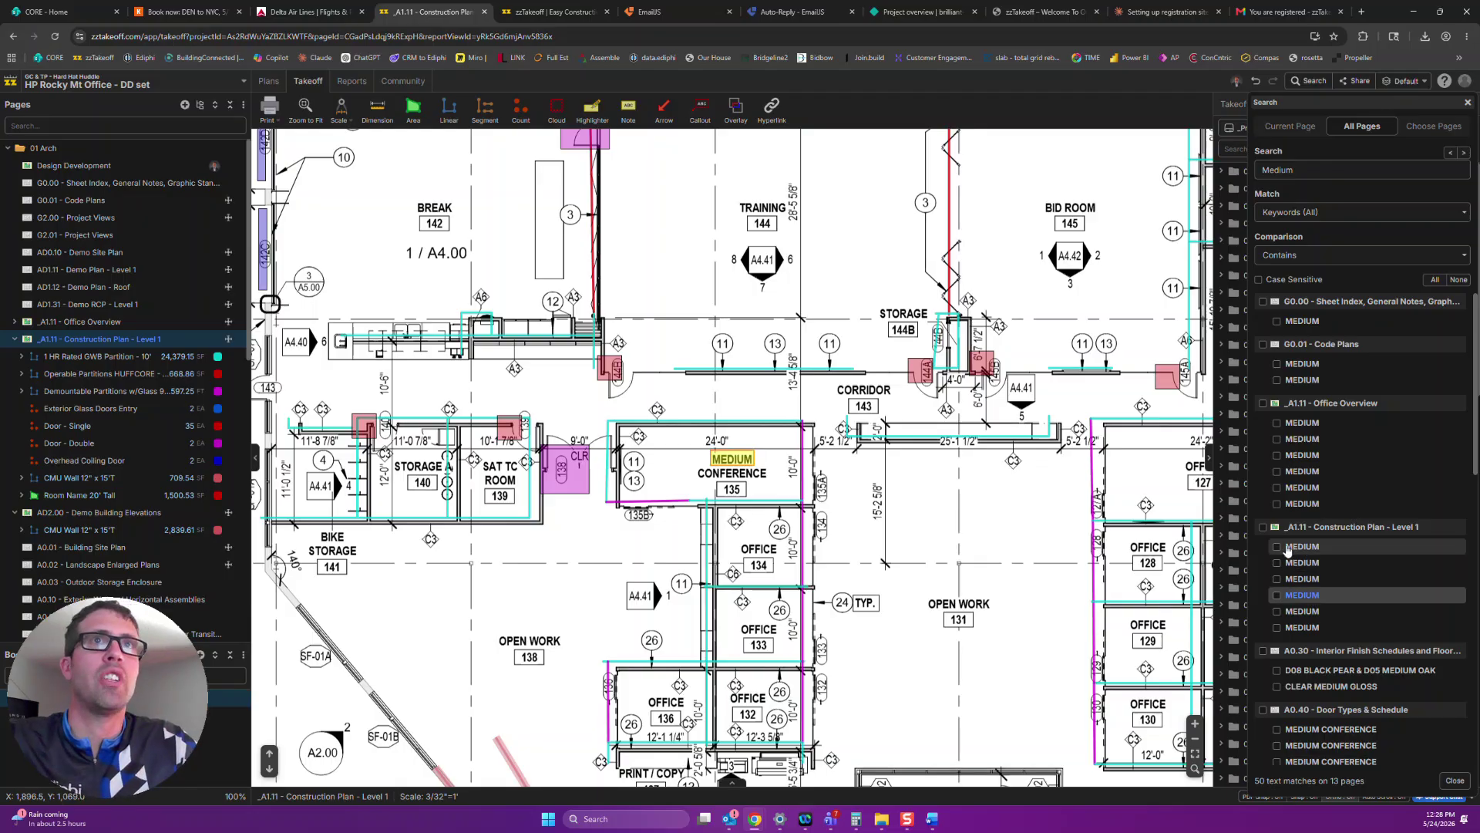
click(1288, 547)
Select all Medium matches on the _A1.11 - Construction Plan - Level 1 page and examine them on the plan
click(1263, 528)
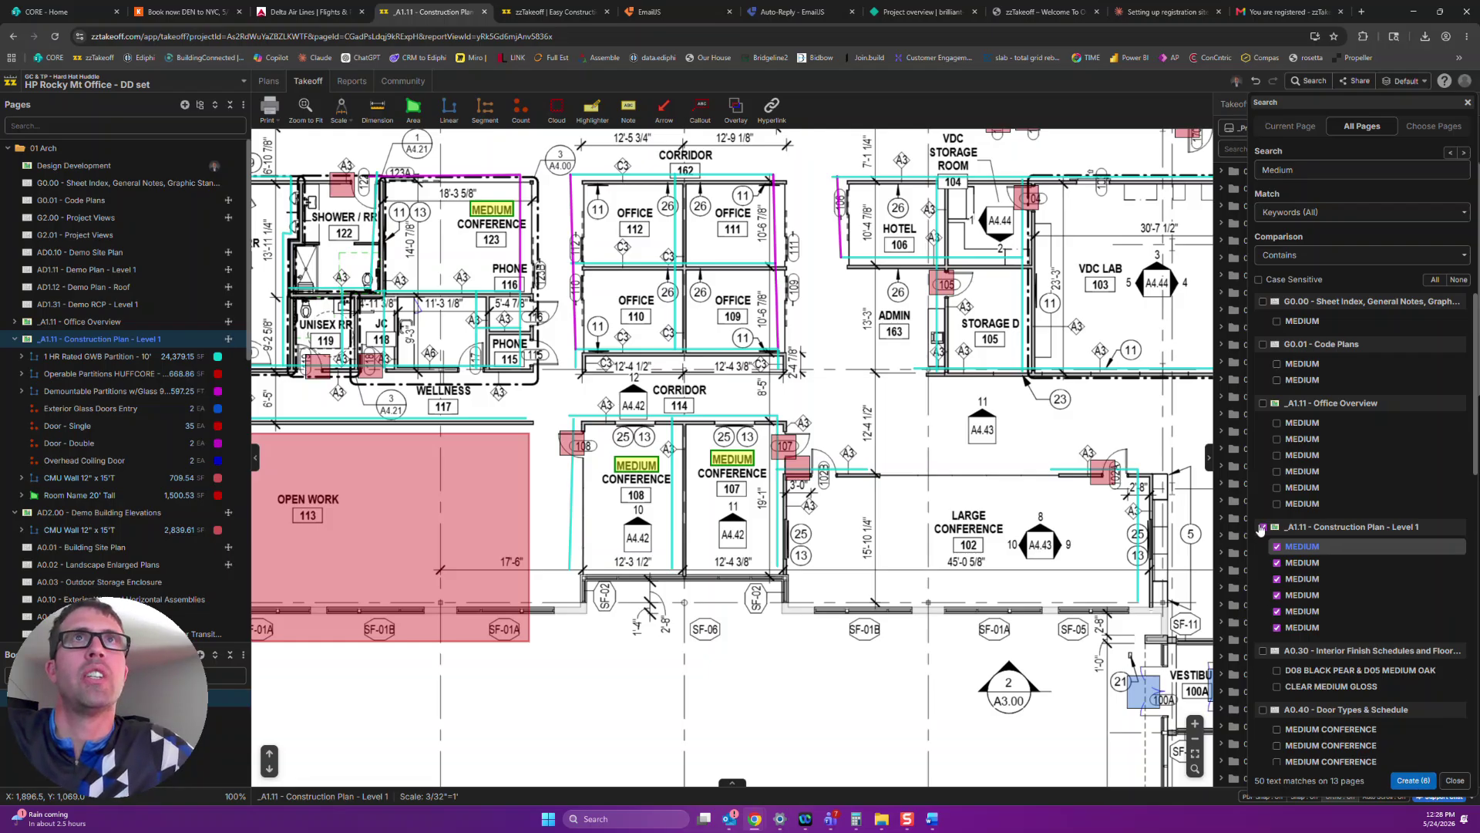
click(1261, 529)
scroll(658, 492, up, 3)
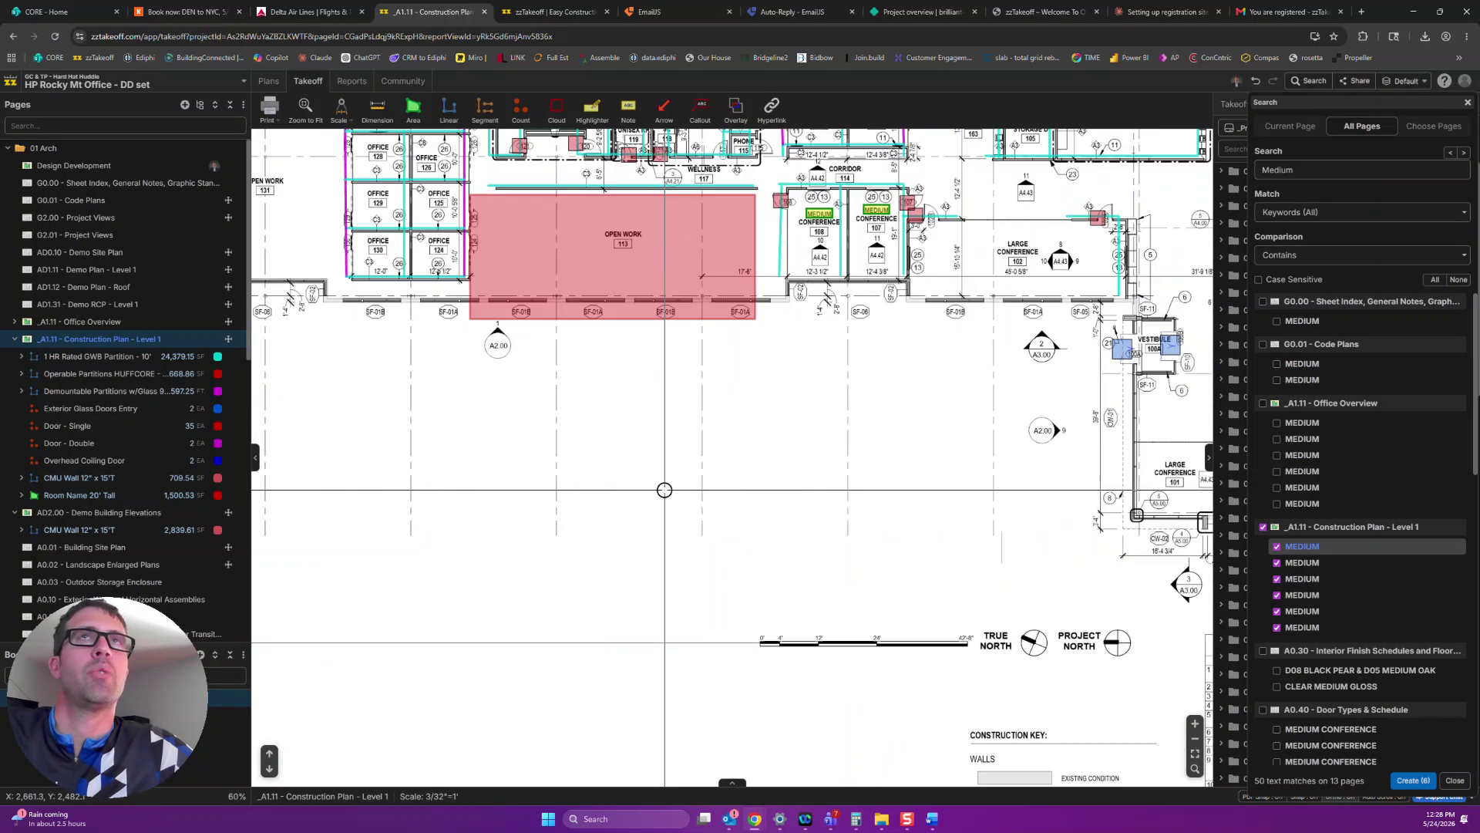
Switch the search scope to chosen pages and view the 01 Arch, 02 Structural and 03 Civil folders available for it
click(1433, 126)
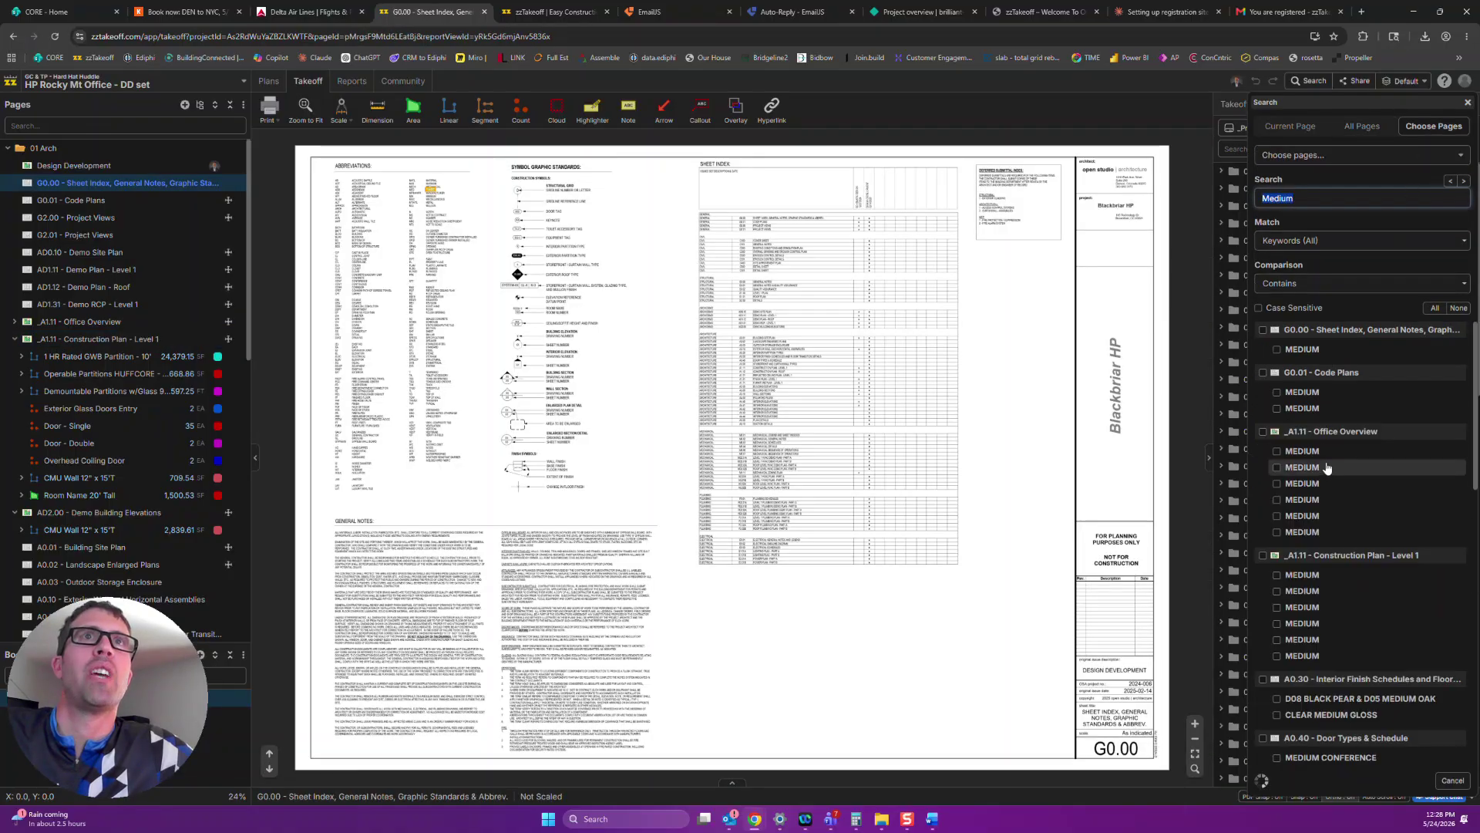
click(1361, 158)
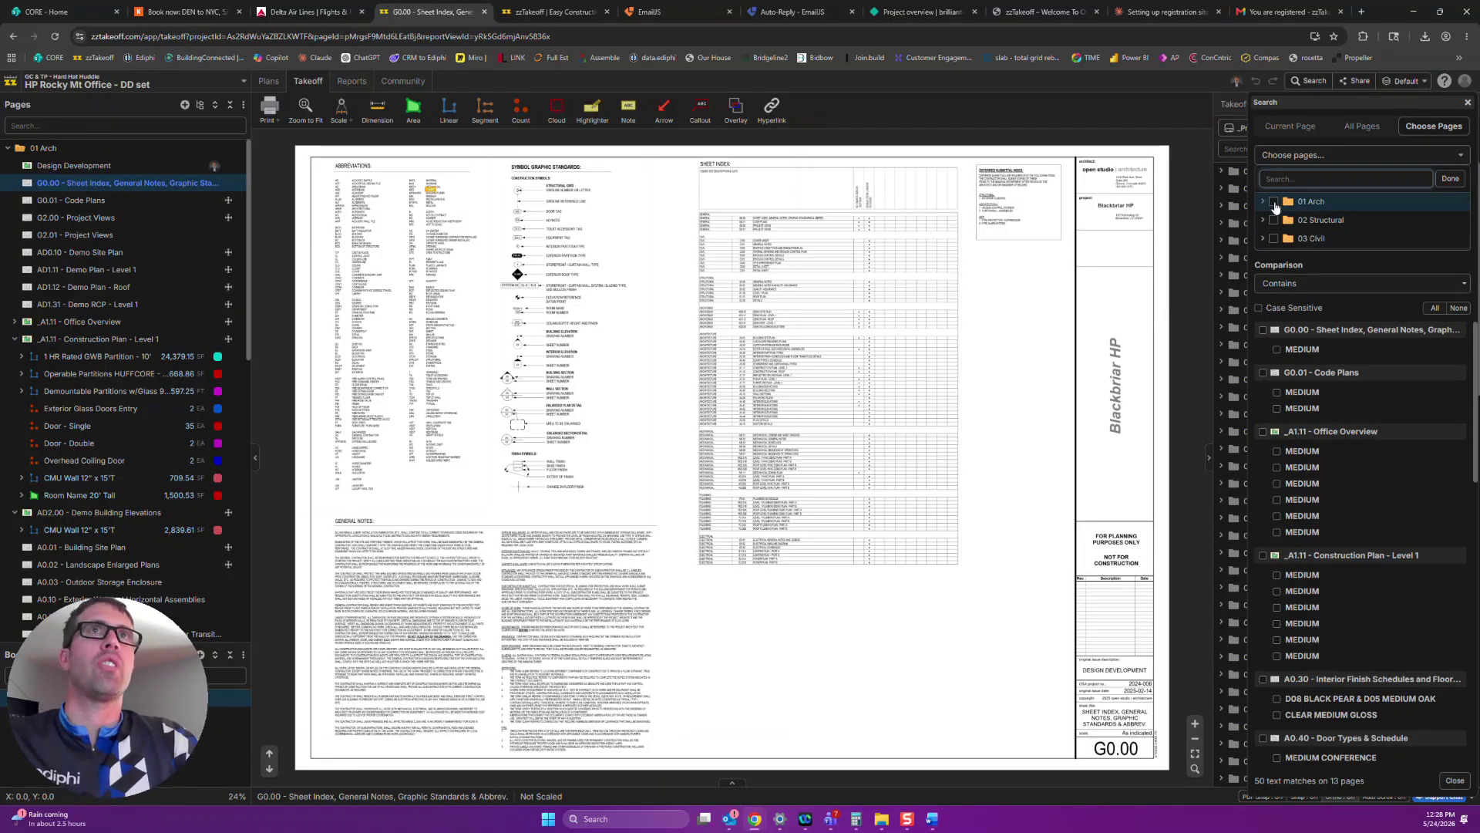
click(1380, 138)
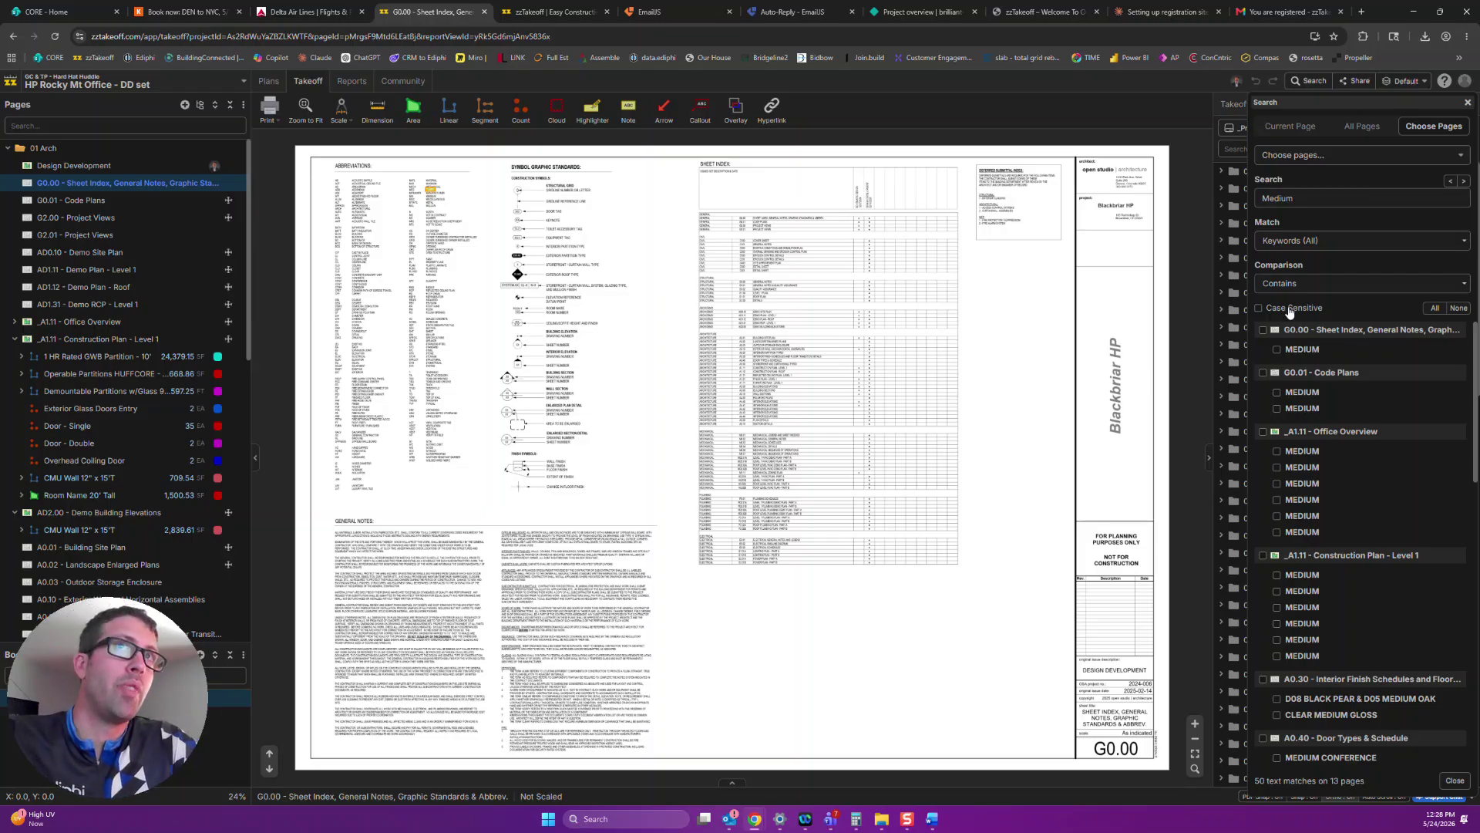
Check the search's Match and Comparison options, and narrow the Medium search to the current page
click(1295, 285)
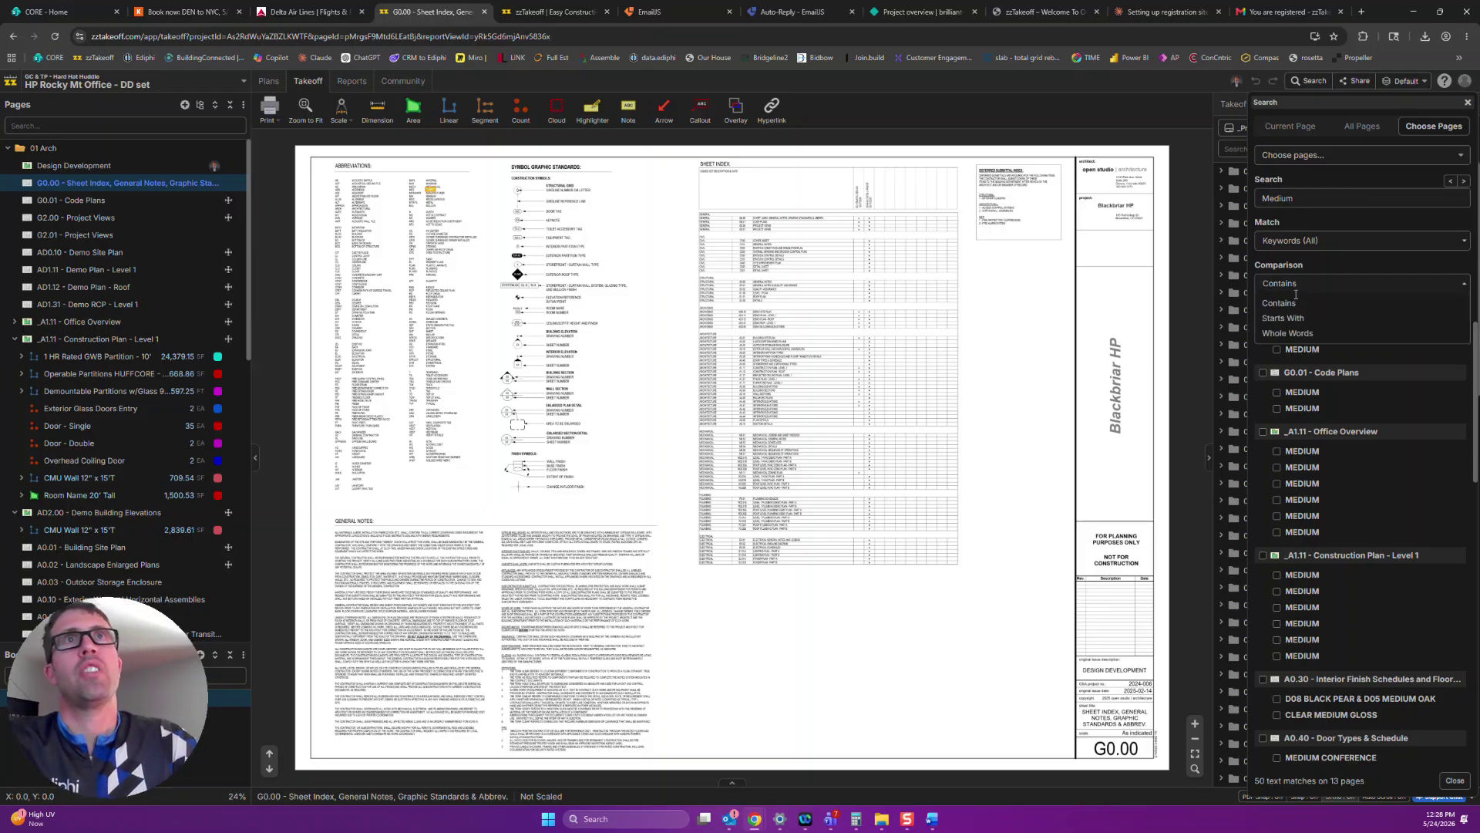
click(1309, 239)
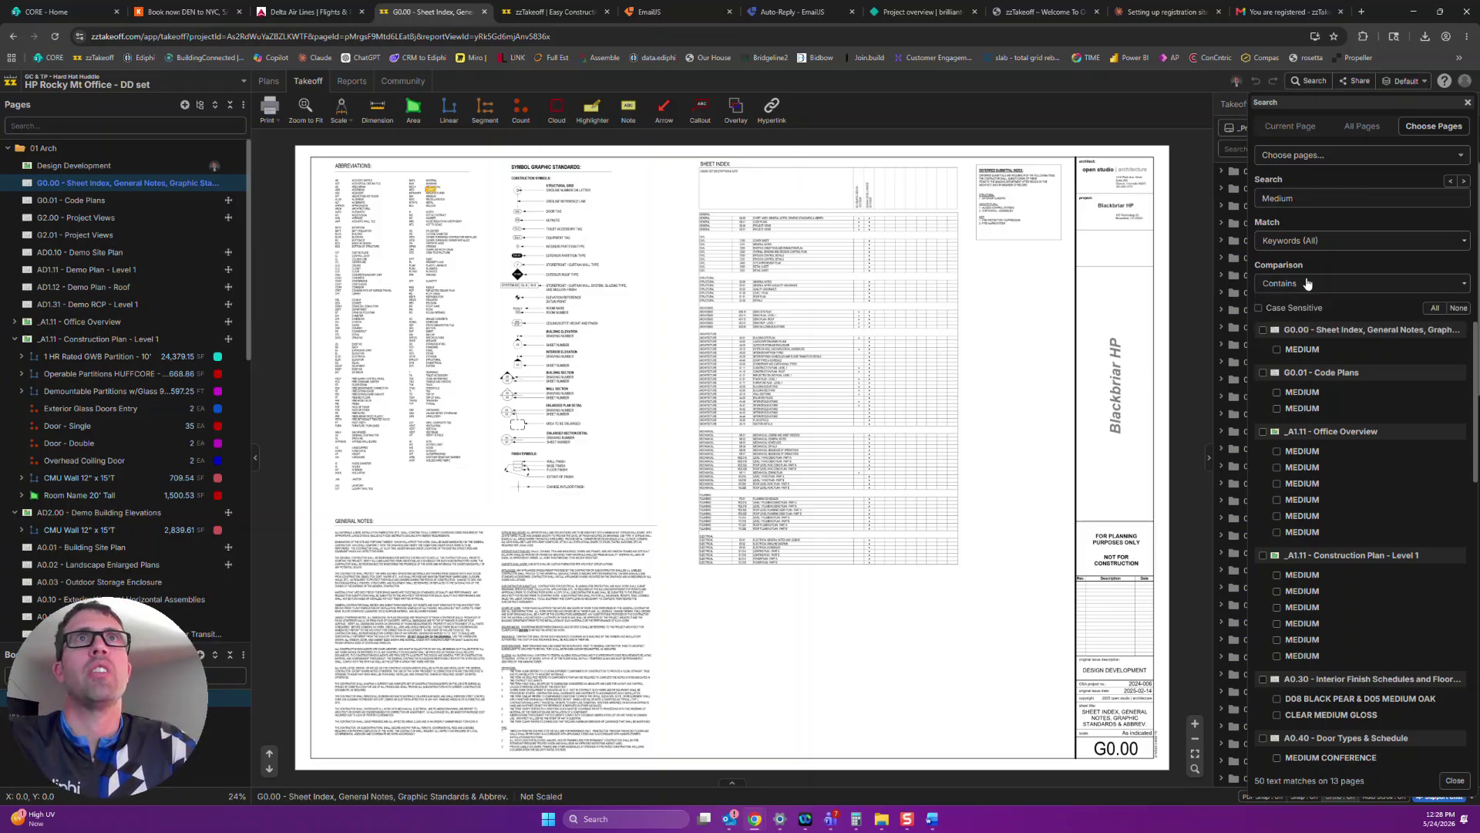
click(1308, 281)
click(1309, 216)
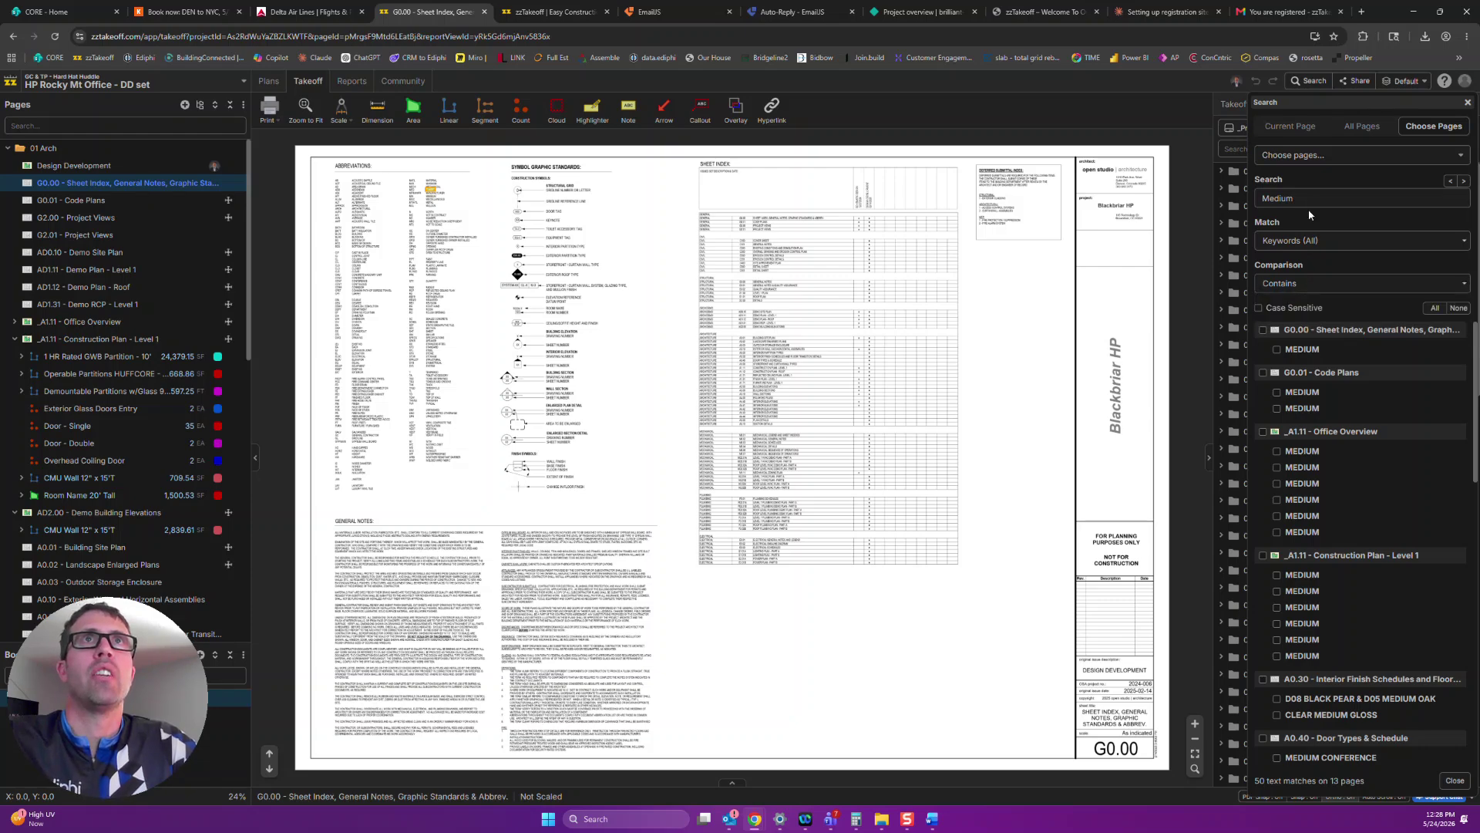
click(1308, 196)
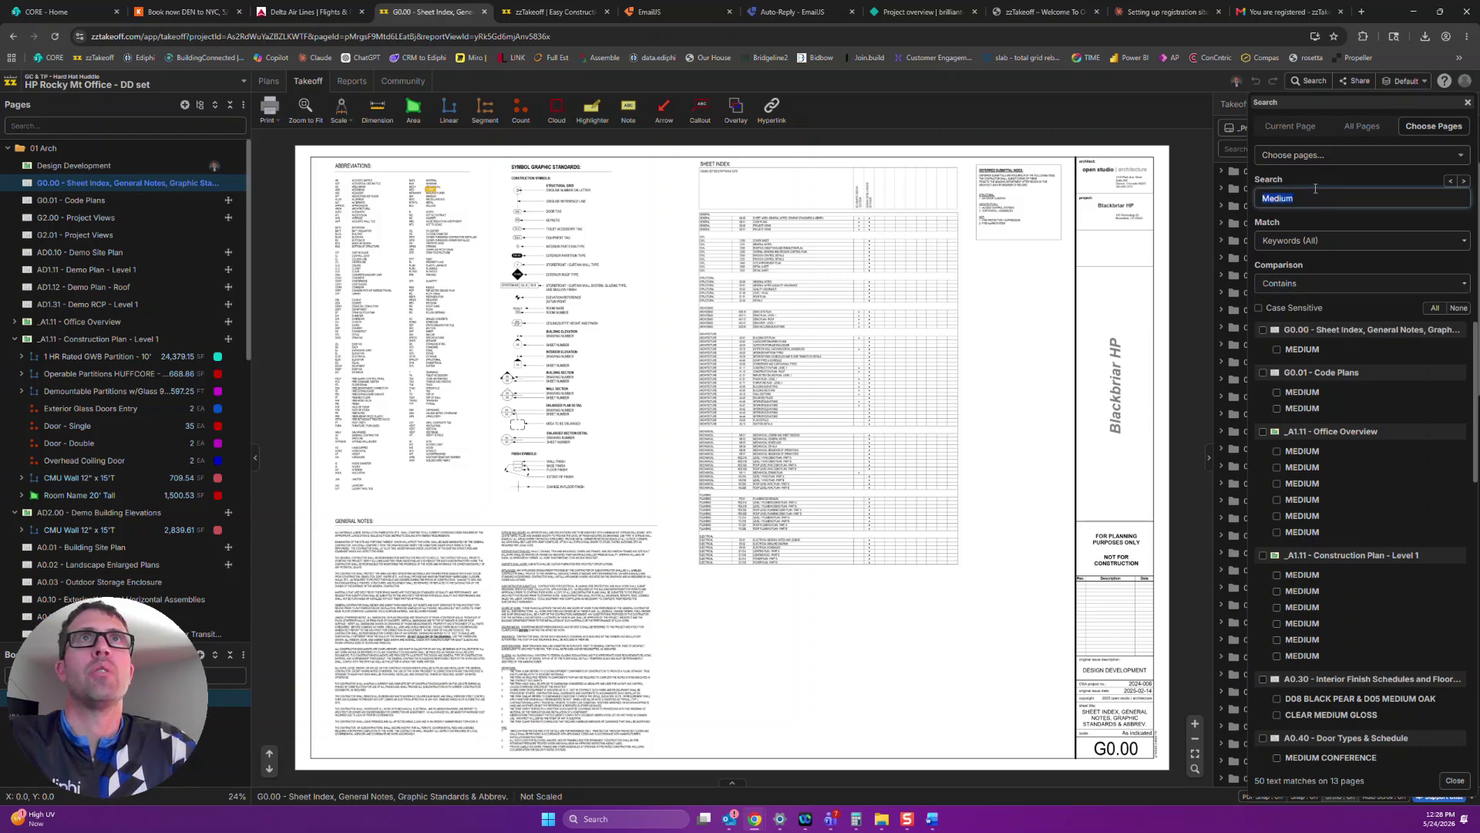
click(1311, 129)
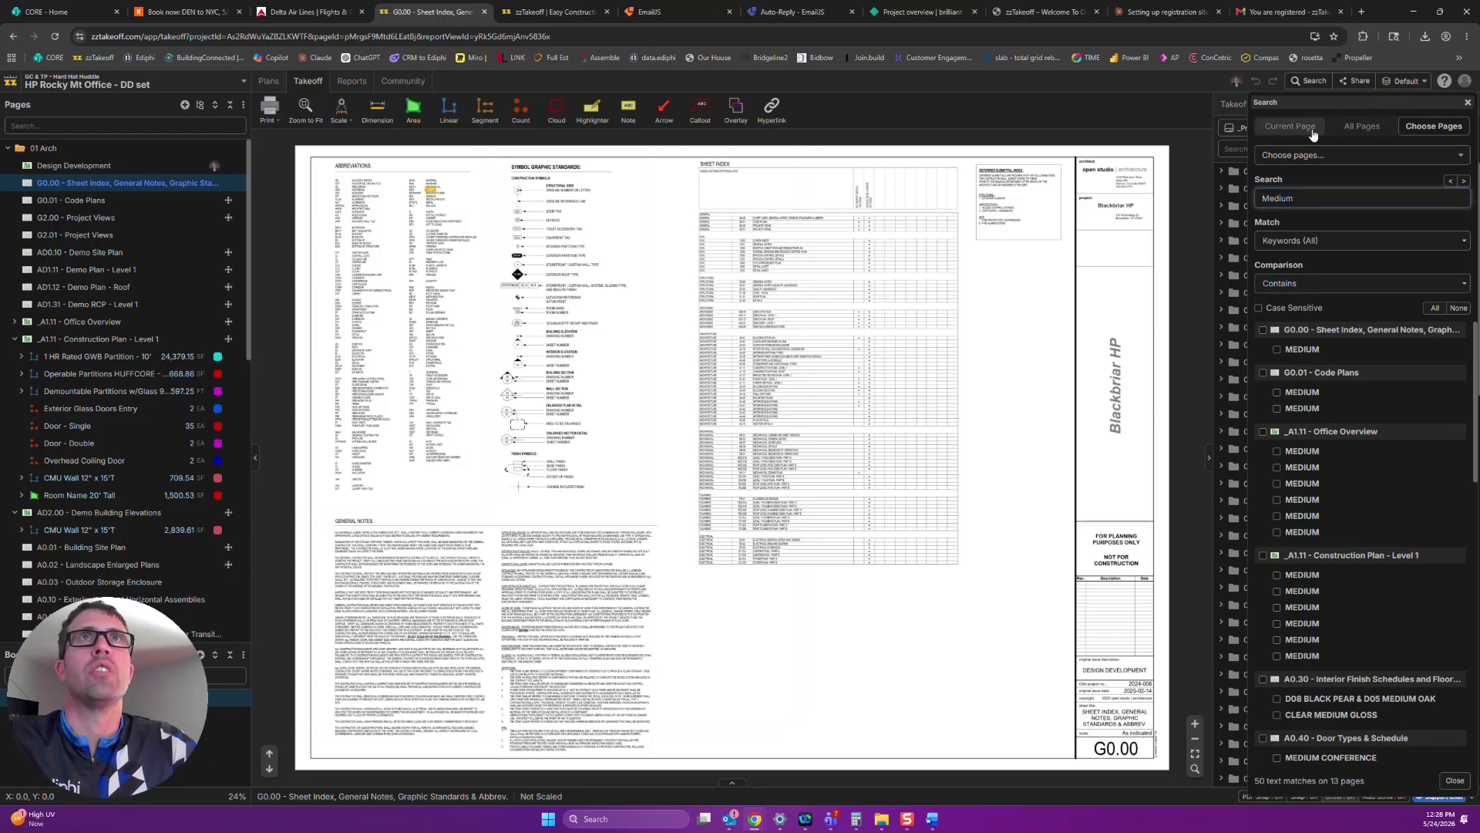
click(1311, 252)
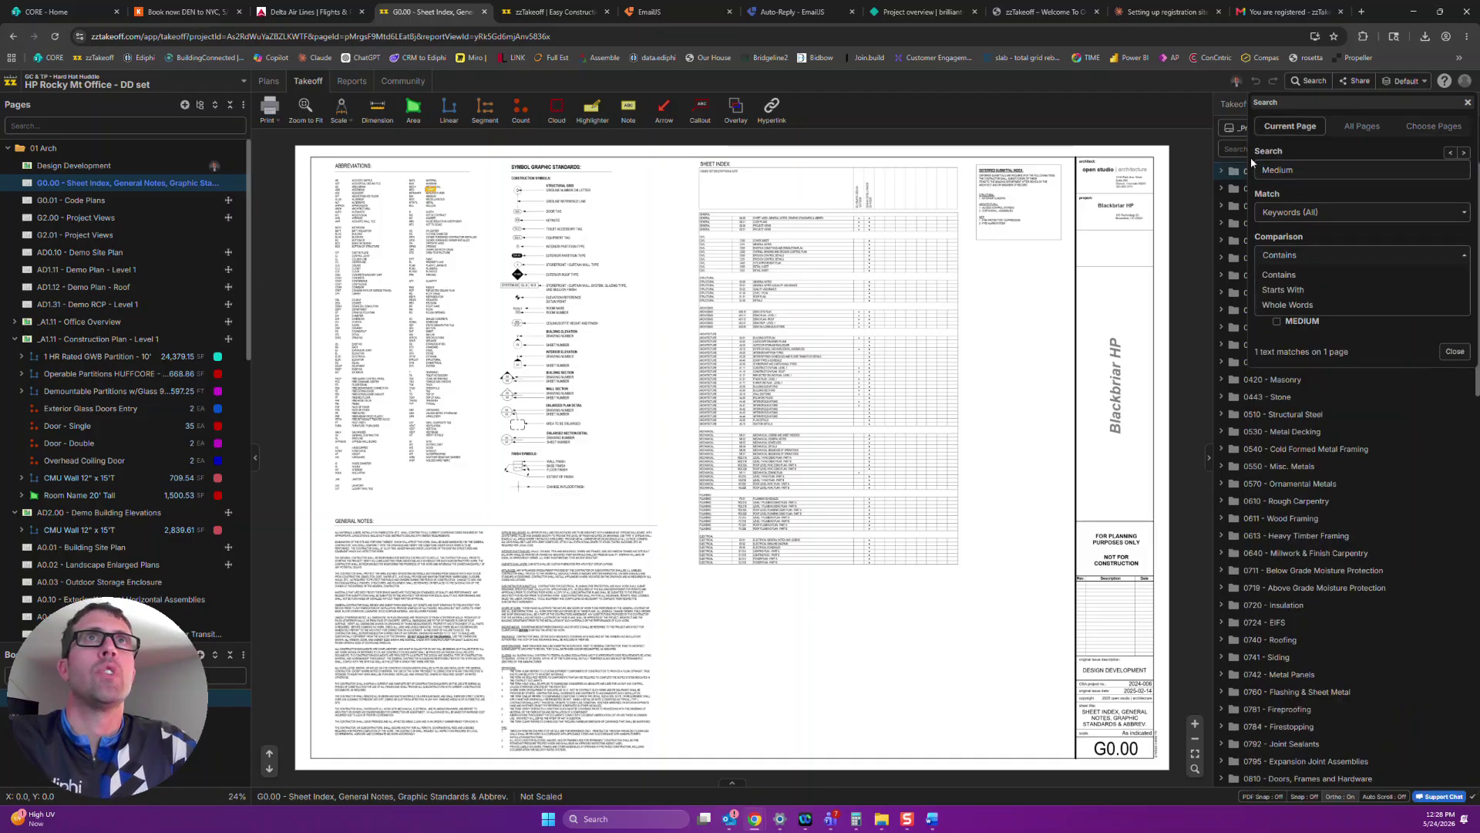
Close the search and open the _A1.11 - Office Overview page for a closer look
click(1467, 101)
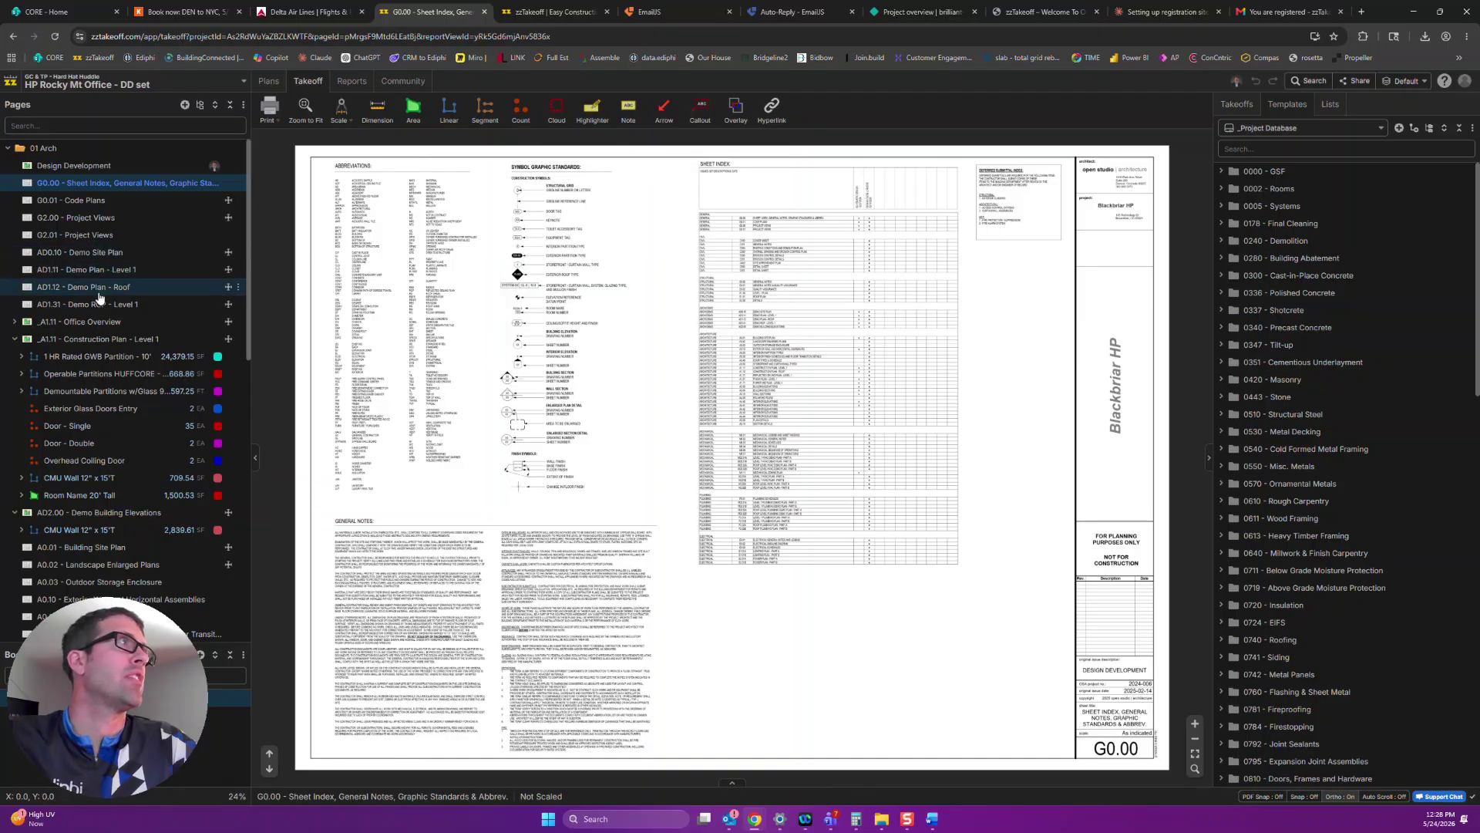
click(92, 323)
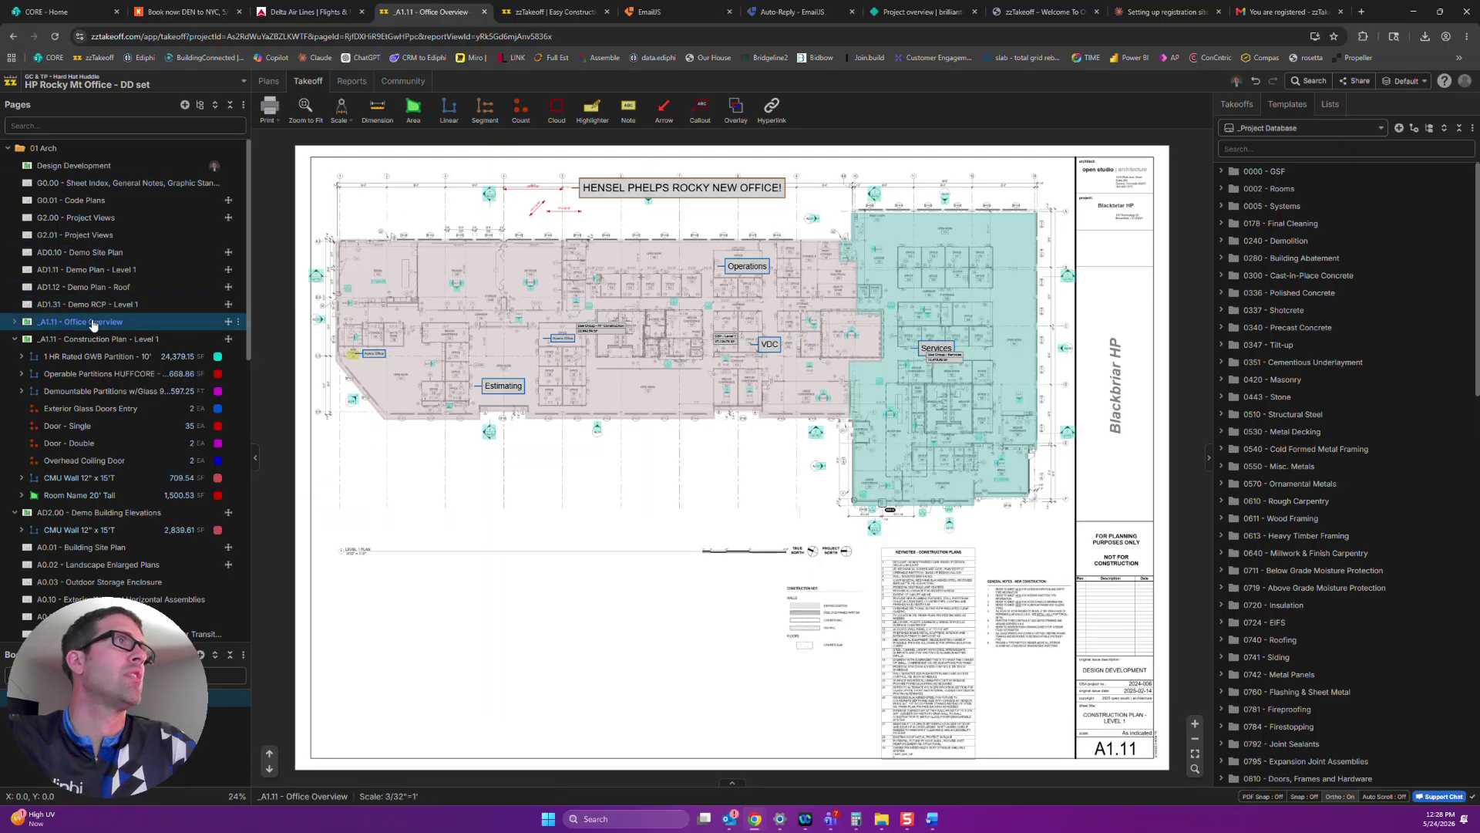
scroll(572, 538, up, 3)
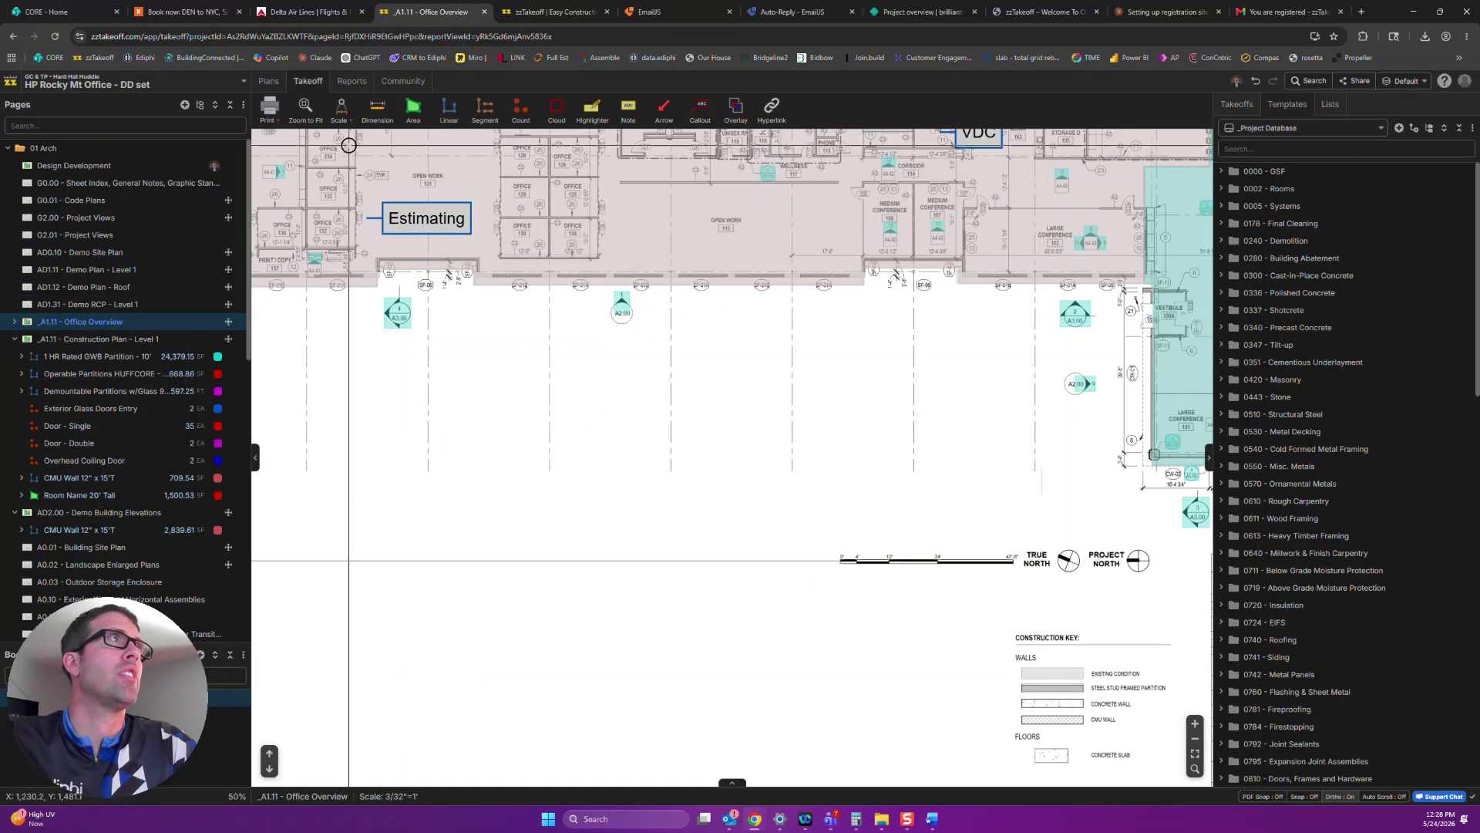
Open the Design Development page and start following the collaborator who is viewing it
click(93, 166)
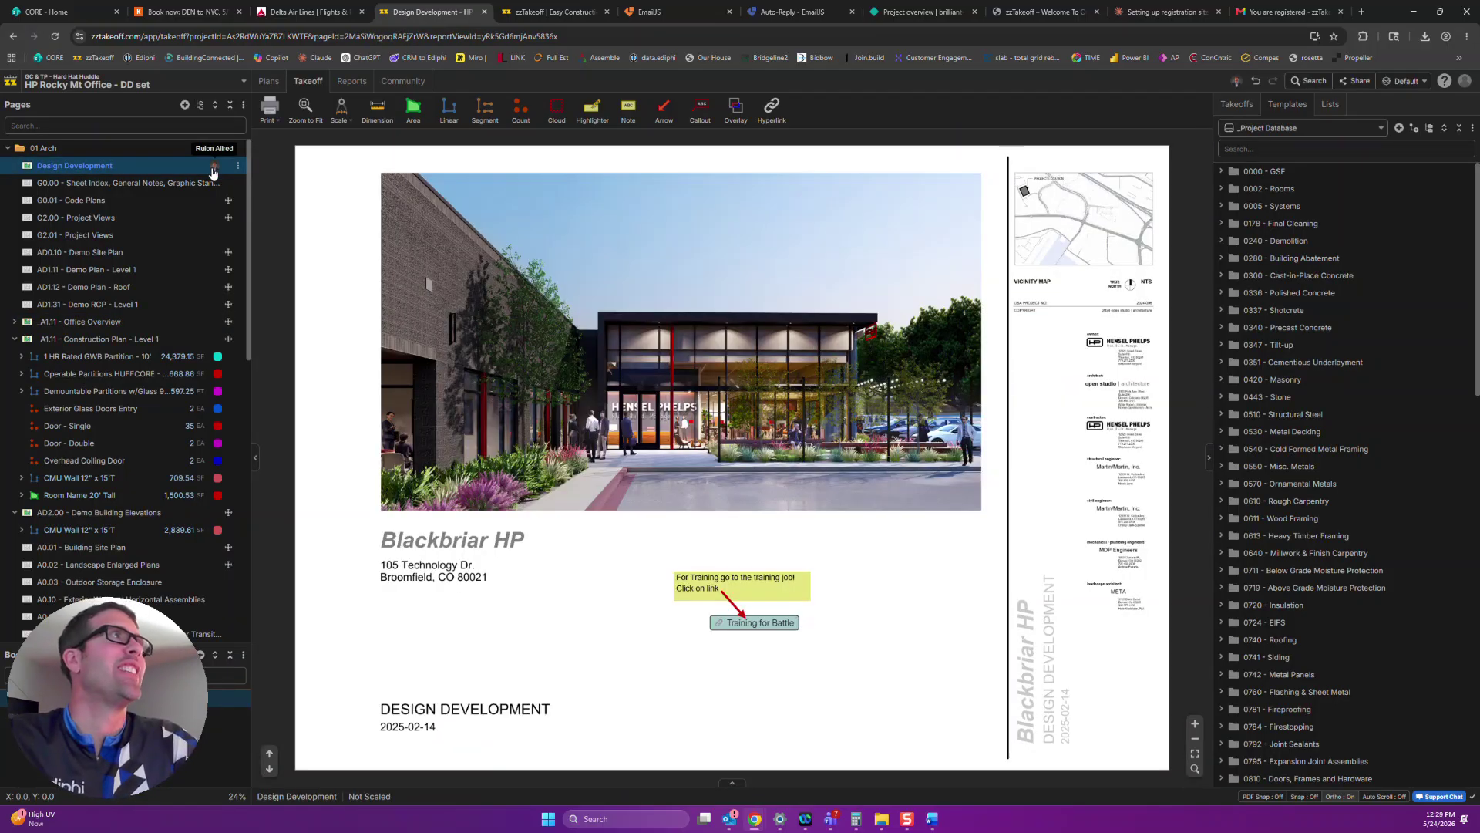
click(1235, 81)
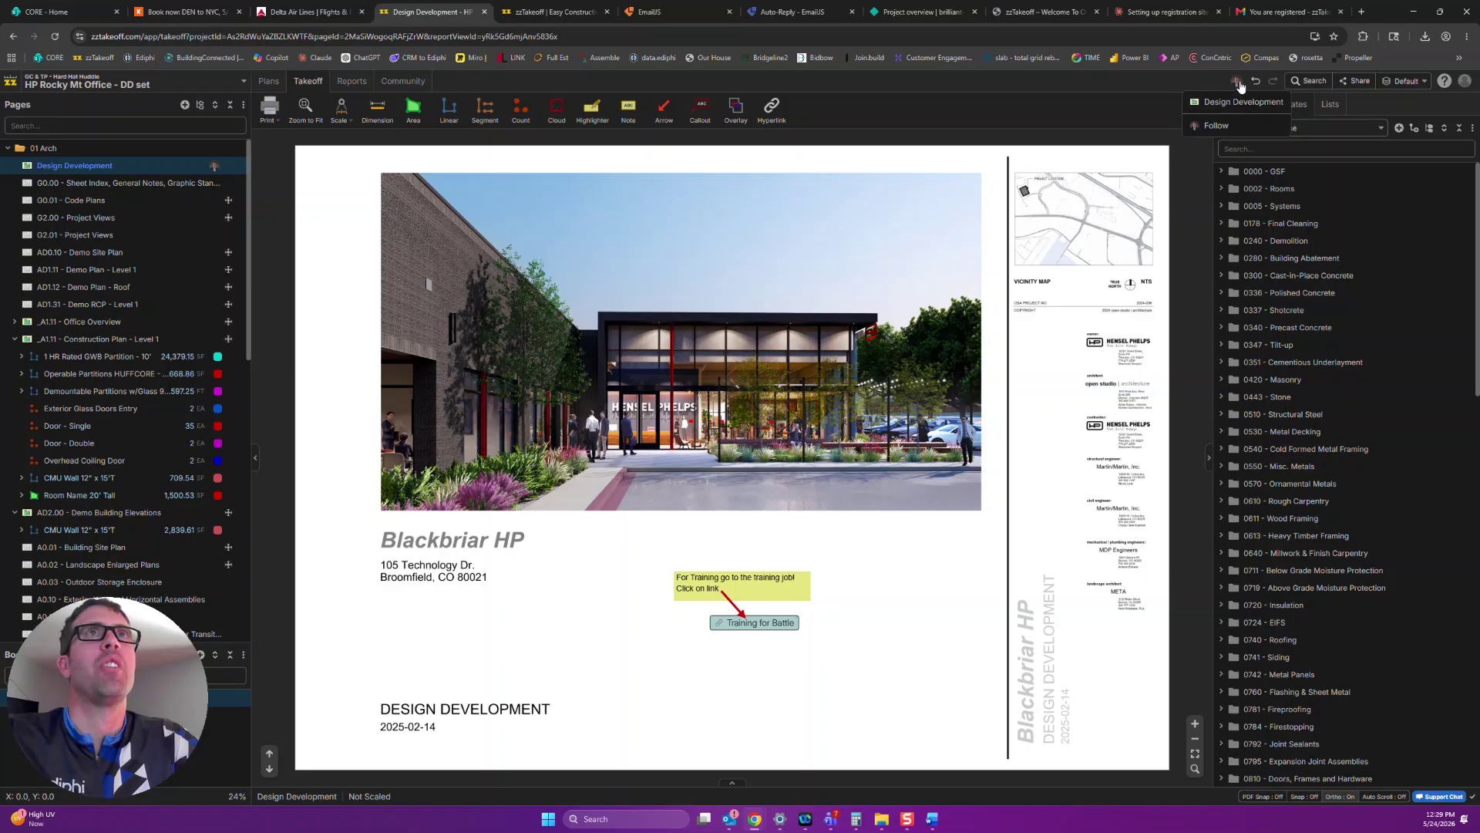
click(1227, 128)
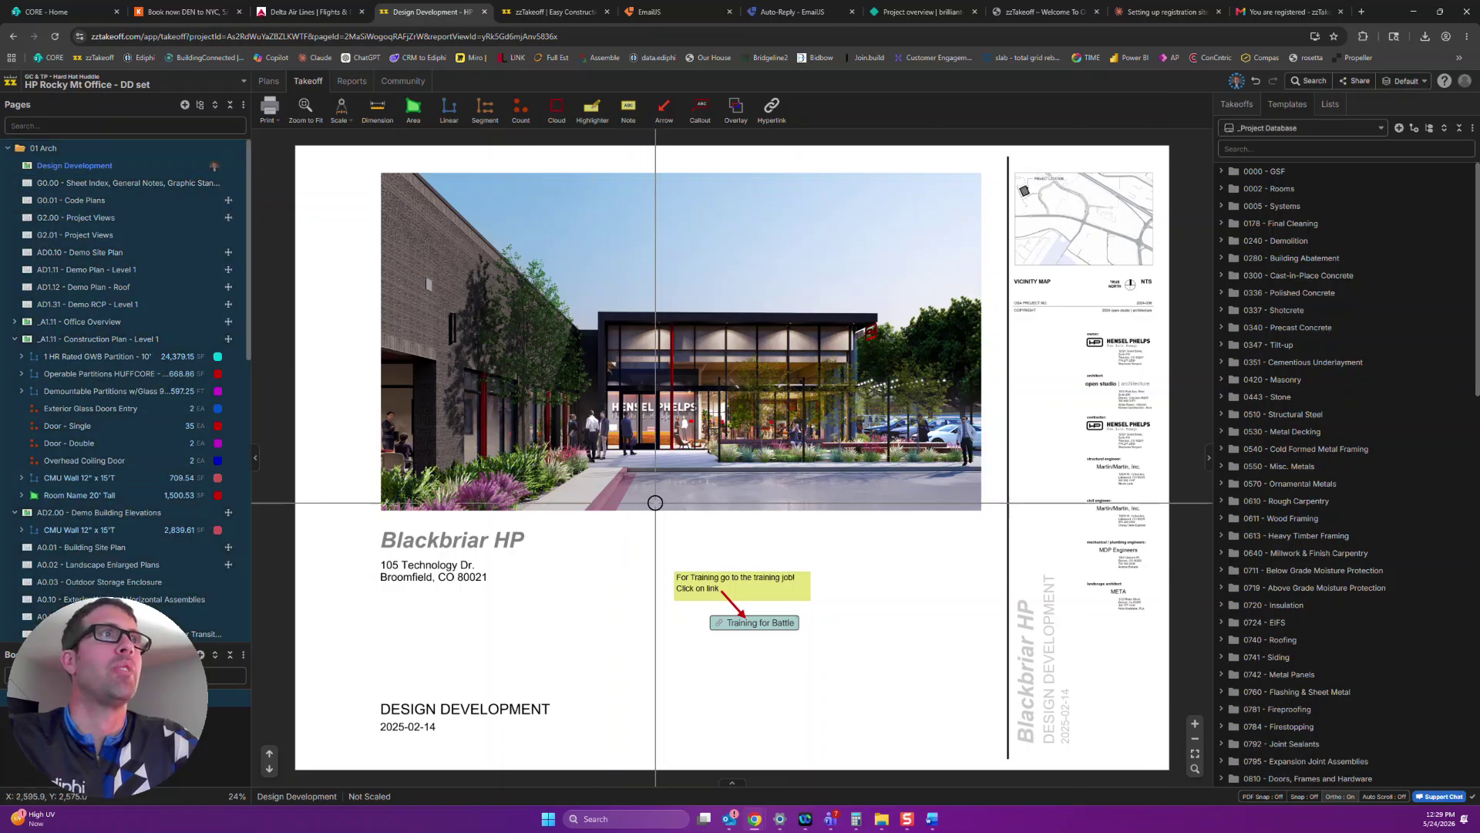
Take back control from the followed collaborator by opening the _A1.11 - Office Overview page
click(91, 321)
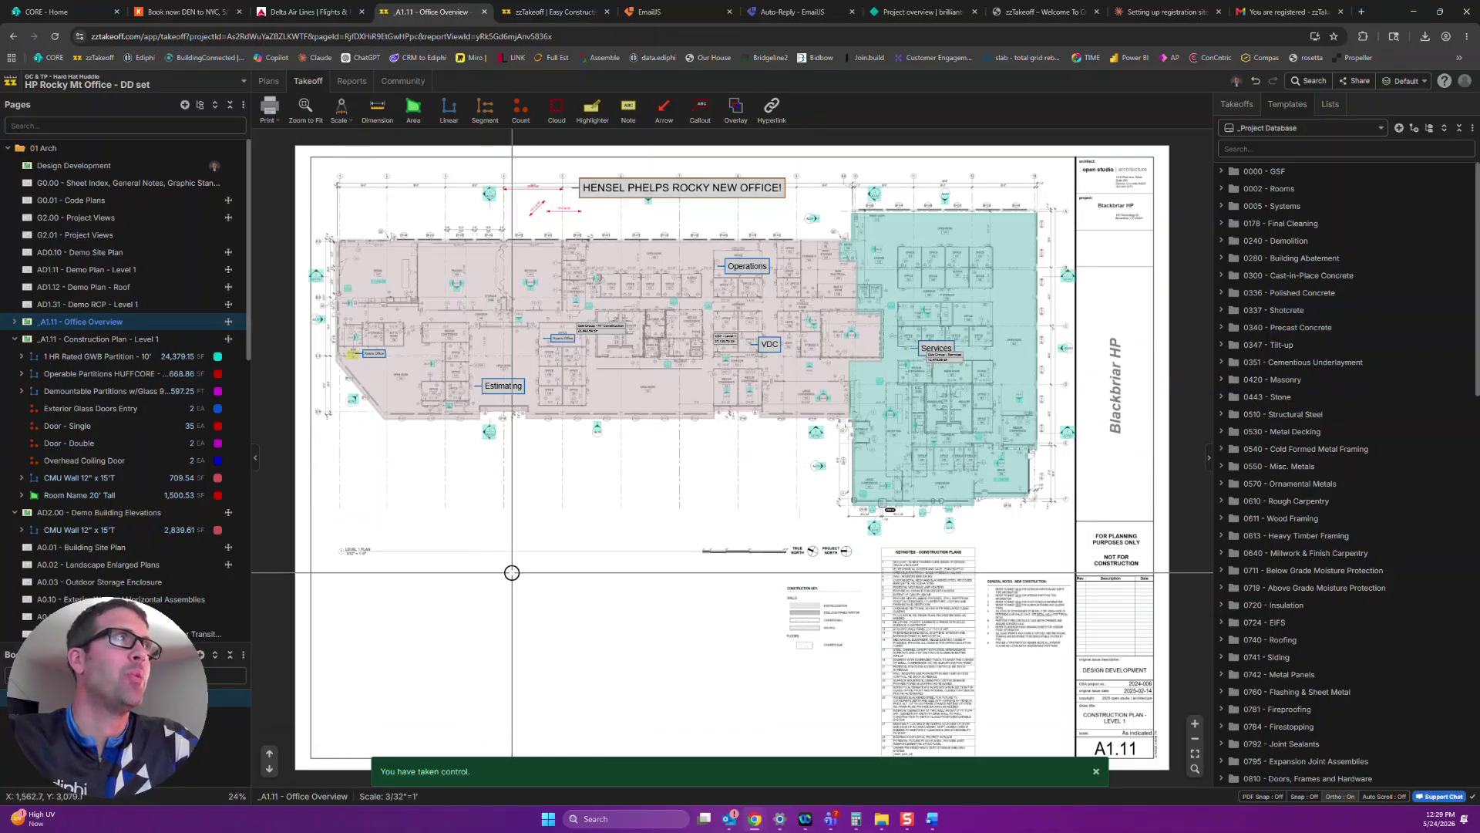
scroll(570, 592, up, 4)
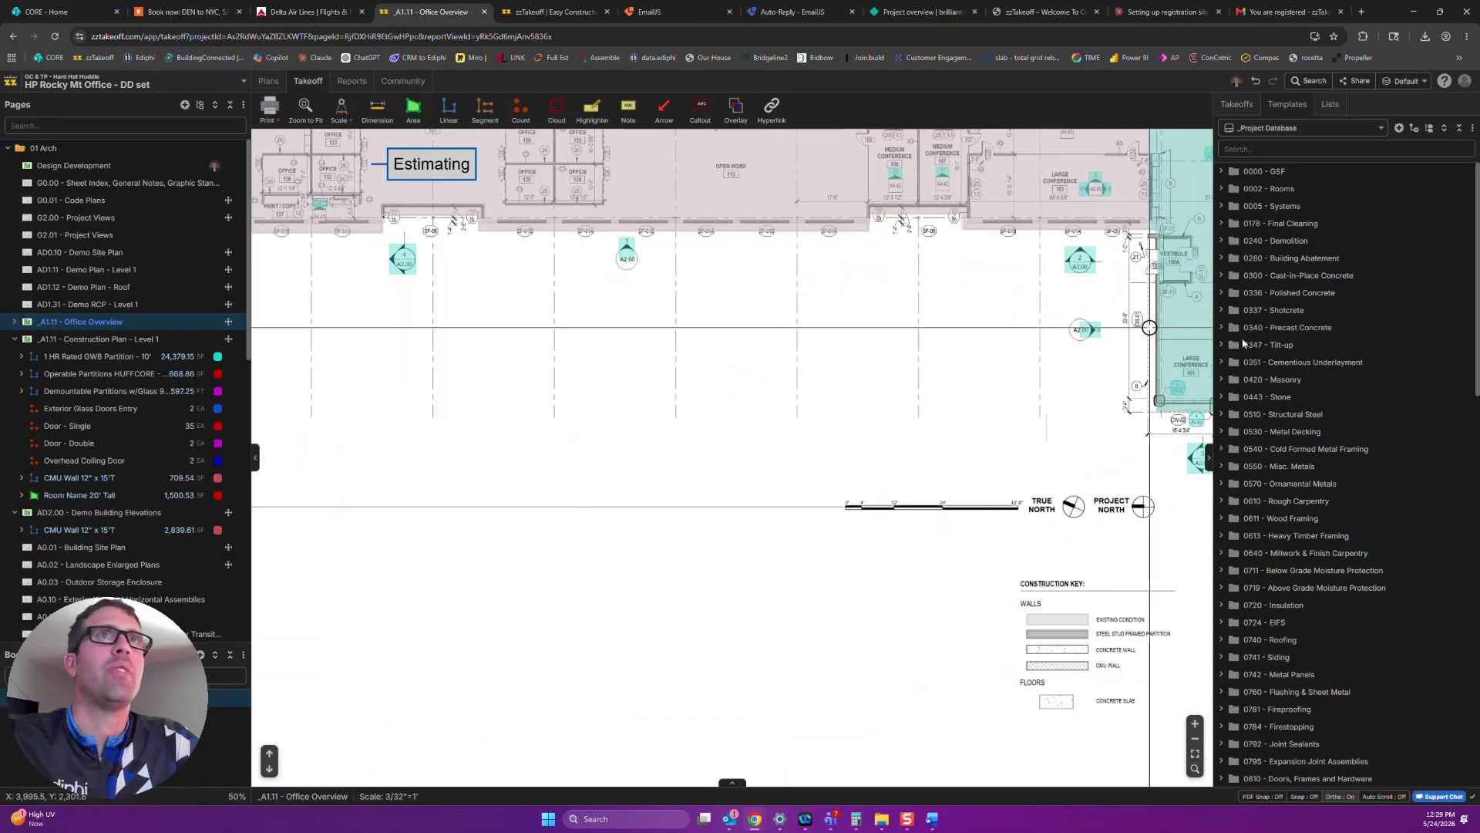
Draw a CMU Wall 12" x 15'T linear takeoff combining straight and arc segments in the blank area below the Estimating zone
click(1228, 206)
click(1223, 242)
click(1280, 259)
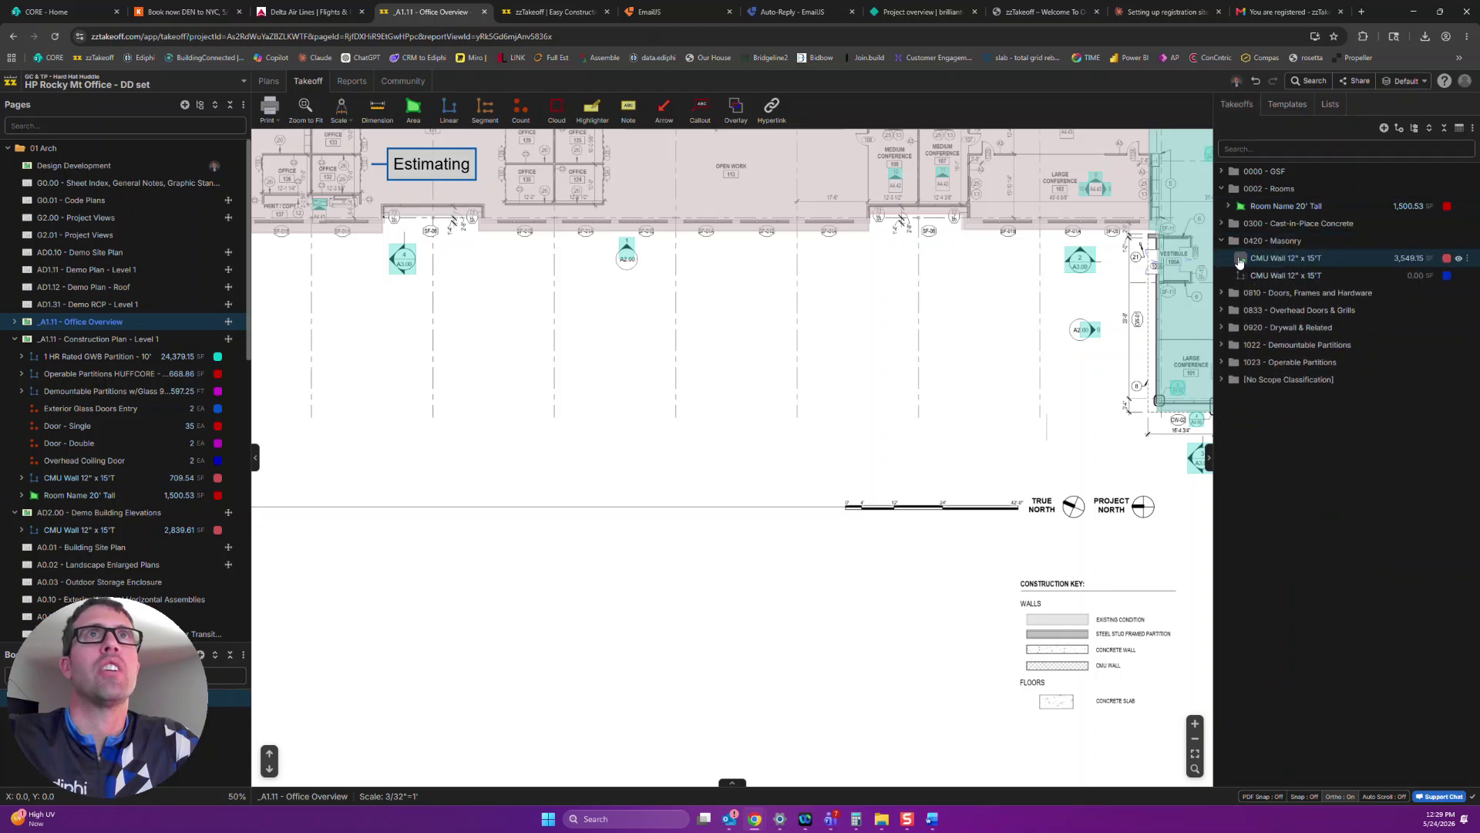
click(501, 381)
click(543, 437)
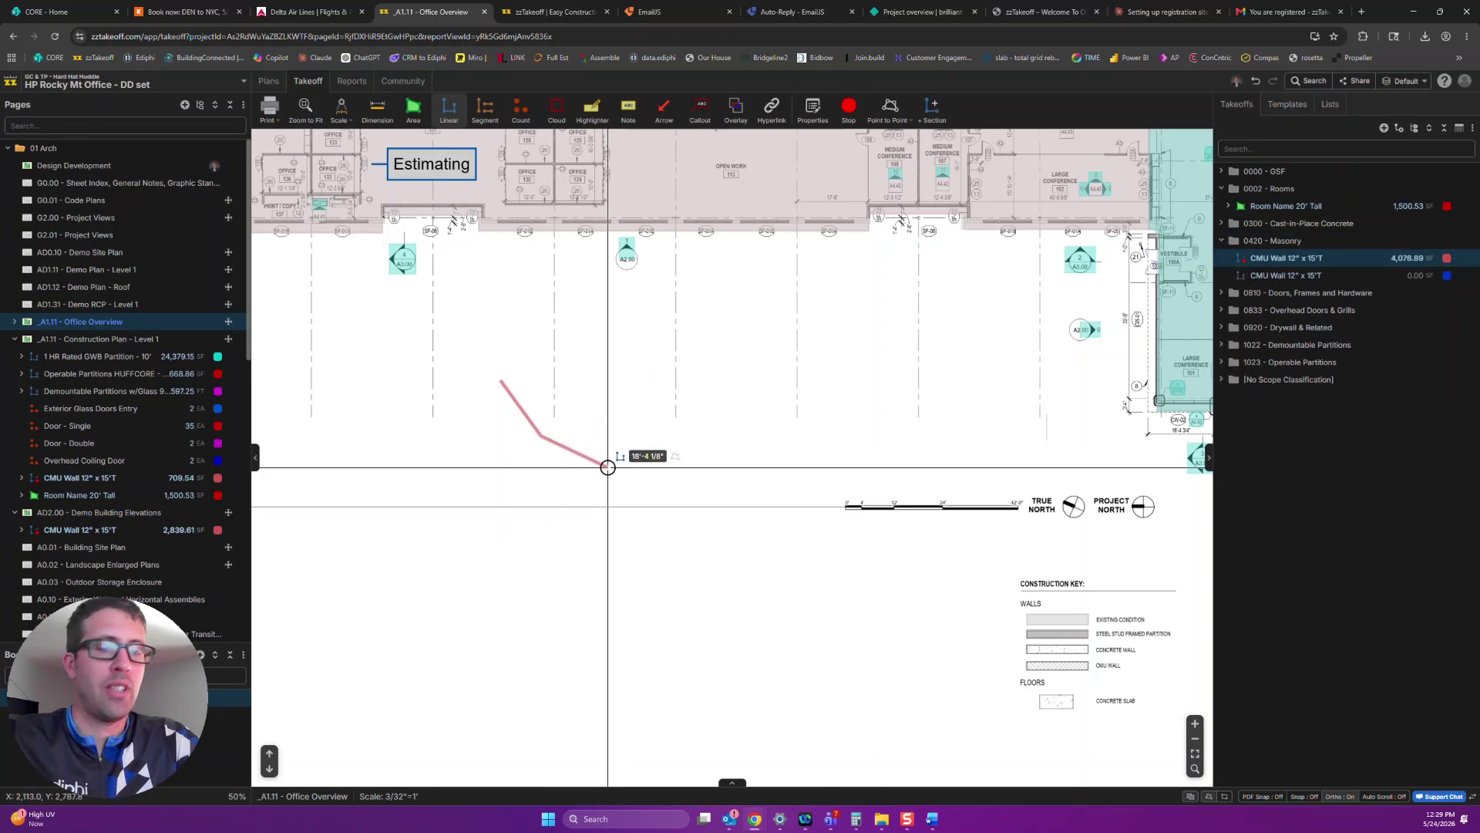
drag(675, 483, 846, 397)
click(829, 296)
drag(727, 271, 584, 379)
click(636, 380)
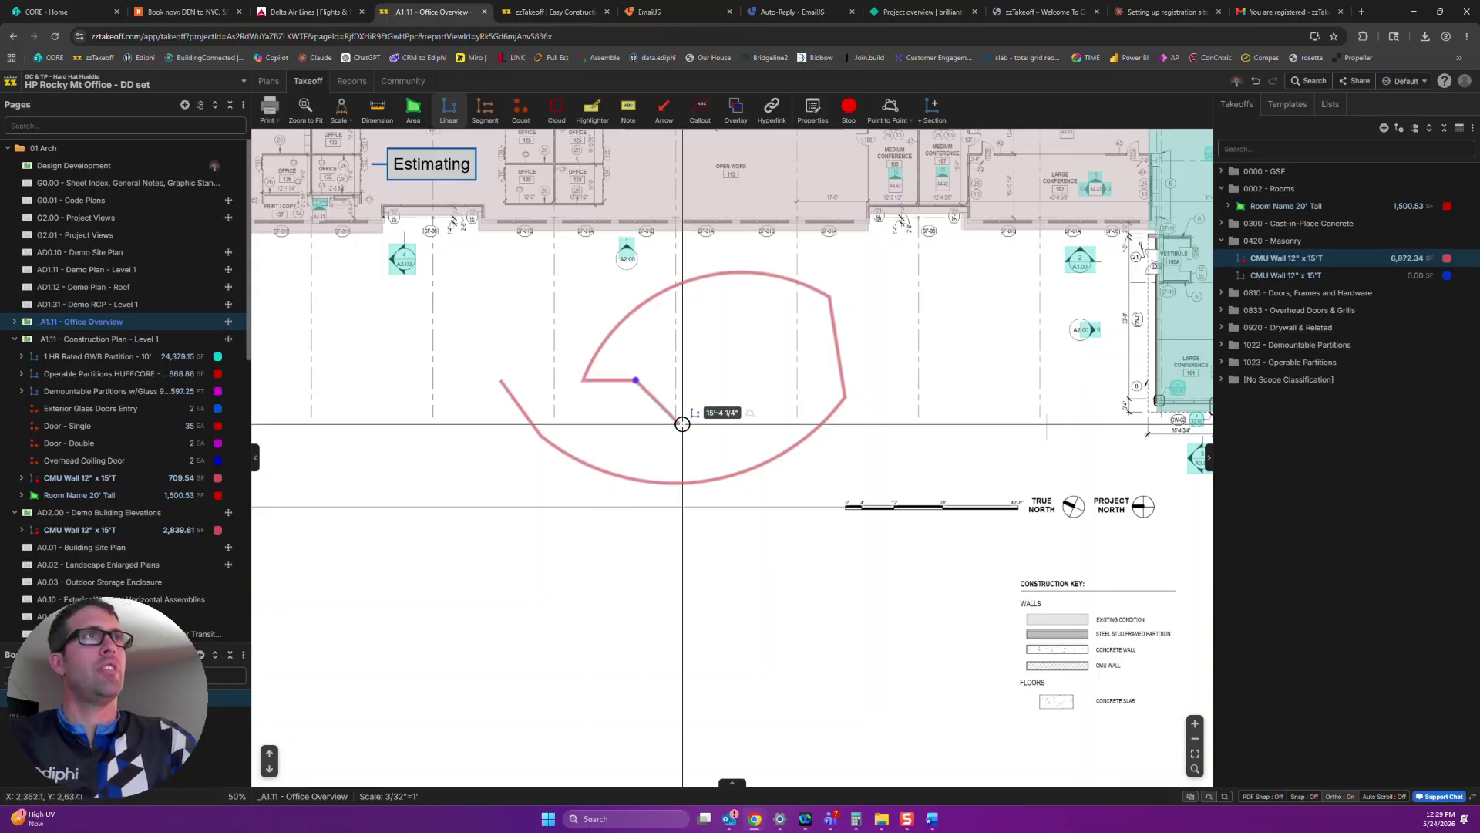
key(Return)
Delete the freehand CMU wall section drawn below the plan
click(796, 443)
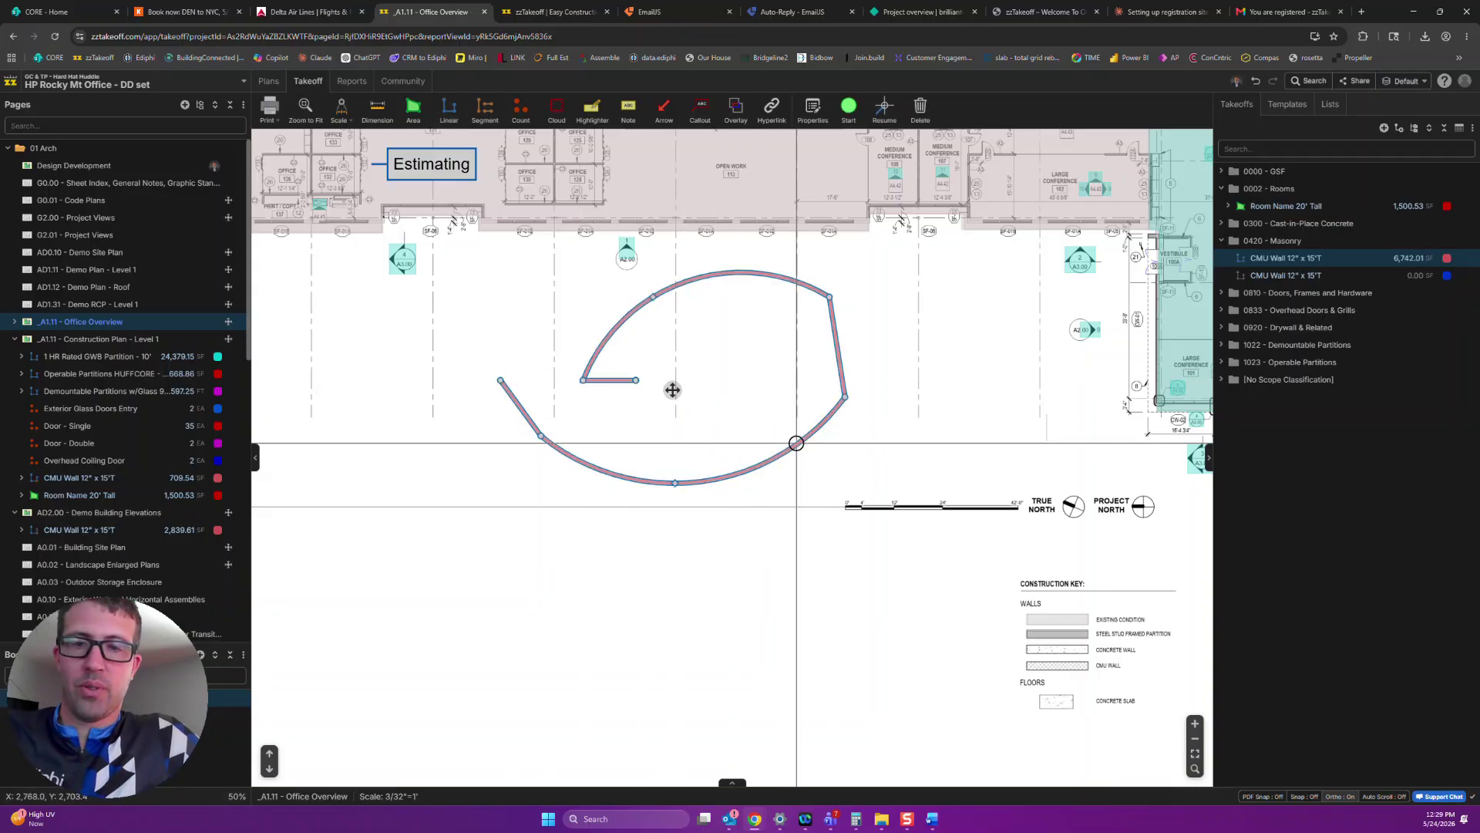
key(Delete)
scroll(716, 396, down, 5)
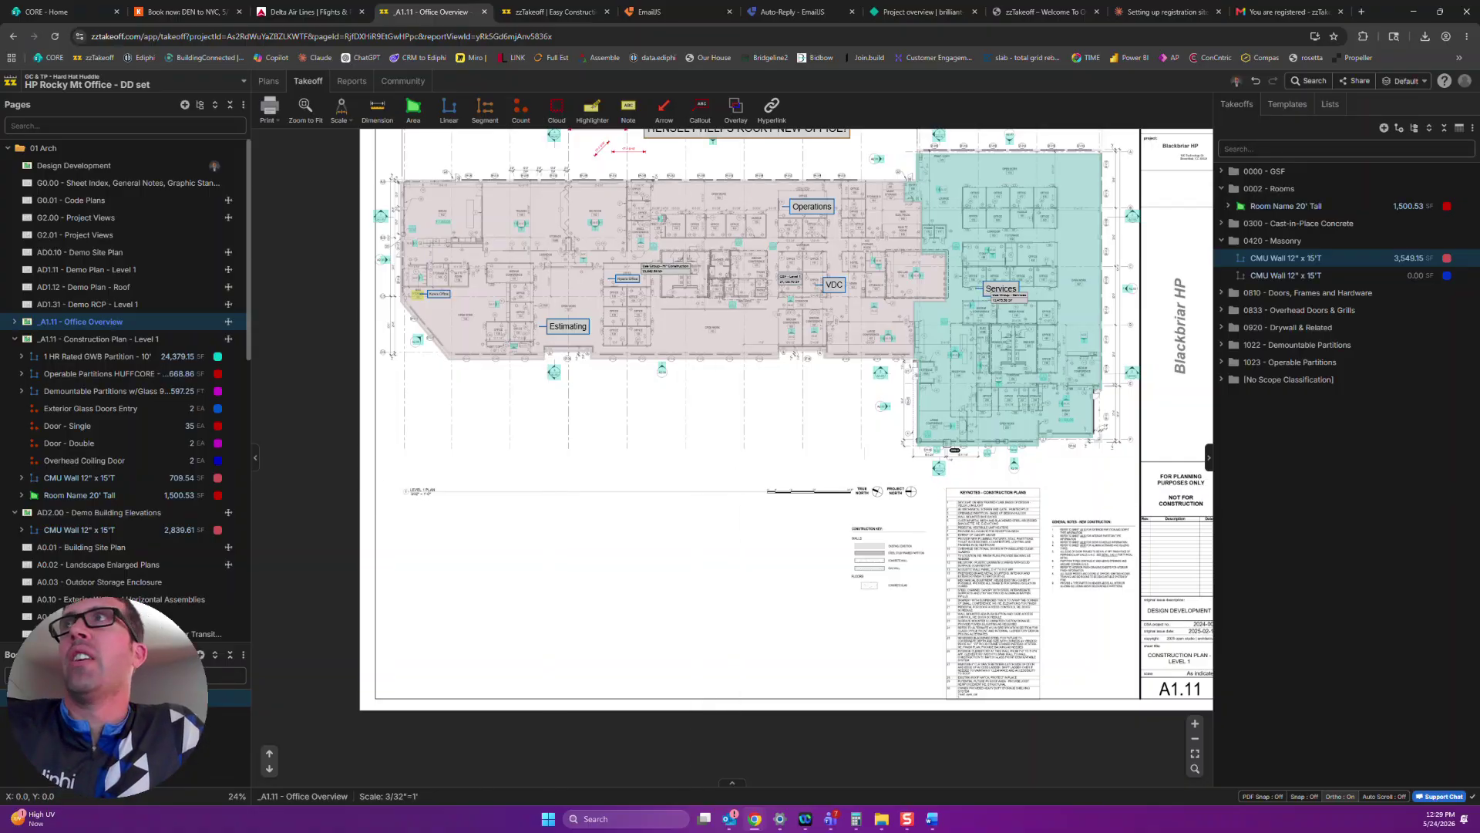
Switch to the zzTakeoff Training document in Word and read through to the Important Hot Keys list
drag(1479, 12, 955, 139)
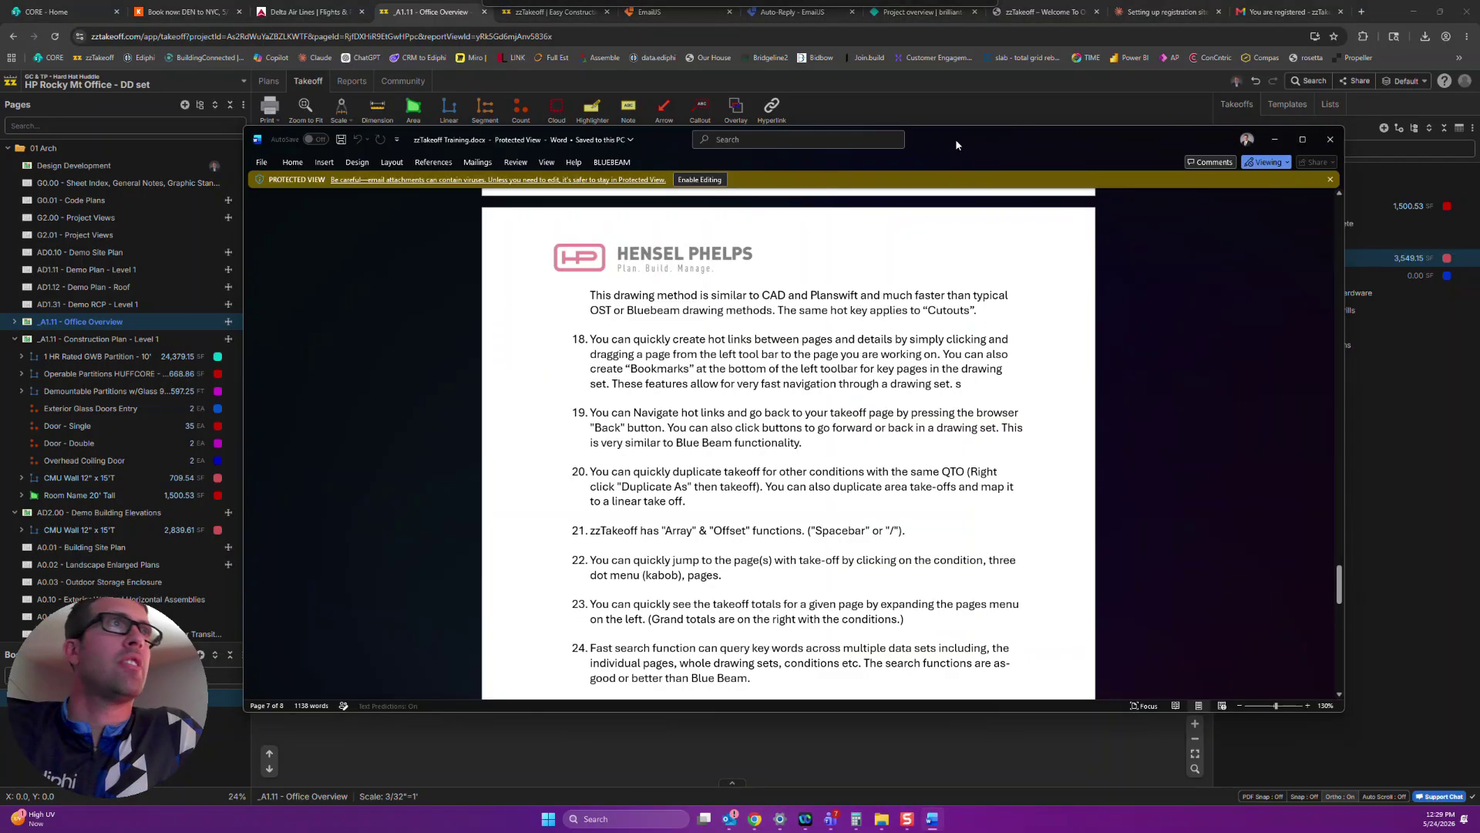
scroll(704, 565, down, 5)
scroll(704, 565, down, 3)
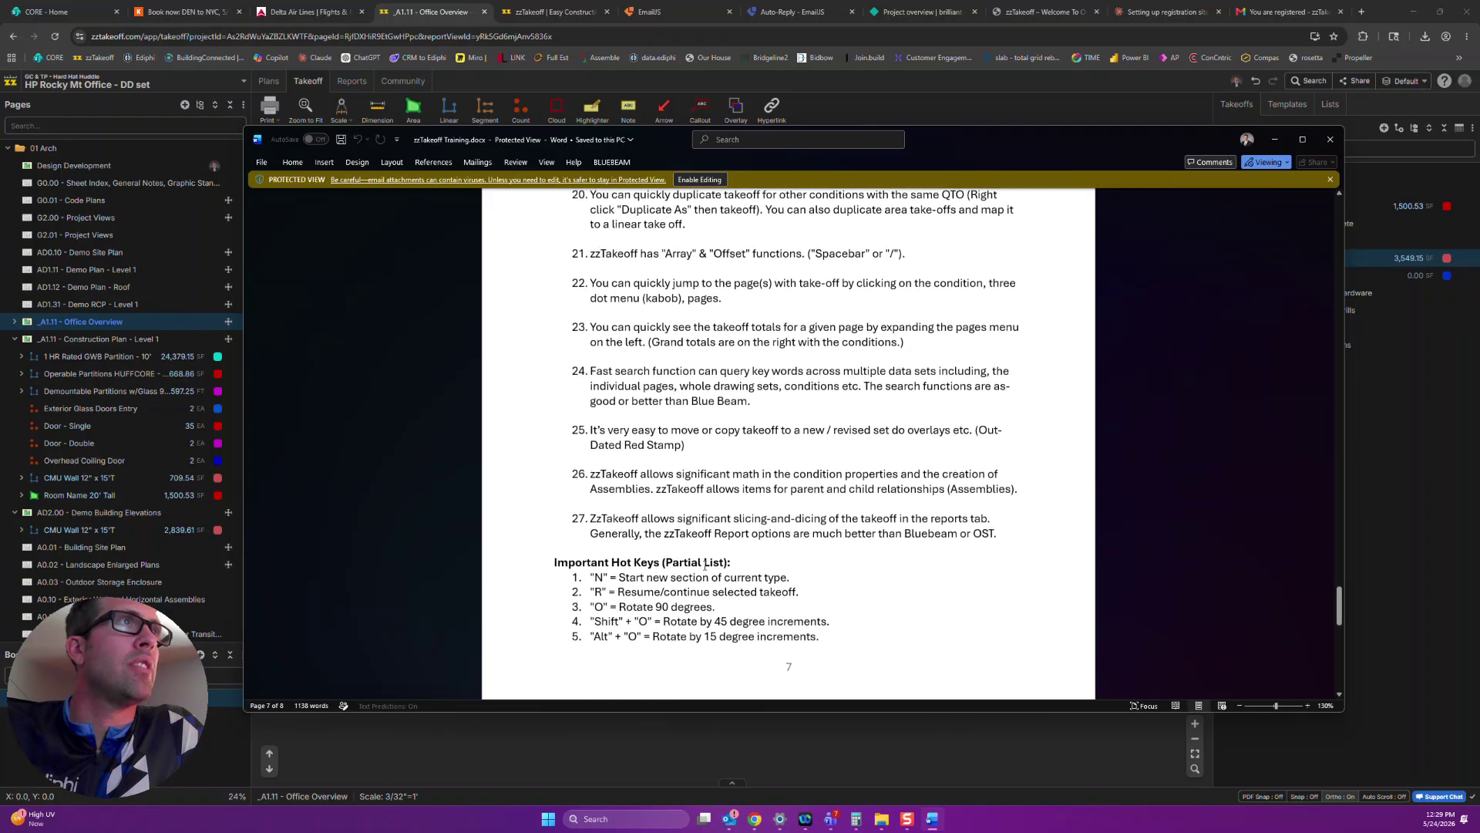
scroll(742, 446, down, 3)
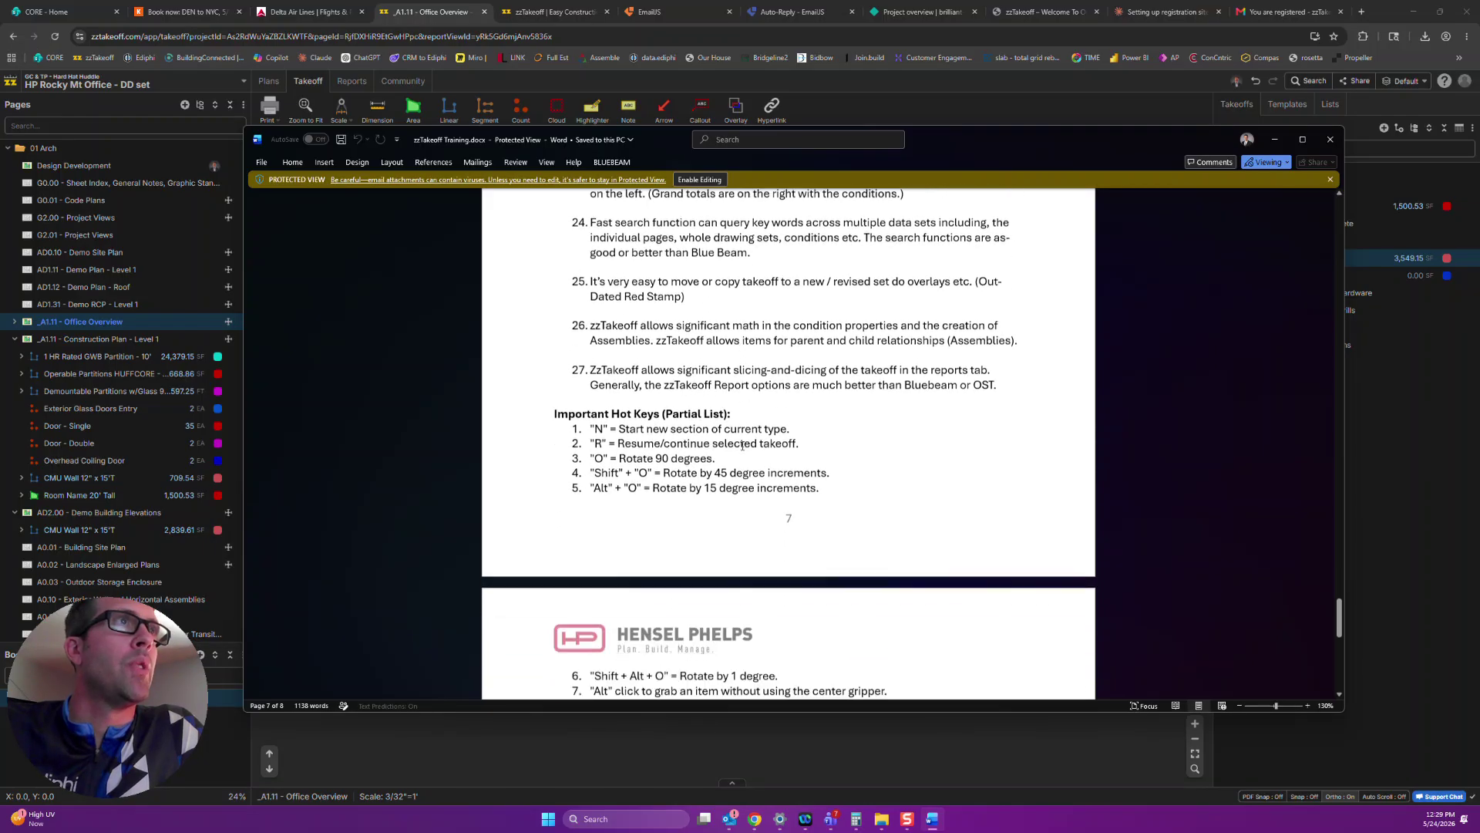
drag(1148, 142, 1144, 148)
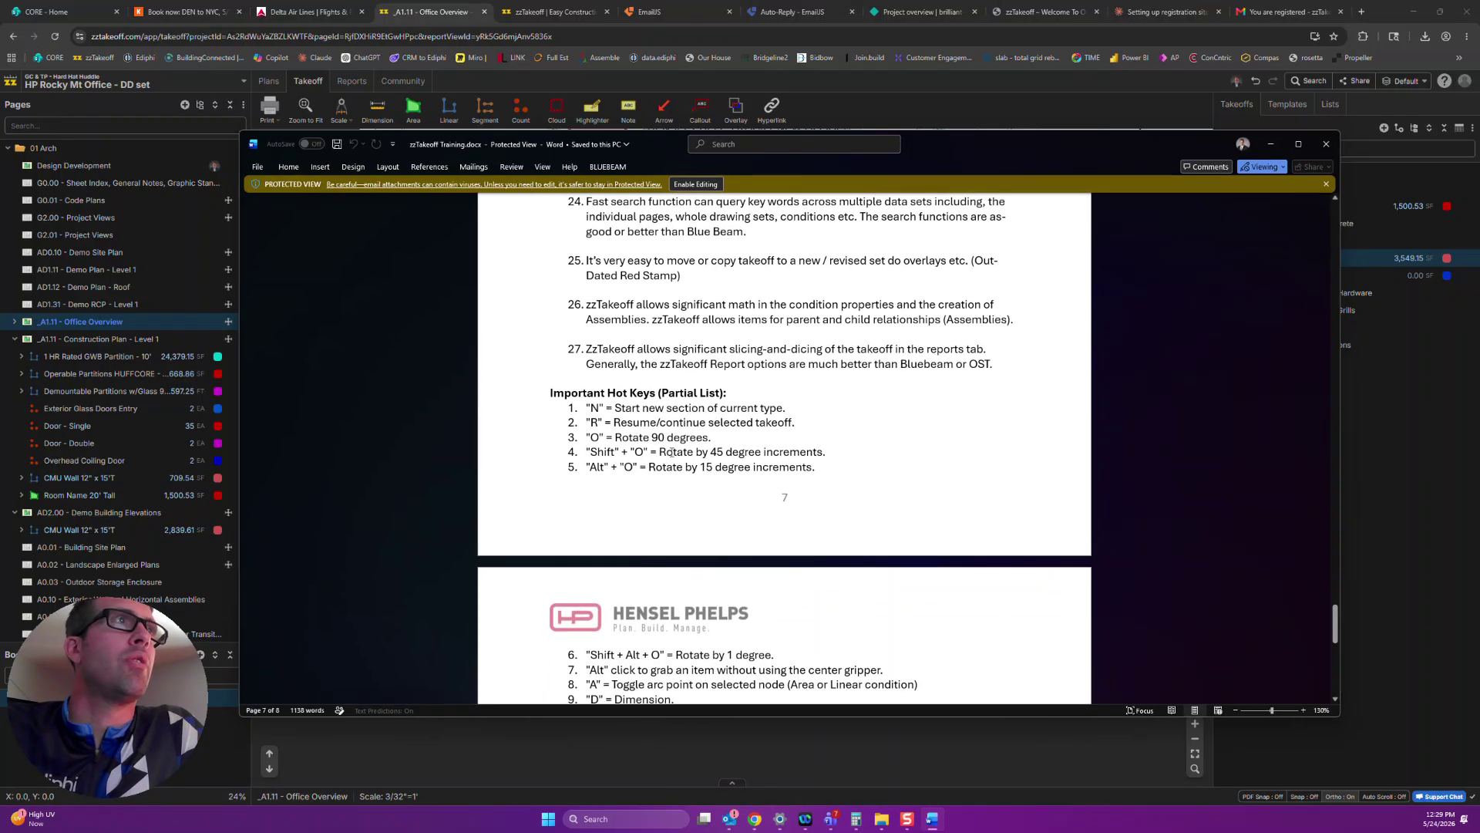
scroll(662, 478, down, 1)
scroll(663, 478, down, 1)
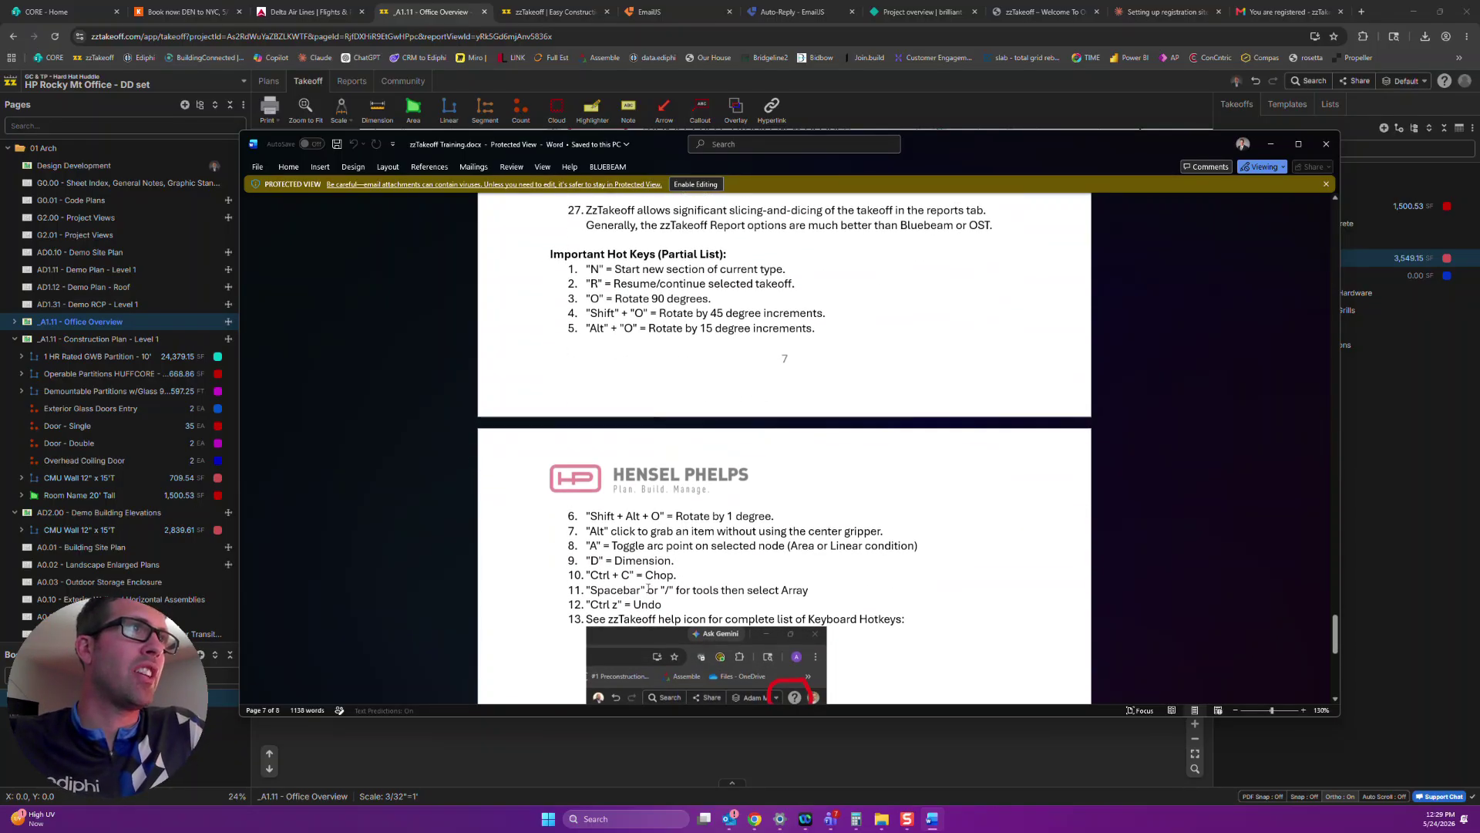
Review the hot key entries for Chop, Array, Undo, Dimension and Resume, highlighting the lines being discussed
drag(662, 604, 577, 574)
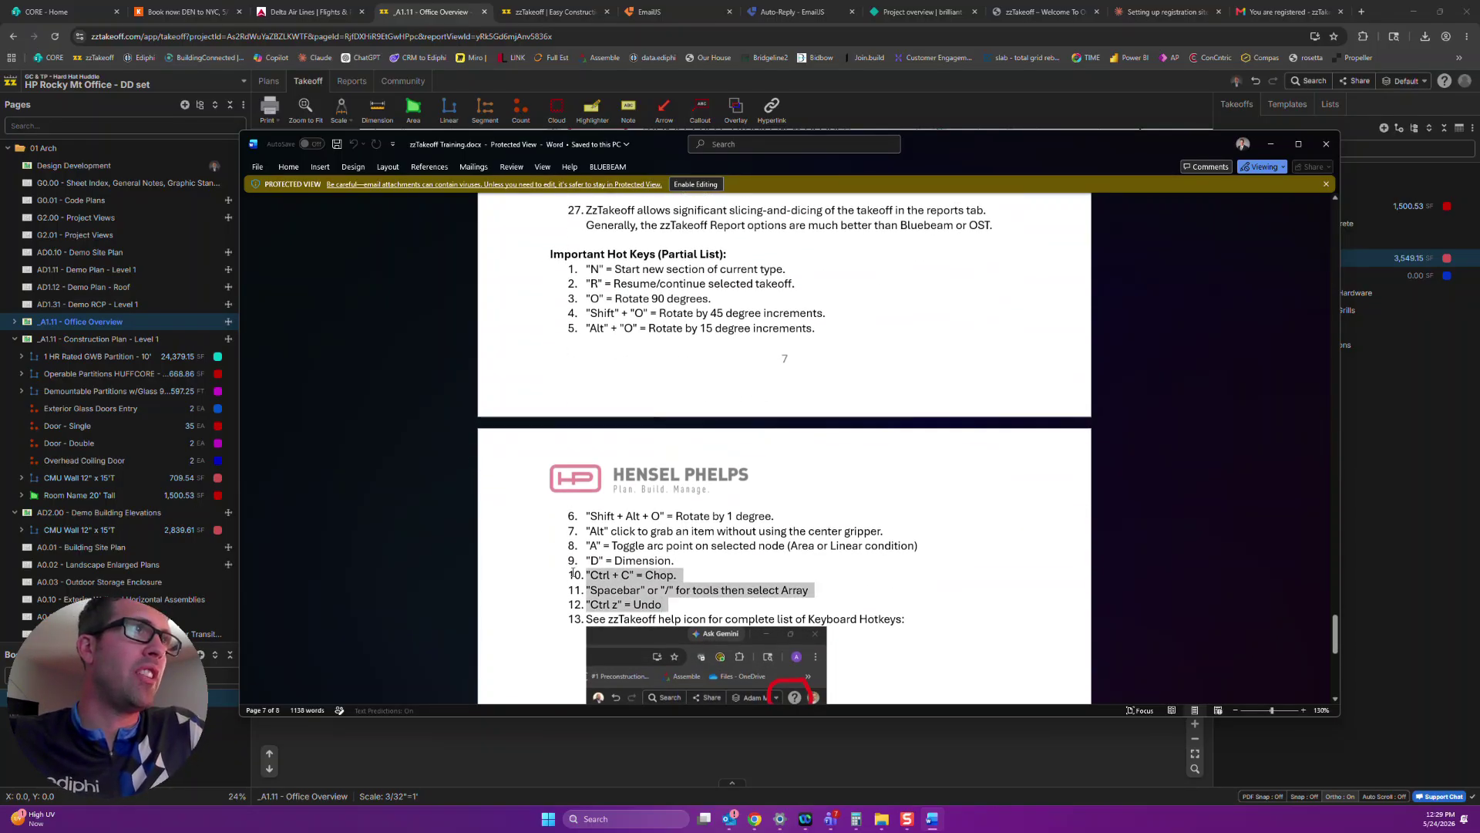
click(663, 604)
scroll(662, 579, down, 1)
scroll(662, 578, down, 1)
drag(678, 491, 586, 491)
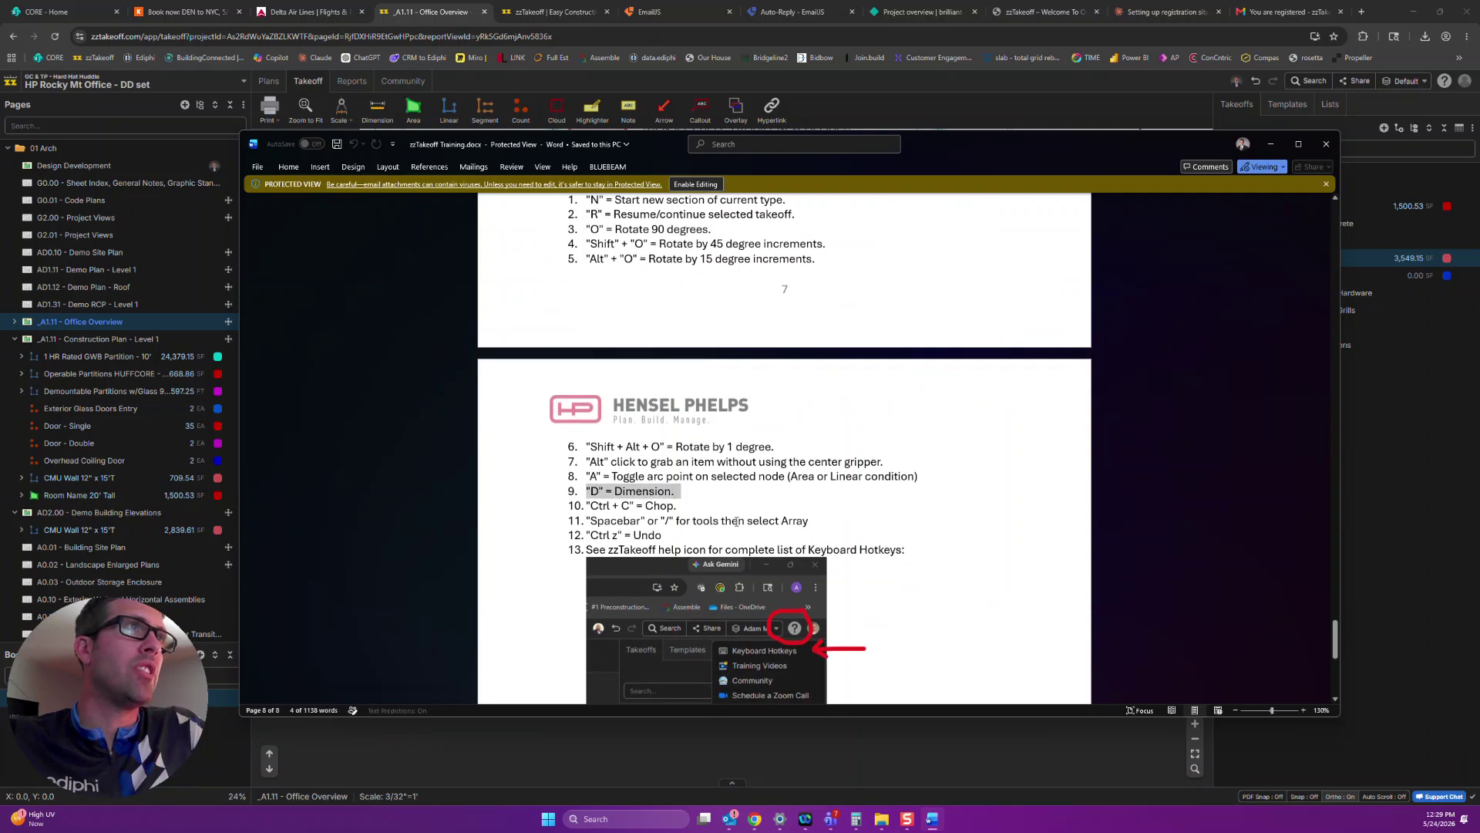
click(738, 521)
scroll(647, 258, up, 1)
drag(800, 237, 614, 249)
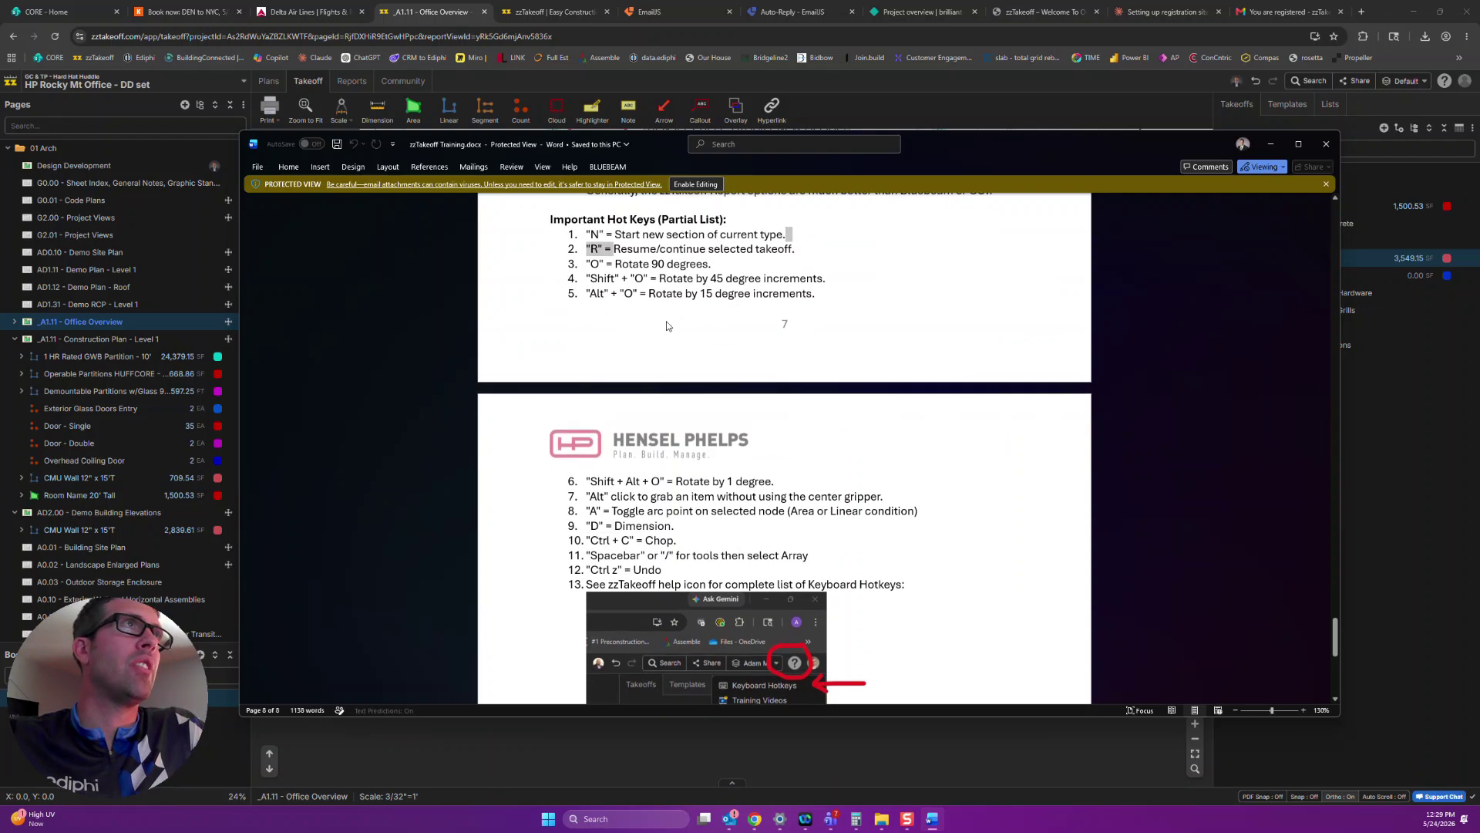
Read the note on the complete hotkey list, and open zzTakeoff's help options down to the 1-on-1 training choices
scroll(667, 324, down, 4)
click(777, 445)
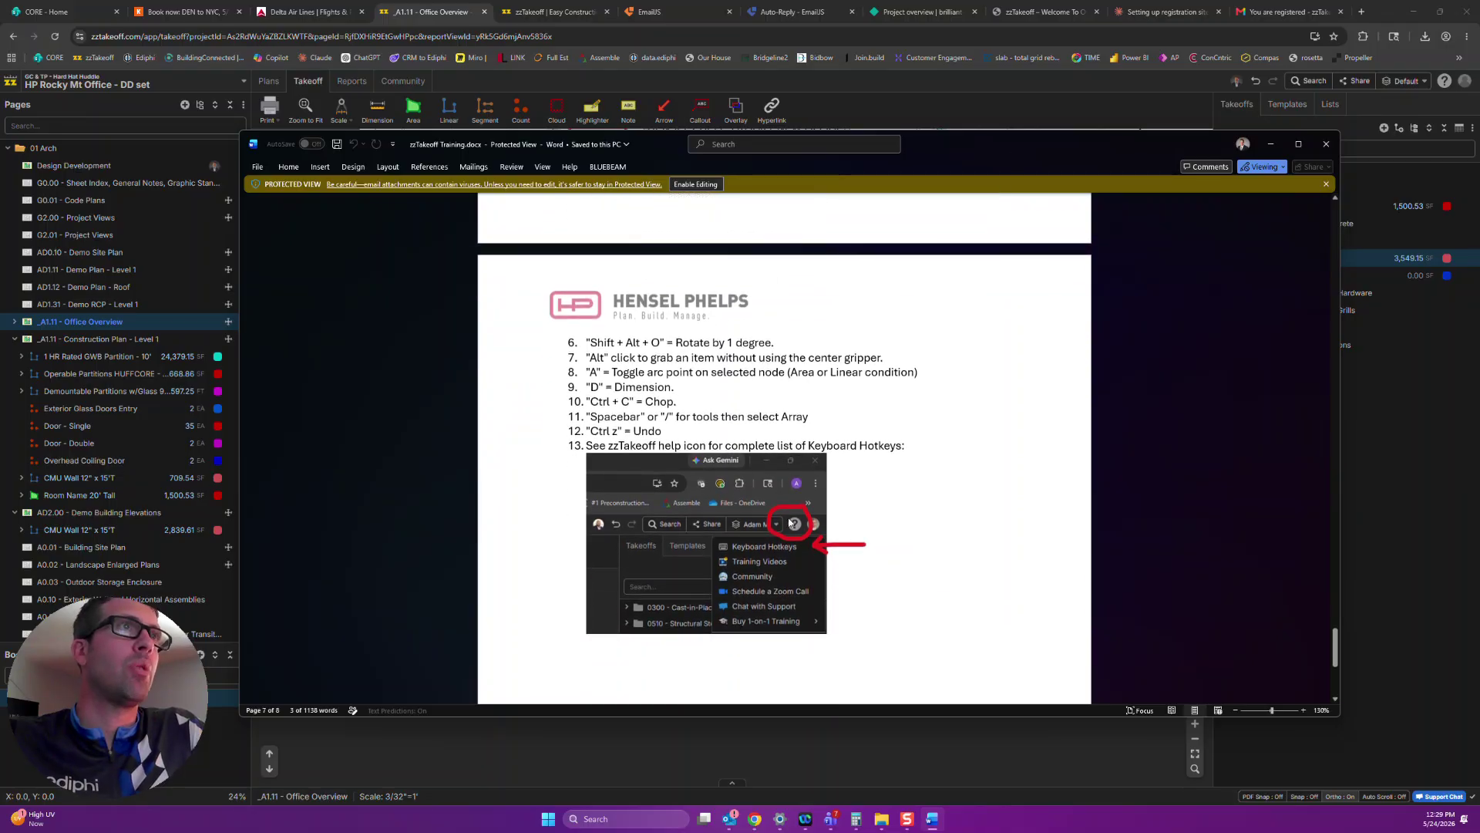
click(1444, 80)
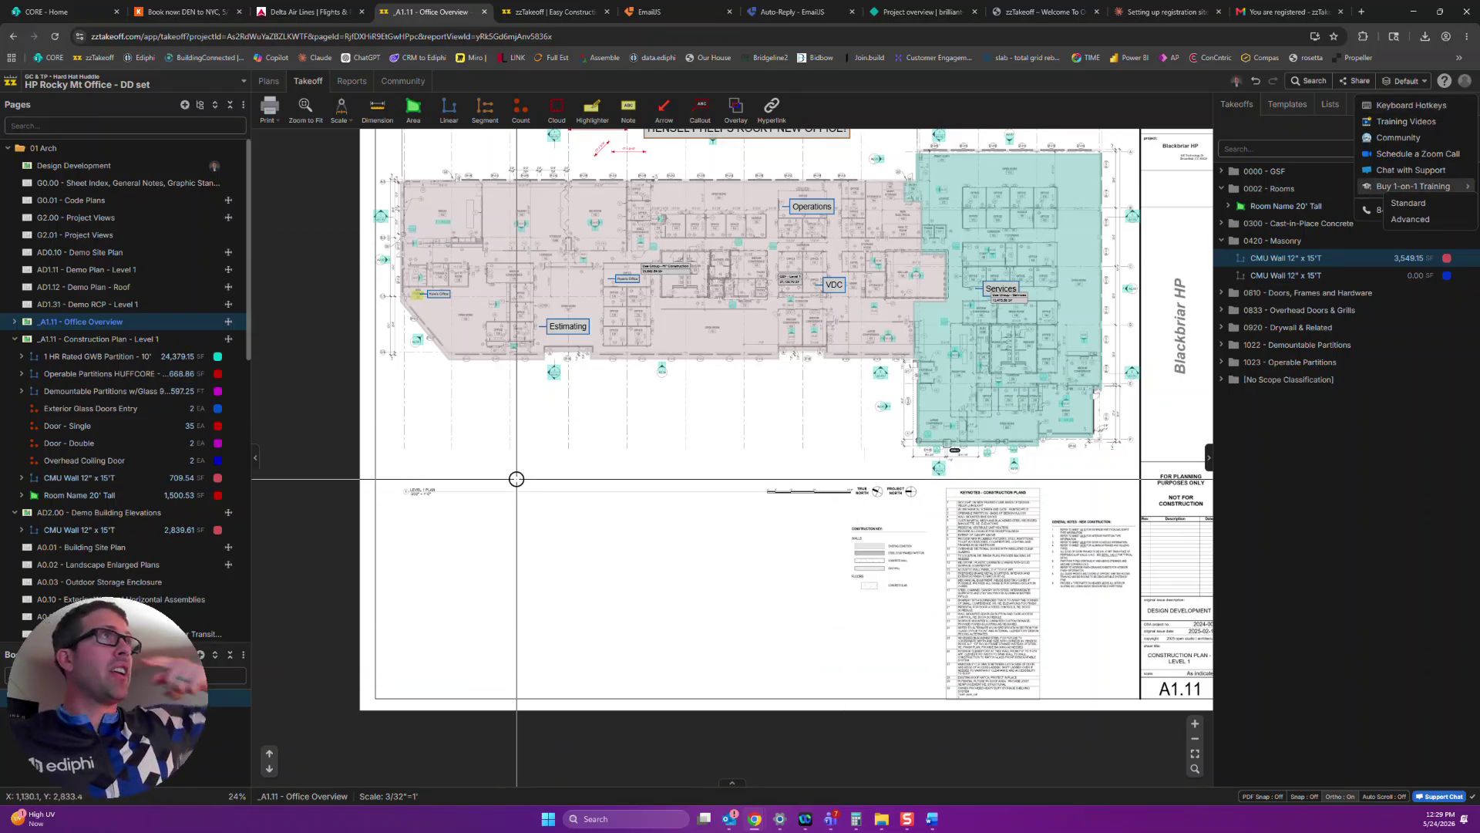
Create a new takeoff layer named with "Drywall" followed by the estimator's first name
click(1406, 82)
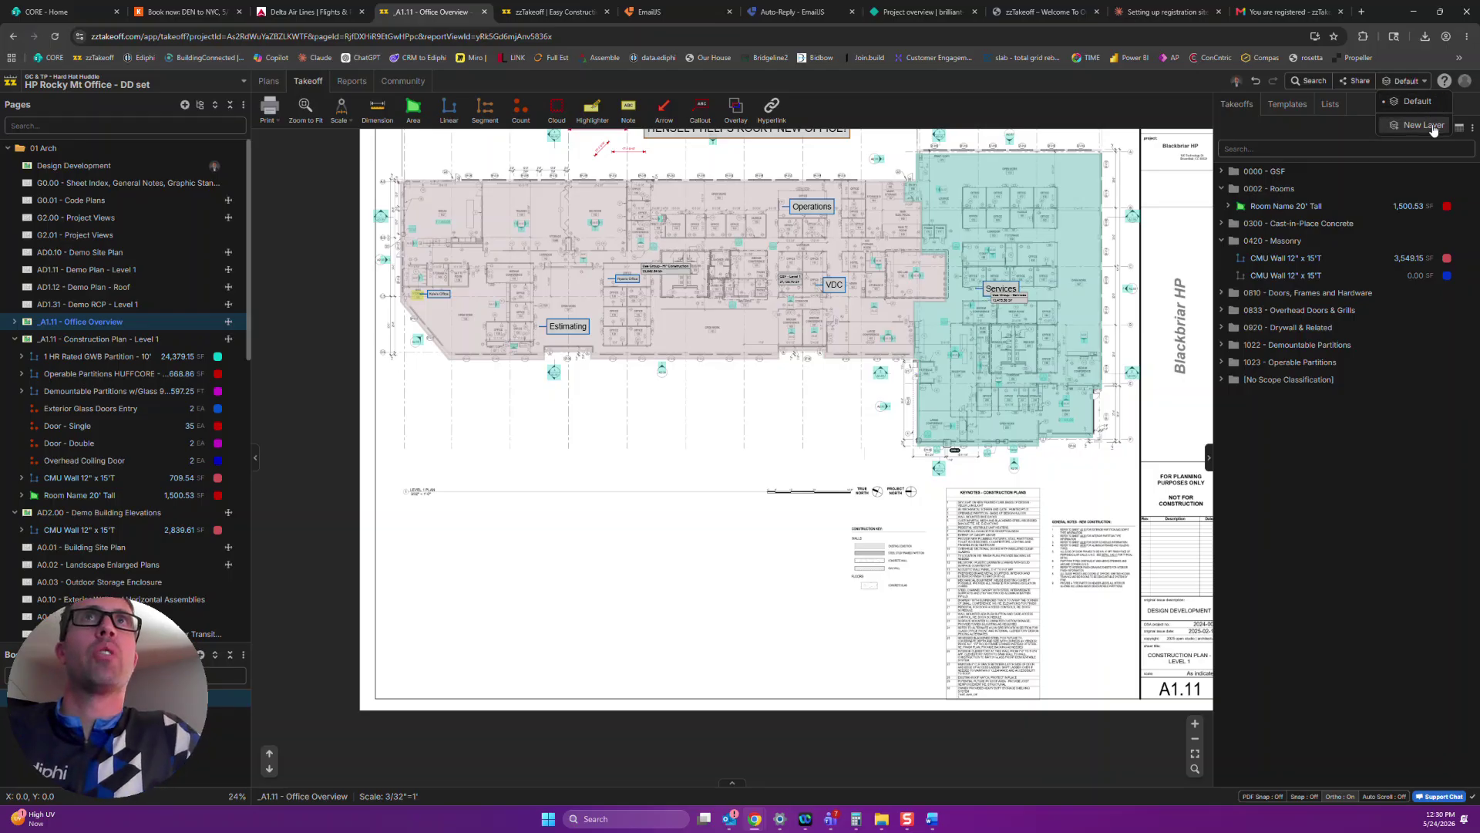
click(1432, 127)
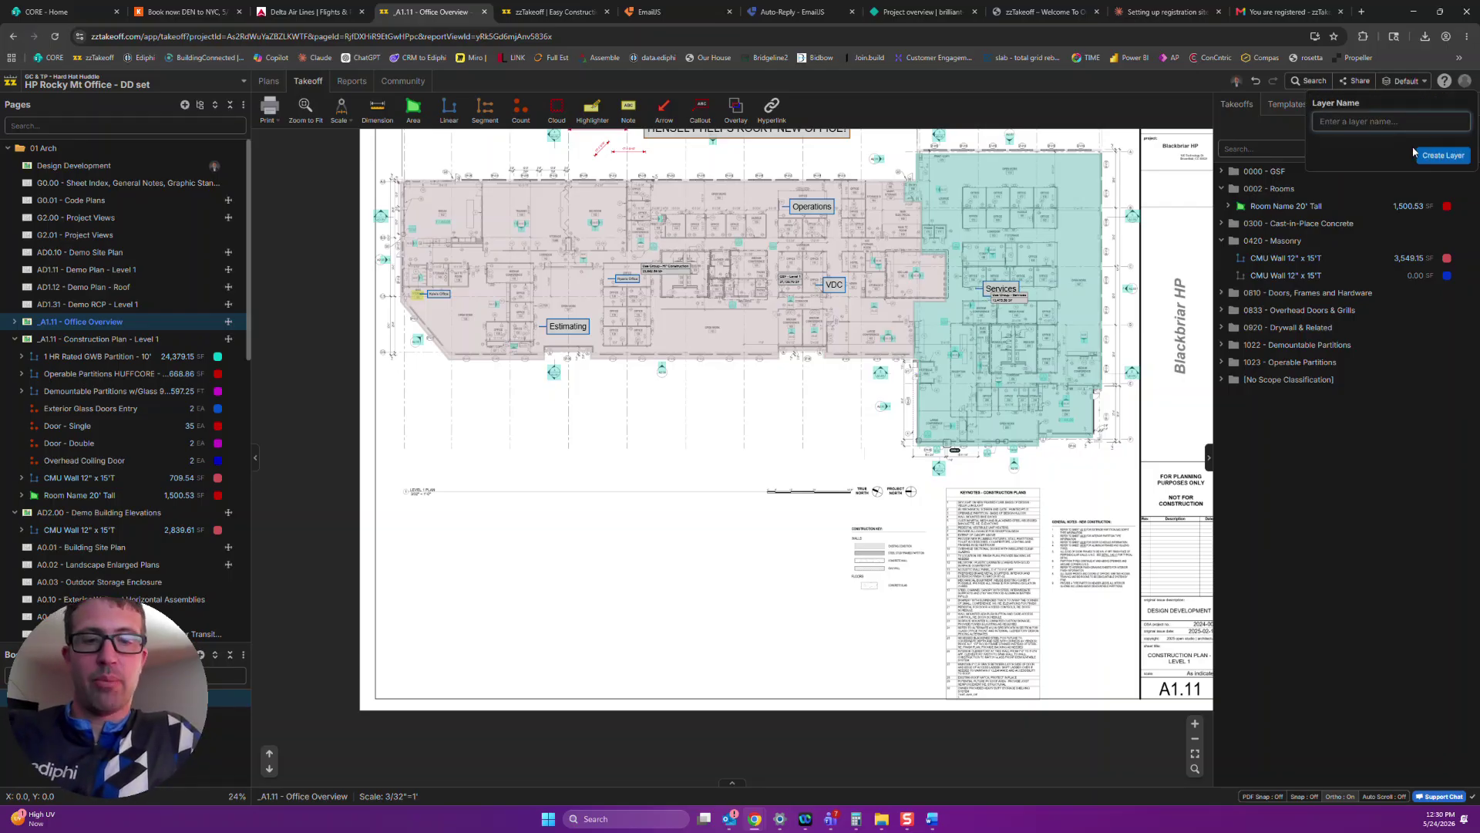
text(Drywall - Kyle)
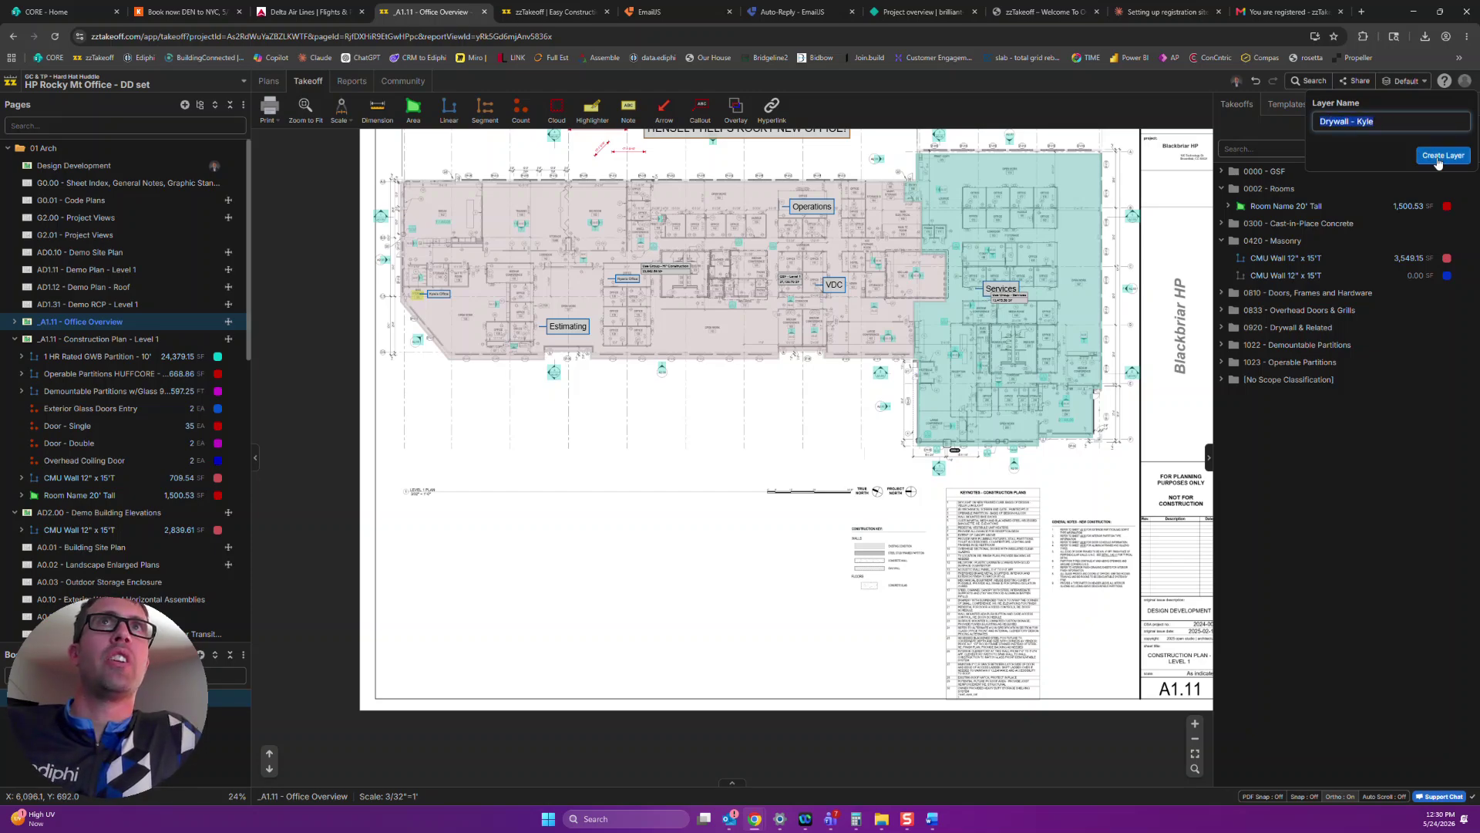
click(1444, 155)
Check the active layer in the layer list and examine the _A1.11 - Office Overview plan on the new drywall layer
click(1401, 86)
scroll(589, 313, up, 3)
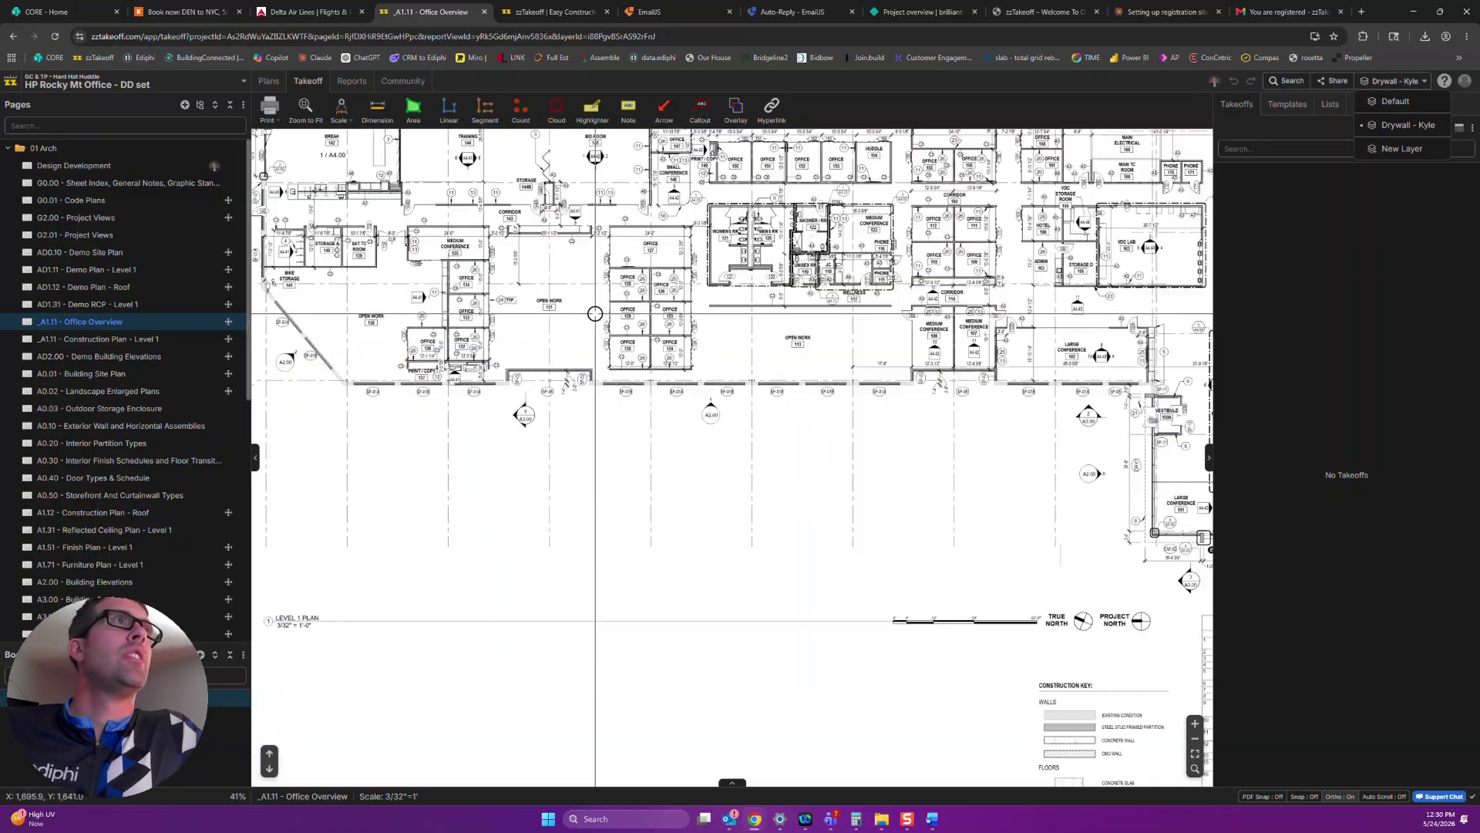
scroll(833, 480, down, 3)
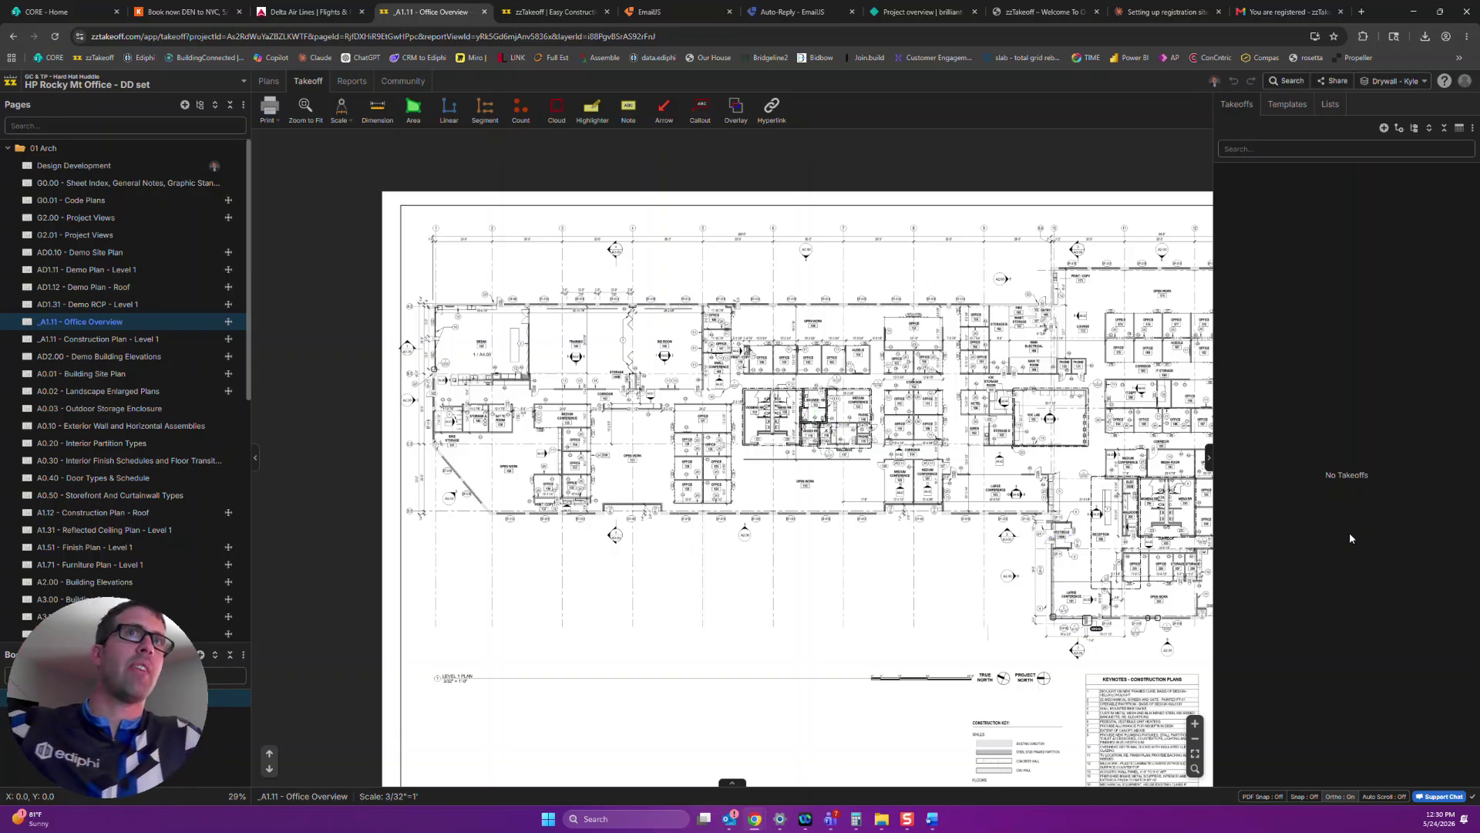
click(1387, 87)
Add the Shotcrete Walls 12" x 15'T template from 0337 - Shotcrete to the drywall layer's takeoffs
click(1287, 105)
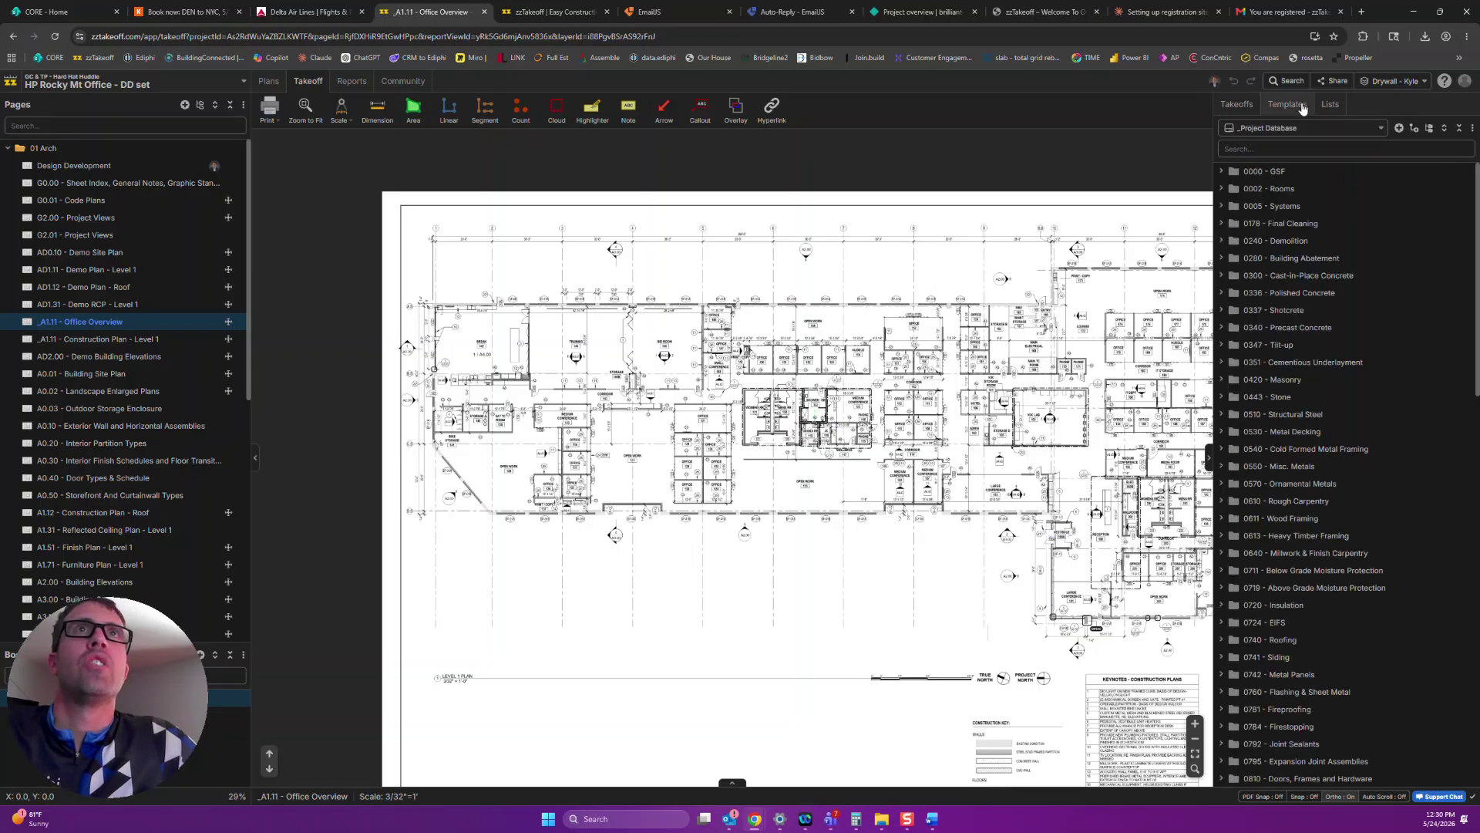
click(1222, 310)
right_click(1273, 331)
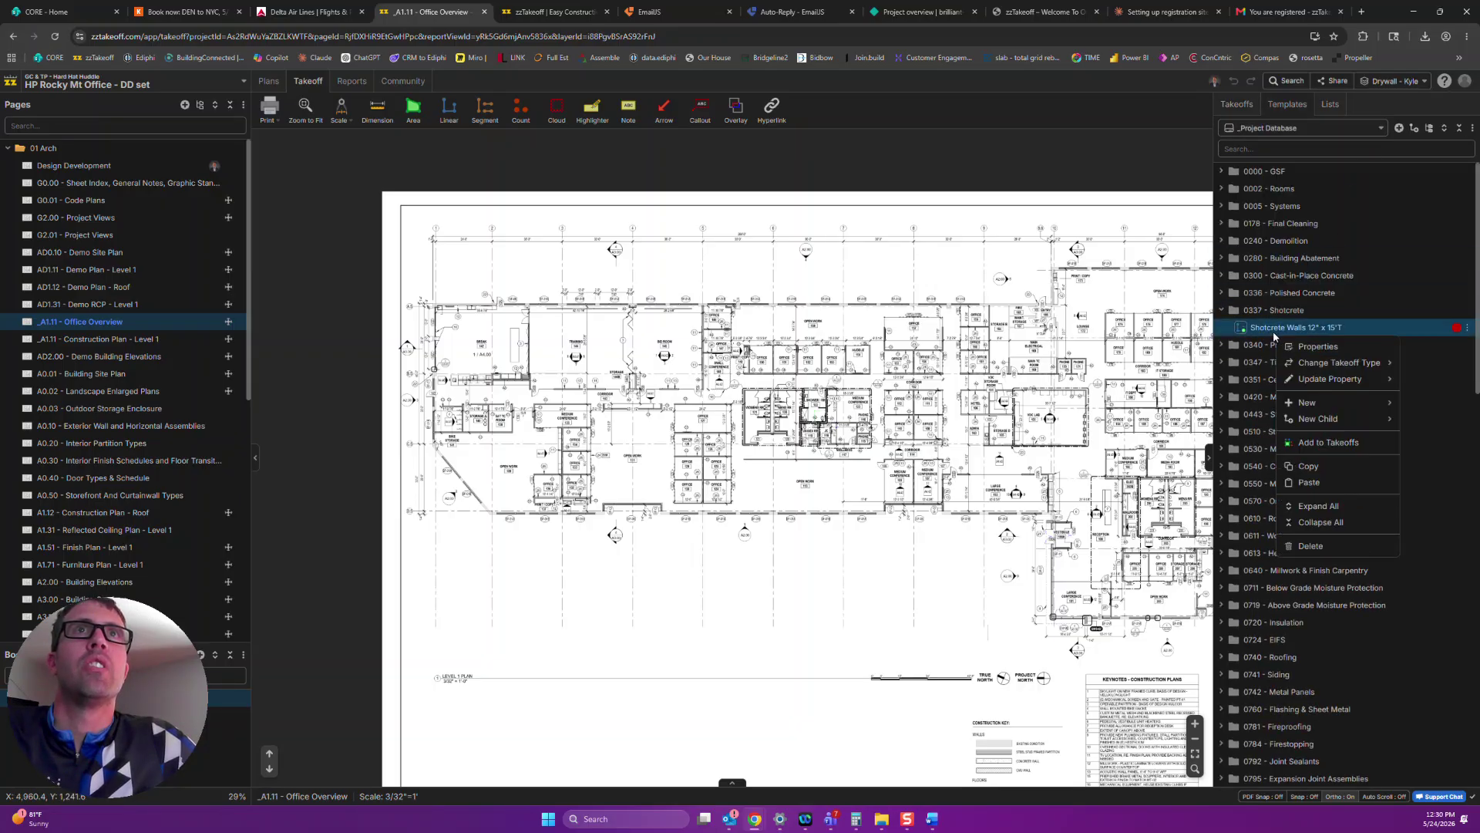
click(1310, 444)
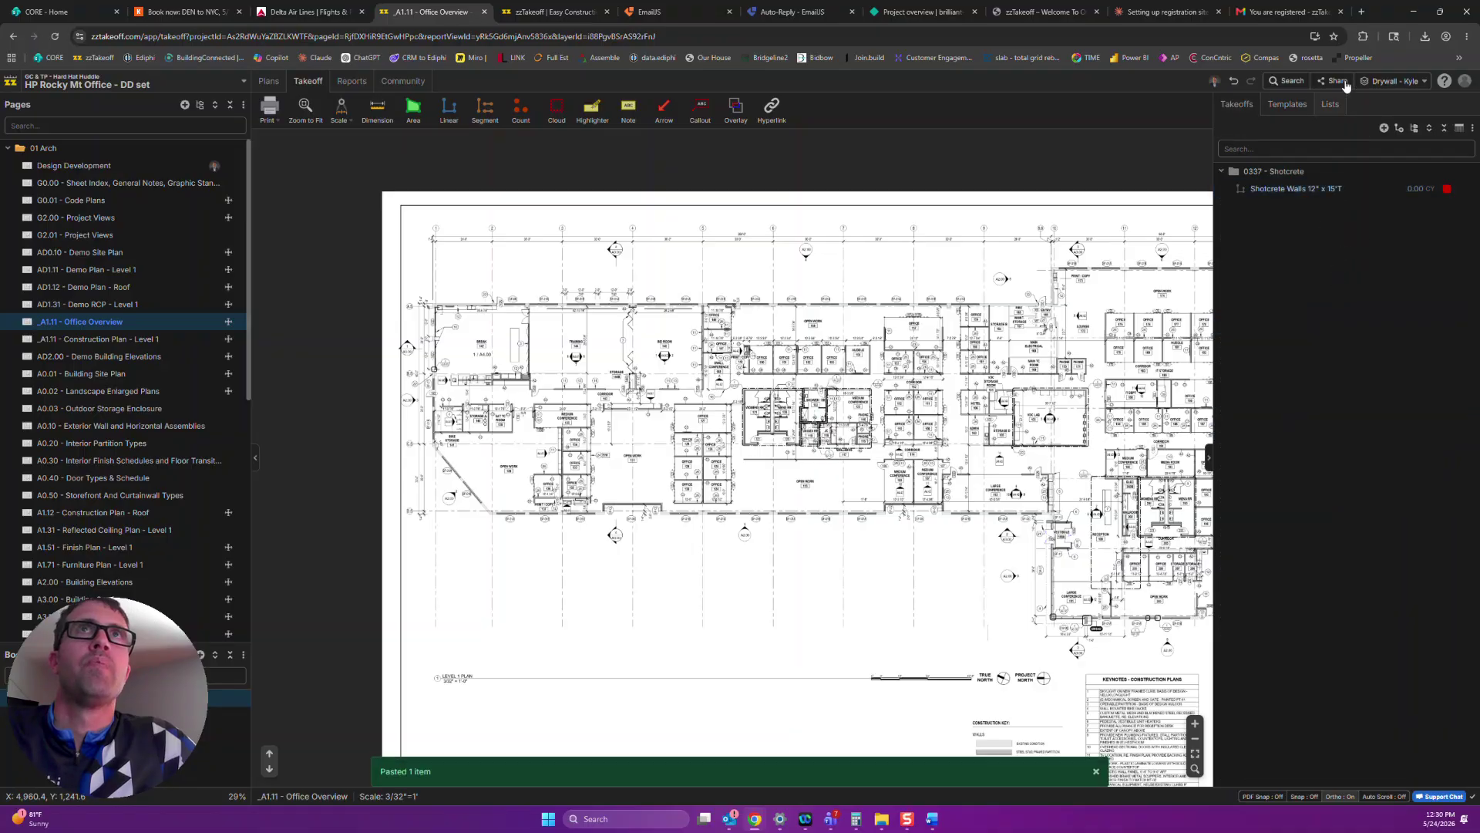
Compare the takeoffs of the two layers by switching to Default and back to the drywall layer, and check the layer list
click(1386, 80)
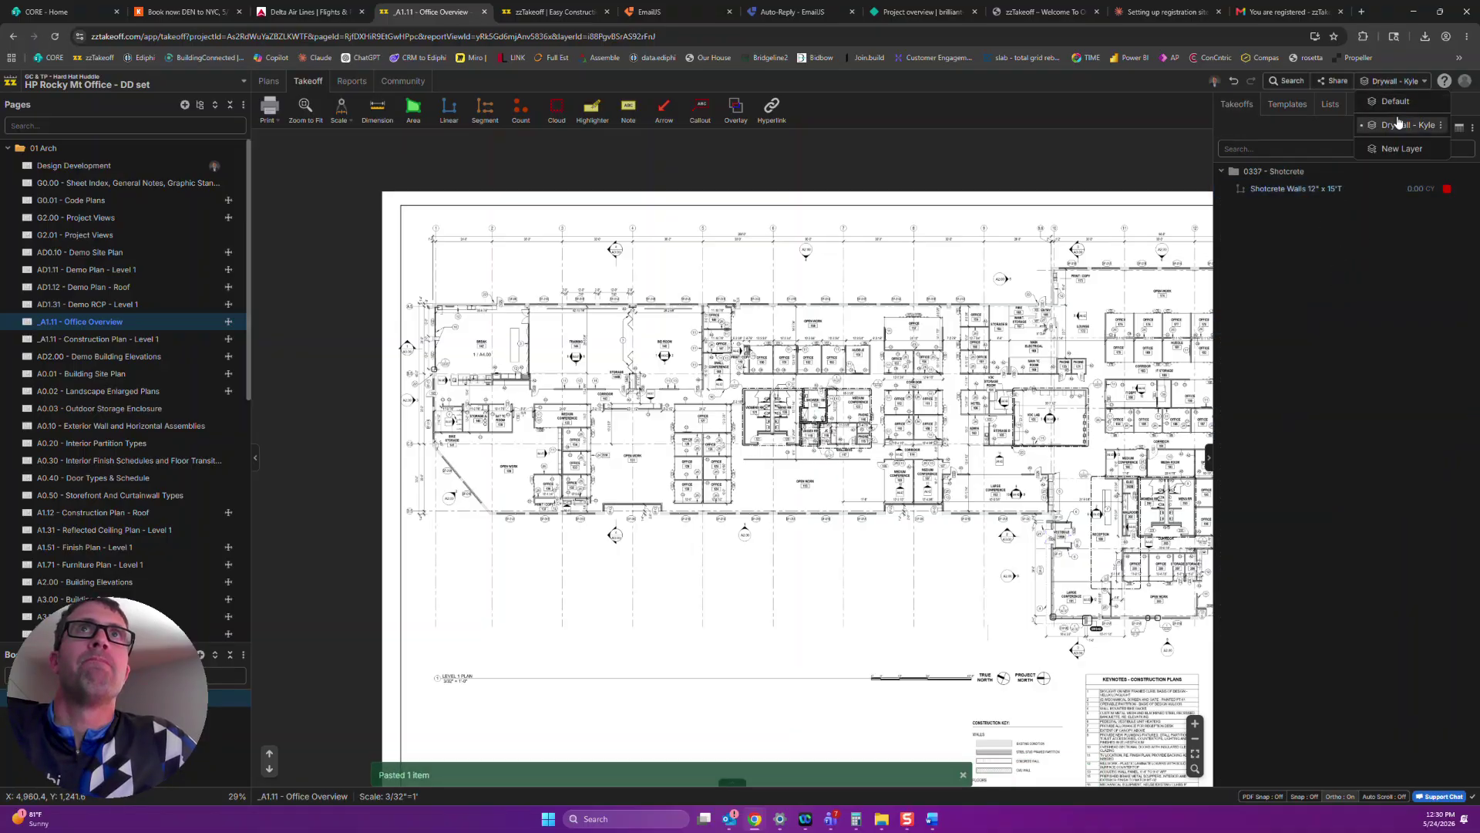
click(1396, 101)
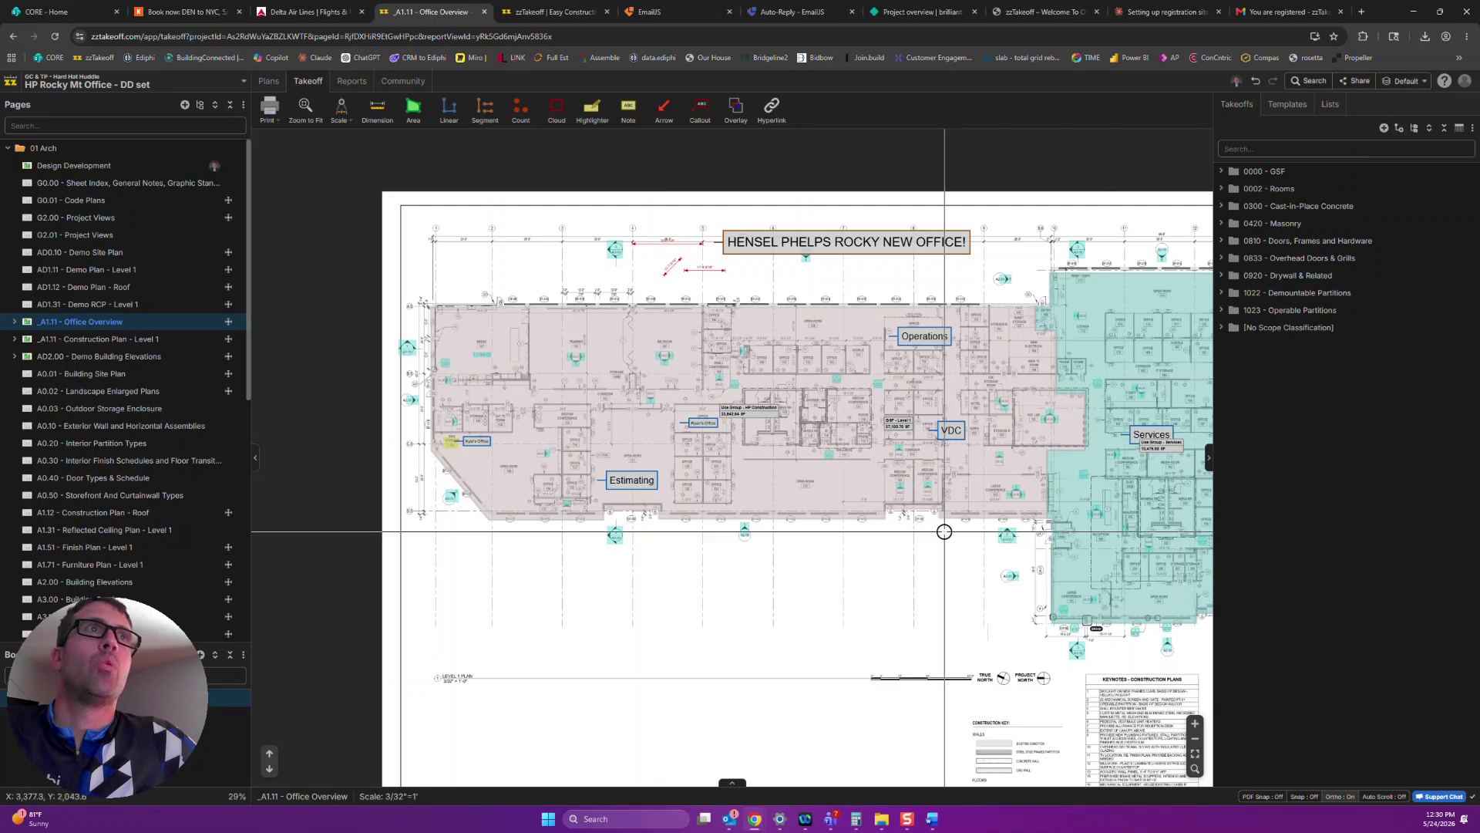
click(1407, 82)
click(1397, 126)
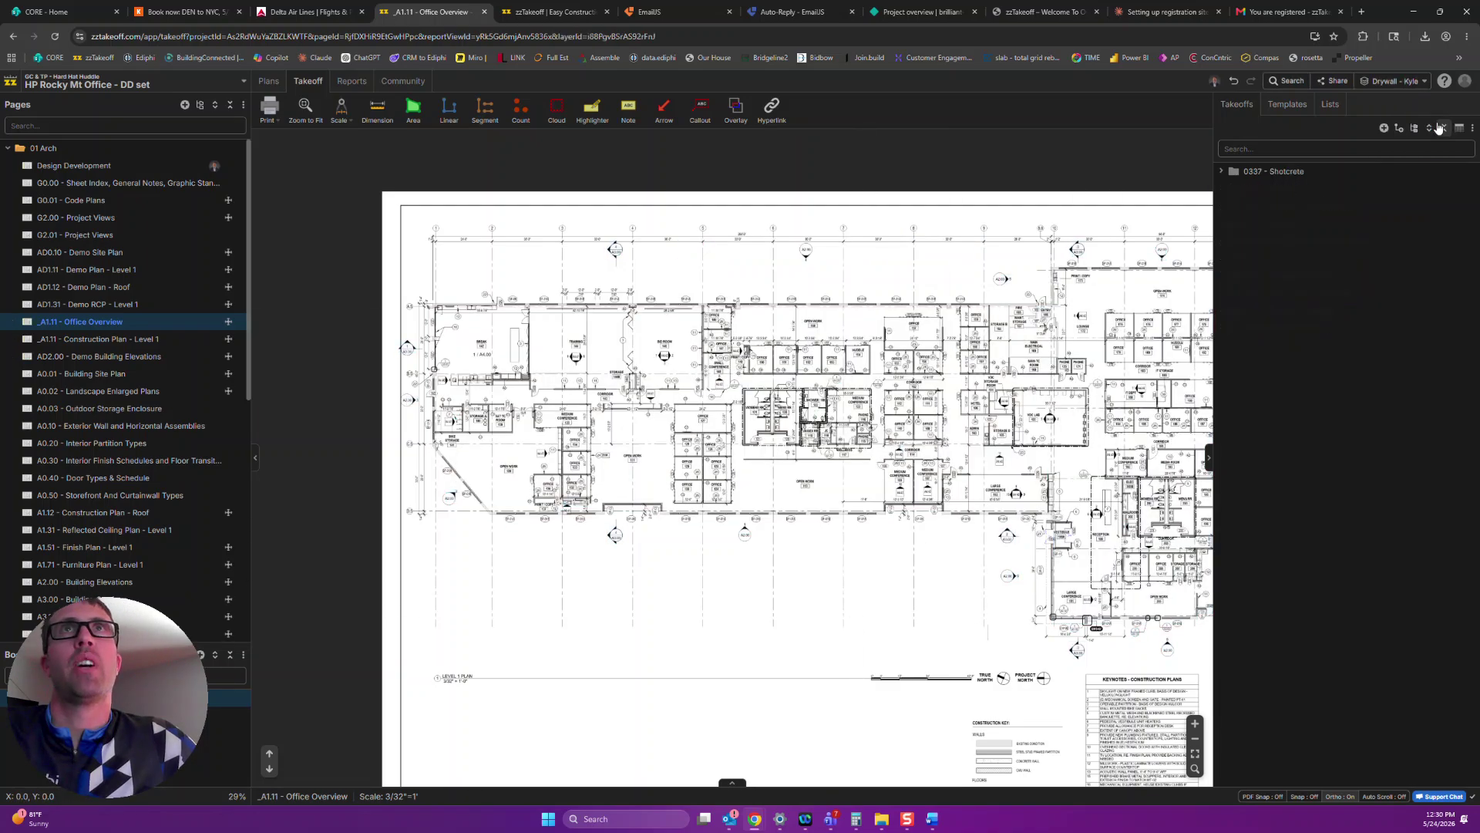
click(1424, 82)
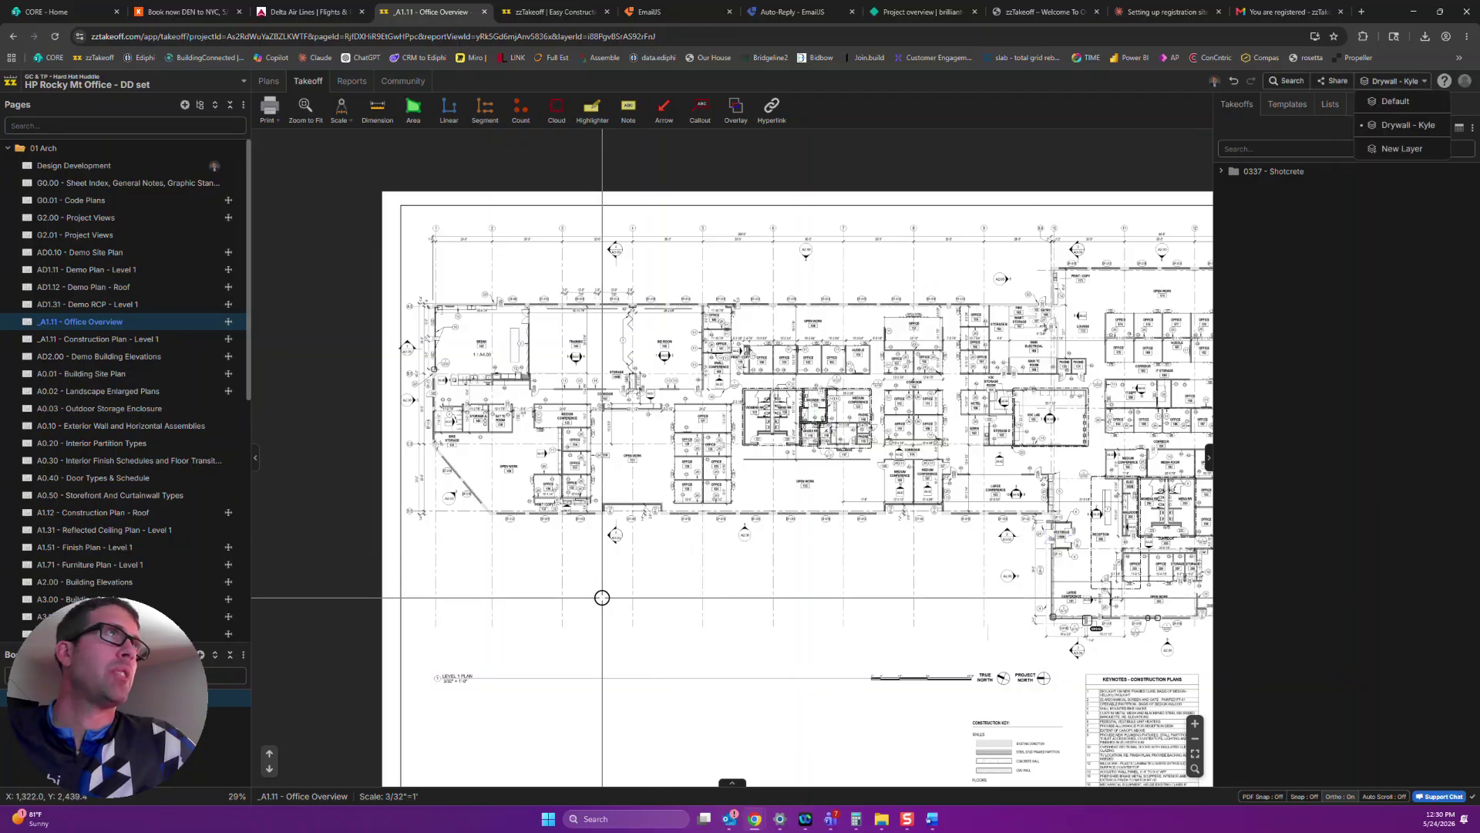